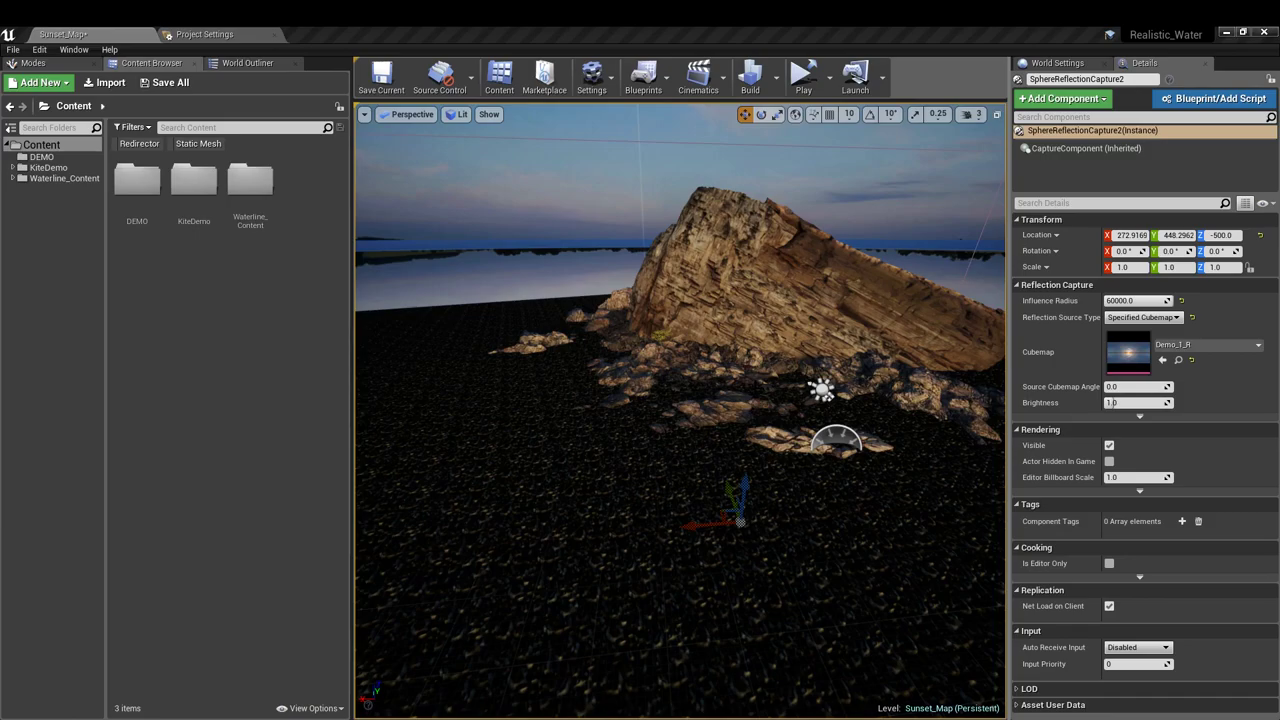
# Examine the DEMO folder's assets and the settings of the DirectionalLight2, HDRI BG and SkyLight actors
pyautogui.moveTo(680, 410)
pyautogui.mouseDown(button='right')
pyautogui.moveTo(830, 410)
pyautogui.moveTo(812, 422)
pyautogui.moveTo(660, 396)
pyautogui.moveTo(570, 470)
pyautogui.moveTo(770, 410)
pyautogui.moveTo(860, 456)
pyautogui.moveTo(890, 440)
pyautogui.moveTo(624, 420)
pyautogui.moveTo(810, 398)
pyautogui.moveTo(760, 364)
pyautogui.moveTo(860, 314)
pyautogui.moveTo(700, 318)
pyautogui.moveTo(730, 310)
pyautogui.moveTo(910, 336)
pyautogui.moveTo(620, 316)
pyautogui.moveTo(780, 350)
pyautogui.moveTo(694, 393)
pyautogui.mouseUp(button='right')
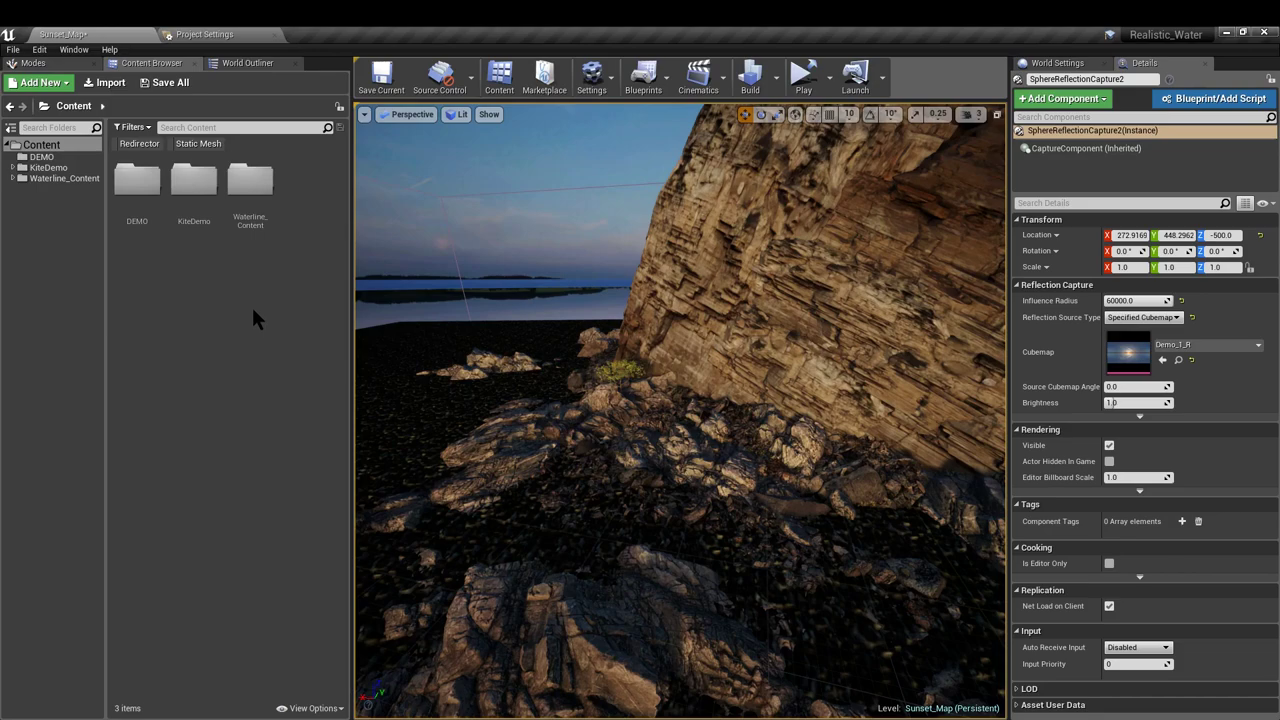
pyautogui.doubleClick(140, 192)
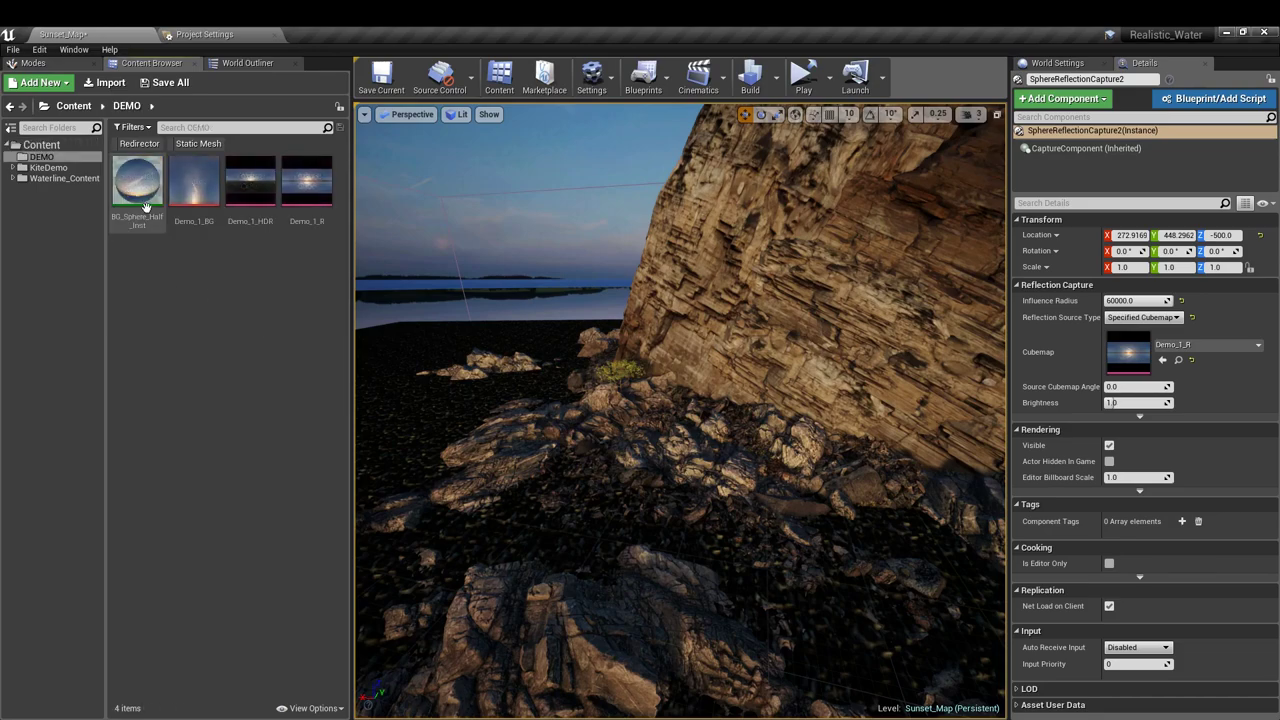
pyautogui.moveTo(554, 434); pyautogui.dragTo(452, 376, button='right')
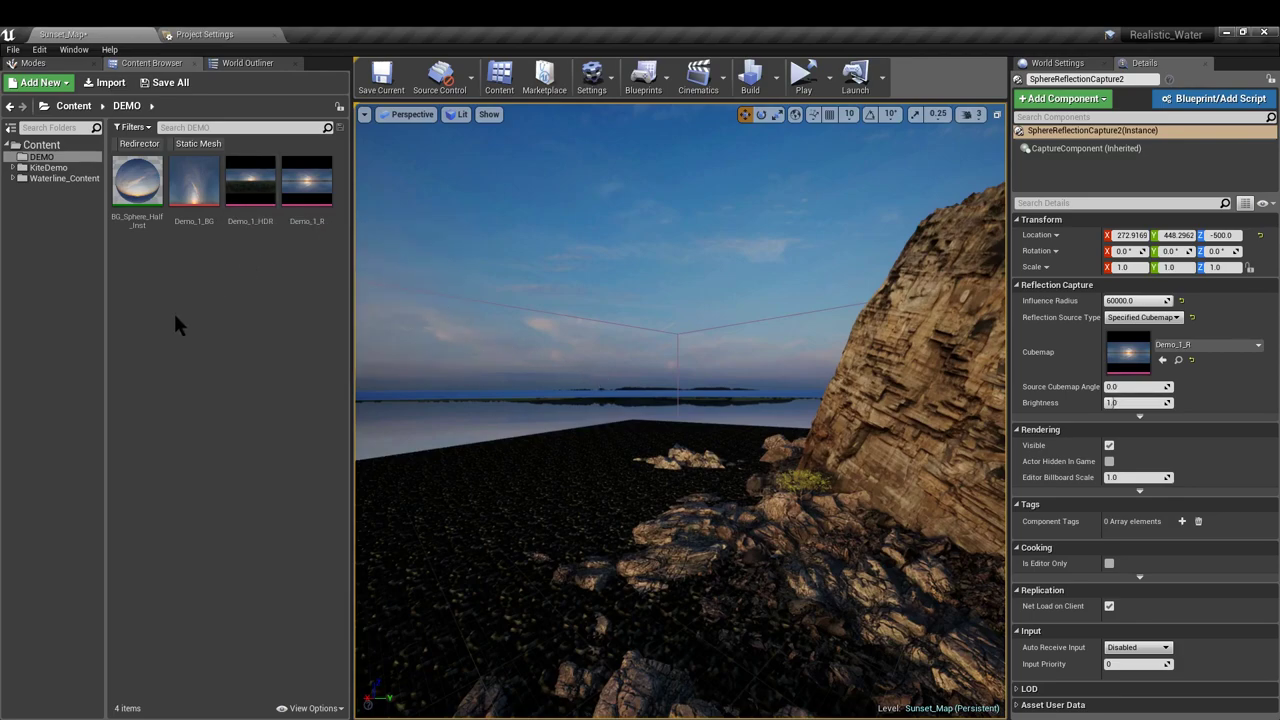
pyautogui.click(244, 68)
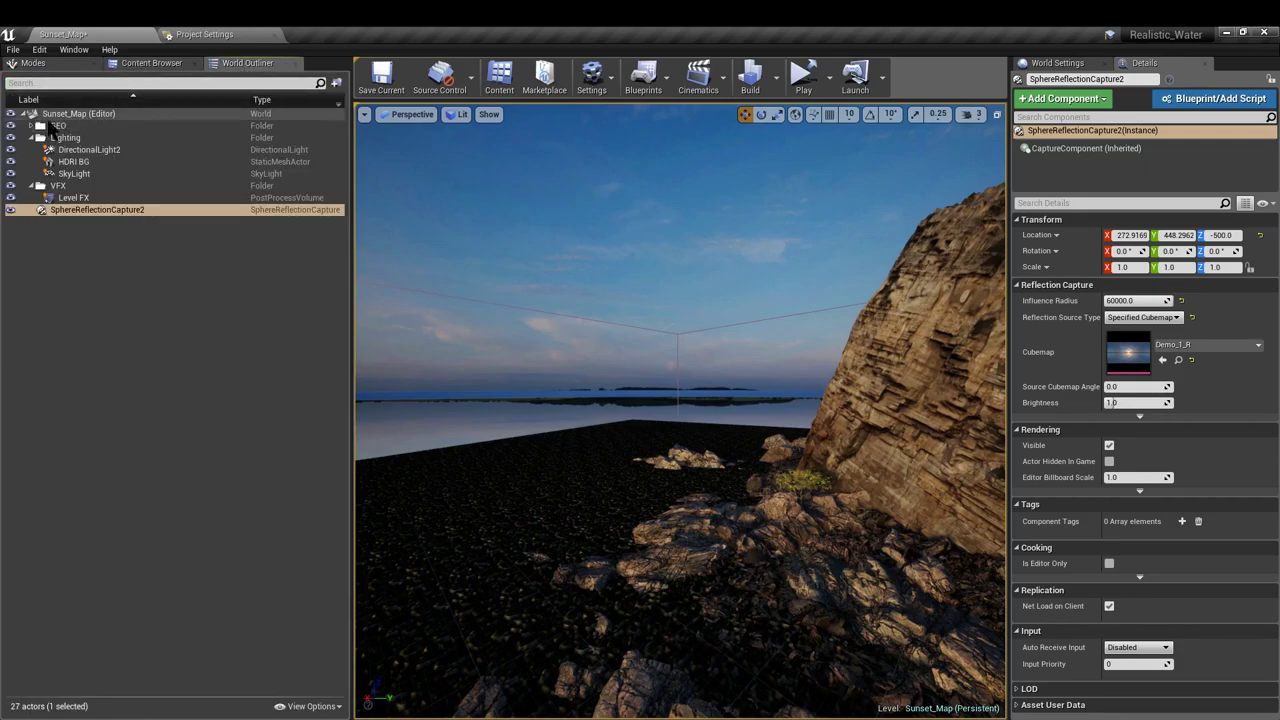
pyautogui.click(33, 127)
pyautogui.click(33, 127)
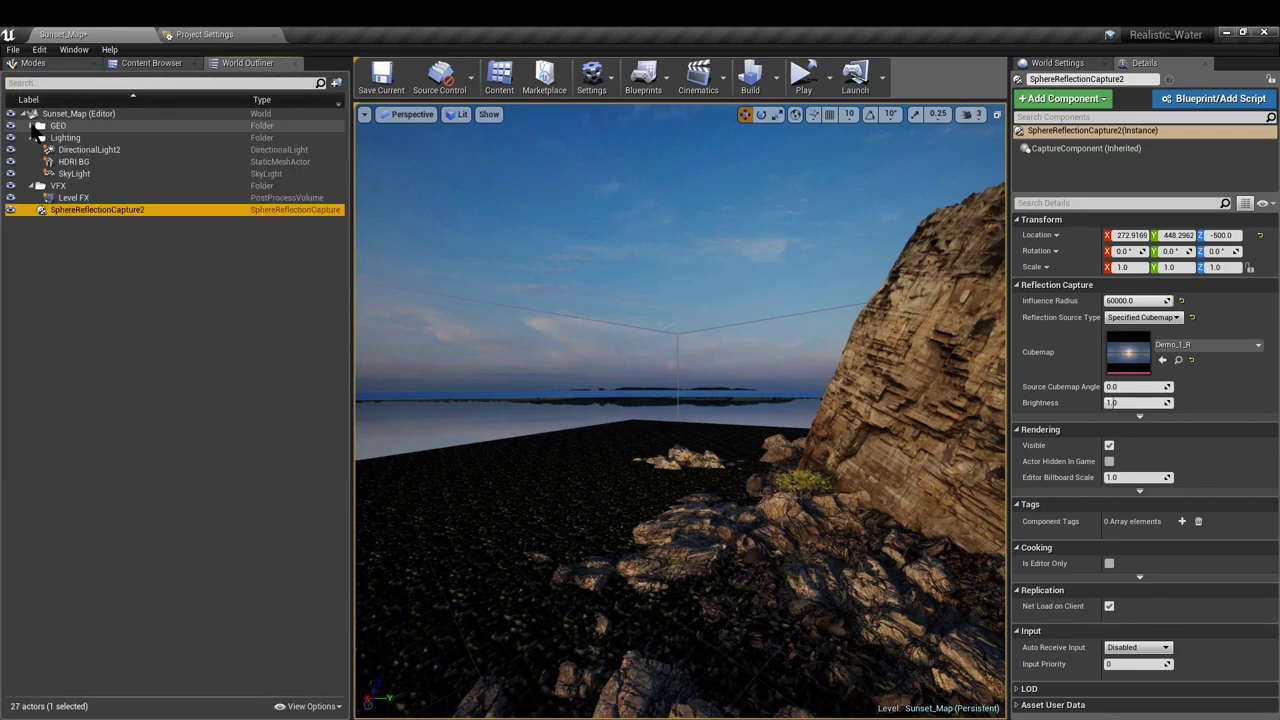
pyautogui.click(92, 150)
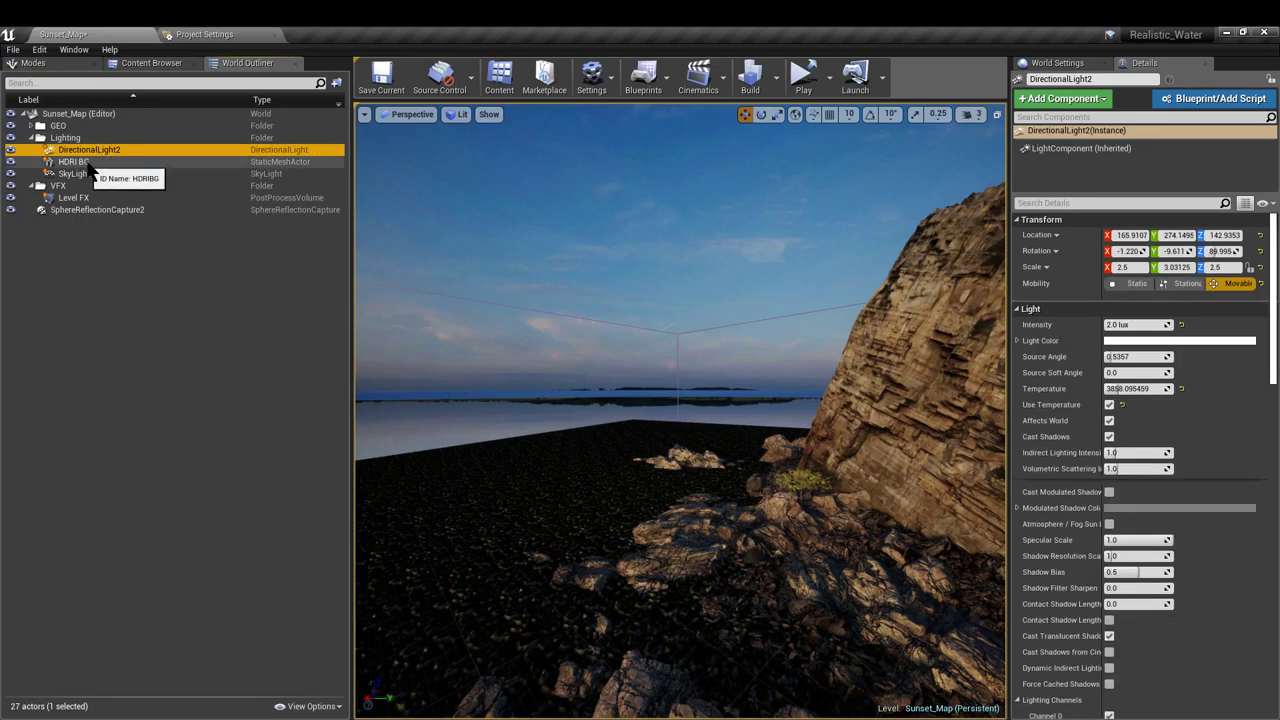
pyautogui.click(74, 162)
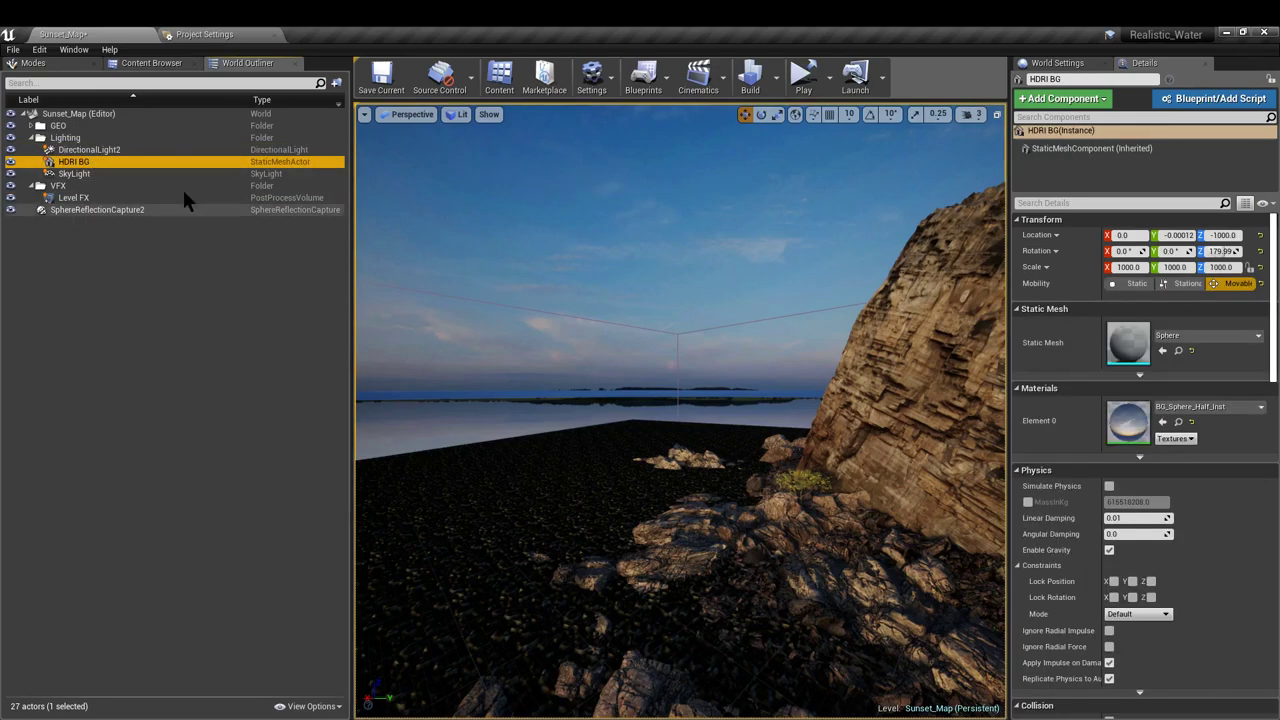
pyautogui.click(108, 176)
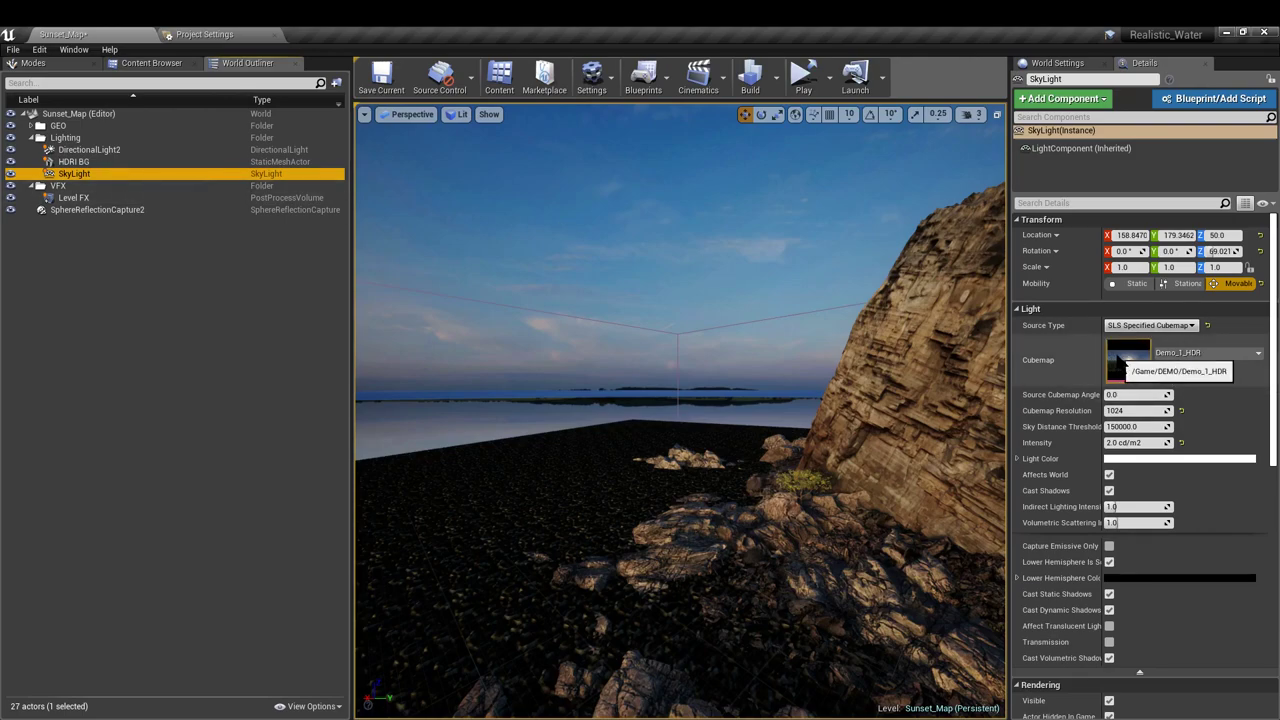
pyautogui.click(104, 187)
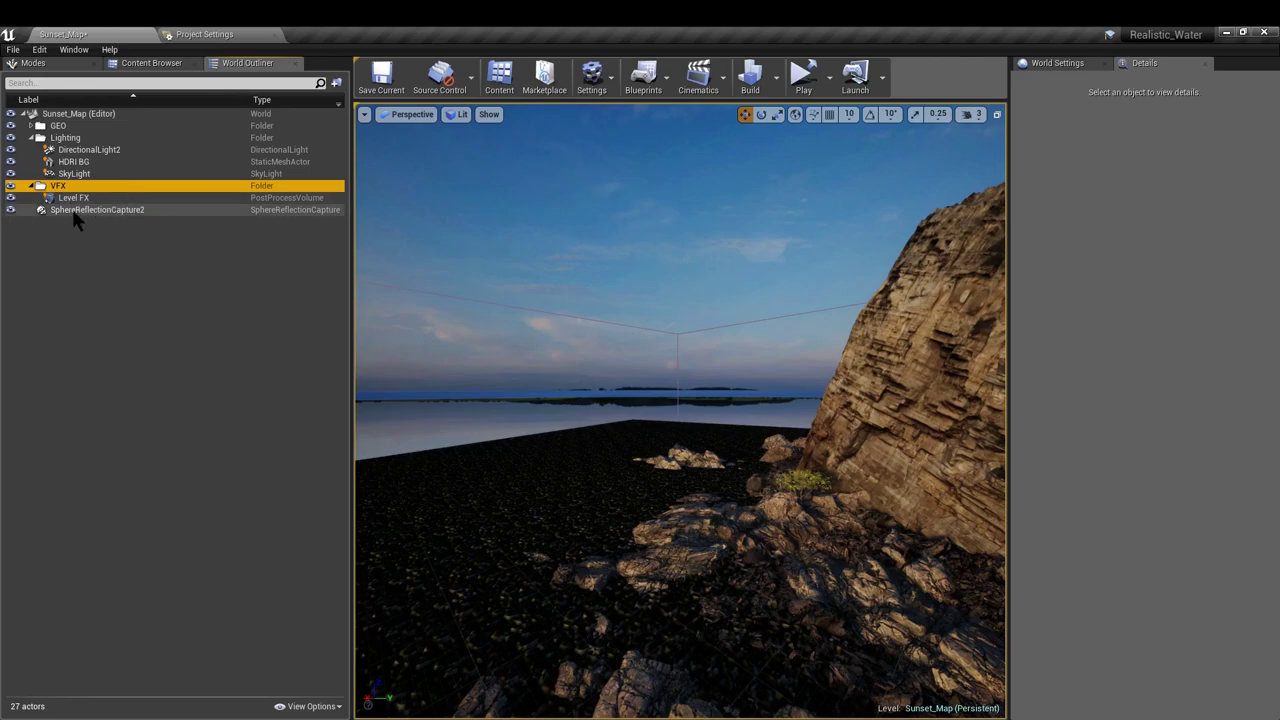
# Examine the exposure and color grading LUT settings of Level FX and the cubemap setup of SphereReflectionCapture2
pyautogui.click(92, 199)
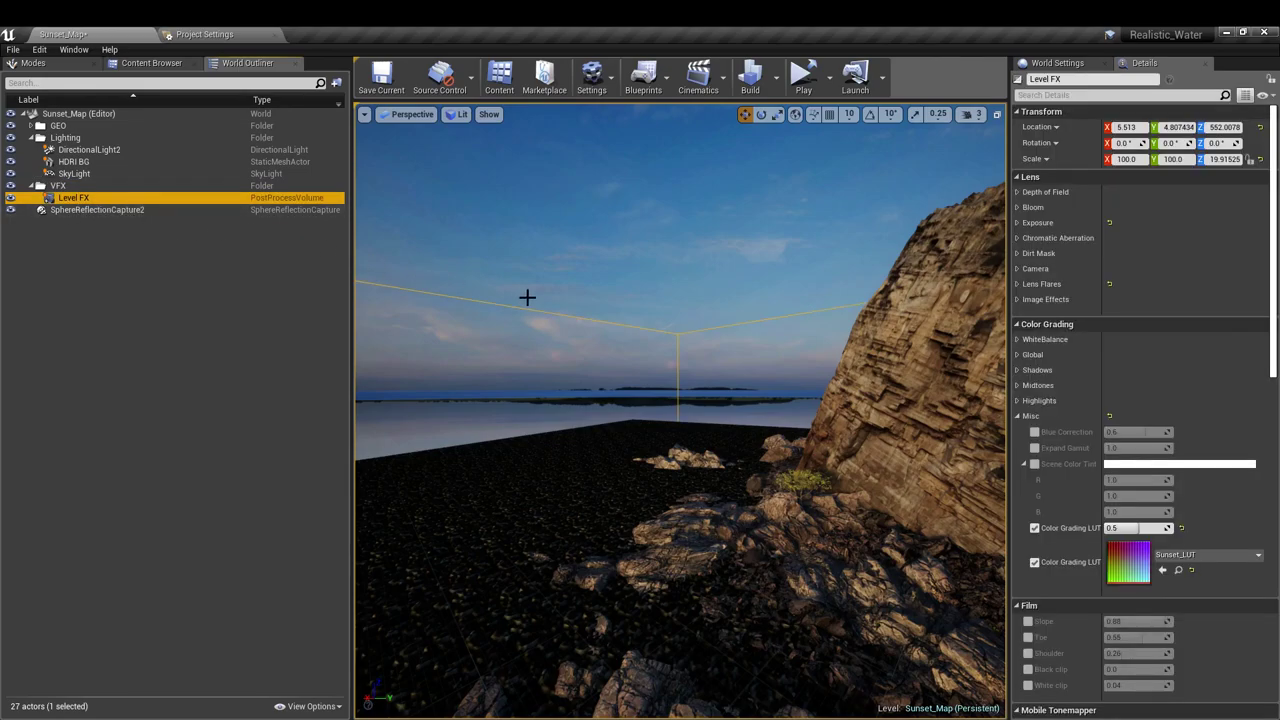
pyautogui.click(1016, 222)
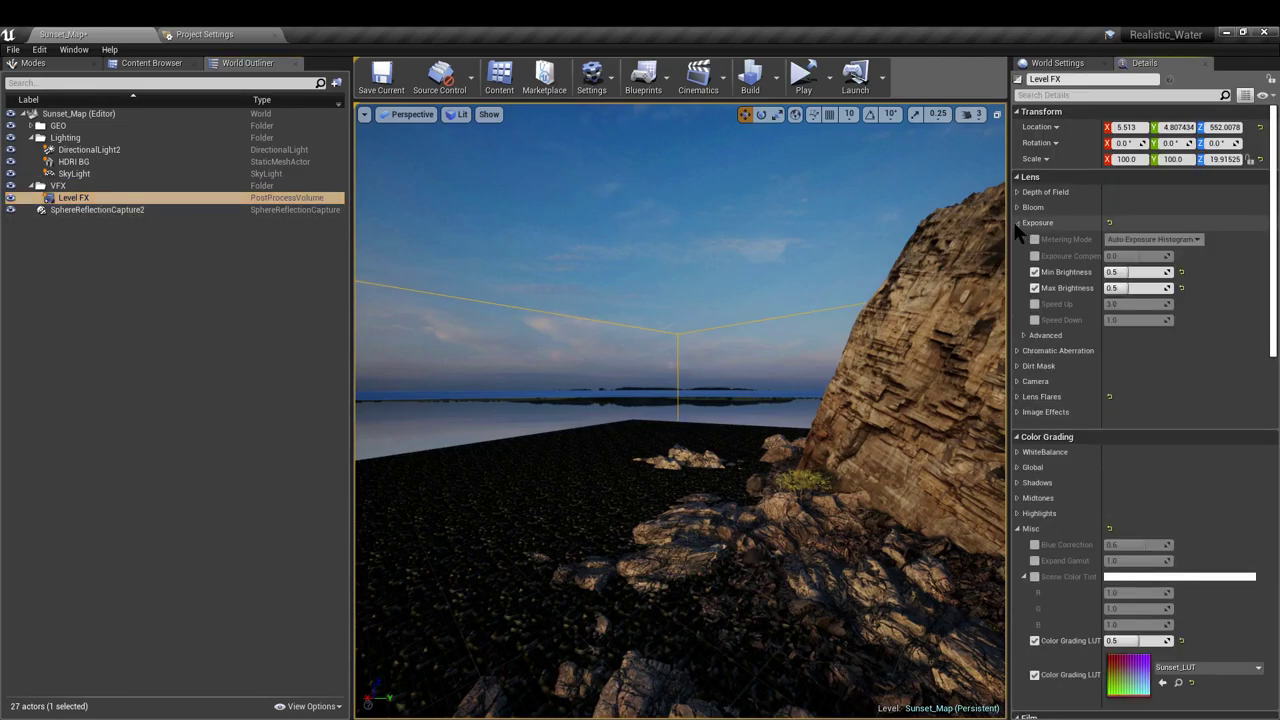
pyautogui.click(1016, 222)
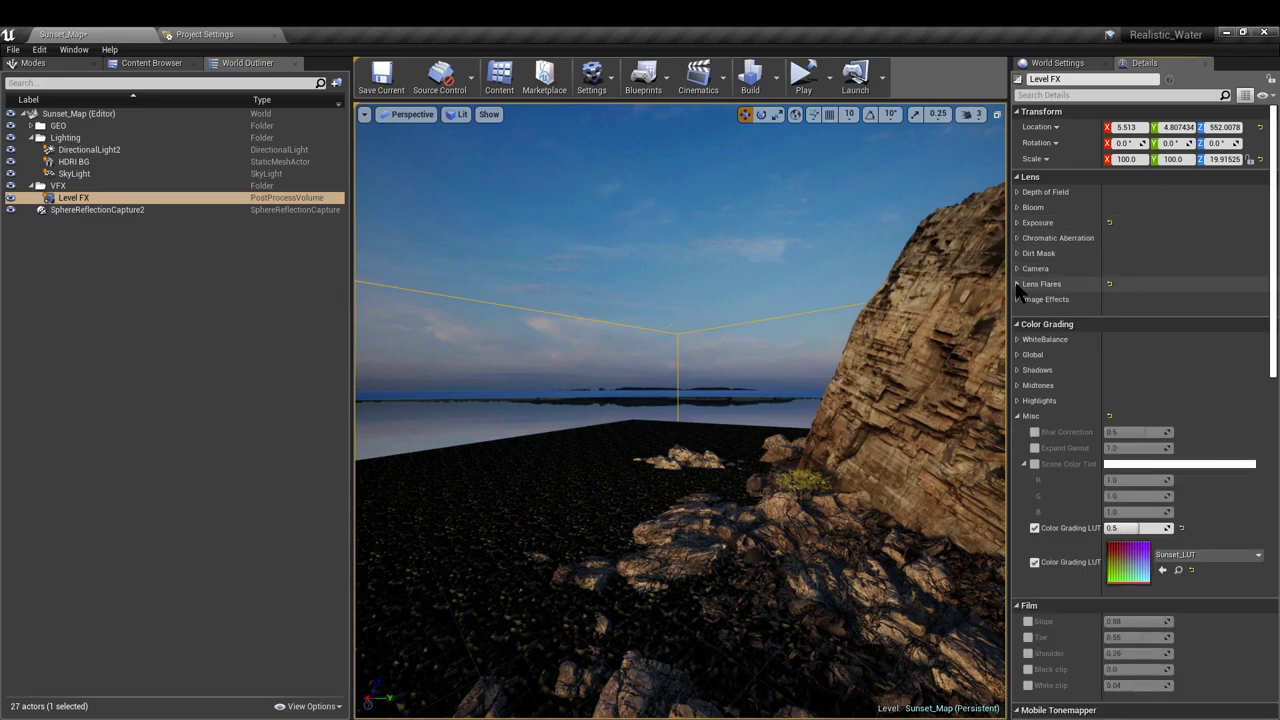
pyautogui.click(1120, 528)
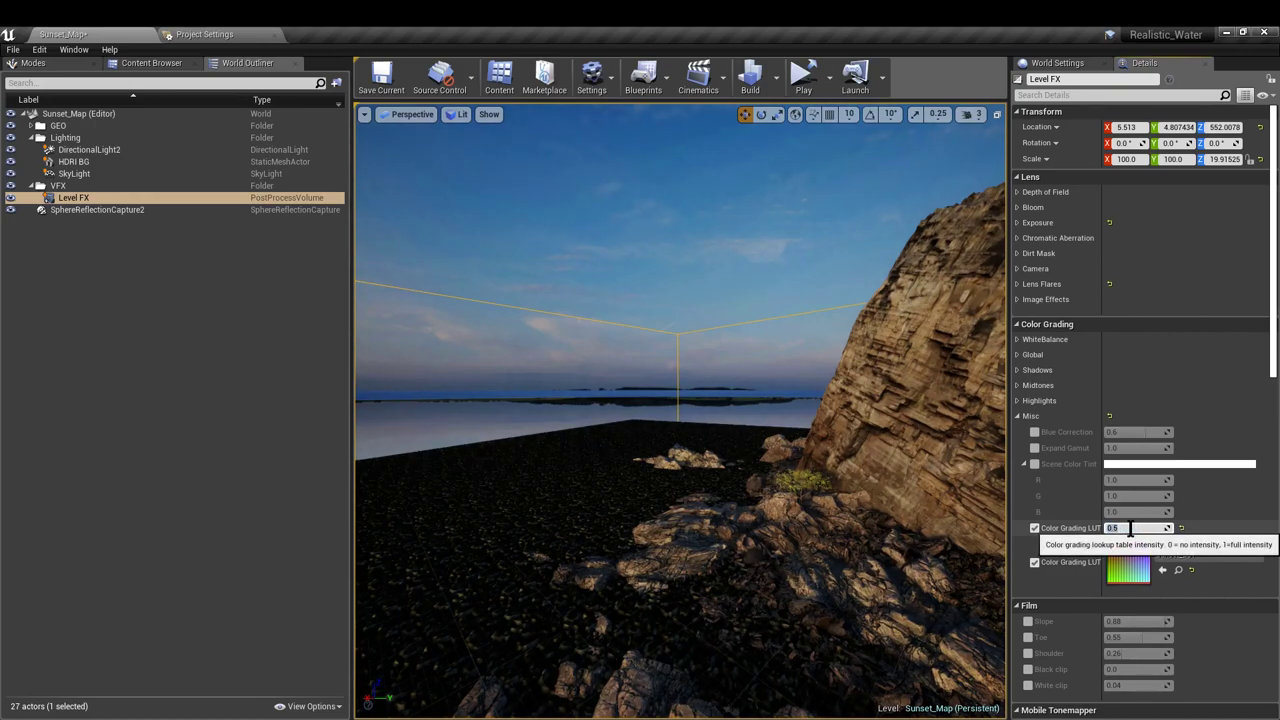
pyautogui.click(97, 209)
pyautogui.press('f')
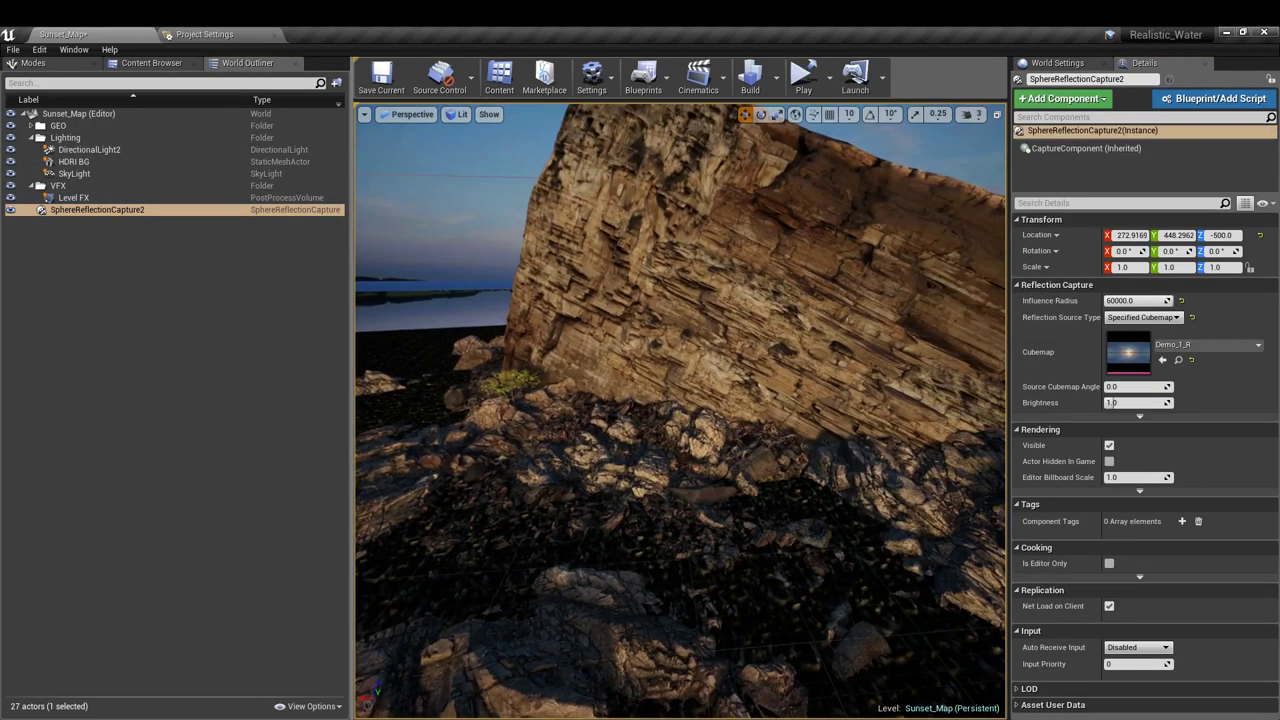
pyautogui.moveTo(680, 410); pyautogui.dragTo(430, 360, button='right')
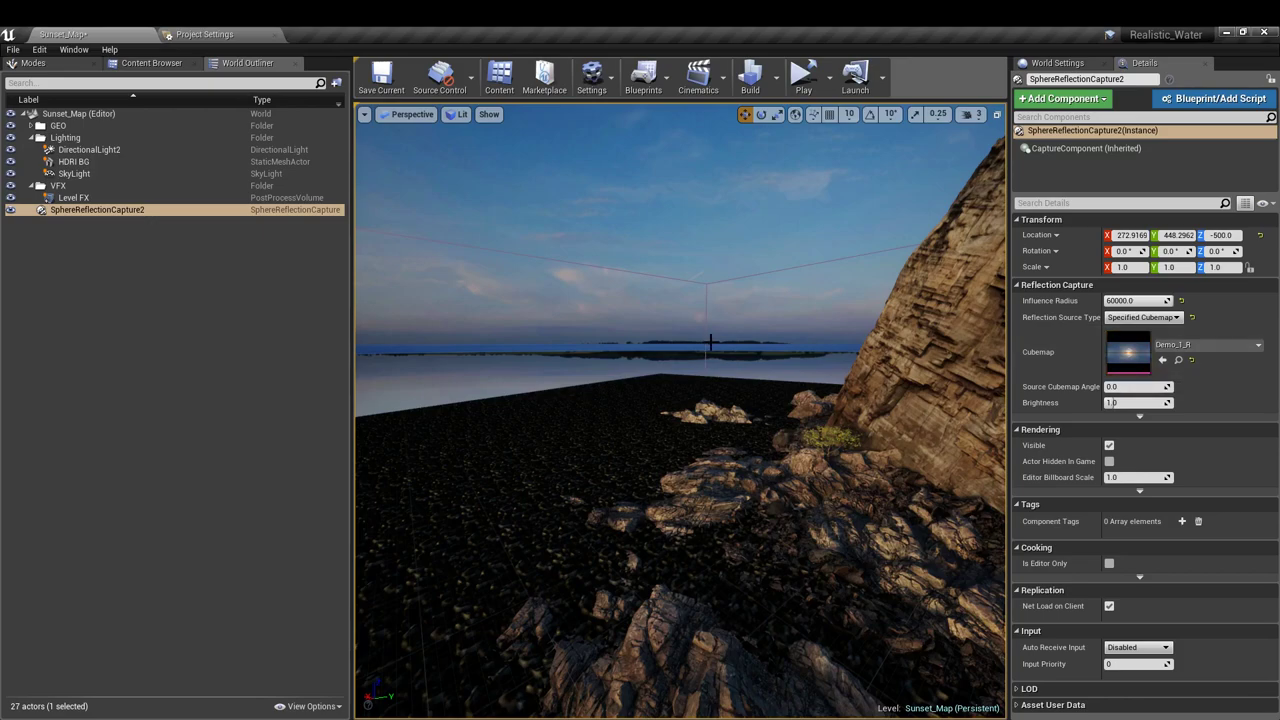
pyautogui.moveTo(709, 343); pyautogui.dragTo(780, 343, button='right')
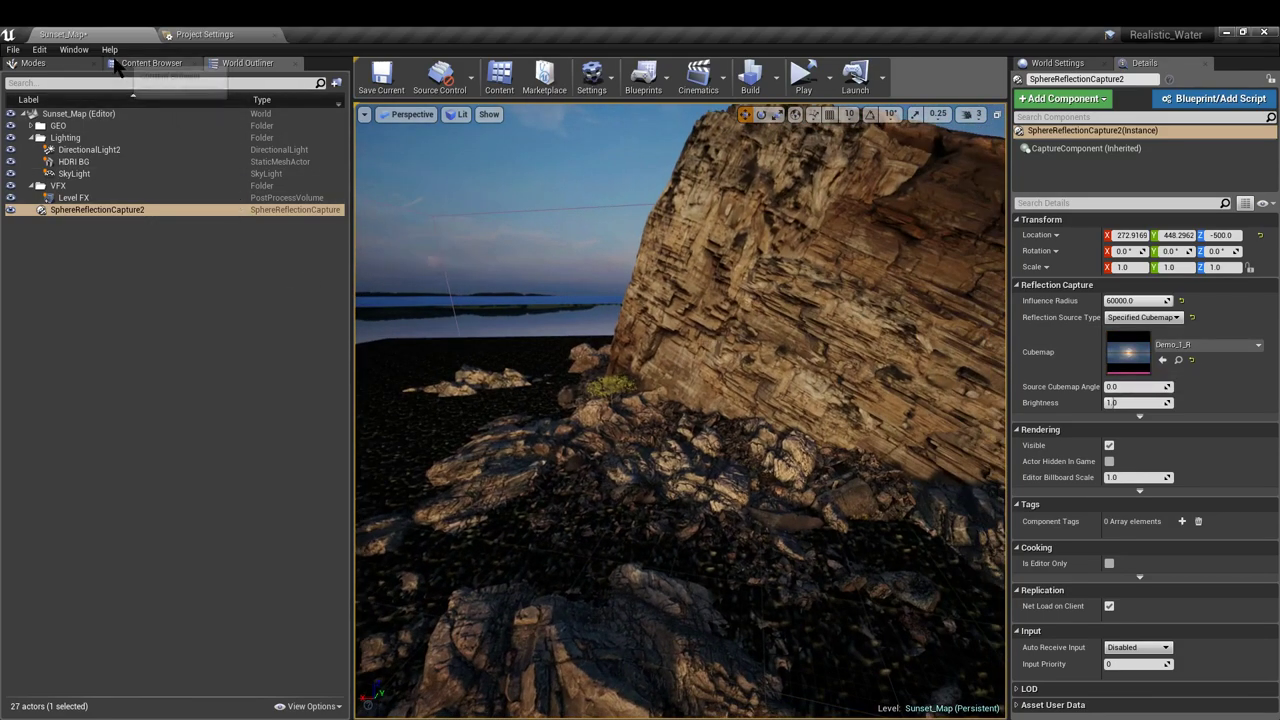
# Place the 1_Water_Large actor from Waterline_Content/0_Waterline_Actors into the level beside the rocks
pyautogui.click(150, 63)
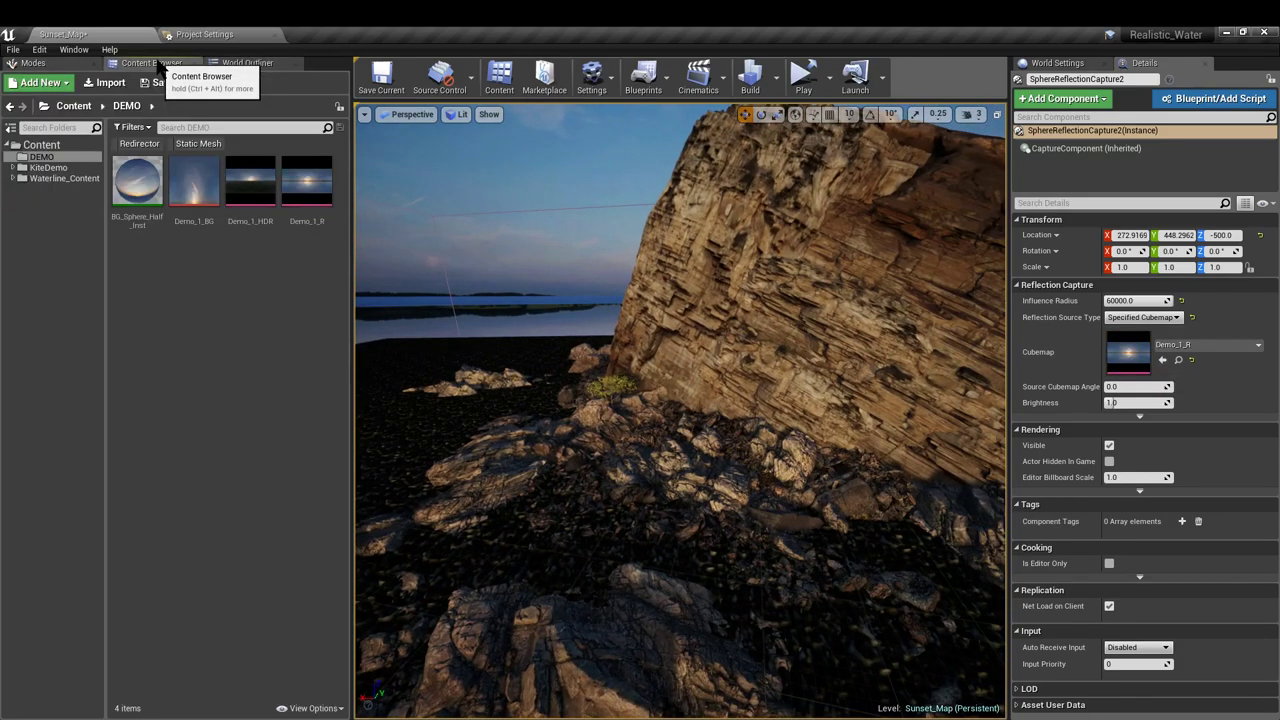
pyautogui.click(50, 178)
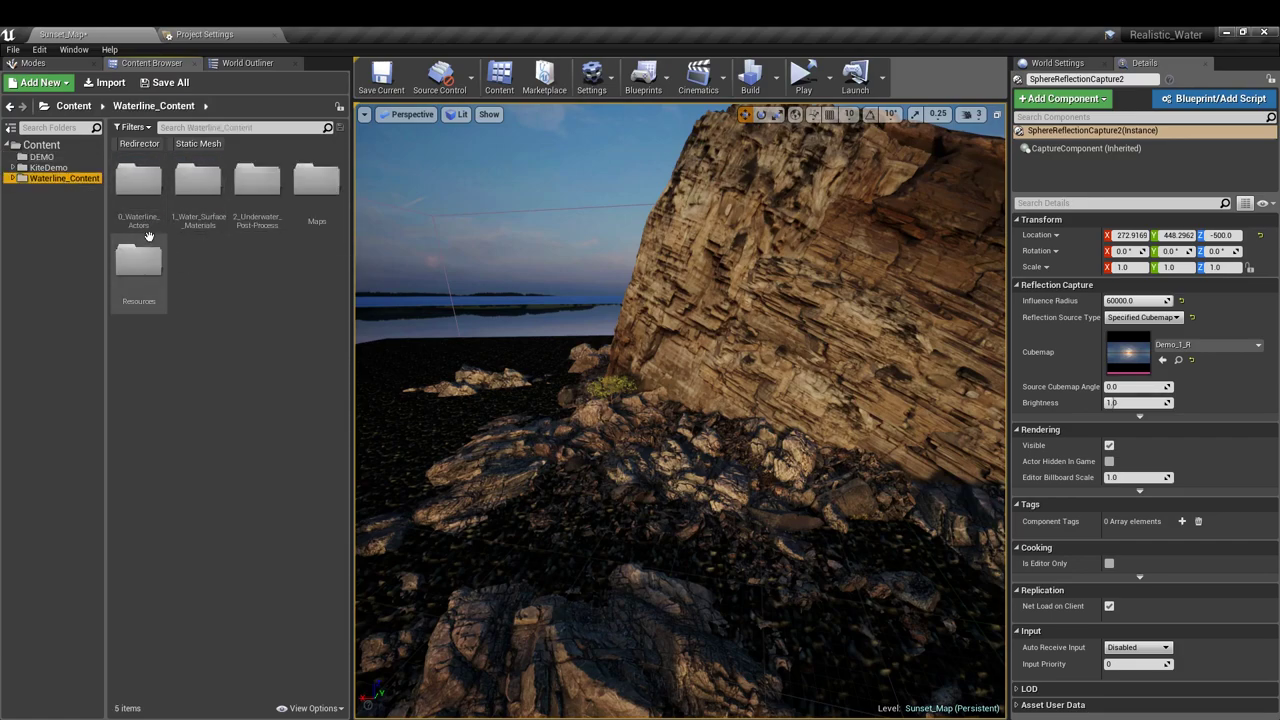
pyautogui.doubleClick(138, 180)
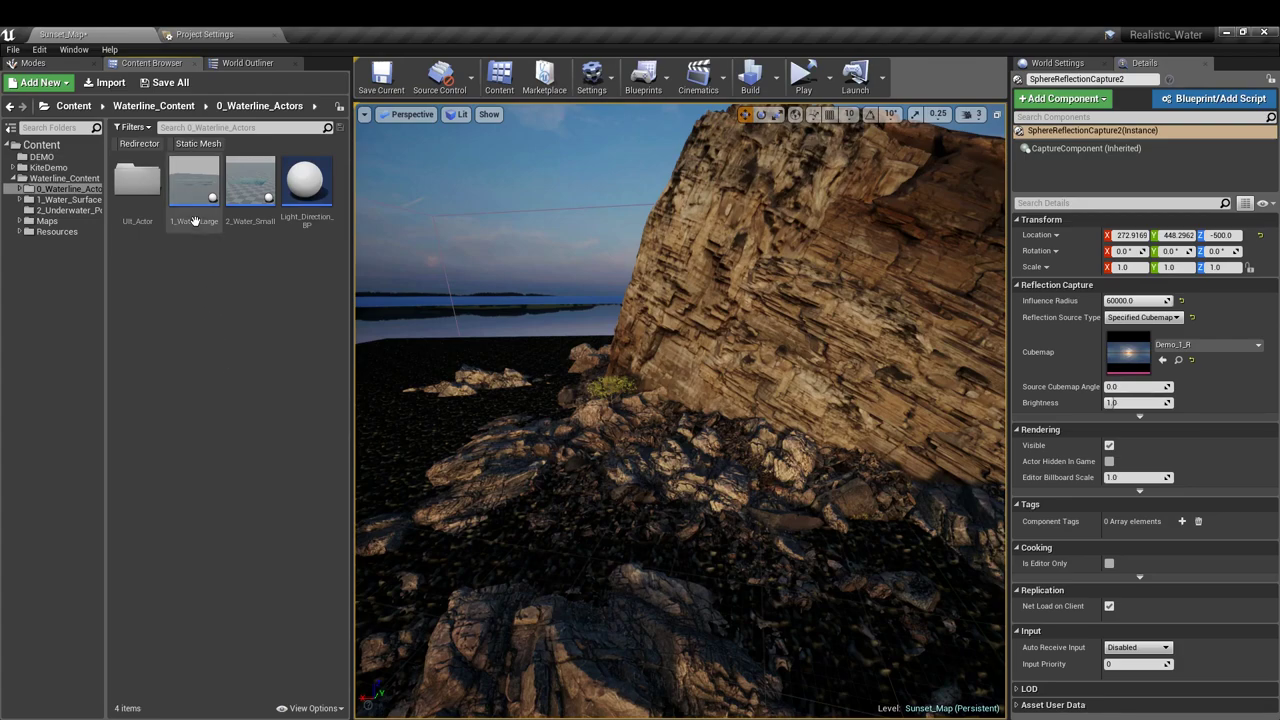
pyautogui.moveTo(193, 183); pyautogui.dragTo(577, 452)
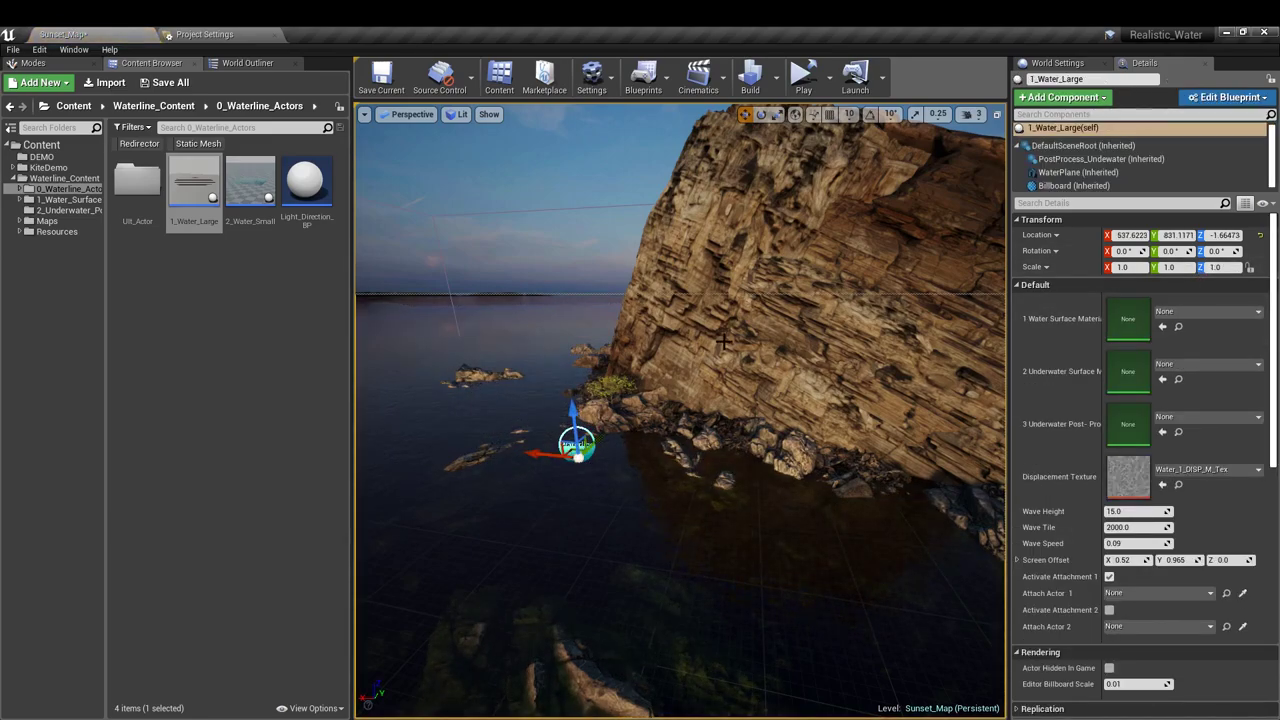
# Shift the water actor to about 498 on X and set its Z location to 5
pyautogui.moveTo(733, 349); pyautogui.dragTo(674, 394, button='right')
pyautogui.moveTo(634, 372); pyautogui.dragTo(658, 379)
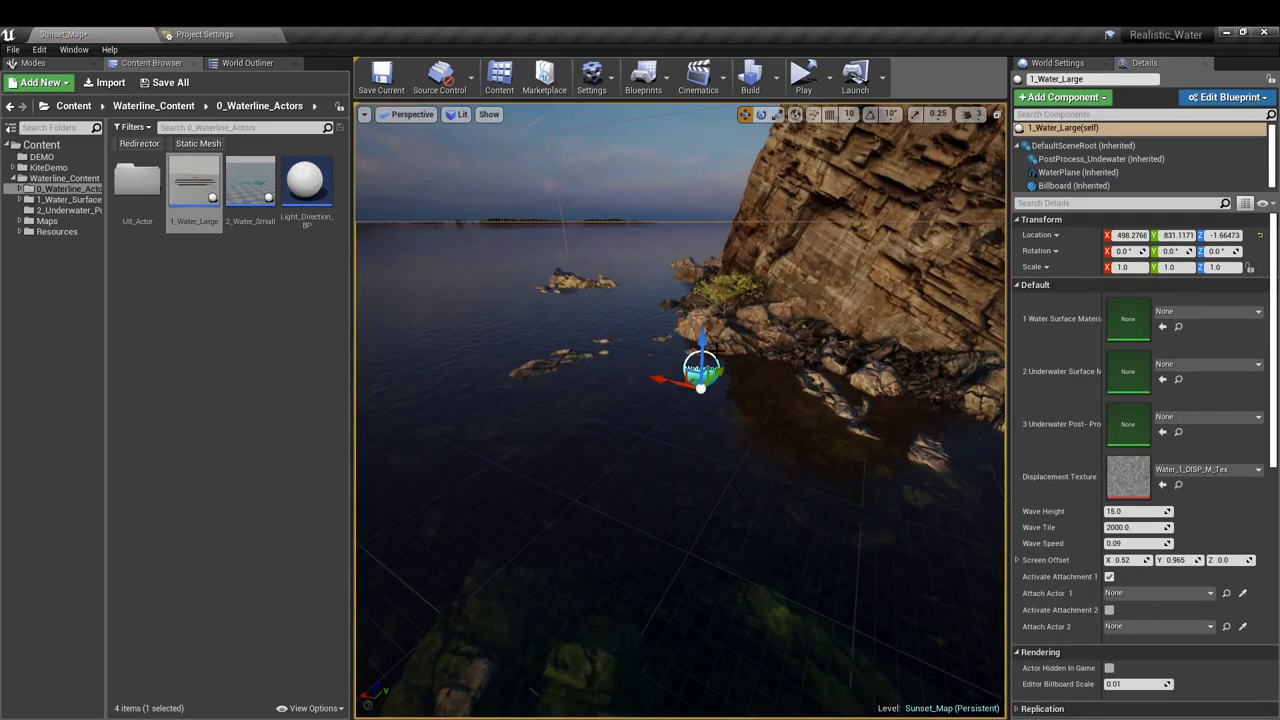
pyautogui.moveTo(702, 342); pyautogui.dragTo(703, 338)
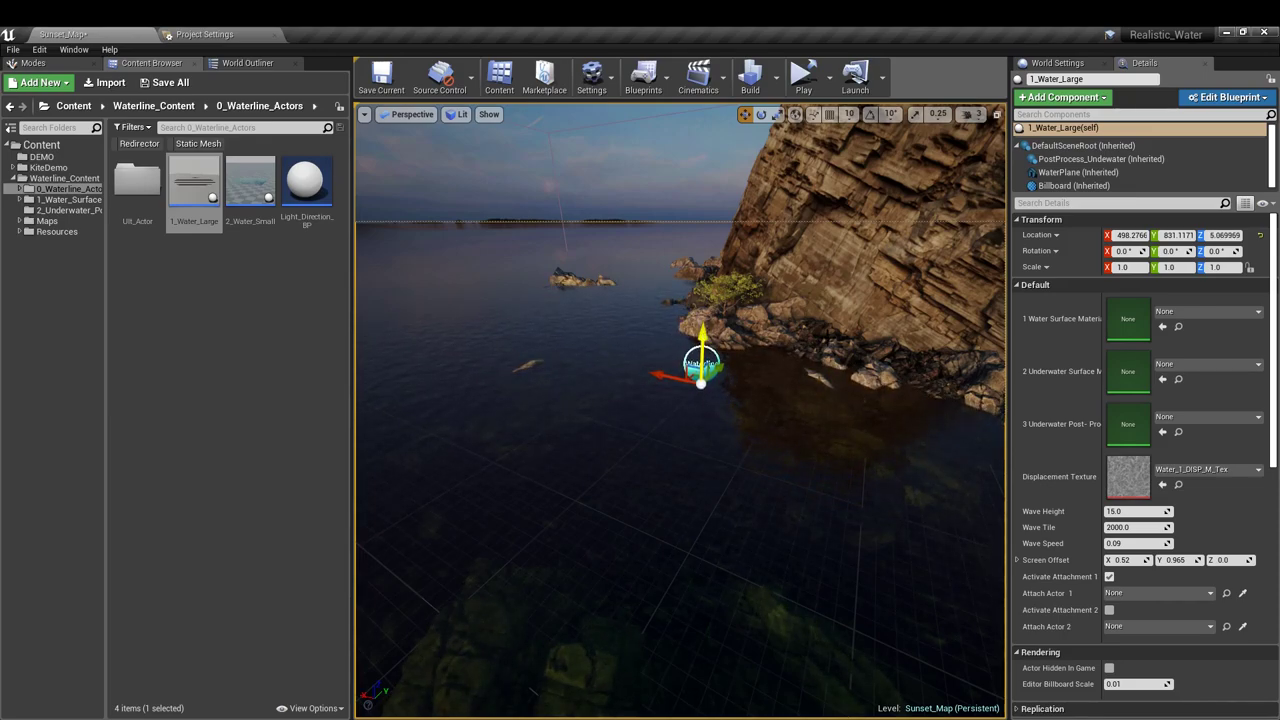
pyautogui.click(1222, 236)
pyautogui.write('5')
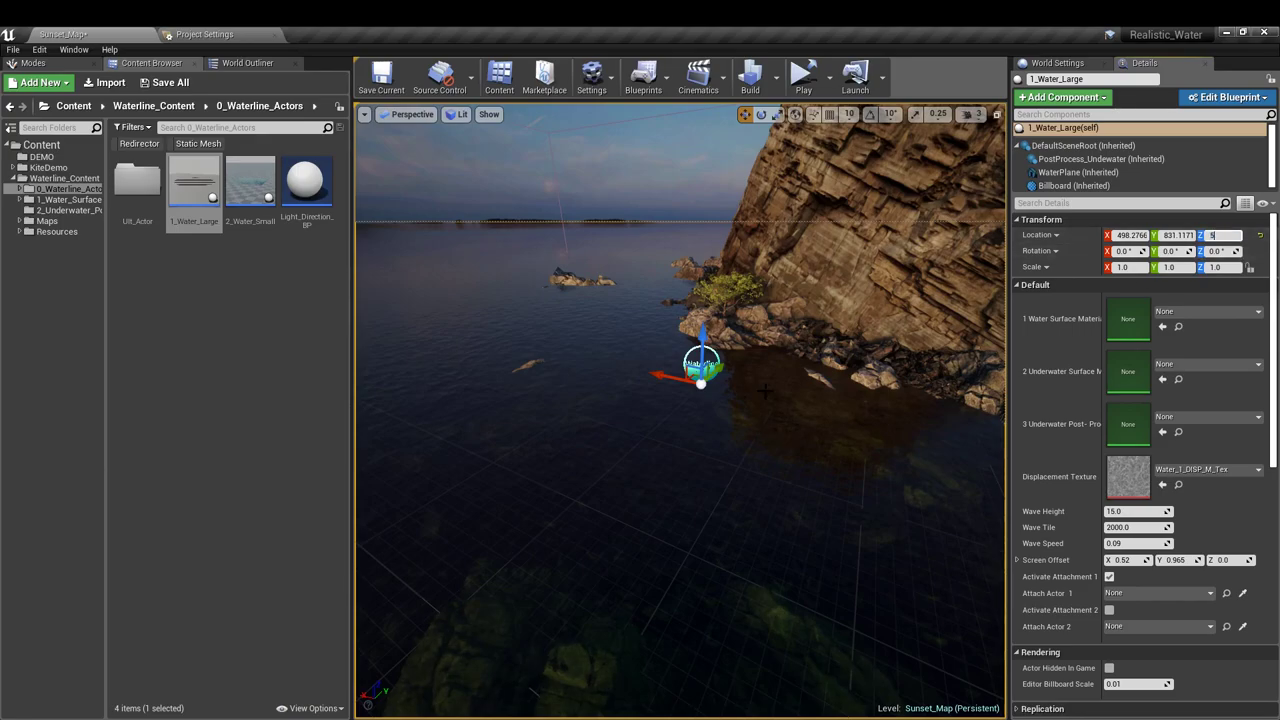
pyautogui.moveTo(727, 482); pyautogui.dragTo(830, 430, button='right')
pyautogui.moveTo(680, 410); pyautogui.dragTo(640, 450, button='middle')
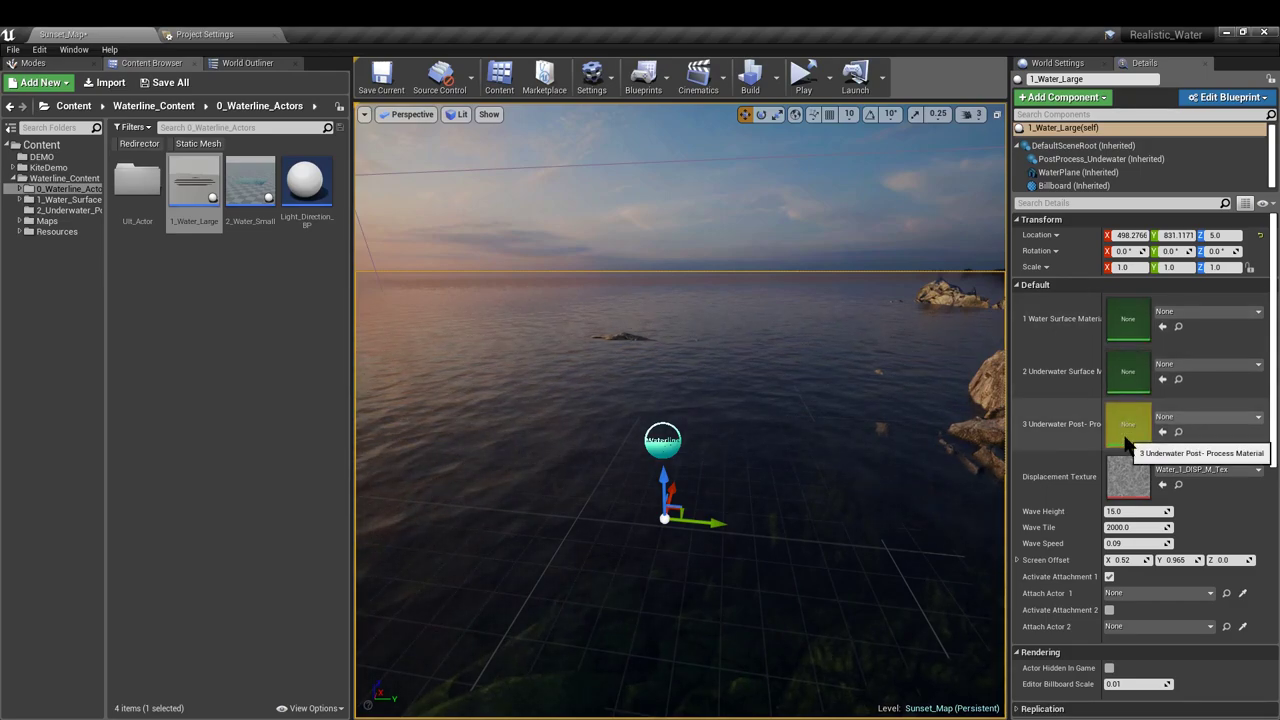
# Create a material instance of the PC surface material 1_PC_Water_S_High, name it Surface_DEMO, and put it in the DEMO folder
pyautogui.click(64, 179)
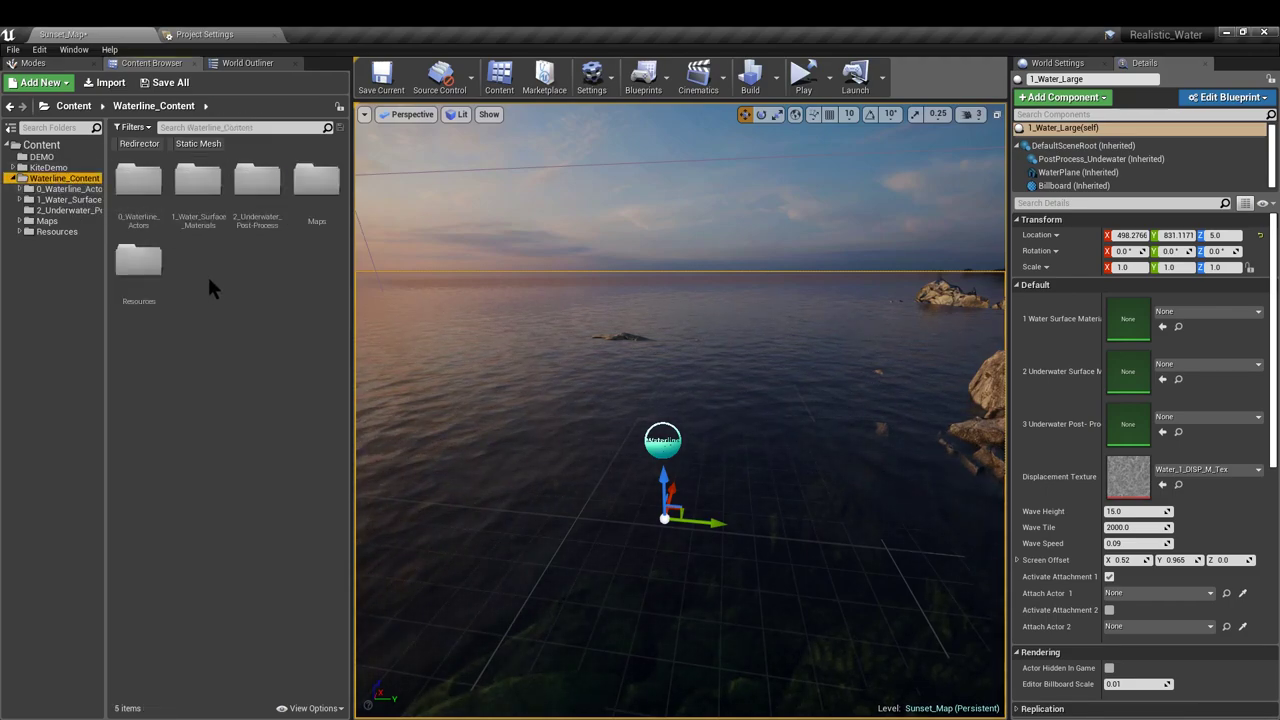
pyautogui.doubleClick(200, 215)
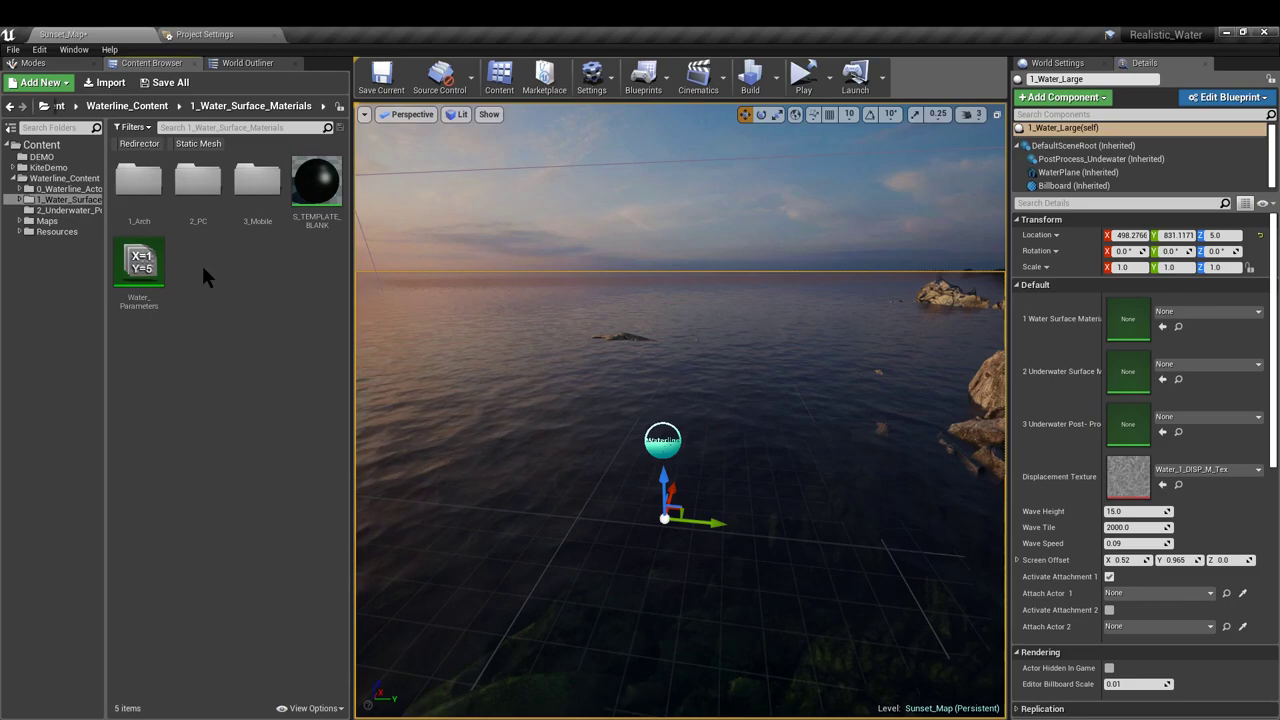
pyautogui.doubleClick(206, 184)
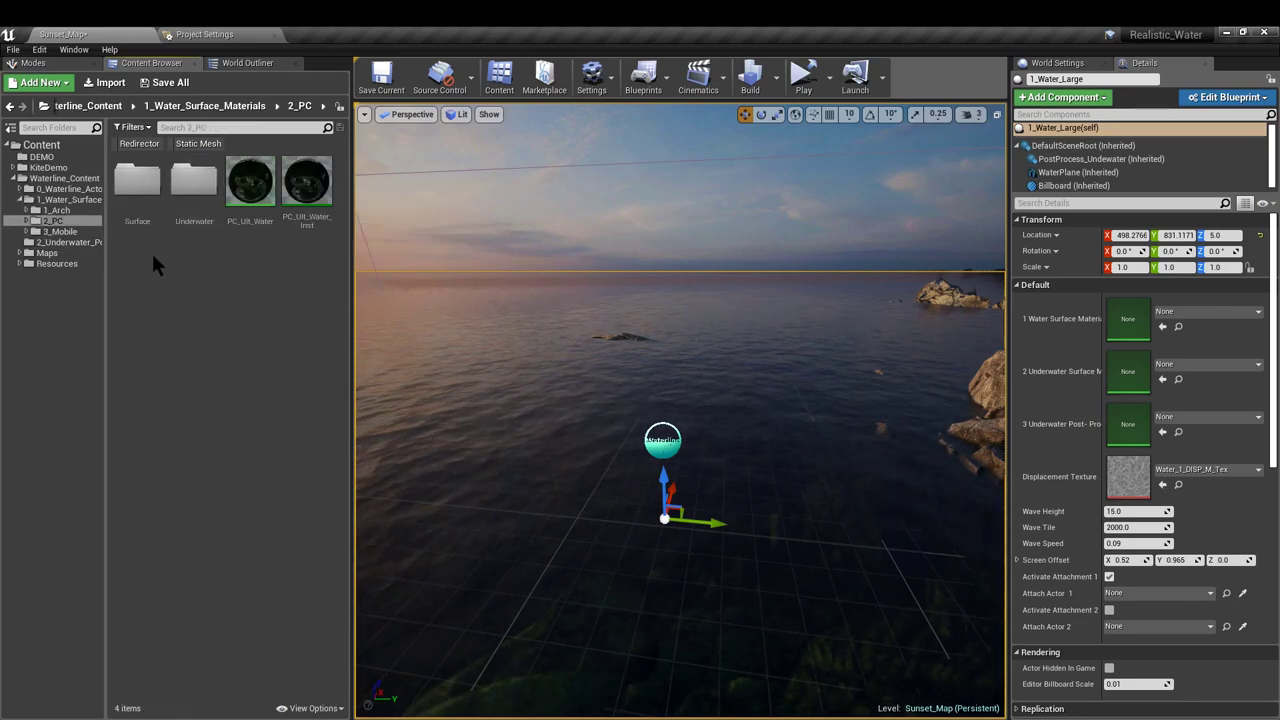
pyautogui.doubleClick(137, 182)
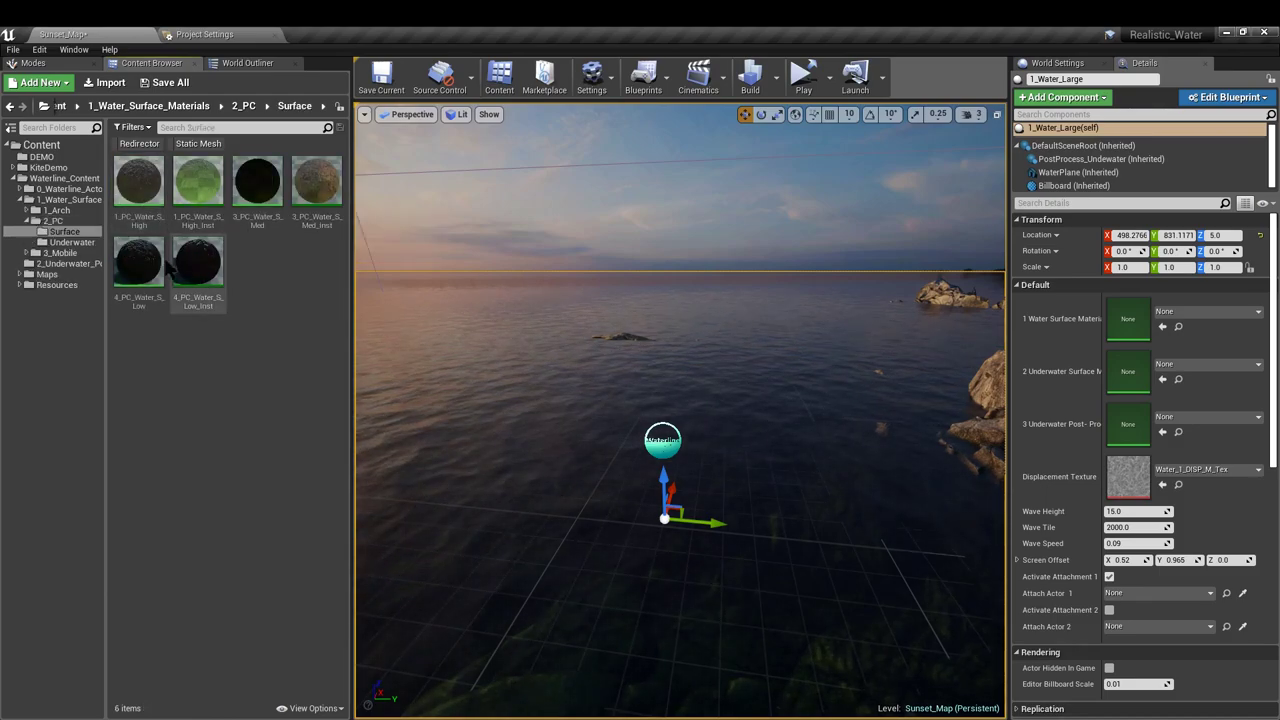
pyautogui.rightClick(149, 180)
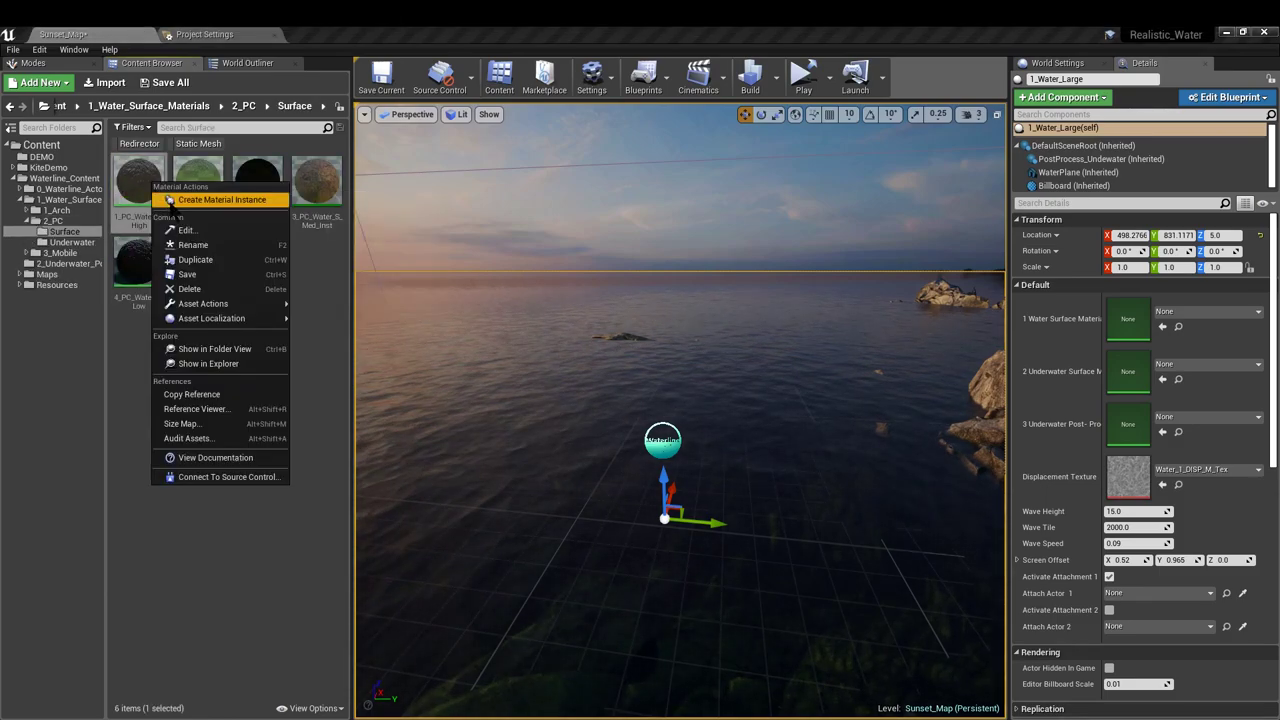
pyautogui.click(245, 200)
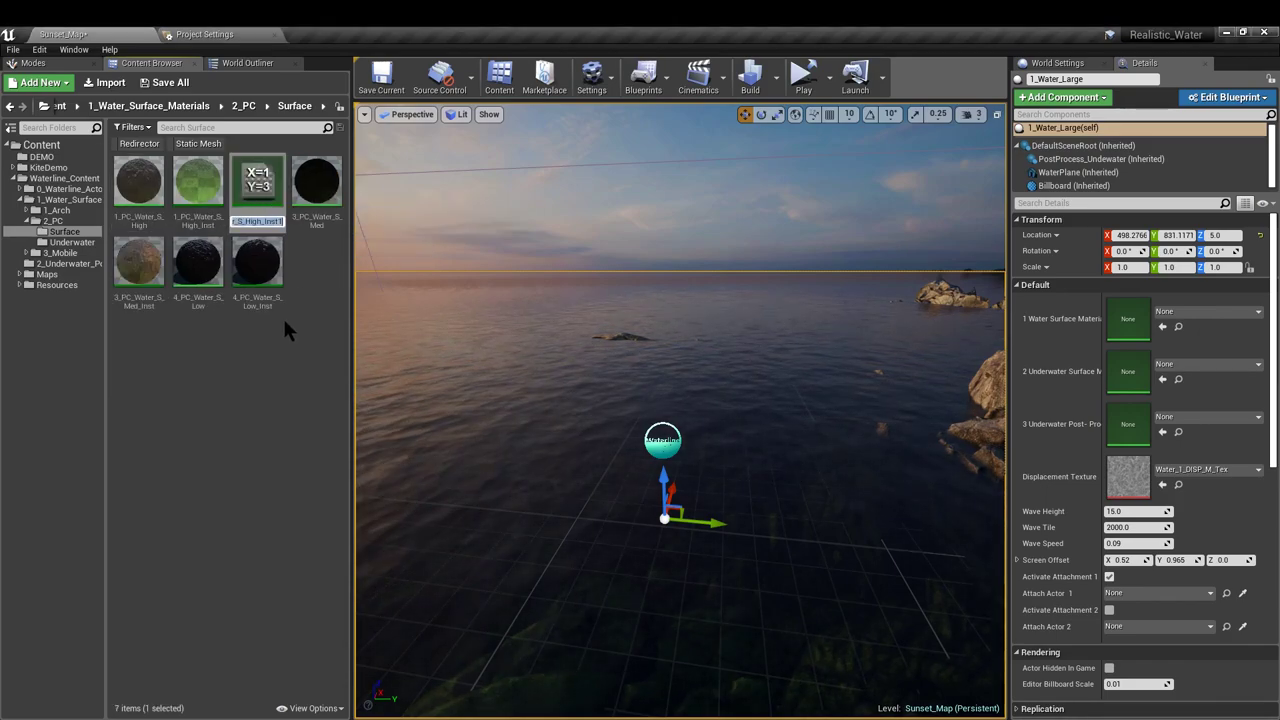
pyautogui.write('Sur')
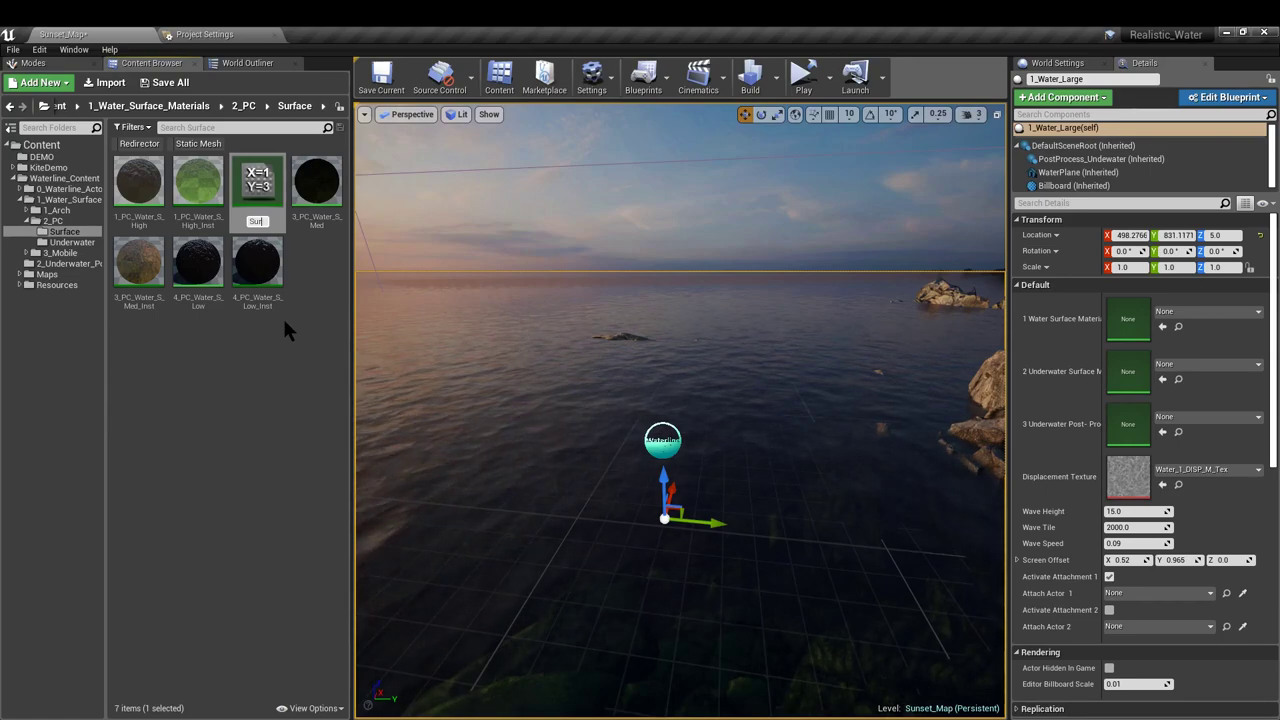
pyautogui.write('face_')
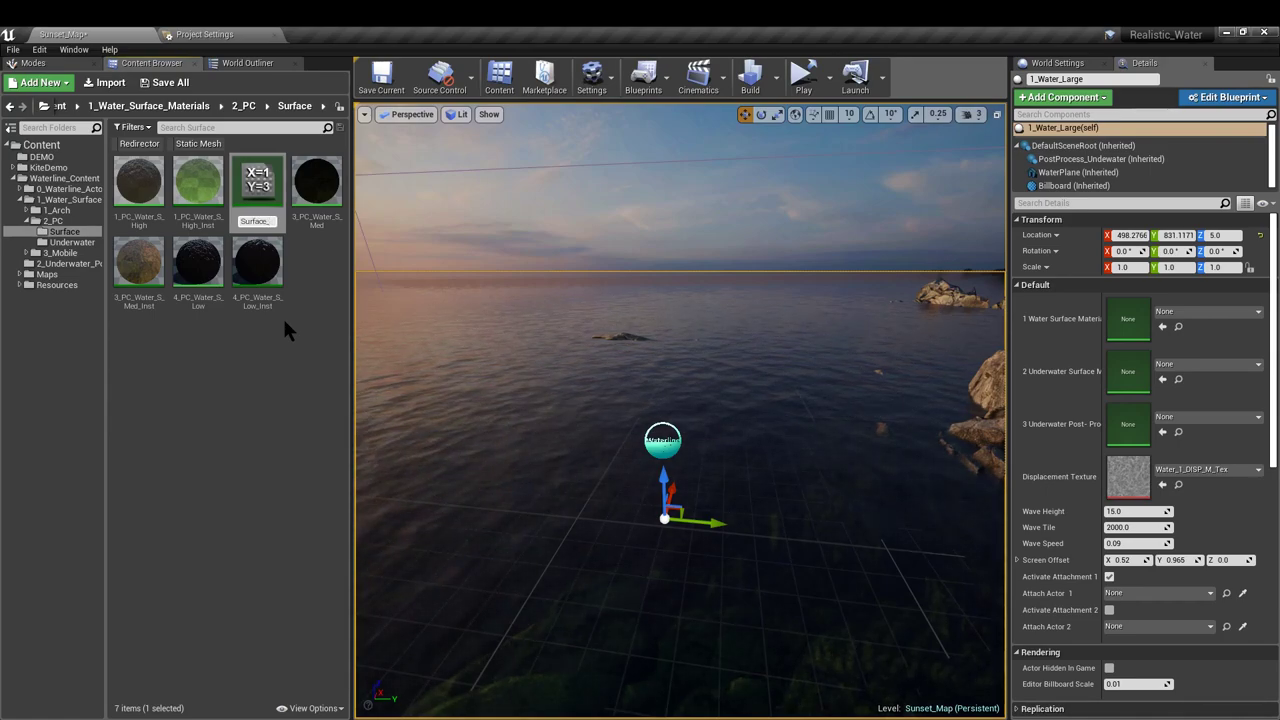
pyautogui.write('DEMO')
pyautogui.press('Return')
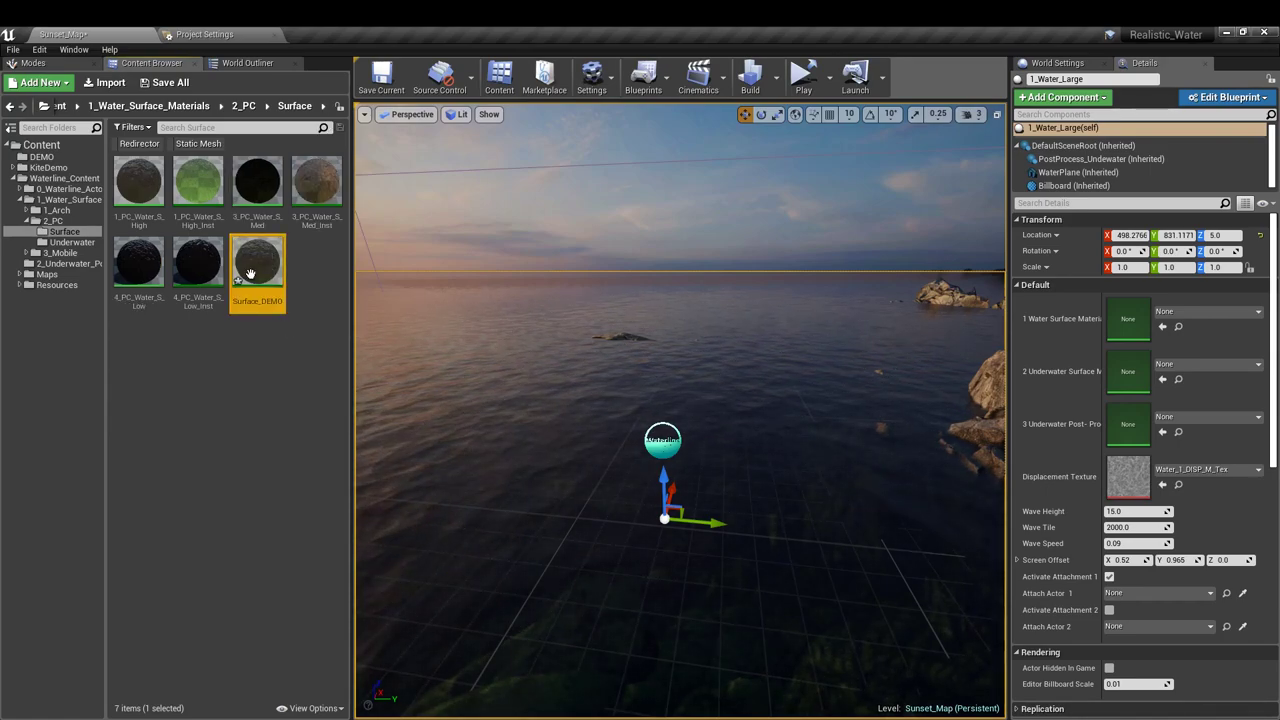
pyautogui.moveTo(251, 270); pyautogui.dragTo(62, 160)
pyautogui.click(86, 193)
# Create a material instance of the PC underwater material 1_PC_Water_US_High, name it US_Demo, and move it into the DEMO folder
pyautogui.click(245, 108)
pyautogui.doubleClick(195, 178)
pyautogui.rightClick(148, 190)
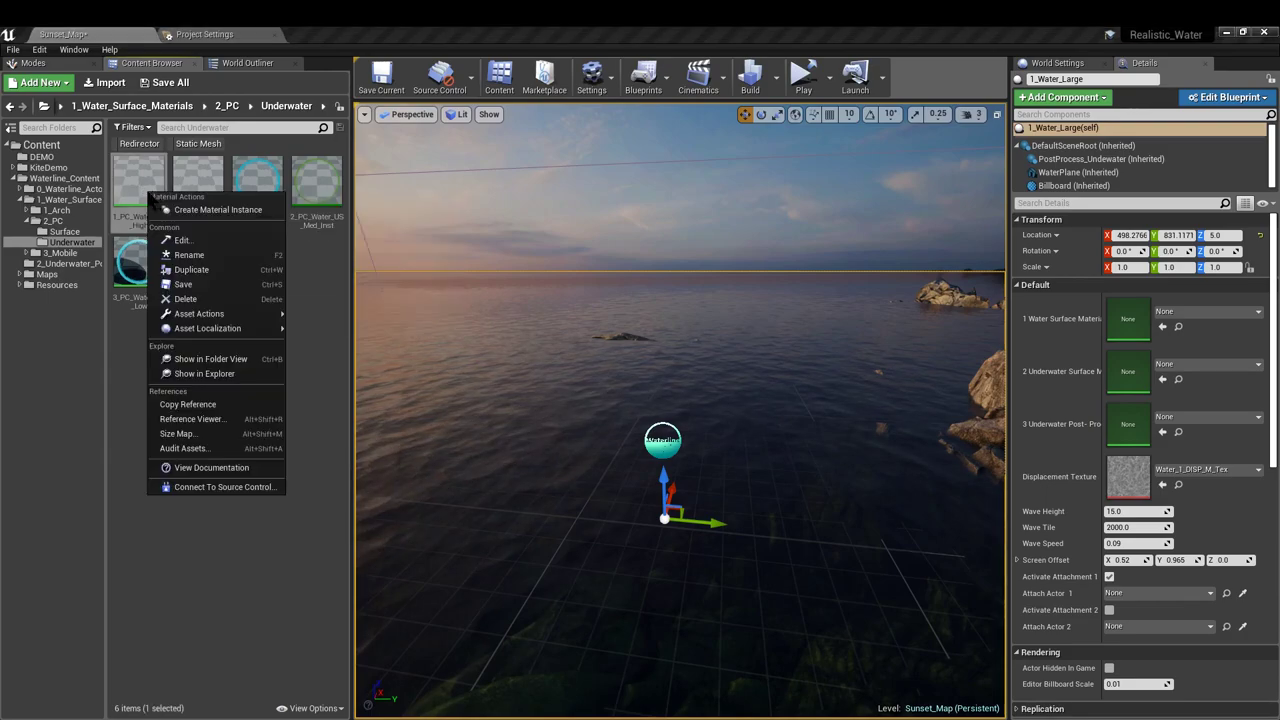
pyautogui.click(226, 209)
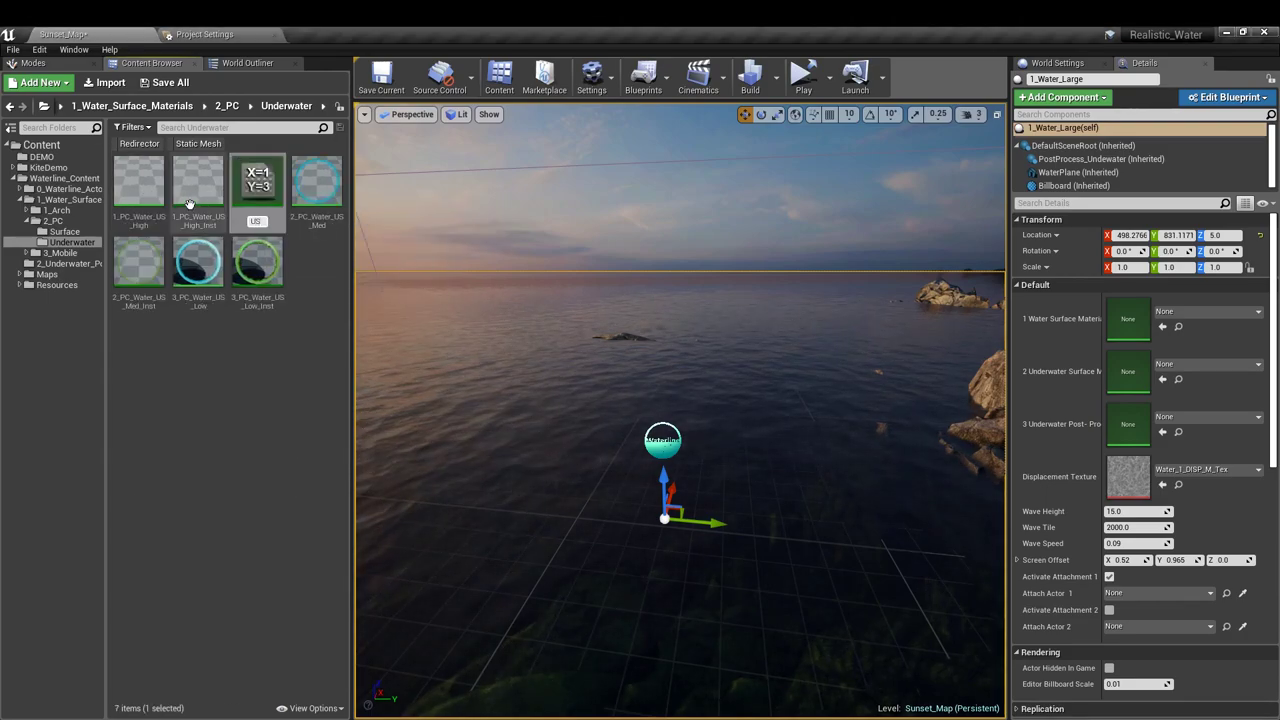
pyautogui.write('US_Demo')
pyautogui.press('Return')
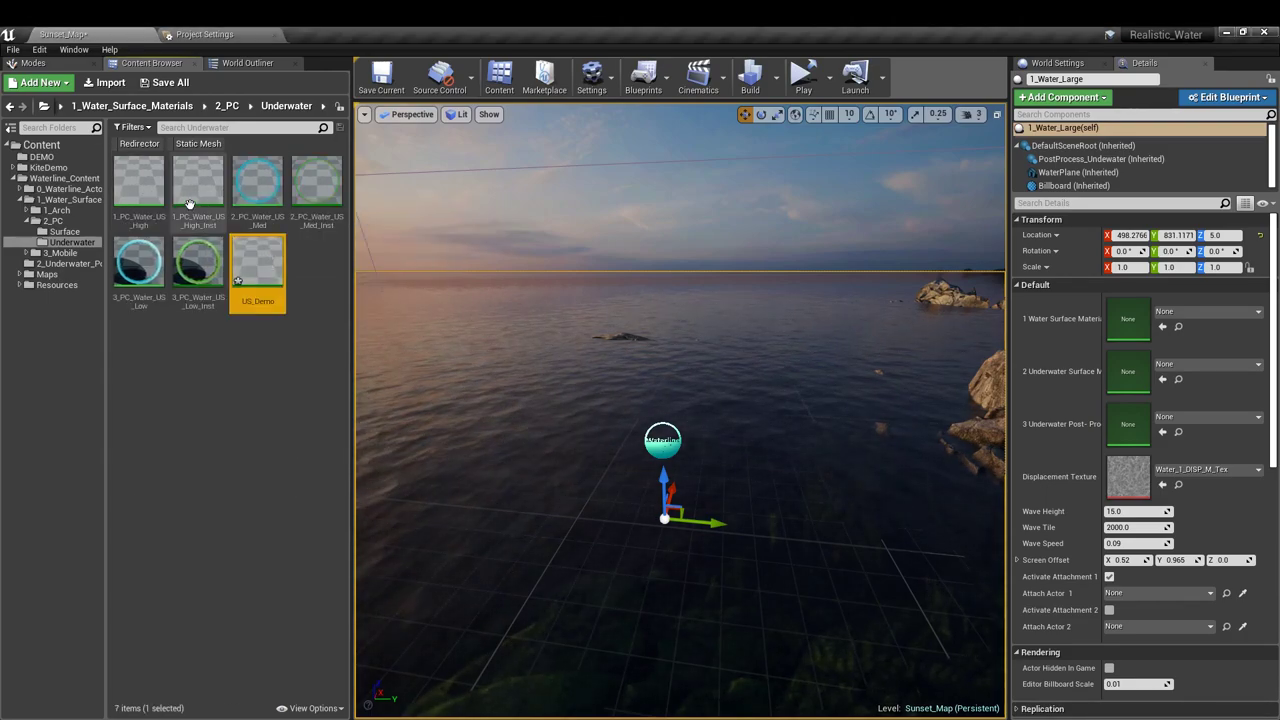
pyautogui.moveTo(245, 275); pyautogui.dragTo(48, 165)
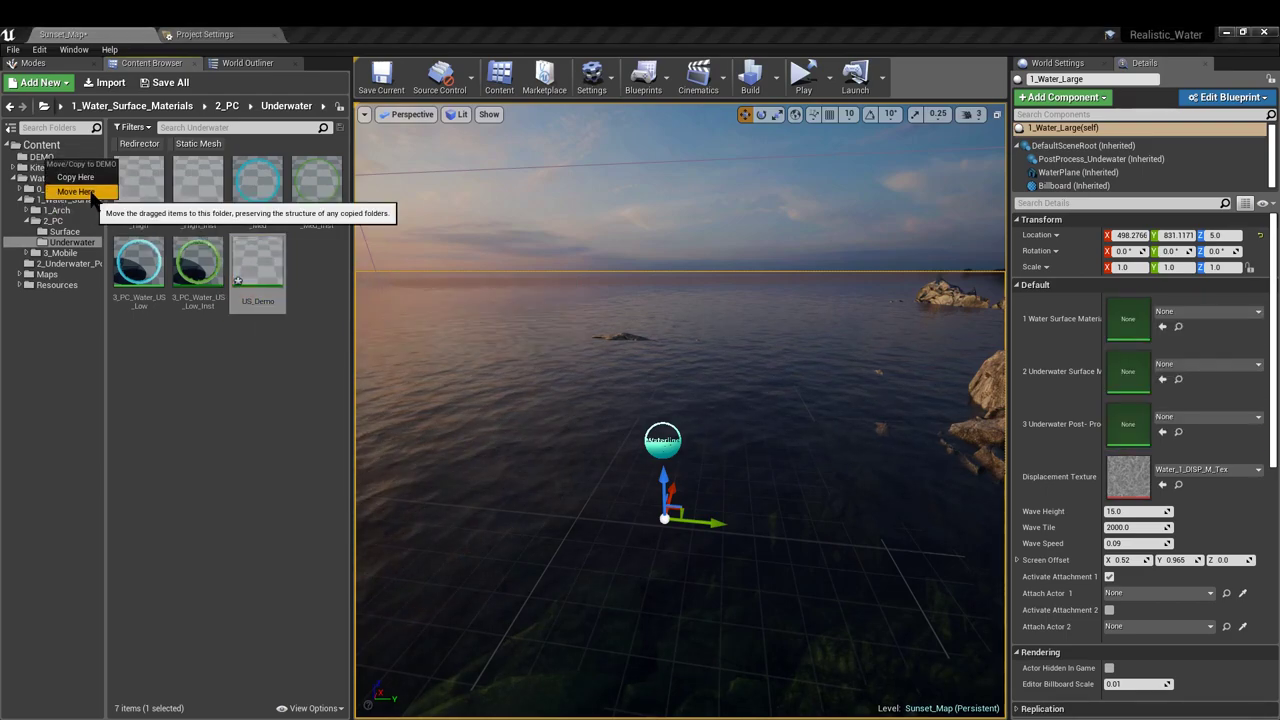
pyautogui.click(76, 191)
# Create a material instance of 1_High_PP from 2_Underwater_Post-Process, name it PP_DEMO, and move it into the DEMO folder
pyautogui.click(227, 106)
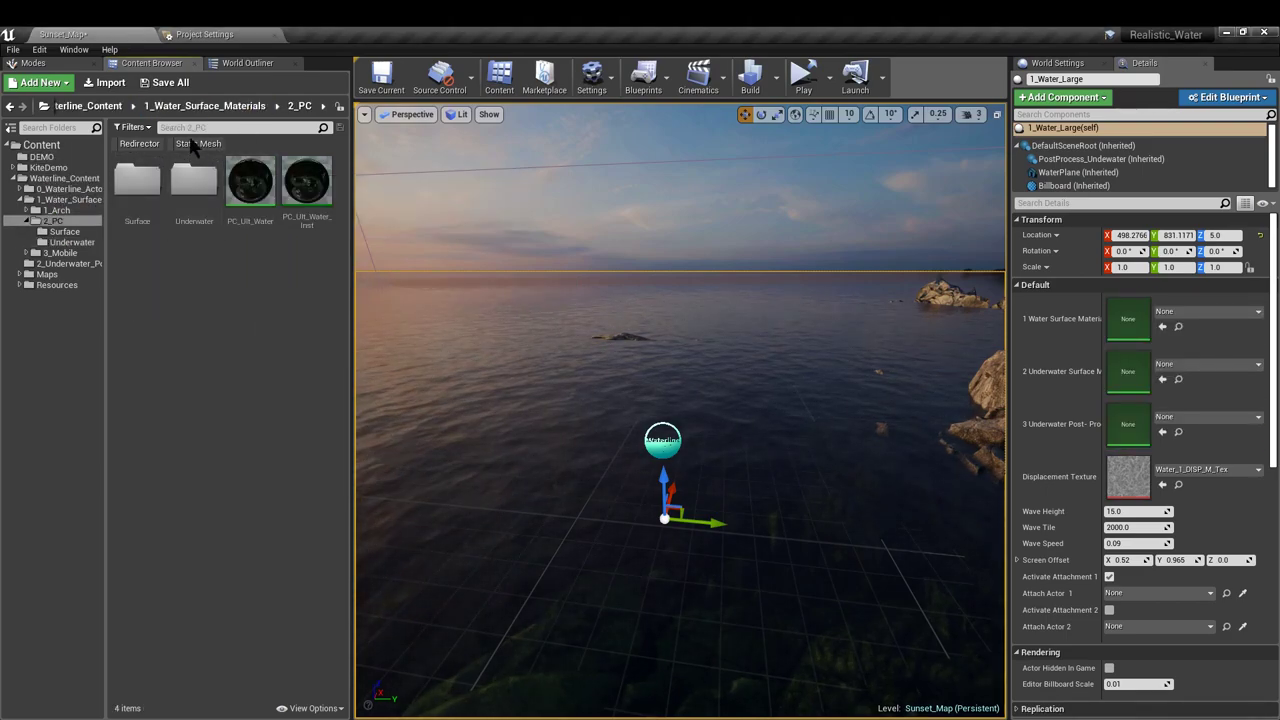
pyautogui.click(205, 106)
pyautogui.click(127, 106)
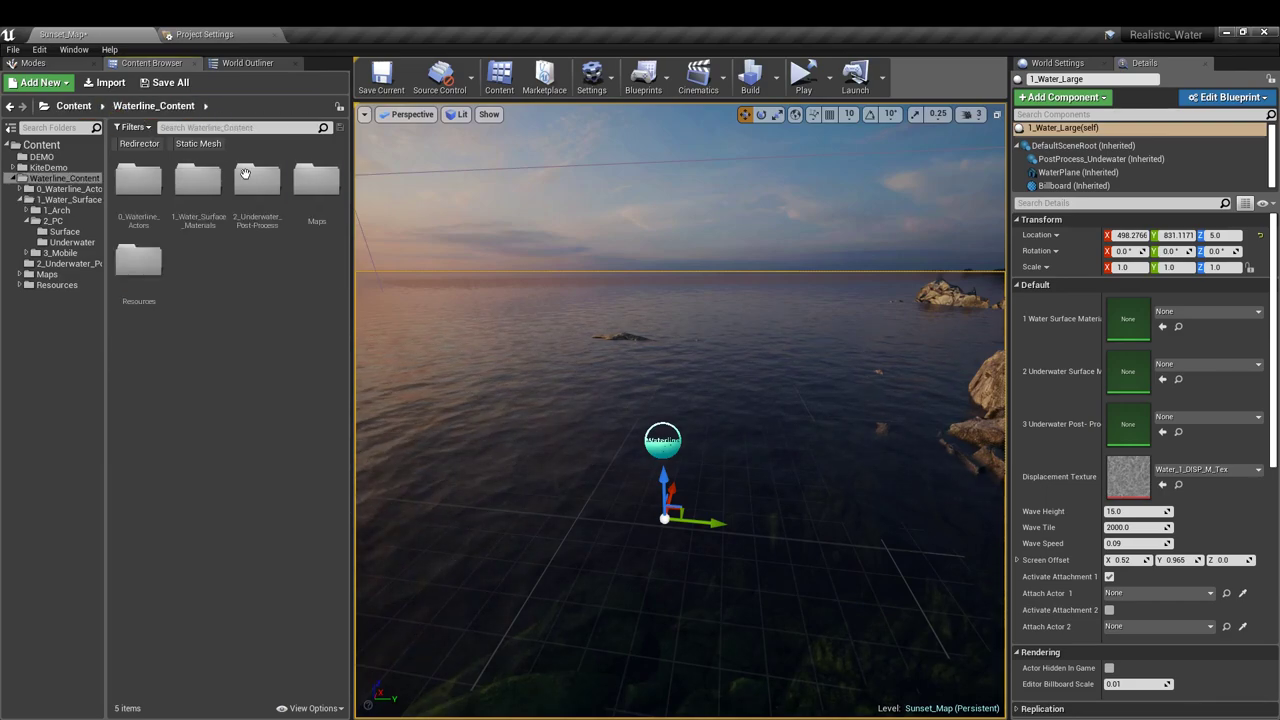
pyautogui.doubleClick(257, 180)
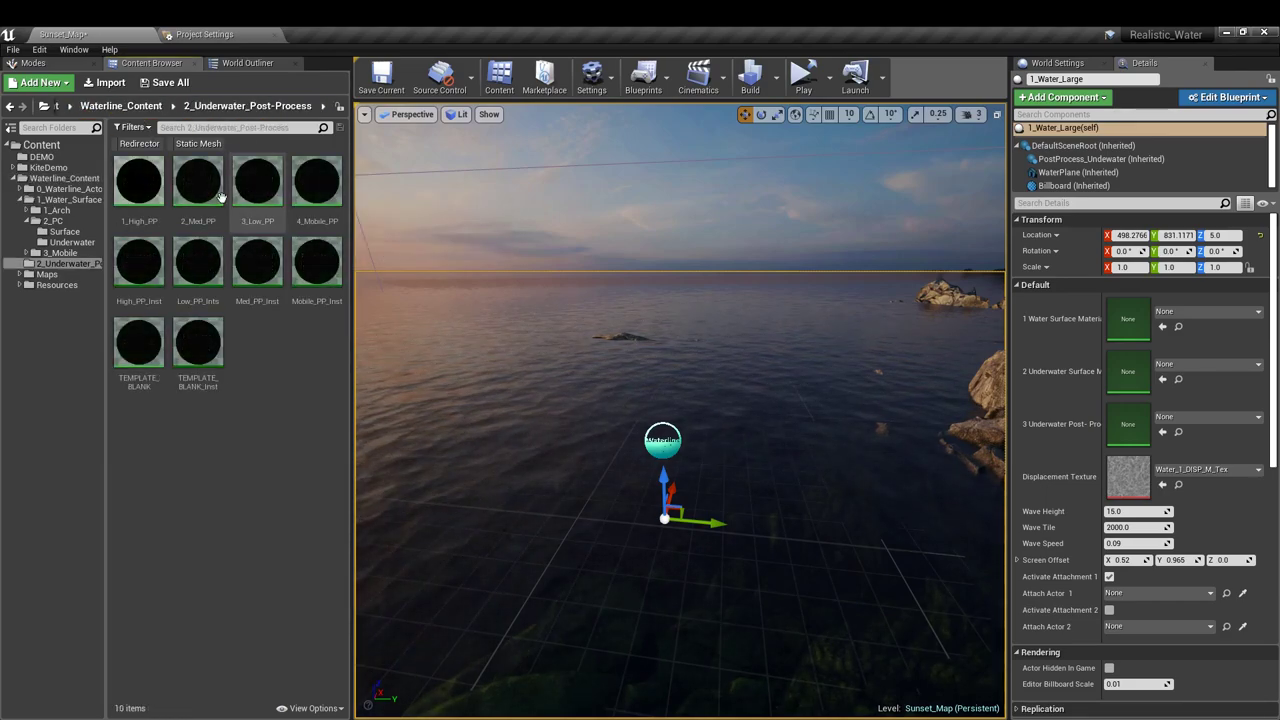
pyautogui.rightClick(143, 192)
pyautogui.click(262, 216)
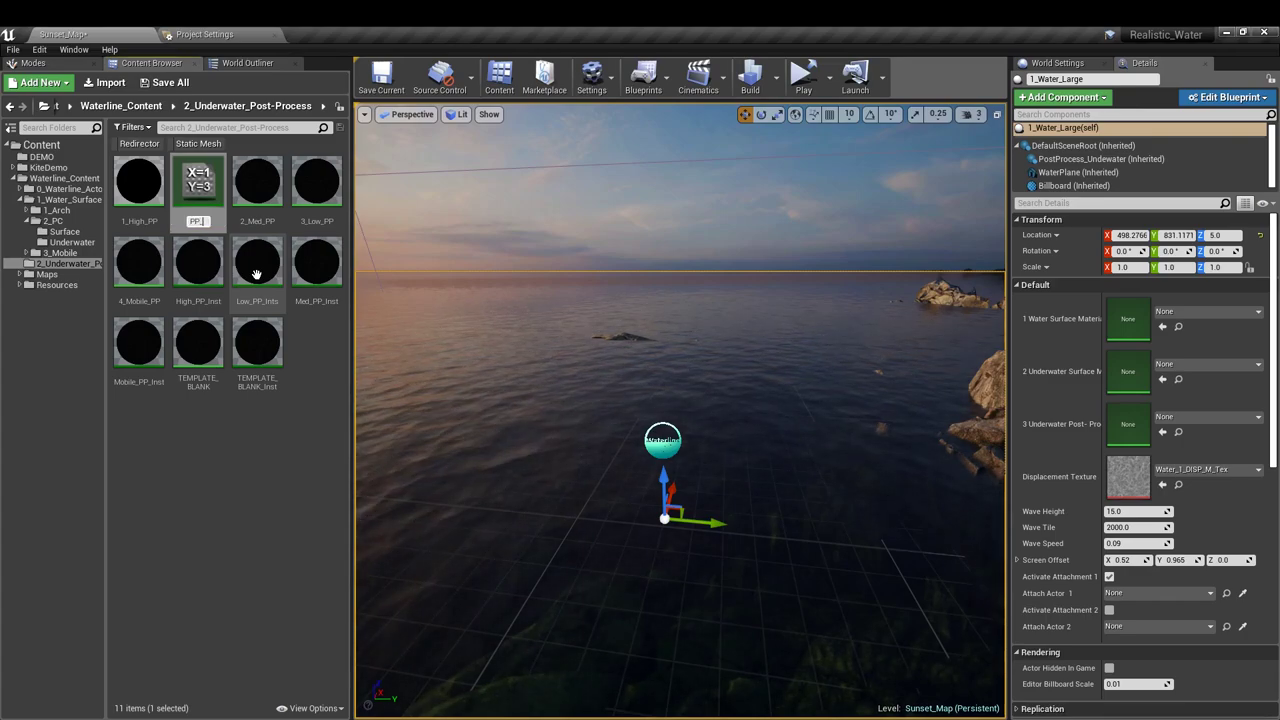
pyautogui.press('Return')
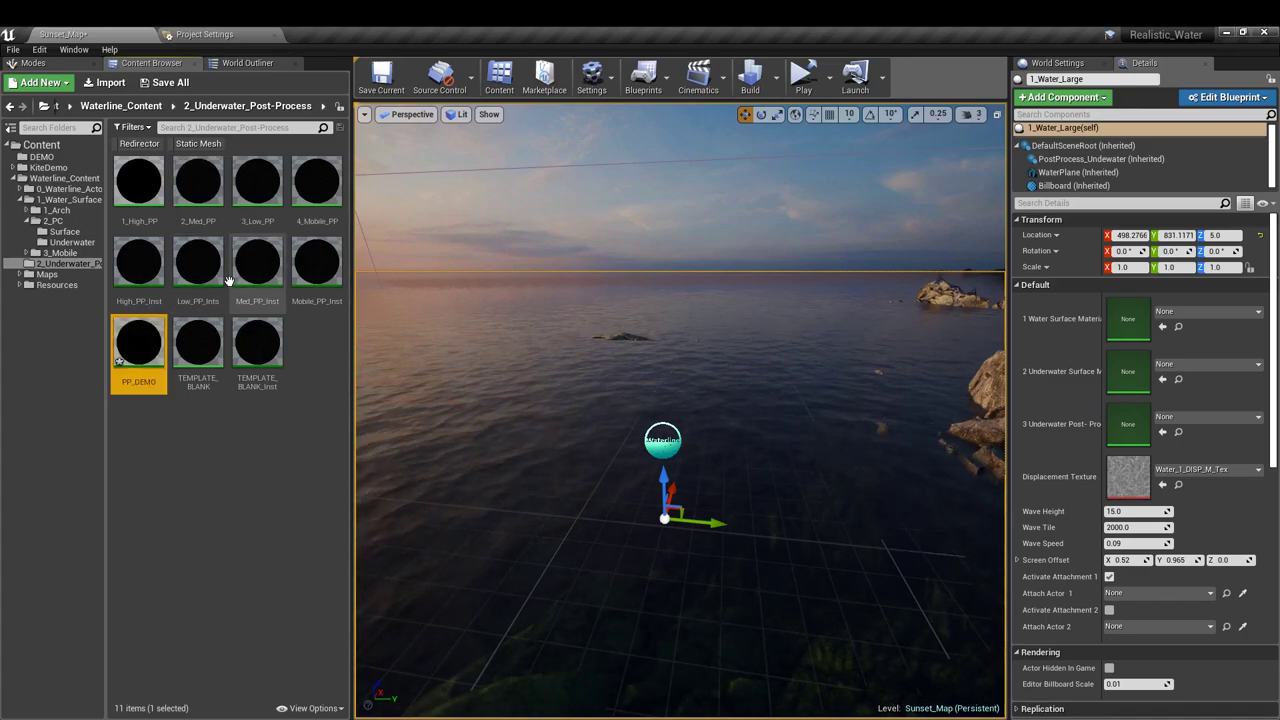
pyautogui.moveTo(139, 342); pyautogui.dragTo(58, 160)
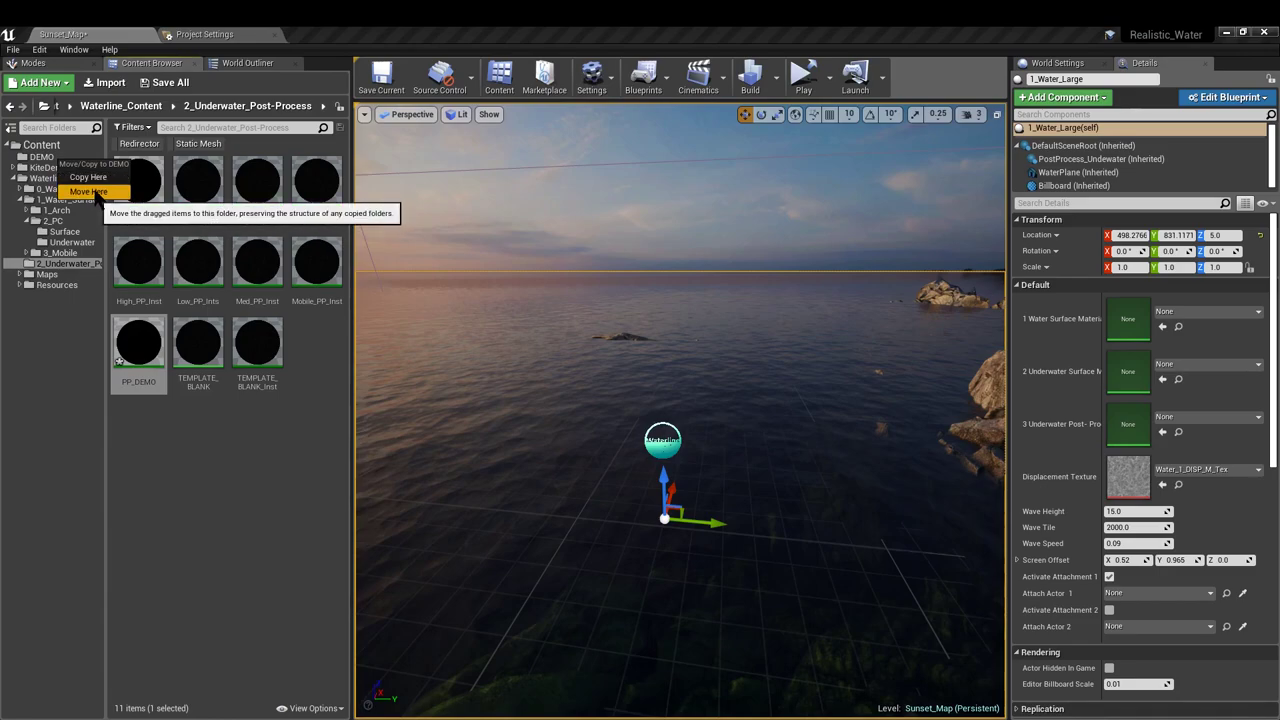
pyautogui.click(90, 192)
# Assign Surface_DEMO, US_Demo and PP_DEMO from the DEMO folder to the water actor's surface, underwater surface and underwater post-process material slots
pyautogui.click(52, 160)
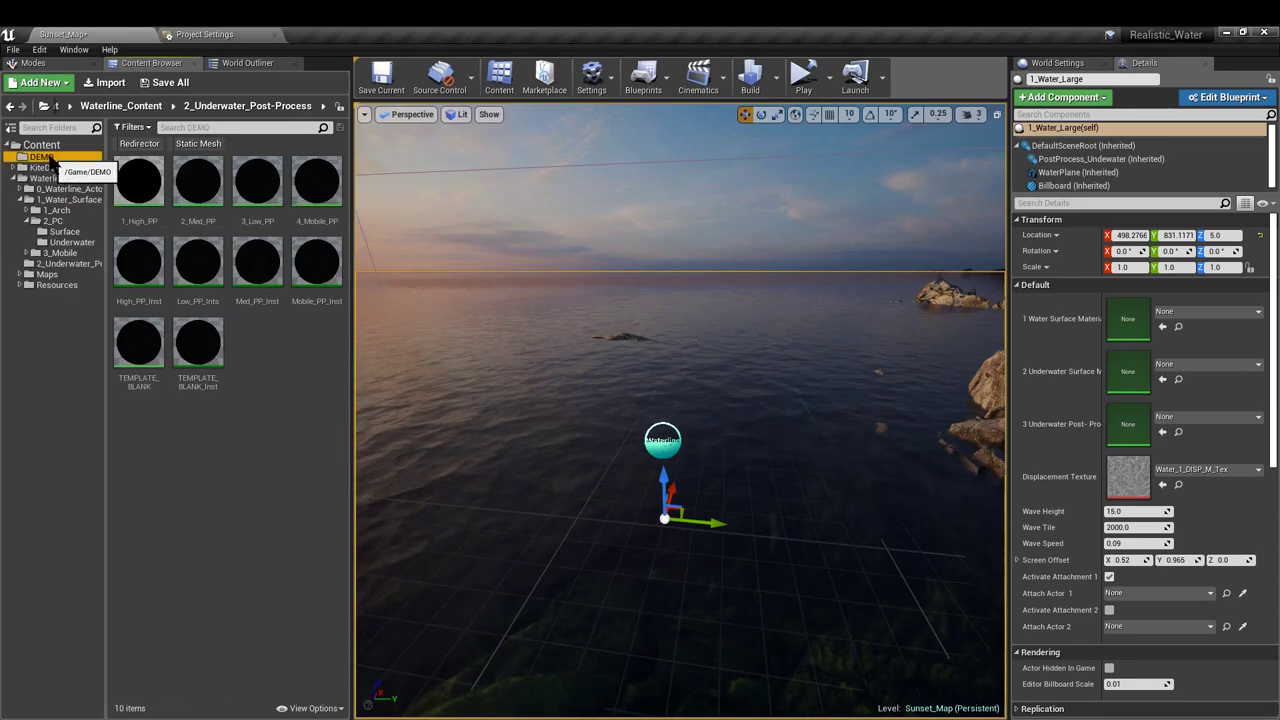
pyautogui.moveTo(506, 346); pyautogui.dragTo(560, 350, button='right')
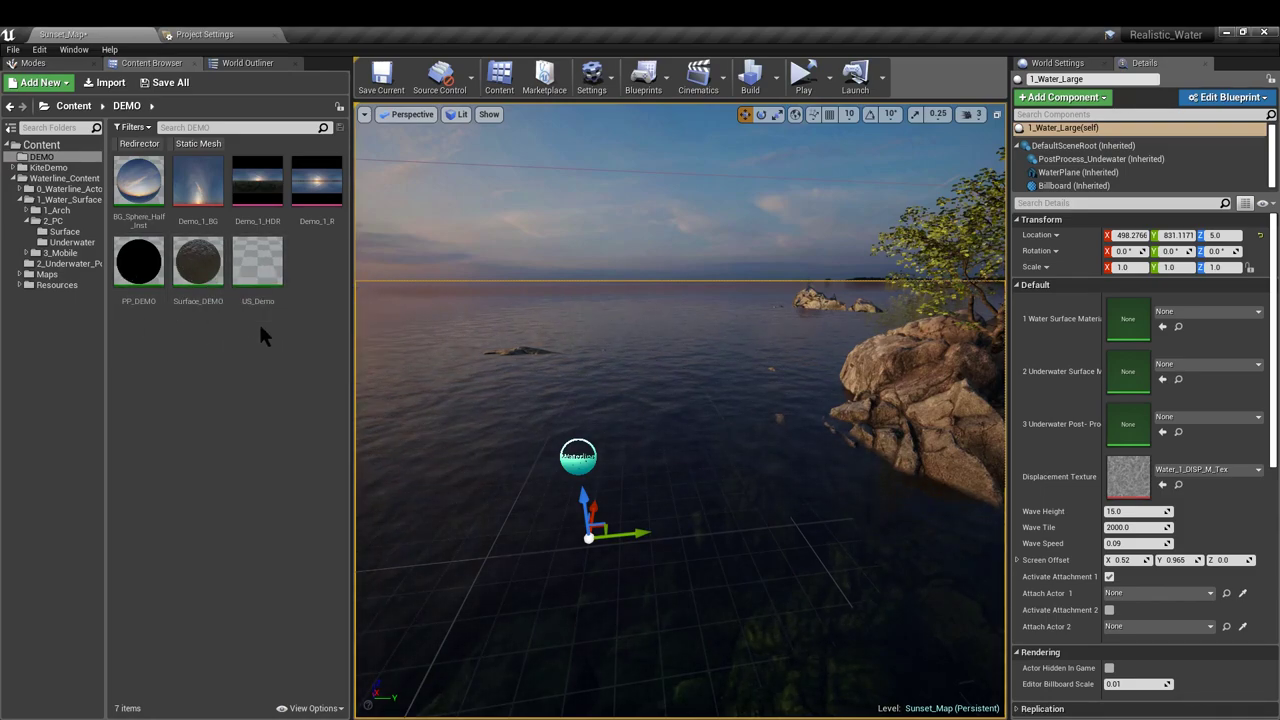
pyautogui.moveTo(198, 262); pyautogui.dragTo(1133, 320)
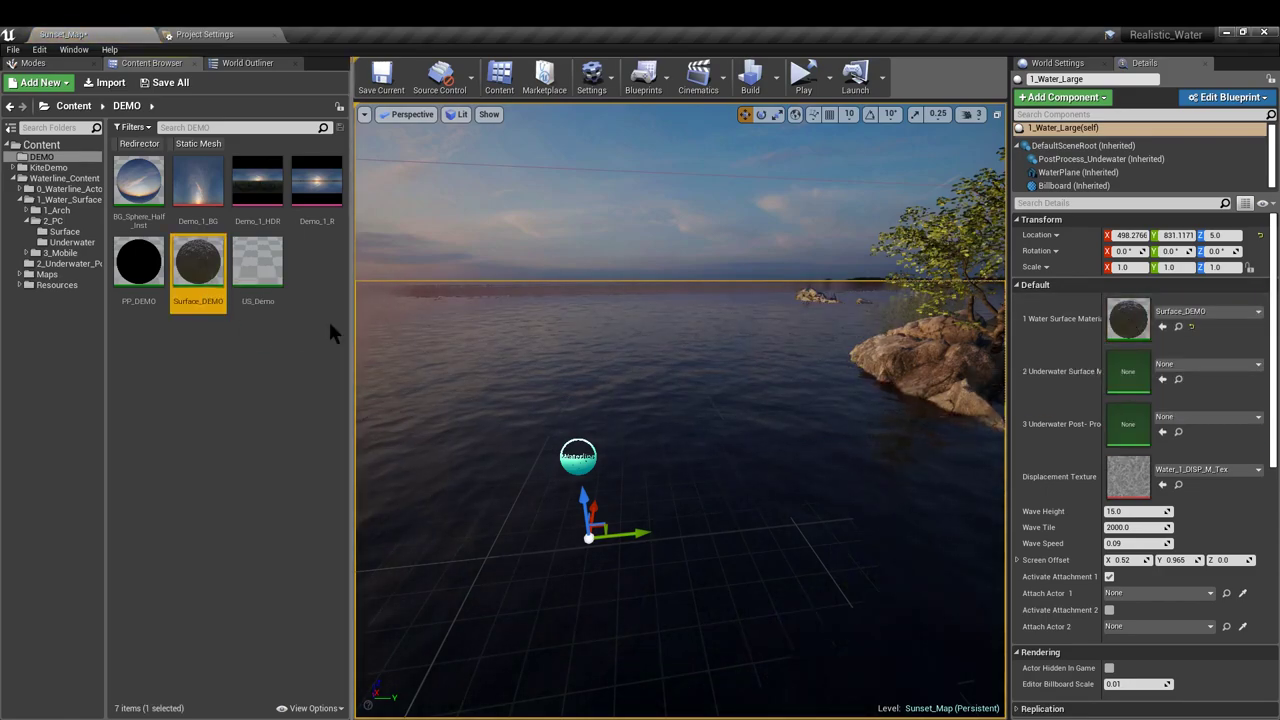
pyautogui.moveTo(257, 262); pyautogui.dragTo(1128, 364)
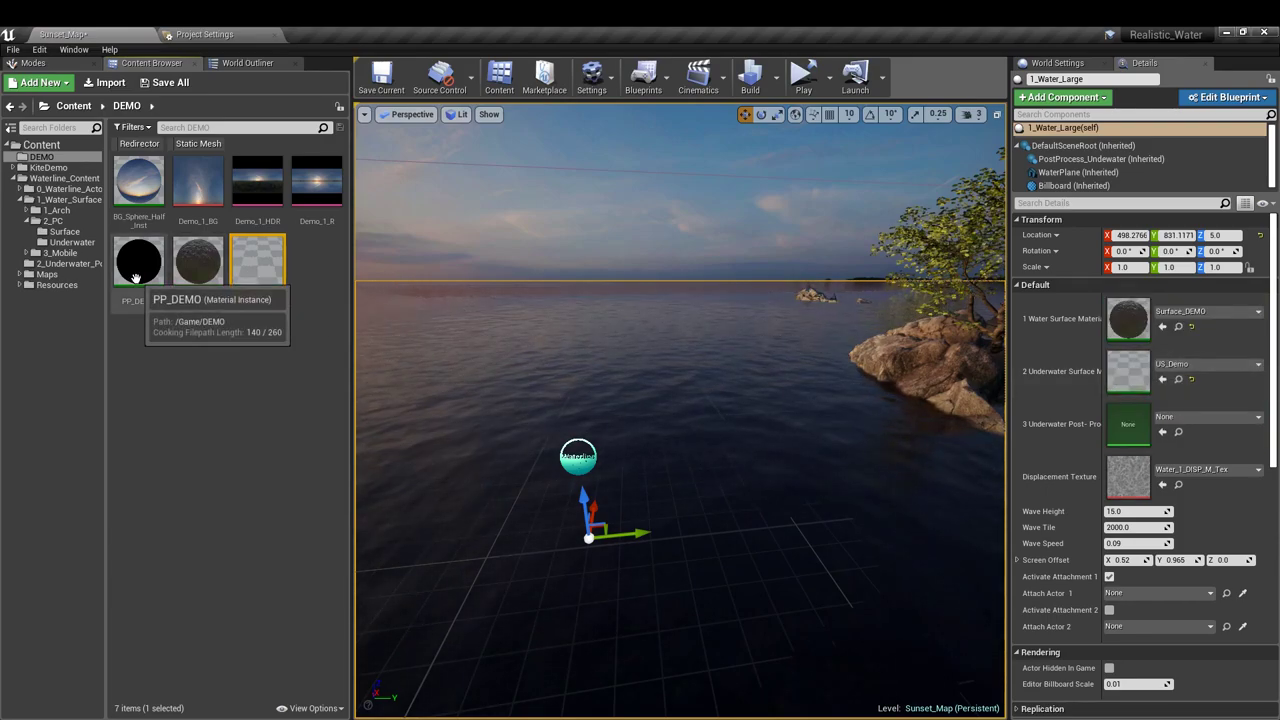
pyautogui.moveTo(138, 262); pyautogui.dragTo(1128, 424)
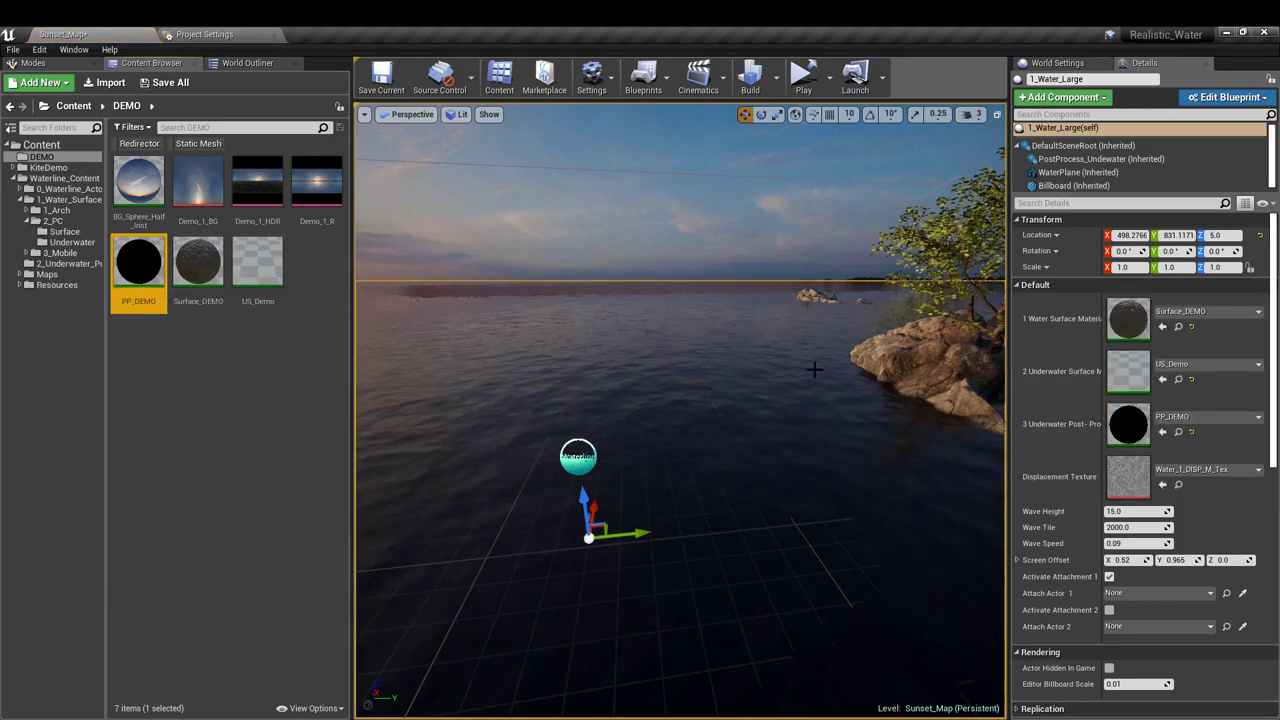
# Examine the water from below and above the waterline, and its surface reflections toward the sunset
pyautogui.moveTo(760, 360)
pyautogui.mouseDown(button='right')
pyautogui.moveTo(940, 350)
pyautogui.moveTo(640, 350)
pyautogui.moveTo(750, 352)
pyautogui.mouseUp(button='right')
pyautogui.press('q')
pyautogui.press('q')
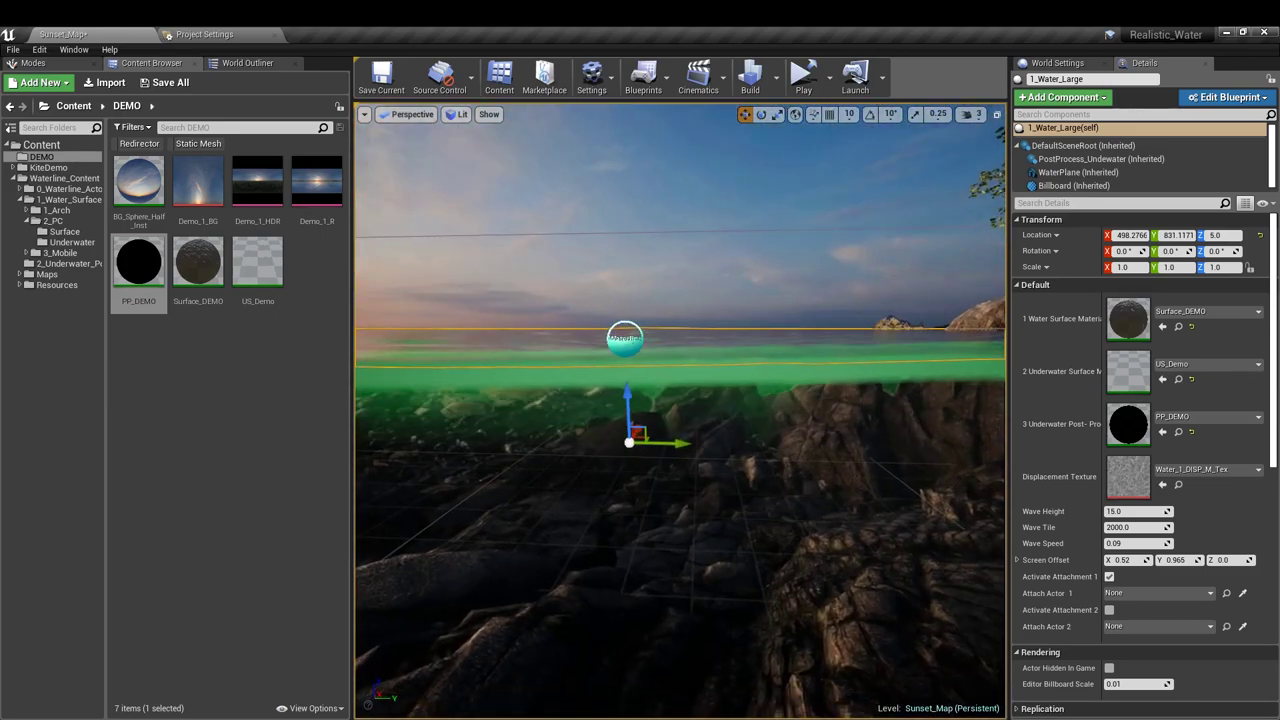
pyautogui.press('e')
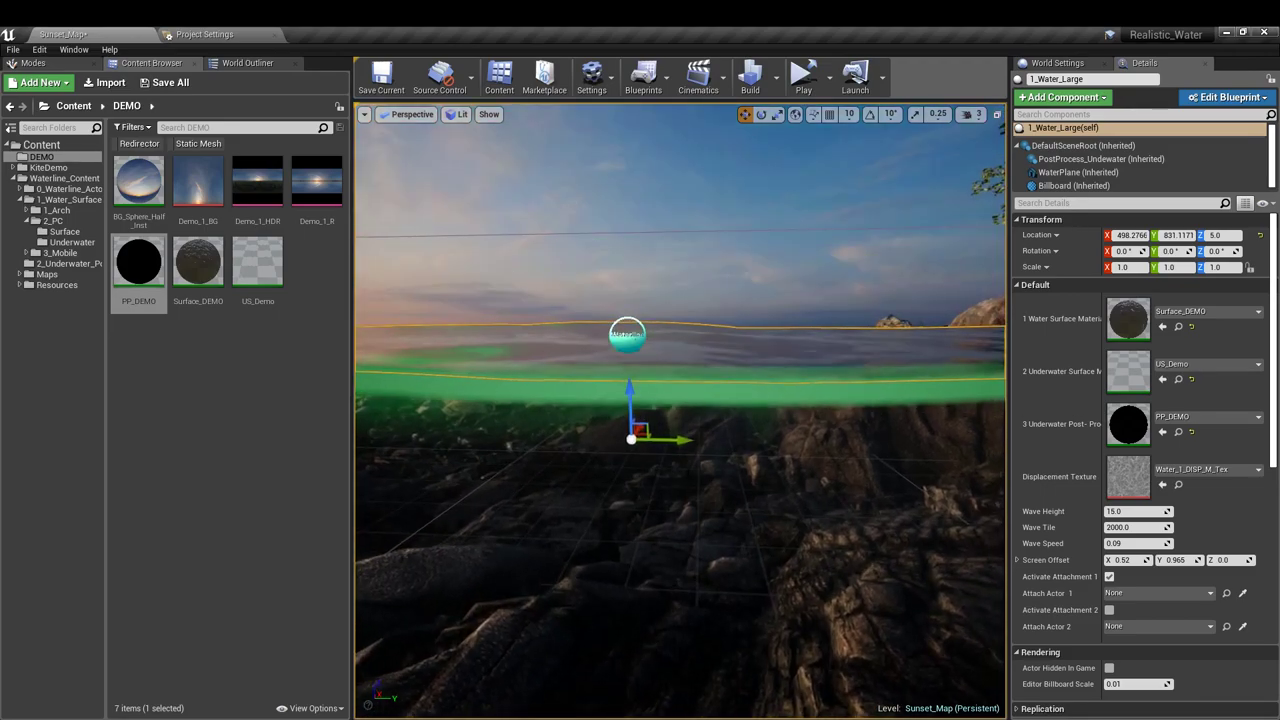
pyautogui.moveTo(750, 352); pyautogui.dragTo(700, 415, button='right')
pyautogui.press('e')
pyautogui.press('e')
pyautogui.press('d')
pyautogui.moveTo(832, 374)
pyautogui.mouseDown(button='right')
pyautogui.moveTo(870, 372)
pyautogui.moveTo(820, 370)
pyautogui.moveTo(860, 370)
pyautogui.moveTo(835, 370)
pyautogui.moveTo(845, 366)
pyautogui.mouseUp(button='right')
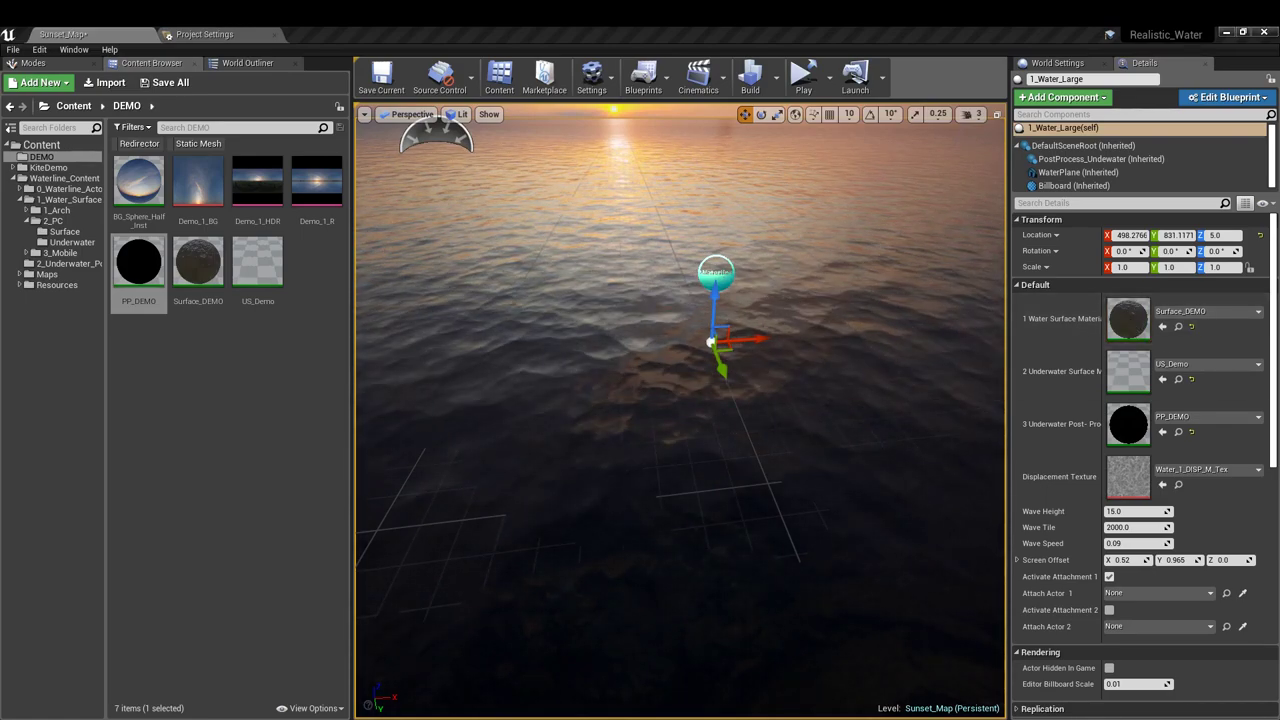
# Open the Surface_DEMO material instance for editing alongside the level view of the sunset water
pyautogui.moveTo(1279, 210); pyautogui.dragTo(1197, 30)
pyautogui.moveTo(800, 200); pyautogui.dragTo(829, 178, button='right')
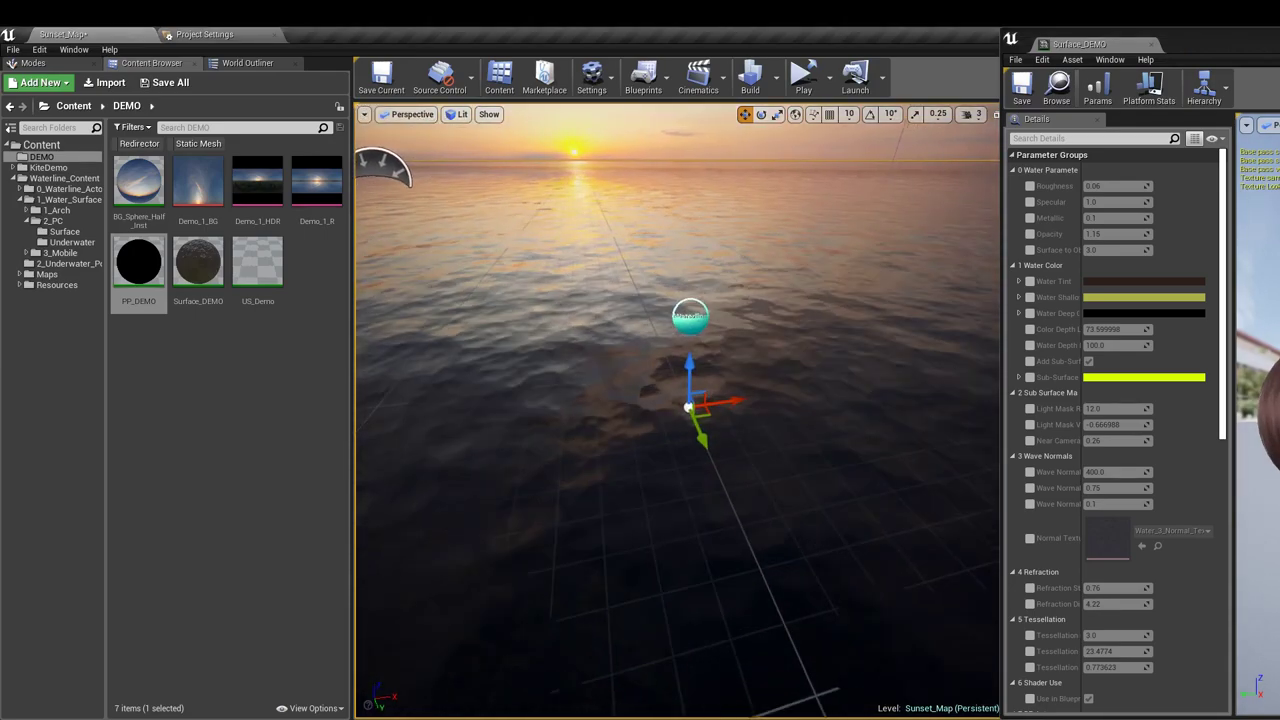
# Try a Roughness of about 0.53 on Surface_DEMO and reset it to the default
pyautogui.click(1029, 187)
pyautogui.moveTo(1100, 186); pyautogui.dragTo(1160, 186)
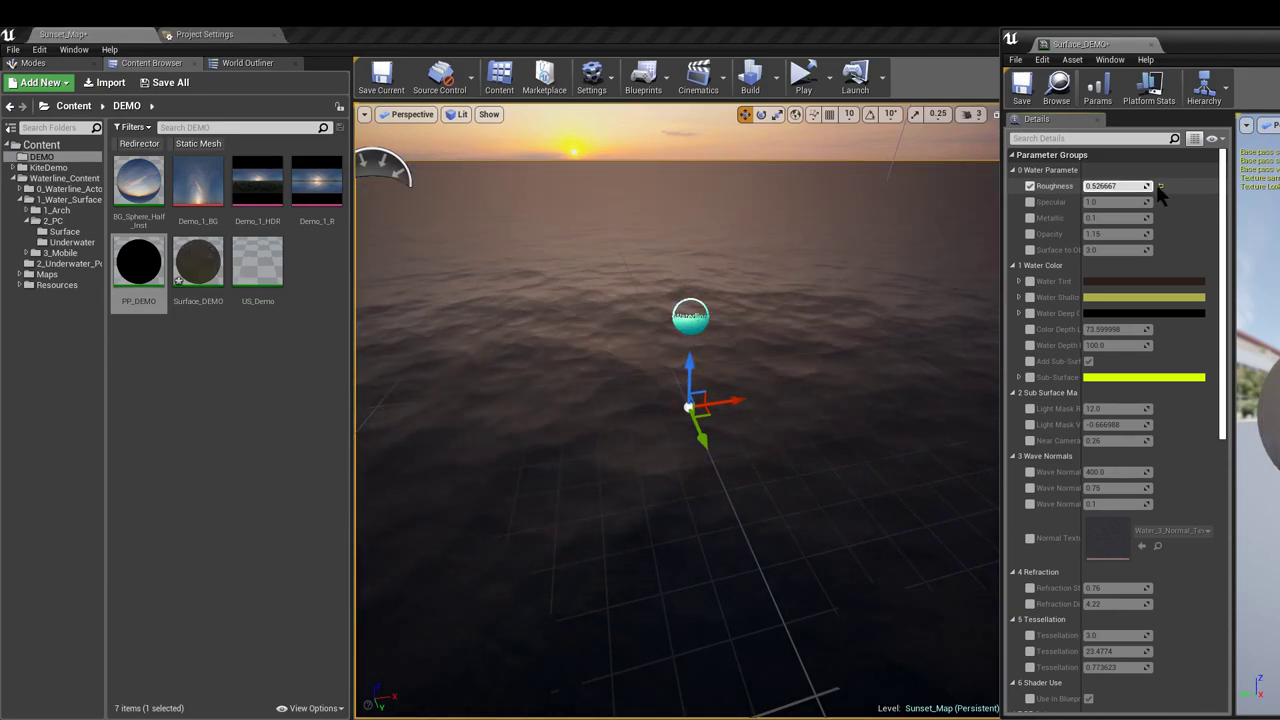
pyautogui.click(1160, 186)
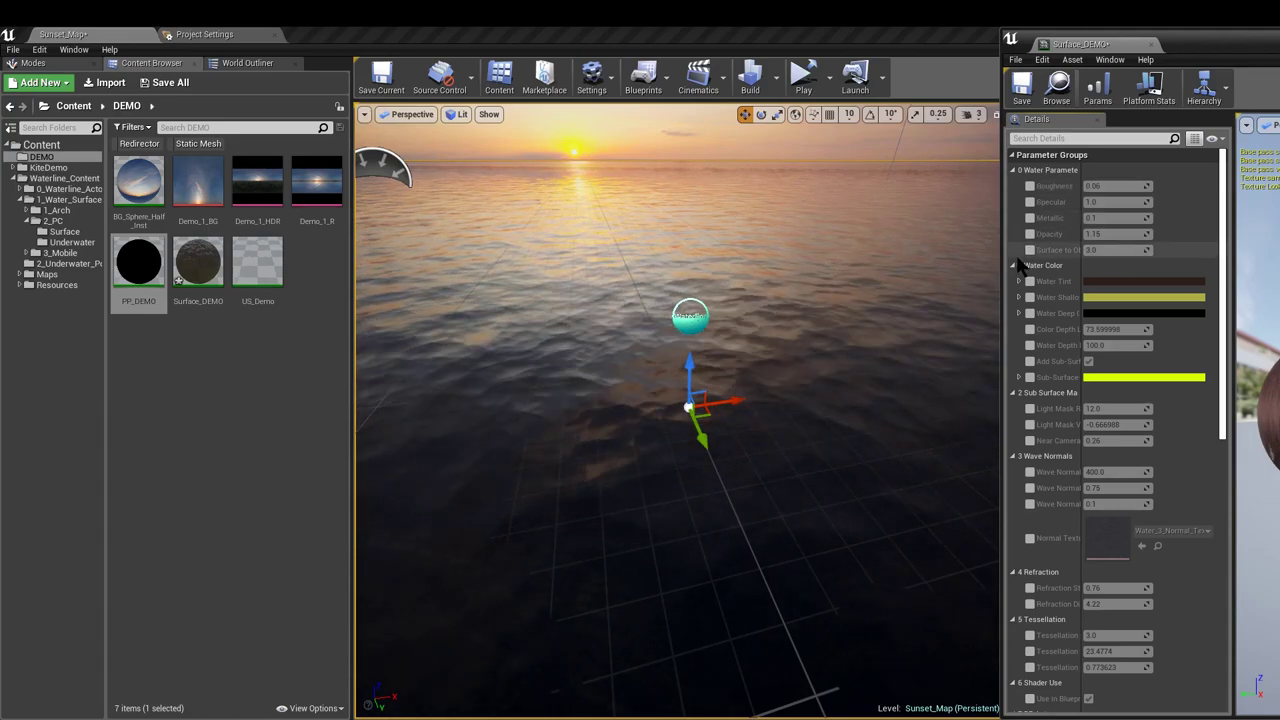
# Enable the Surface to Object Blend parameter of Surface_DEMO and set it to 0, checking the water edge against the rocks
pyautogui.moveTo(784, 251); pyautogui.dragTo(940, 235, button='right')
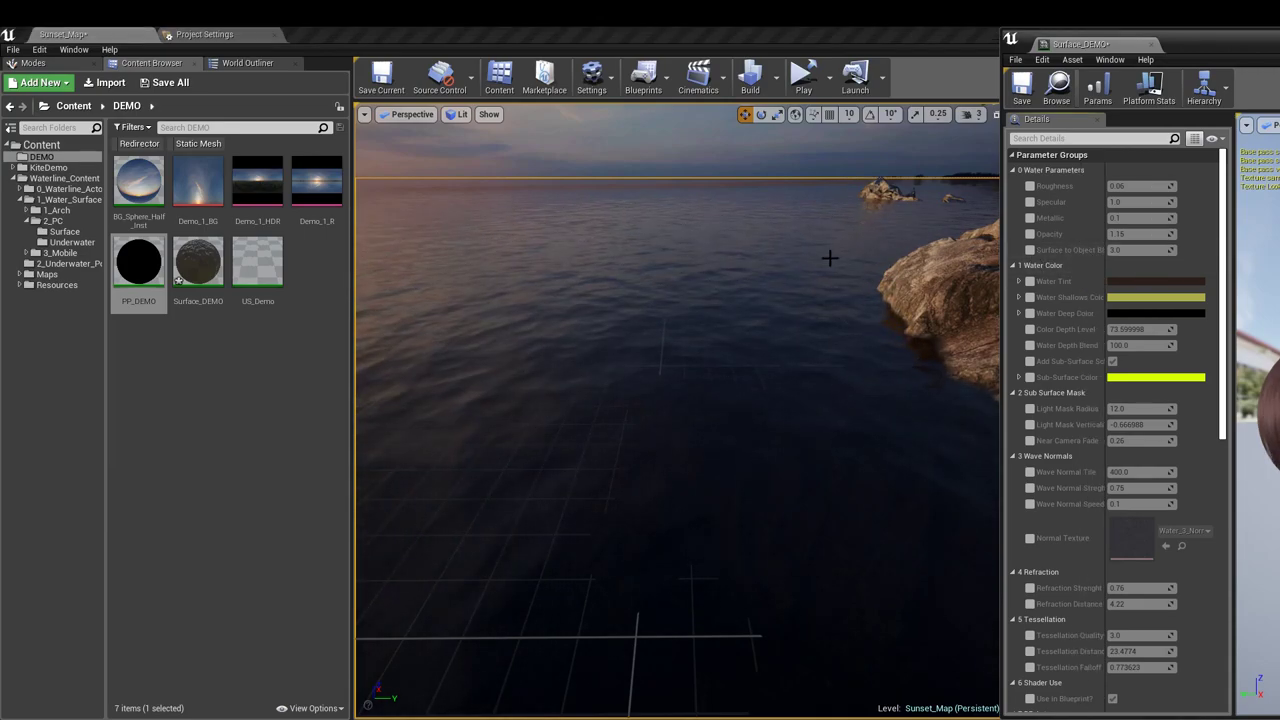
pyautogui.moveTo(830, 258); pyautogui.dragTo(840, 330, button='right')
pyautogui.click(1029, 250)
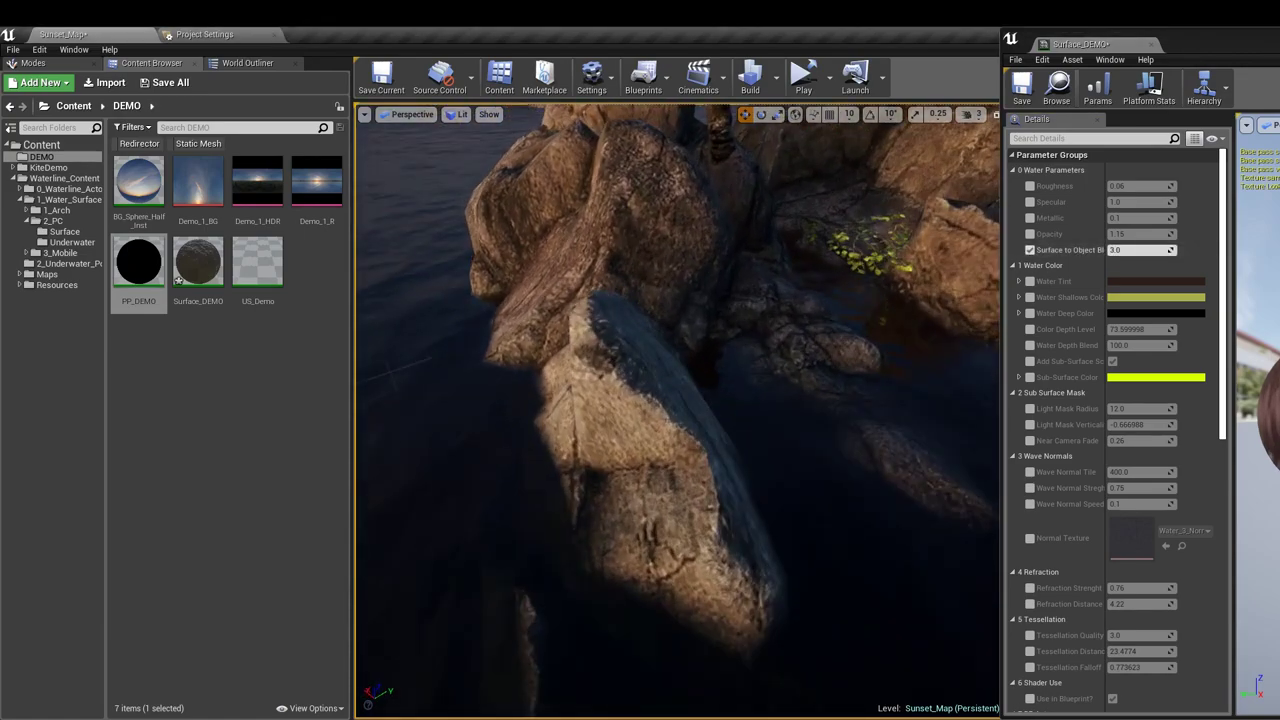
pyautogui.click(1125, 251)
pyautogui.write('0')
pyautogui.press('Return')
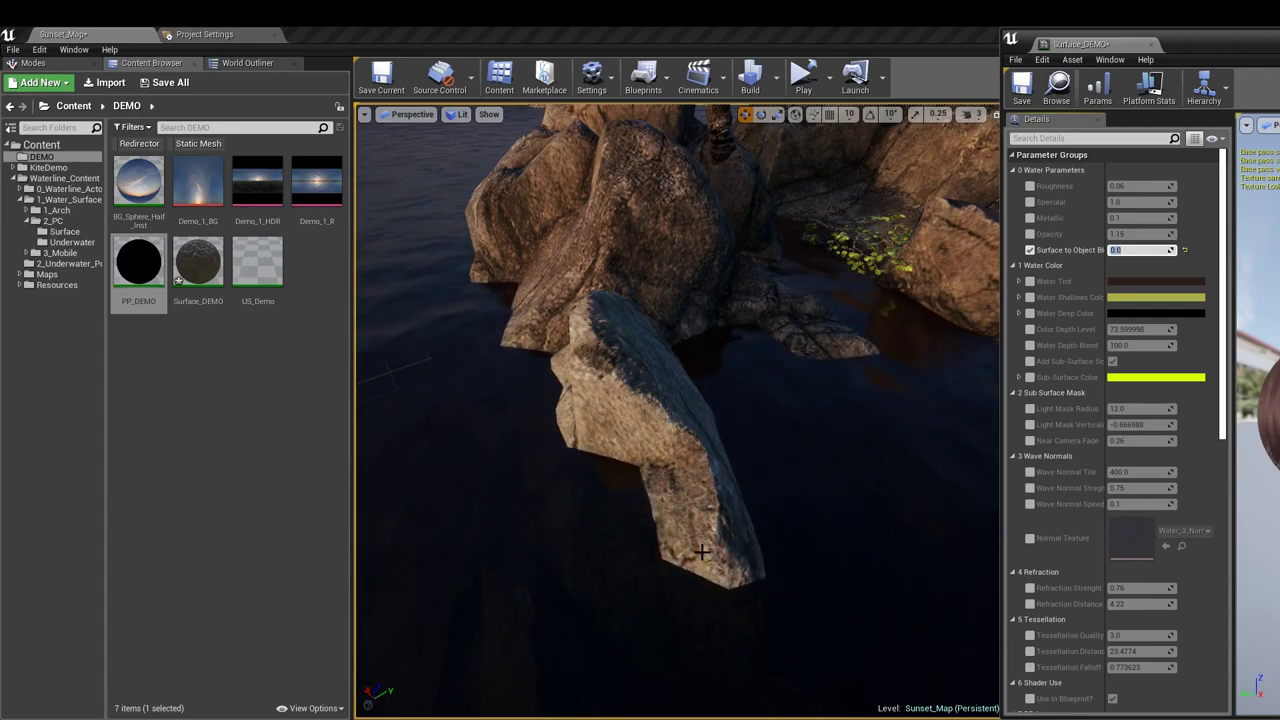
pyautogui.moveTo(697, 572); pyautogui.dragTo(680, 563, button='right')
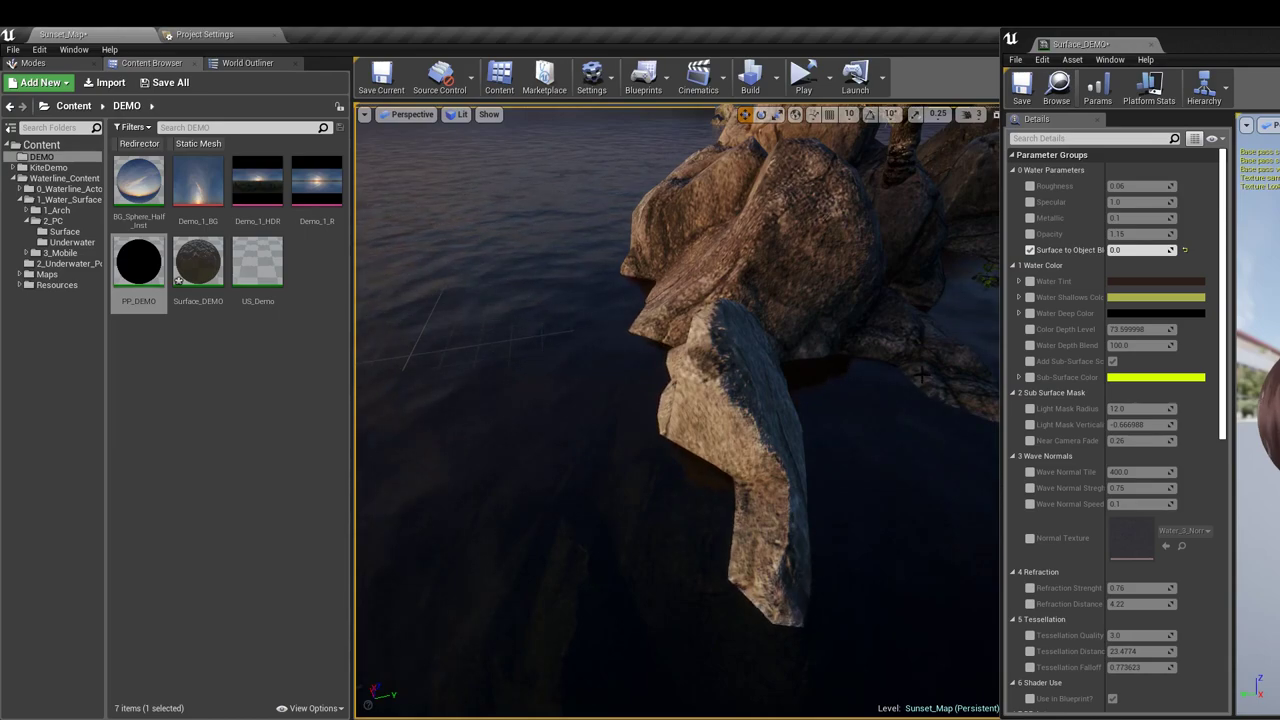
# Set Surface to Object Blend to 3, and raise it to 5 to soften the water's edge around the rocks
pyautogui.click(1124, 251)
pyautogui.write('3')
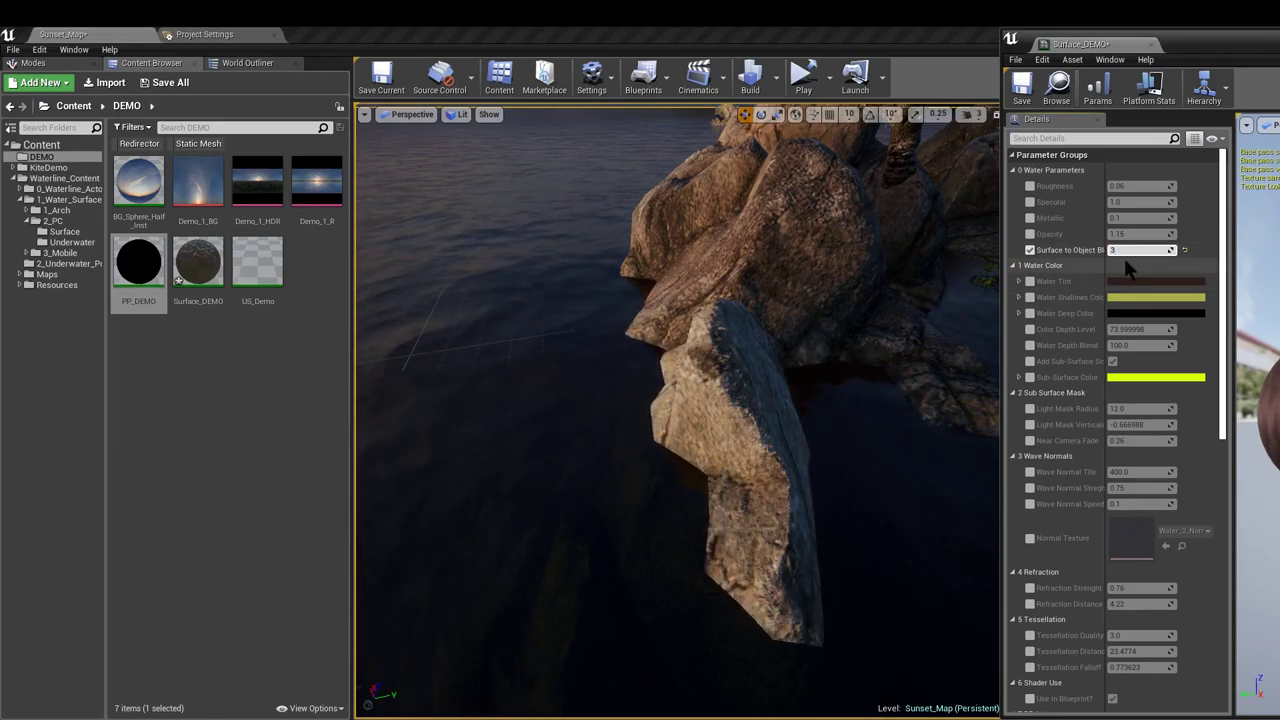
pyautogui.press('Return')
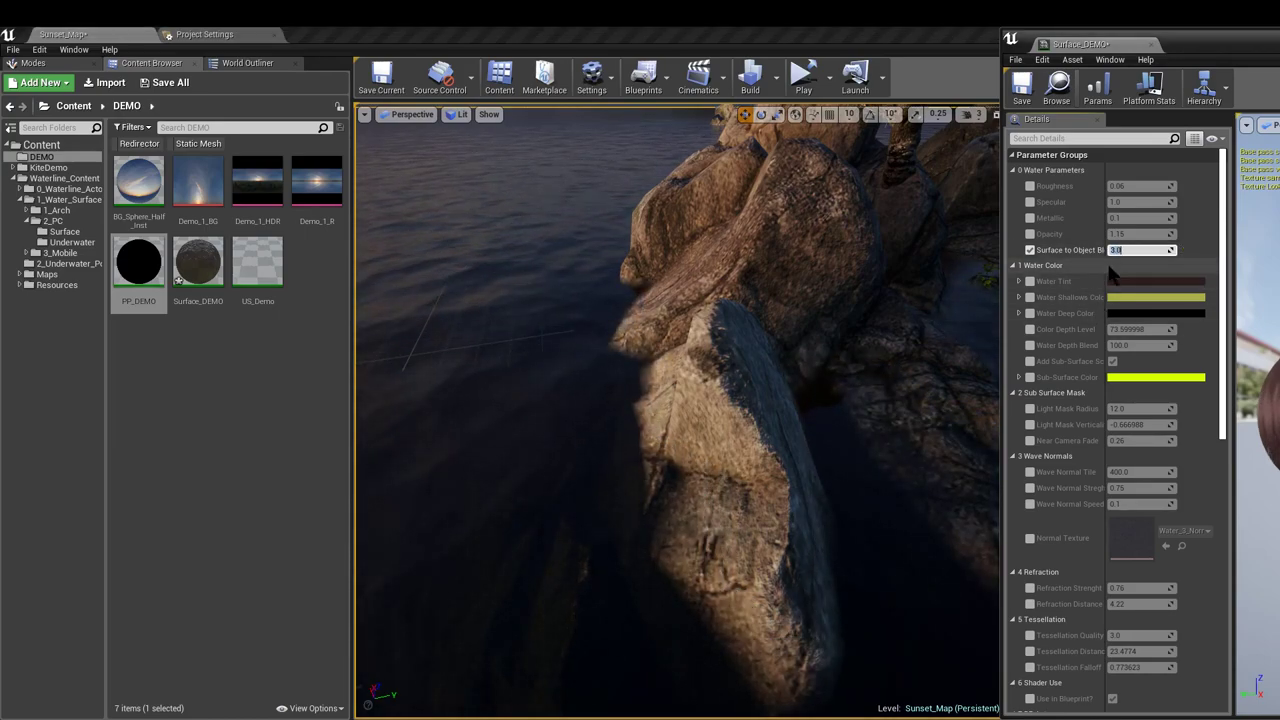
pyautogui.write('5')
pyautogui.press('Return')
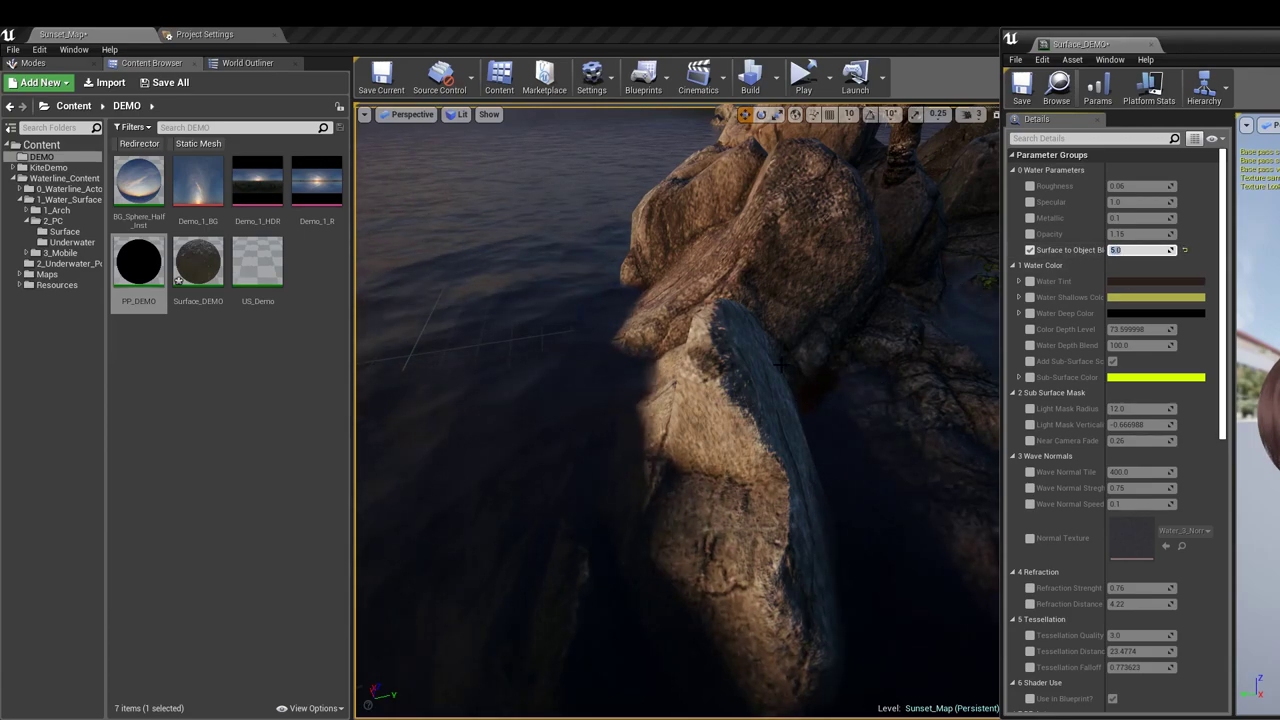
pyautogui.moveTo(781, 365); pyautogui.dragTo(970, 375, button='right')
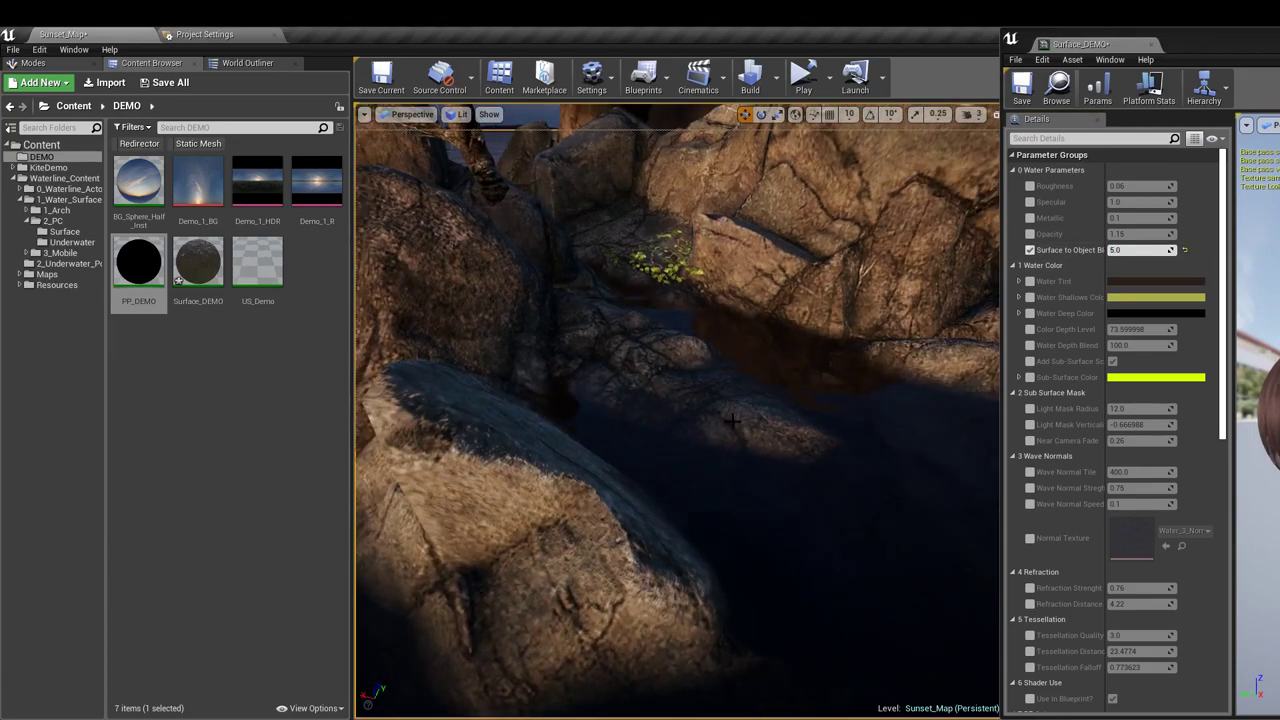
# Enable Surface_DEMO's Water Tint and pick a dark violet-blue with hue about 242 and value about 0.052
pyautogui.moveTo(738, 439); pyautogui.dragTo(660, 480, button='right')
pyautogui.click(1030, 281)
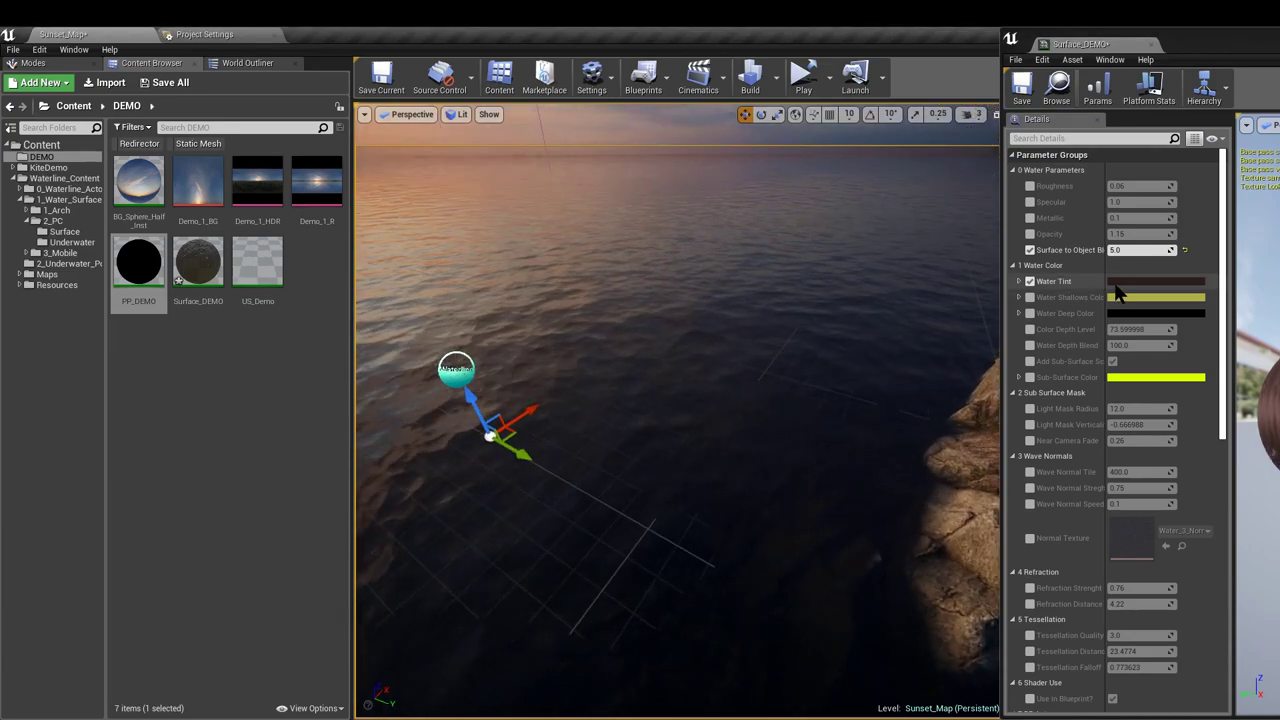
pyautogui.click(1116, 283)
pyautogui.click(896, 364)
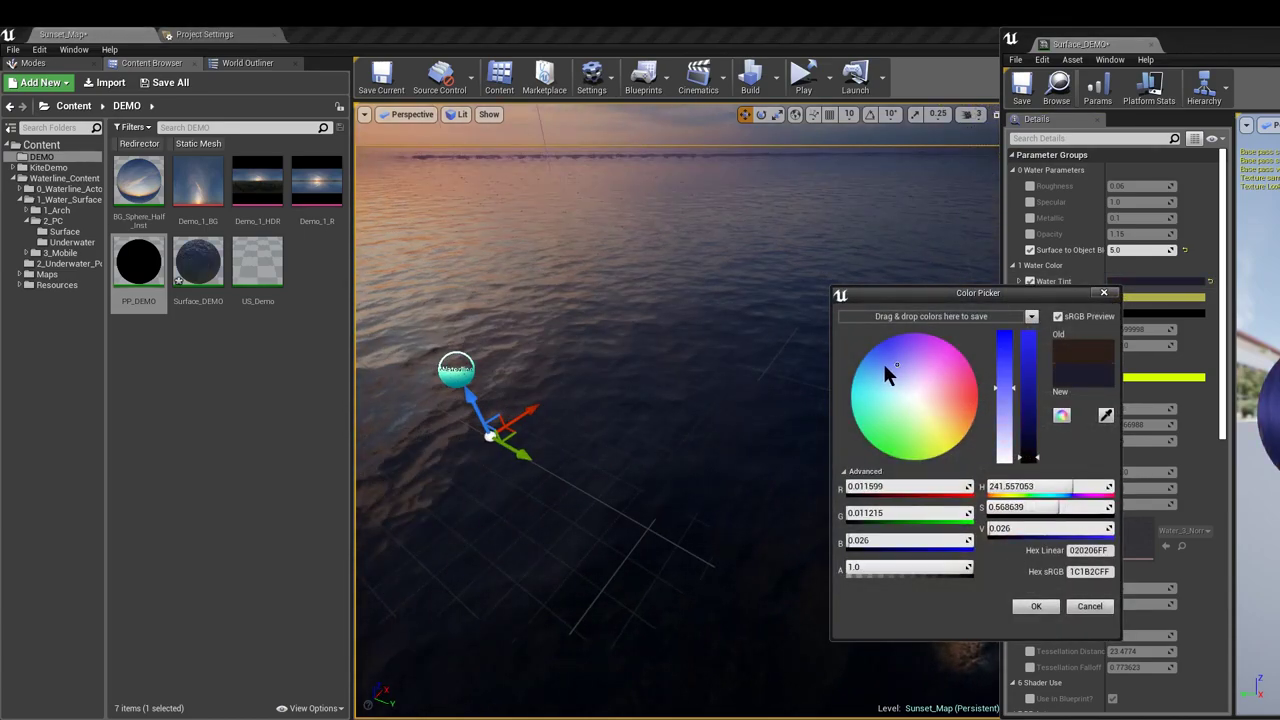
pyautogui.moveTo(1030, 456); pyautogui.dragTo(1030, 454)
pyautogui.moveTo(642, 388); pyautogui.dragTo(760, 260, button='right')
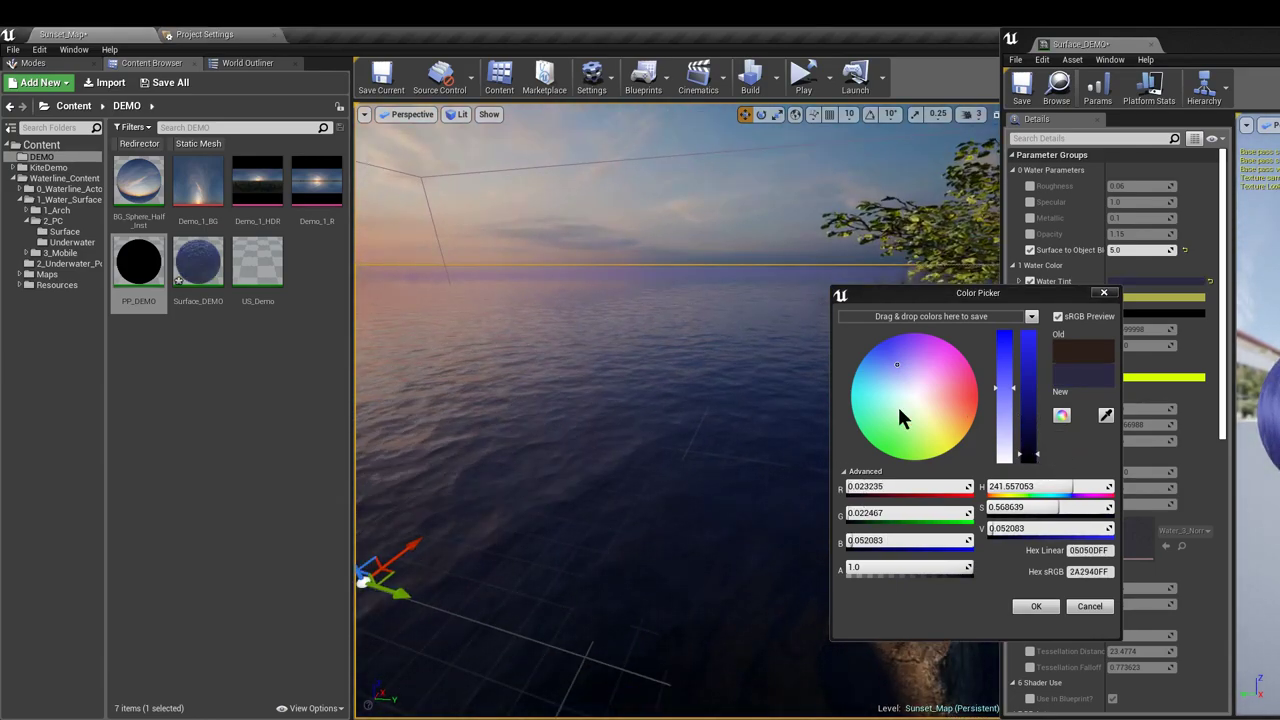
# Shift the Water Tint to a dark teal with hue 179 and value about 0.021, reduce its saturation, and accept the color
pyautogui.moveTo(885, 371); pyautogui.dragTo(873, 378)
pyautogui.click(876, 378)
pyautogui.moveTo(780, 391)
pyautogui.mouseDown(button='right')
pyautogui.moveTo(790, 370)
pyautogui.moveTo(705, 370)
pyautogui.mouseUp(button='right')
pyautogui.click(867, 383)
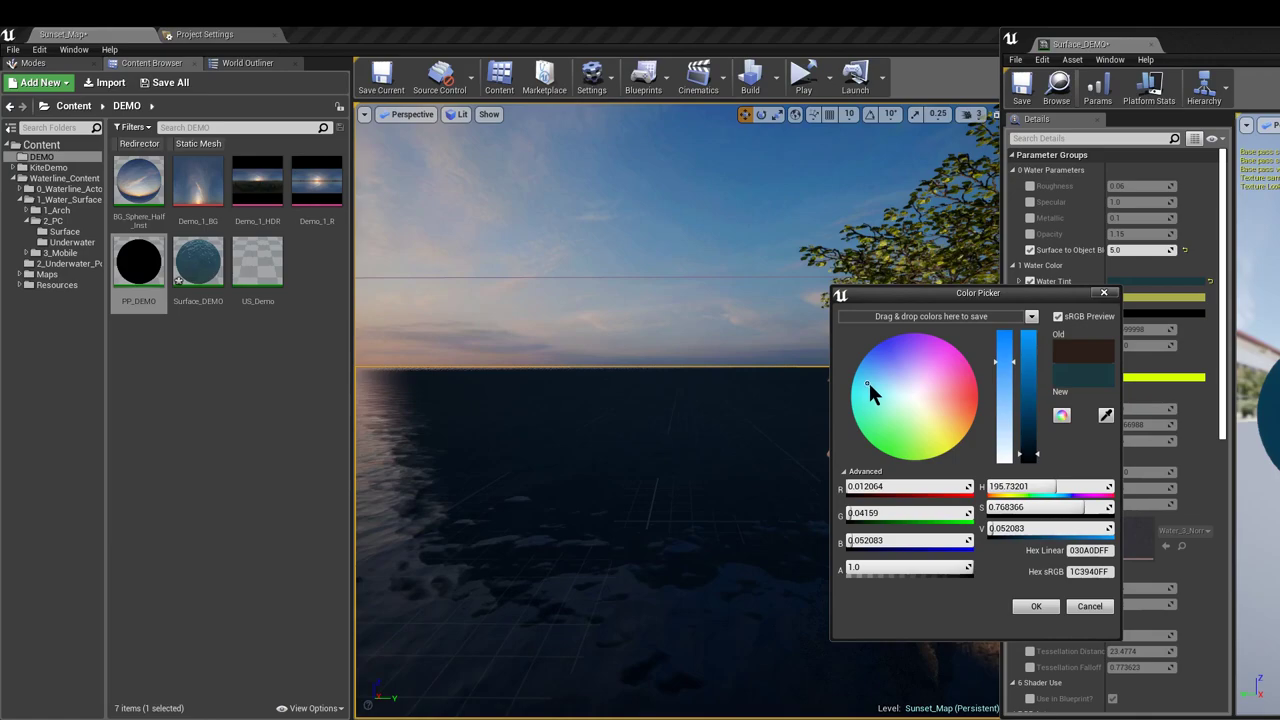
pyautogui.moveTo(1031, 460)
pyautogui.mouseDown()
pyautogui.moveTo(1042, 486)
pyautogui.moveTo(1029, 458)
pyautogui.mouseUp()
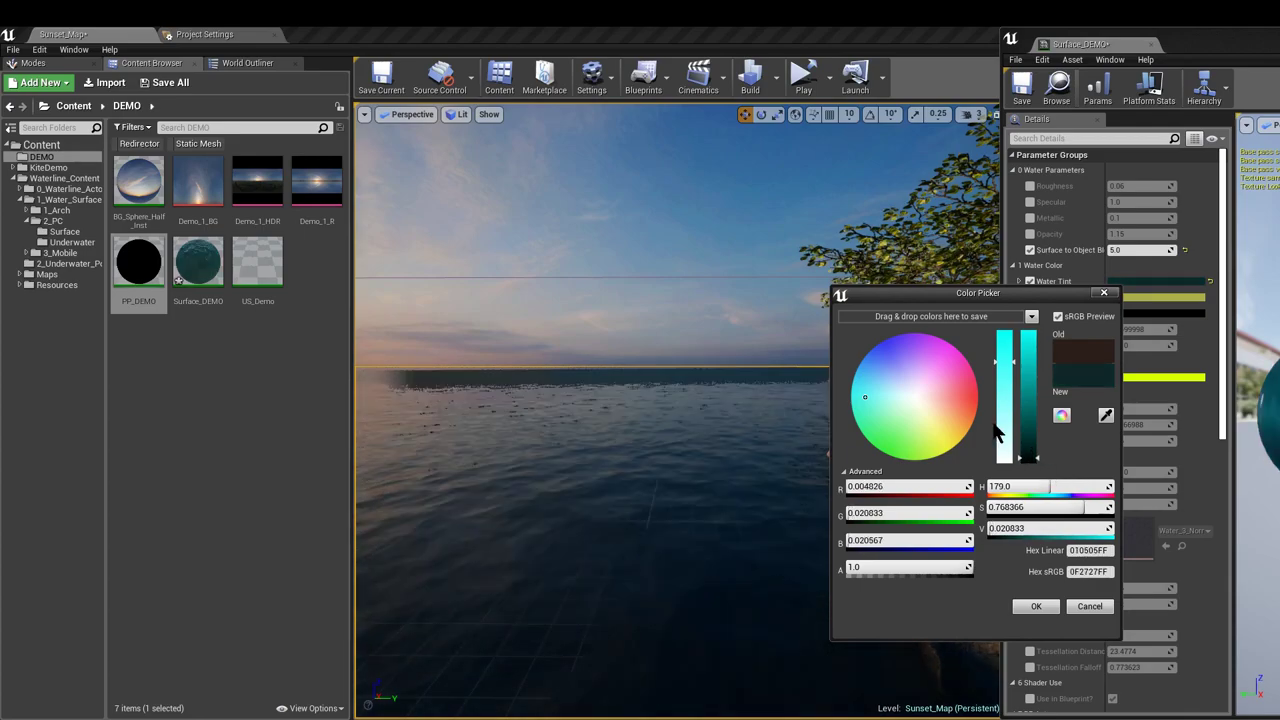
pyautogui.moveTo(1003, 362); pyautogui.dragTo(1003, 402)
pyautogui.moveTo(700, 480); pyautogui.dragTo(705, 600, button='right')
pyautogui.click(1035, 607)
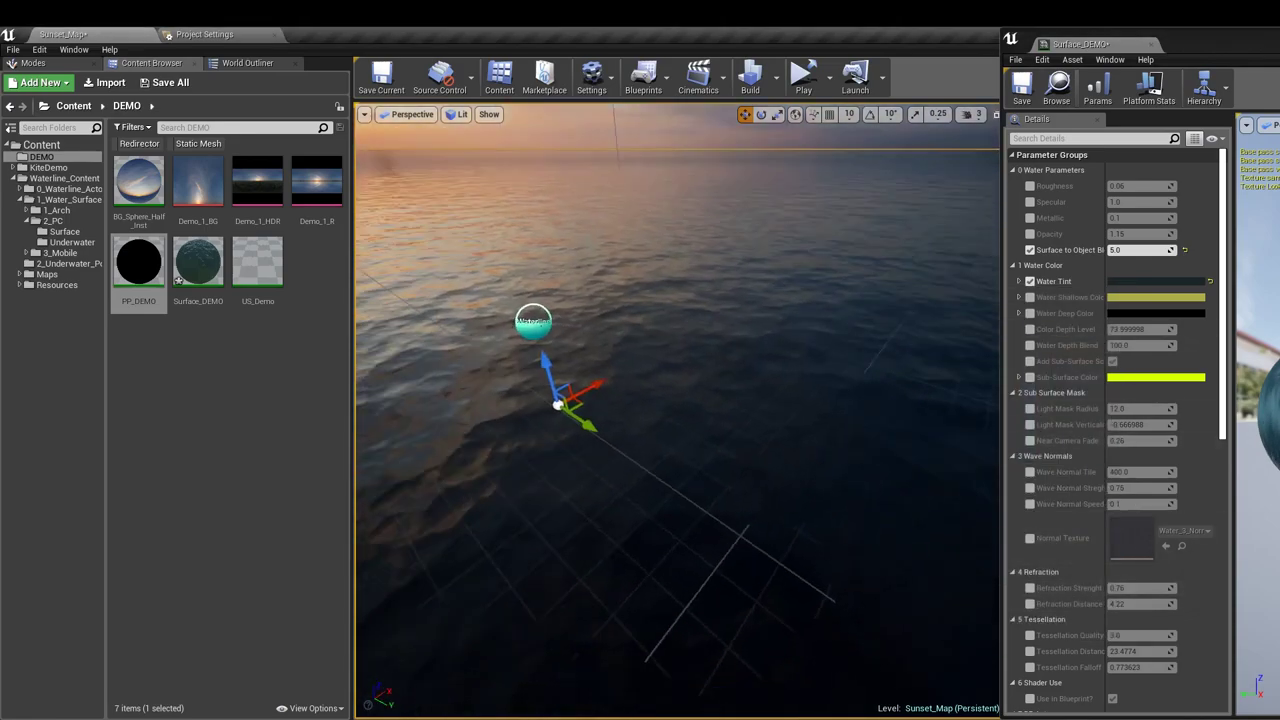
# Enable Surface_DEMO's Water Shallows Color, brighten it to value 1, try red and blue hues, and pick a green with hue about 118
pyautogui.moveTo(780, 427); pyautogui.dragTo(900, 350)
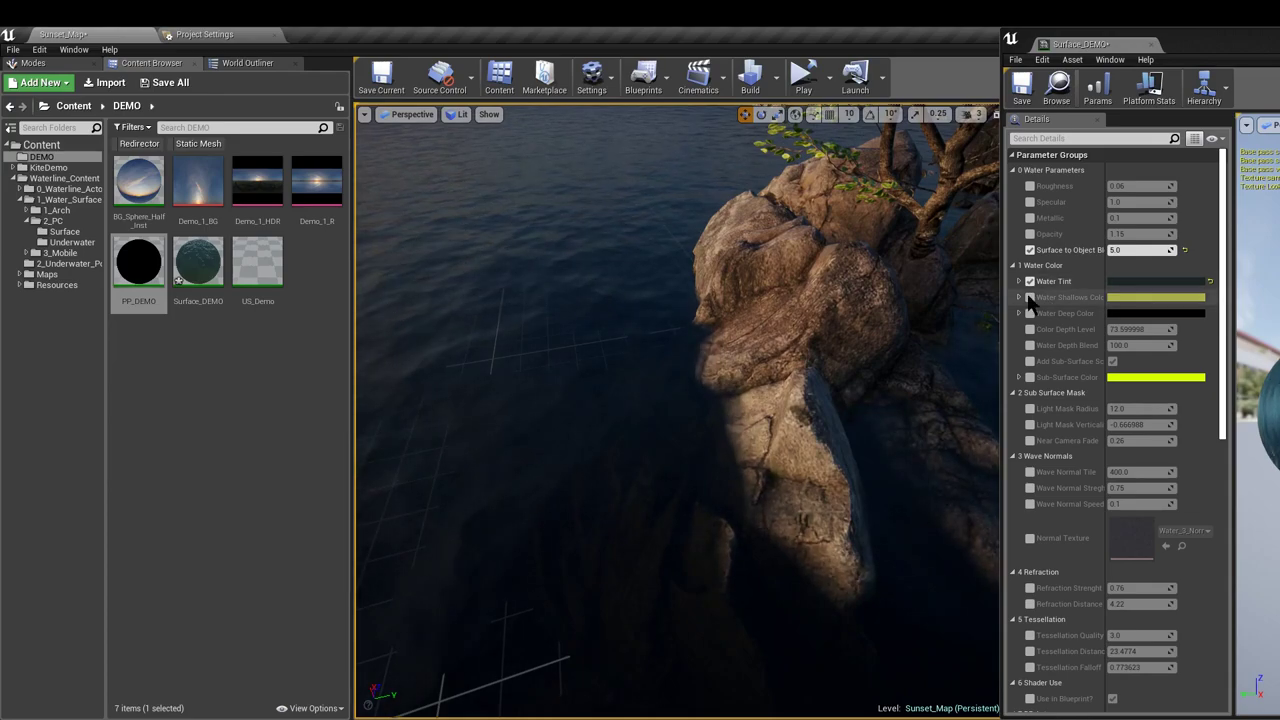
pyautogui.click(1030, 297)
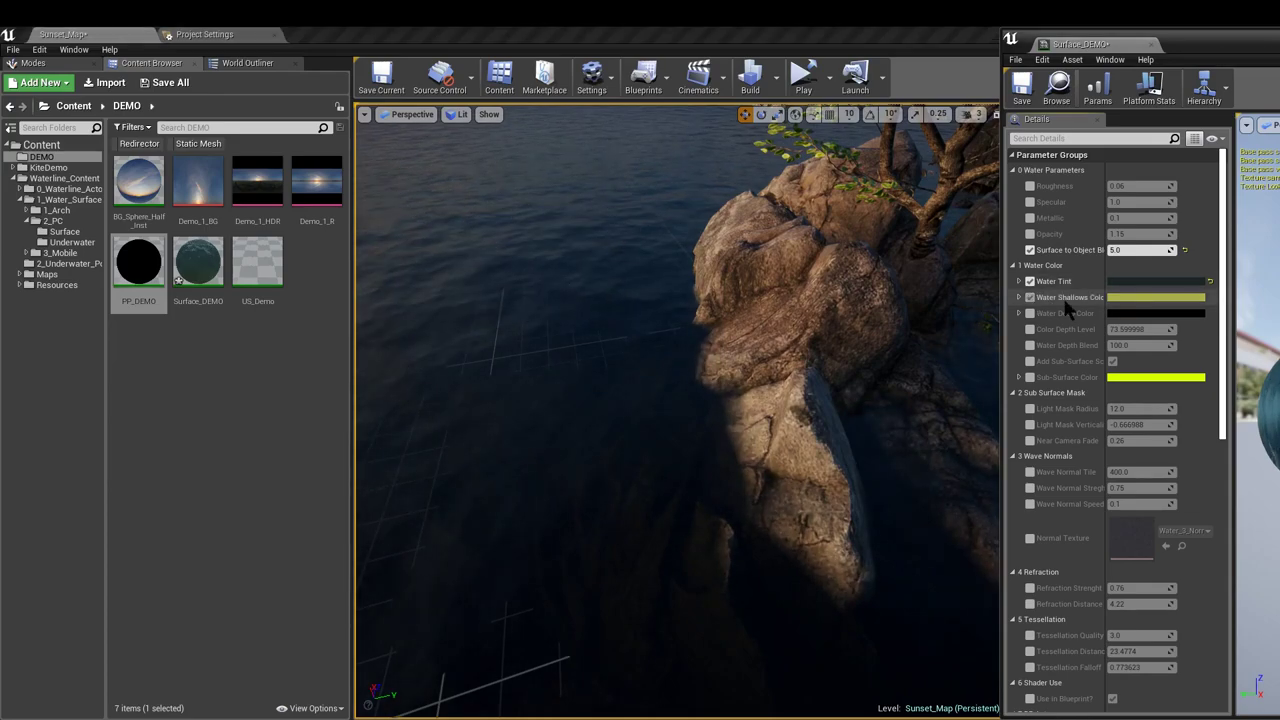
pyautogui.click(1128, 299)
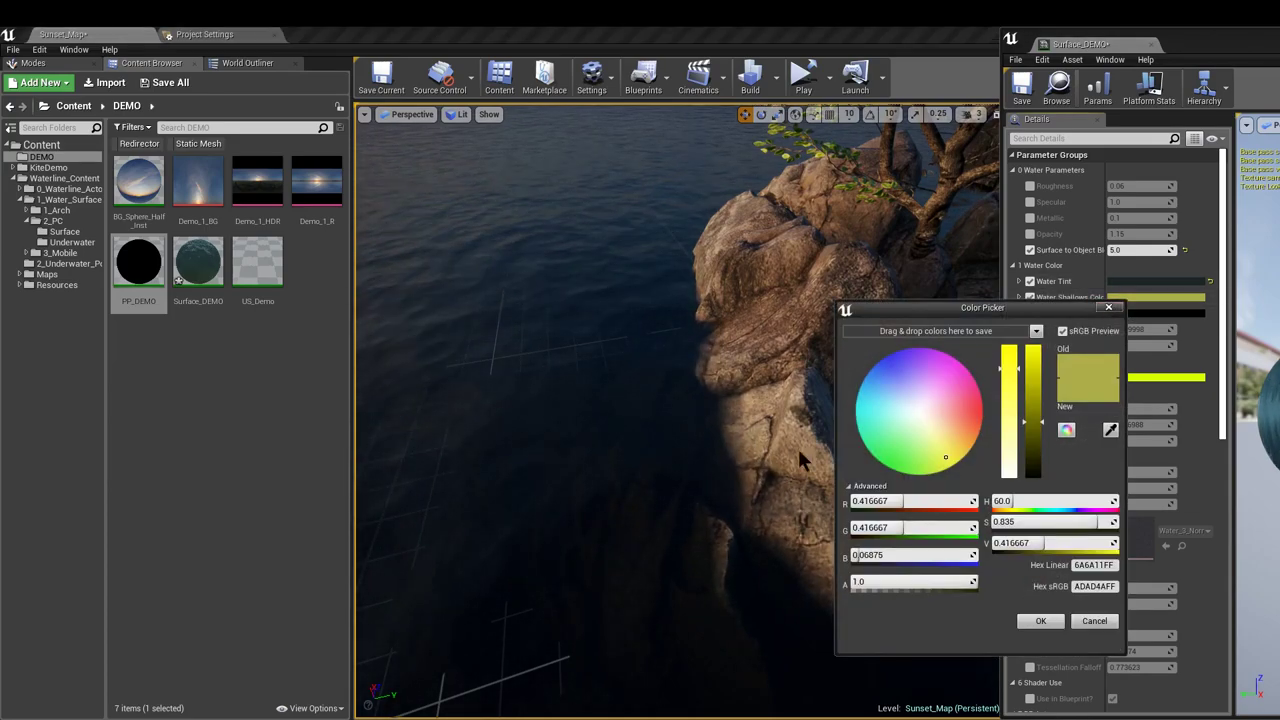
pyautogui.moveTo(1035, 425); pyautogui.dragTo(1040, 342)
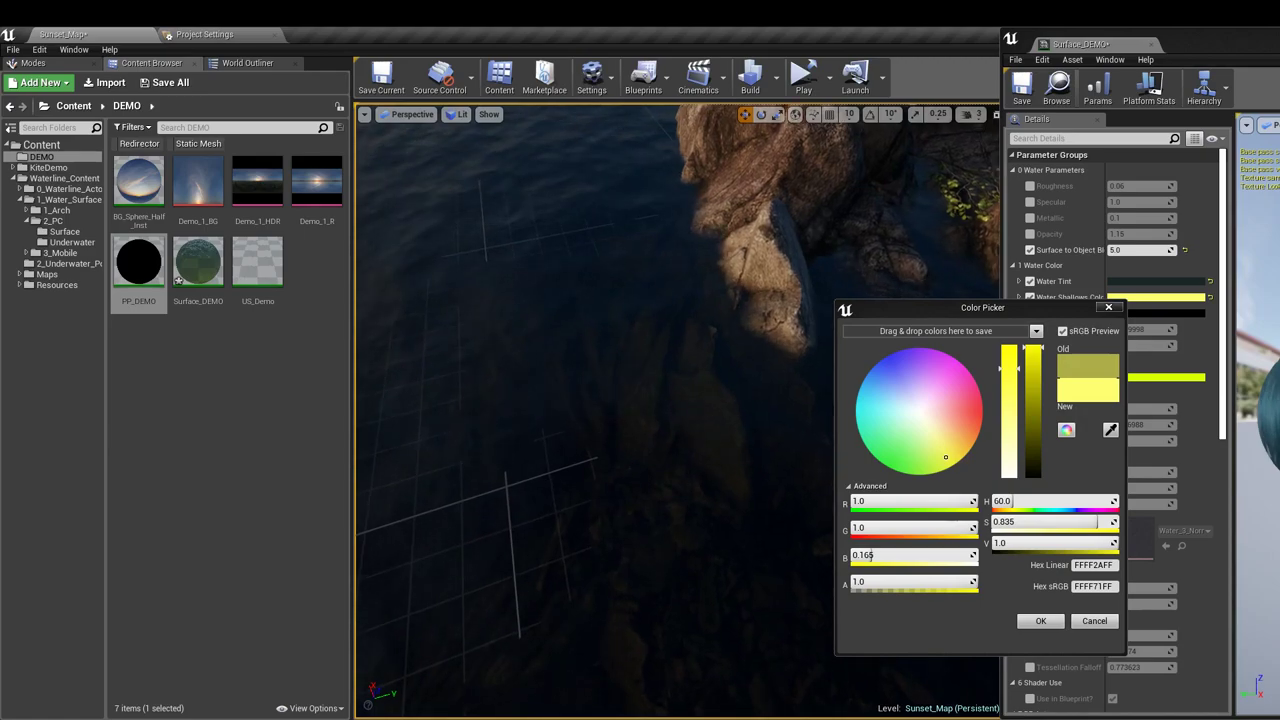
pyautogui.moveTo(950, 412); pyautogui.dragTo(980, 410)
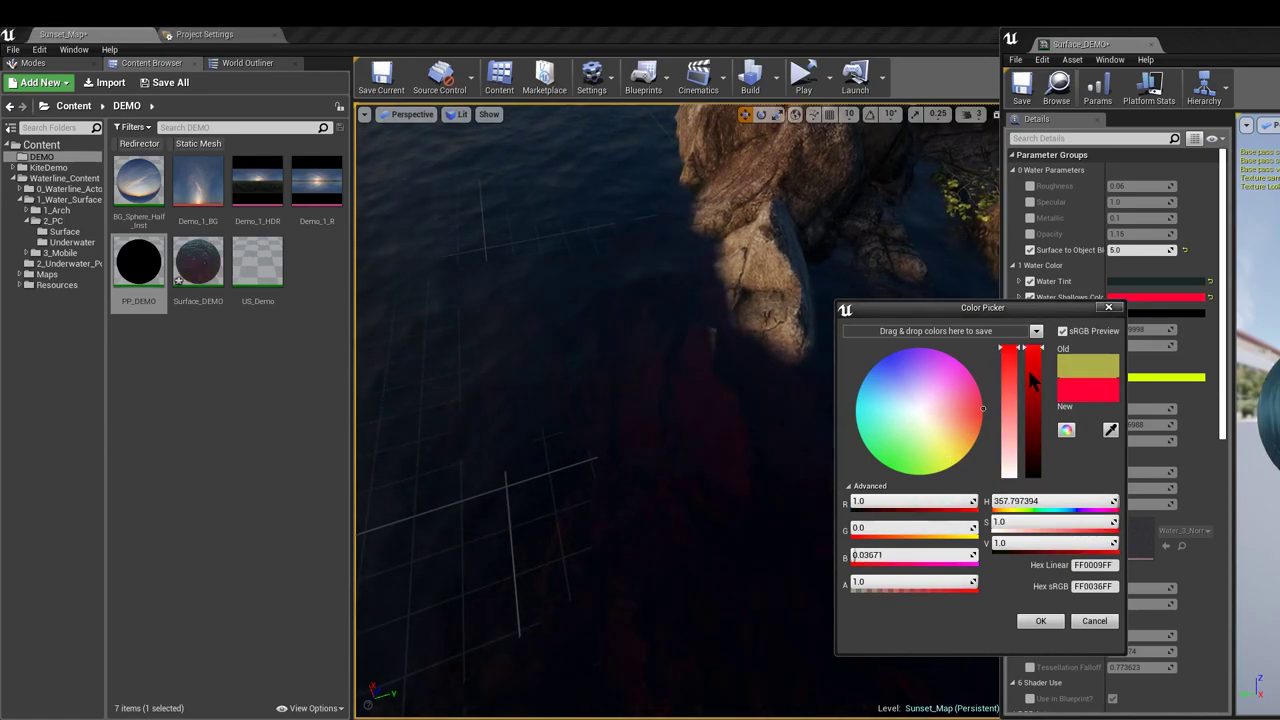
pyautogui.click(869, 378)
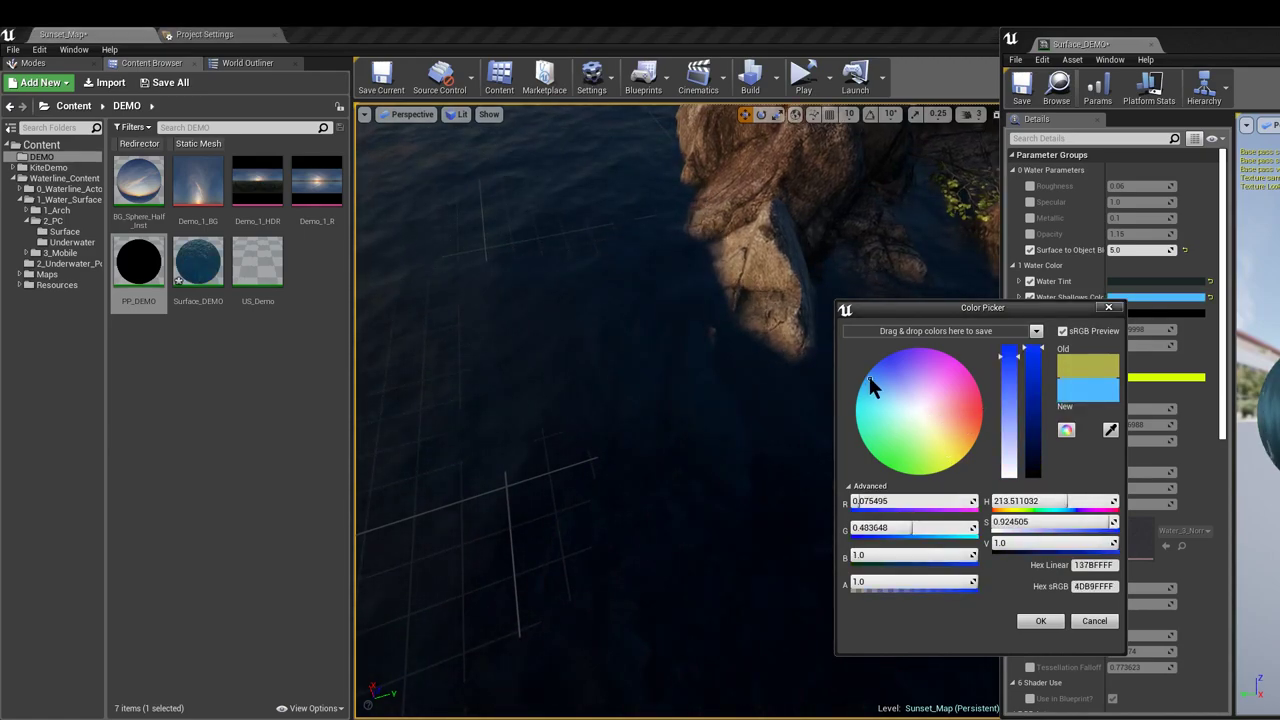
pyautogui.click(891, 463)
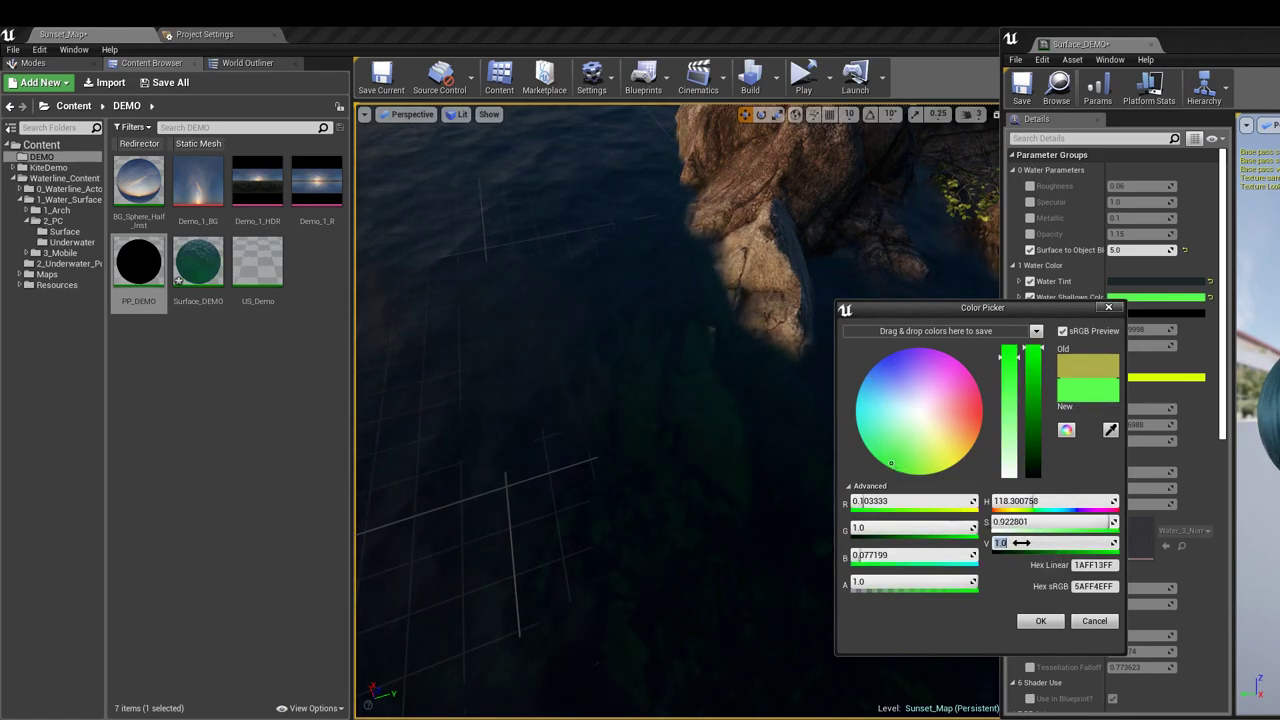
# Set the Water Shallows Color's value to 5 and reduce its saturation to 0, checking the submerged rocks
pyautogui.click(1020, 542)
pyautogui.write('5')
pyautogui.press('Return')
pyautogui.moveTo(760, 400); pyautogui.dragTo(700, 390, button='right')
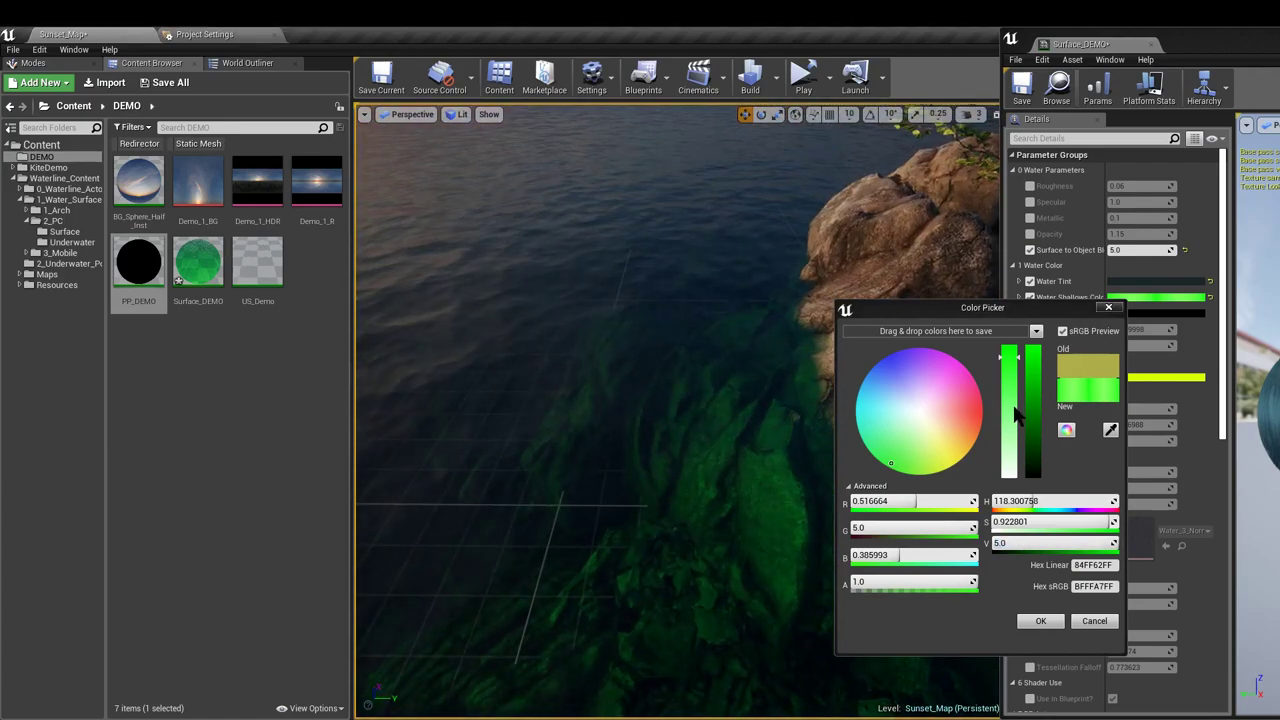
pyautogui.moveTo(1009, 357); pyautogui.dragTo(1007, 490)
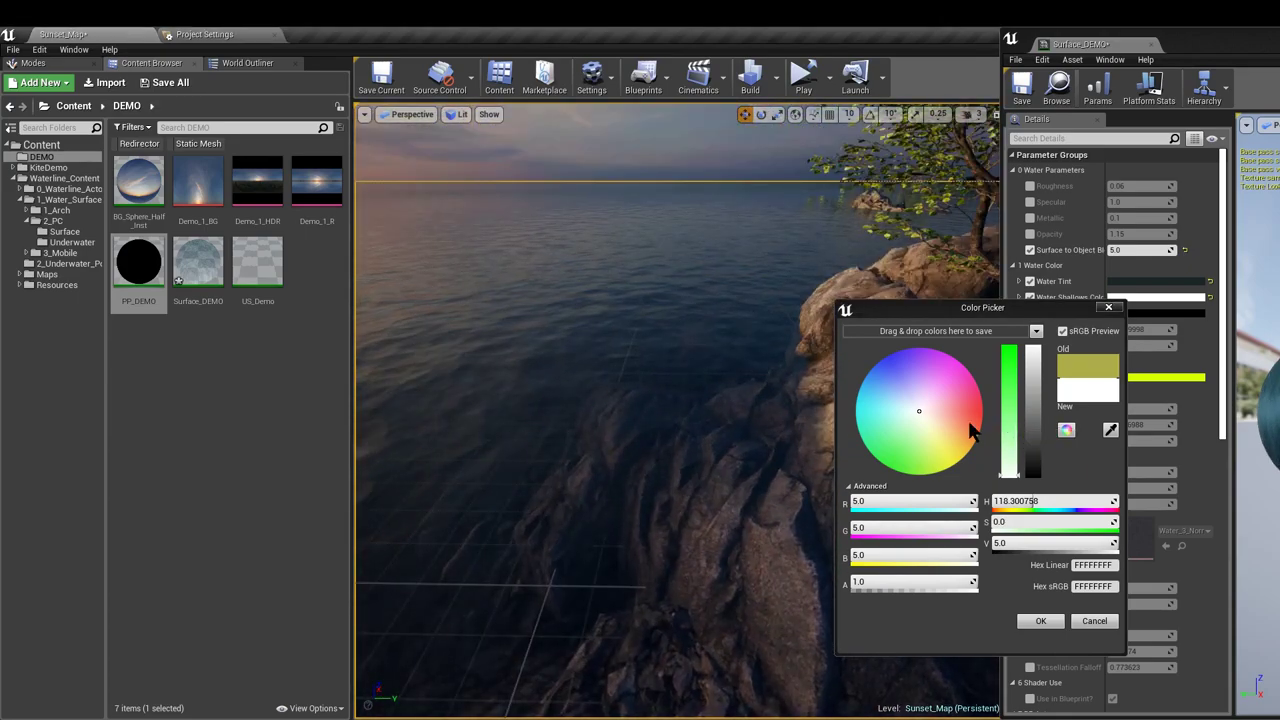
# Pick a pale green Water Shallows Color with hue about 129 and value 3, raise its saturation slightly, and accept it
pyautogui.moveTo(1012, 430); pyautogui.dragTo(989, 406)
pyautogui.moveTo(896, 431); pyautogui.dragTo(901, 431)
pyautogui.click(1008, 457)
pyautogui.moveTo(1007, 456); pyautogui.dragTo(1007, 445)
pyautogui.click(1018, 543)
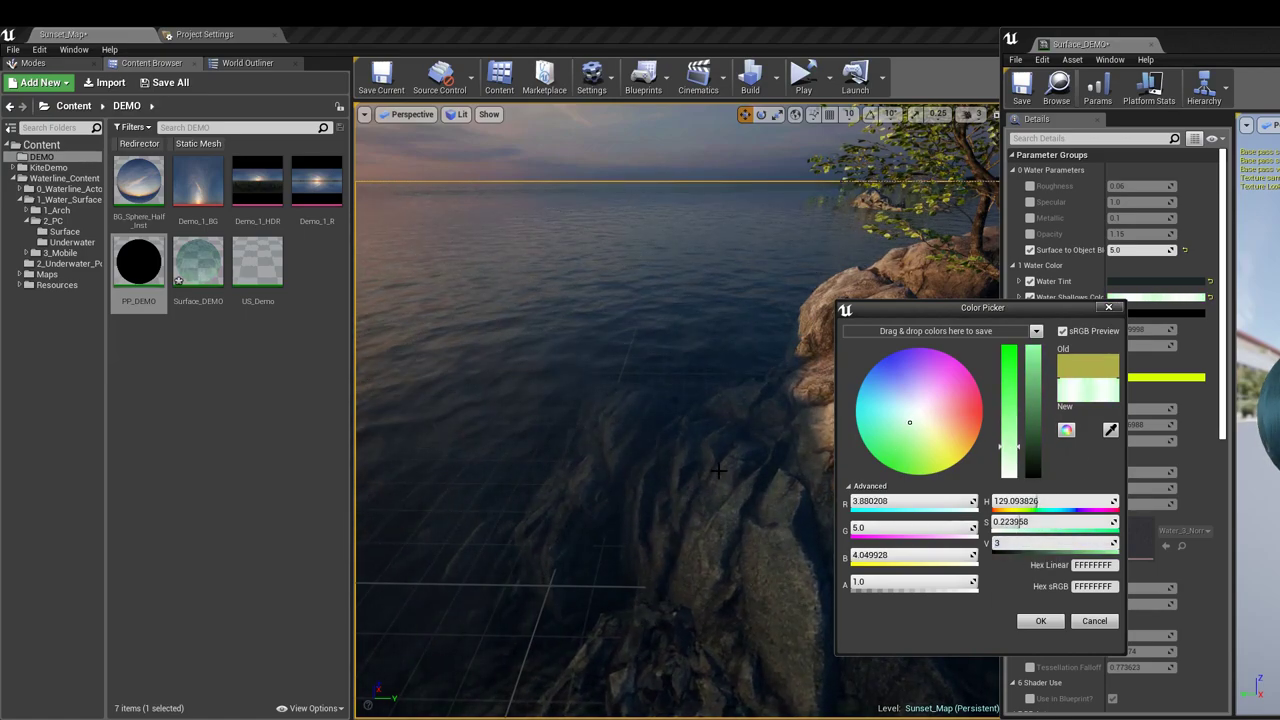
pyautogui.moveTo(718, 471); pyautogui.dragTo(792, 538, button='right')
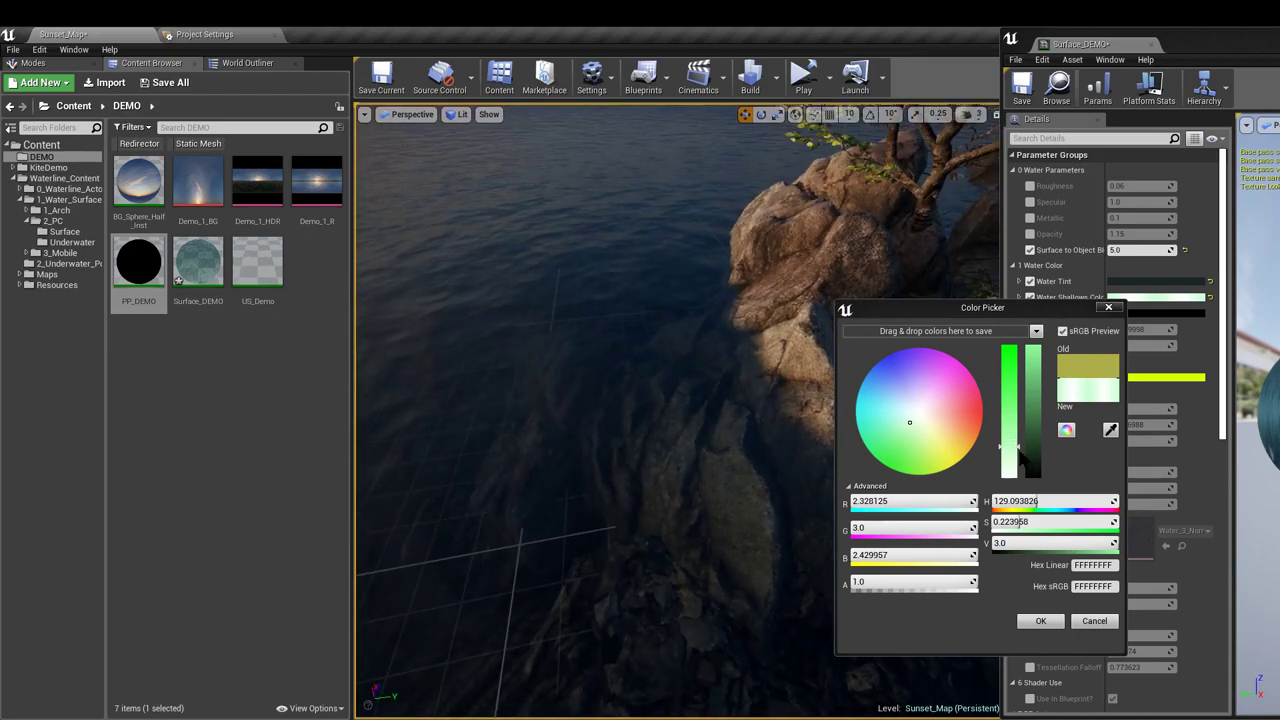
pyautogui.moveTo(1008, 446); pyautogui.dragTo(1009, 422)
pyautogui.moveTo(760, 428); pyautogui.dragTo(570, 460, button='right')
pyautogui.click(1040, 620)
# Try a muted red Water Deep Color with saturation about 0.70 and value about 0.286 over the submerged rocks, and discard the color
pyautogui.moveTo(758, 396); pyautogui.dragTo(795, 385, button='right')
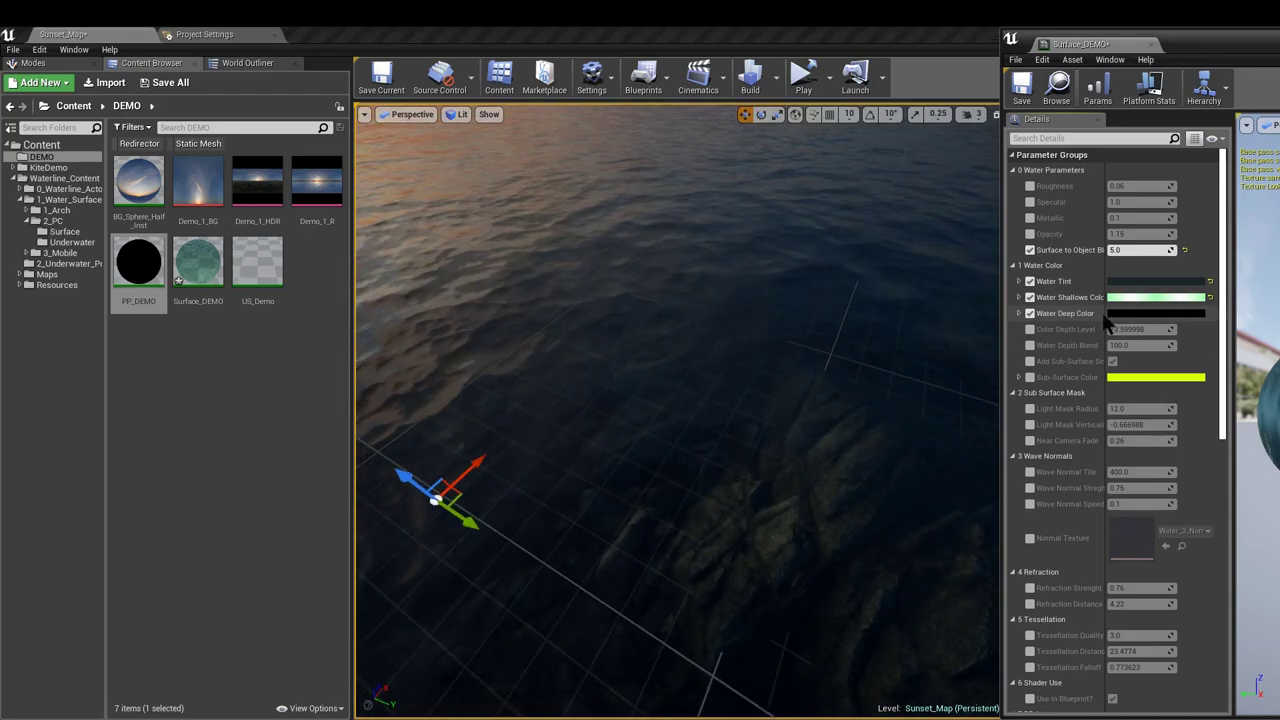
pyautogui.click(1137, 314)
pyautogui.click(1017, 381)
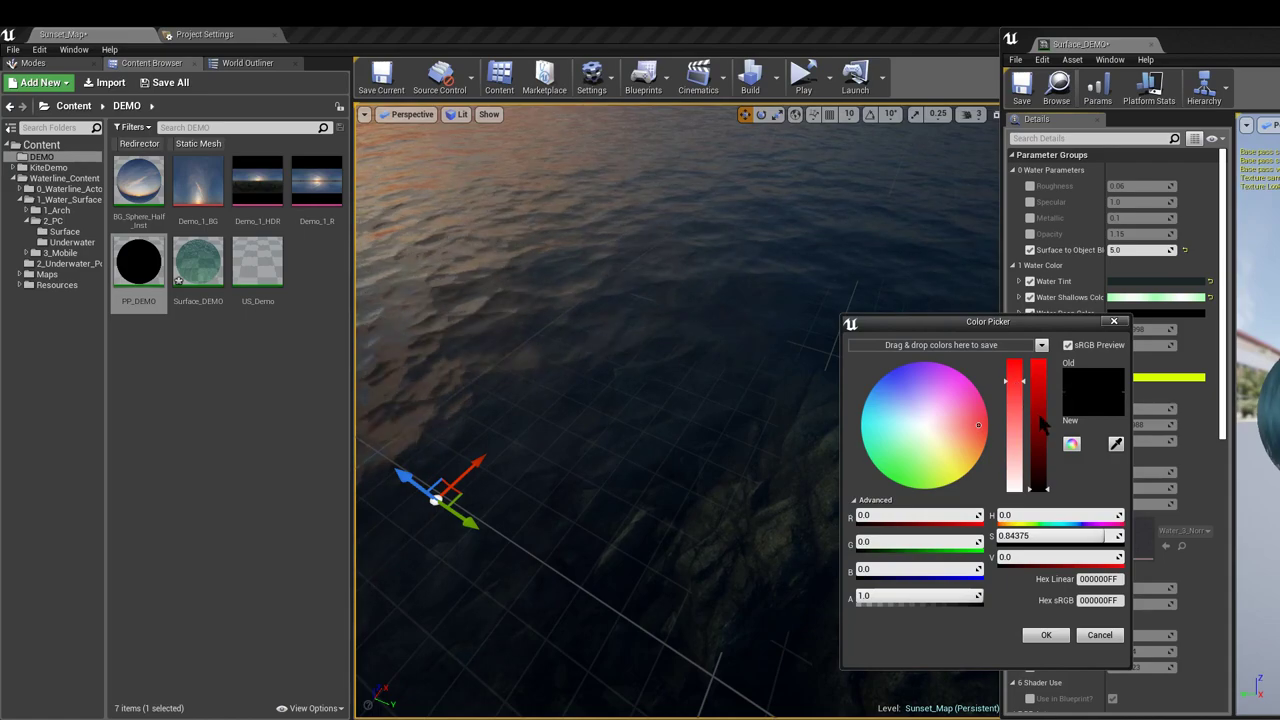
pyautogui.click(1041, 415)
pyautogui.moveTo(1045, 418); pyautogui.dragTo(1045, 424)
pyautogui.moveTo(1023, 331); pyautogui.dragTo(1066, 352)
pyautogui.moveTo(760, 360); pyautogui.dragTo(757, 438, button='right')
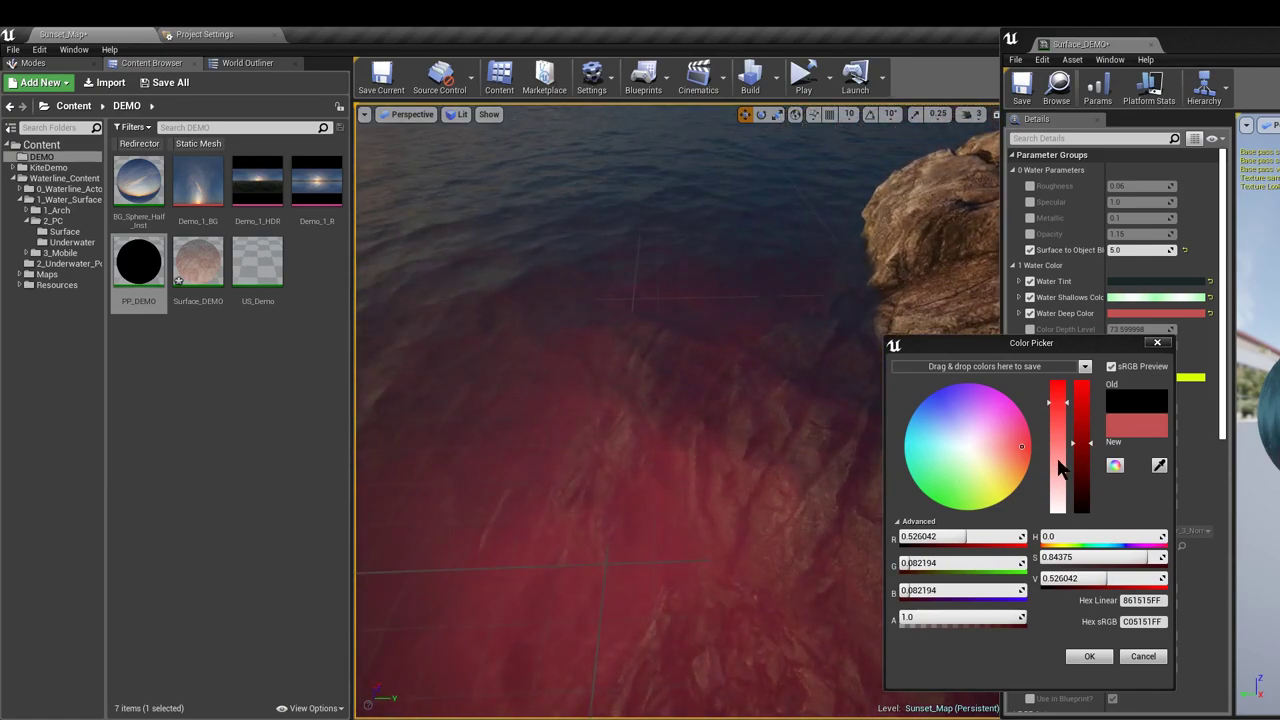
pyautogui.click(1087, 476)
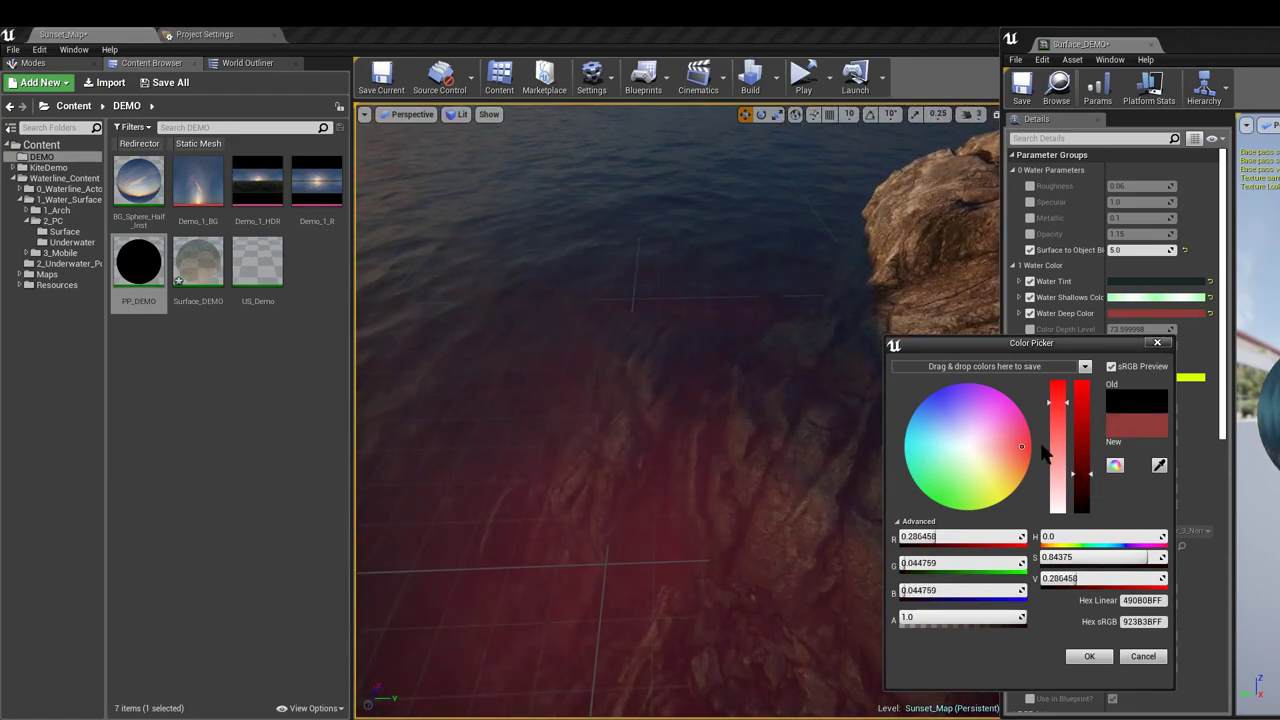
pyautogui.moveTo(992, 442); pyautogui.dragTo(1012, 449)
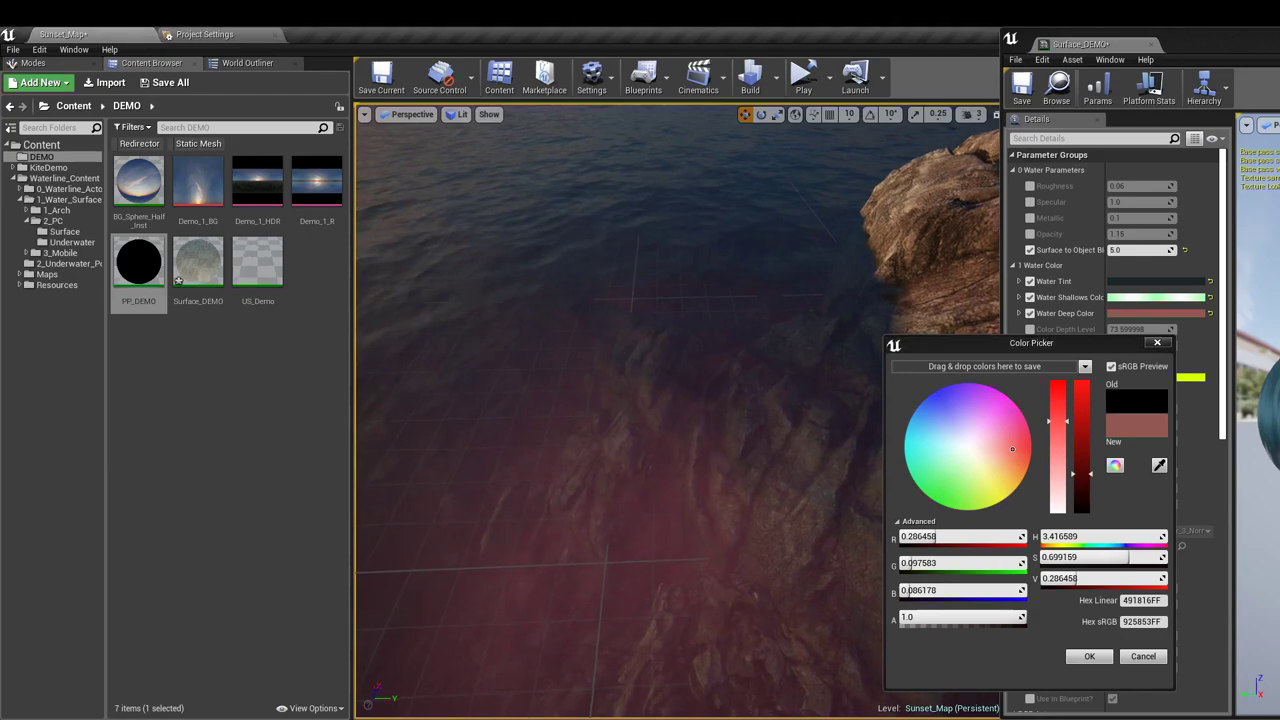
pyautogui.moveTo(595, 460); pyautogui.dragTo(570, 505, button='right')
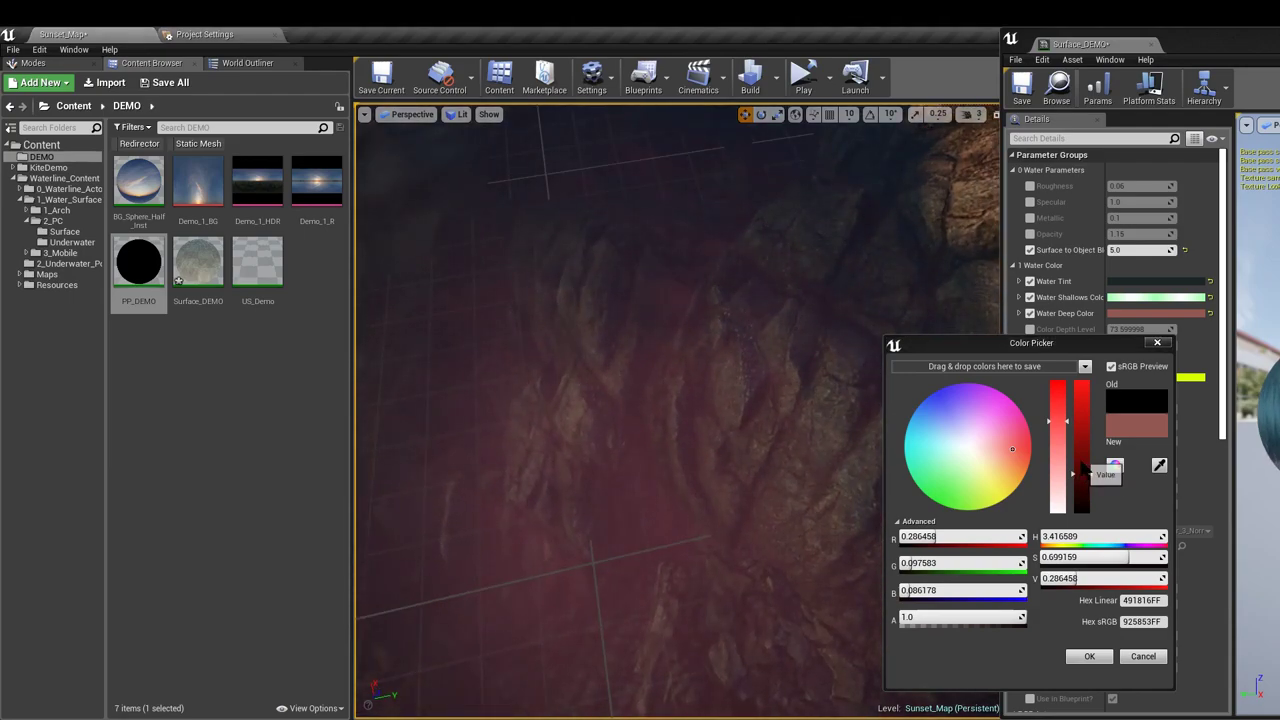
pyautogui.moveTo(760, 423); pyautogui.dragTo(700, 455, button='right')
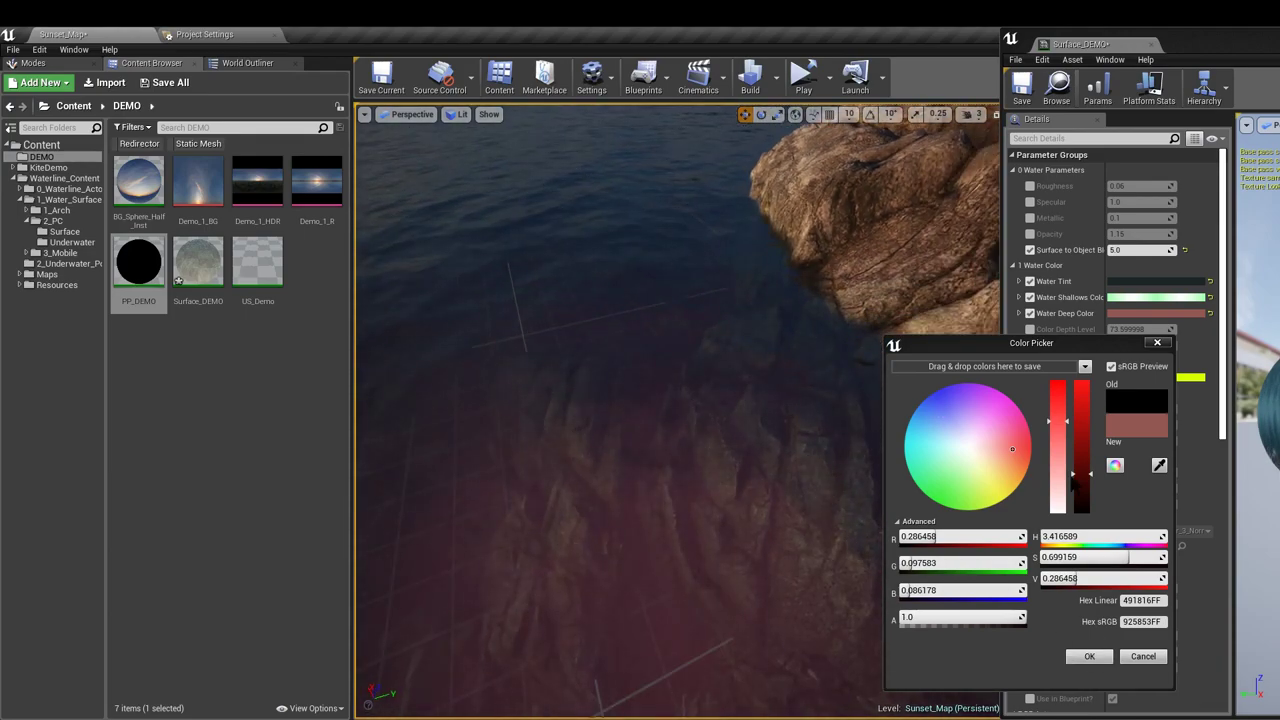
pyautogui.click(1143, 656)
# Enable Color Depth Level and Water Depth Blend, and accept a blue Water Deep Color with hue about 243 and value about 0.318
pyautogui.click(1030, 329)
pyautogui.click(1030, 345)
pyautogui.click(1140, 314)
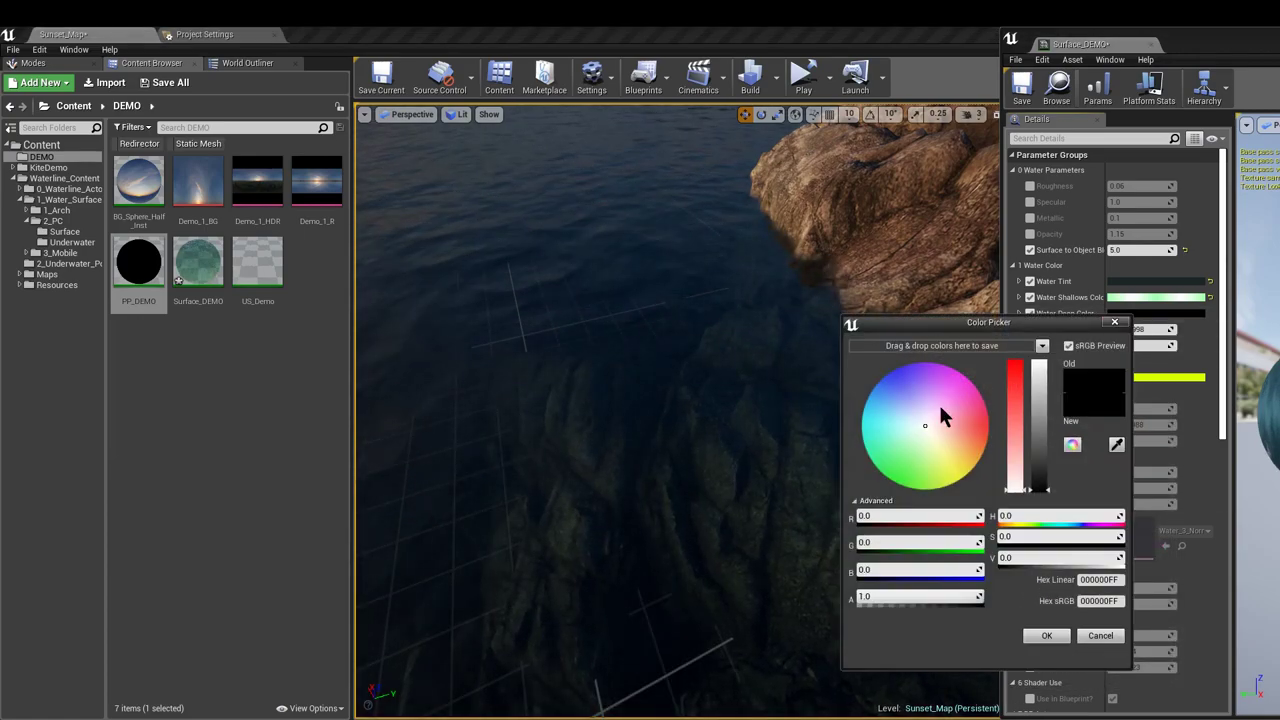
pyautogui.click(905, 387)
pyautogui.moveTo(1040, 489); pyautogui.dragTo(1048, 451)
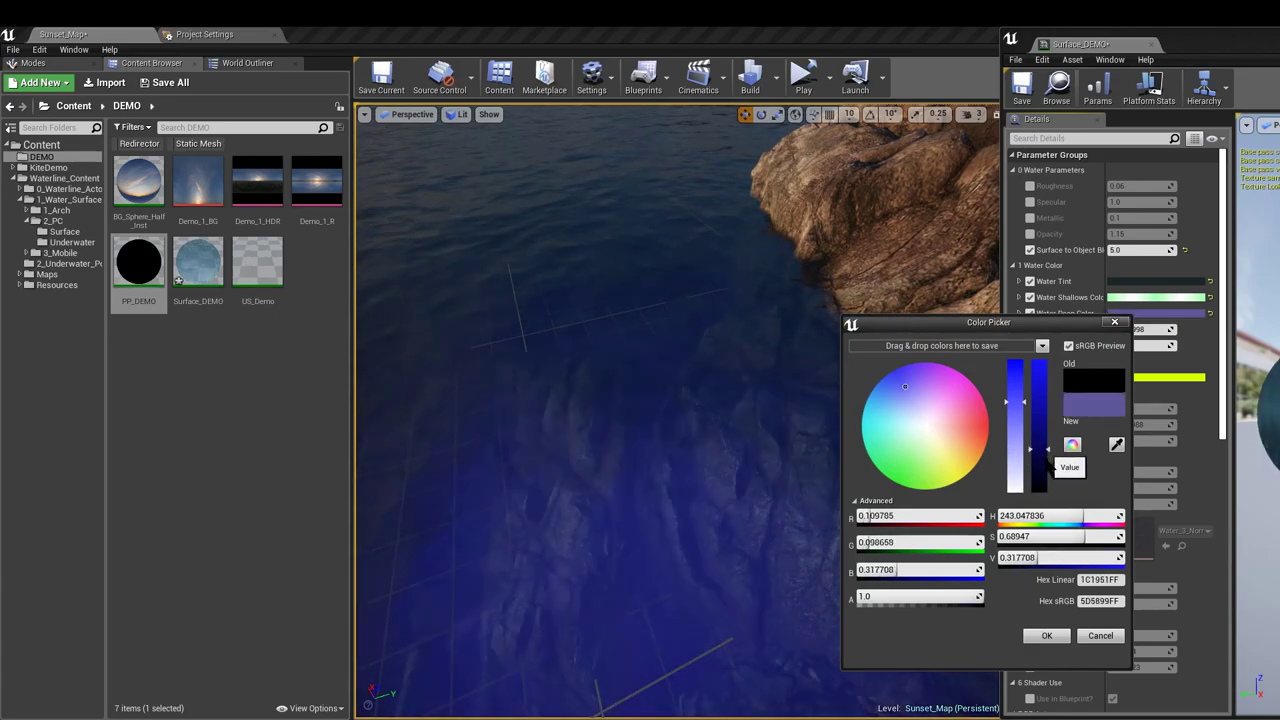
pyautogui.click(1043, 636)
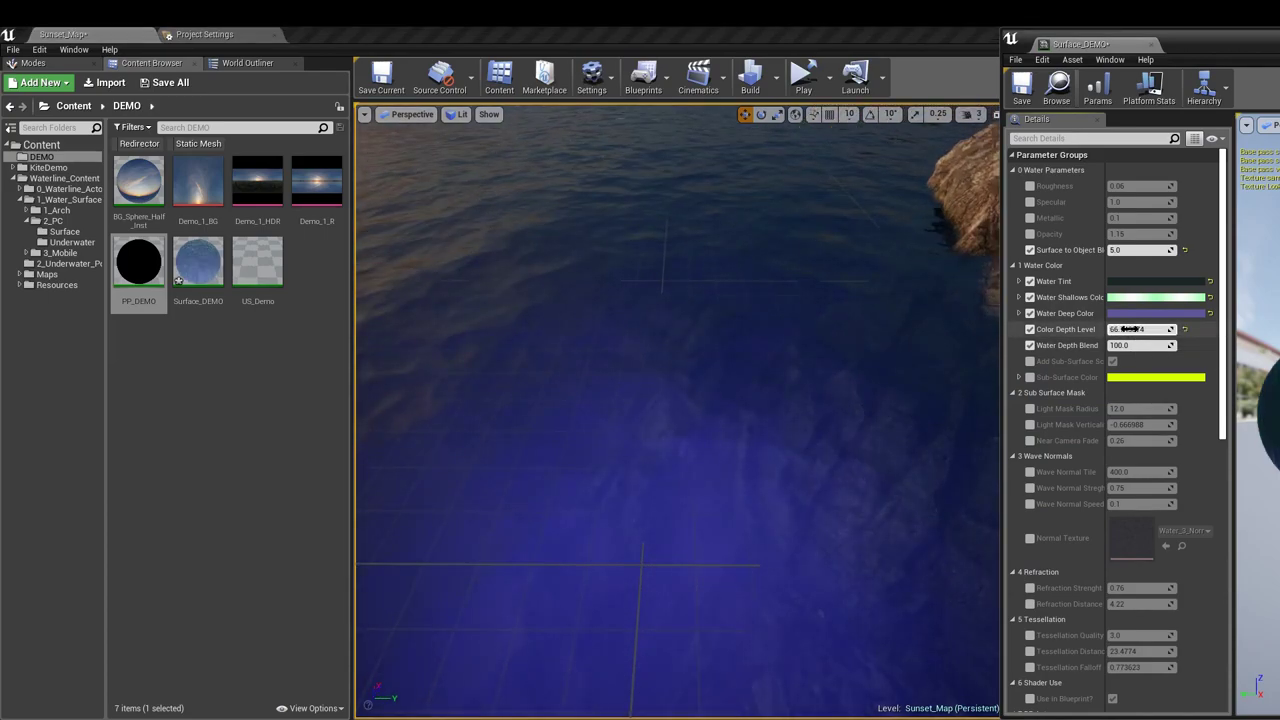
# Lower Water Depth Blend to about 23.7 and Color Depth Level to about 10.3, inspecting the shallow-to-deep transition around the rocks
pyautogui.moveTo(1125, 329)
pyautogui.mouseDown()
pyautogui.moveTo(1112, 329)
pyautogui.moveTo(1132, 345)
pyautogui.moveTo(1118, 345)
pyautogui.mouseUp()
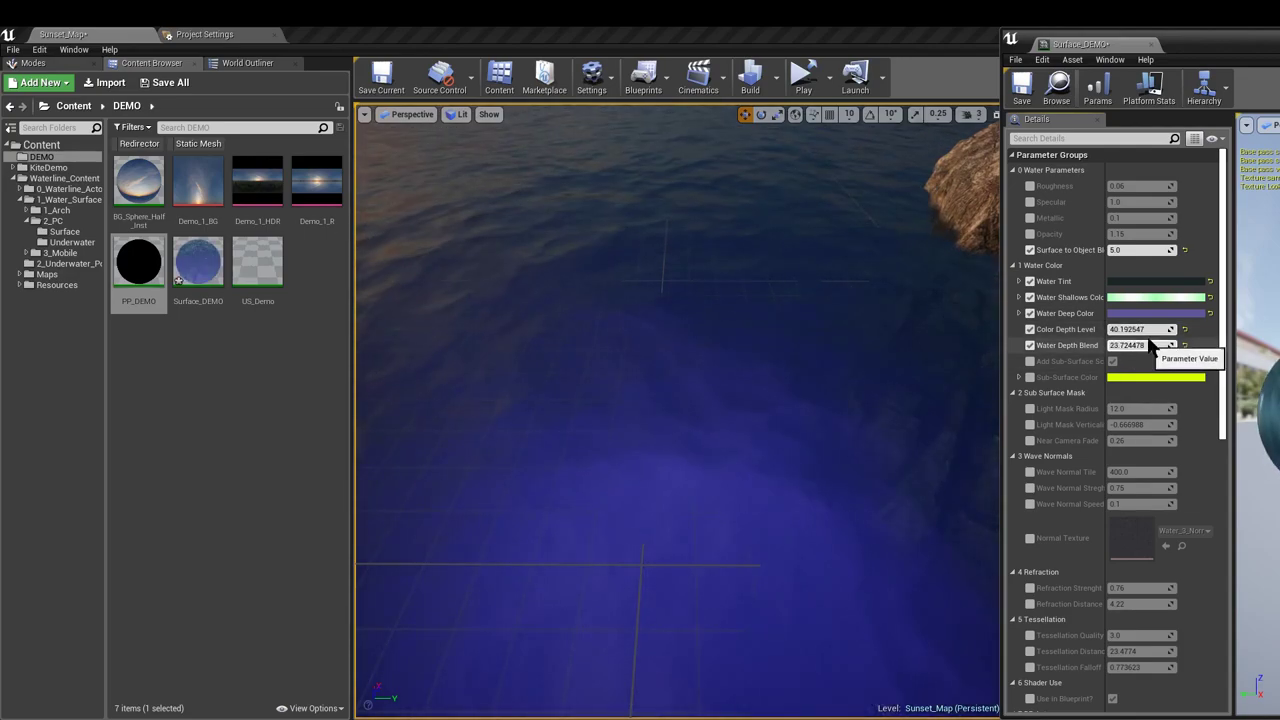
pyautogui.moveTo(1140, 329)
pyautogui.mouseDown()
pyautogui.moveTo(1115, 329)
pyautogui.moveTo(1140, 329)
pyautogui.moveTo(1128, 329)
pyautogui.mouseUp()
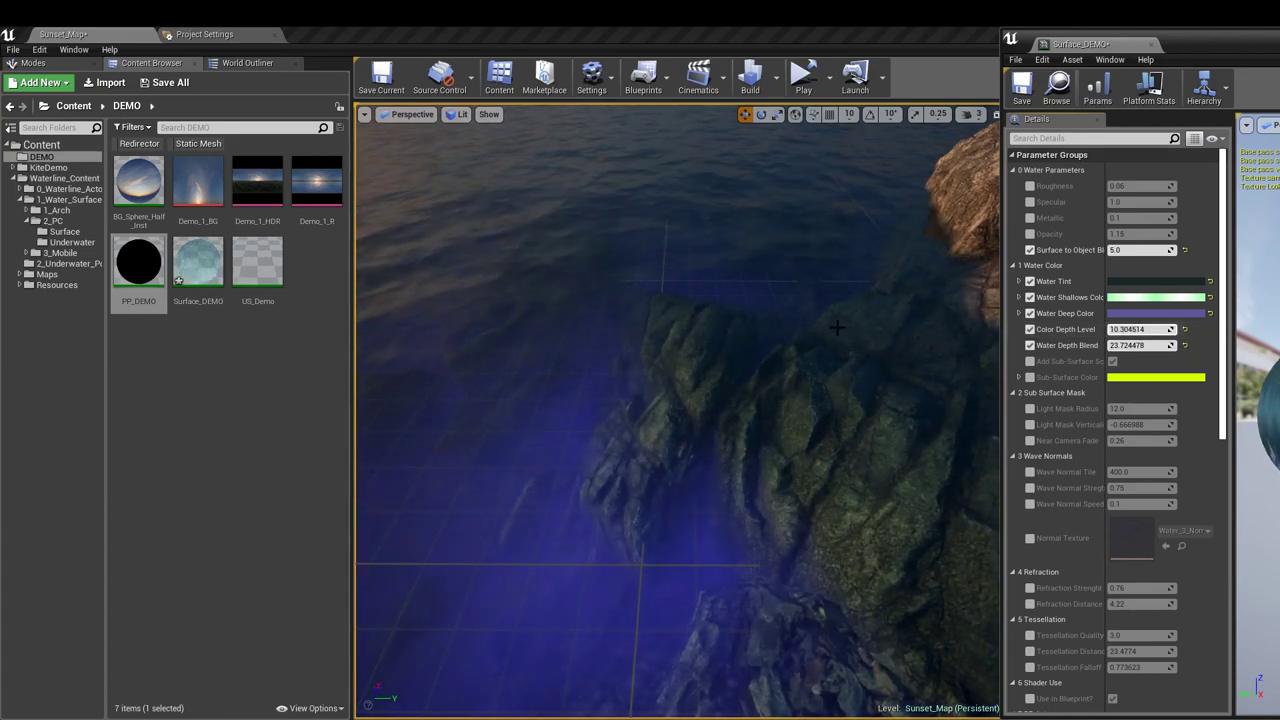
pyautogui.moveTo(760, 380)
pyautogui.mouseDown(button='right')
pyautogui.moveTo(690, 350)
pyautogui.moveTo(760, 400)
pyautogui.mouseUp(button='right')
pyautogui.moveTo(640, 400); pyautogui.dragTo(746, 365, button='right')
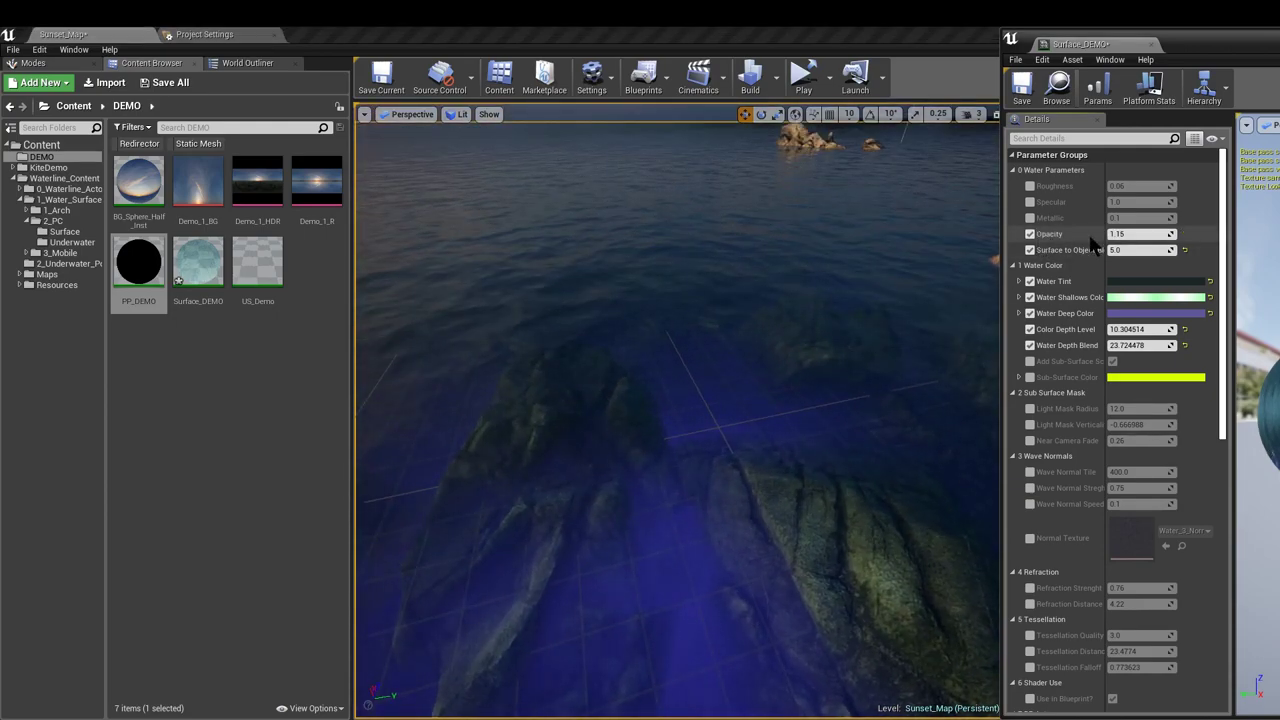
# Enable the Opacity parameter of Surface_DEMO and set it to 1.1, checking the water near the rocks
pyautogui.moveTo(1125, 234); pyautogui.dragTo(1140, 234)
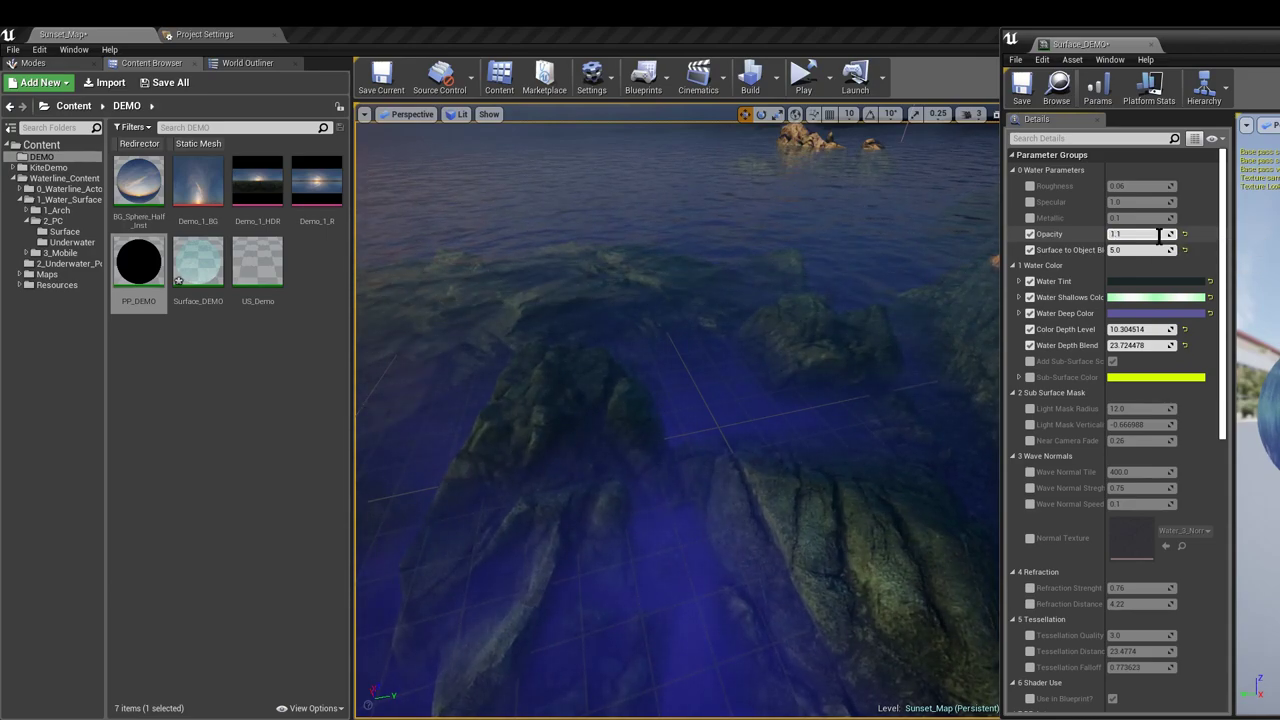
pyautogui.press('Return')
pyautogui.moveTo(772, 312); pyautogui.dragTo(880, 370)
# Change the Water Deep Color to a very dark teal with hue about 166 and value about 0.026, and accept it
pyautogui.click(1156, 313)
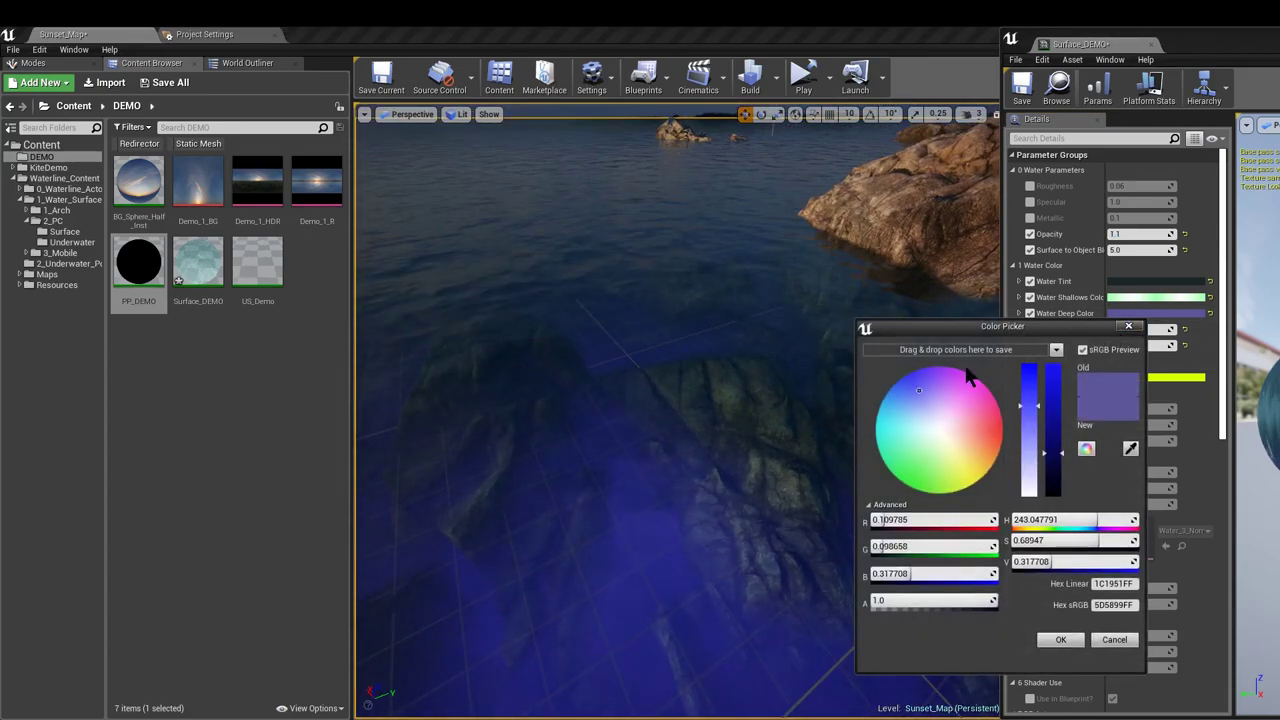
pyautogui.moveTo(1046, 482); pyautogui.dragTo(1057, 490)
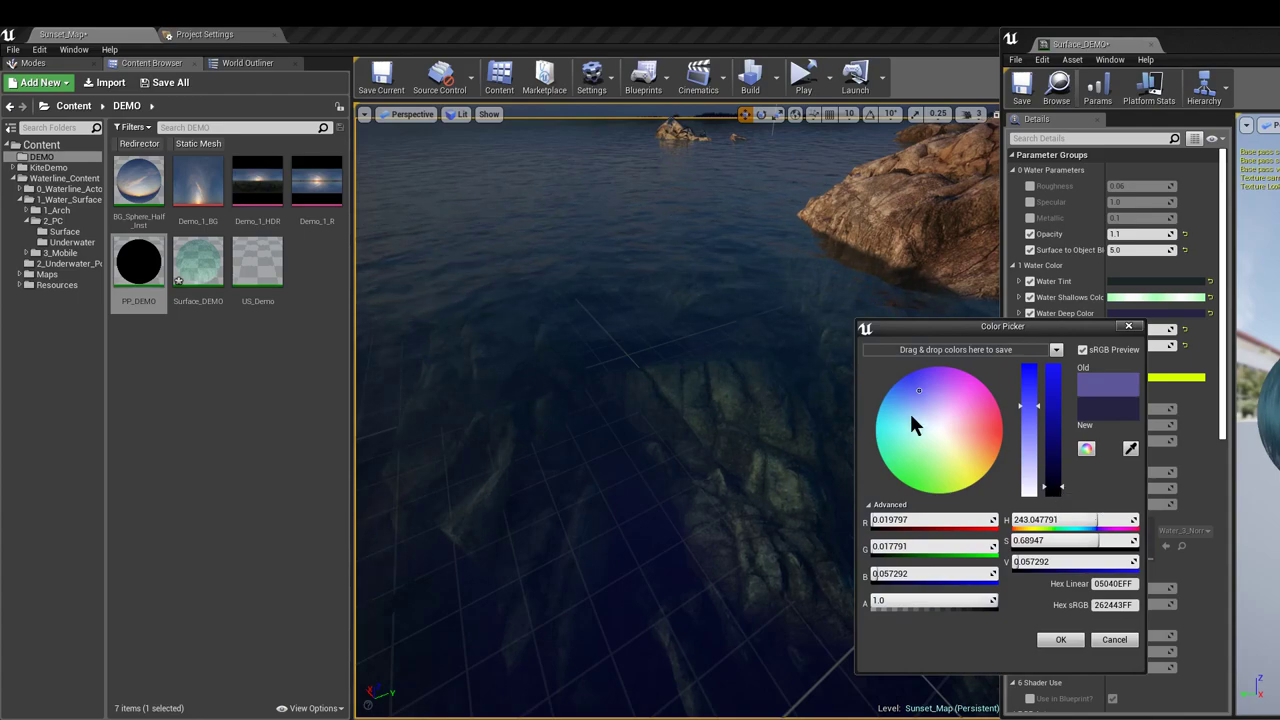
pyautogui.moveTo(780, 400)
pyautogui.mouseDown(button='right')
pyautogui.moveTo(900, 450)
pyautogui.moveTo(880, 425)
pyautogui.moveTo(760, 398)
pyautogui.mouseUp(button='right')
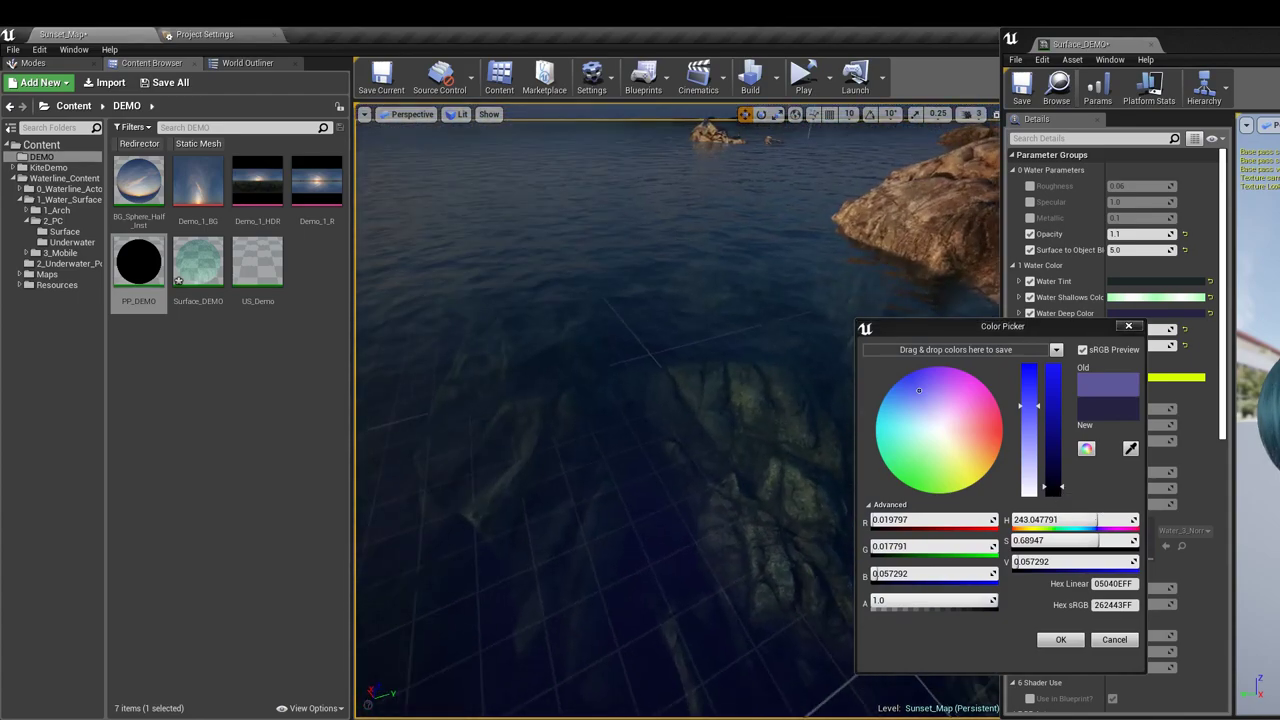
pyautogui.click(895, 440)
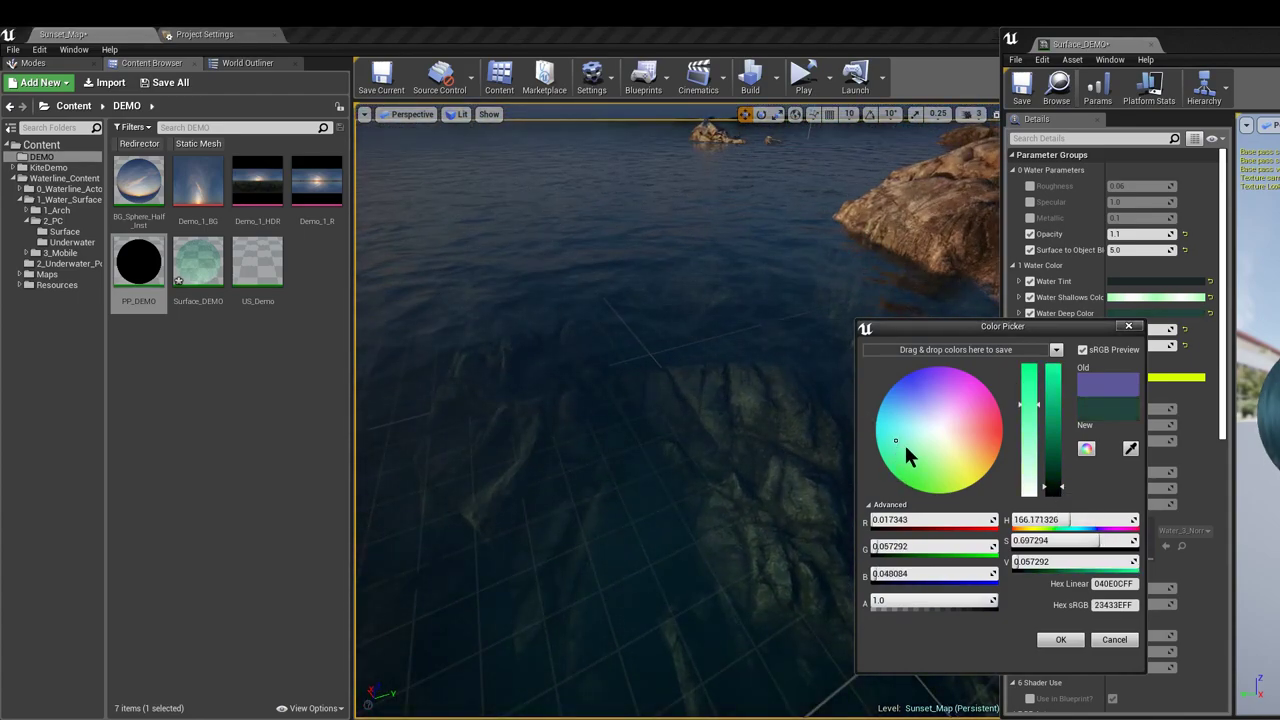
pyautogui.click(1054, 492)
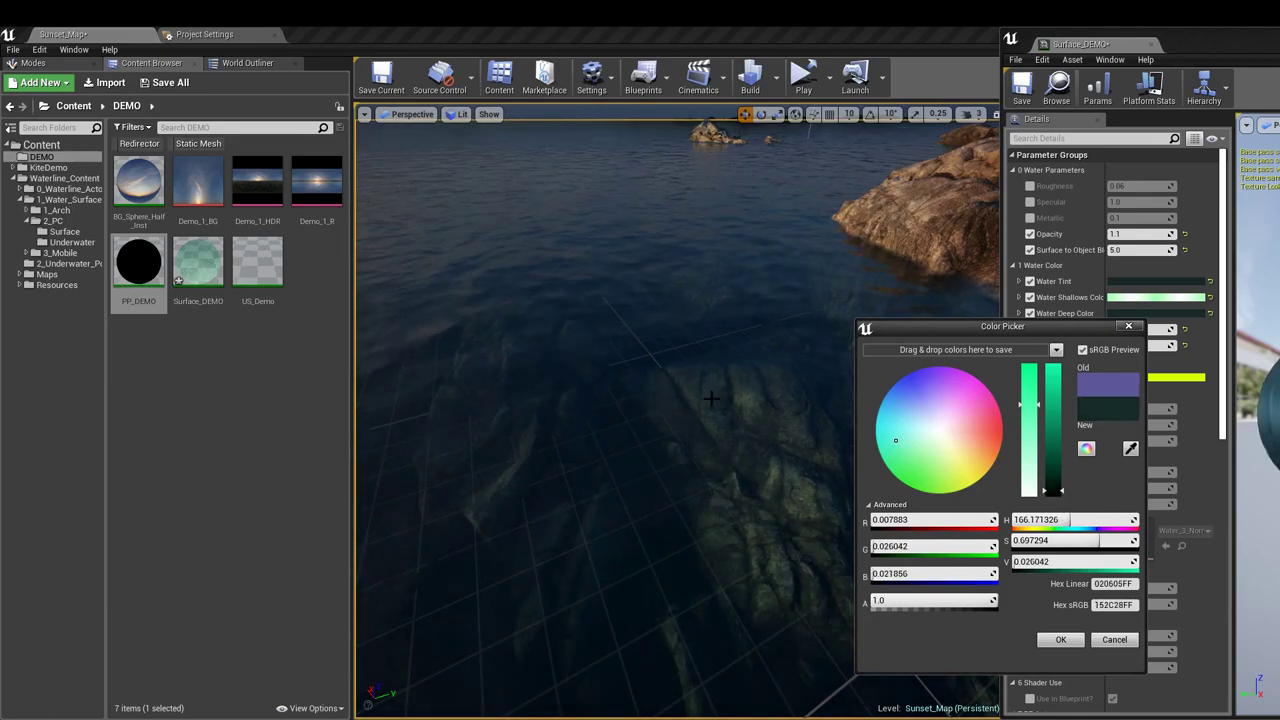
pyautogui.moveTo(689, 392); pyautogui.dragTo(878, 490, button='right')
pyautogui.click(1061, 640)
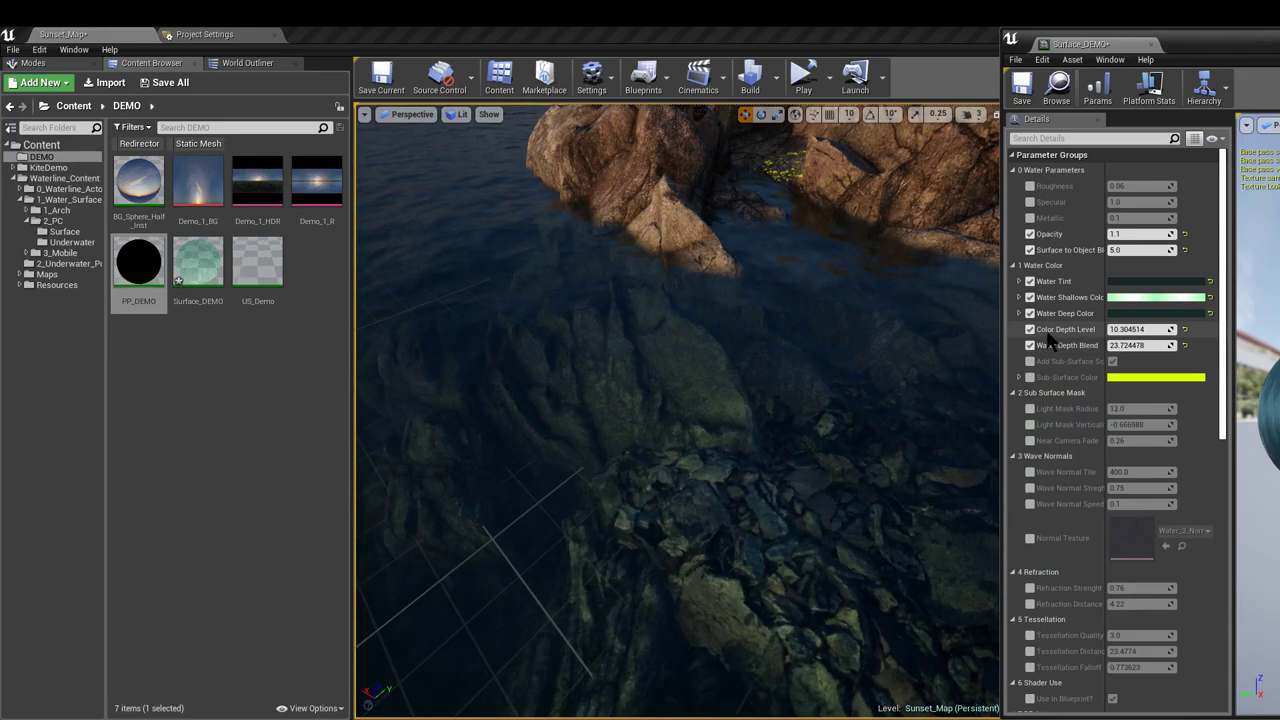
pyautogui.click(1030, 329)
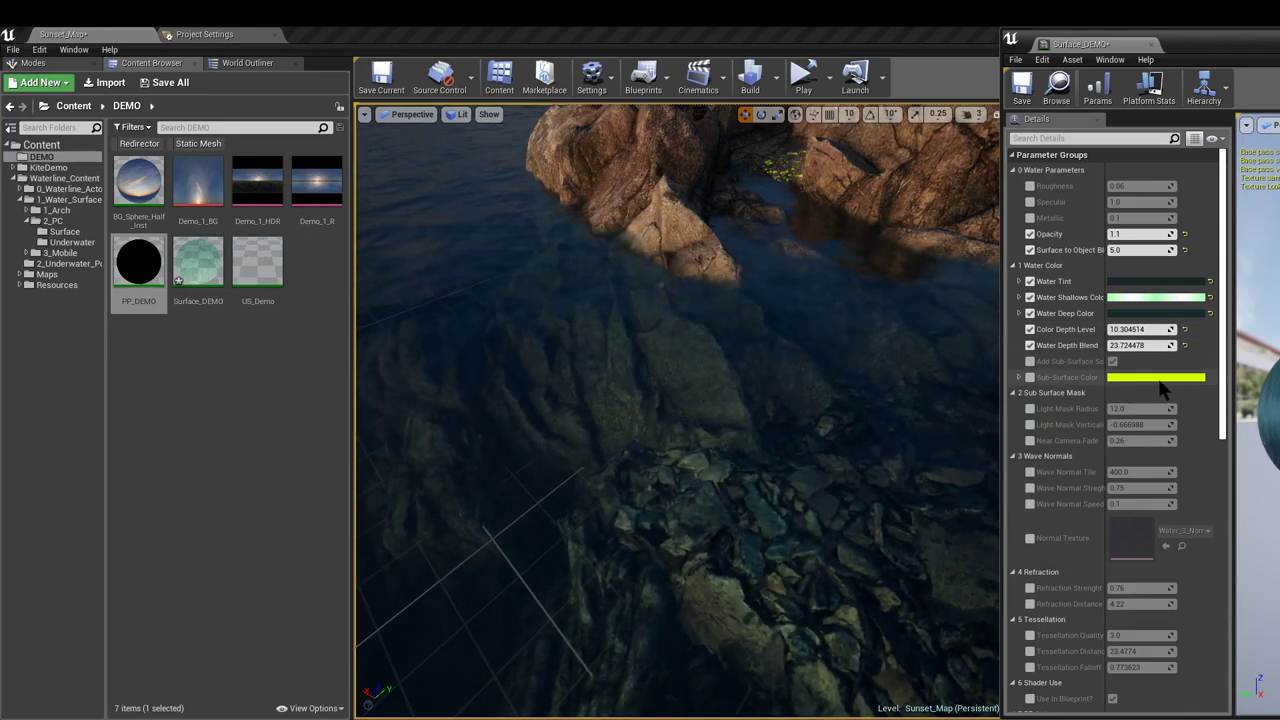
# Face the sunset over the water and open the 0_Waterline_Actors folder inside Waterline_Content
pyautogui.moveTo(824, 396); pyautogui.dragTo(602, 337, button='right')
pyautogui.click(220, 373)
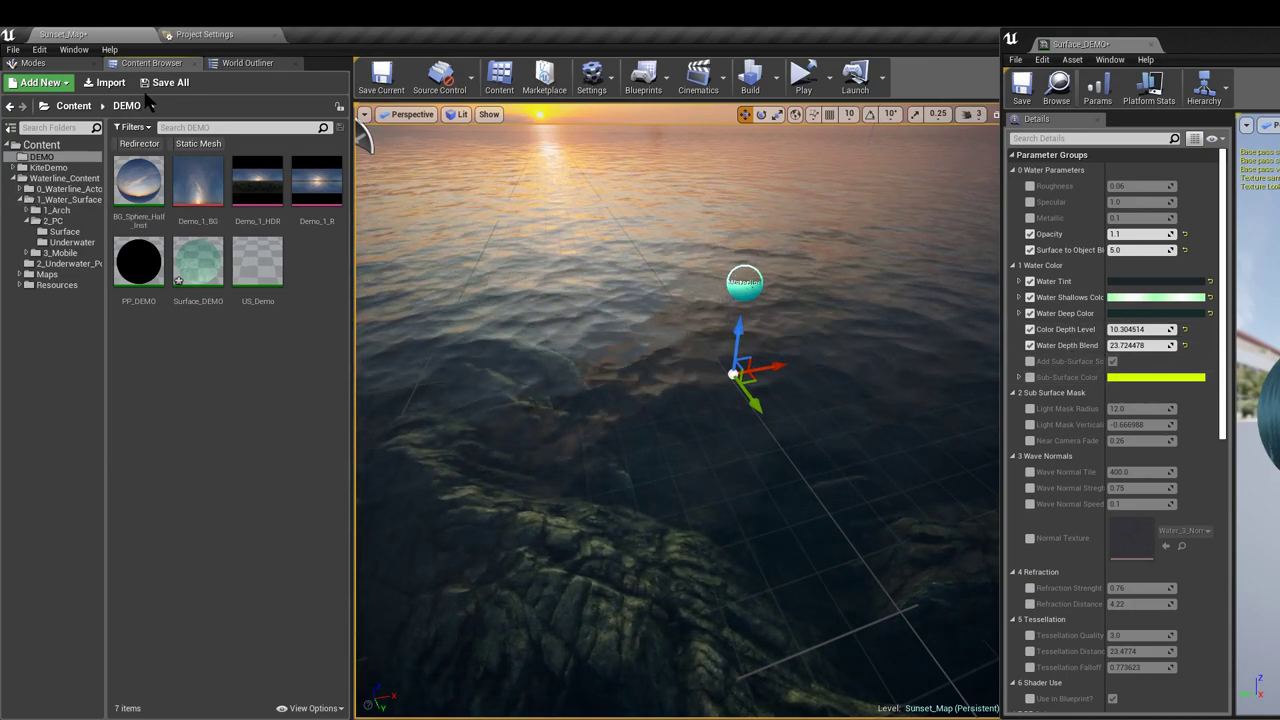
pyautogui.click(62, 180)
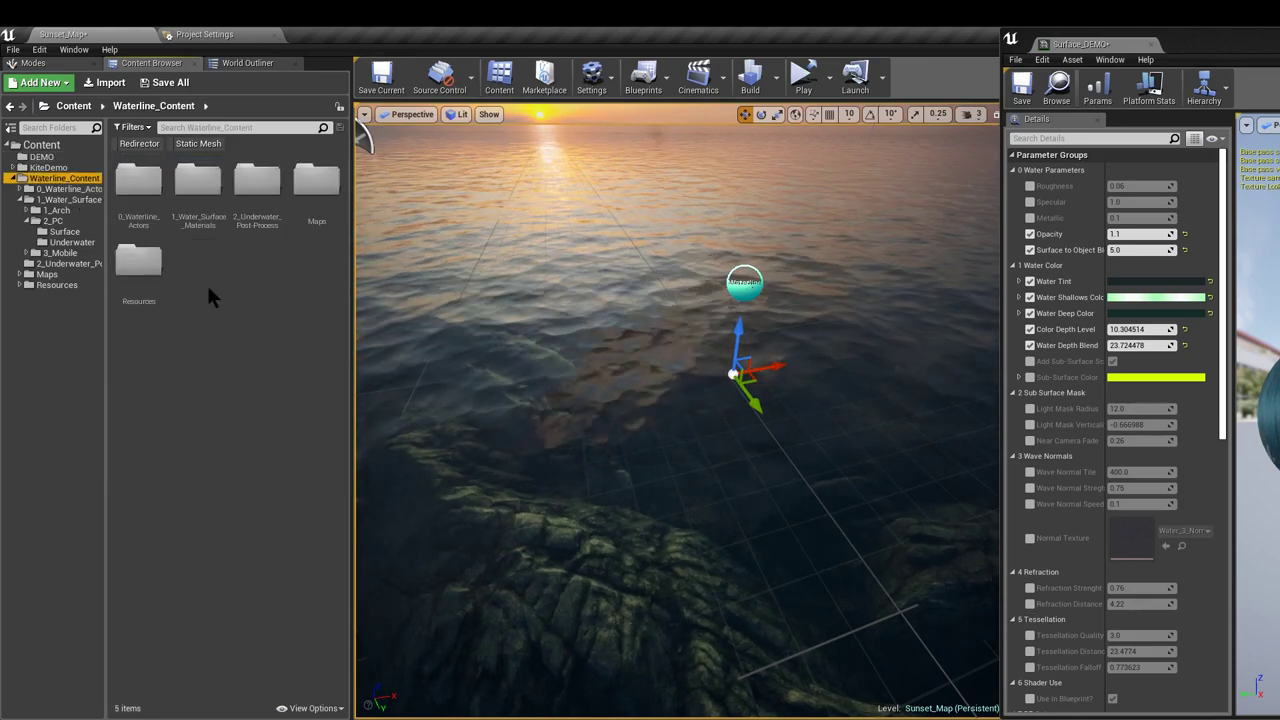
pyautogui.click(135, 181)
pyautogui.doubleClick(135, 181)
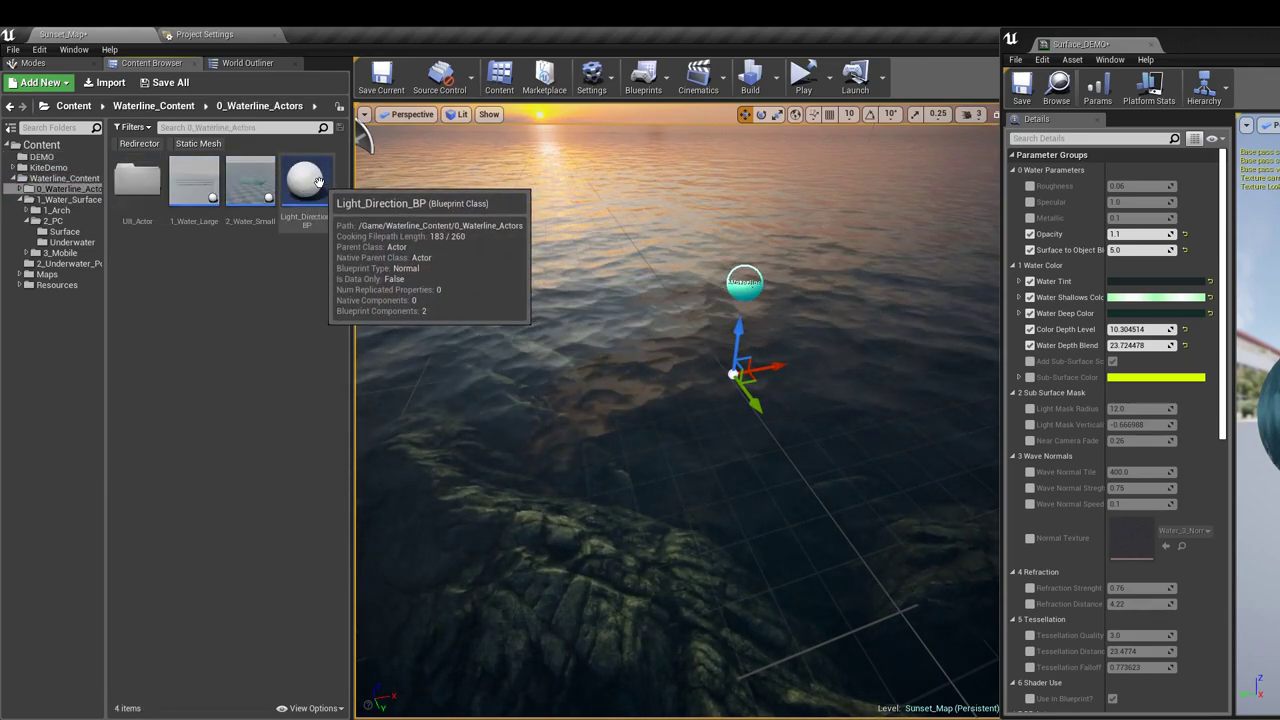
# Place a Light_Direction_BP actor above the water and roughly rotate it about its vertical axis to align with the sunset
pyautogui.moveTo(318, 181); pyautogui.dragTo(584, 268)
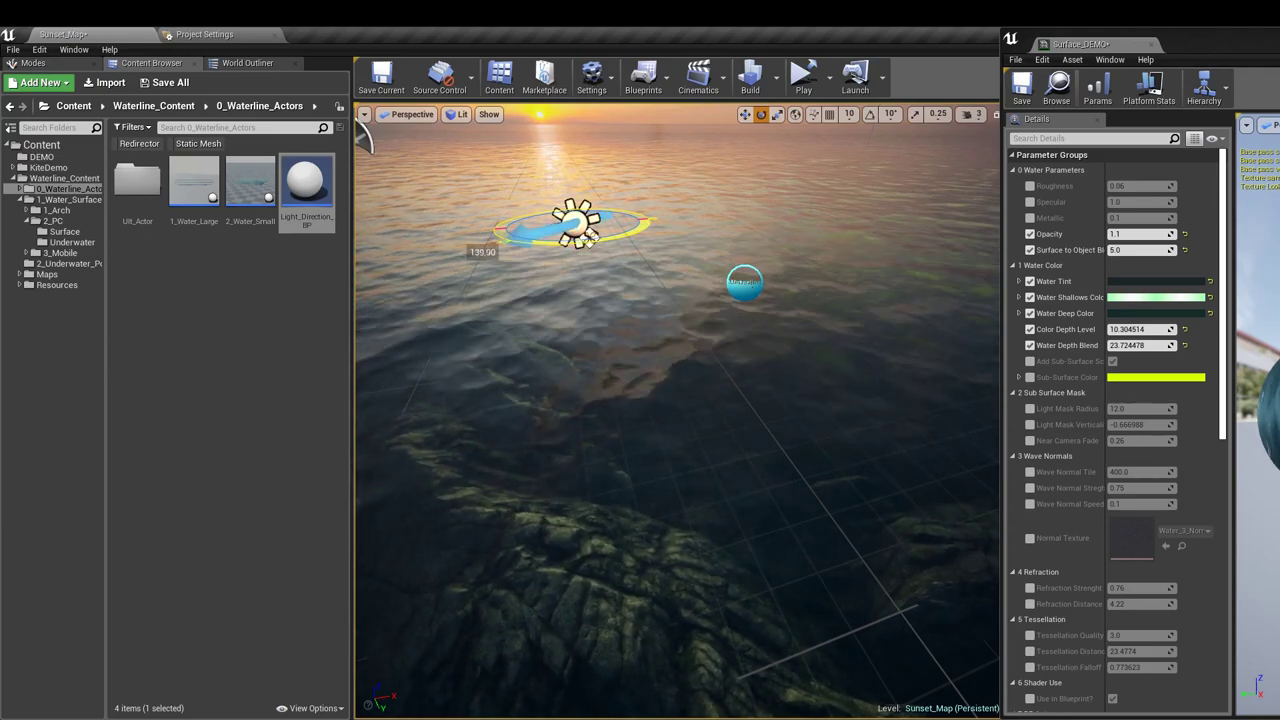
pyautogui.moveTo(590, 238); pyautogui.dragTo(1131, 371)
pyautogui.moveTo(850, 380); pyautogui.dragTo(652, 314, button='right')
pyautogui.moveTo(771, 409); pyautogui.dragTo(769, 409, button='right')
pyautogui.press('space')
pyautogui.press('space')
pyautogui.moveTo(758, 330); pyautogui.dragTo(714, 274)
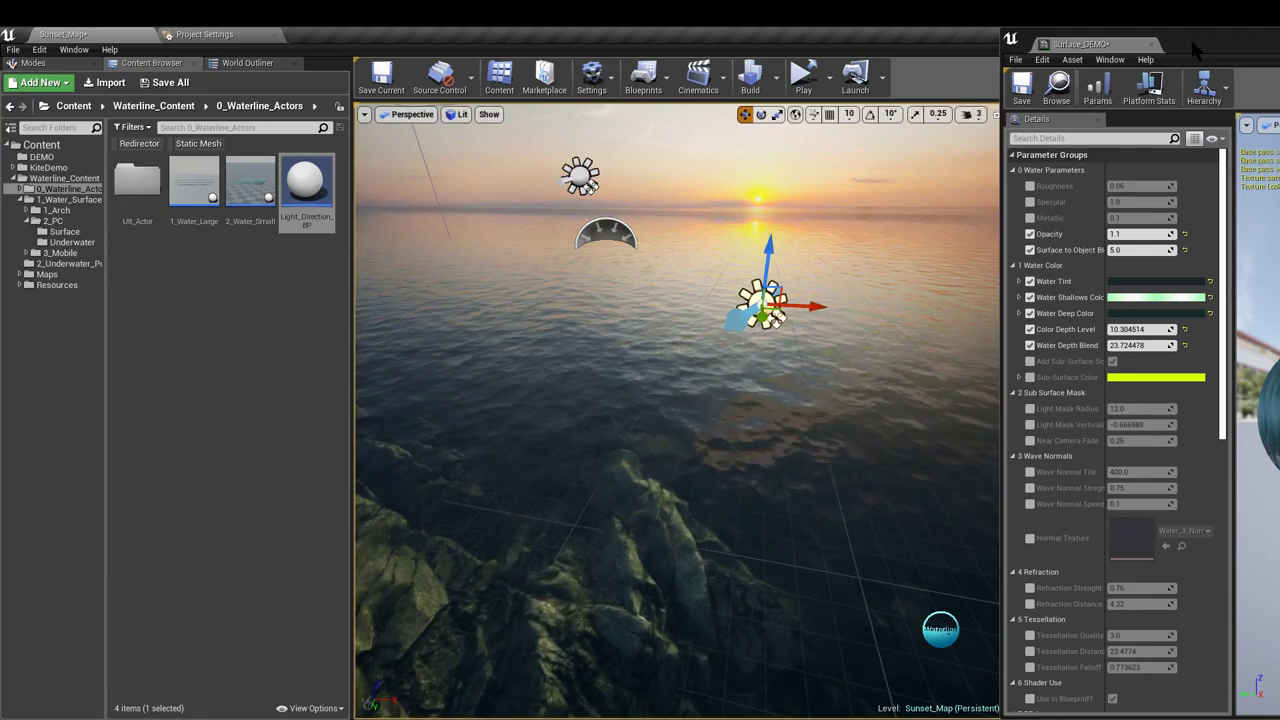
# Copy the rotation of DirectionalLight2 onto the Light_Direction_BP actor, moving the Surface_DEMO window aside to reach the transform values
pyautogui.moveTo(1197, 44); pyautogui.dragTo(650, 345)
pyautogui.click(580, 175)
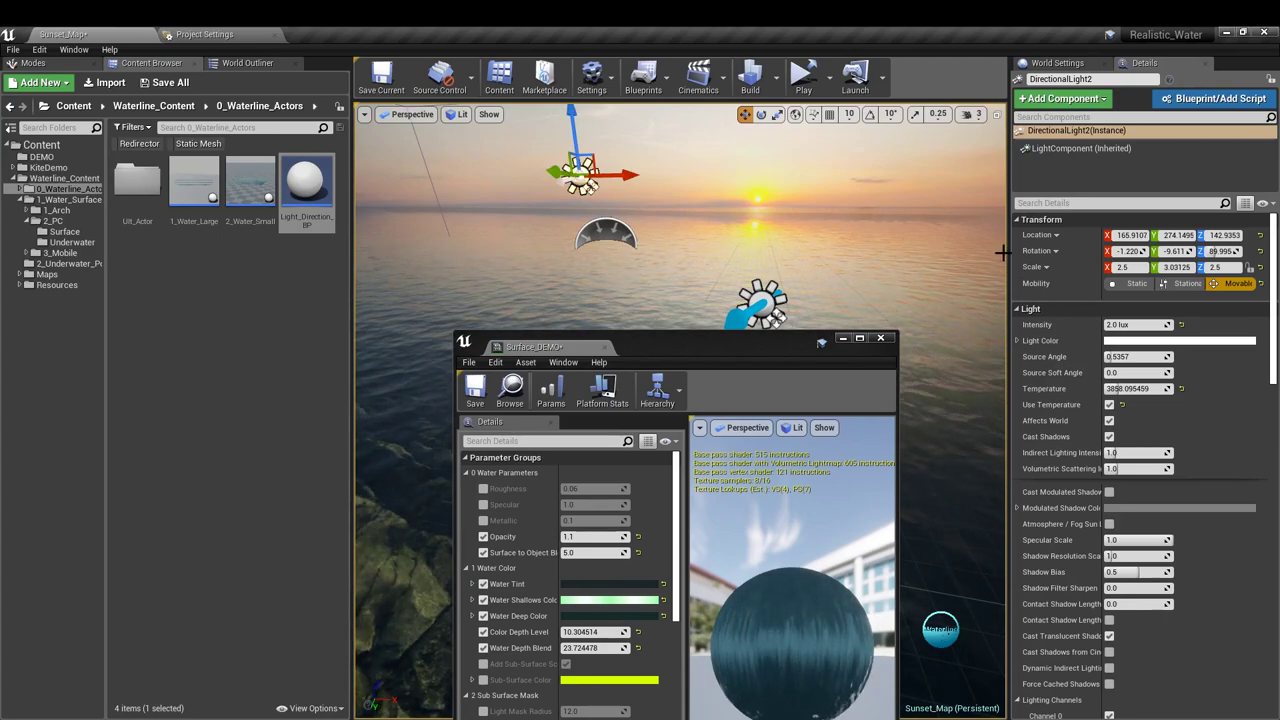
pyautogui.rightClick(1042, 255)
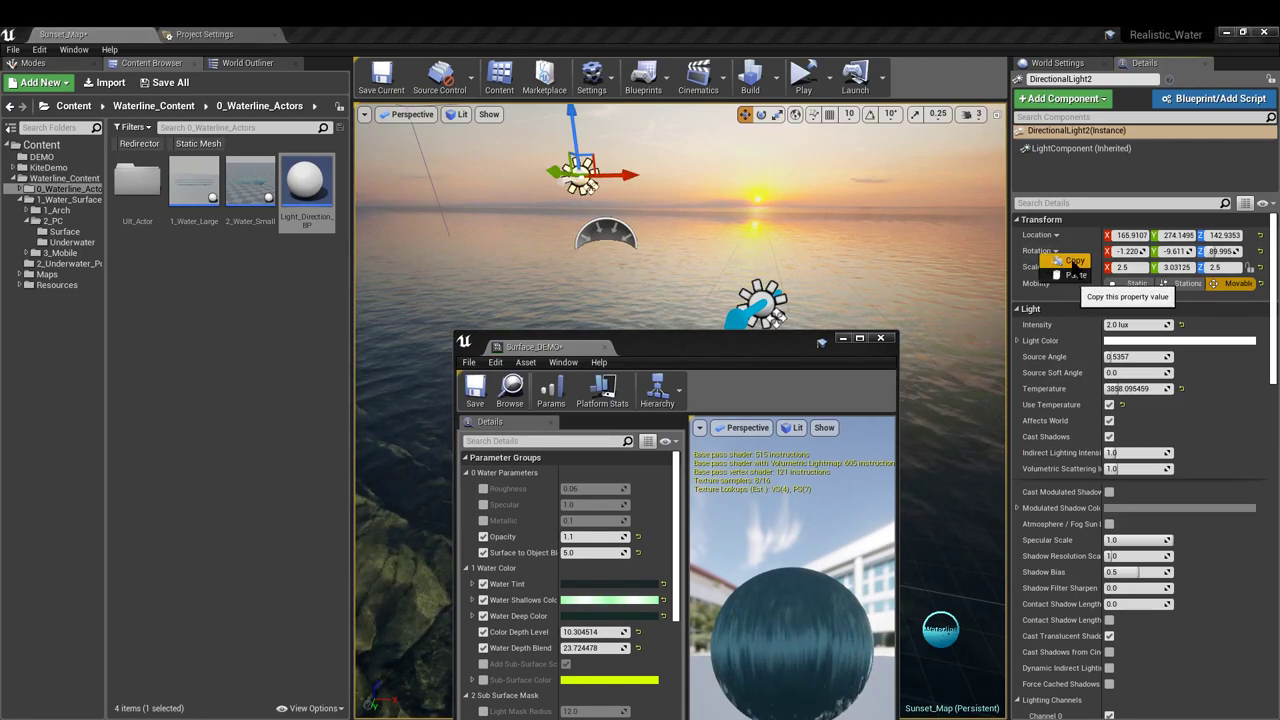
pyautogui.click(1073, 261)
pyautogui.click(762, 302)
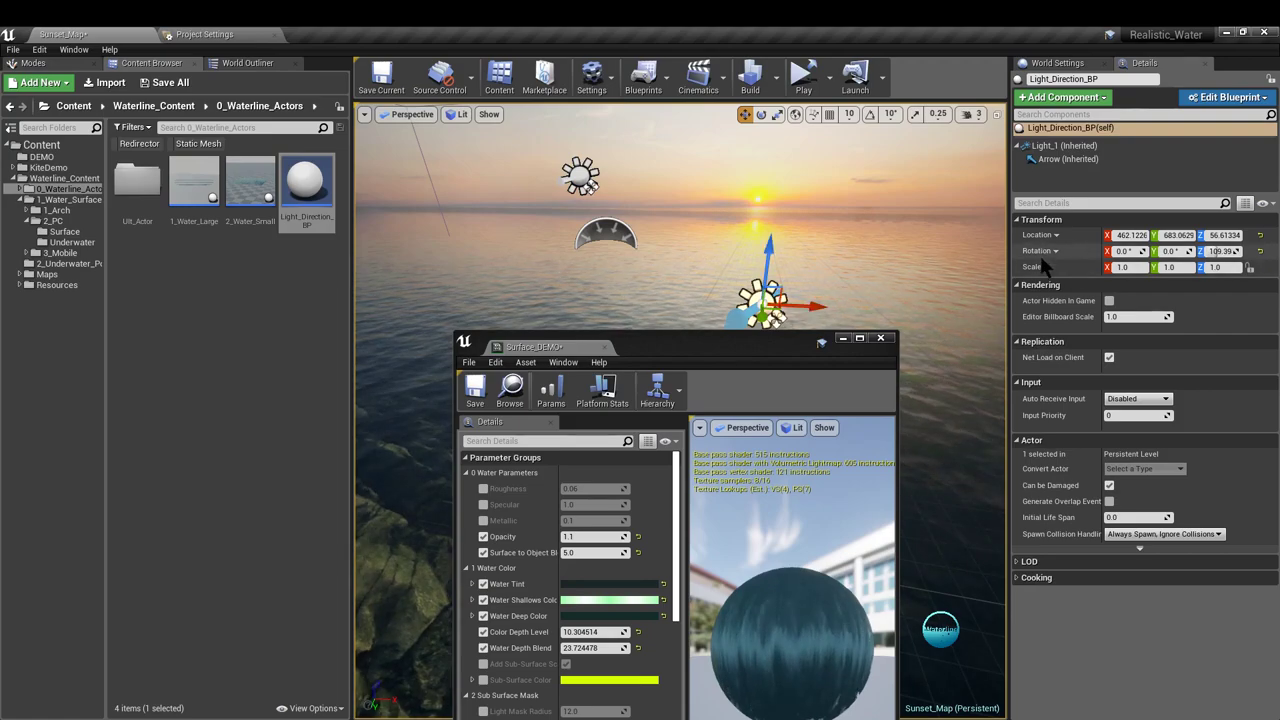
pyautogui.rightClick(1042, 253)
pyautogui.click(1050, 280)
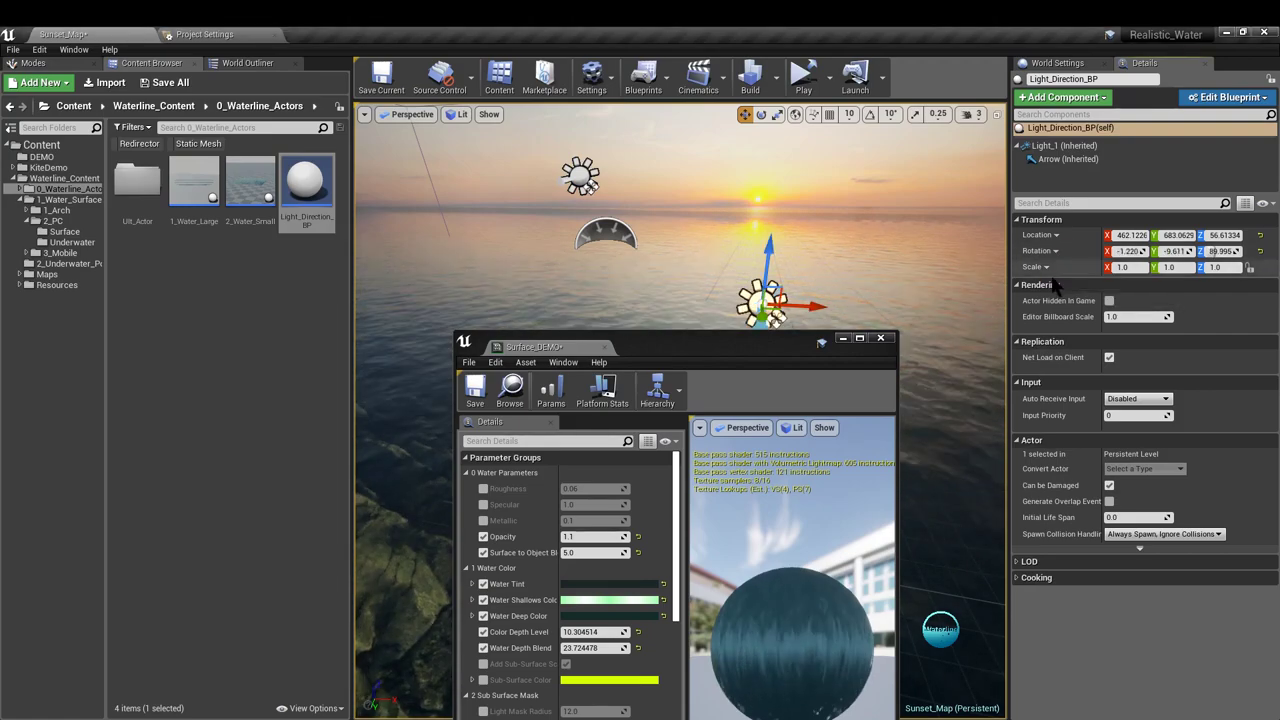
pyautogui.moveTo(755, 355); pyautogui.dragTo(1209, 280)
pyautogui.moveTo(800, 432)
pyautogui.mouseDown(button='right')
pyautogui.moveTo(840, 510)
pyautogui.moveTo(840, 365)
pyautogui.moveTo(815, 425)
pyautogui.mouseUp(button='right')
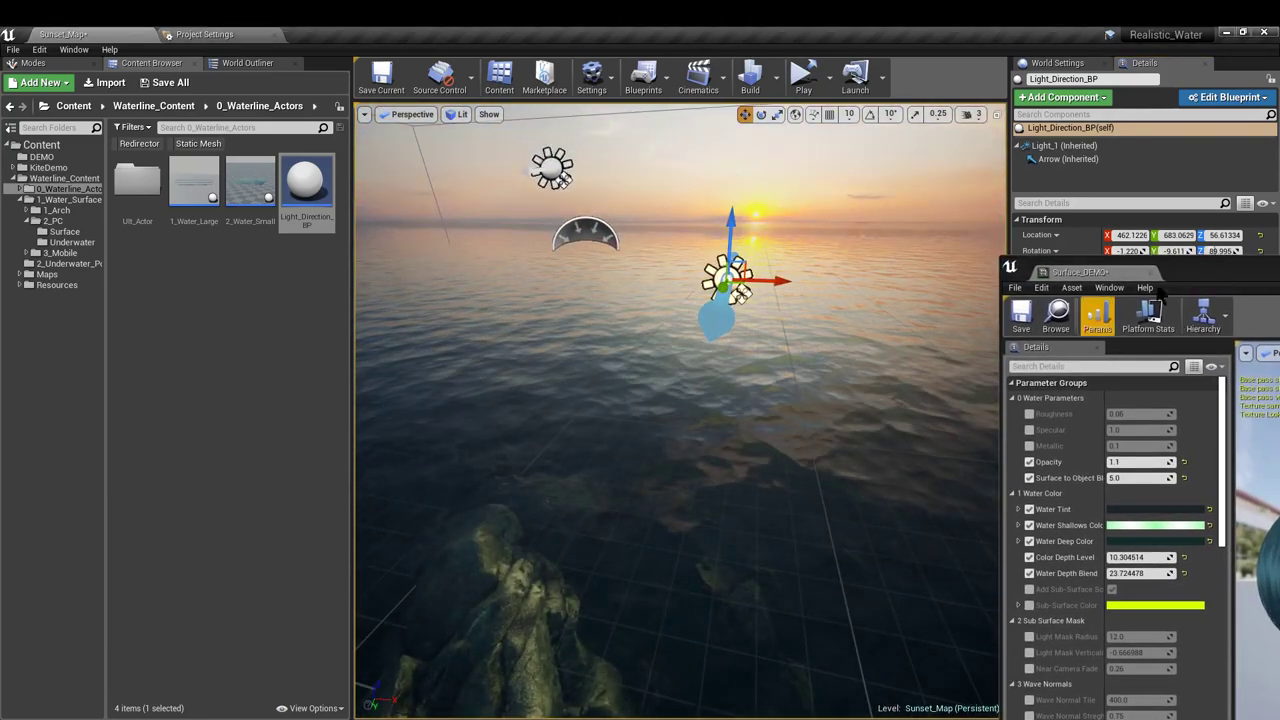
pyautogui.moveTo(1190, 259); pyautogui.dragTo(1190, 31)
# Enable the Sub-Surface Color parameter of Surface_DEMO and check the water around the light direction arrow
pyautogui.moveTo(798, 283); pyautogui.dragTo(818, 336, button='right')
pyautogui.moveTo(706, 234); pyautogui.dragTo(806, 216, button='right')
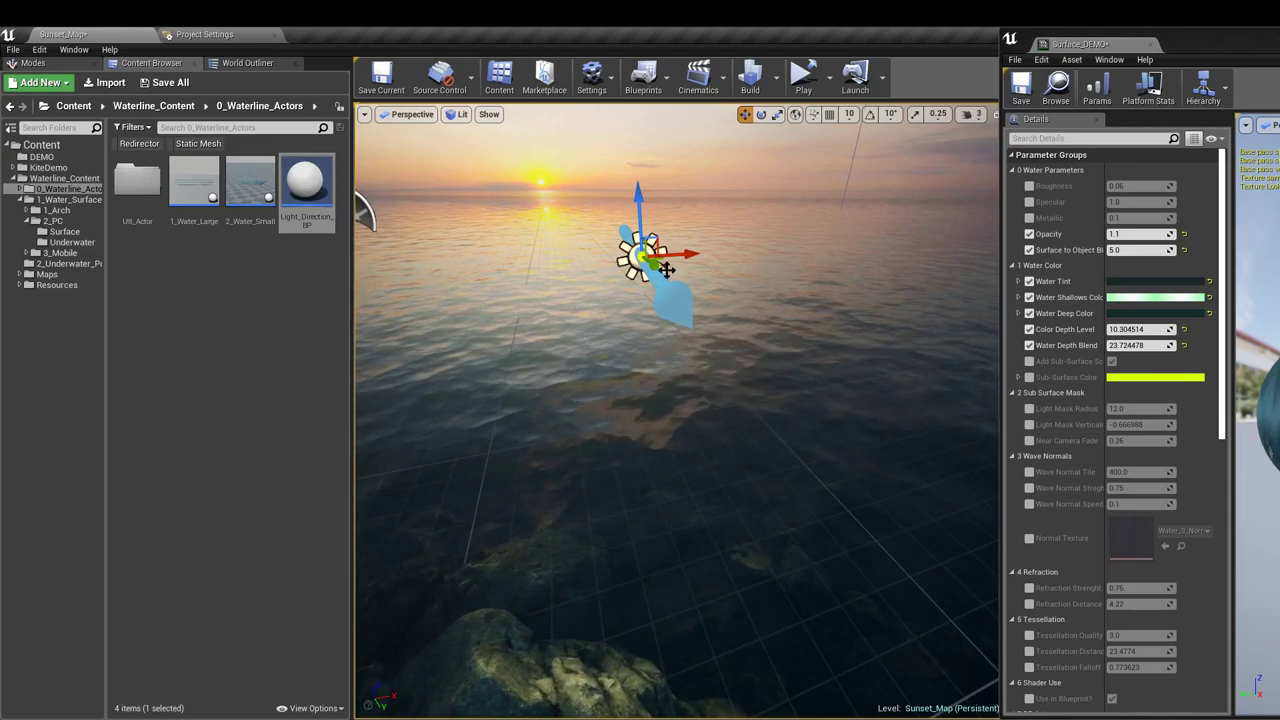
pyautogui.moveTo(586, 226); pyautogui.dragTo(546, 220, button='right')
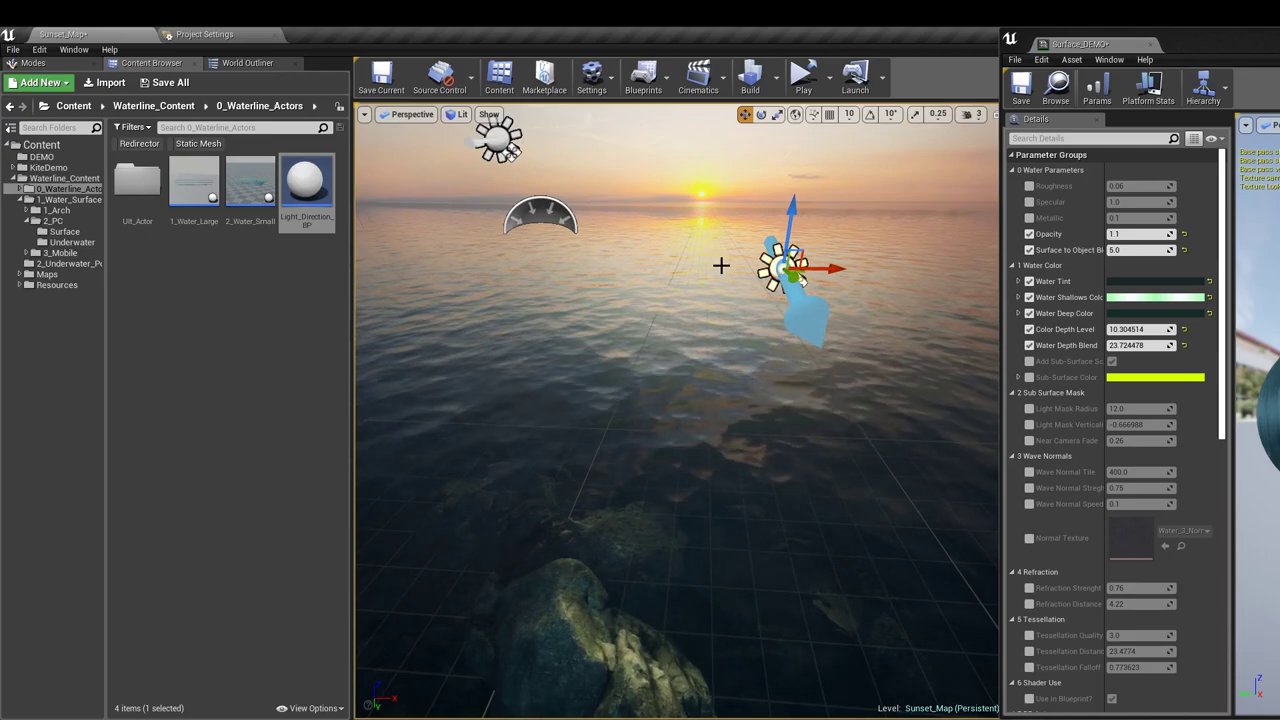
pyautogui.moveTo(742, 284); pyautogui.dragTo(790, 280, button='right')
pyautogui.moveTo(732, 218); pyautogui.dragTo(710, 242, button='right')
pyautogui.click(1029, 377)
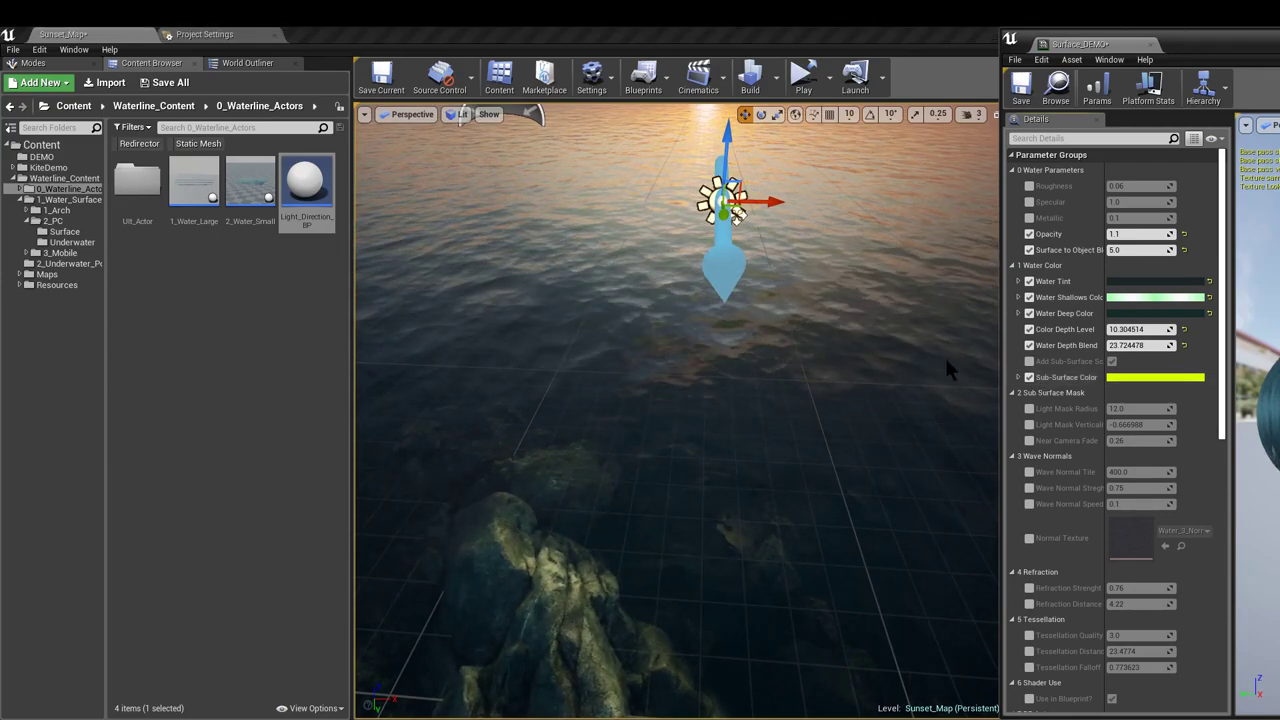
pyautogui.moveTo(903, 352); pyautogui.dragTo(826, 329, button='right')
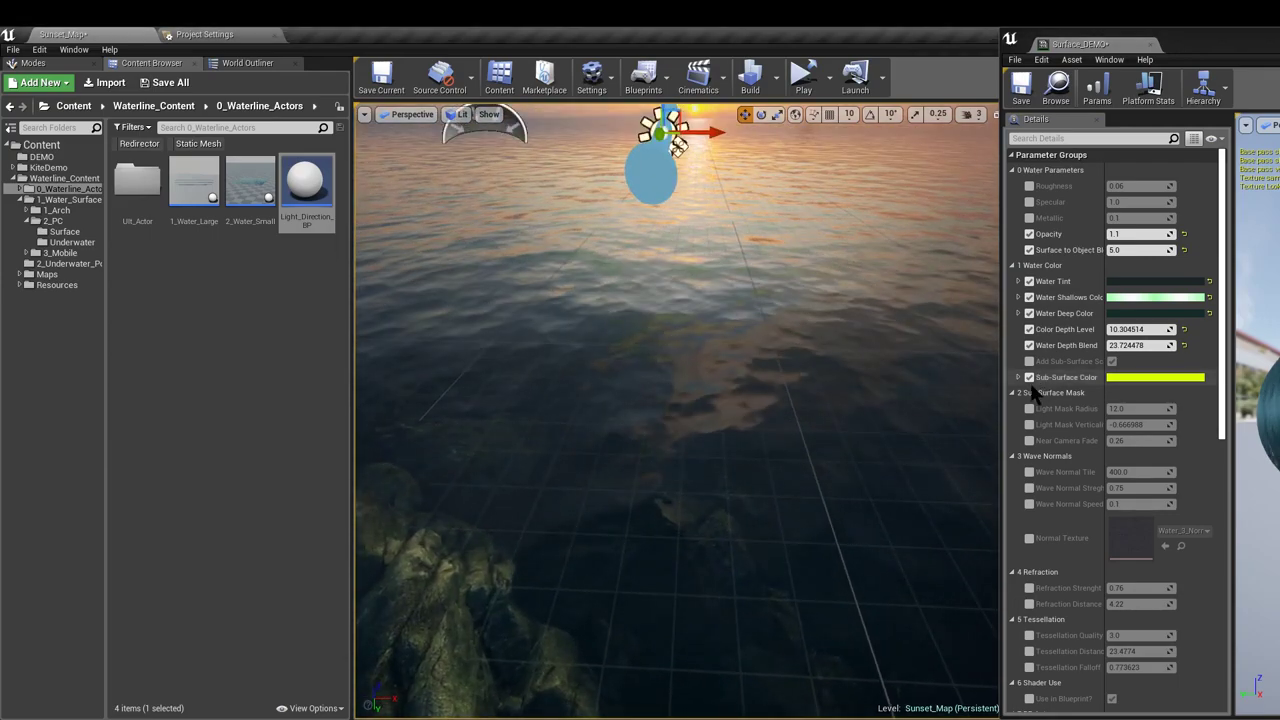
# Set the Sub-Surface Color to pure red with value 5.0 and accept it to expose the affected waves
pyautogui.click(1136, 378)
pyautogui.moveTo(962, 449); pyautogui.dragTo(990, 476)
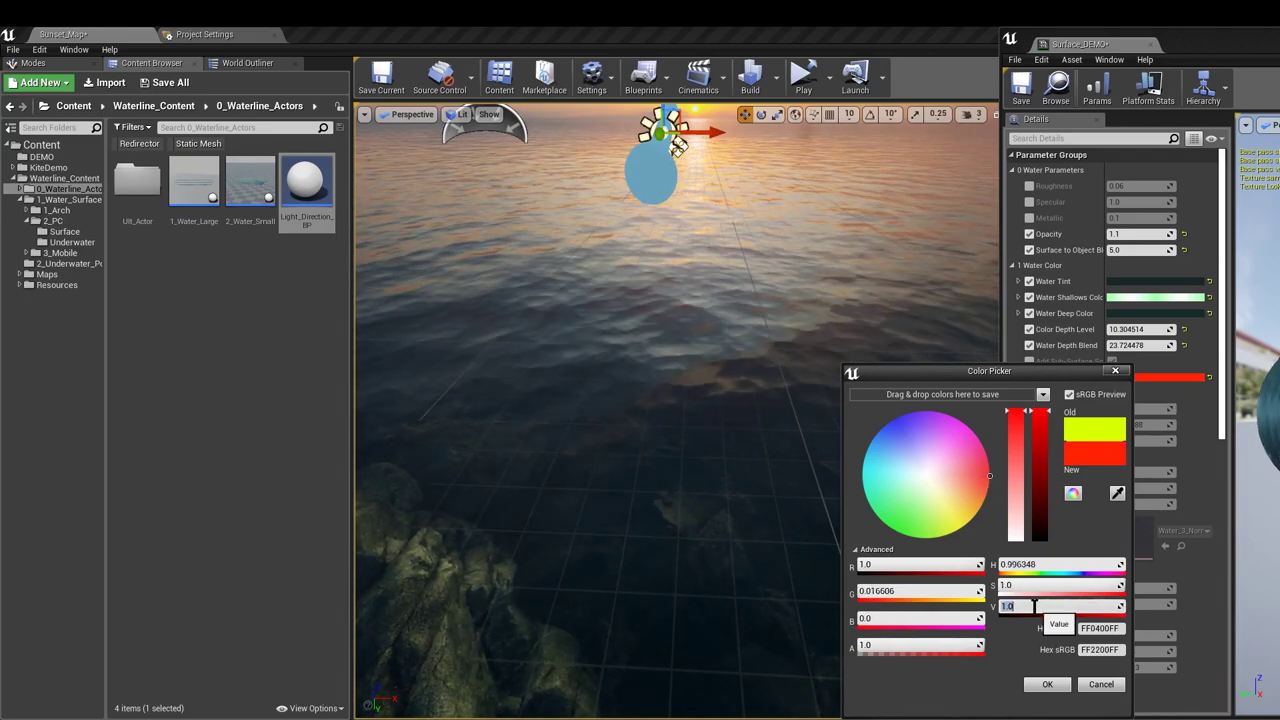
pyautogui.press('Return')
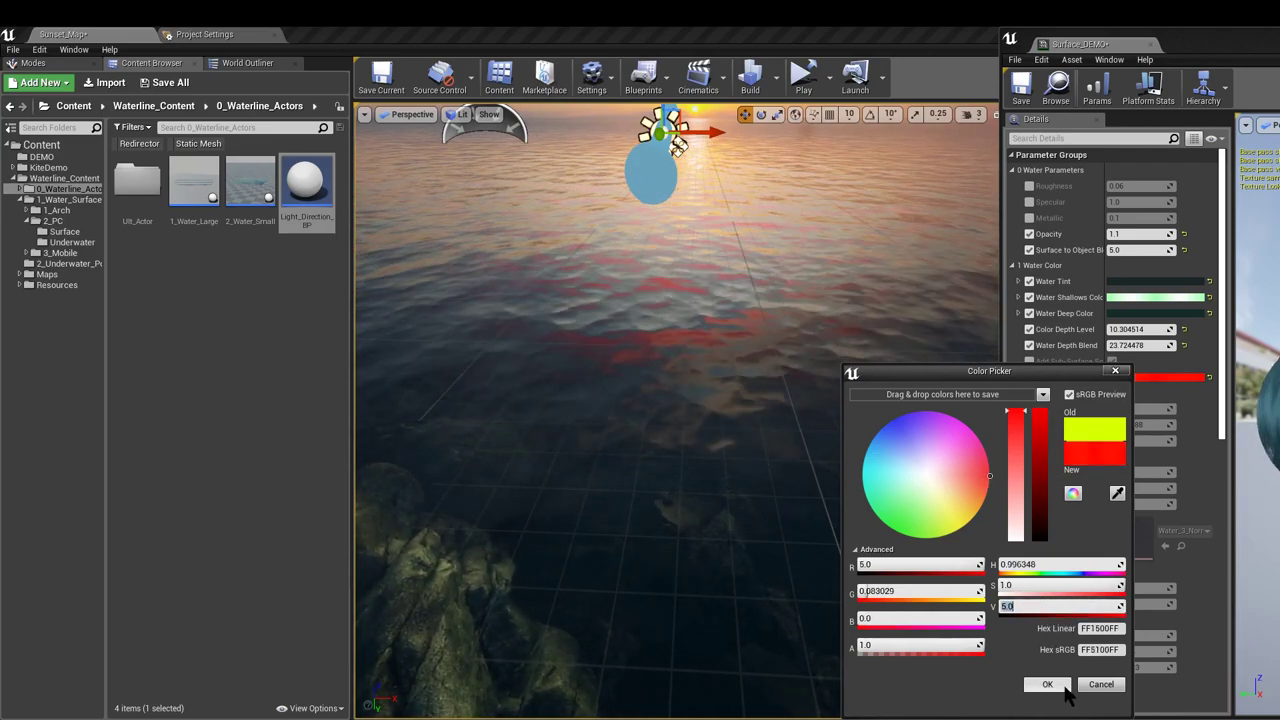
pyautogui.click(1050, 685)
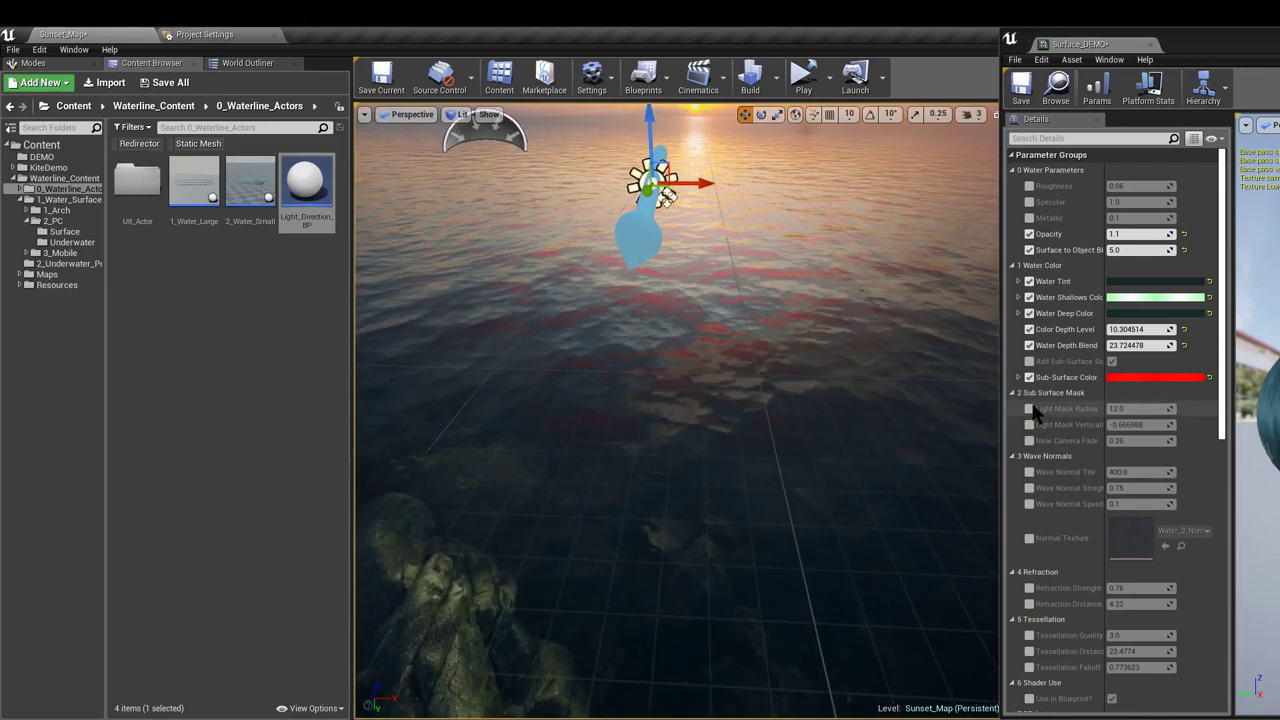
# Enable the Light Mask Radius, Light Mask Vertical and Near Camera Fade parameters under Sub Surface Mask
pyautogui.click(1029, 409)
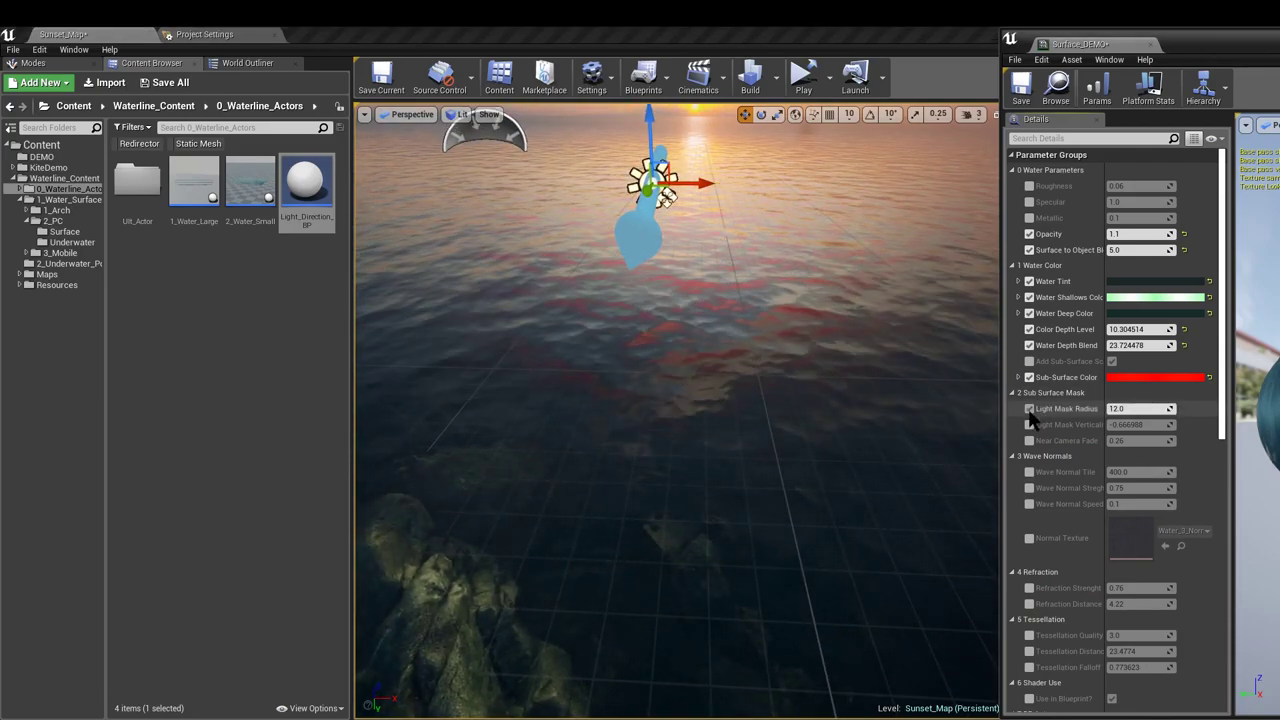
pyautogui.click(1029, 425)
pyautogui.click(1029, 441)
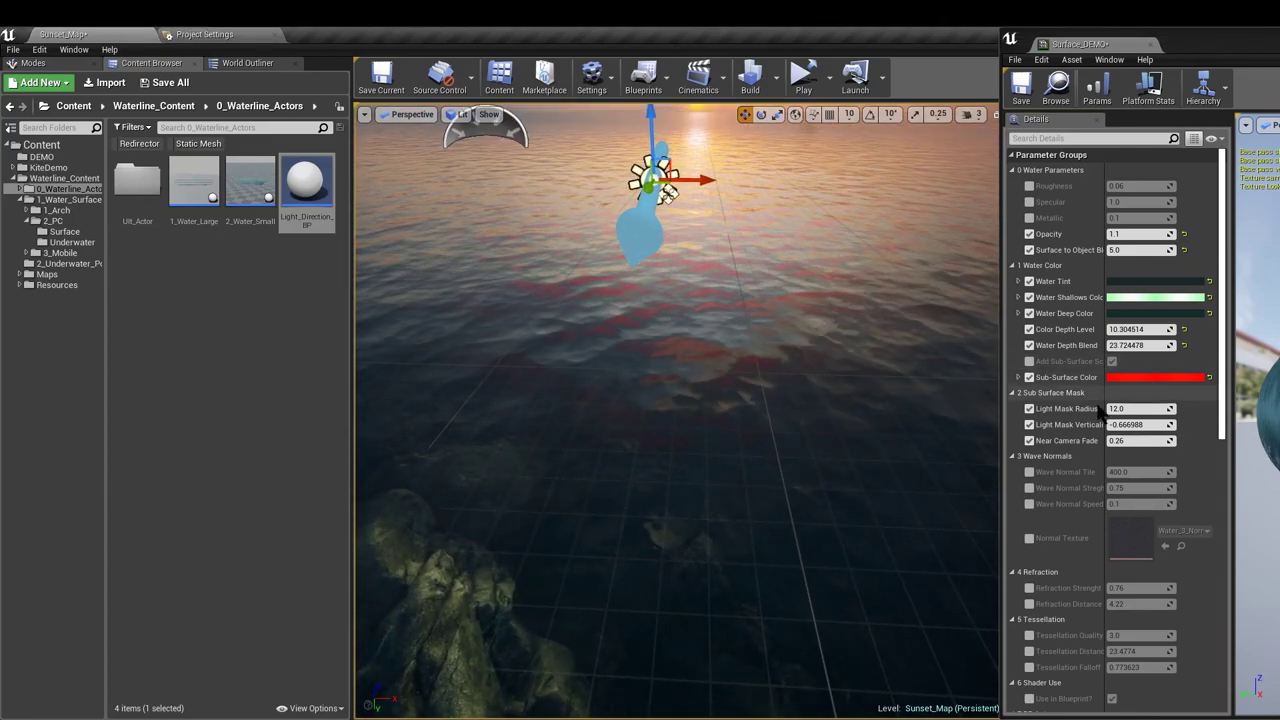
# Try lower Light Mask Radius values down to about 3.14 while inspecting the red spread, and reset the parameter to its default
pyautogui.moveTo(1140, 409)
pyautogui.mouseDown()
pyautogui.moveTo(1165, 409)
pyautogui.moveTo(1138, 409)
pyautogui.moveTo(1151, 407)
pyautogui.mouseUp()
pyautogui.moveTo(560, 246); pyautogui.dragTo(385, 200, button='right')
pyautogui.moveTo(560, 246)
pyautogui.mouseDown(button='right')
pyautogui.moveTo(574, 242)
pyautogui.moveTo(543, 245)
pyautogui.mouseUp(button='right')
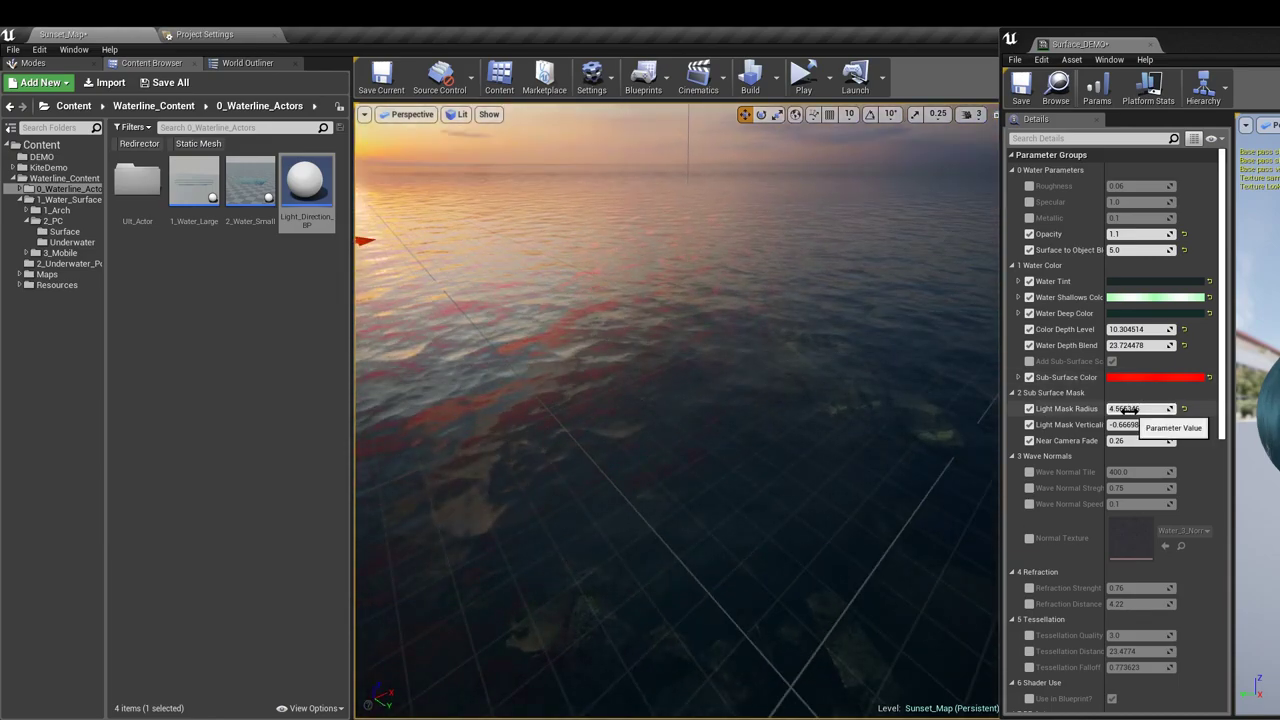
pyautogui.moveTo(1129, 411); pyautogui.dragTo(1115, 411)
pyautogui.moveTo(880, 380); pyautogui.dragTo(590, 340, button='right')
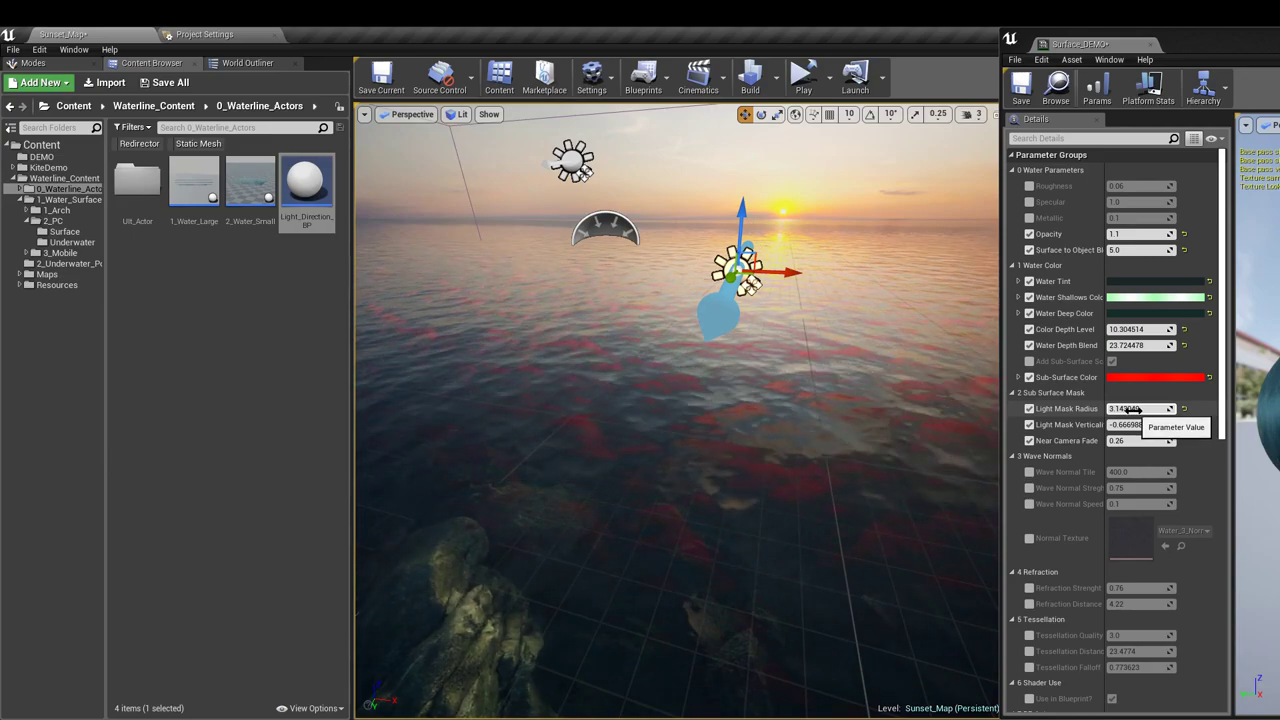
pyautogui.moveTo(1131, 409); pyautogui.dragTo(1126, 409)
pyautogui.click(1184, 409)
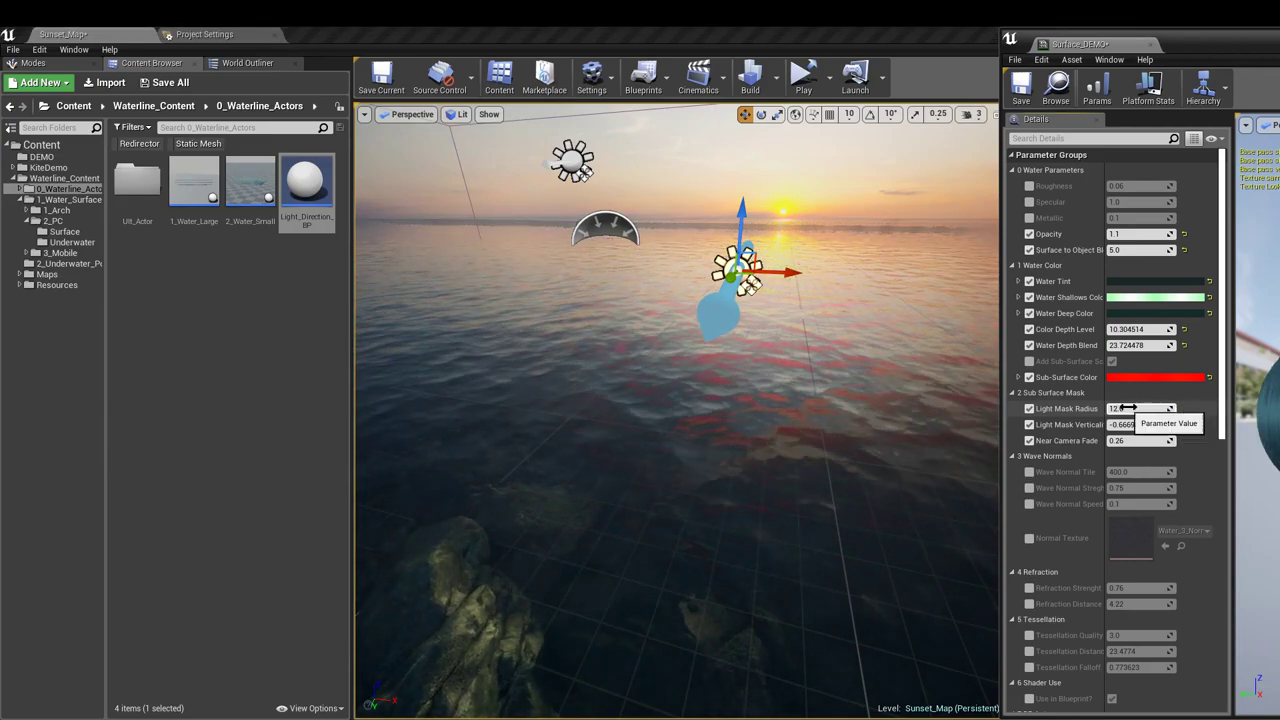
# Lower the Light Mask Radius to about 6.53 and check the water toward the sun
pyautogui.moveTo(1135, 408); pyautogui.dragTo(1128, 408)
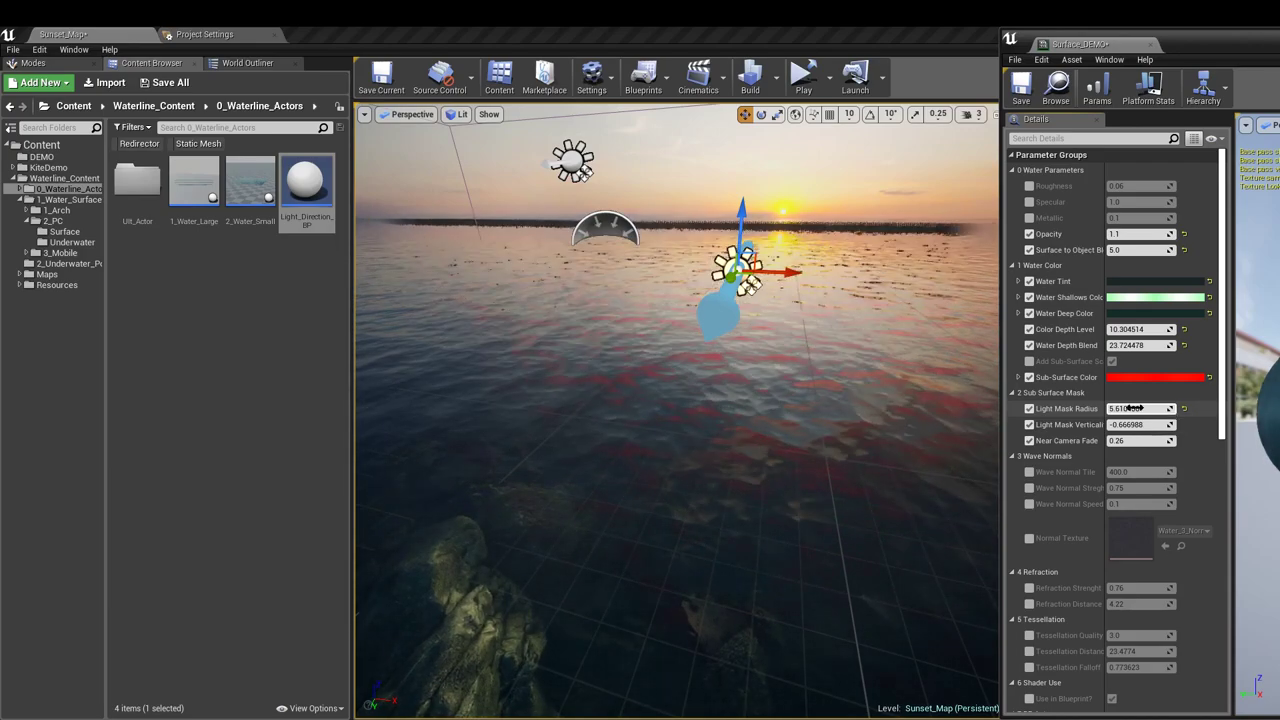
pyautogui.moveTo(1141, 408); pyautogui.dragTo(1137, 411)
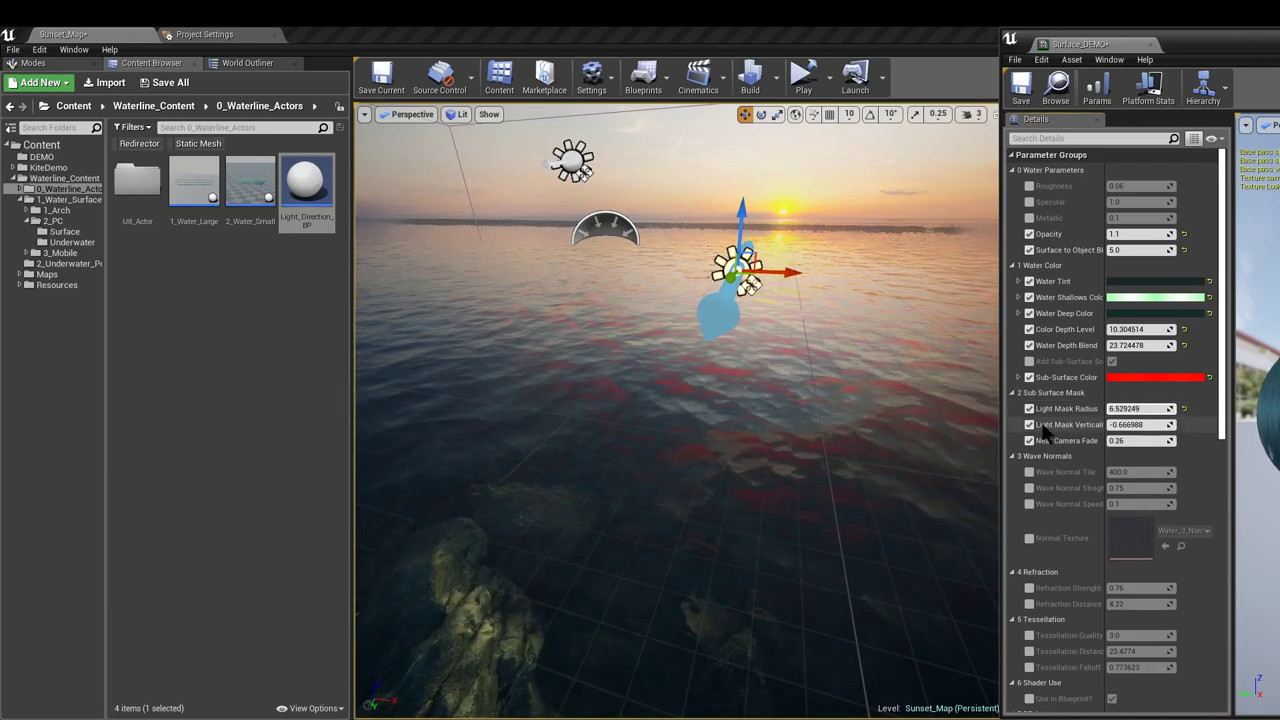
pyautogui.moveTo(873, 422); pyautogui.dragTo(950, 420, button='right')
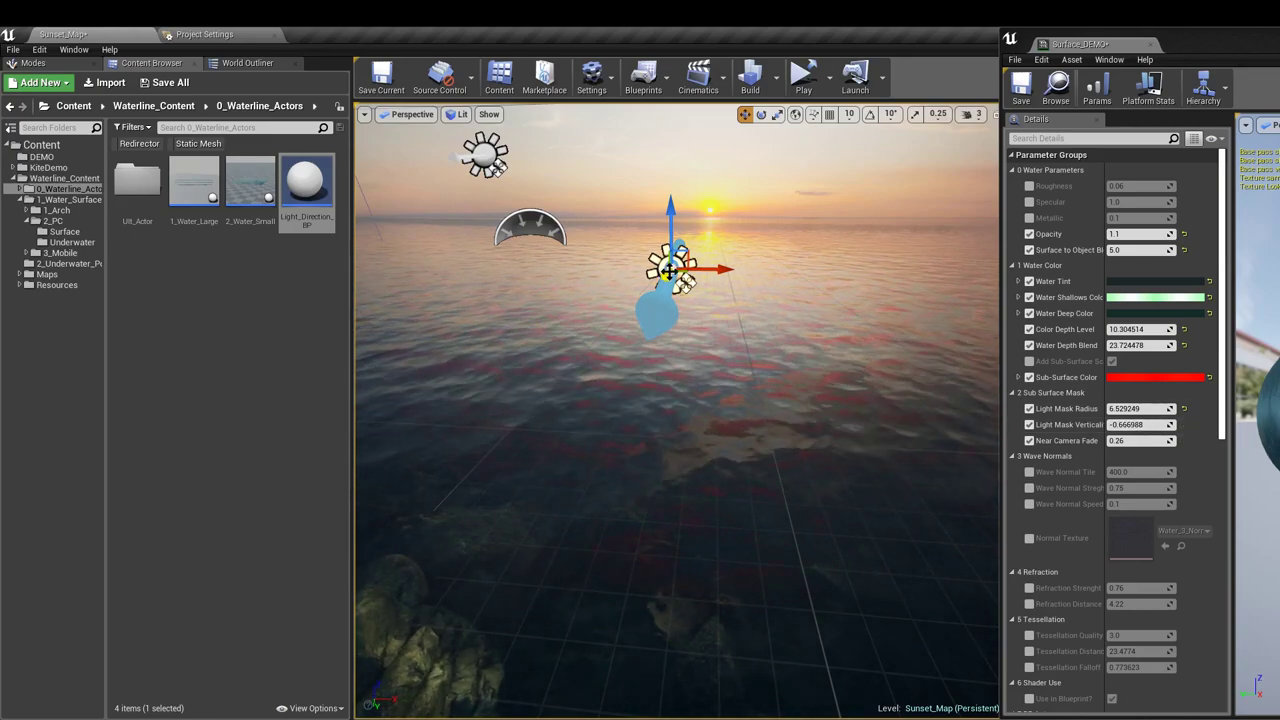
# Adjust the vertical light mask offset to about -0.58 to shift the red sub-surface area
pyautogui.moveTo(1138, 424); pyautogui.dragTo(1140, 428)
pyautogui.press('Return')
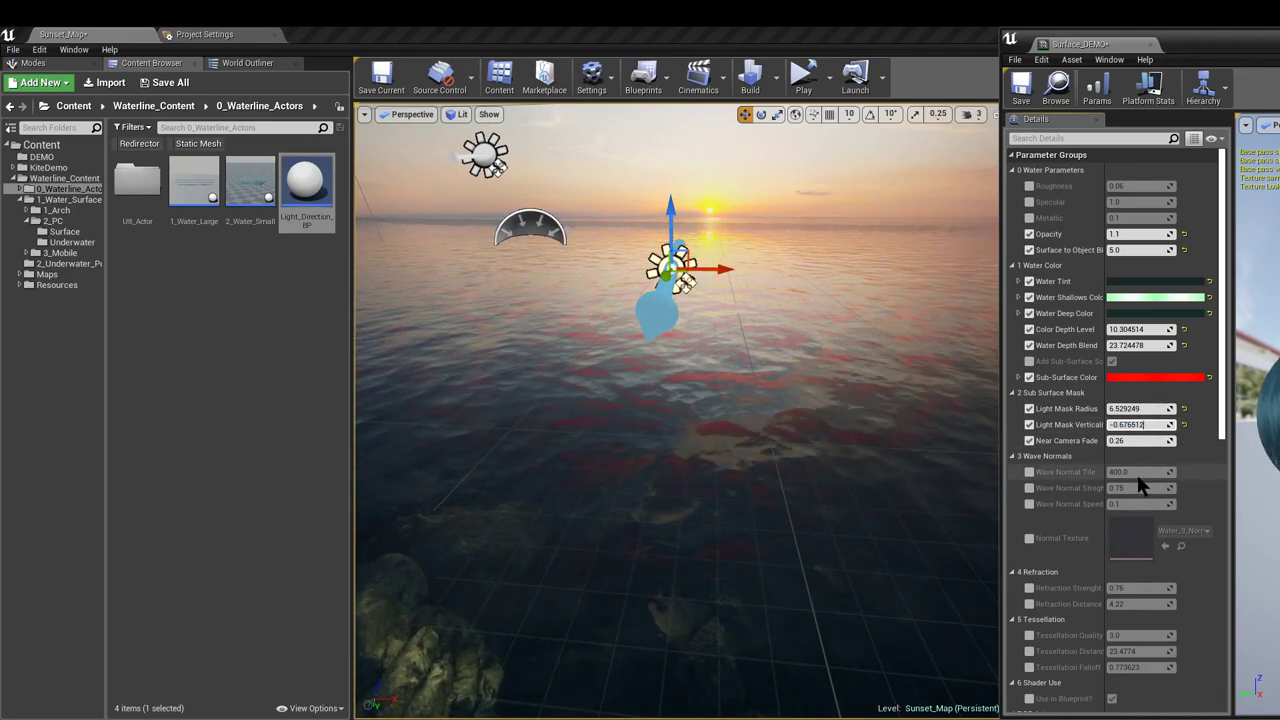
pyautogui.moveTo(1133, 424); pyautogui.dragTo(1133, 424)
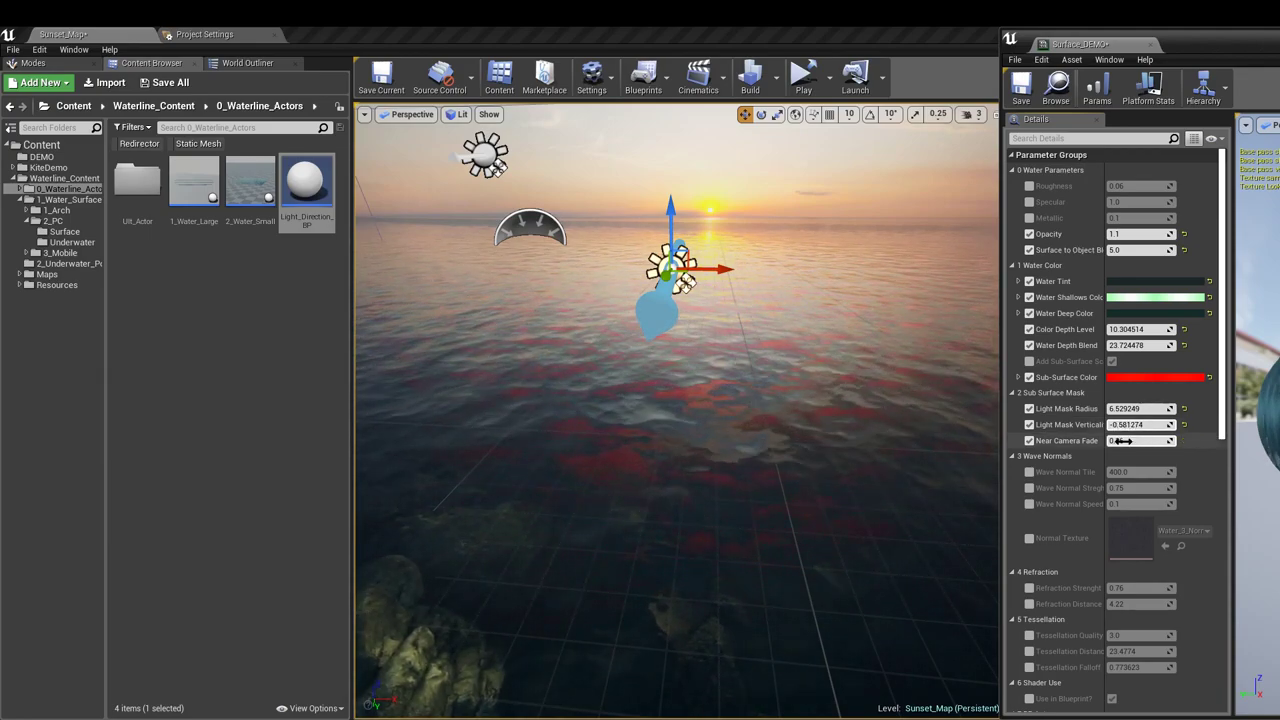
# Try Near Camera Fade values between about 0.25 and 0.32 close to the water surface, and reset it to its default
pyautogui.moveTo(900, 400); pyautogui.dragTo(900, 396, button='right')
pyautogui.press('w')
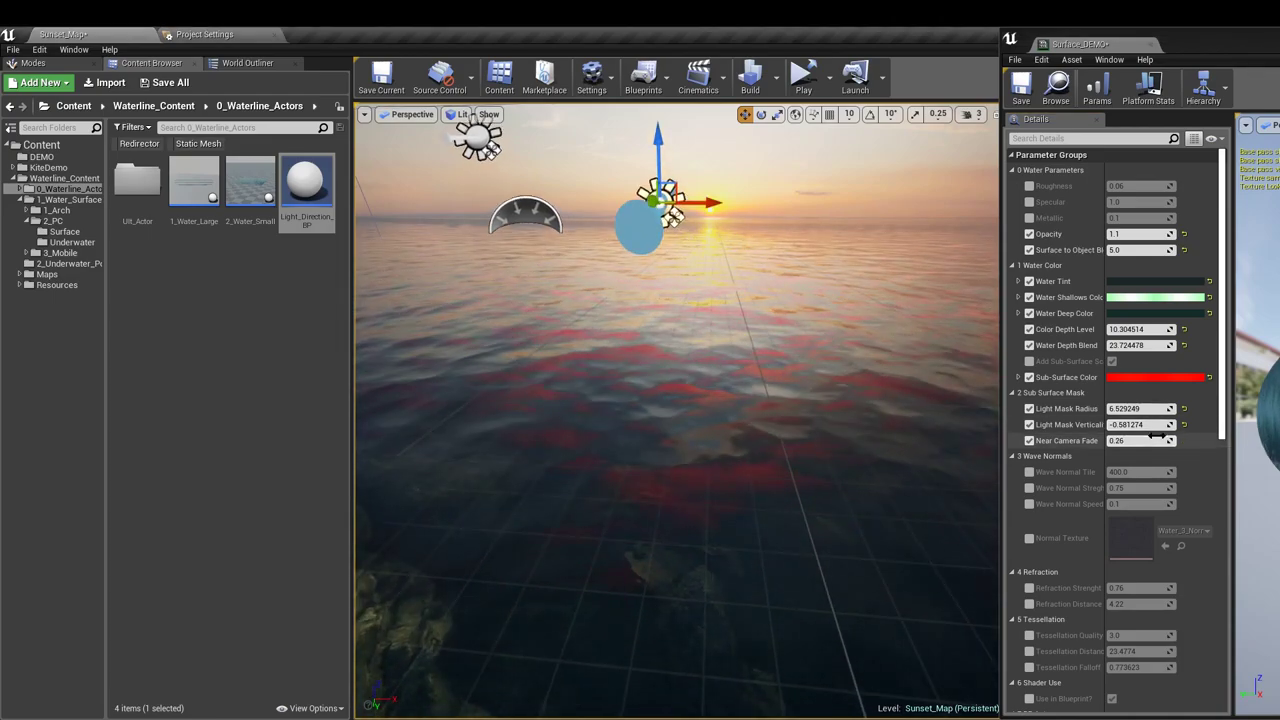
pyautogui.moveTo(1140, 441)
pyautogui.mouseDown()
pyautogui.moveTo(1125, 441)
pyautogui.moveTo(1144, 441)
pyautogui.mouseUp()
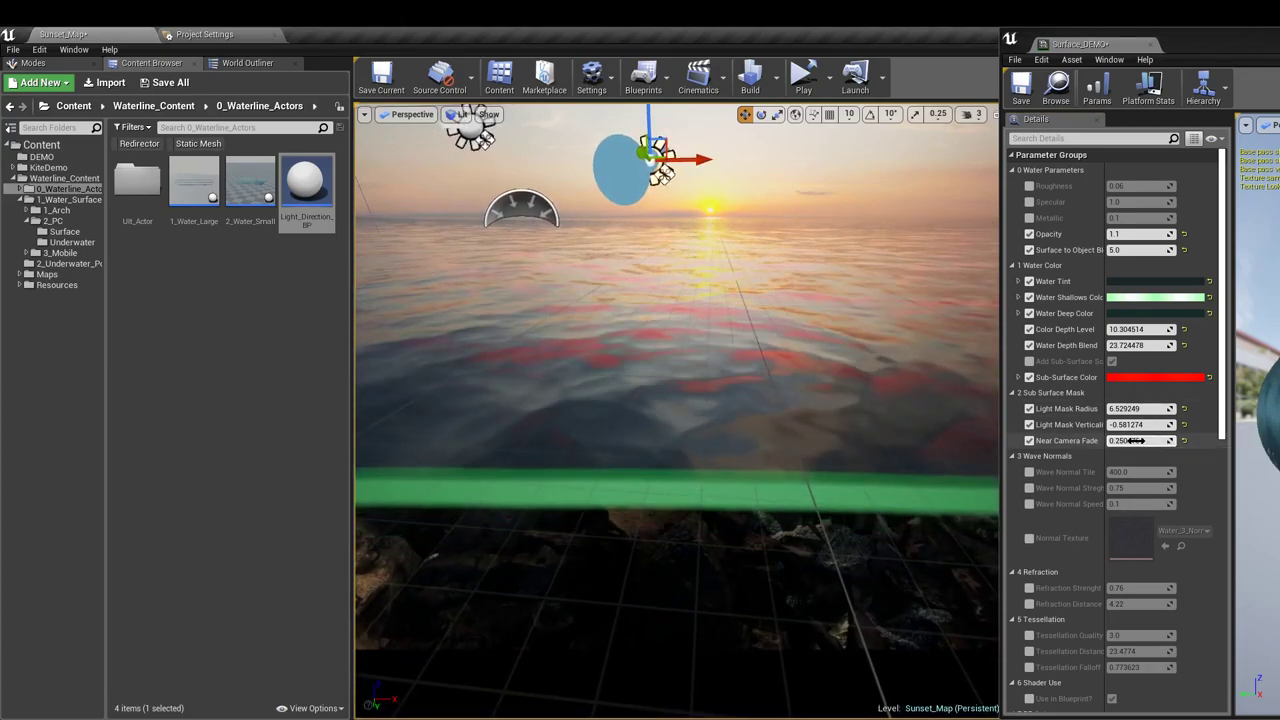
pyautogui.moveTo(1135, 441); pyautogui.dragTo(1138, 441)
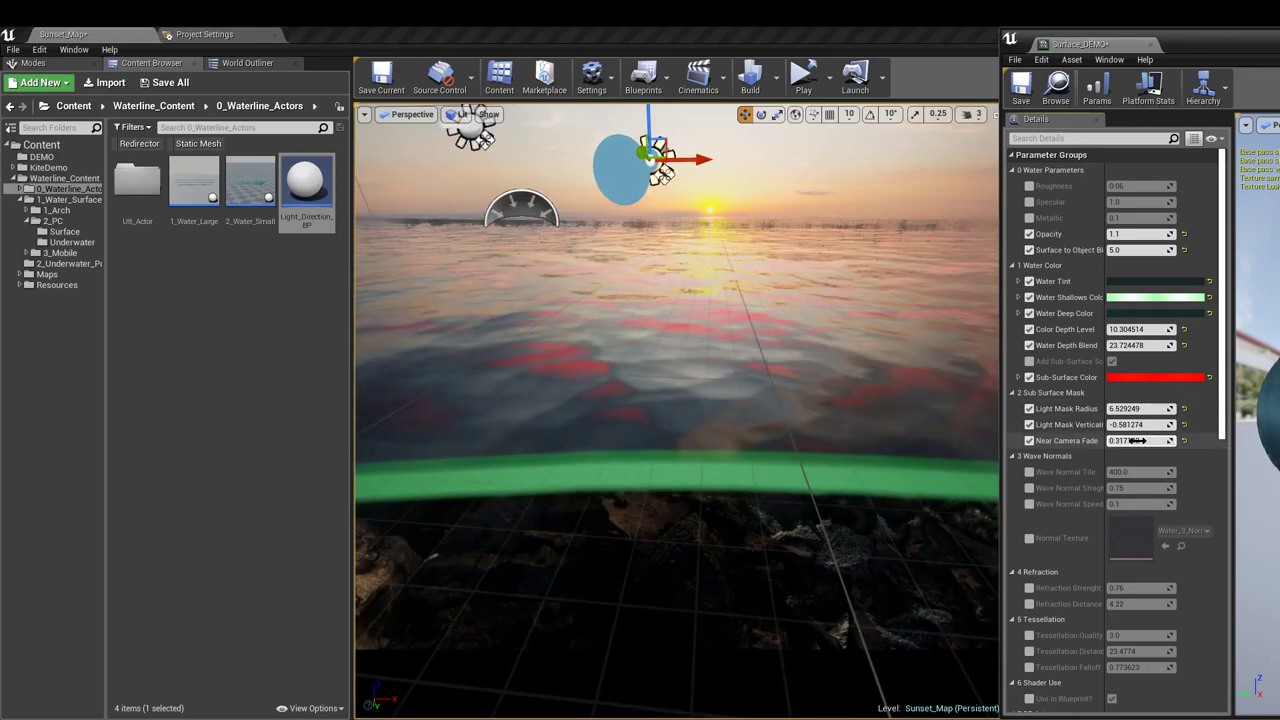
pyautogui.click(1183, 440)
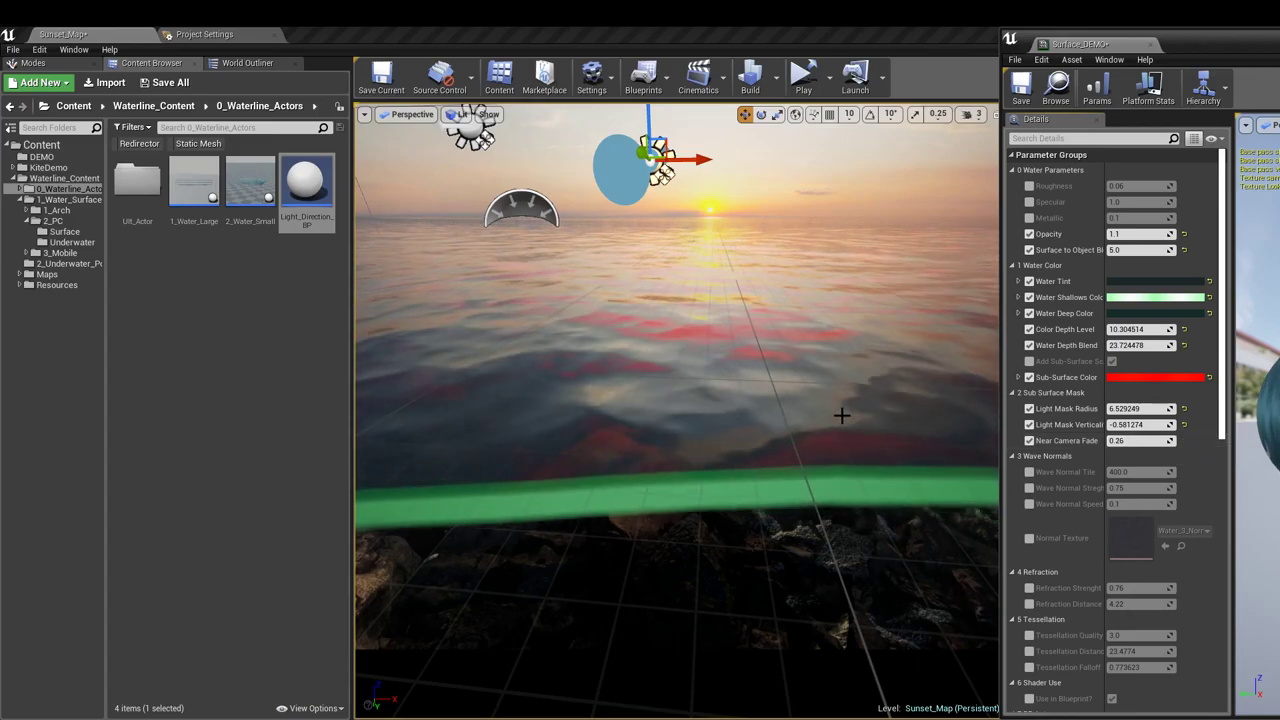
# Change the Sub-Surface Color to a pale green with hue about 141 and saturation about 0.53, comparing nearby teal tints
pyautogui.moveTo(700, 400); pyautogui.dragTo(700, 510, button='right')
pyautogui.moveTo(842, 414)
pyautogui.mouseDown()
pyautogui.moveTo(842, 350)
pyautogui.moveTo(842, 414)
pyautogui.mouseUp()
pyautogui.moveTo(841, 413); pyautogui.dragTo(951, 406, button='right')
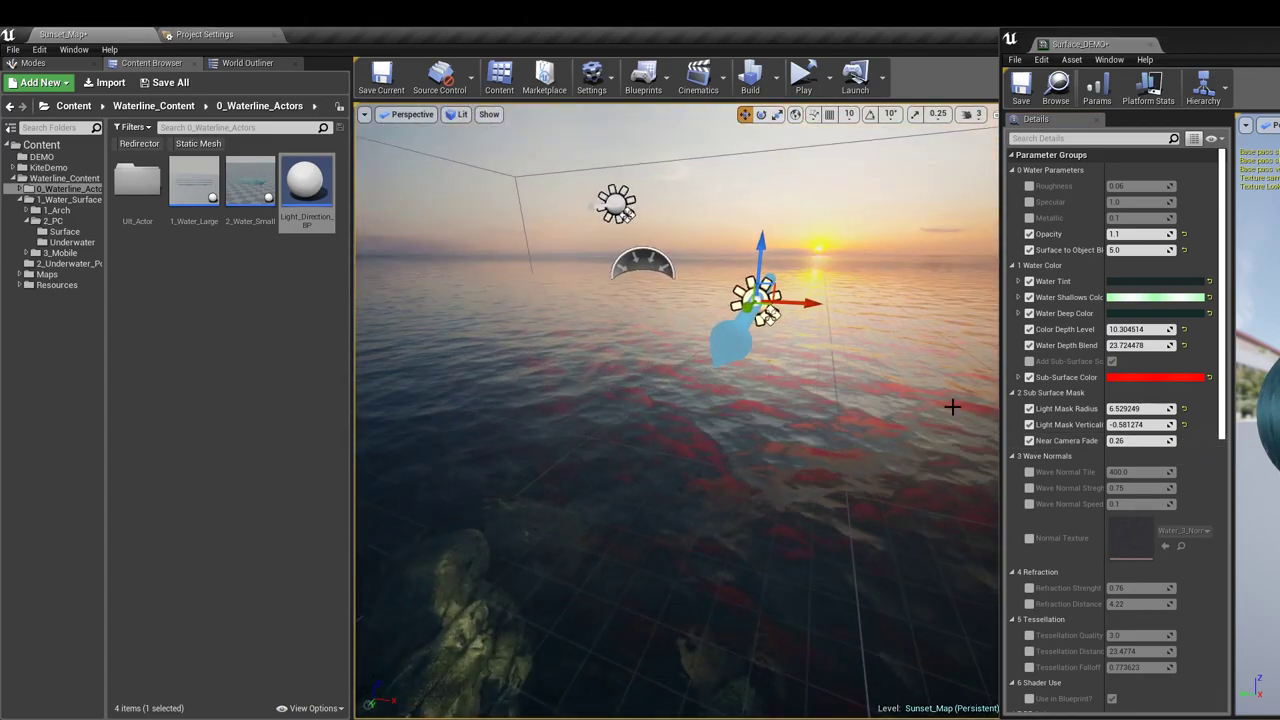
pyautogui.click(1151, 377)
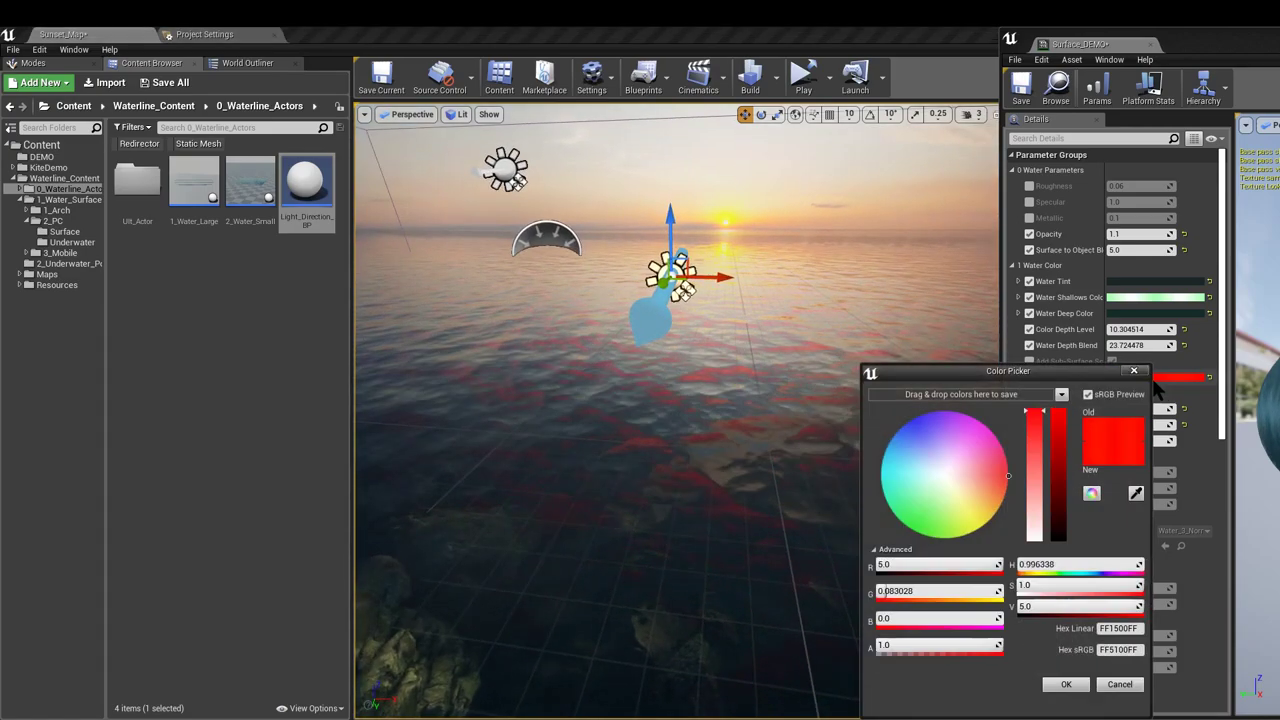
pyautogui.moveTo(921, 465)
pyautogui.mouseDown()
pyautogui.moveTo(906, 486)
pyautogui.moveTo(946, 501)
pyautogui.moveTo(923, 491)
pyautogui.mouseUp()
pyautogui.moveTo(800, 450)
pyautogui.mouseDown(button='right')
pyautogui.moveTo(880, 510)
pyautogui.moveTo(900, 450)
pyautogui.moveTo(880, 493)
pyautogui.mouseUp(button='right')
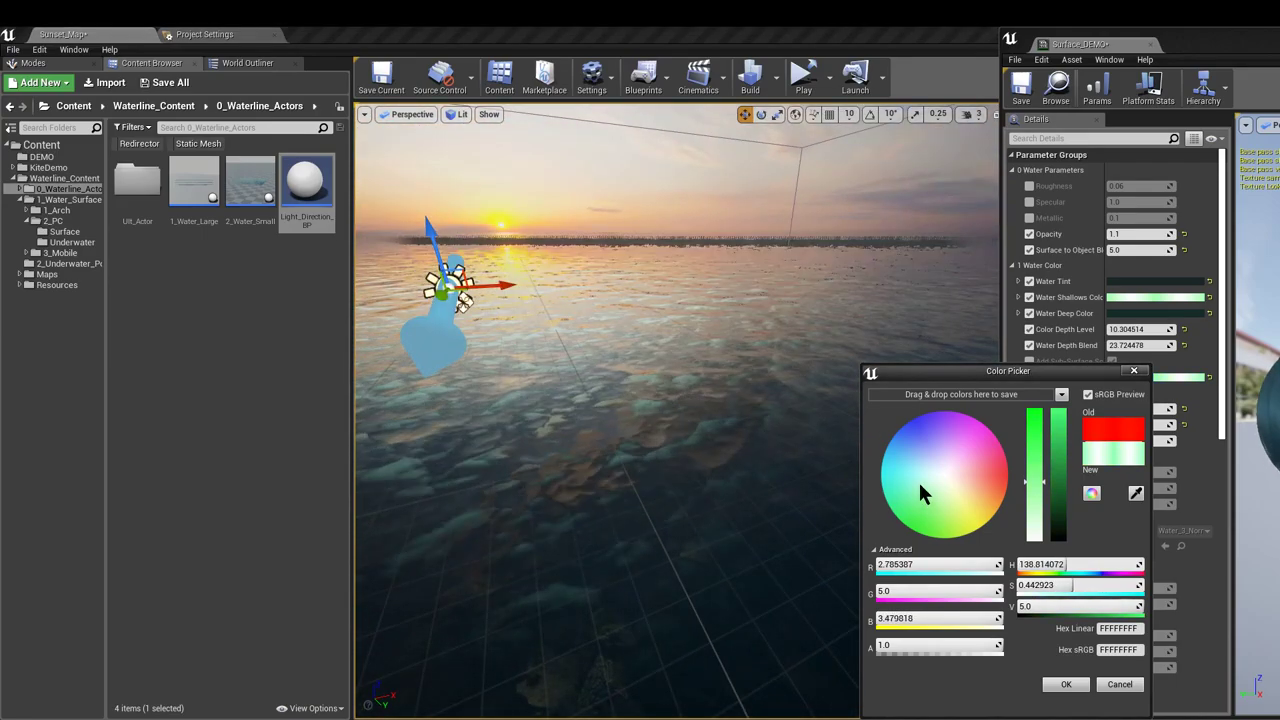
pyautogui.moveTo(922, 493); pyautogui.dragTo(907, 487)
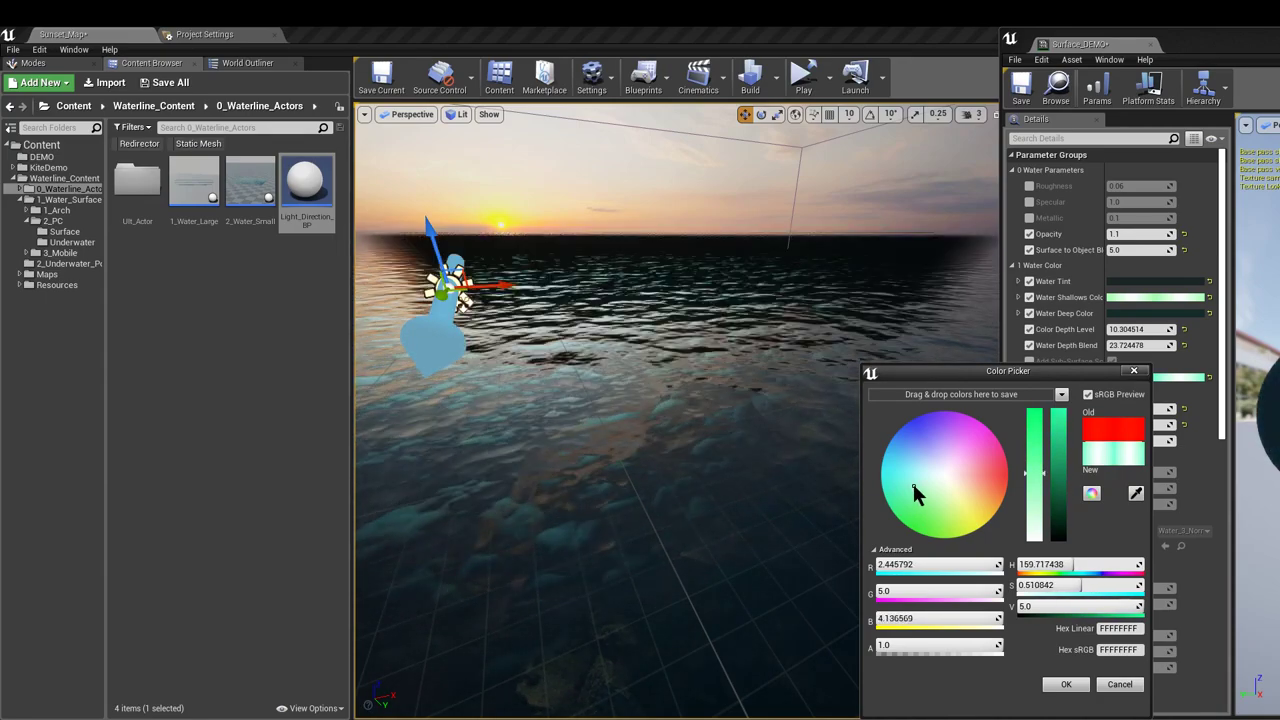
pyautogui.moveTo(914, 486); pyautogui.dragTo(918, 496)
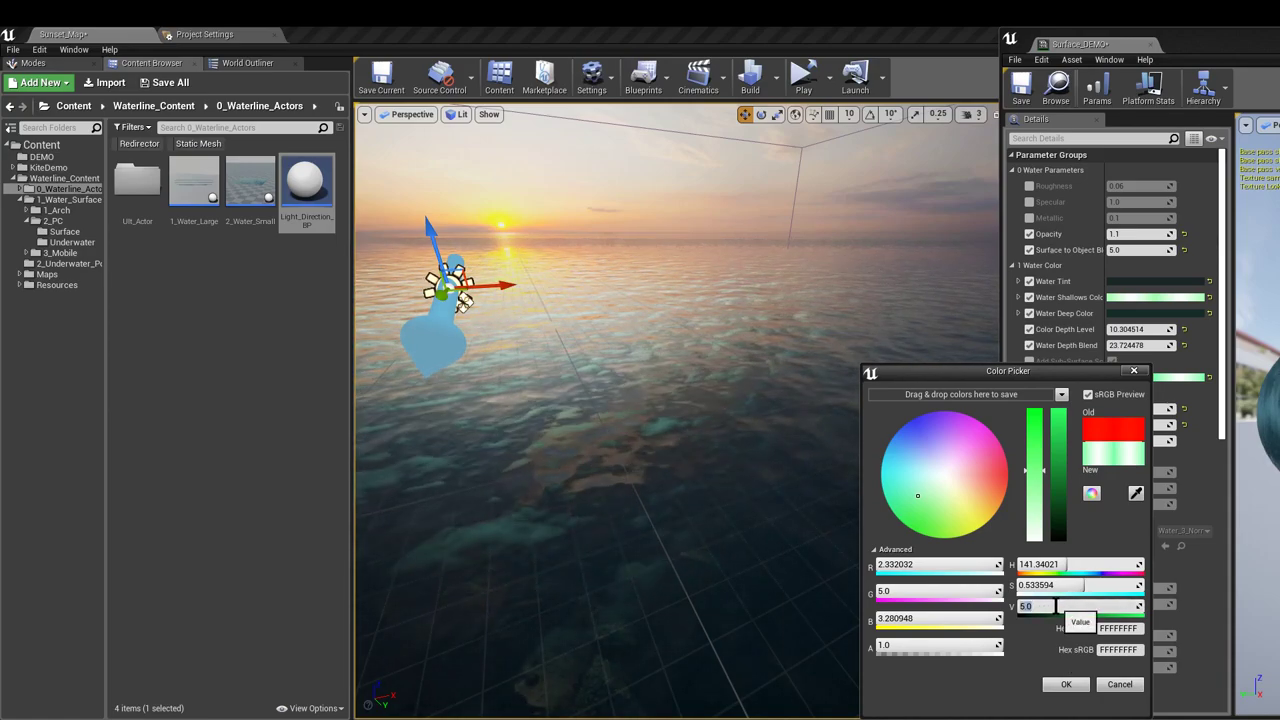
# Reduce the Sub-Surface Color's brightness value, trying 2.0 before setting it to 3.0
pyautogui.write('2.0')
pyautogui.press('Return')
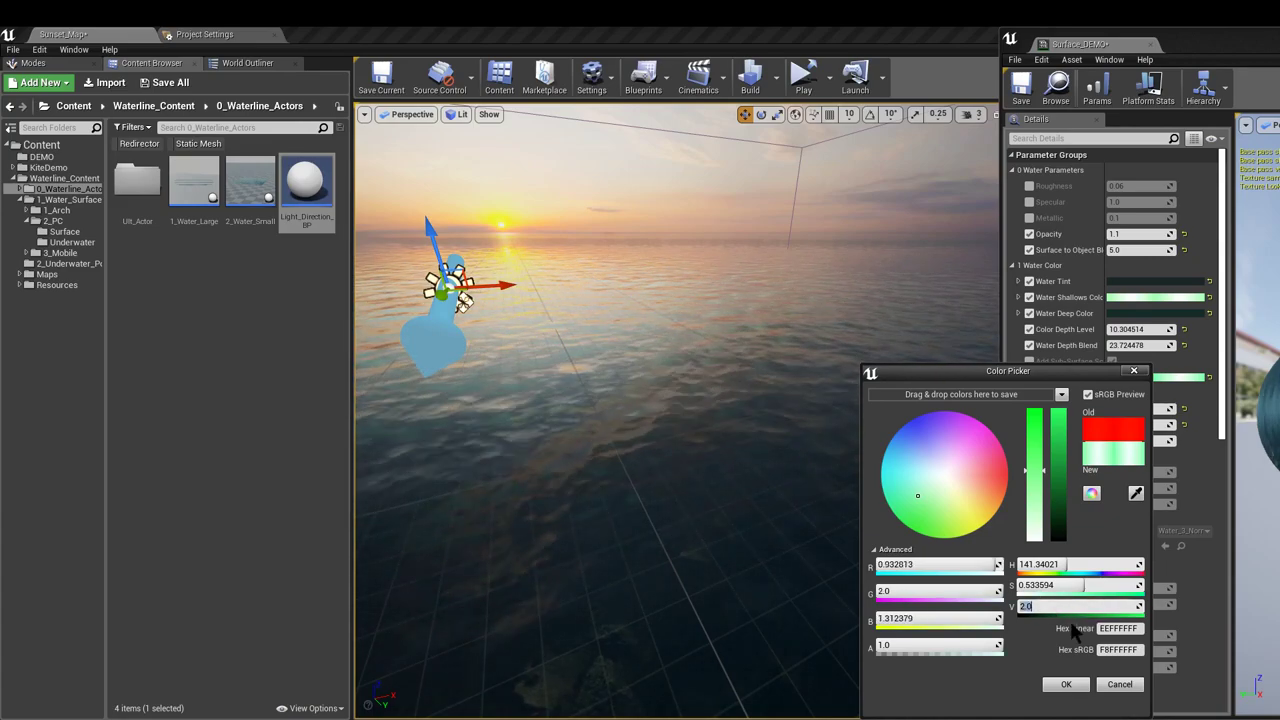
pyautogui.write('3.0')
pyautogui.press('Return')
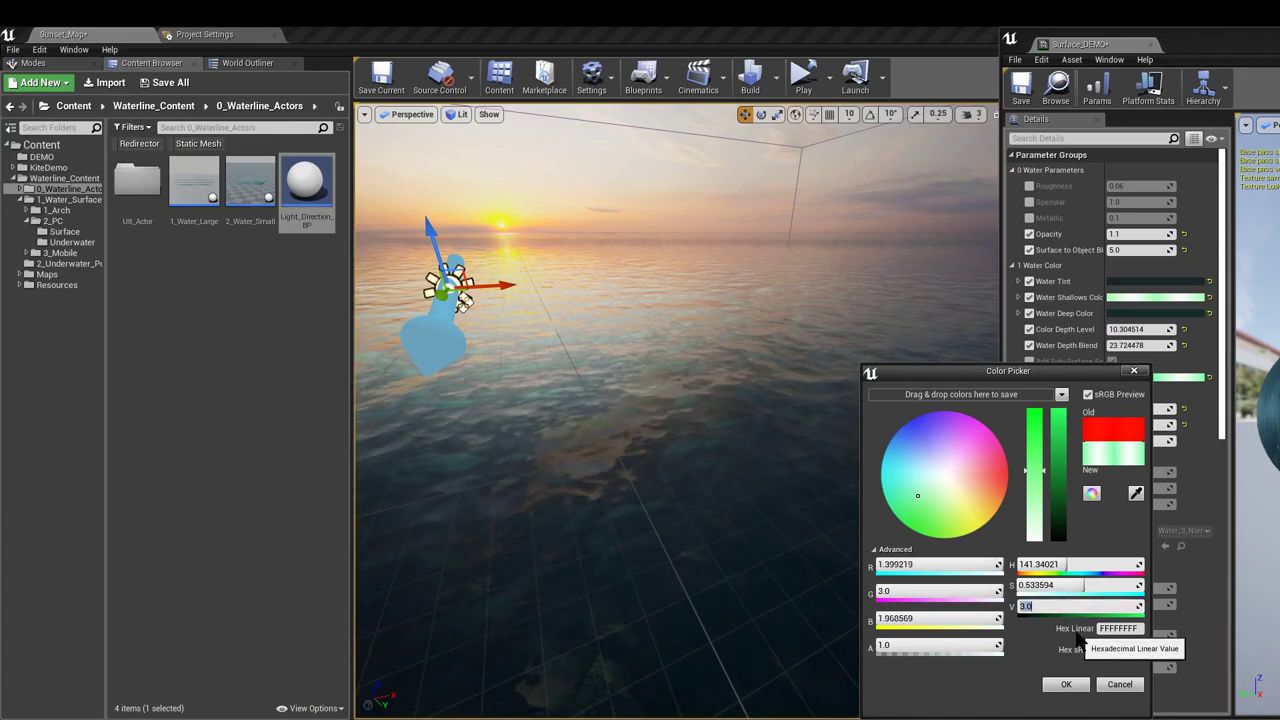
# Set the Sub-Surface Color's brightness value to 2.0 and accept it, and adjust the vertical light mask offset to about -0.49
pyautogui.write('2')
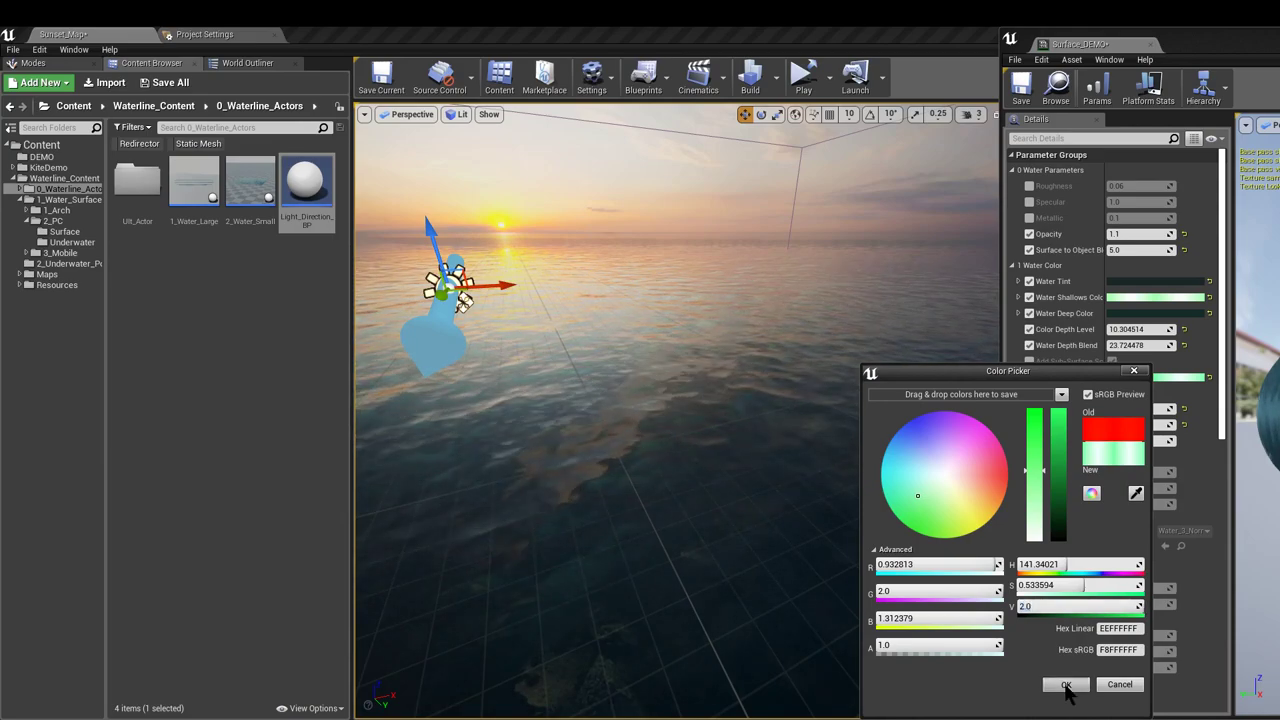
pyautogui.click(1066, 684)
pyautogui.moveTo(1138, 408)
pyautogui.mouseDown()
pyautogui.moveTo(1110, 408)
pyautogui.moveTo(1143, 424)
pyautogui.mouseUp()
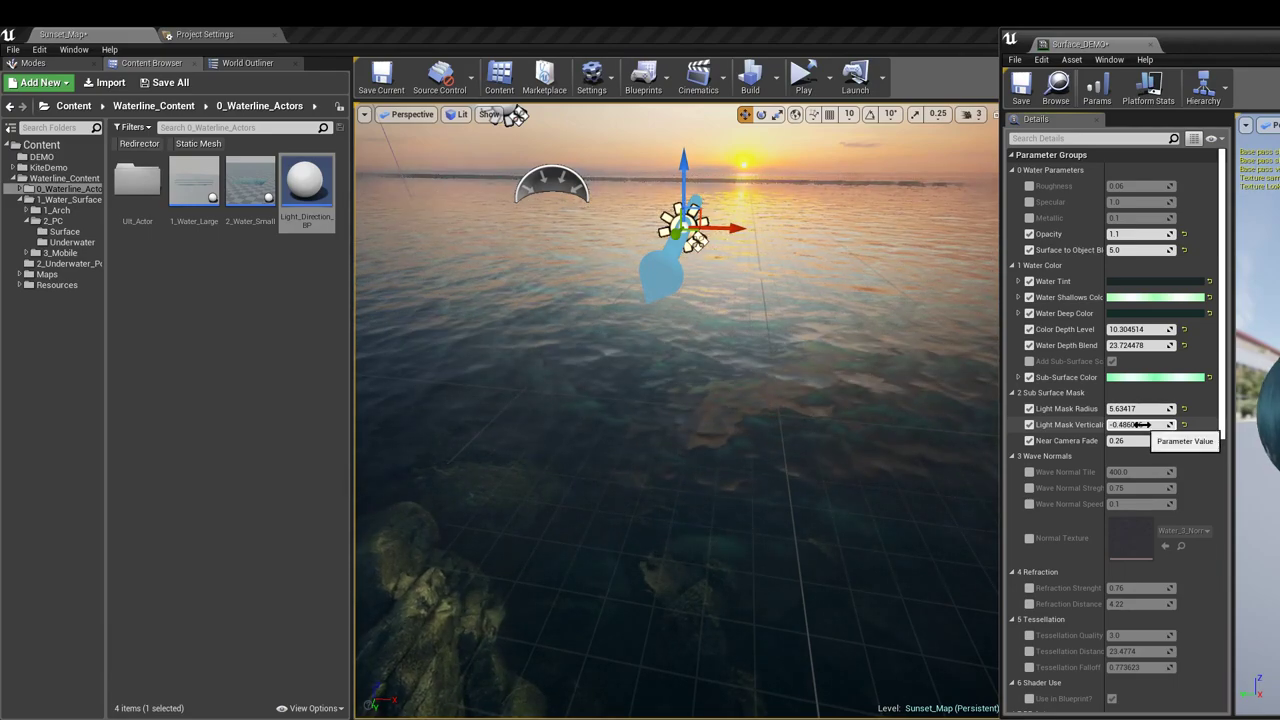
pyautogui.moveTo(850, 420); pyautogui.dragTo(932, 424, button='right')
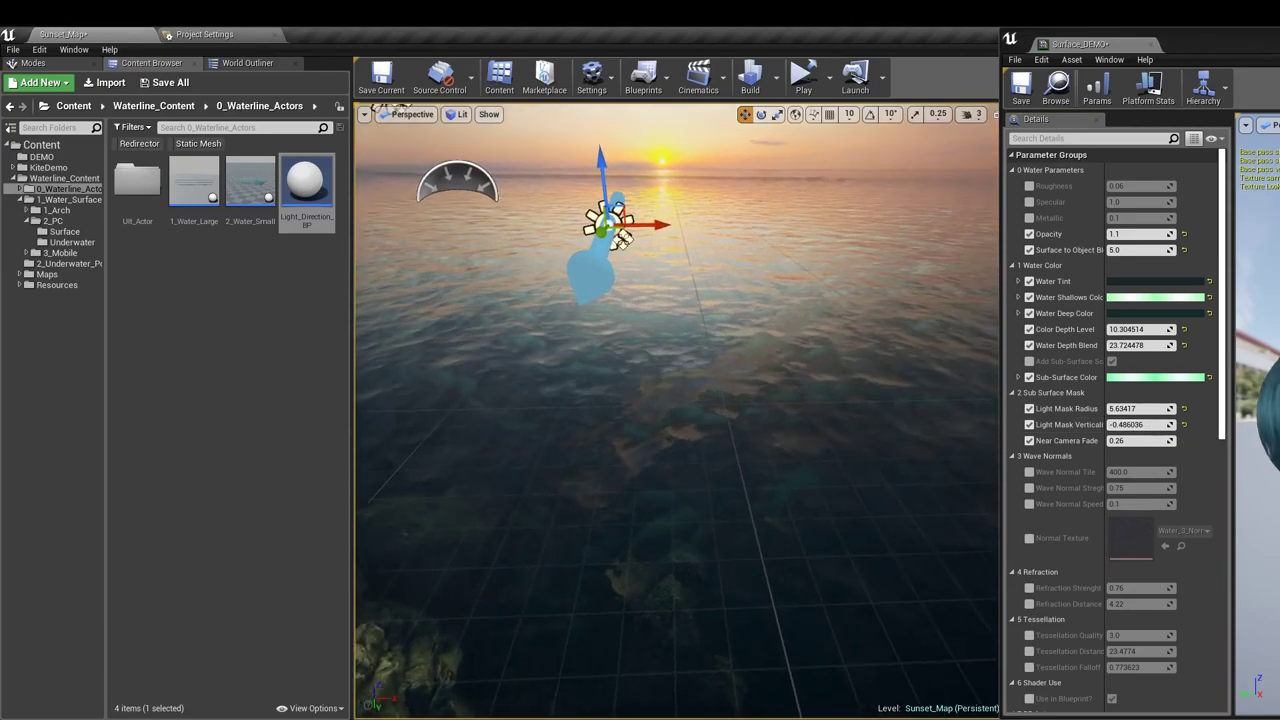
# Enable the Wave Normals overrides for tile, strength, speed and normal texture
pyautogui.click(1029, 472)
pyautogui.click(1029, 488)
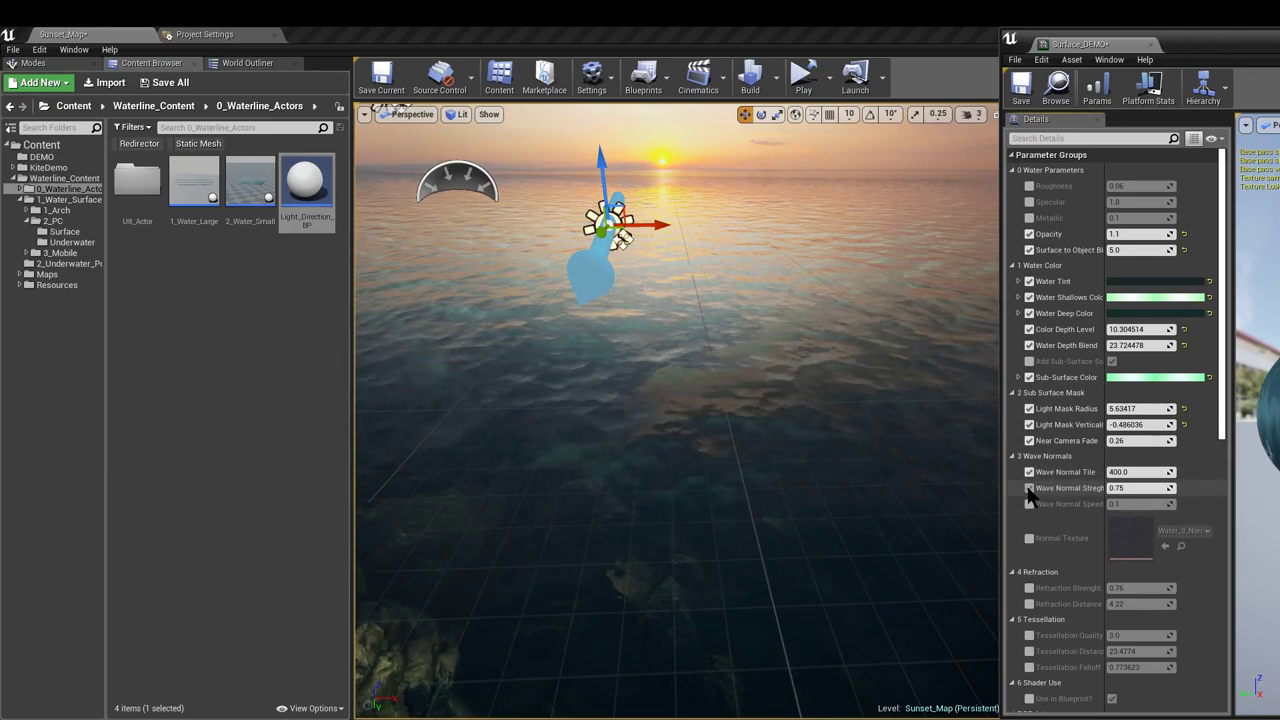
pyautogui.click(1030, 505)
pyautogui.click(1029, 539)
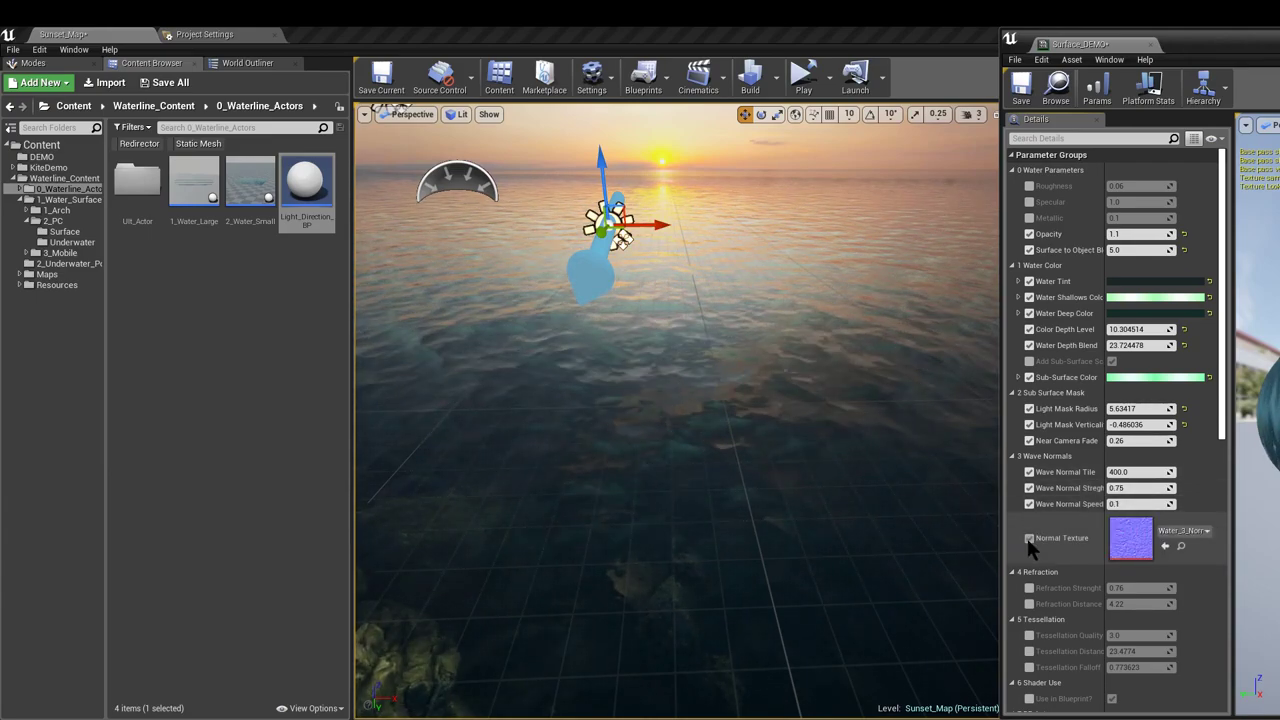
# Locate the current normal map in the project content and replace it with Water_6_Normal_Tex as the Normal Texture
pyautogui.click(1181, 546)
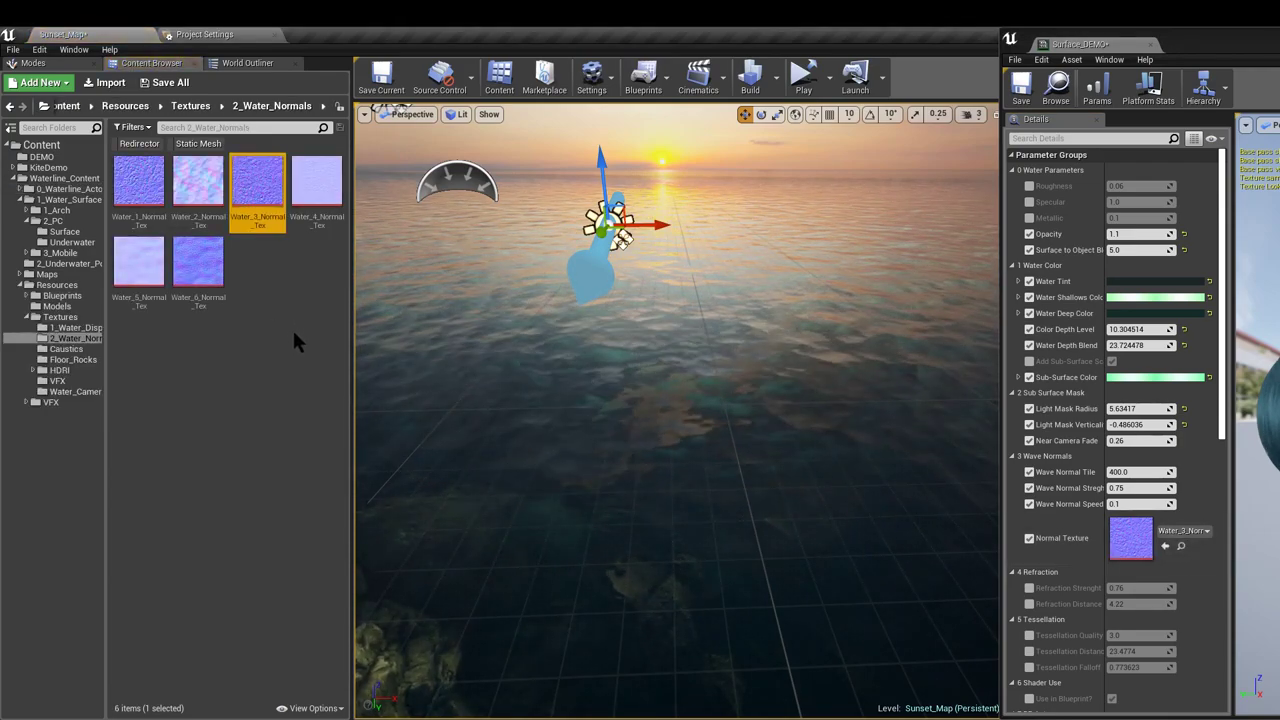
pyautogui.moveTo(198, 265); pyautogui.dragTo(1117, 538)
pyautogui.moveTo(940, 440); pyautogui.dragTo(940, 350, button='right')
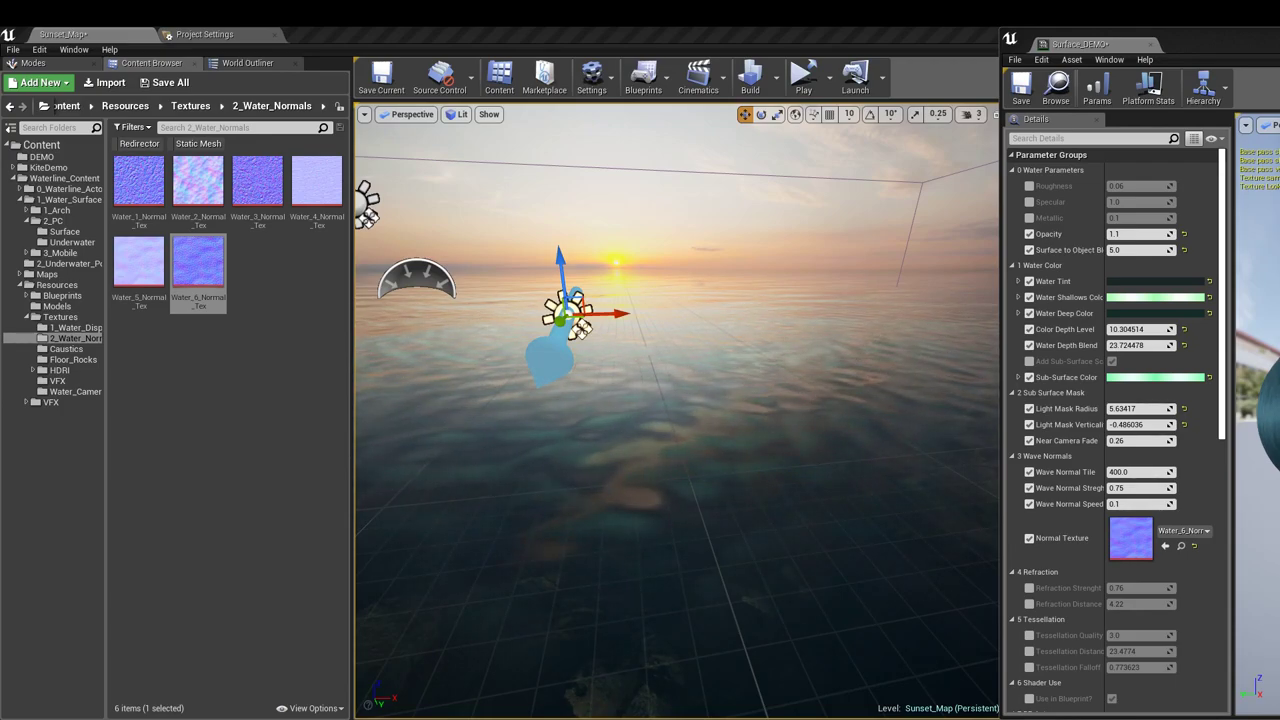
pyautogui.moveTo(813, 452); pyautogui.dragTo(750, 467, button='right')
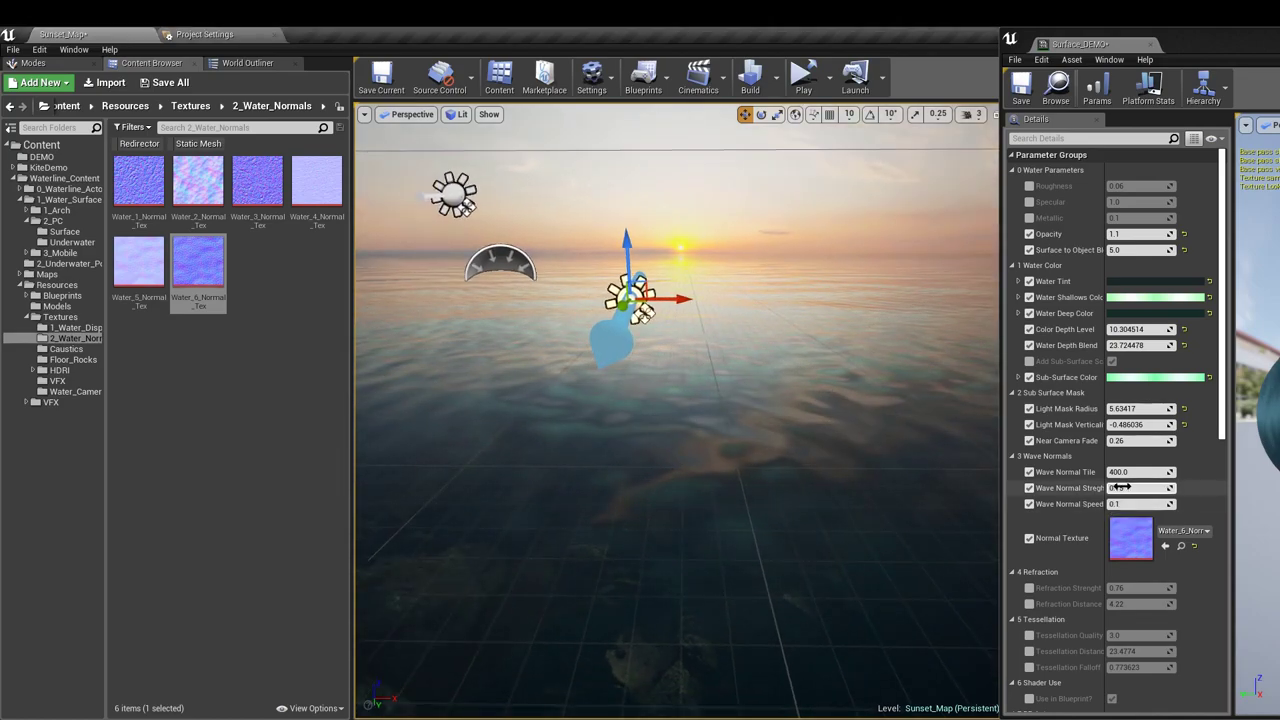
# Set the Wave Normal Tile to 300
pyautogui.moveTo(1142, 472); pyautogui.dragTo(1142, 472)
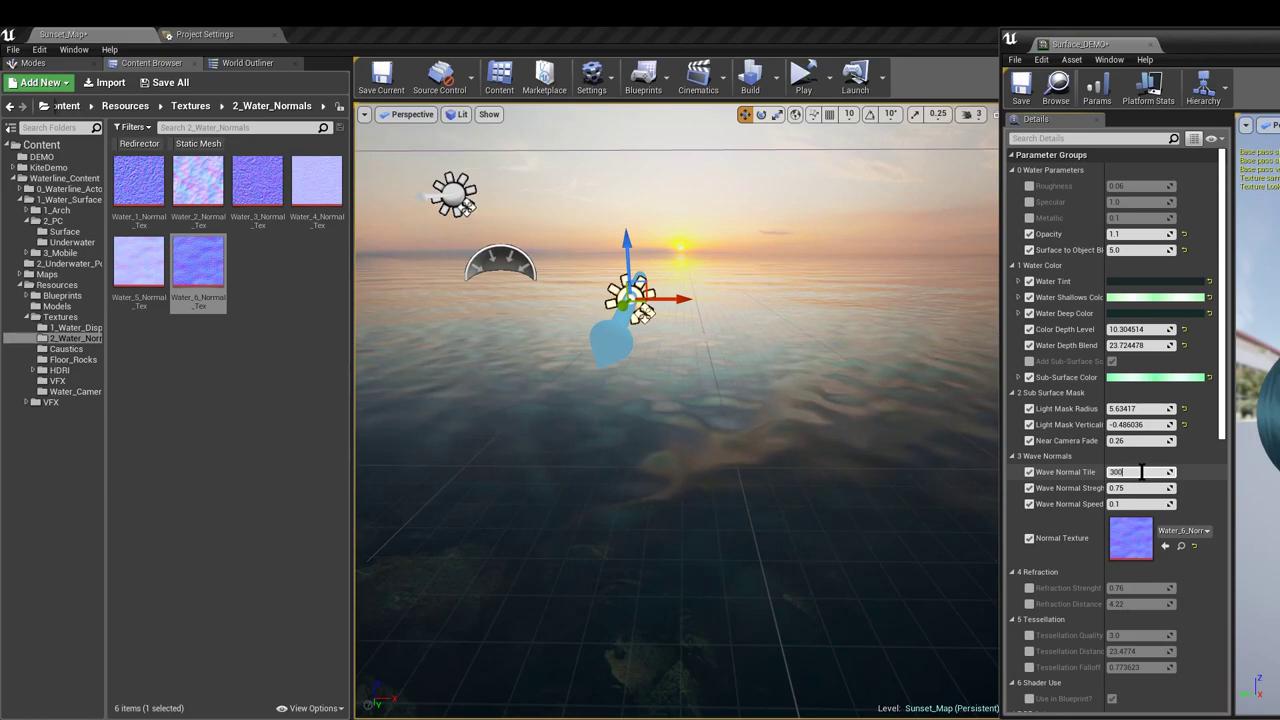
pyautogui.press('Return')
pyautogui.moveTo(757, 449)
pyautogui.mouseDown(button='right')
pyautogui.moveTo(700, 540)
pyautogui.moveTo(757, 466)
pyautogui.mouseUp(button='right')
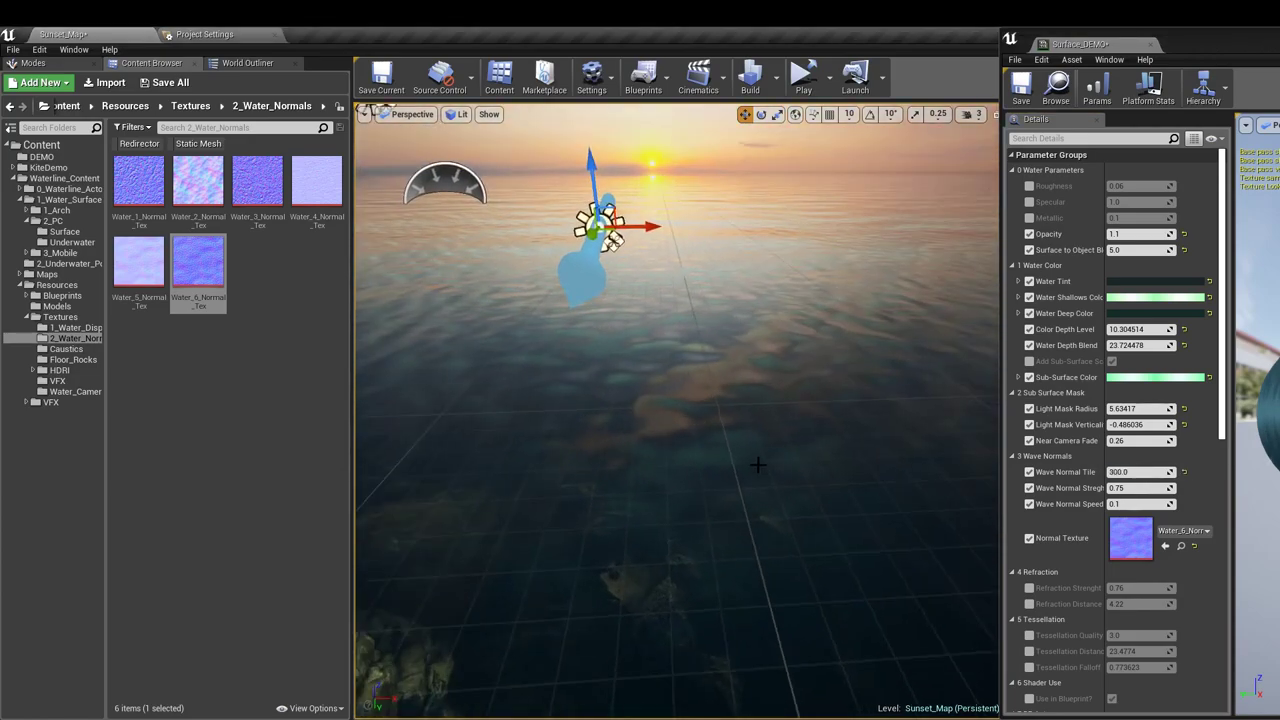
# Compare Wave Normal Strength values of 0 and 1 on the water surface, and set it to 0.7
pyautogui.moveTo(1140, 488); pyautogui.dragTo(1127, 488)
pyautogui.click(1131, 488)
pyautogui.write('0')
pyautogui.press('Return')
pyautogui.write('\\')
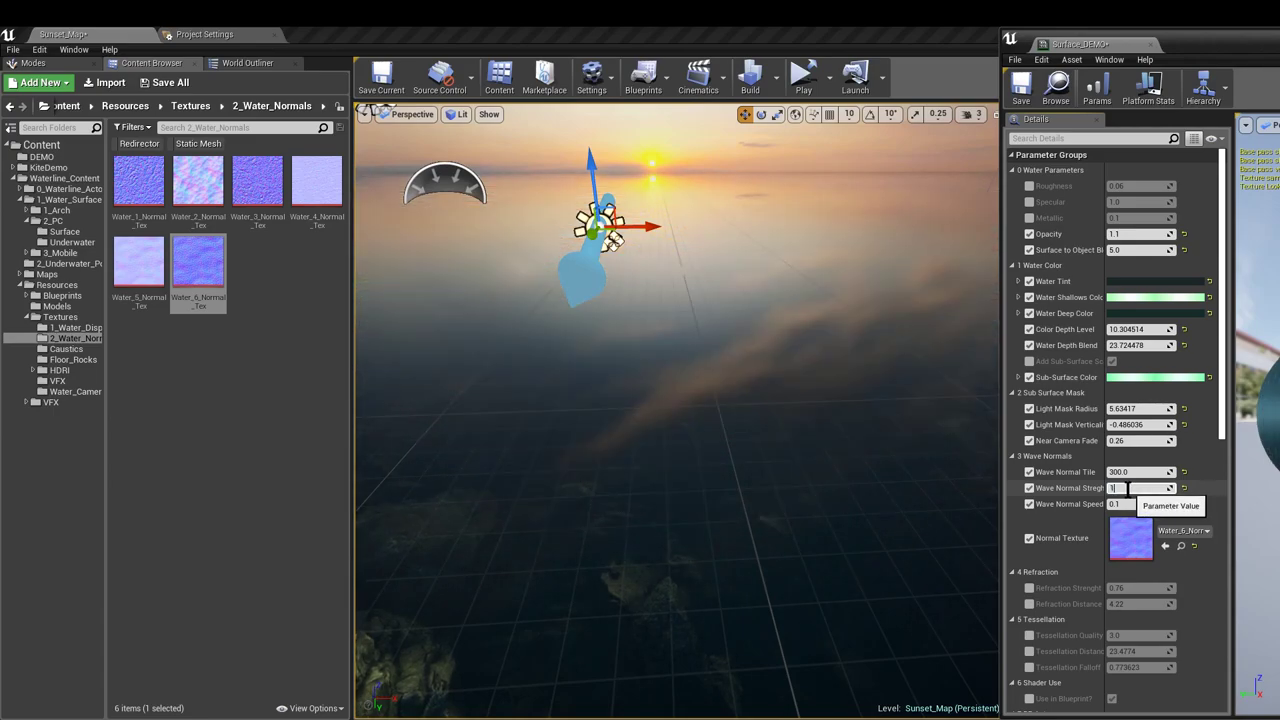
pyautogui.write('0.8')
pyautogui.press('Return')
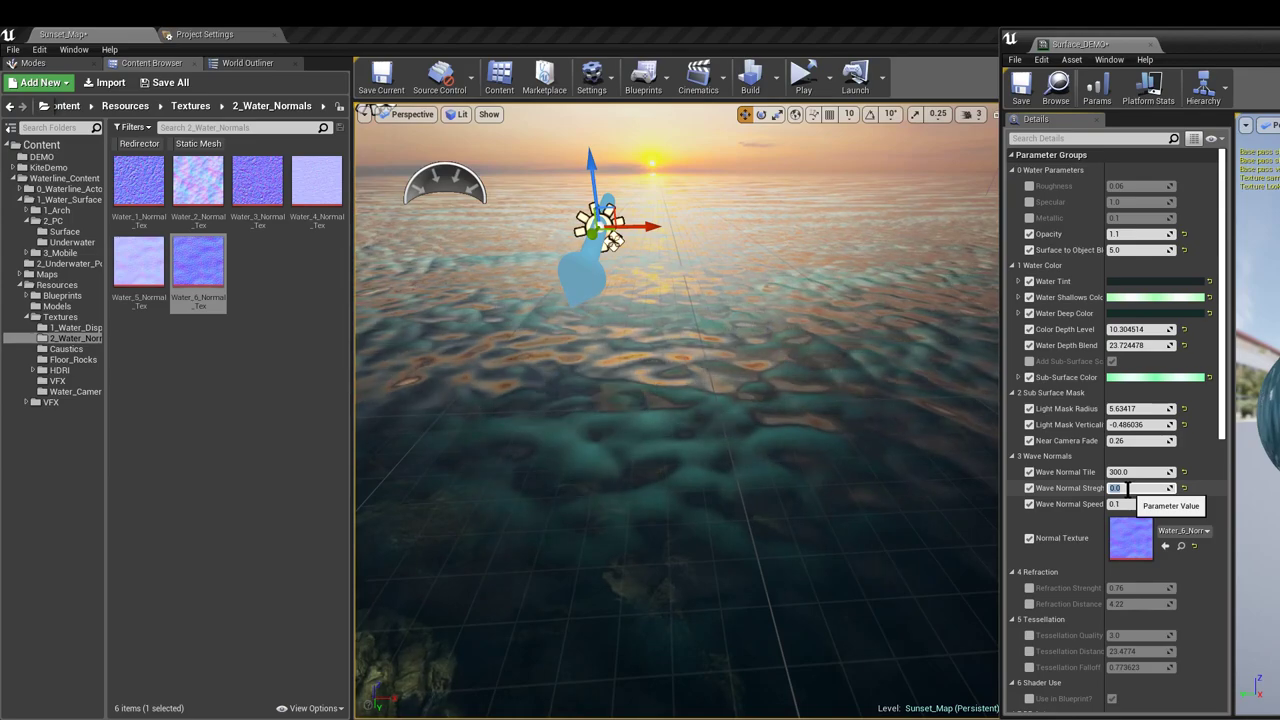
pyautogui.write('0.7')
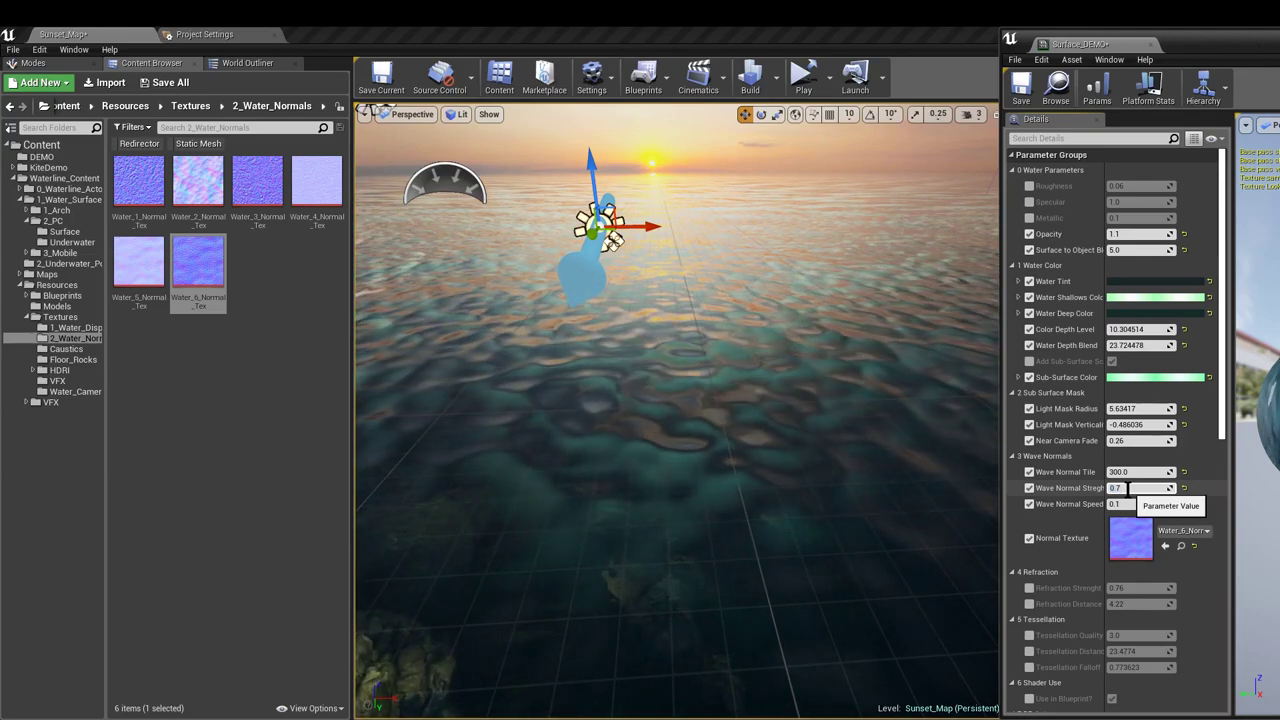
pyautogui.press('Return')
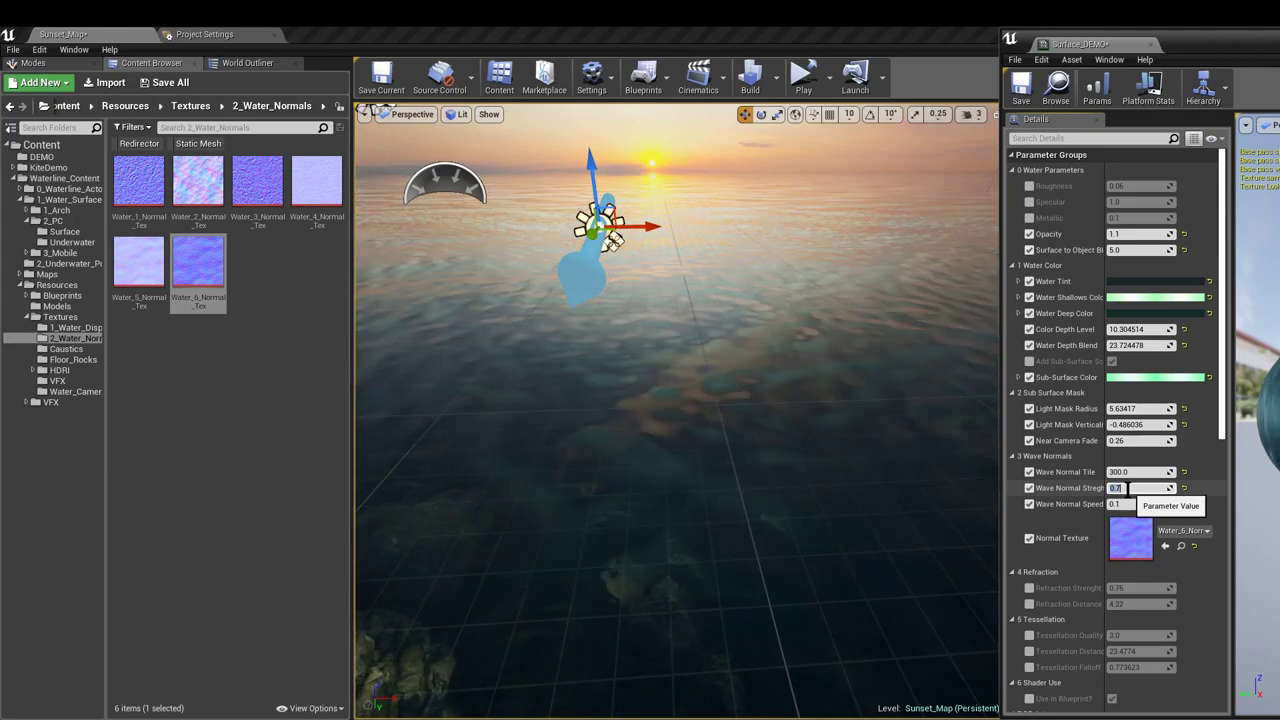
pyautogui.moveTo(851, 420); pyautogui.dragTo(731, 410, button='right')
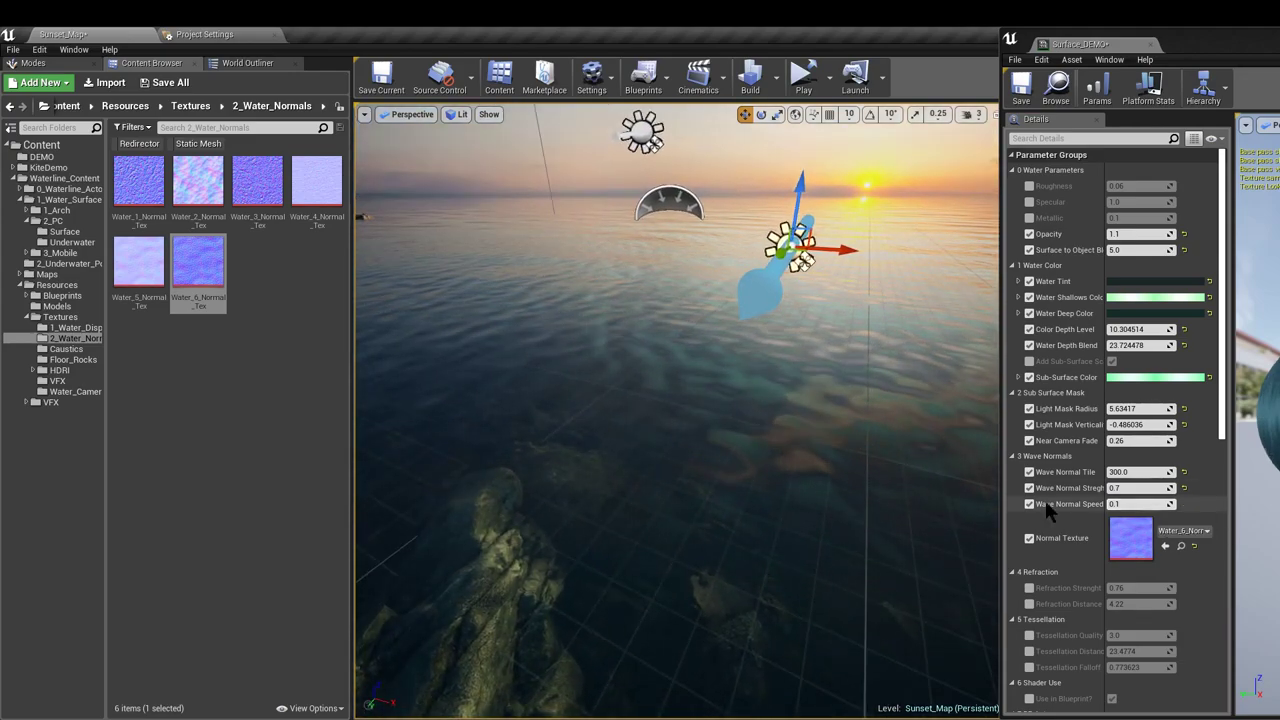
# Try a Wave Normal Speed of 0.5 and set it to 0.2
pyautogui.click(1131, 504)
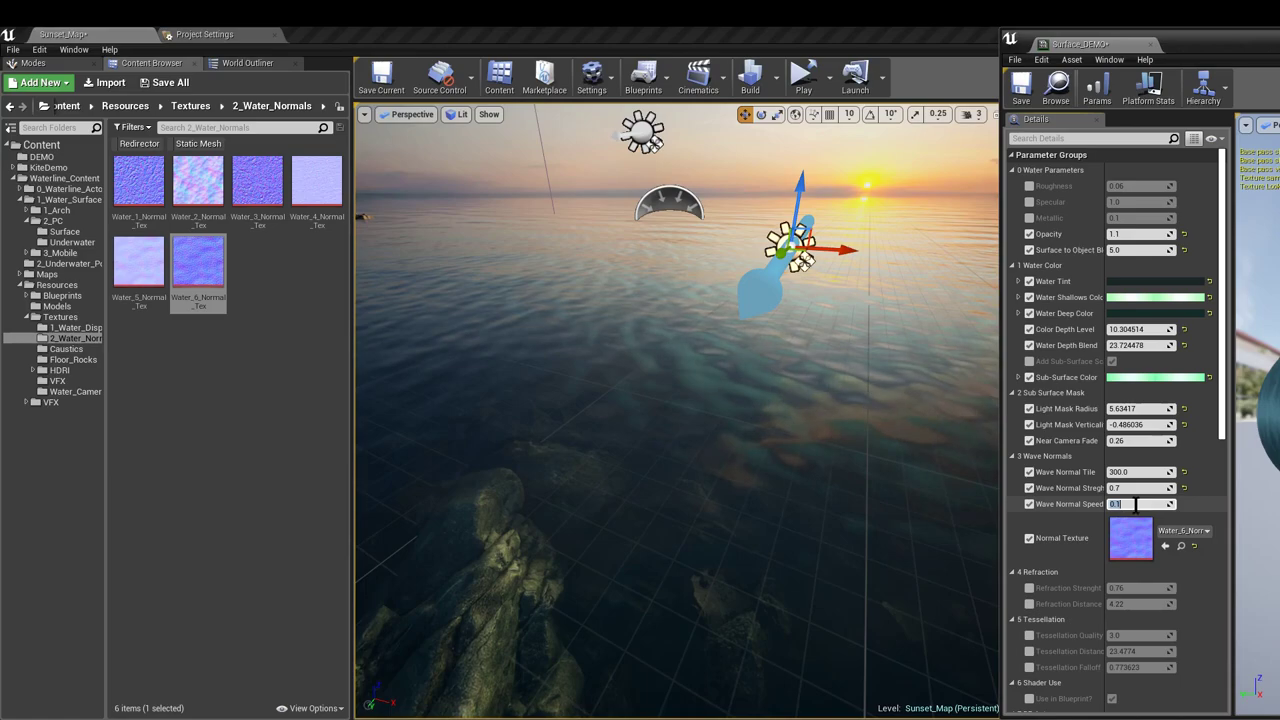
pyautogui.write('0.5')
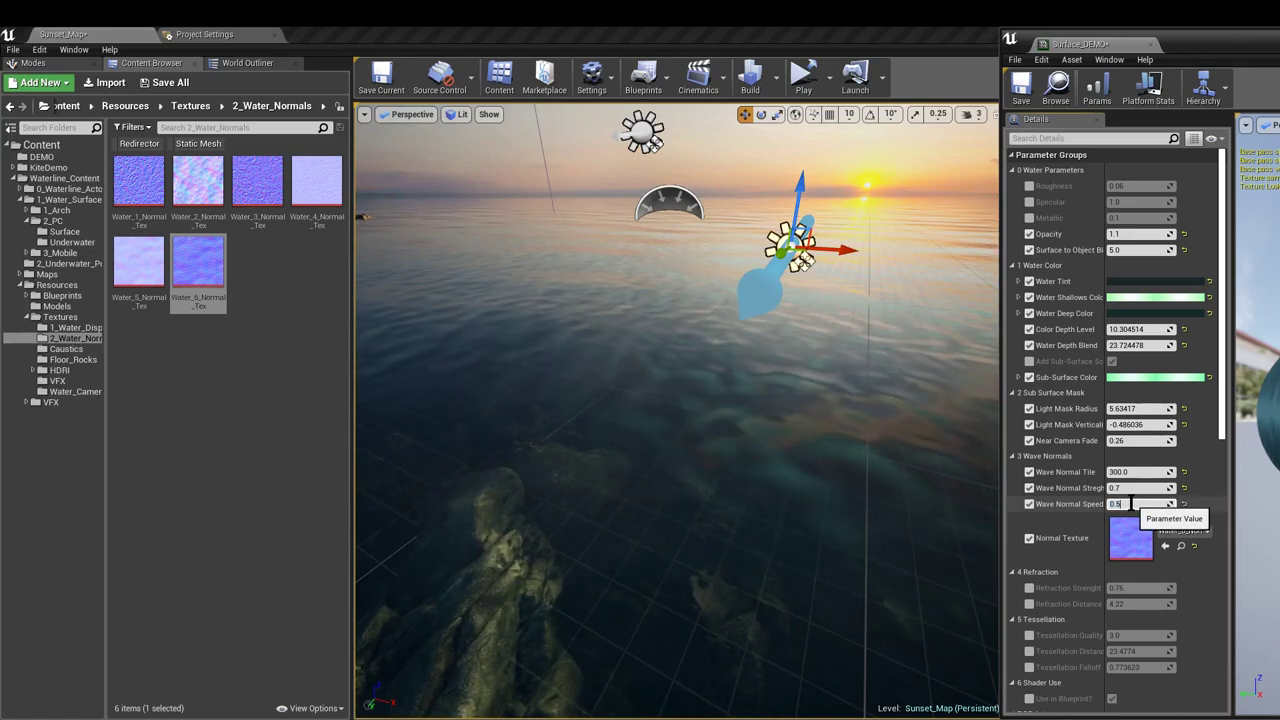
pyautogui.write('.2')
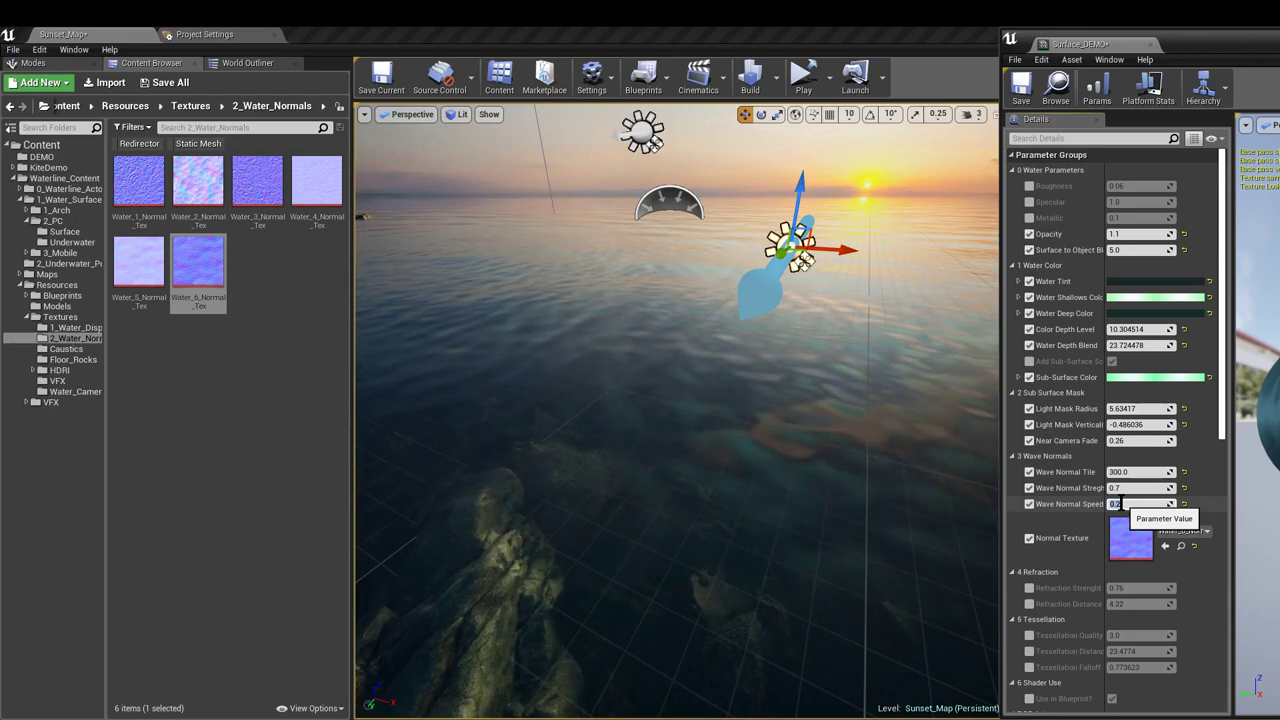
pyautogui.moveTo(676, 410); pyautogui.dragTo(766, 375, button='right')
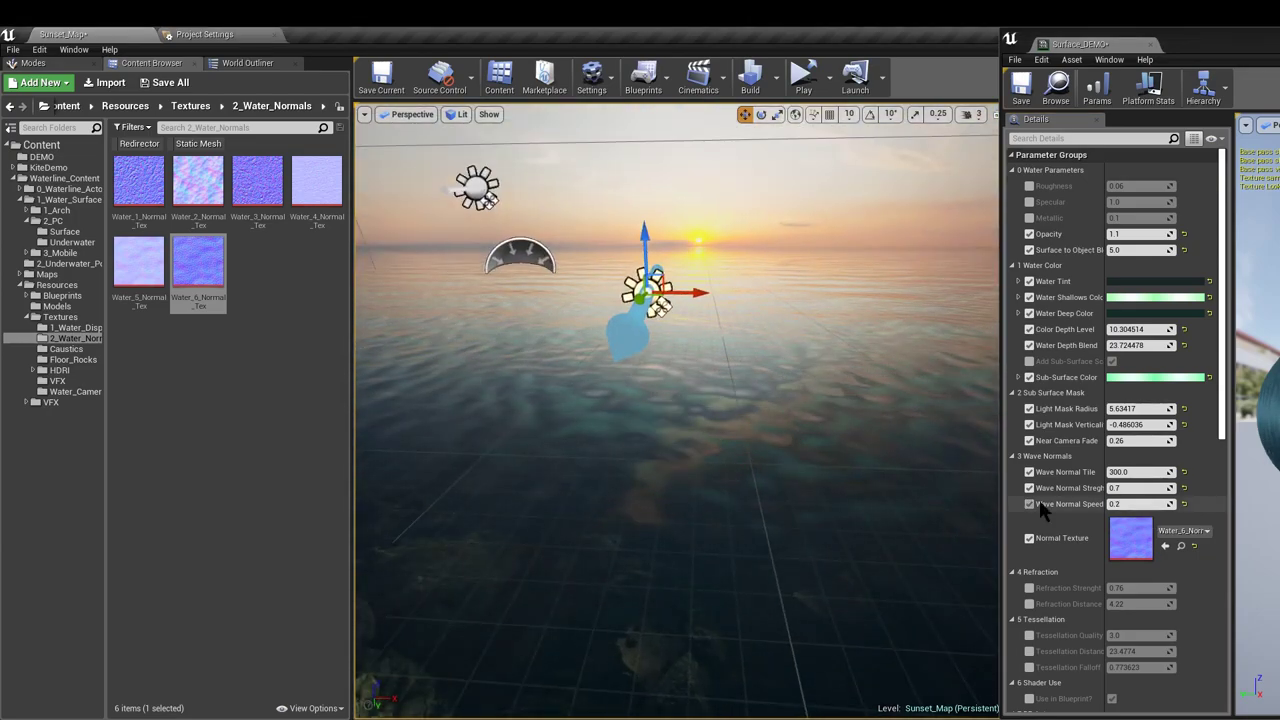
# Enable the Refraction Strength and Refraction Distance overrides, with the submerged rocks in view
pyautogui.scroll(-1, 1045, 569)
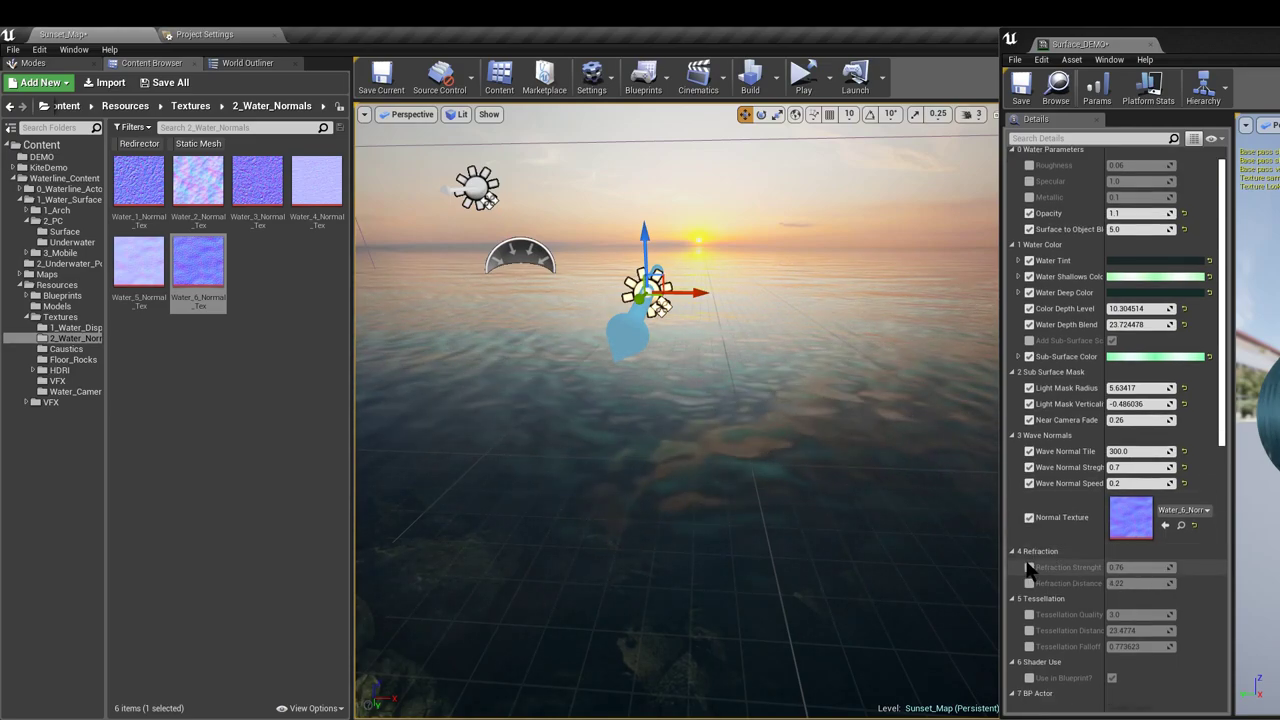
pyautogui.moveTo(850, 450); pyautogui.dragTo(766, 549, button='right')
pyautogui.click(1029, 567)
pyautogui.click(1029, 583)
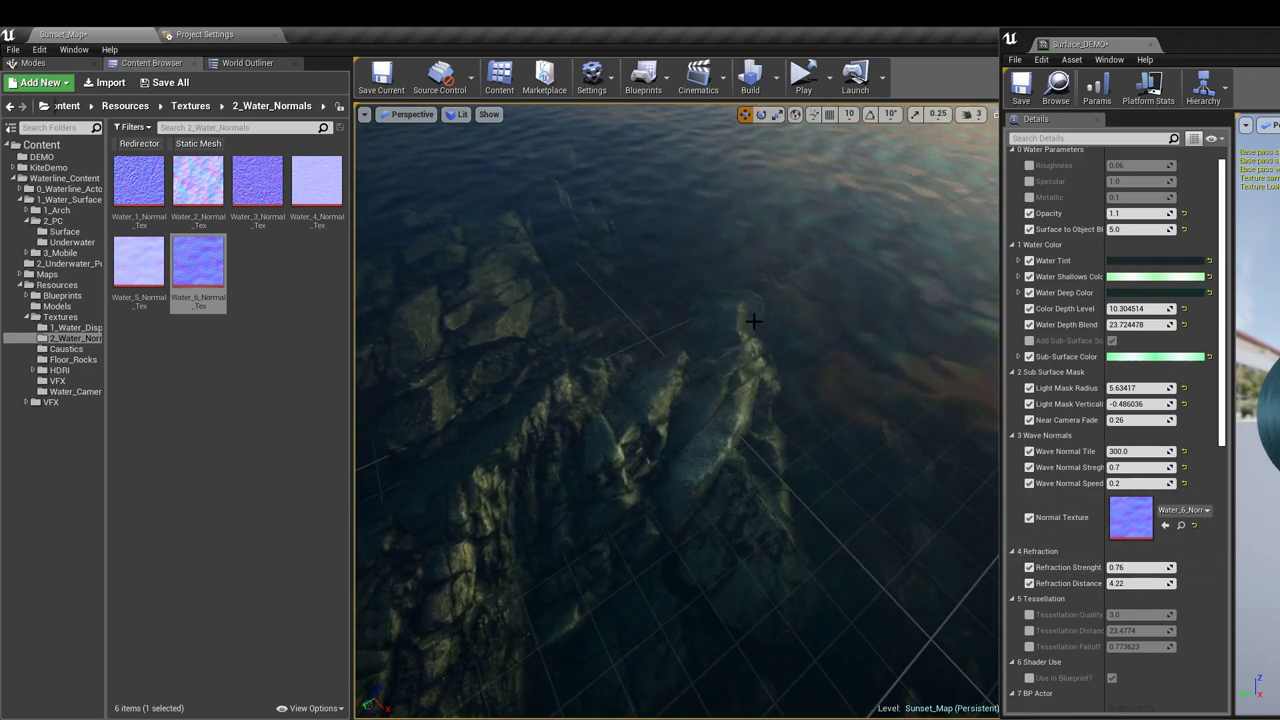
# Try a Refraction Strength of 0 over the submerged rocks
pyautogui.click(1133, 567)
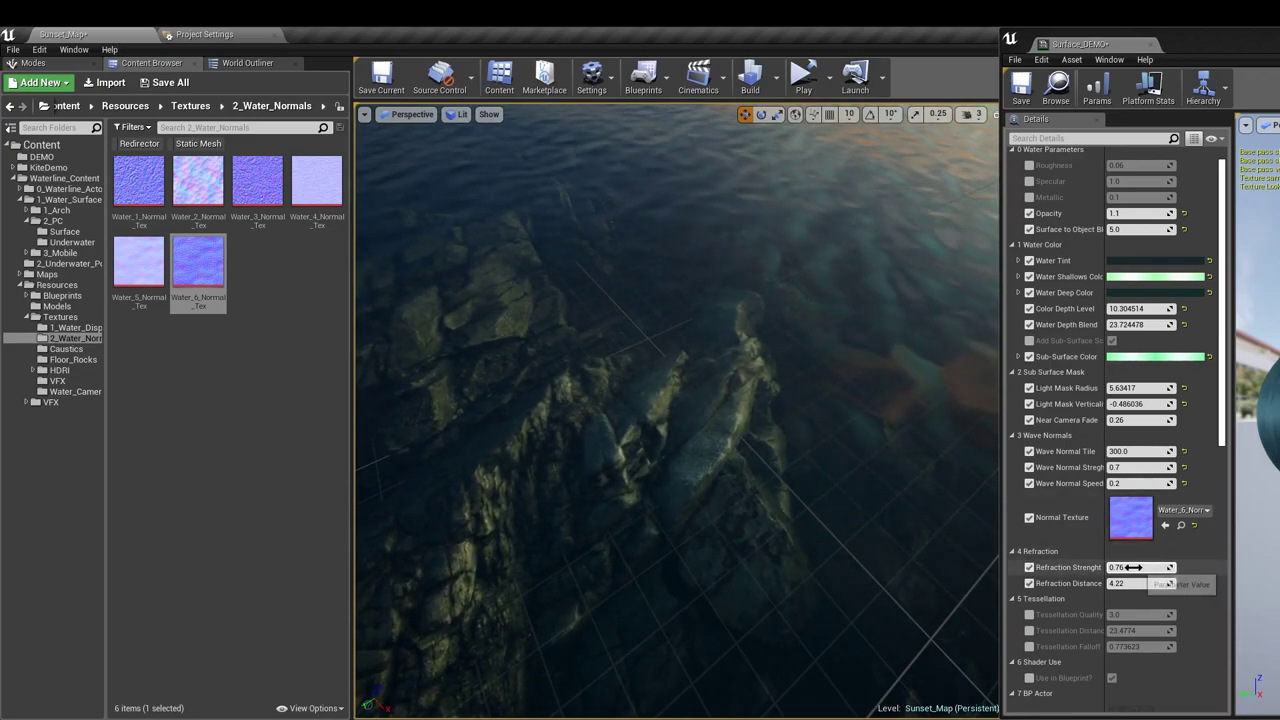
pyautogui.write('0')
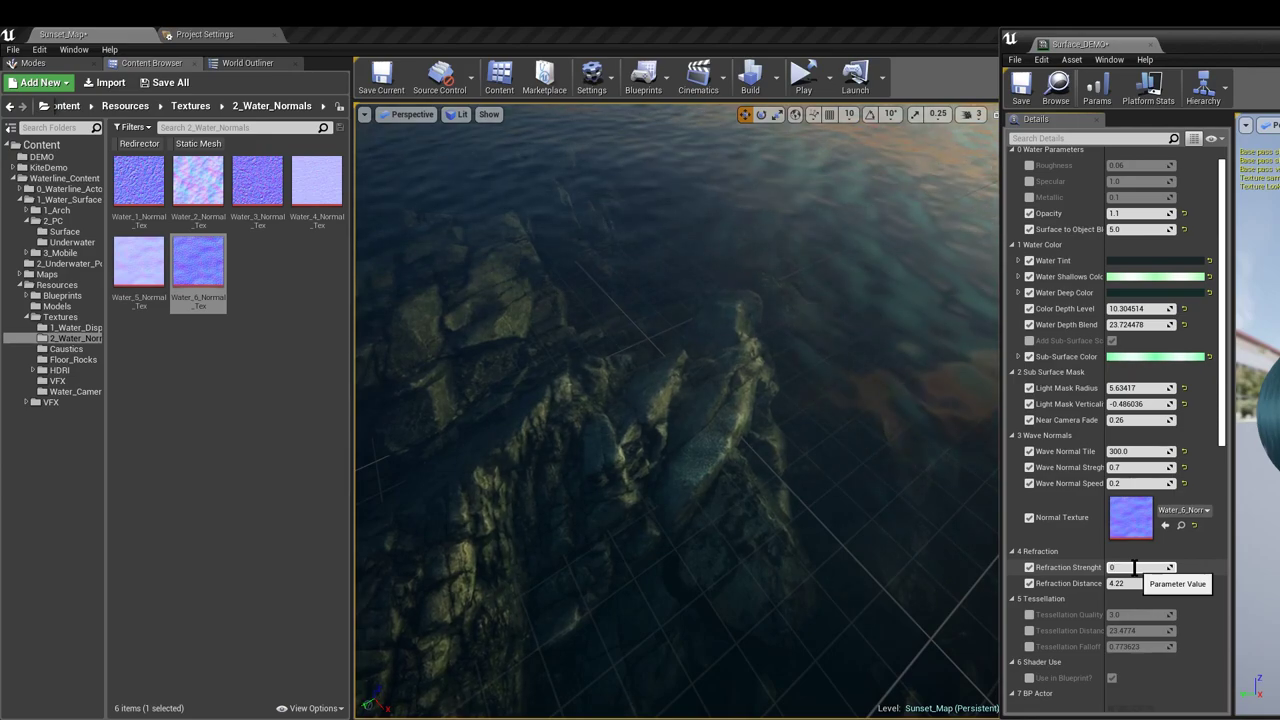
pyautogui.press('Return')
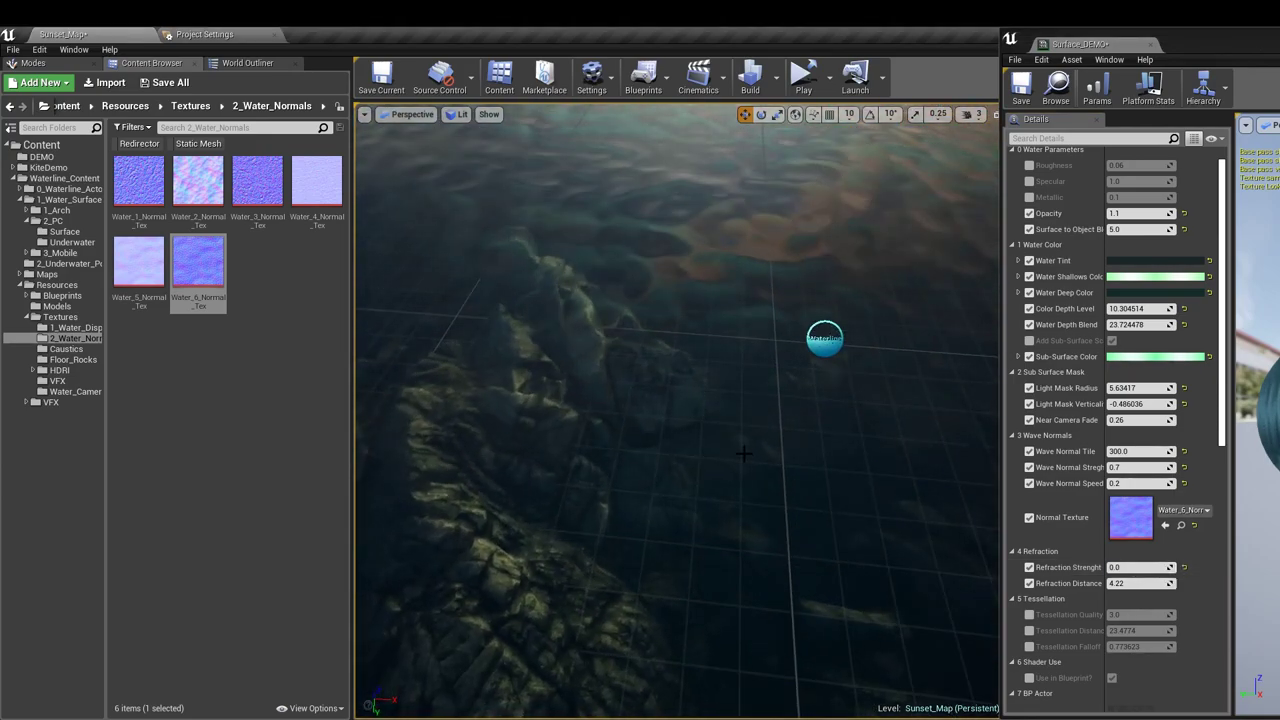
pyautogui.moveTo(720, 405); pyautogui.dragTo(718, 370, button='right')
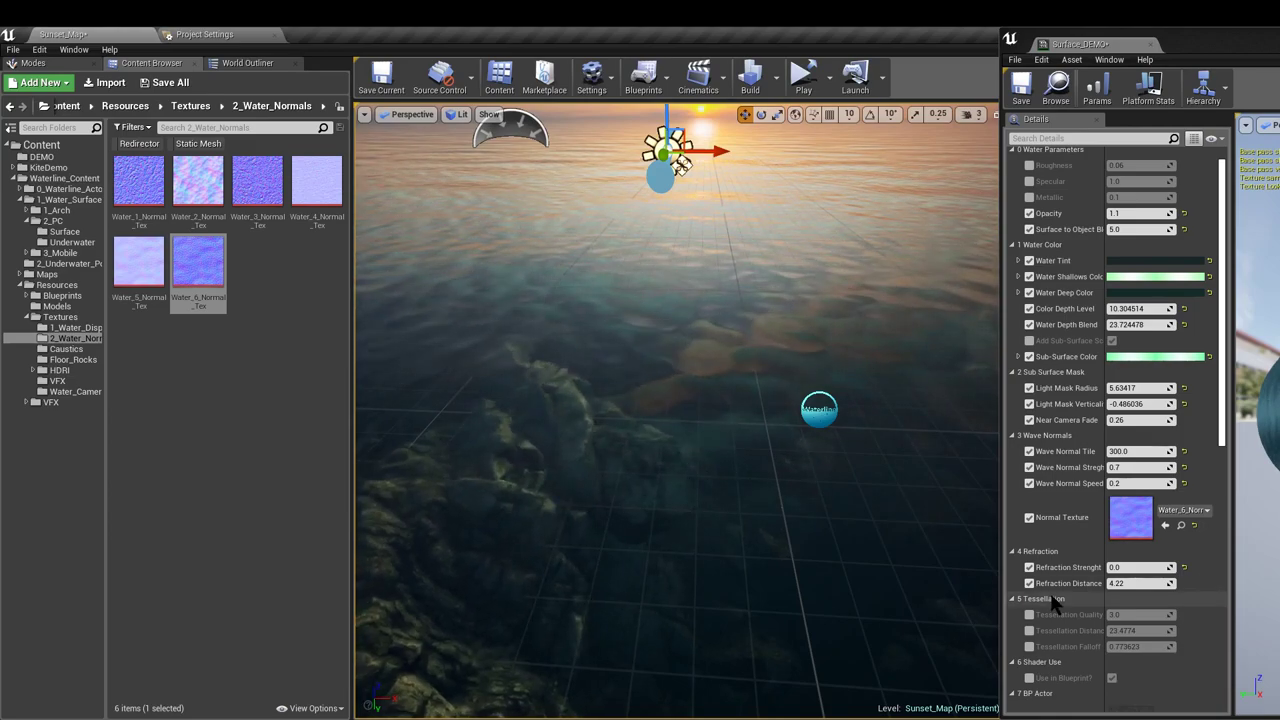
# Try Refraction Distance values of 10 and 0, comparing the underwater rocks near the cliff
pyautogui.click(1124, 583)
pyautogui.write('10')
pyautogui.press('Return')
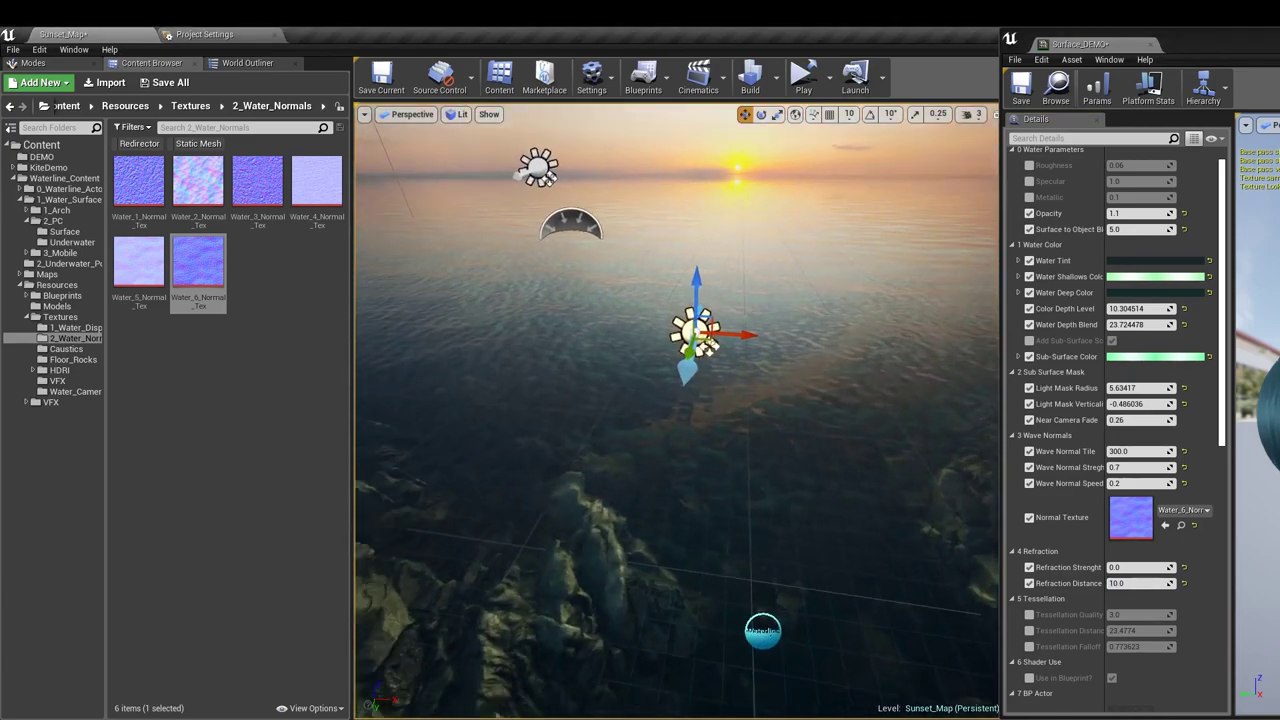
pyautogui.press('Return')
pyautogui.write('0')
pyautogui.press('Return')
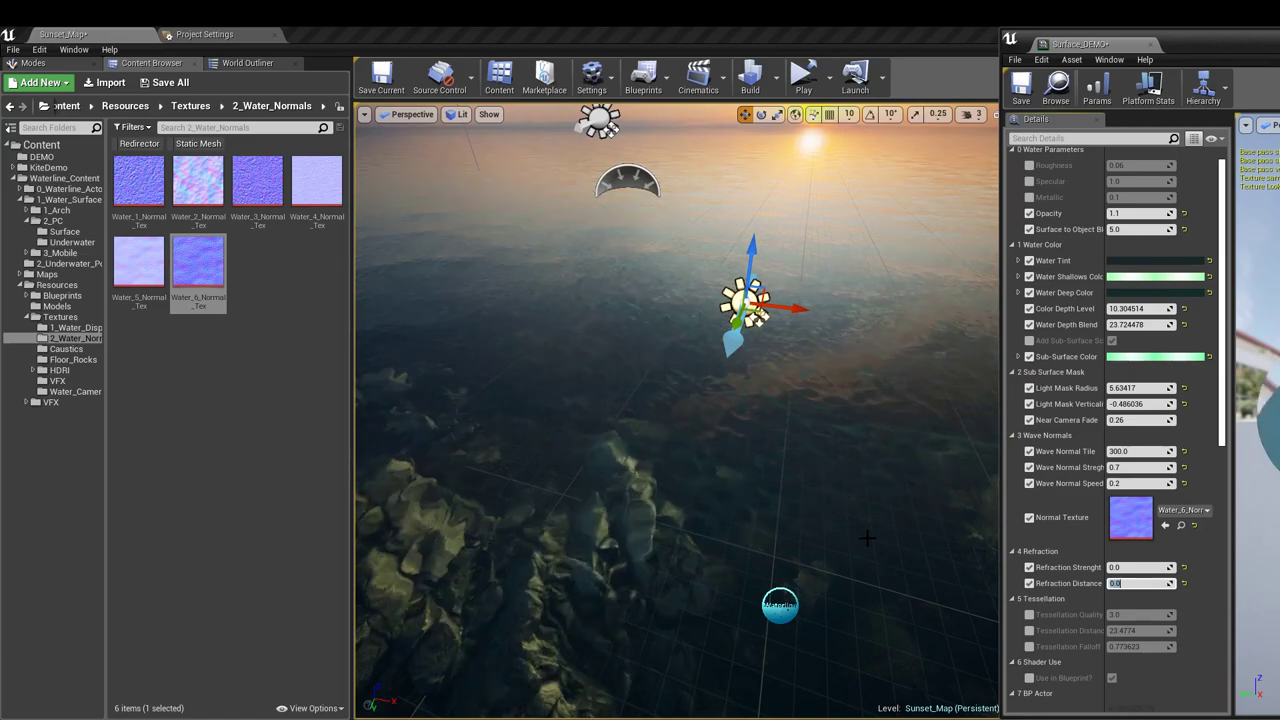
pyautogui.moveTo(624, 330); pyautogui.dragTo(500, 300, button='right')
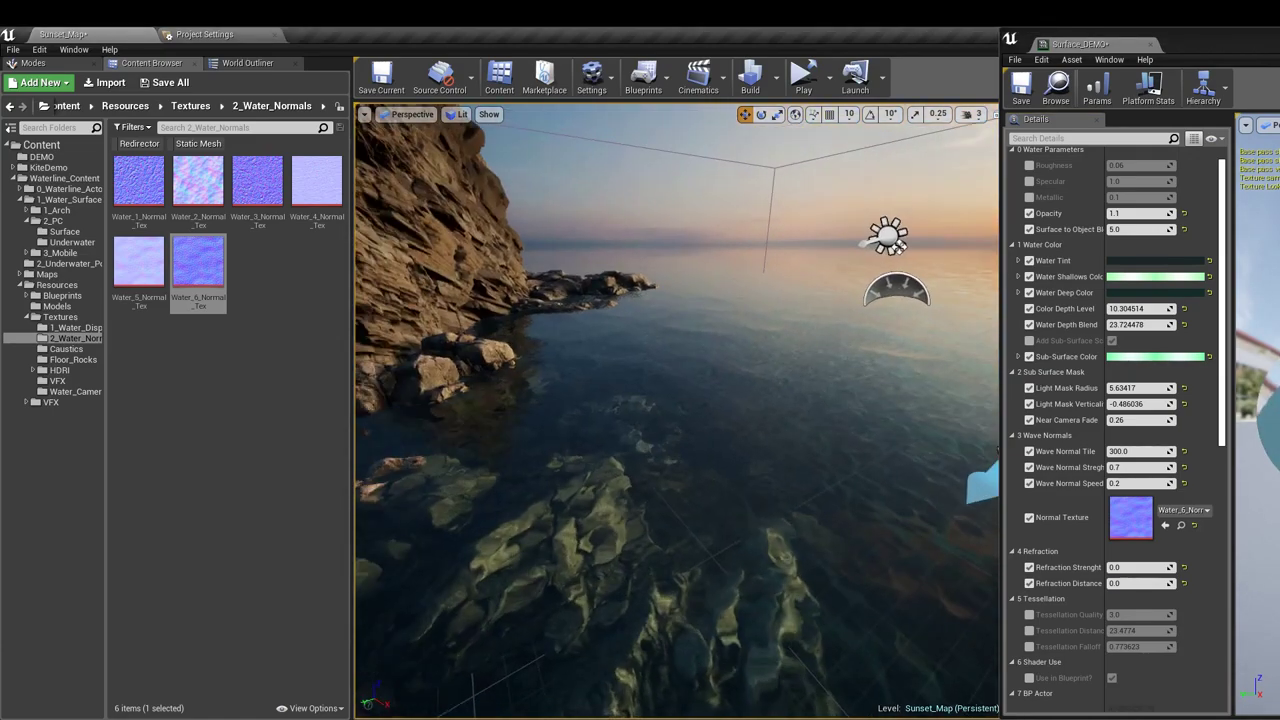
pyautogui.moveTo(733, 337); pyautogui.dragTo(778, 400, button='right')
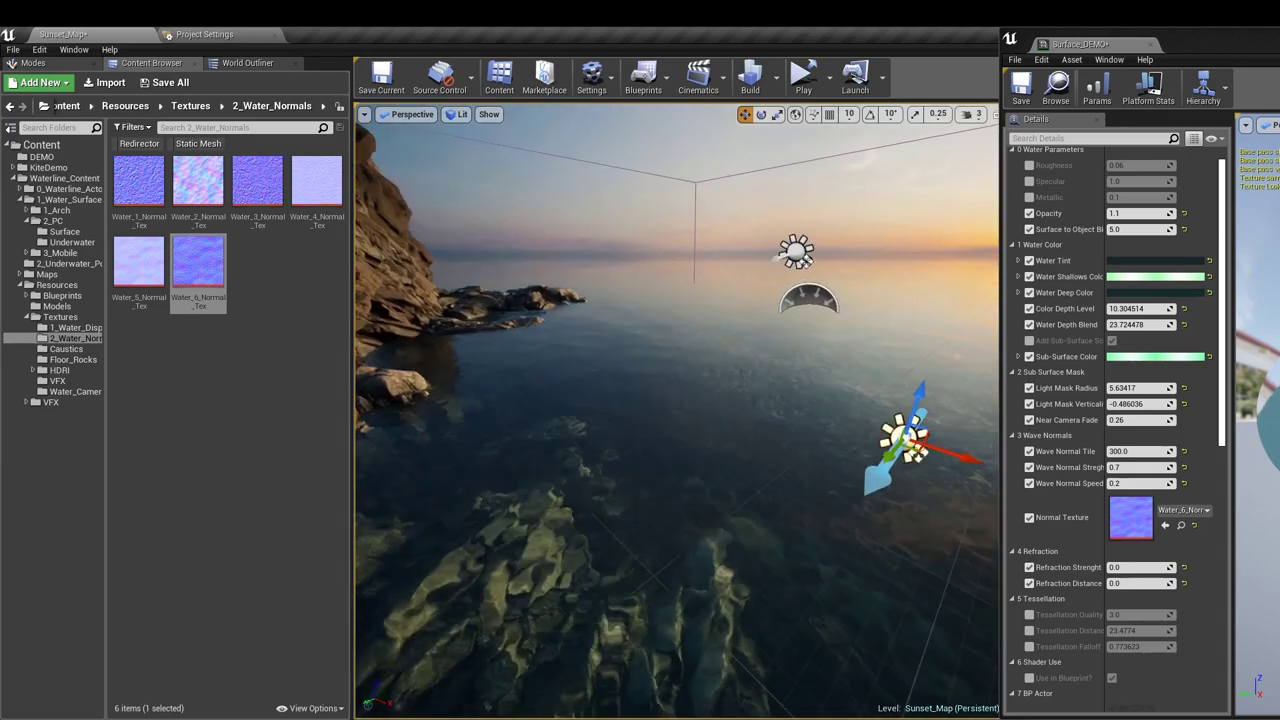
# Reset the Refraction Distance to its default and set it to 7
pyautogui.click(1183, 580)
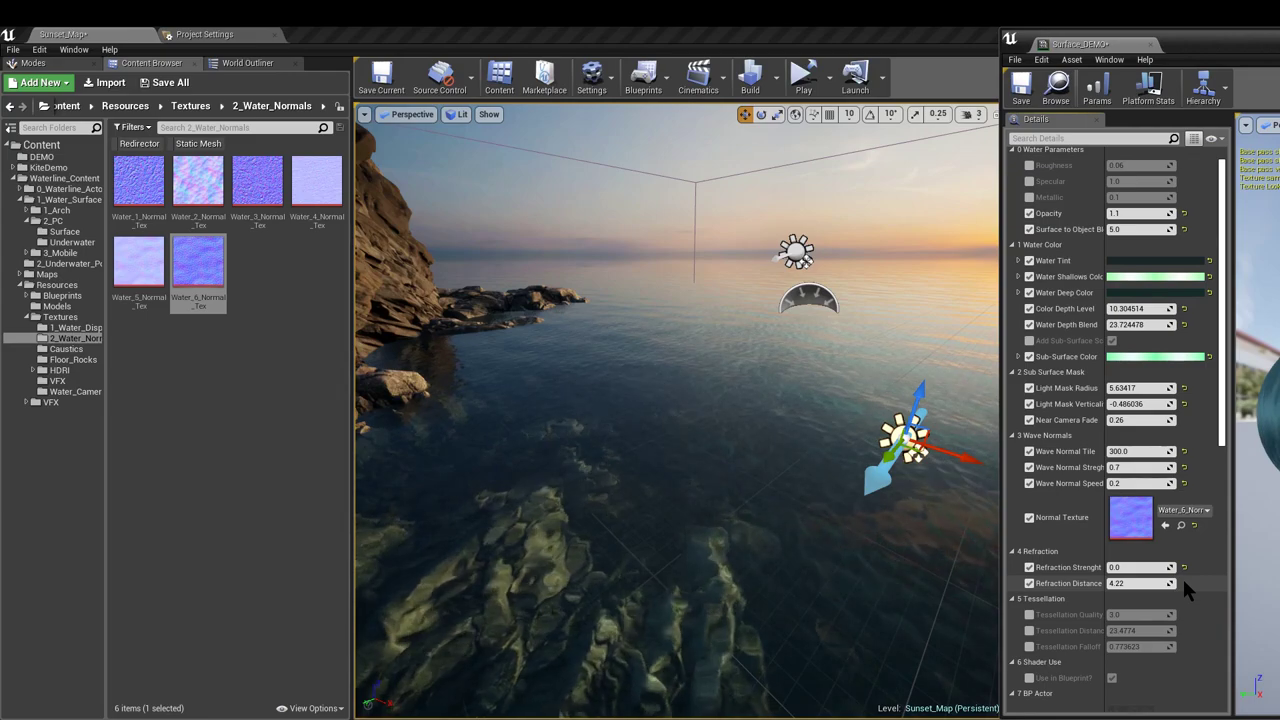
pyautogui.click(1162, 583)
pyautogui.write('7')
pyautogui.press('Return')
pyautogui.moveTo(763, 471); pyautogui.dragTo(725, 496, button='right')
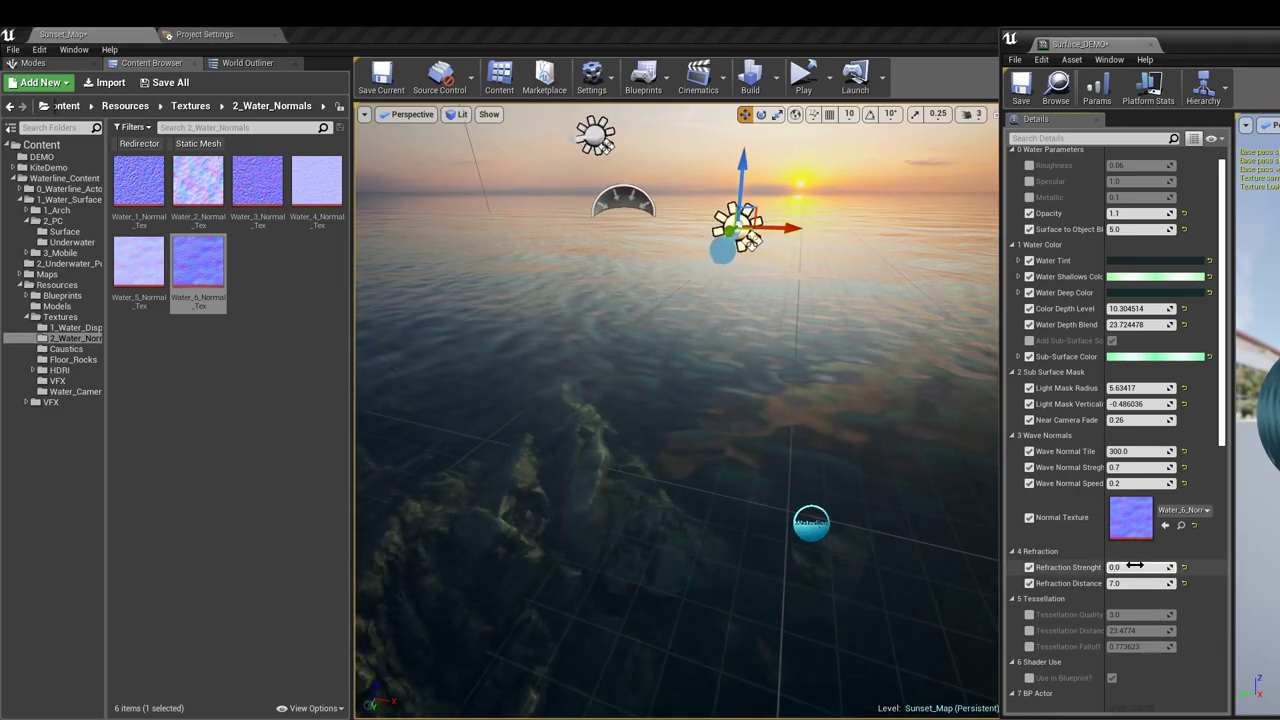
# Set the Refraction Strength to 0.5 and check the distortion over the submerged rocks
pyautogui.moveTo(746, 366); pyautogui.dragTo(705, 400, button='right')
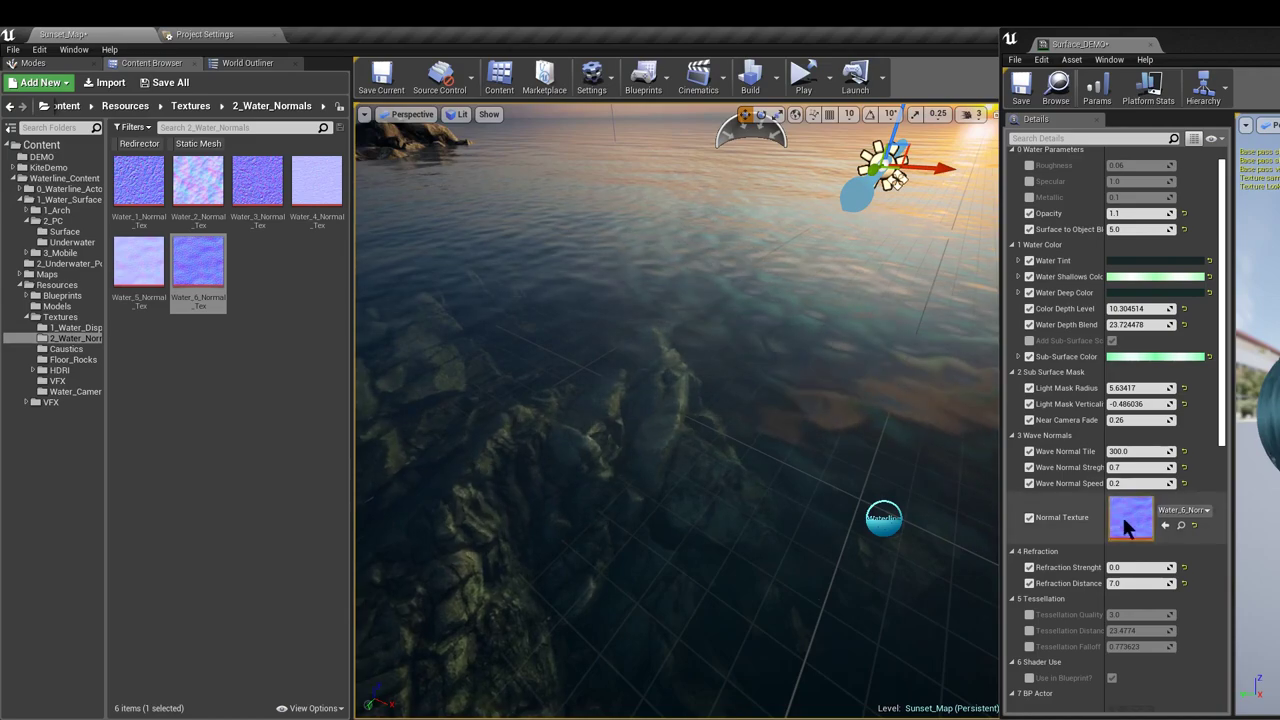
pyautogui.click(1148, 566)
pyautogui.write('0.5')
pyautogui.press('Return')
pyautogui.moveTo(753, 526); pyautogui.dragTo(790, 470, button='right')
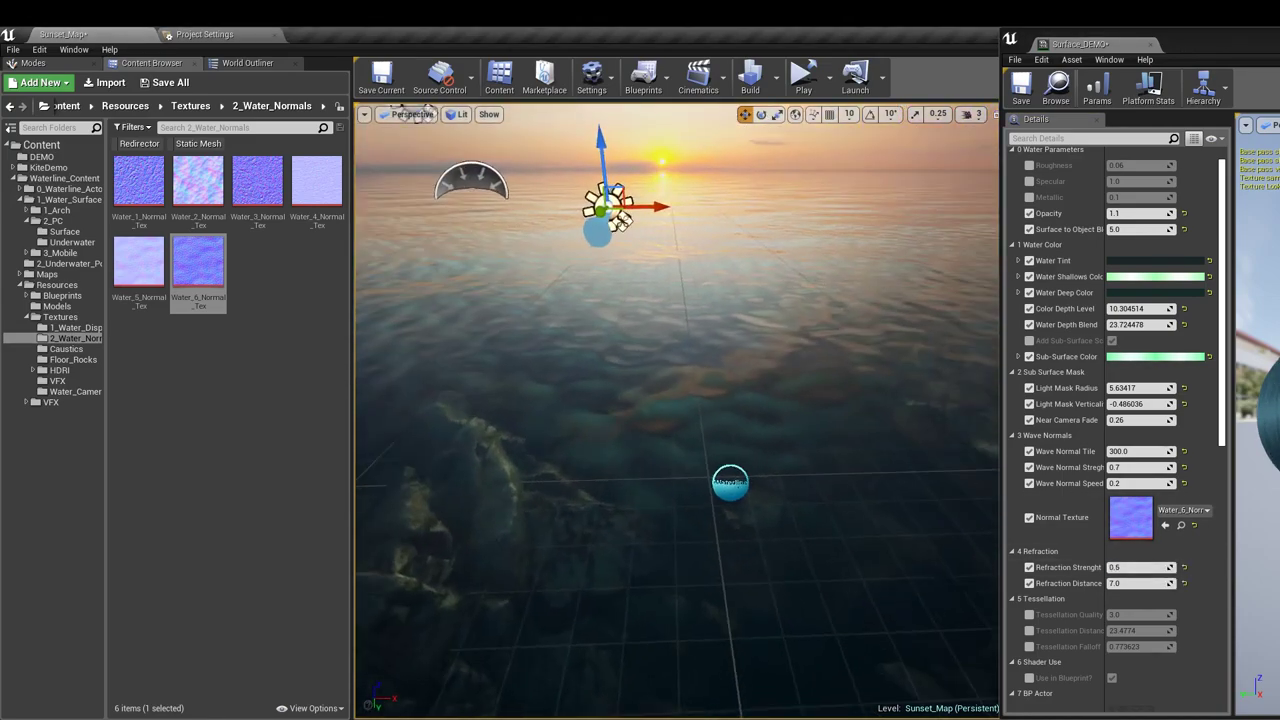
pyautogui.moveTo(673, 423); pyautogui.dragTo(600, 425, button='right')
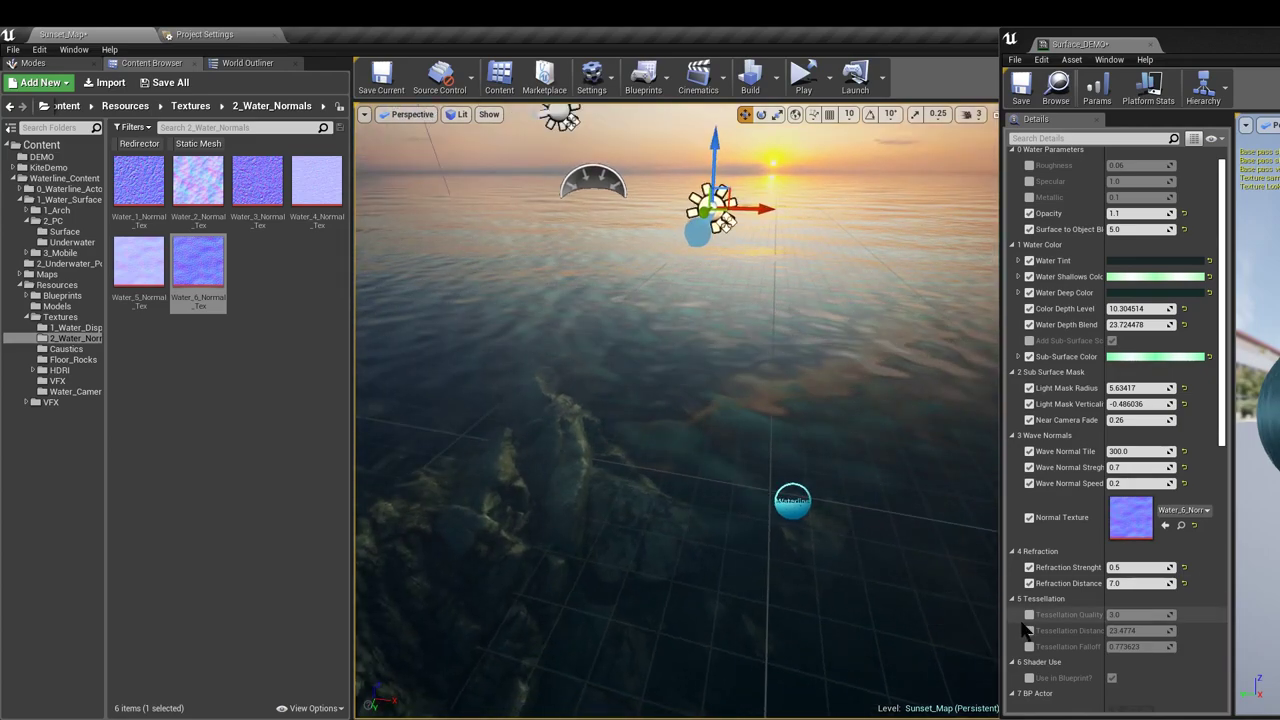
pyautogui.scroll(-3, 1040, 618)
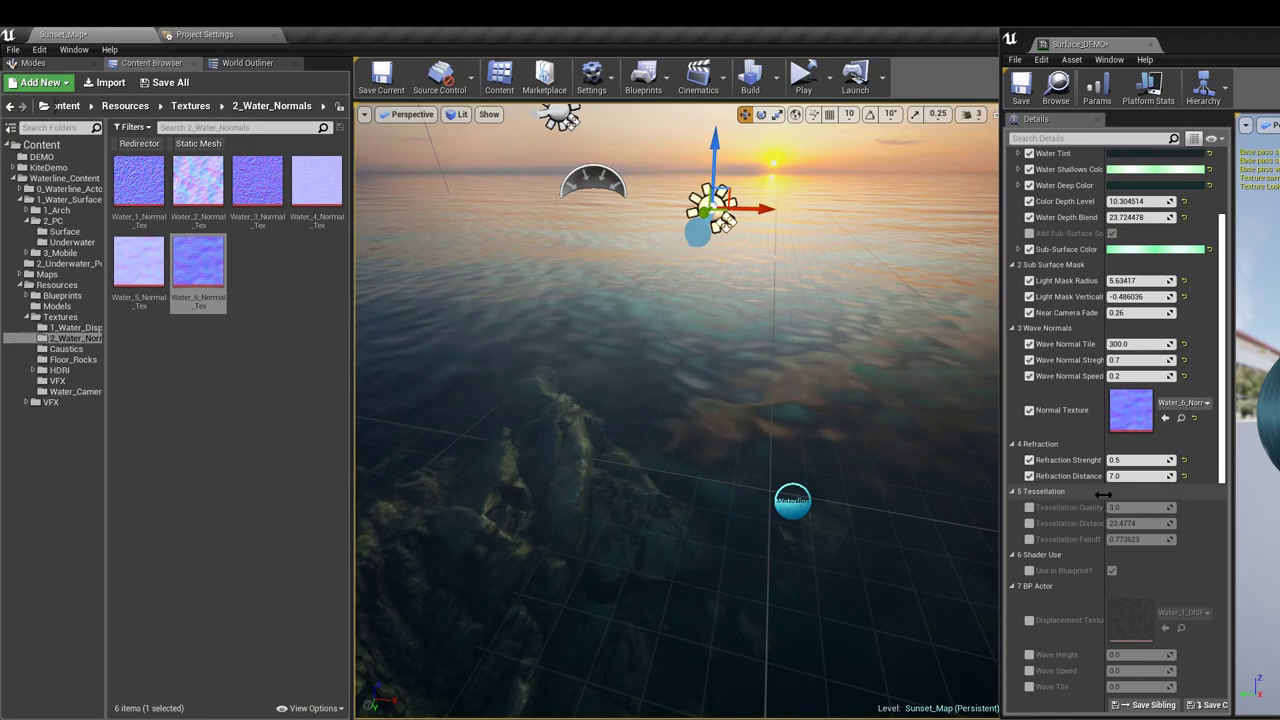
# Enable the Tessellation Quality, Tessellation Distance and Tessellation Falloff overrides in Surface_DEMO
pyautogui.moveTo(1104, 493); pyautogui.dragTo(1115, 493)
pyautogui.click(1029, 507)
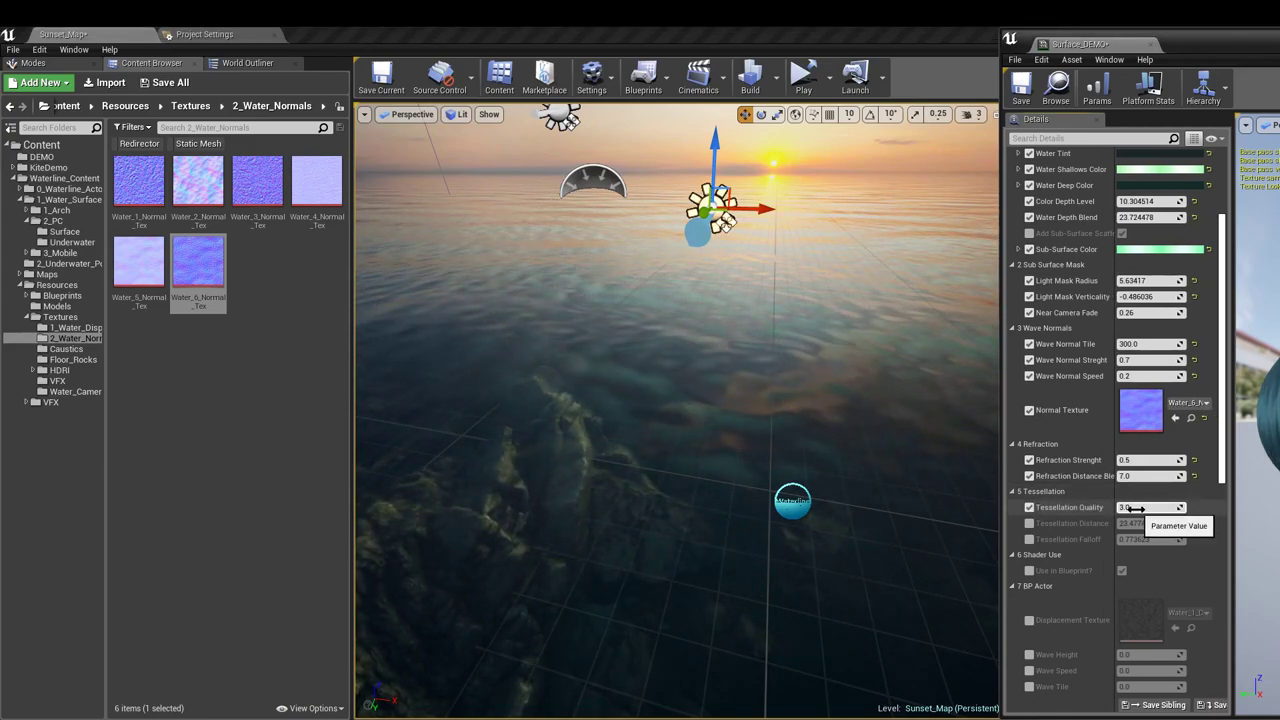
pyautogui.click(1029, 523)
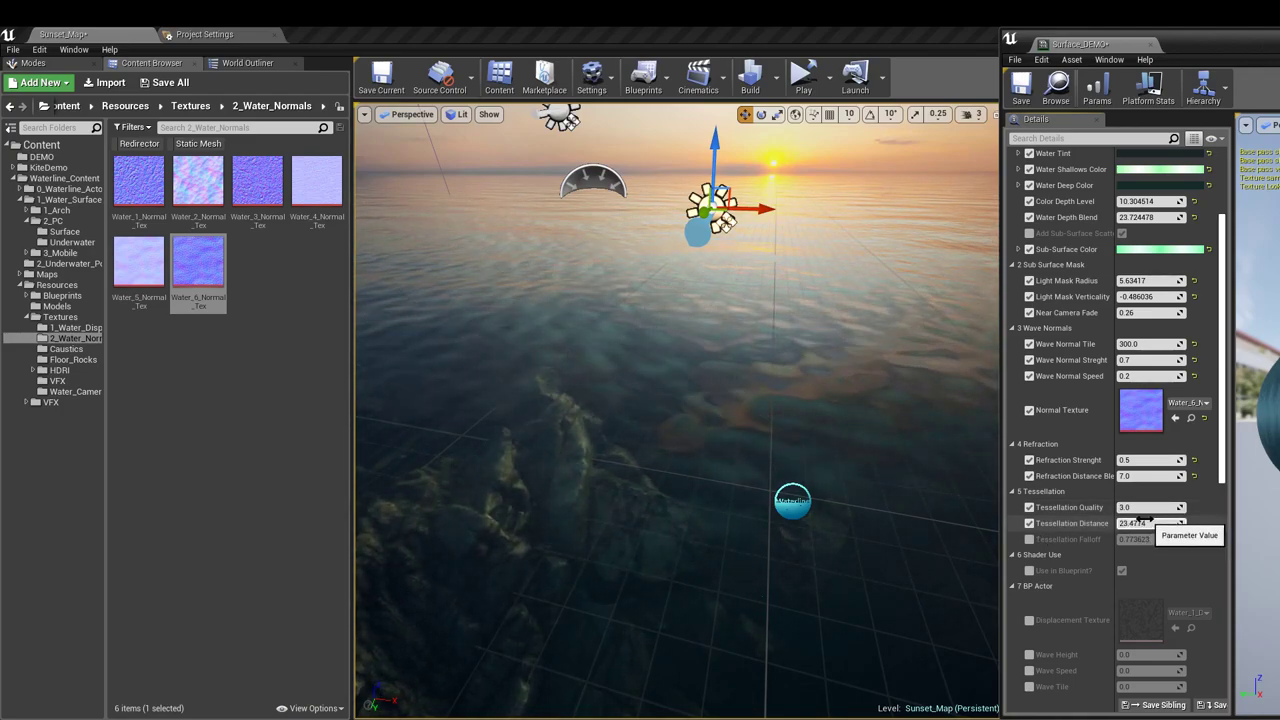
pyautogui.click(1029, 540)
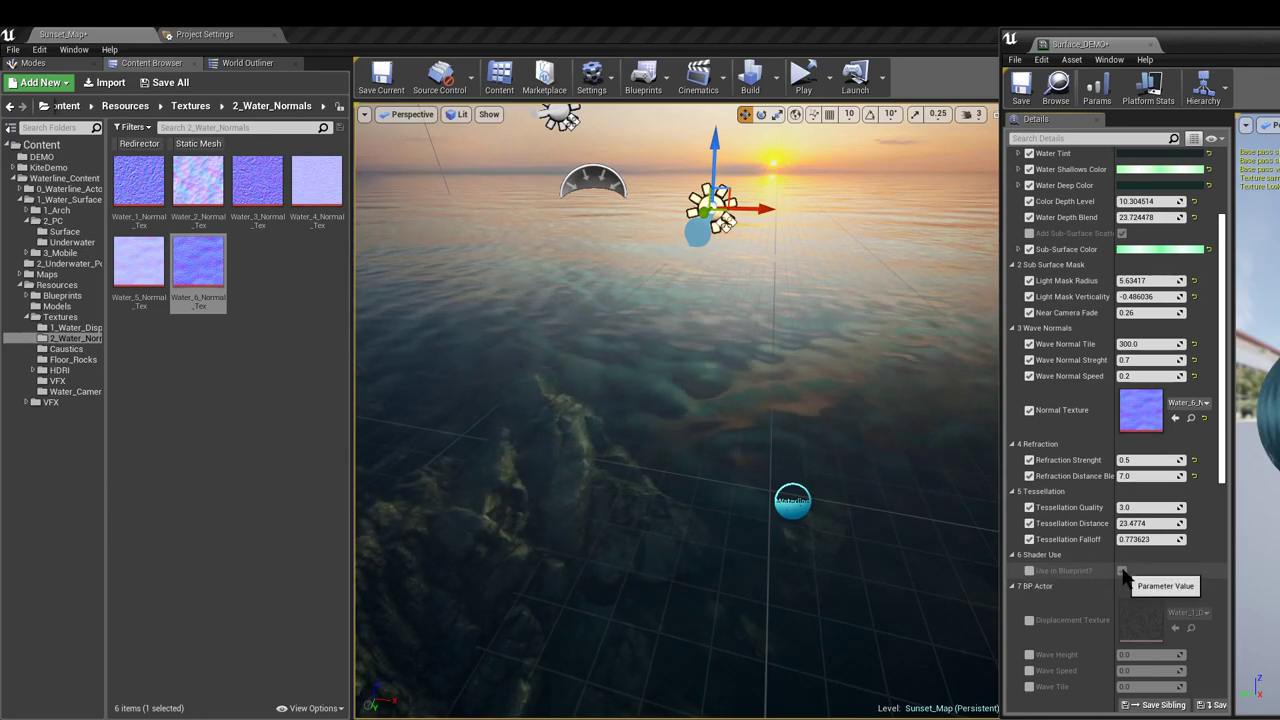
pyautogui.scroll(-2, 1122, 573)
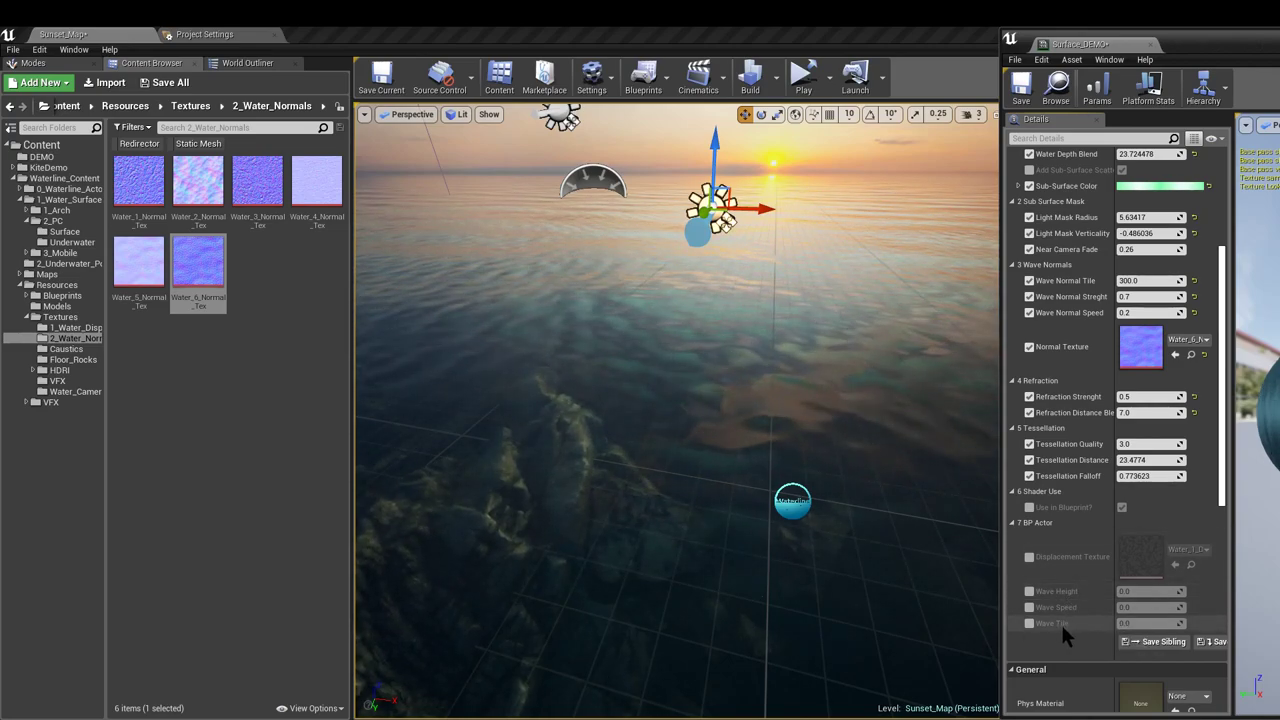
# Select the 1_Water_Large actor in the scene and move the Surface_DEMO editor aside to expose the actor's wave settings
pyautogui.click(789, 505)
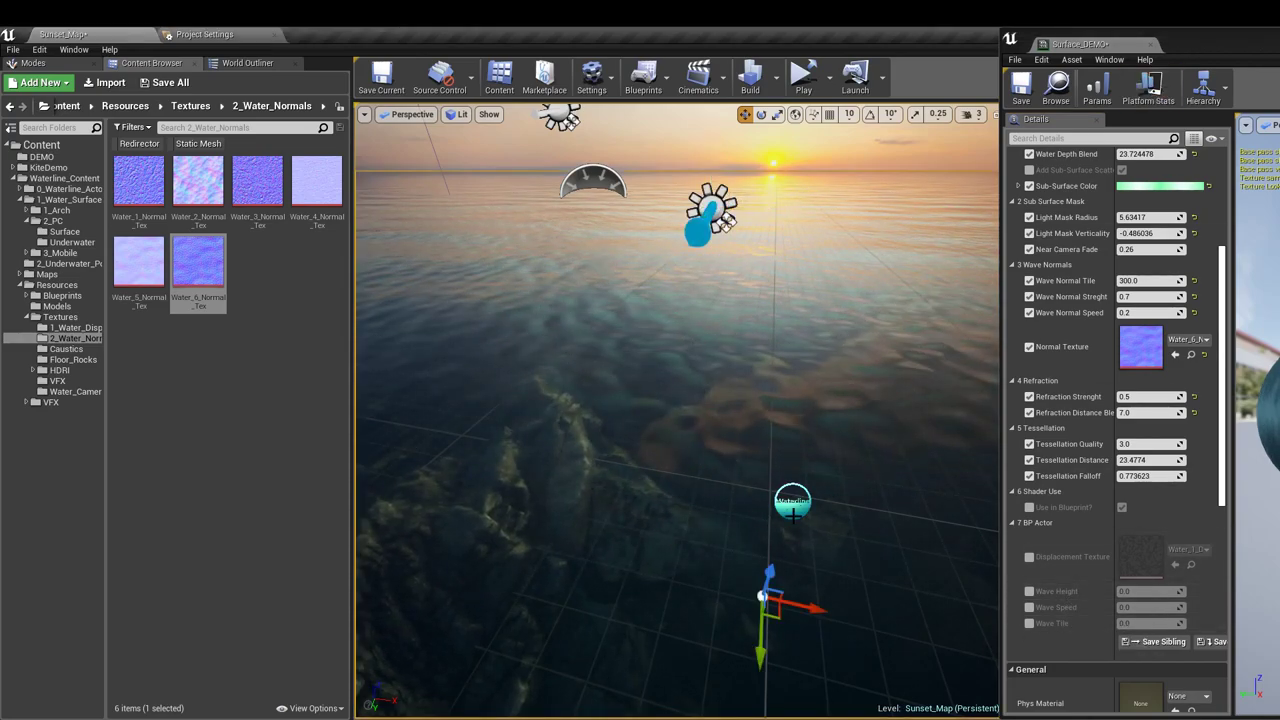
pyautogui.moveTo(1180, 40); pyautogui.dragTo(1279, 230)
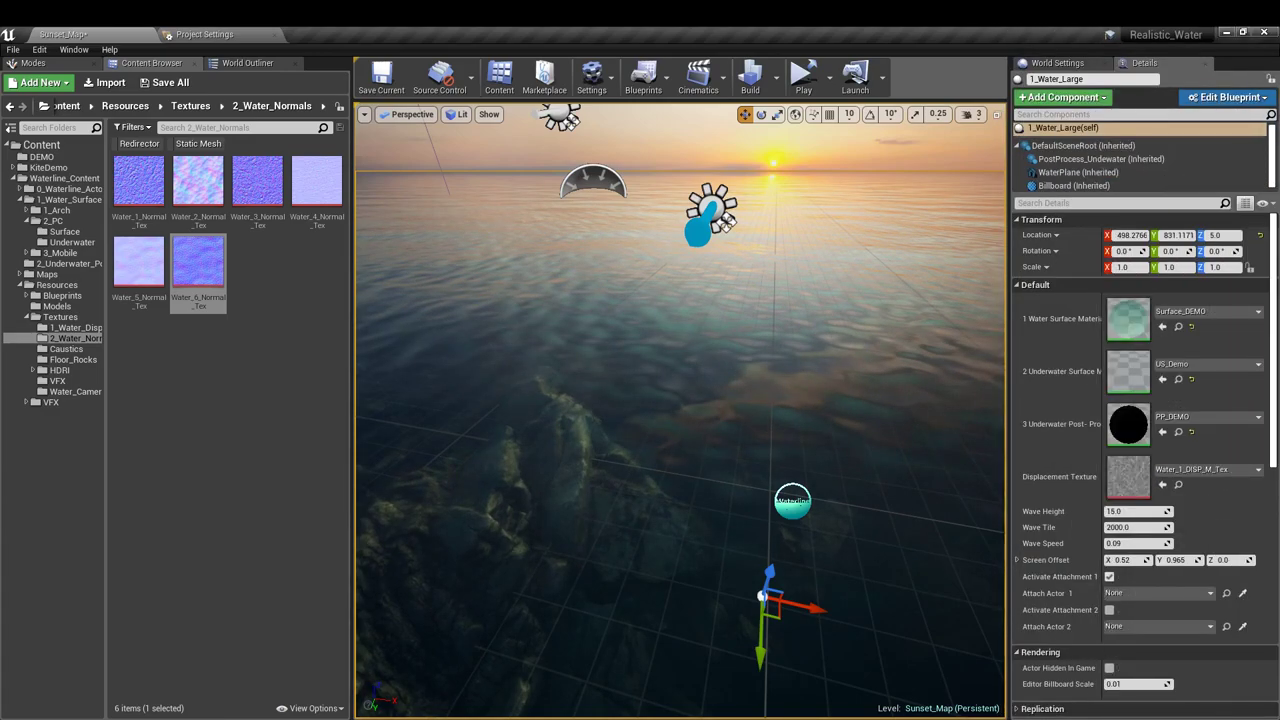
pyautogui.moveTo(794, 369); pyautogui.dragTo(805, 420, button='middle')
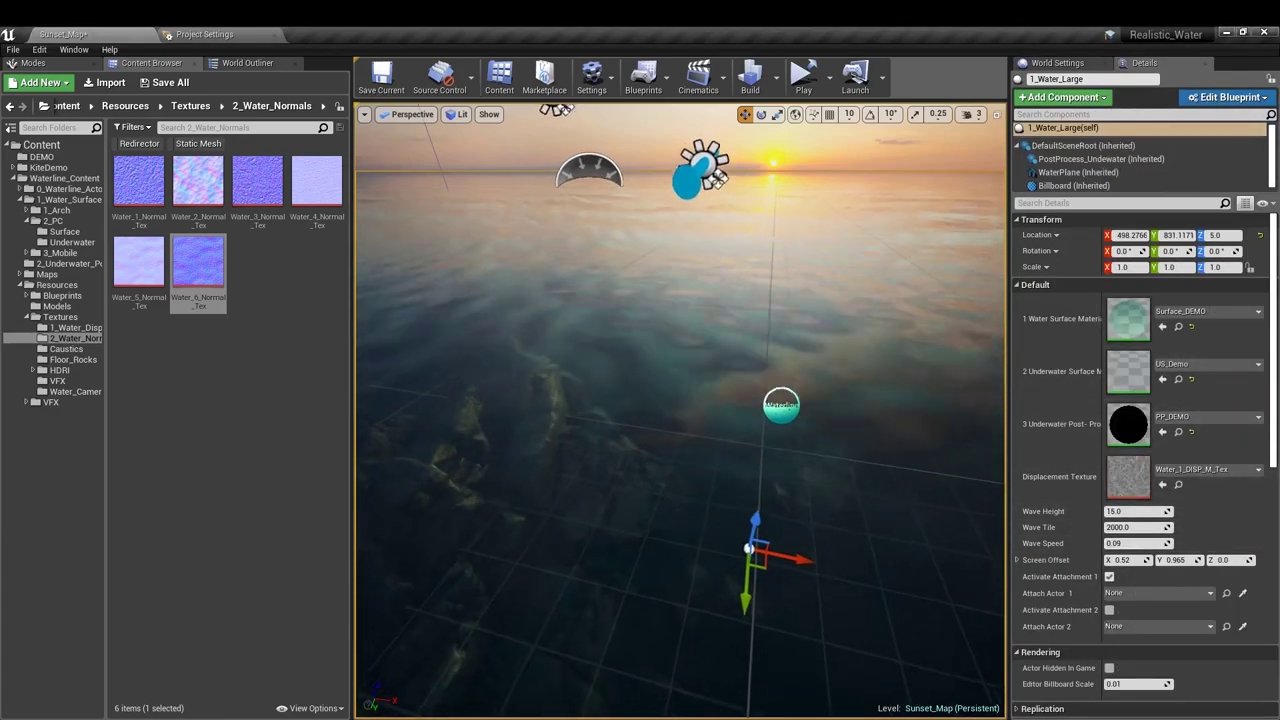
pyautogui.moveTo(805, 420); pyautogui.dragTo(851, 351)
pyautogui.moveTo(851, 351); pyautogui.dragTo(851, 290, button='right')
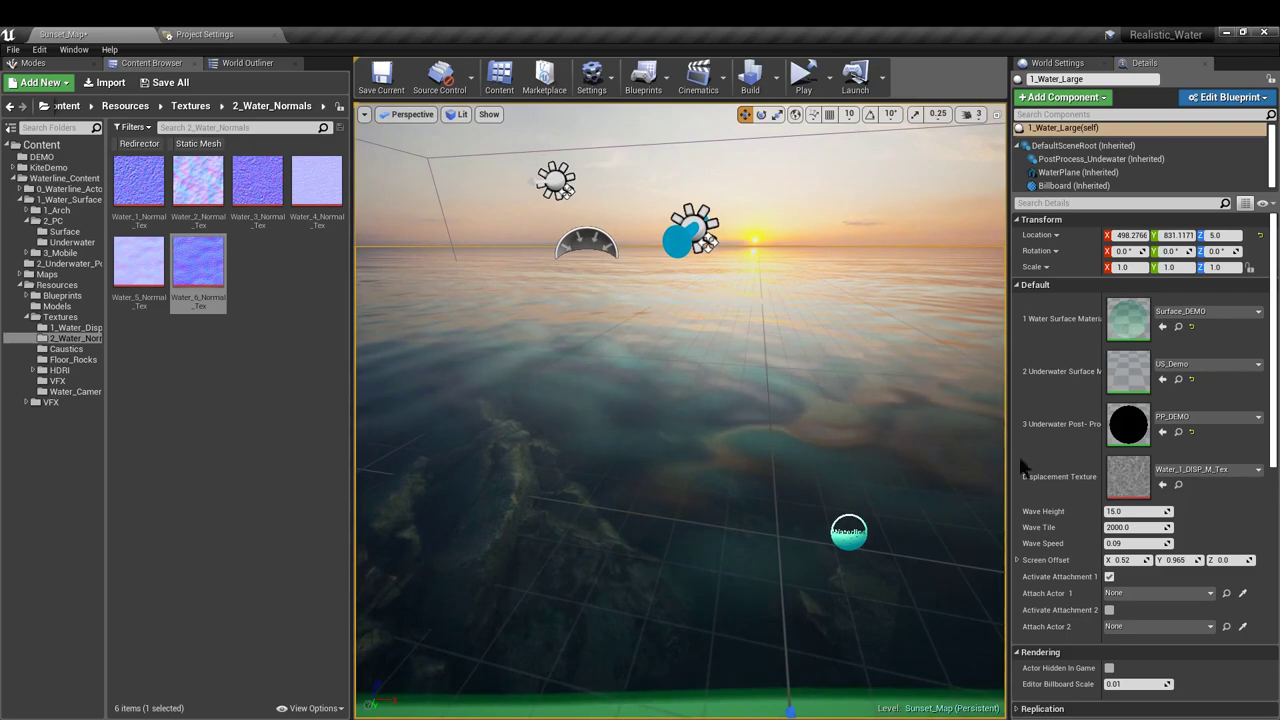
# Try a Wave Height of 20 on the water actor and check the waves close to the waterline
pyautogui.click(1125, 511)
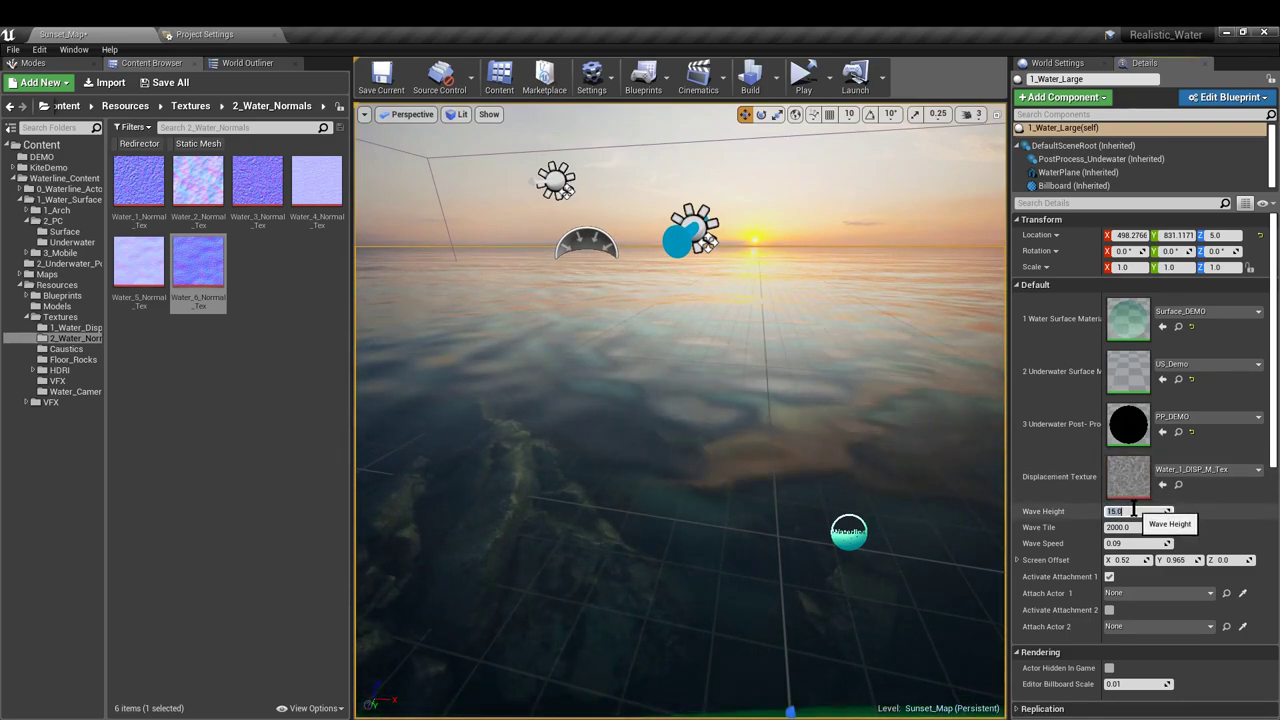
pyautogui.write('20')
pyautogui.press('Return')
pyautogui.moveTo(751, 420); pyautogui.dragTo(791, 400, button='right')
pyautogui.moveTo(660, 469); pyautogui.dragTo(680, 469, button='right')
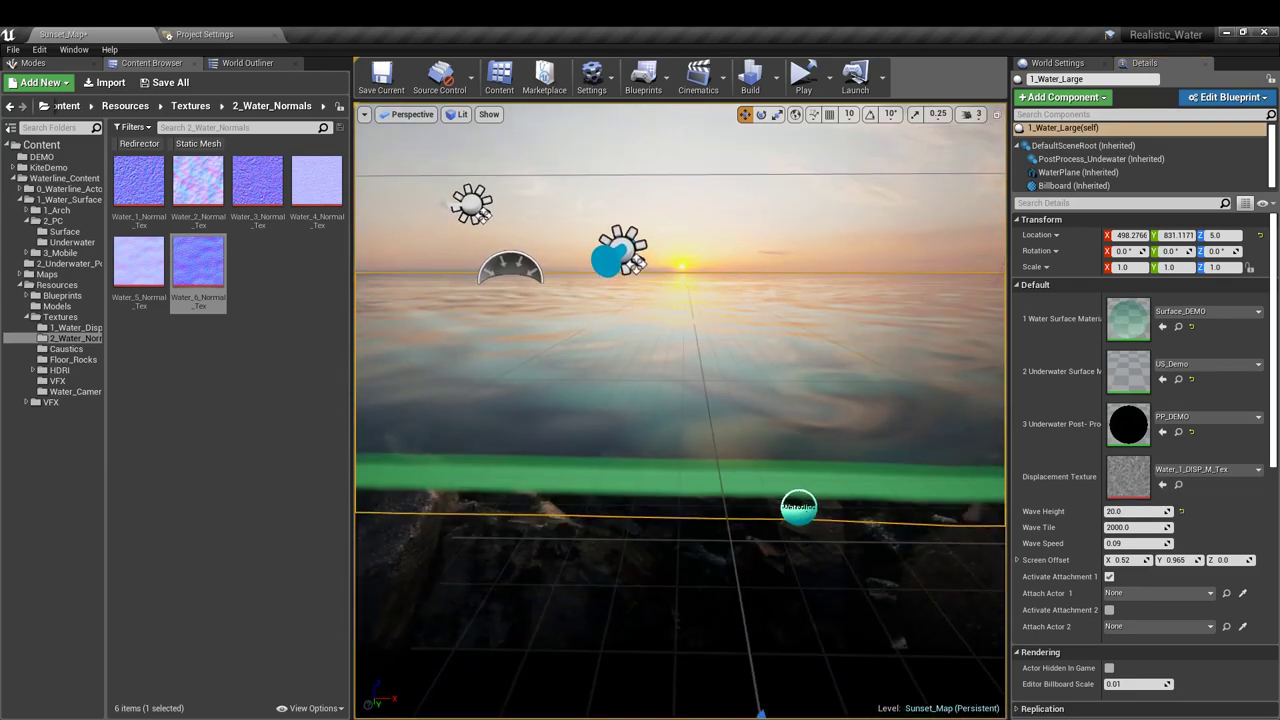
pyautogui.moveTo(903, 486); pyautogui.dragTo(855, 480, button='right')
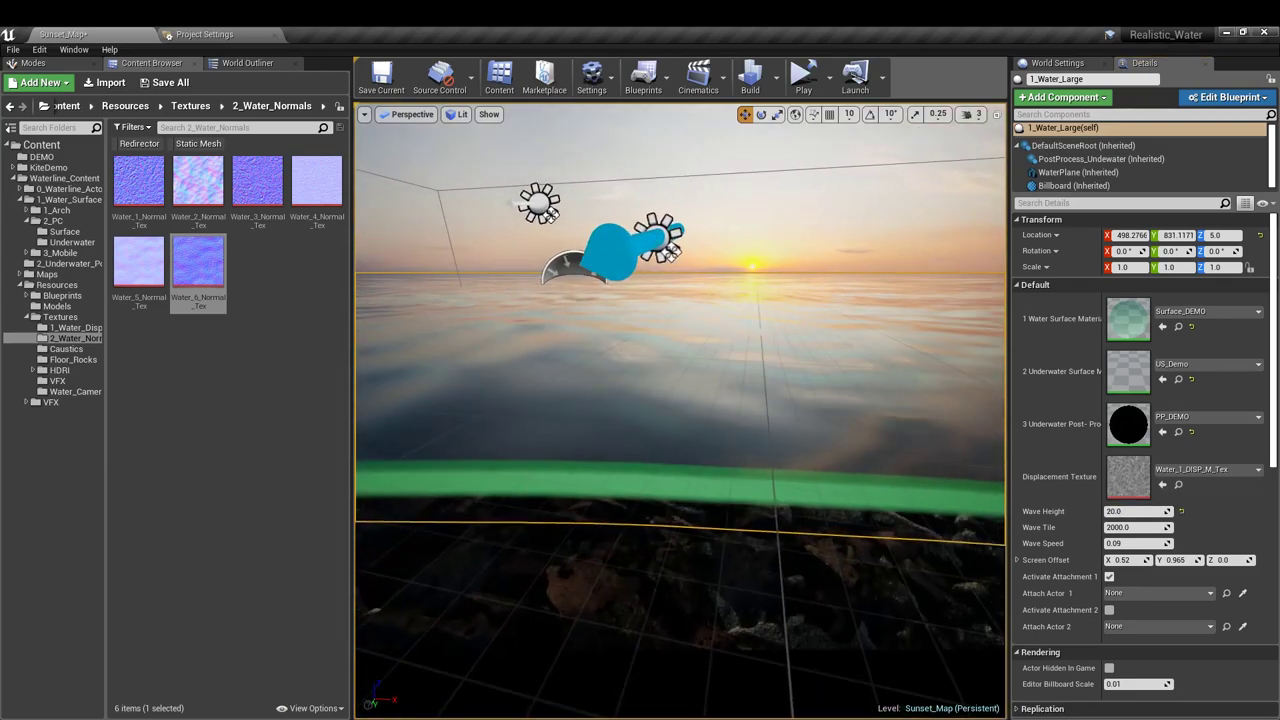
# Try a Wave Tile of 0 on the water actor and restore it to 2000
pyautogui.click(1135, 527)
pyautogui.write('0')
pyautogui.press('Return')
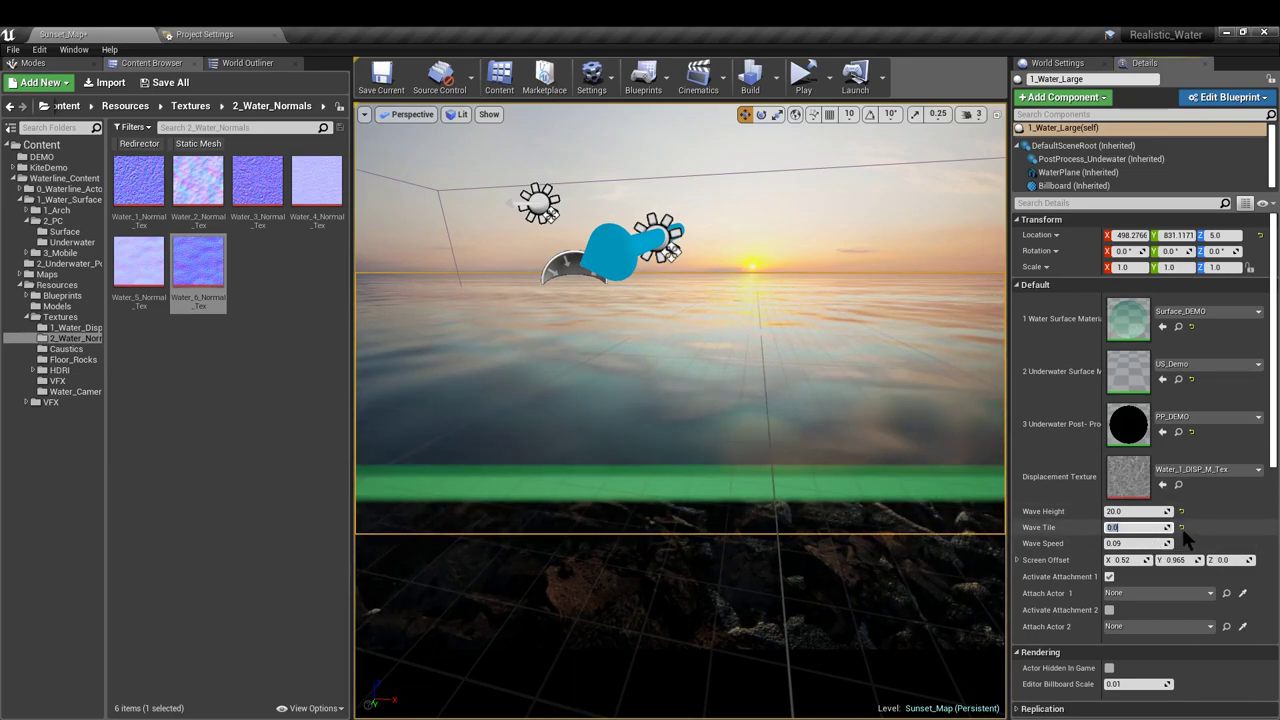
pyautogui.write('2000')
# Try a Wave Speed of 0.2, and reset both Wave Speed and Wave Height to their defaults
pyautogui.click(1140, 543)
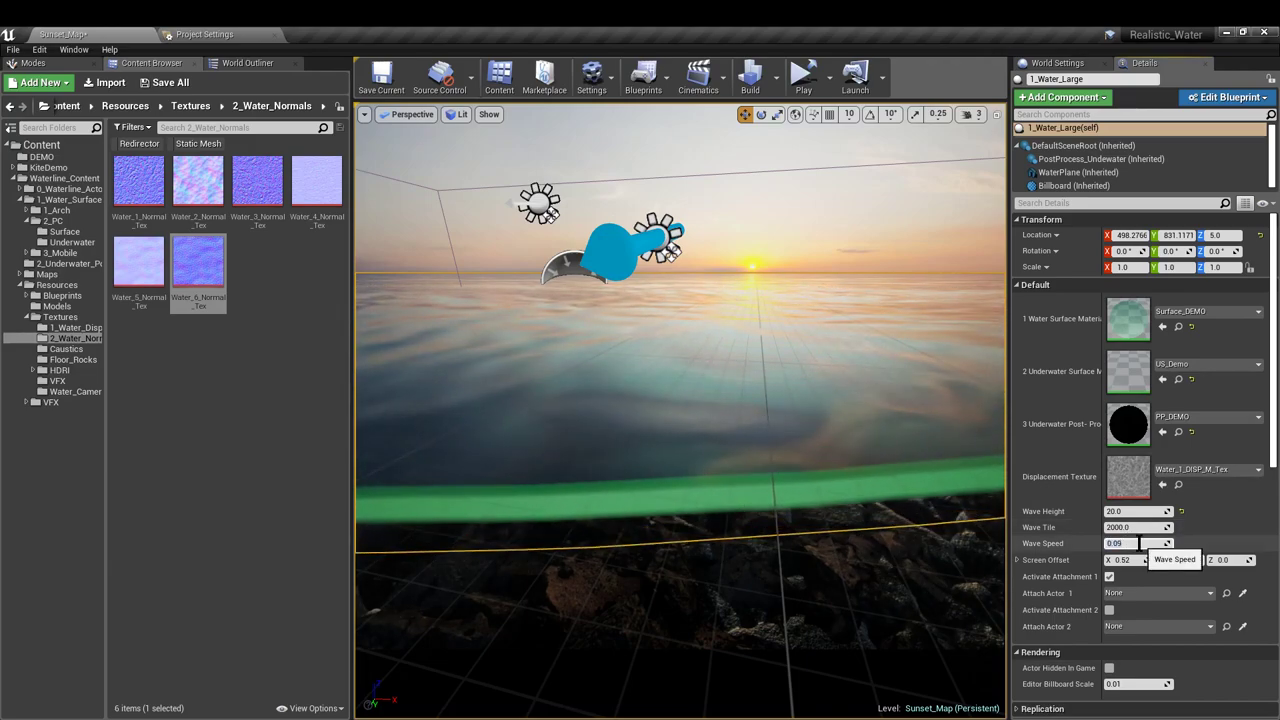
pyautogui.write('0.2')
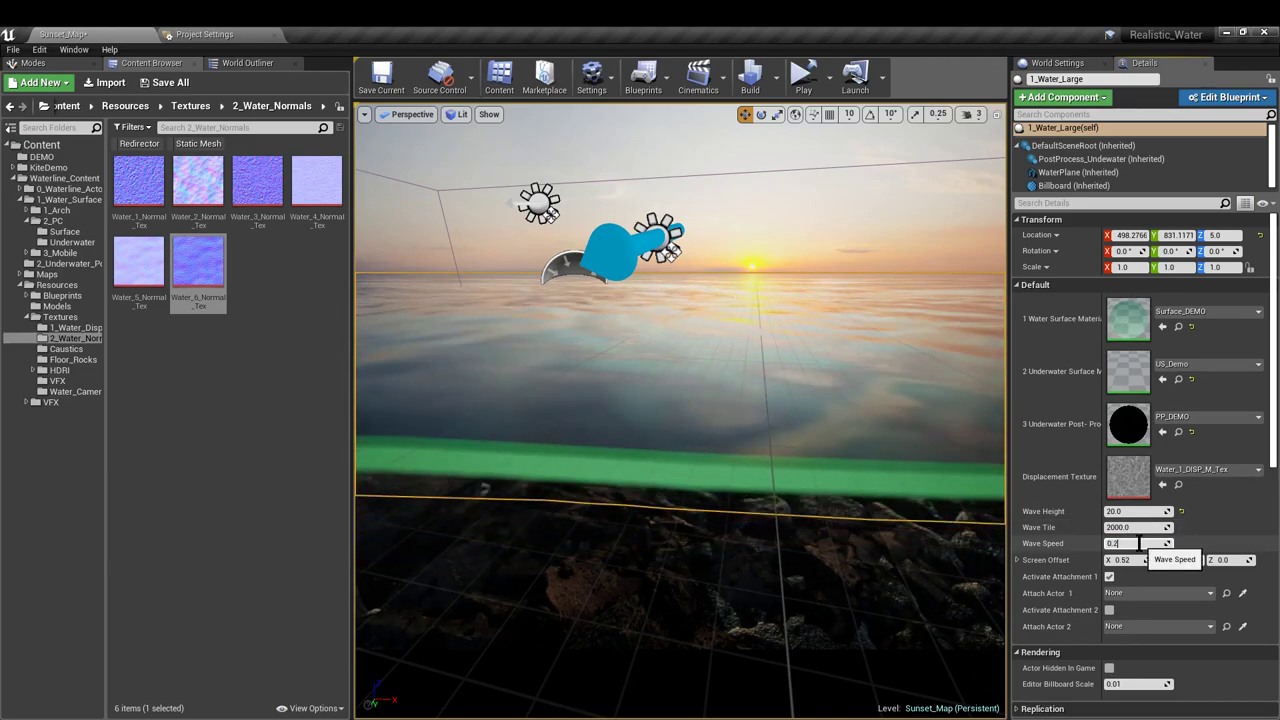
pyautogui.press('Return')
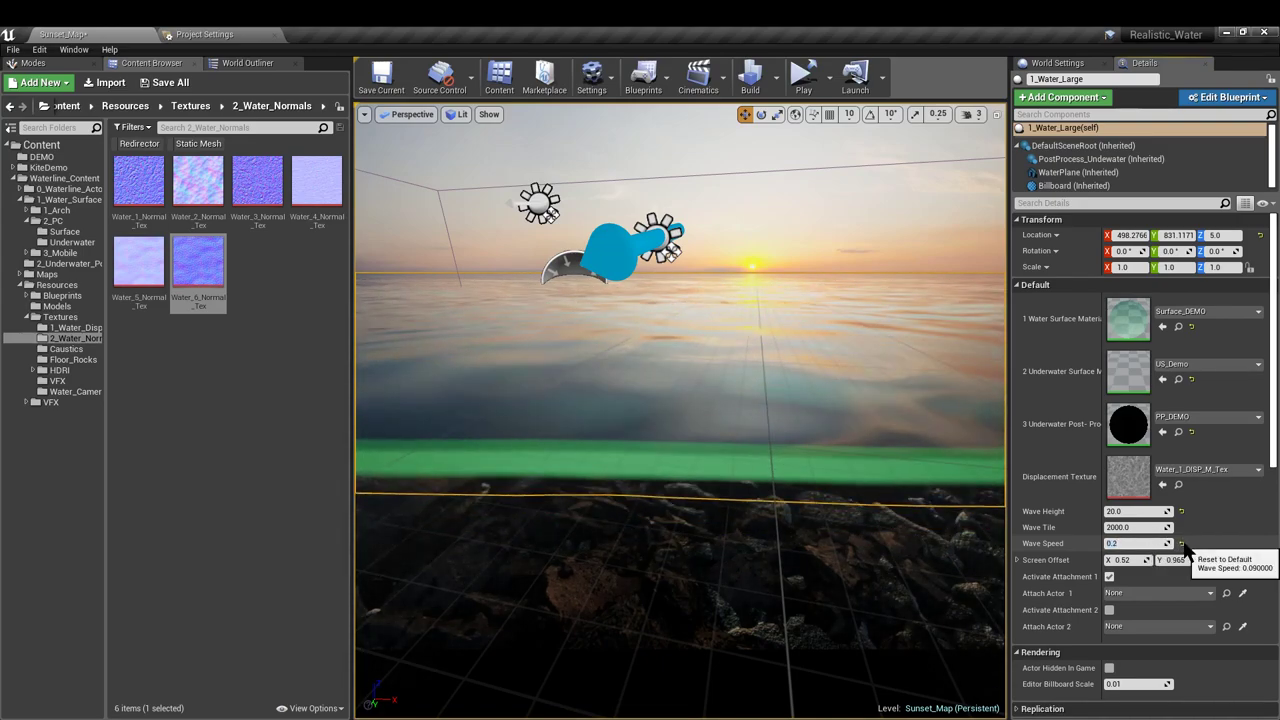
pyautogui.click(1182, 544)
pyautogui.click(1180, 510)
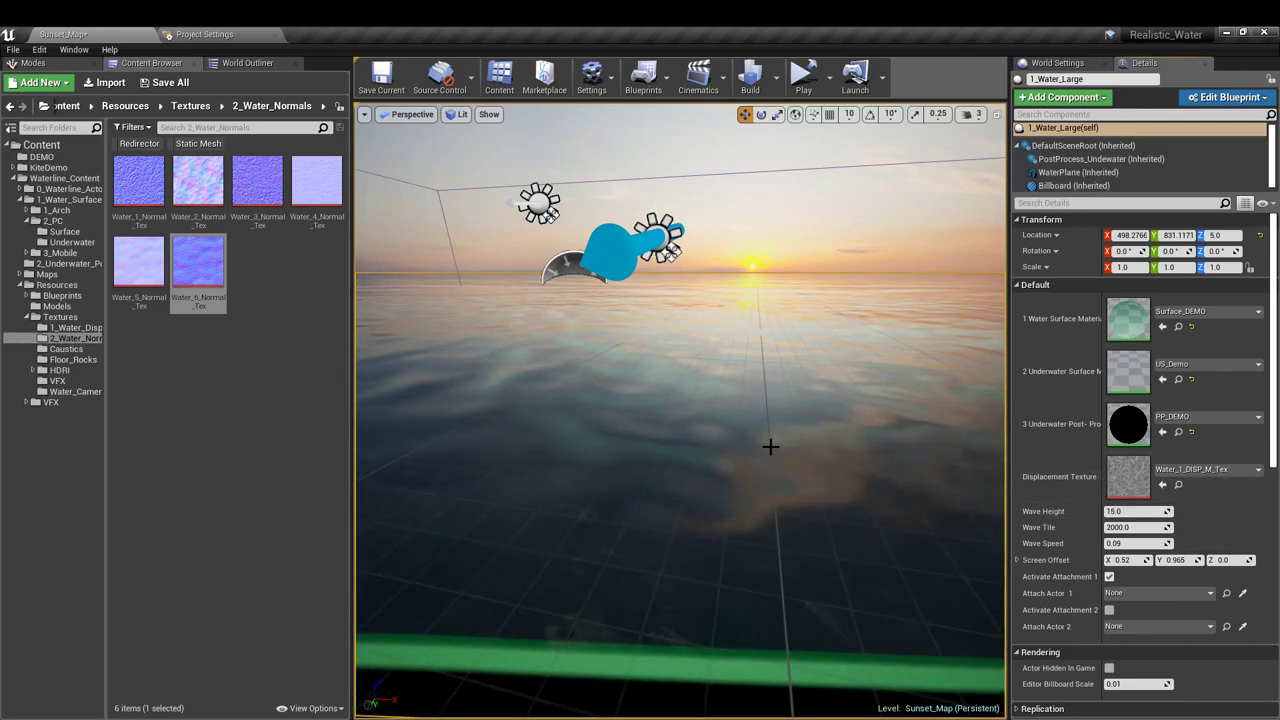
# Turn off Activate Attachment 1 on the water actor and bring the Surface_DEMO editor back beside the scene
pyautogui.moveTo(770, 446); pyautogui.dragTo(753, 480, button='right')
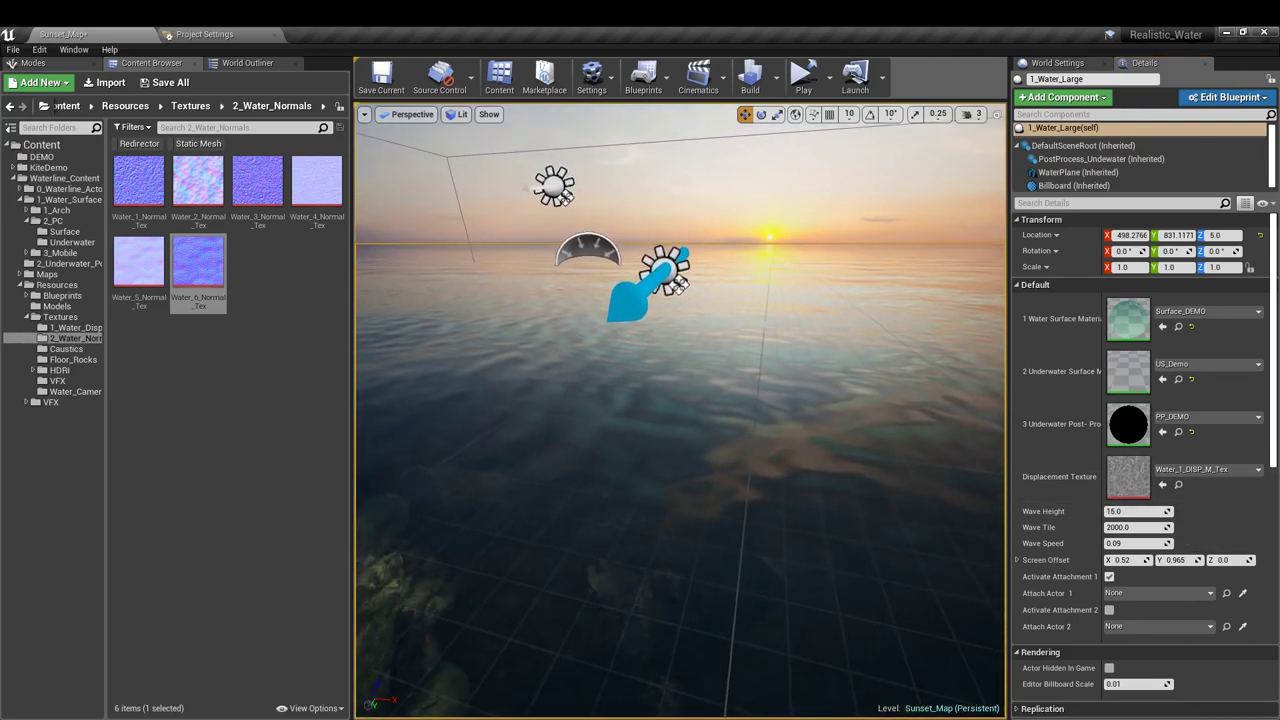
pyautogui.click(1109, 576)
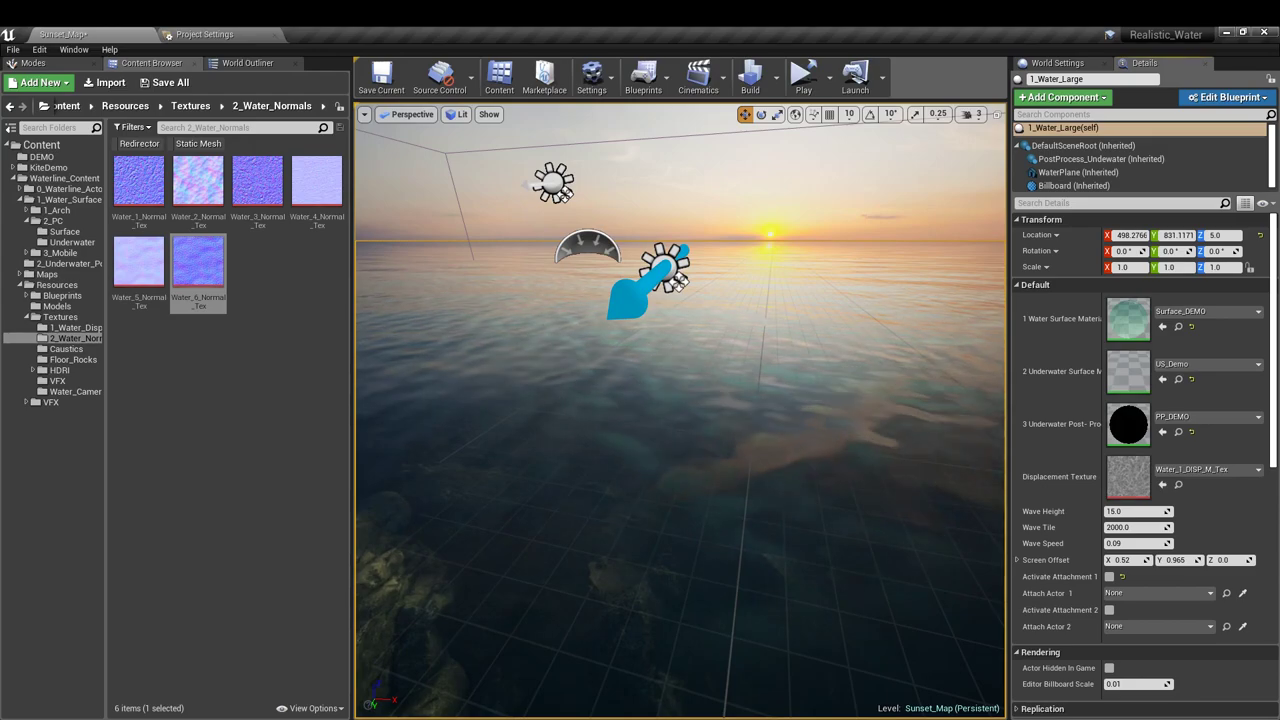
pyautogui.moveTo(1279, 224); pyautogui.dragTo(1201, 30)
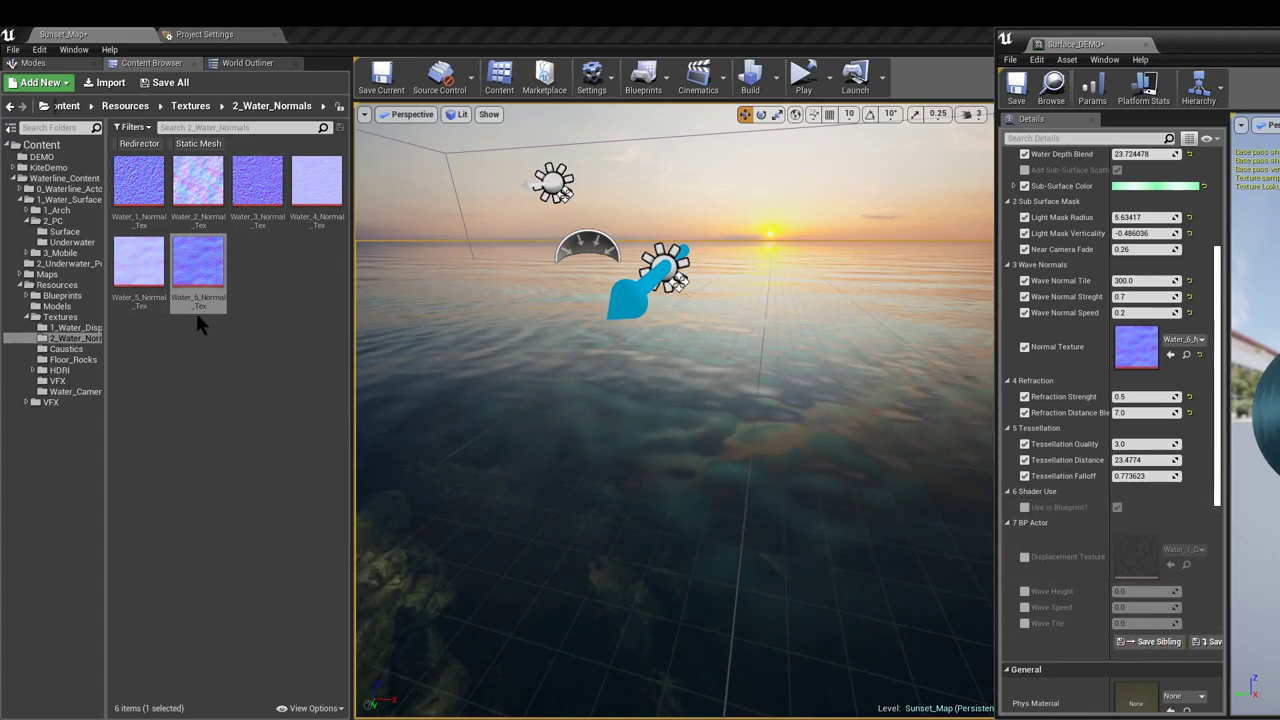
# Open the Water_Parameters collection in 1_Water_Surface_Materials, examine its four scalar parameters, and close it
pyautogui.click(55, 148)
pyautogui.doubleClick(257, 180)
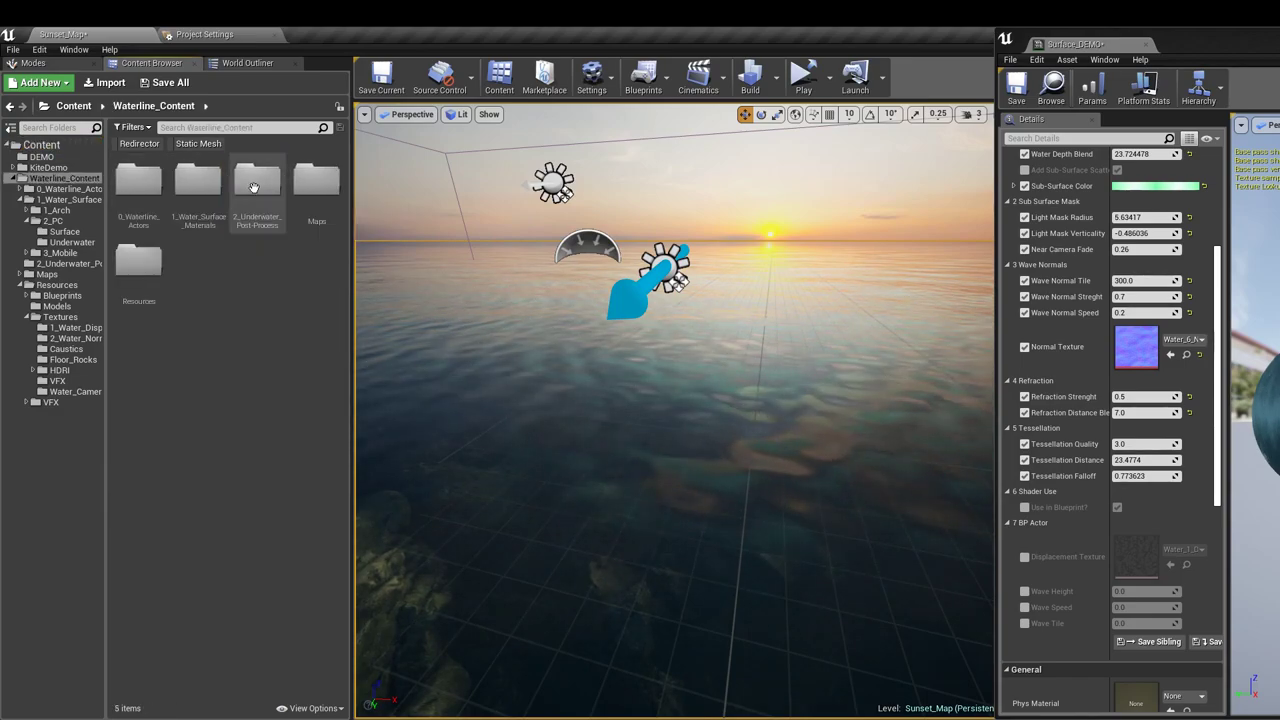
pyautogui.doubleClick(198, 180)
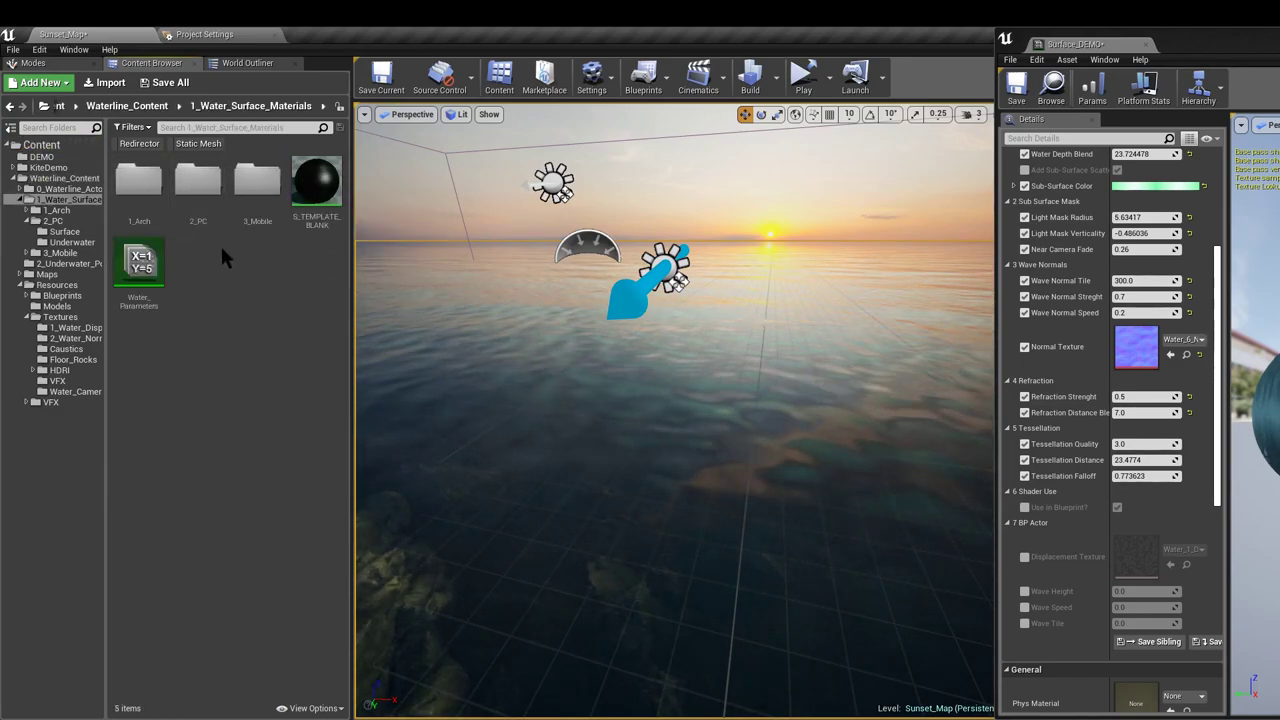
pyautogui.doubleClick(150, 262)
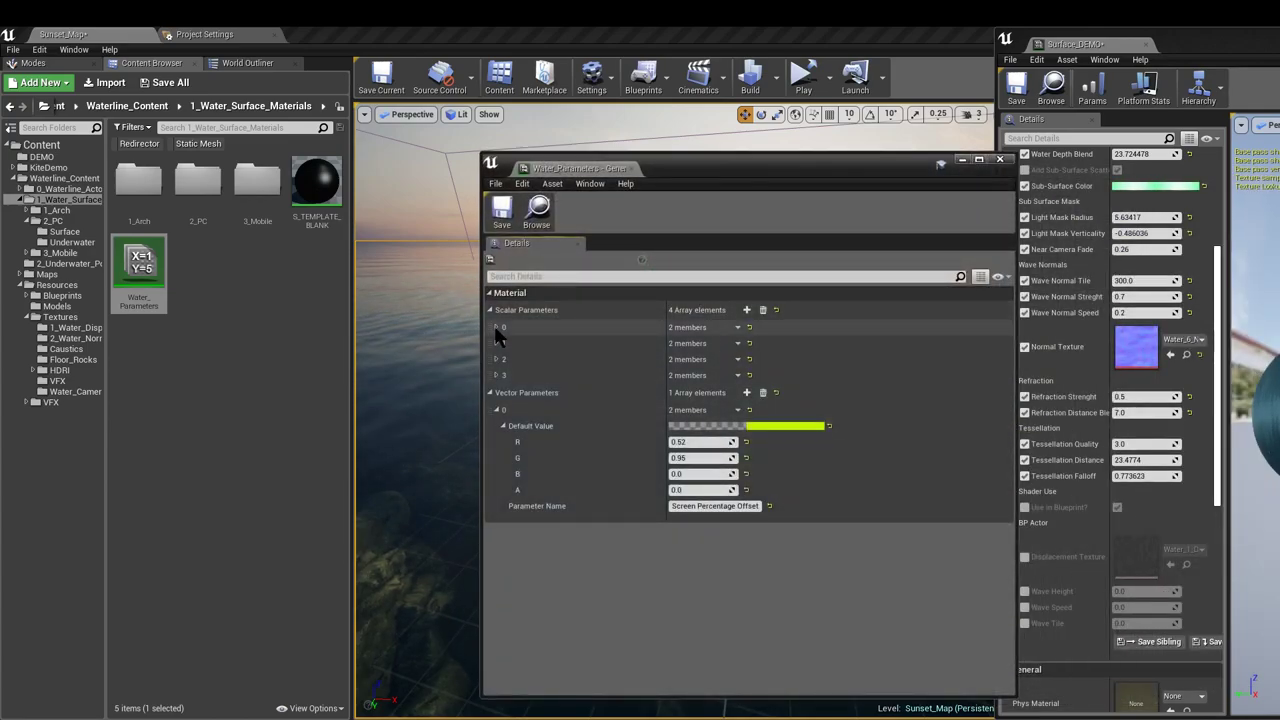
pyautogui.click(496, 327)
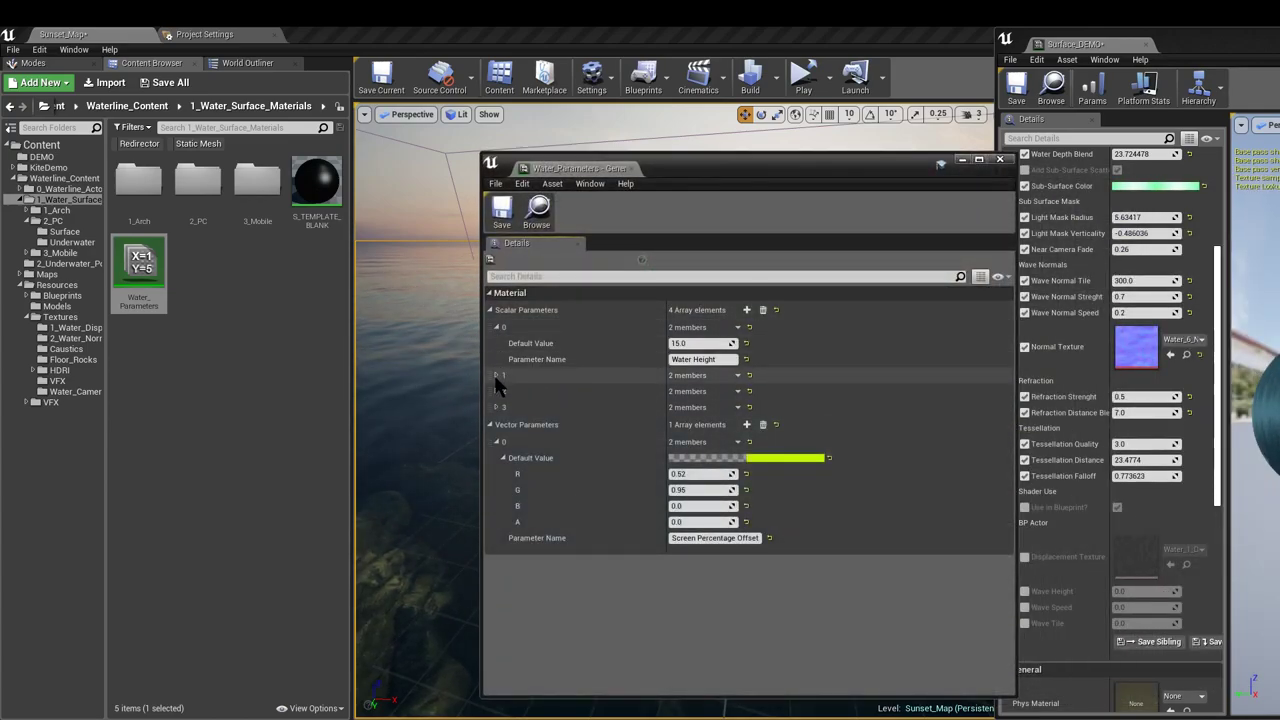
pyautogui.click(496, 375)
pyautogui.click(497, 423)
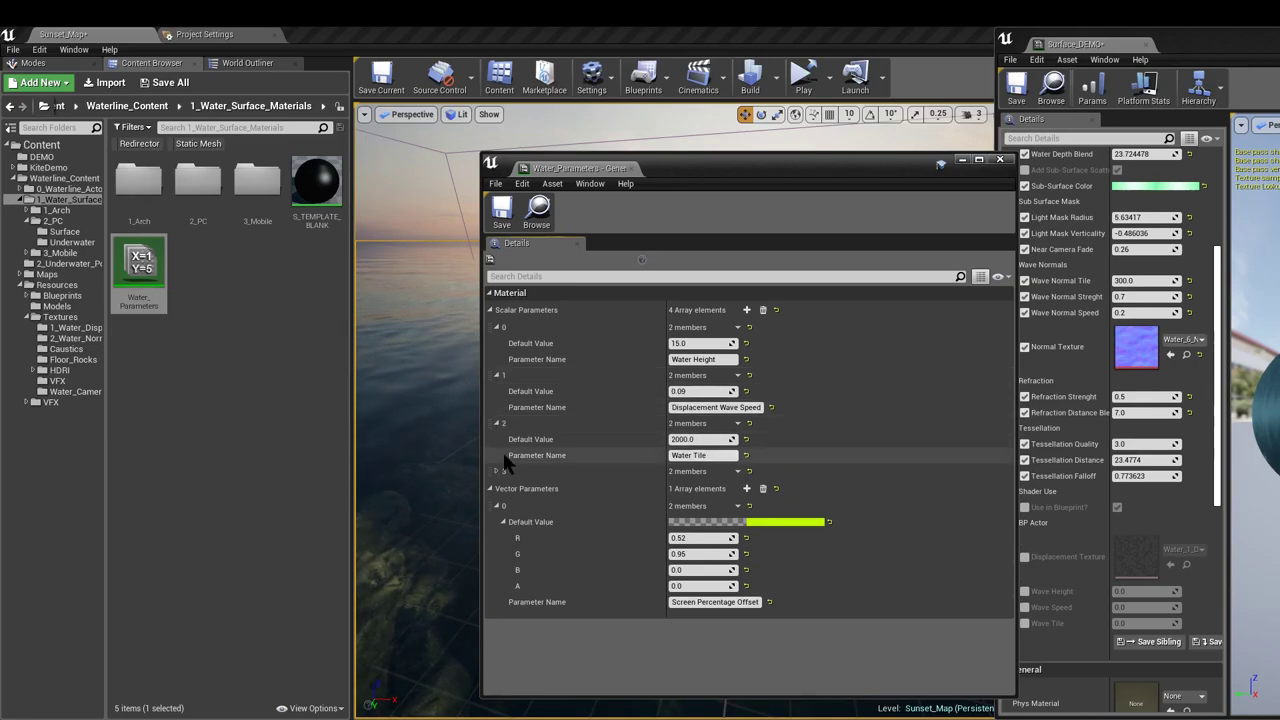
pyautogui.click(497, 471)
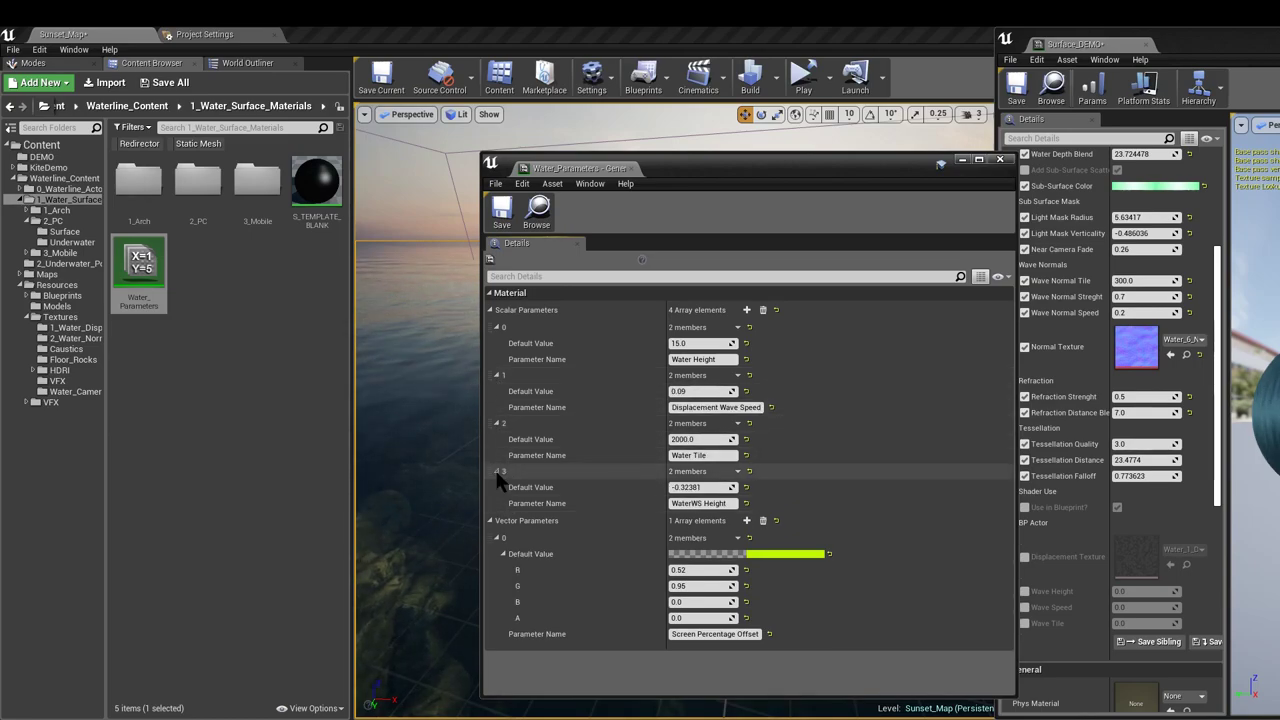
pyautogui.click(1002, 160)
# Save the Surface_DEMO material instance and close its editor
pyautogui.moveTo(721, 319); pyautogui.dragTo(842, 313, button='right')
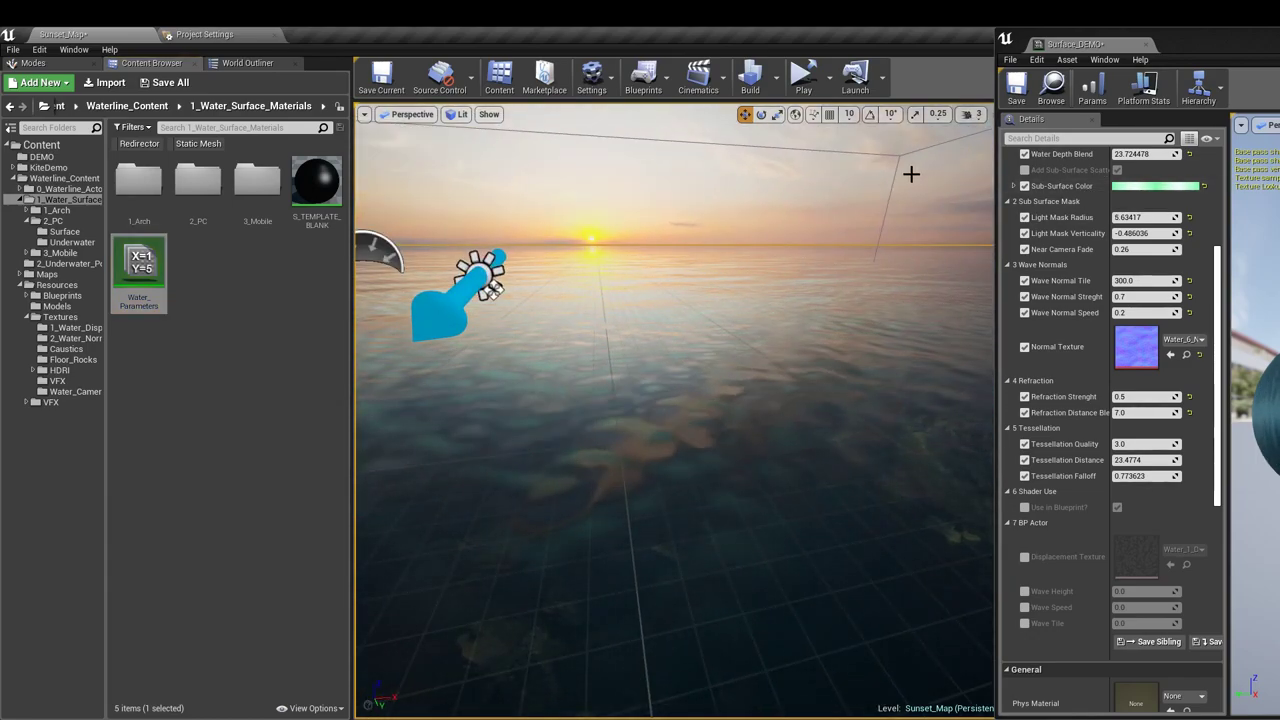
pyautogui.click(1017, 86)
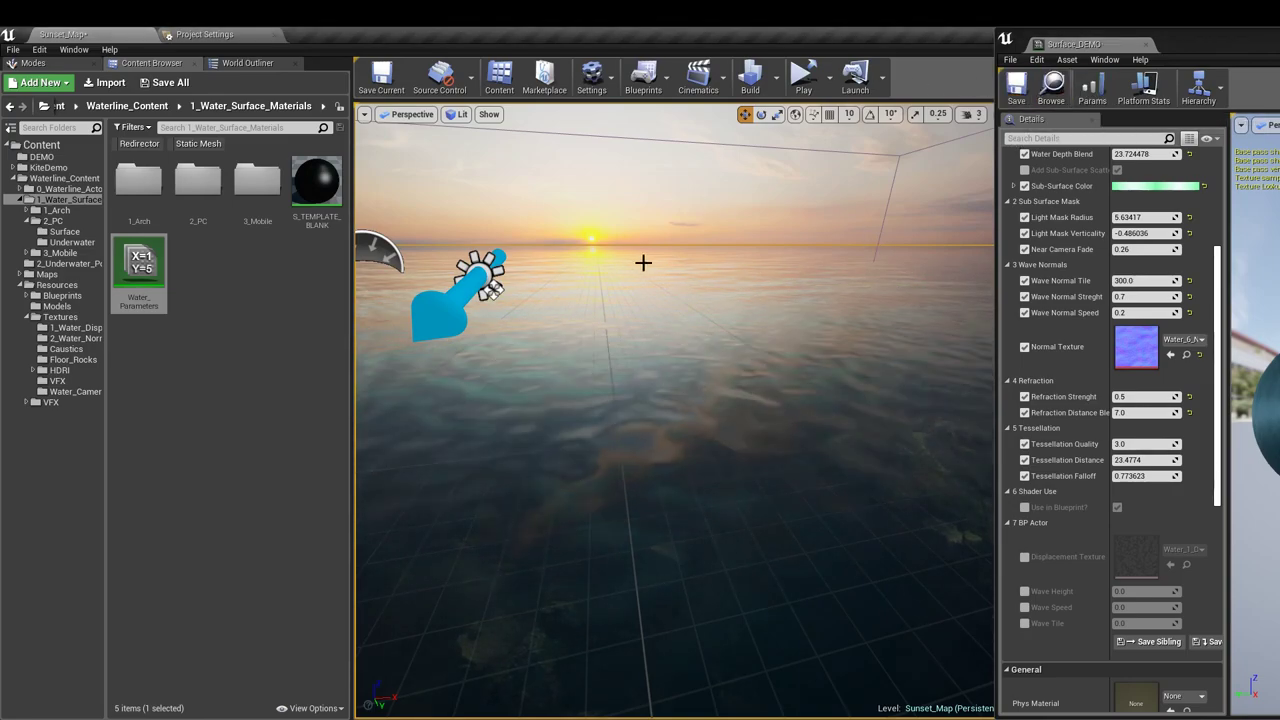
pyautogui.moveTo(846, 357); pyautogui.dragTo(900, 370, button='right')
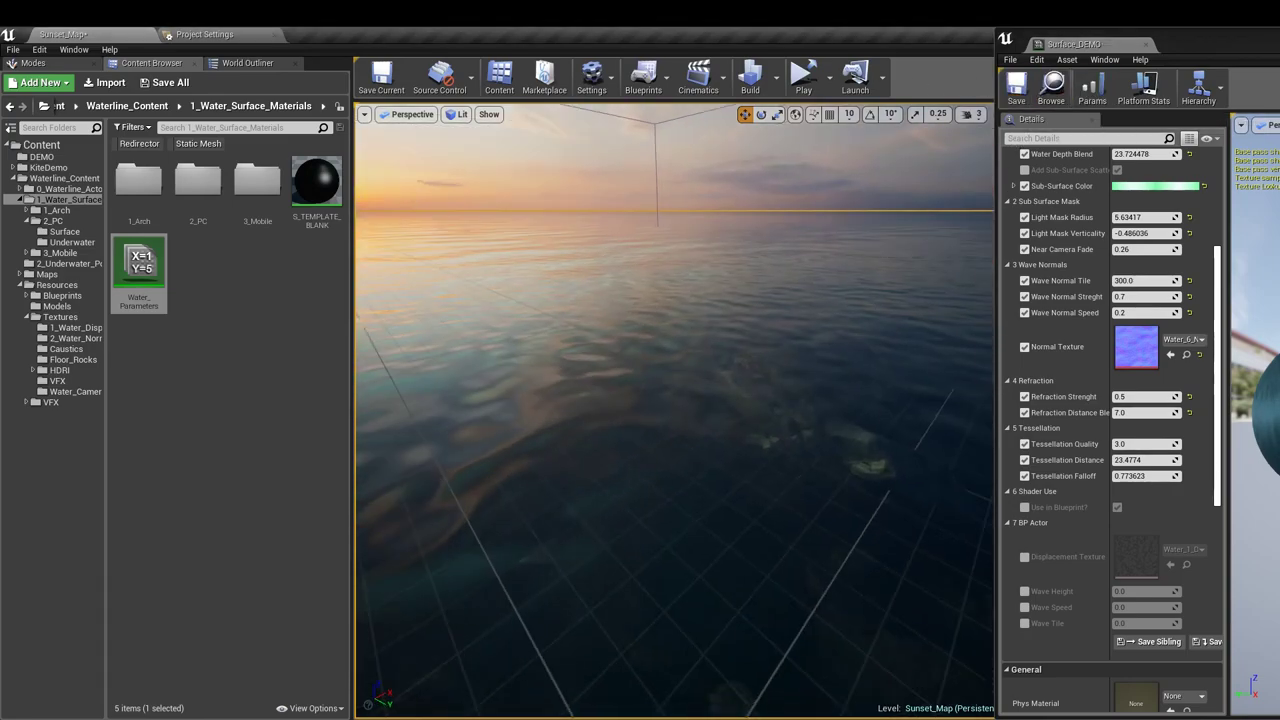
pyautogui.click(1146, 45)
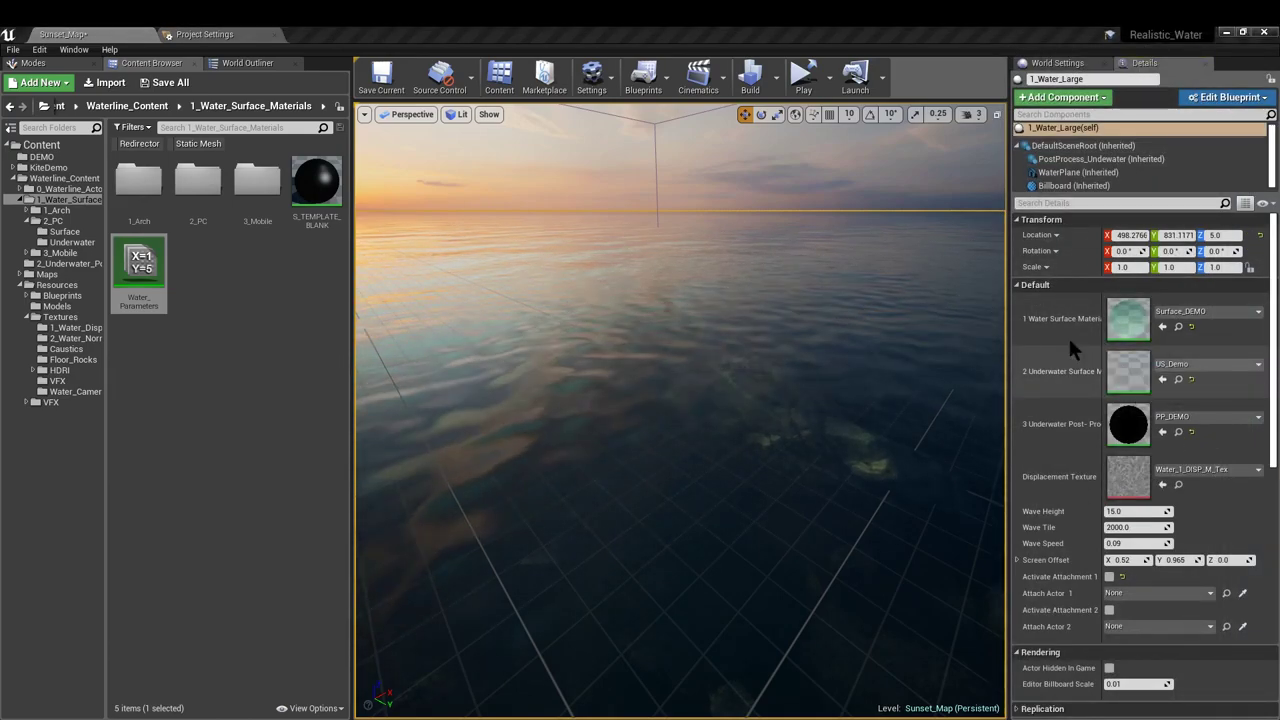
# Open the water actor's US_Demo underwater surface material, look over its parameters, and inspect the scene from below the water
pyautogui.moveTo(714, 719); pyautogui.dragTo(724, 140)
pyautogui.moveTo(551, 290); pyautogui.dragTo(607, 274, button='right')
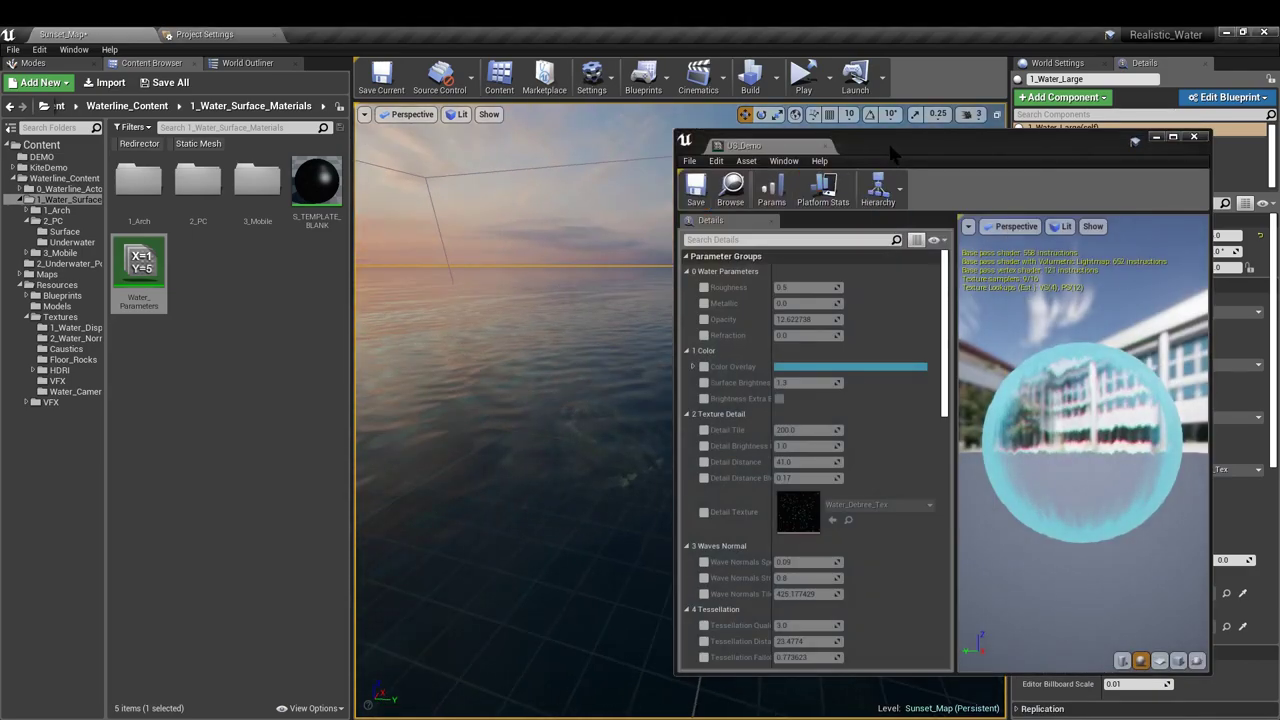
pyautogui.moveTo(890, 152); pyautogui.dragTo(1208, 180)
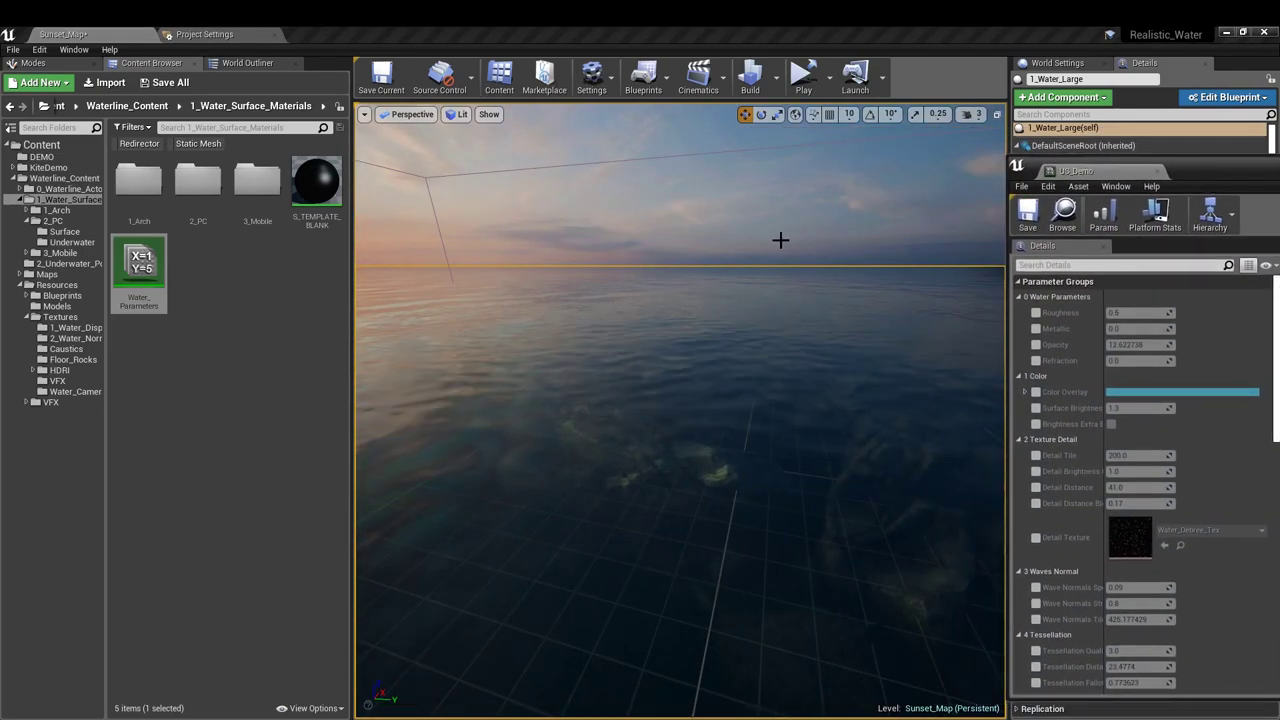
pyautogui.moveTo(734, 253); pyautogui.dragTo(651, 284, button='right')
pyautogui.moveTo(1201, 166); pyautogui.dragTo(973, 533)
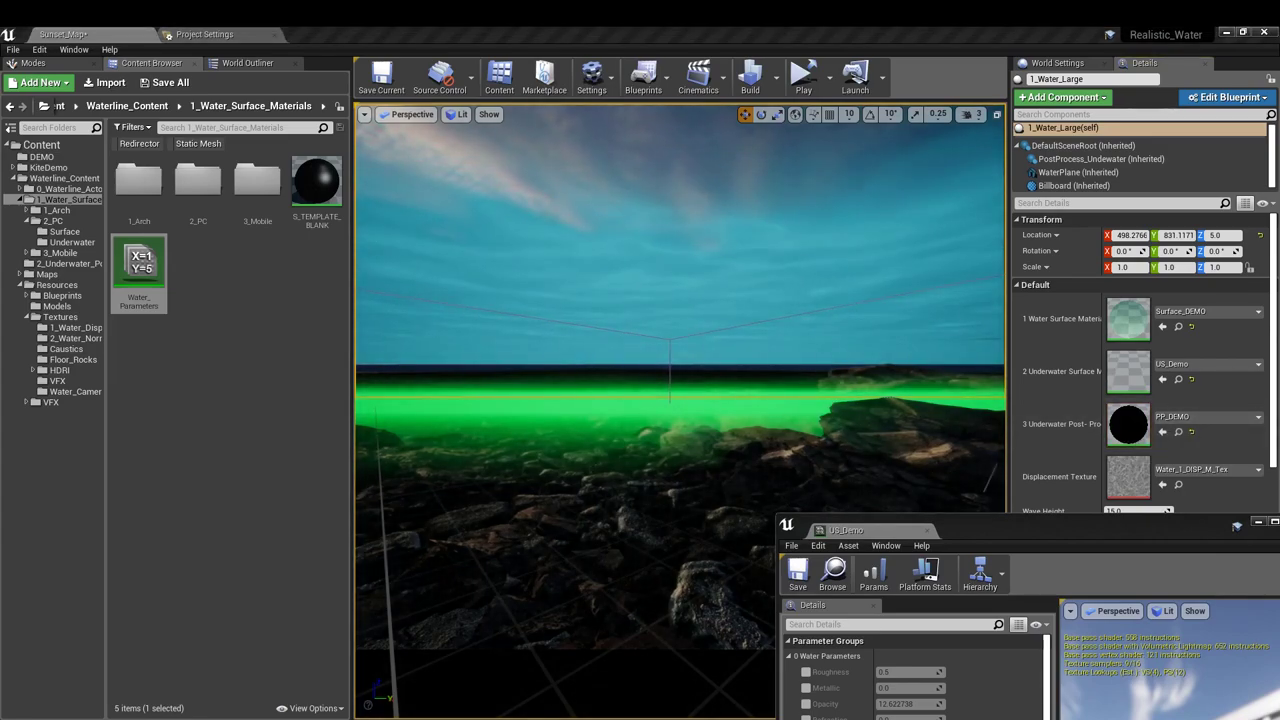
# Open the water actor's PP_DEMO underwater post-process material, override Use Rays and turn it off
pyautogui.doubleClick(1128, 424)
pyautogui.moveTo(1100, 531); pyautogui.dragTo(812, 163)
pyautogui.scroll(-5, 680, 445)
pyautogui.scroll(3, 560, 520)
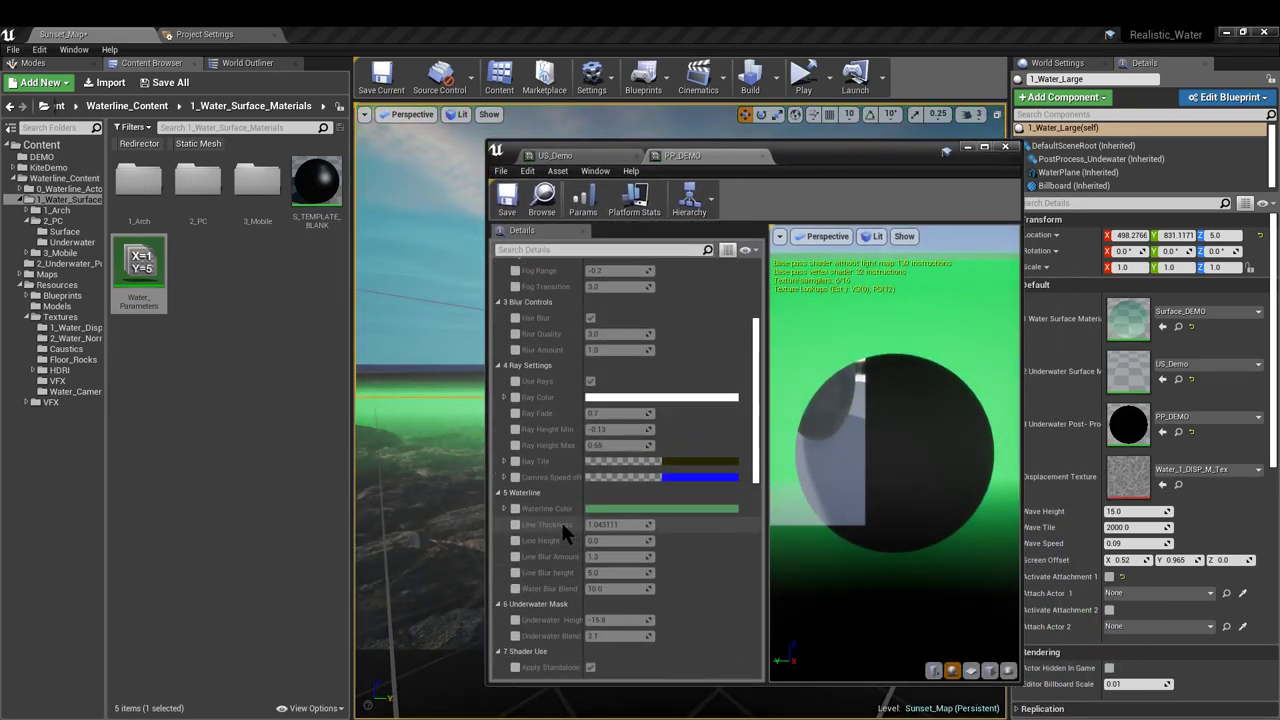
pyautogui.click(515, 381)
pyautogui.click(590, 381)
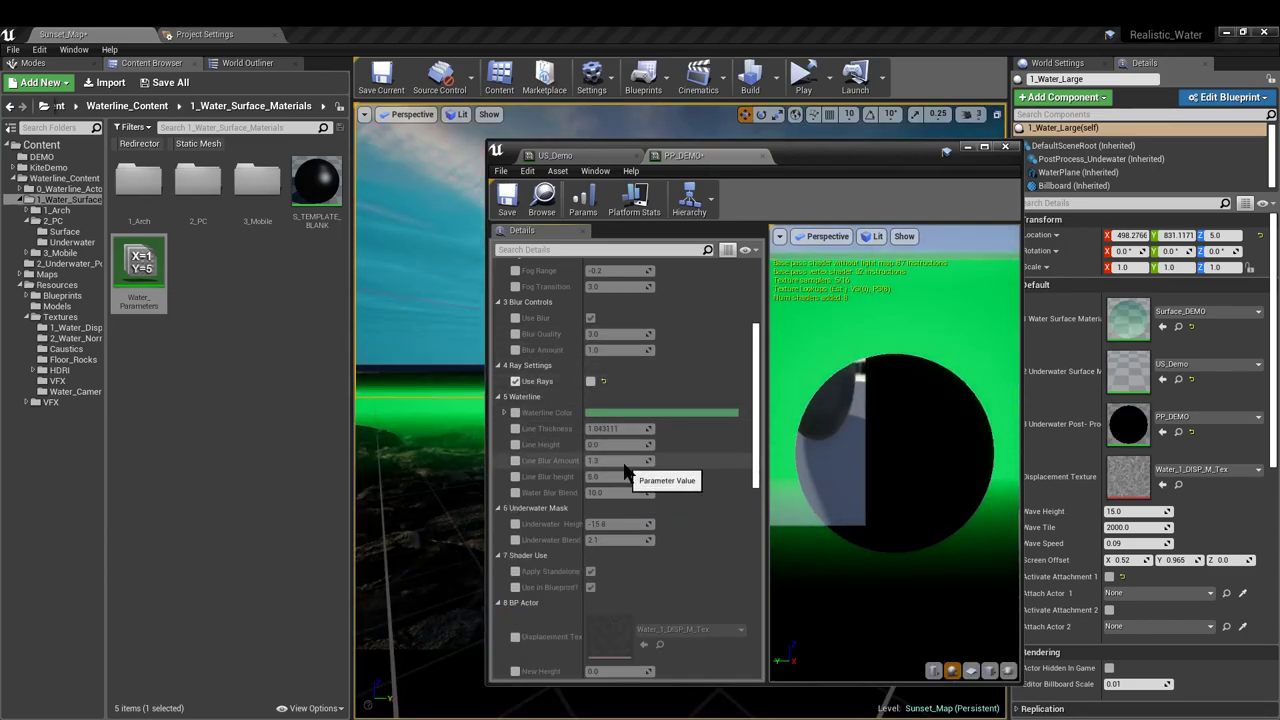
pyautogui.scroll(4, 628, 484)
pyautogui.scroll(3, 628, 484)
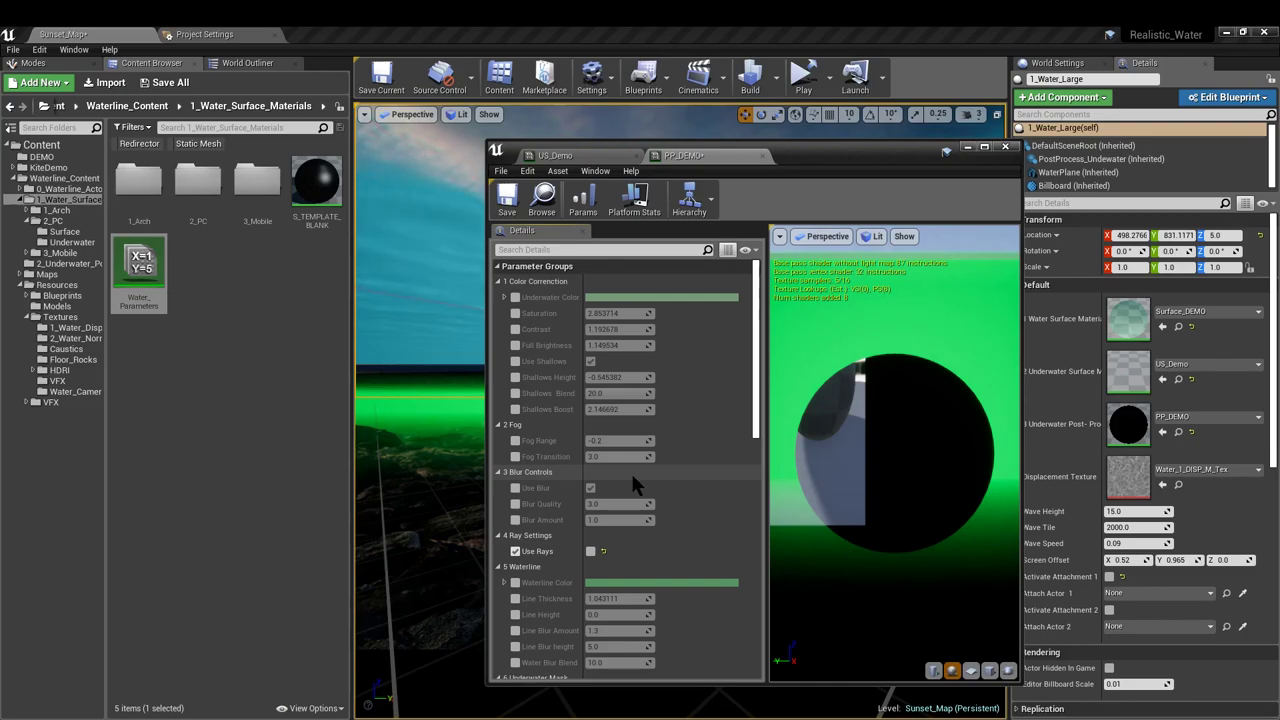
# Save PP_DEMO, switch to the US_Demo material and place its editor window beside the view of the underwater surface
pyautogui.scroll(-6, 656, 482)
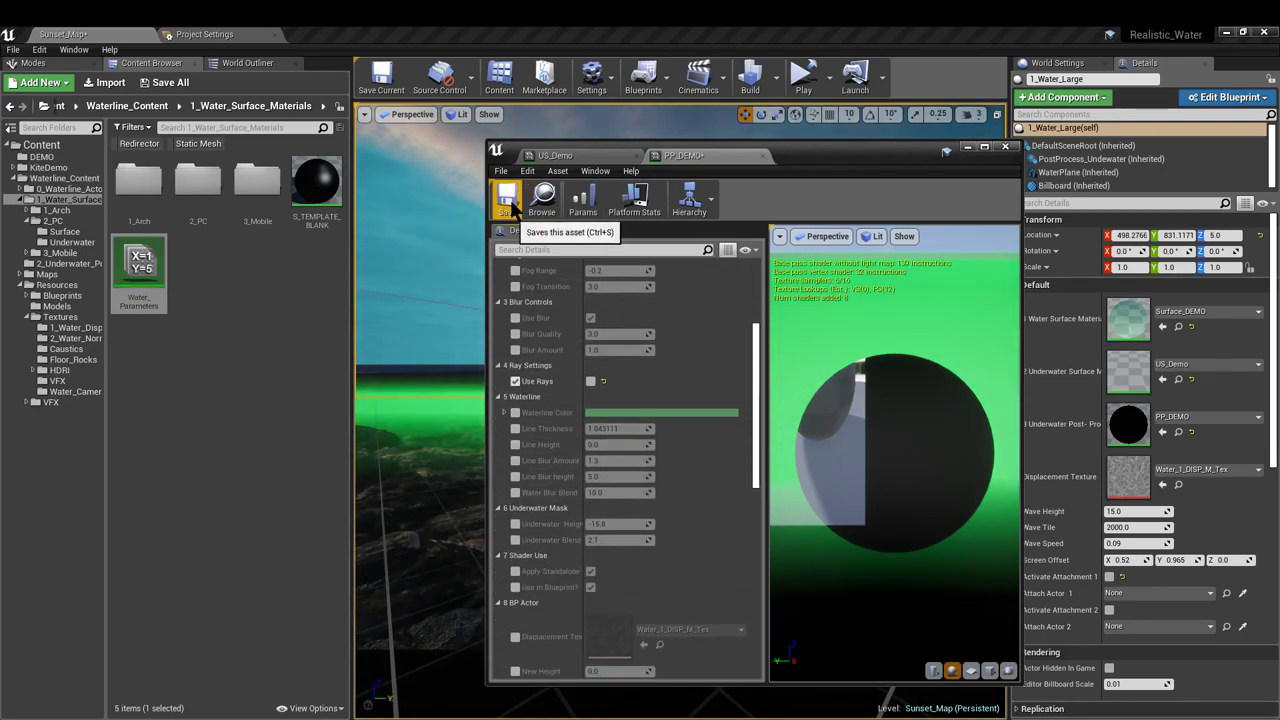
pyautogui.click(555, 155)
pyautogui.moveTo(777, 151); pyautogui.dragTo(1233, 48)
pyautogui.moveTo(708, 226); pyautogui.dragTo(674, 142, button='right')
pyautogui.moveTo(445, 550); pyautogui.dragTo(639, 481, button='right')
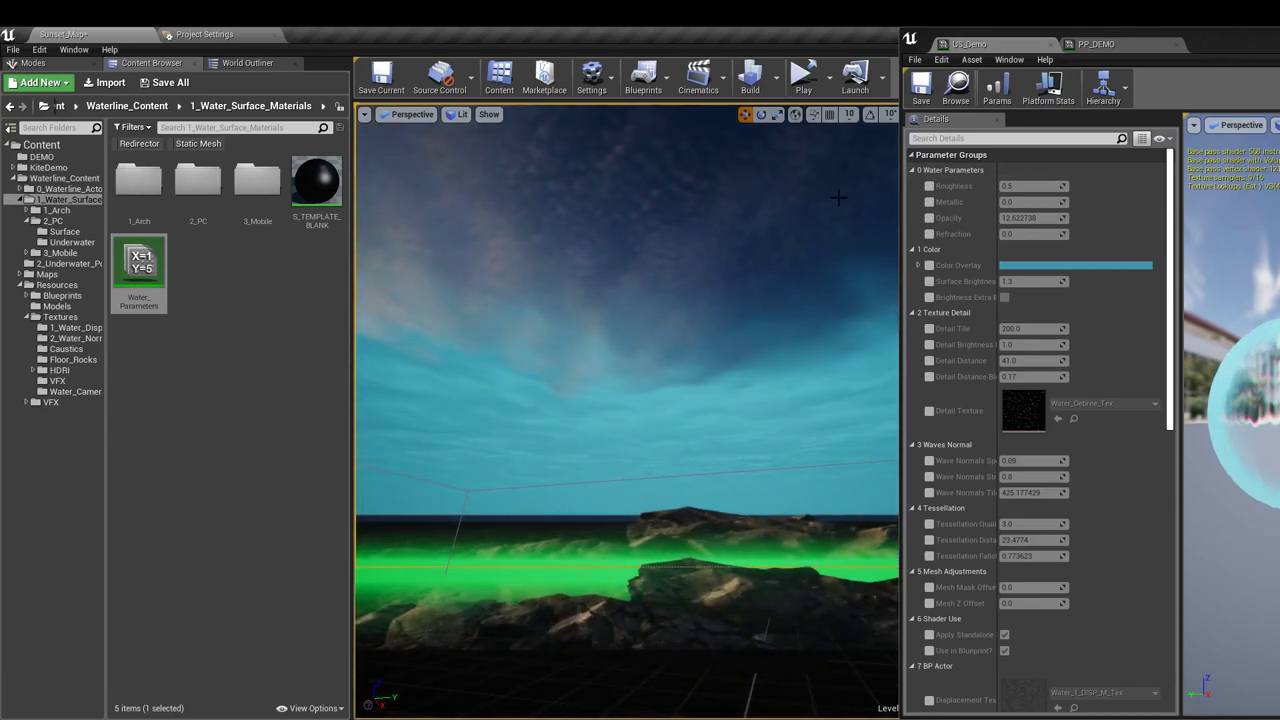
# Override Roughness in the US_Demo underwater surface material and set it to 0
pyautogui.click(929, 186)
pyautogui.click(1030, 186)
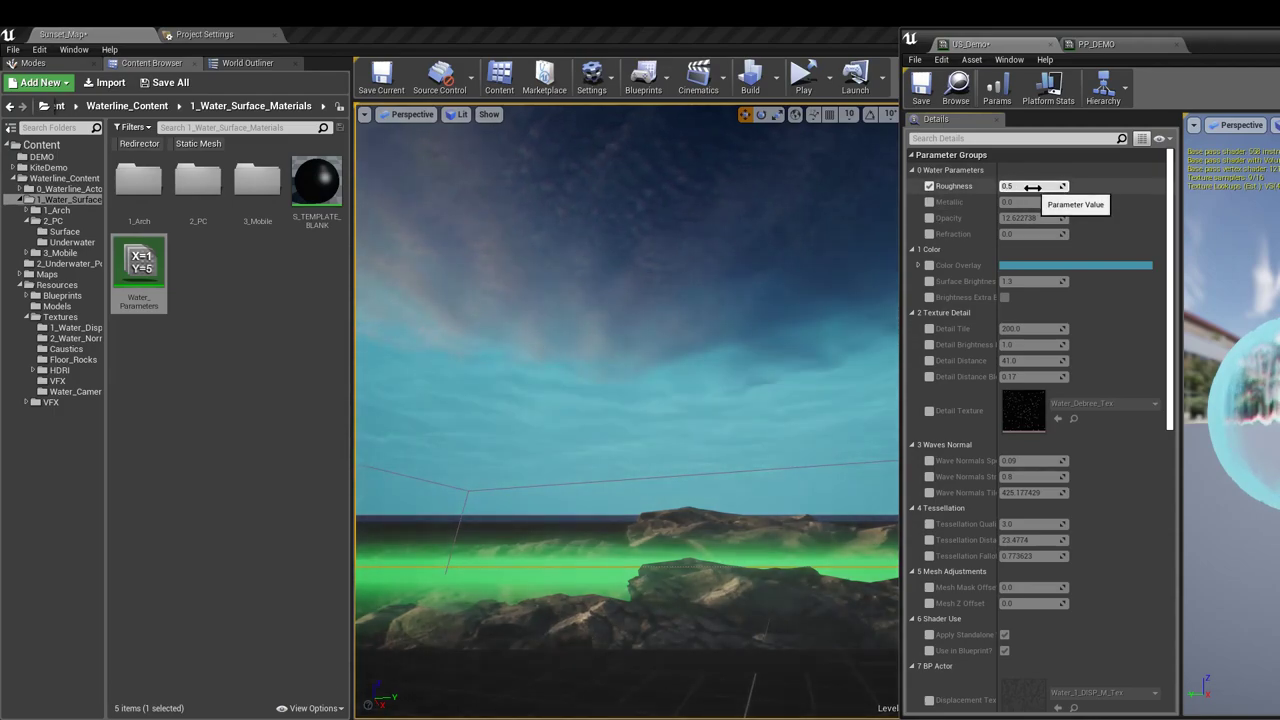
pyautogui.press('Return')
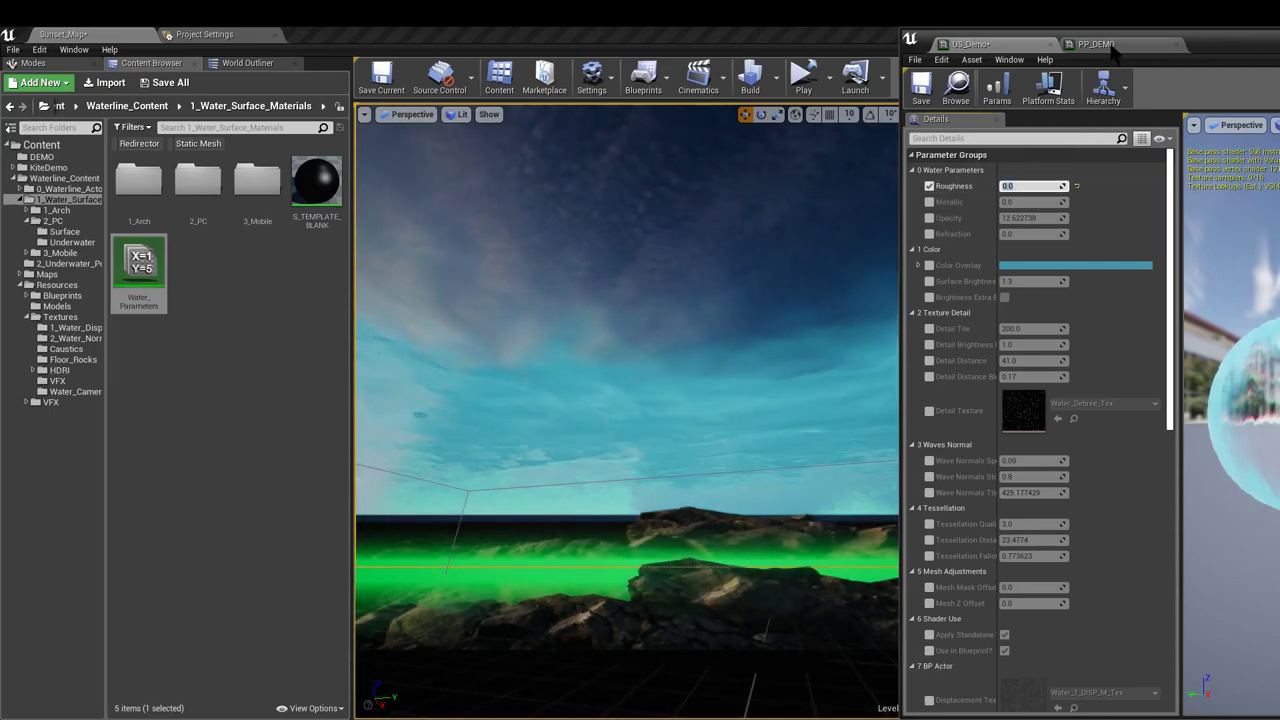
# Locate PP_DEMO in the DEMO content folder, review its parameter groups and inspect the scene around the waterline
pyautogui.click(1110, 46)
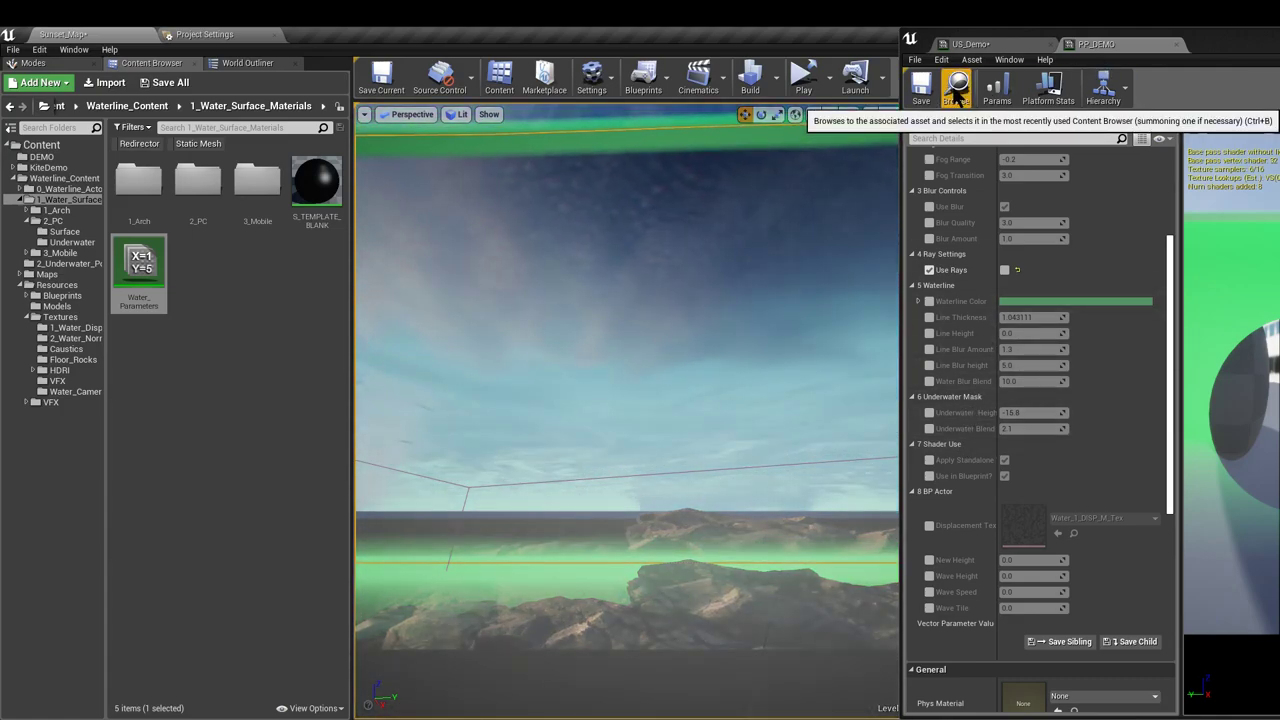
pyautogui.click(957, 90)
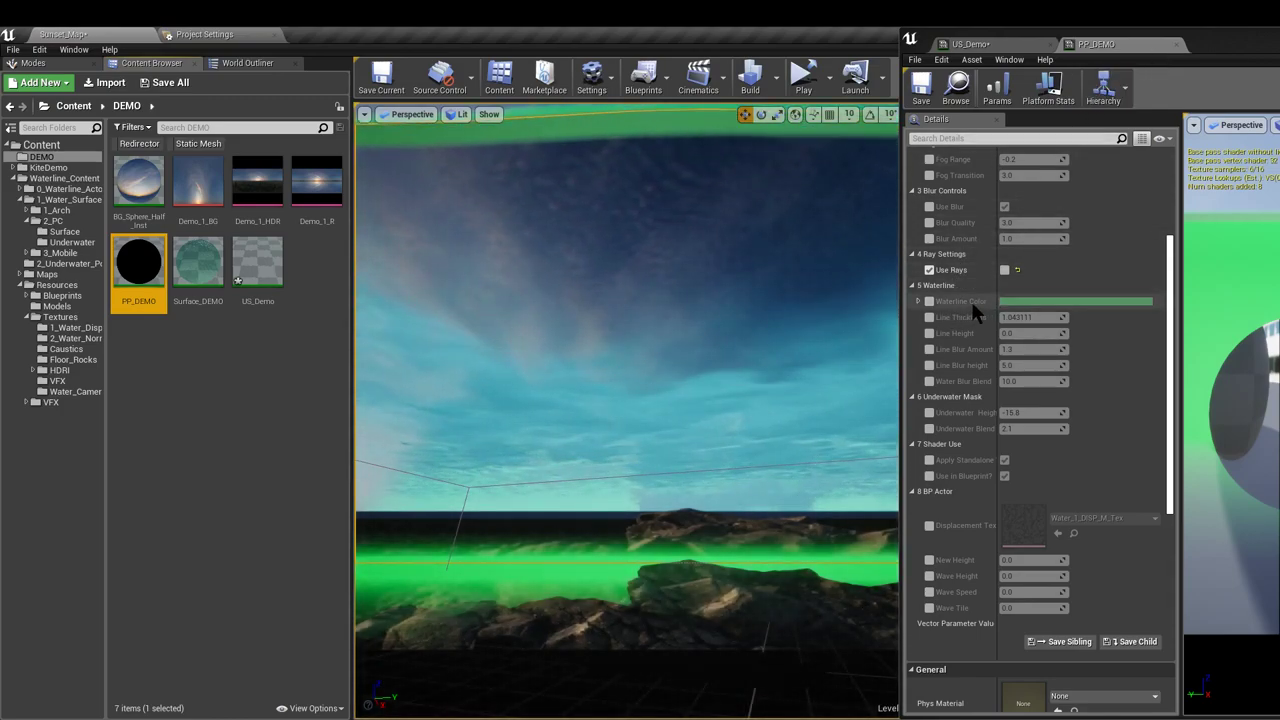
pyautogui.scroll(4, 976, 298)
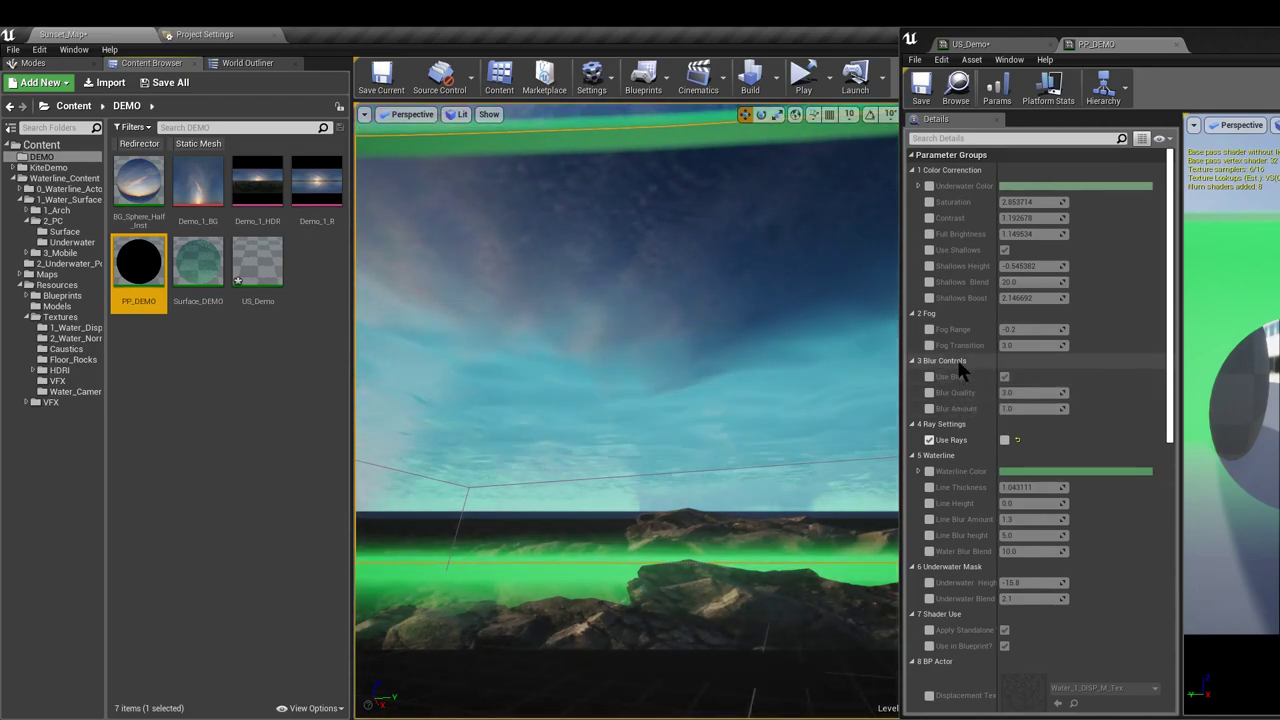
pyautogui.scroll(-3, 950, 410)
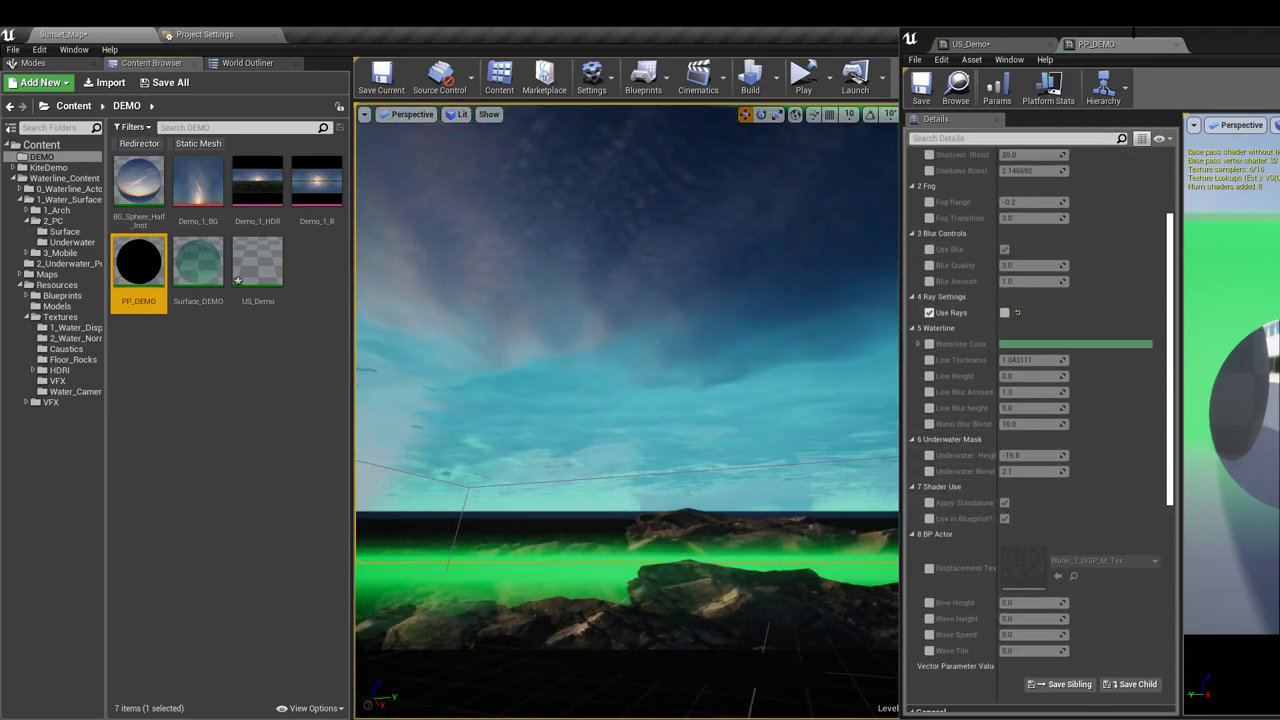
pyautogui.moveTo(651, 413); pyautogui.dragTo(654, 413, button='right')
pyautogui.moveTo(771, 301); pyautogui.dragTo(771, 305, button='right')
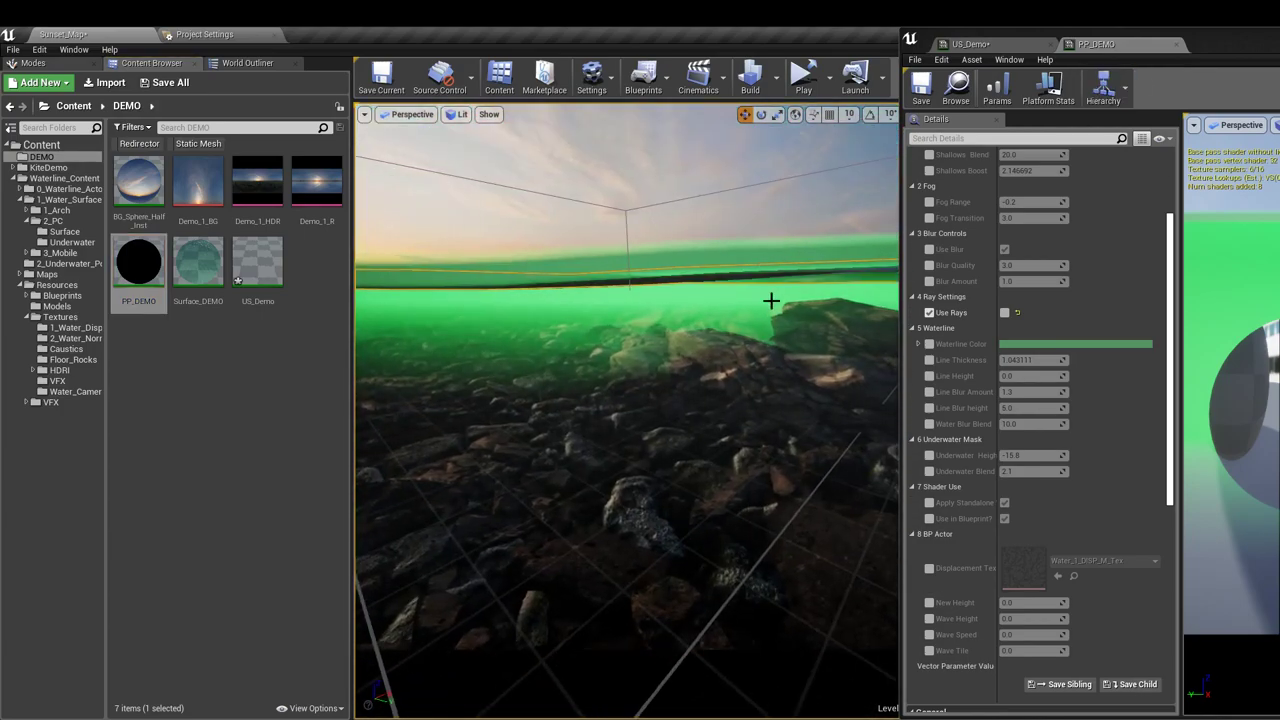
# Override Apply Standalone in PP_DEMO, turn it off to compare the underwater look, and turn it back on
pyautogui.click(929, 503)
pyautogui.click(1004, 503)
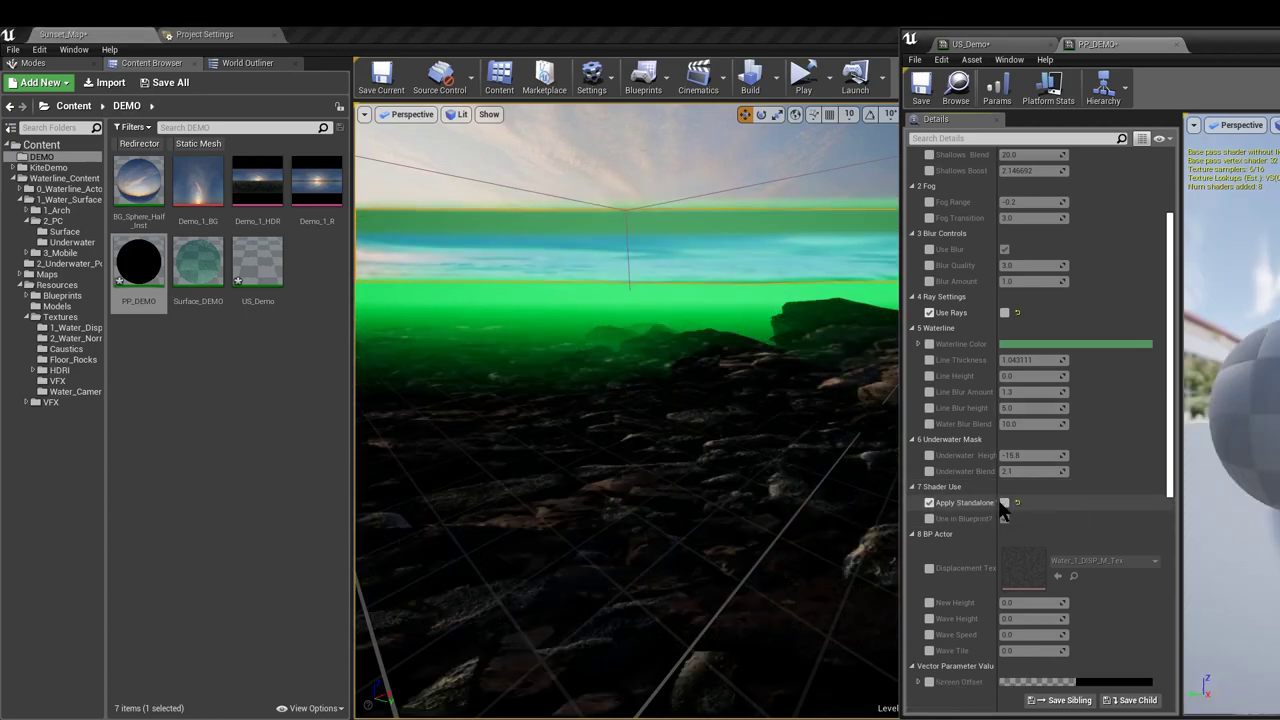
pyautogui.click(1004, 503)
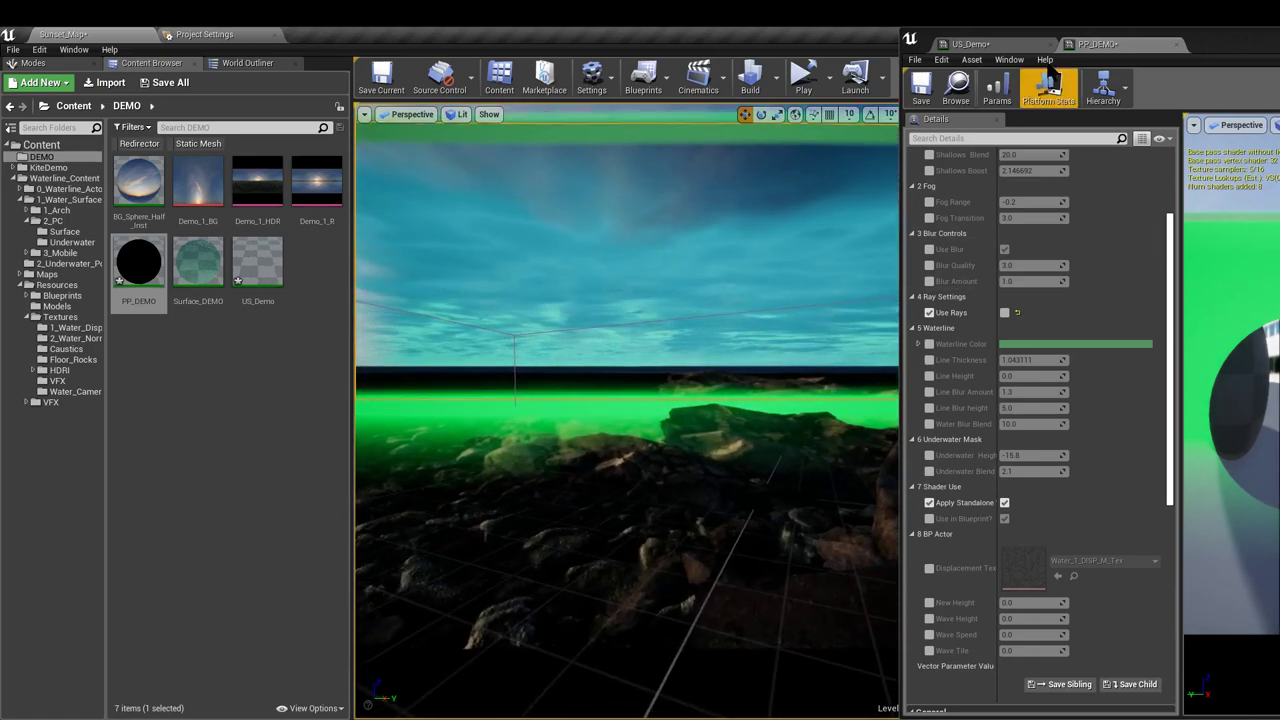
# Return to the US_Demo material, override Metallic and set it to 1.0
pyautogui.click(972, 44)
pyautogui.moveTo(1212, 55); pyautogui.dragTo(1243, 55)
pyautogui.moveTo(691, 257); pyautogui.dragTo(719, 257, button='right')
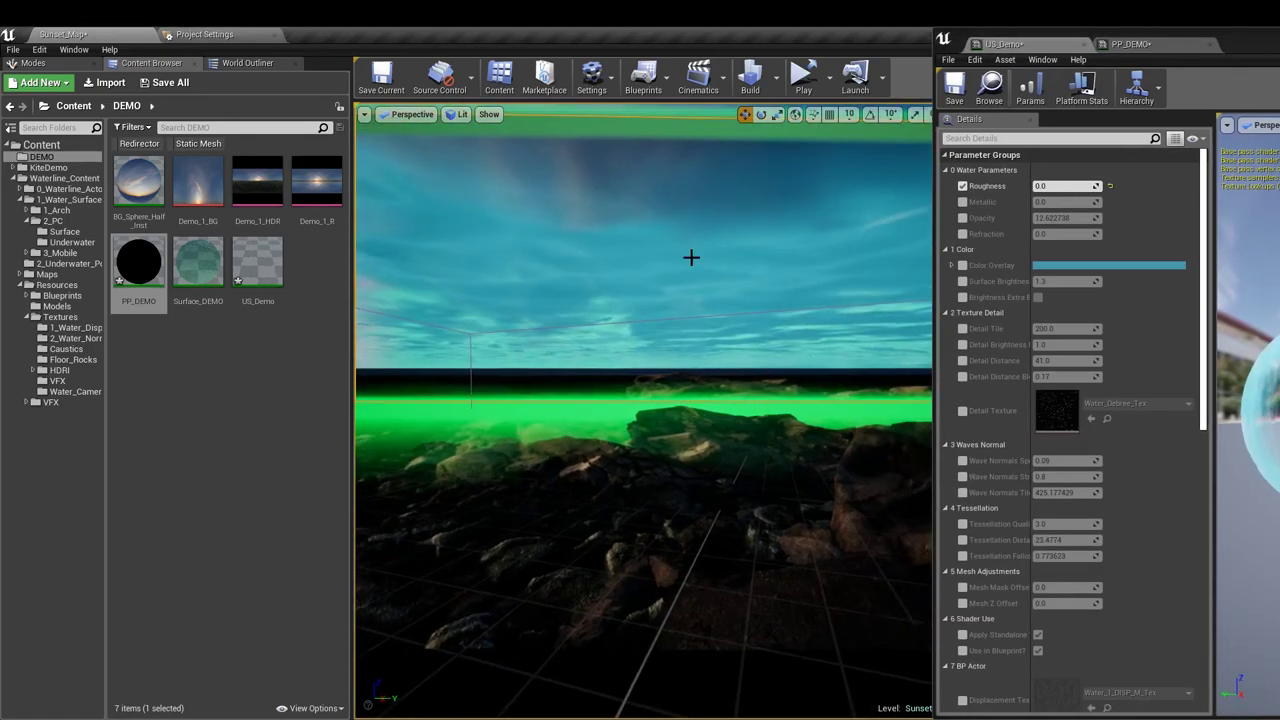
pyautogui.click(962, 202)
pyautogui.moveTo(700, 300); pyautogui.dragTo(810, 305, button='right')
pyautogui.moveTo(645, 401); pyautogui.dragTo(650, 402, button='right')
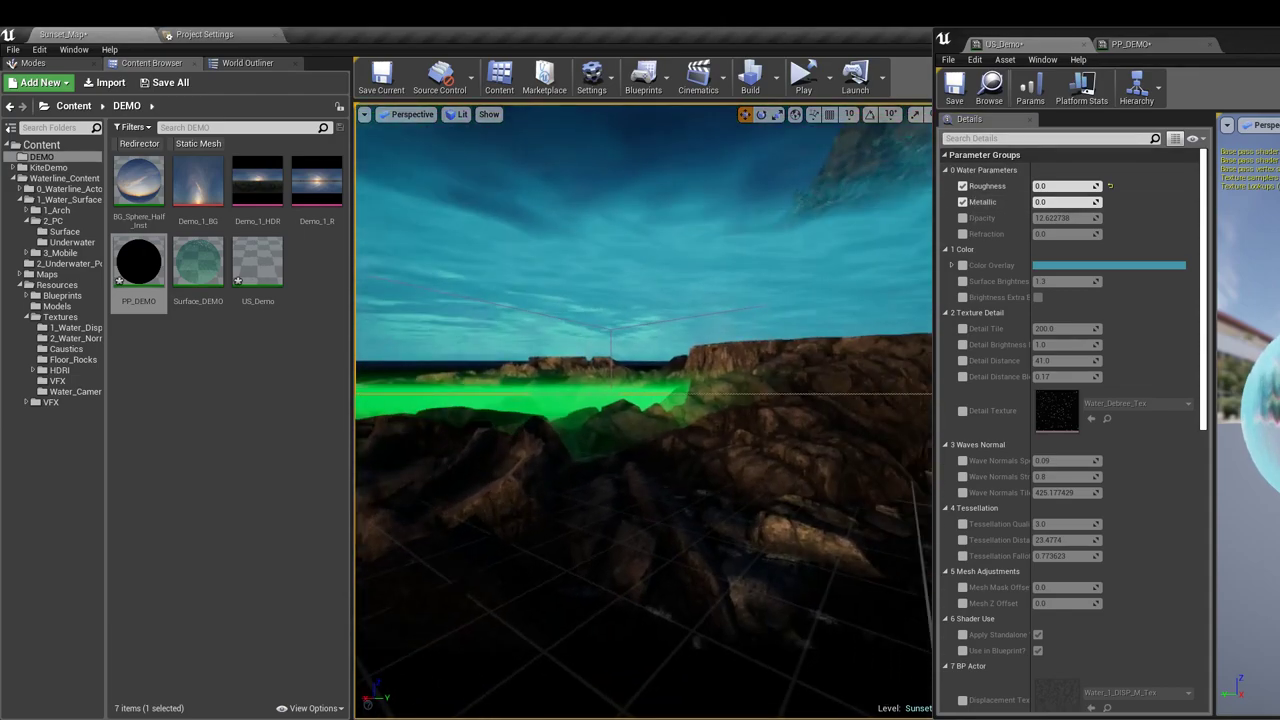
pyautogui.click(1058, 201)
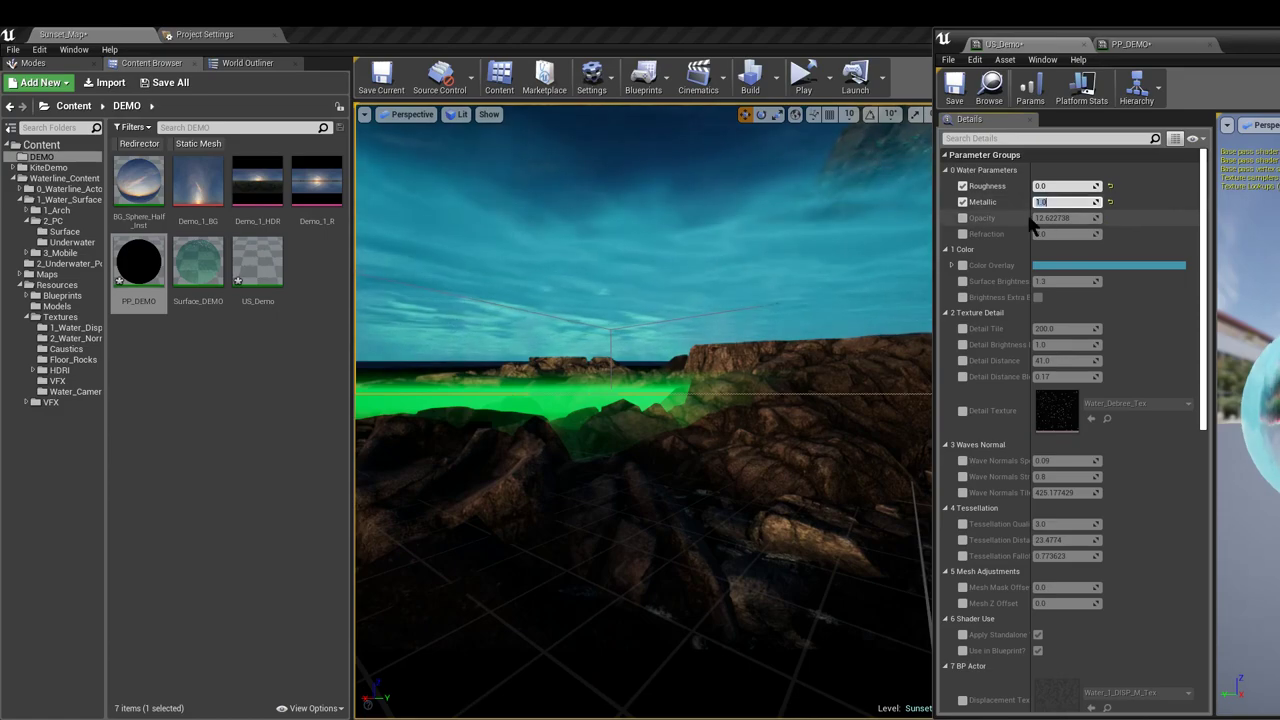
# Override Opacity in US_Demo and lower it to 3.0 while viewing the cliff through the water surface
pyautogui.click(962, 217)
pyautogui.moveTo(708, 284); pyautogui.dragTo(708, 284, button='right')
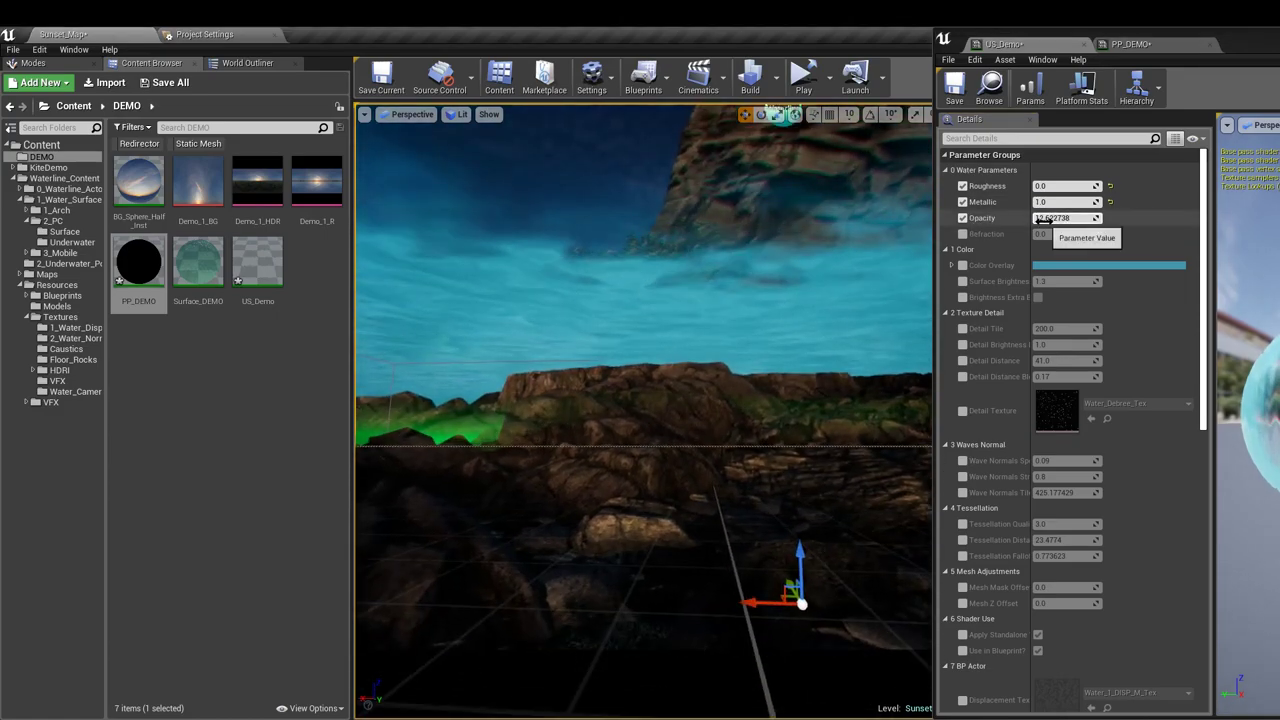
pyautogui.moveTo(1062, 220); pyautogui.dragTo(1068, 220)
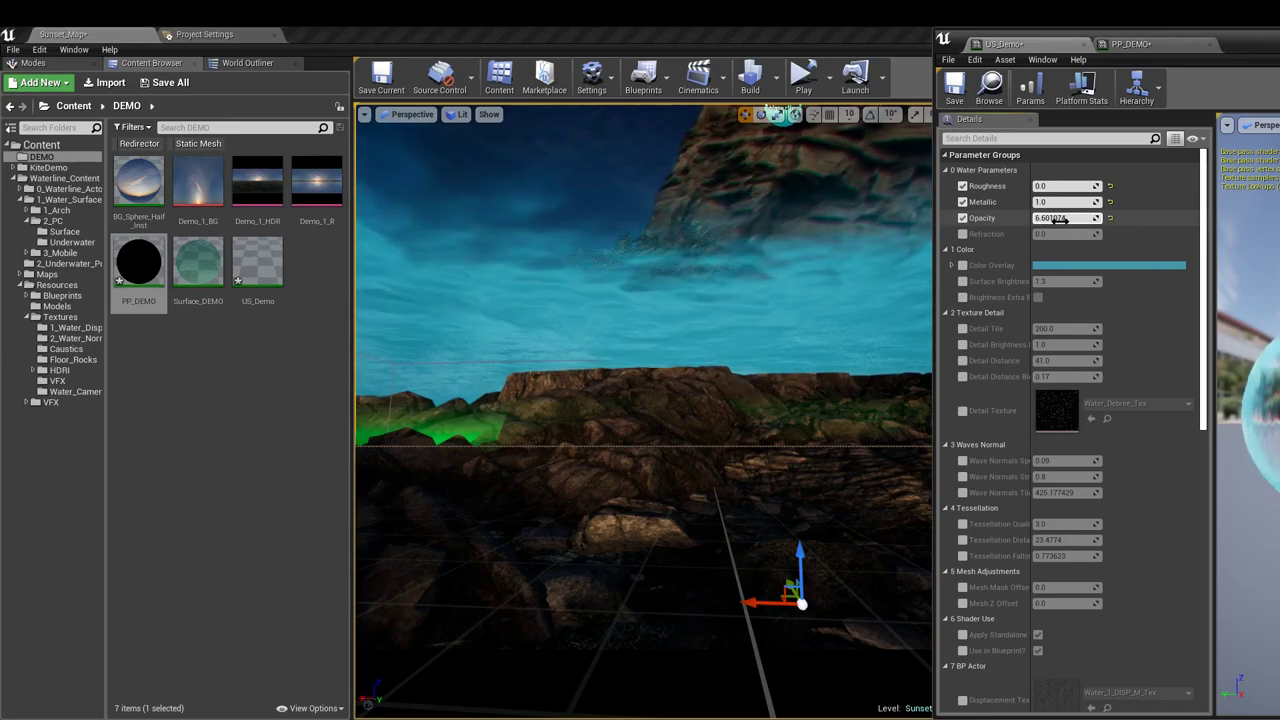
pyautogui.moveTo(1065, 219); pyautogui.dragTo(1062, 219)
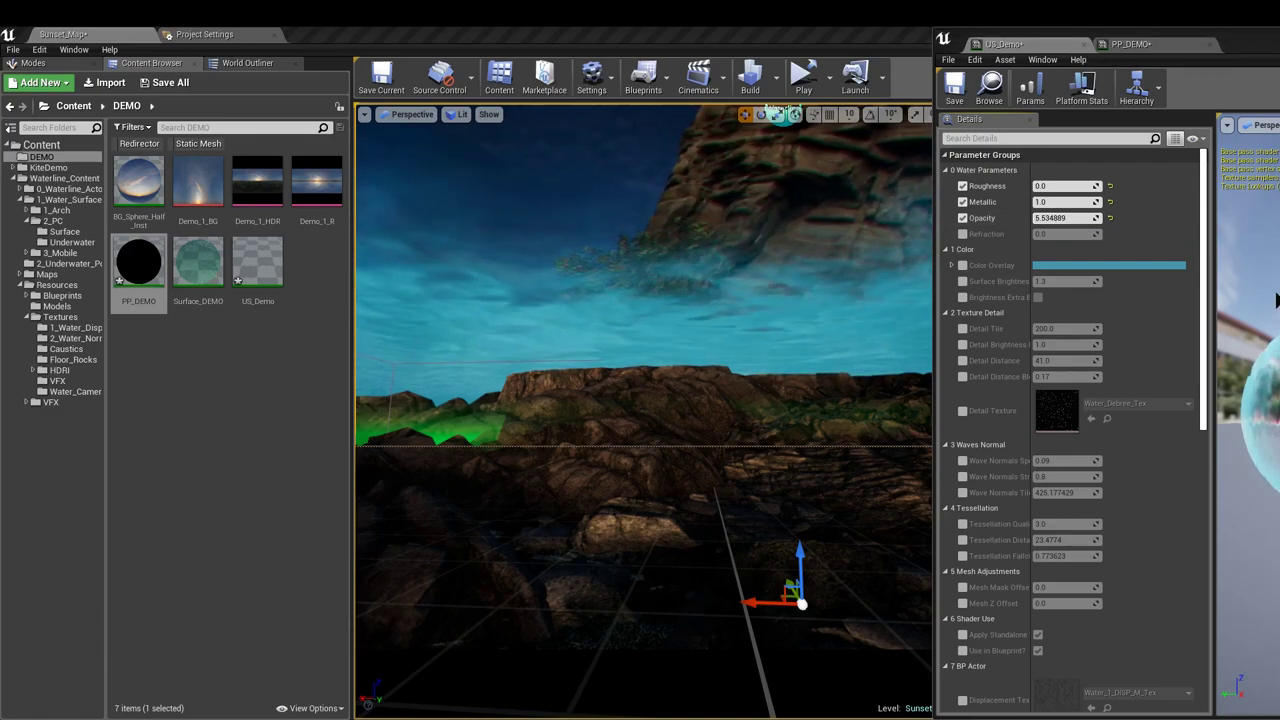
pyautogui.moveTo(1058, 217); pyautogui.dragTo(1063, 217)
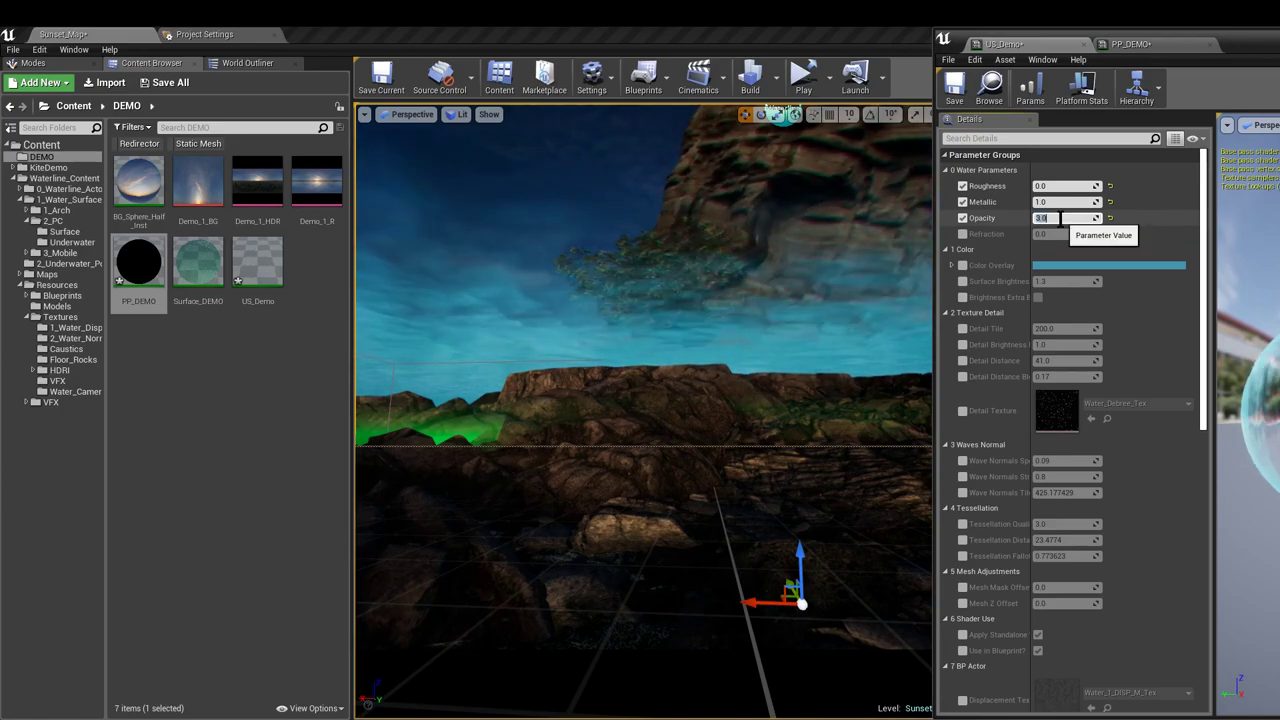
pyautogui.press('Return')
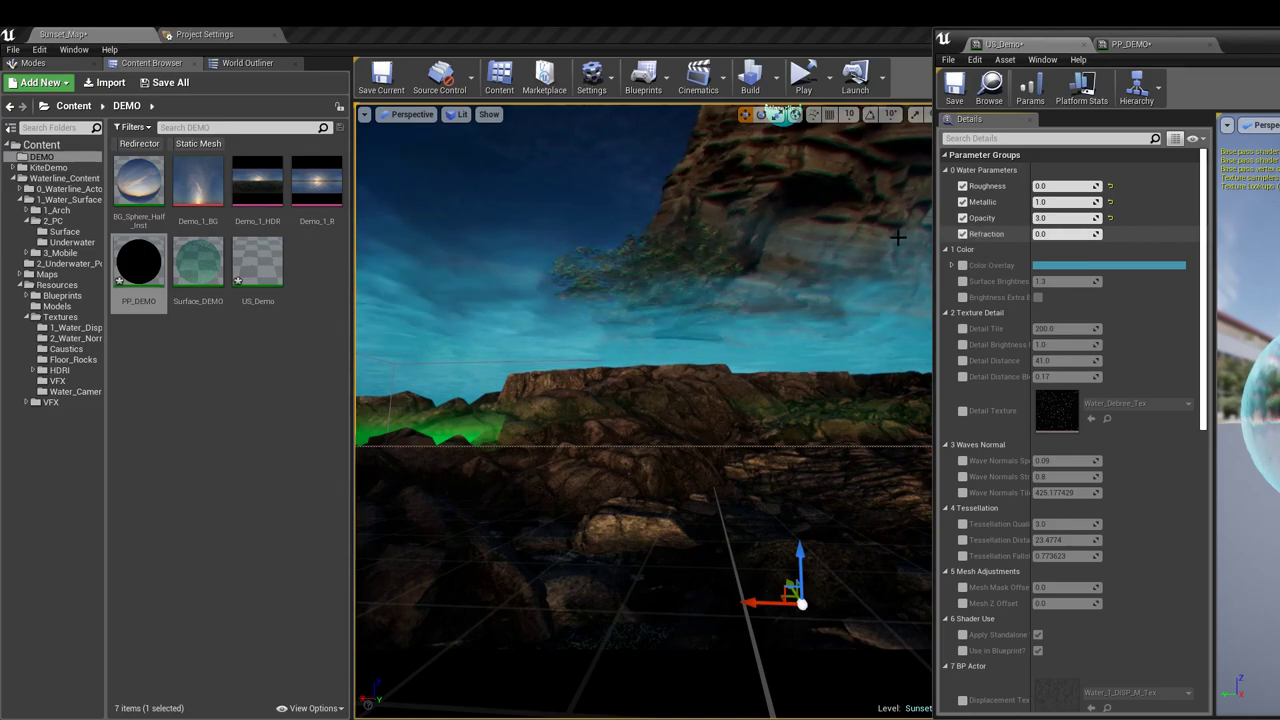
# Try a Refraction of 1 in US_Demo while viewing the cliff from underwater, and settle on 0.5
pyautogui.moveTo(882, 242); pyautogui.dragTo(936, 168, button='right')
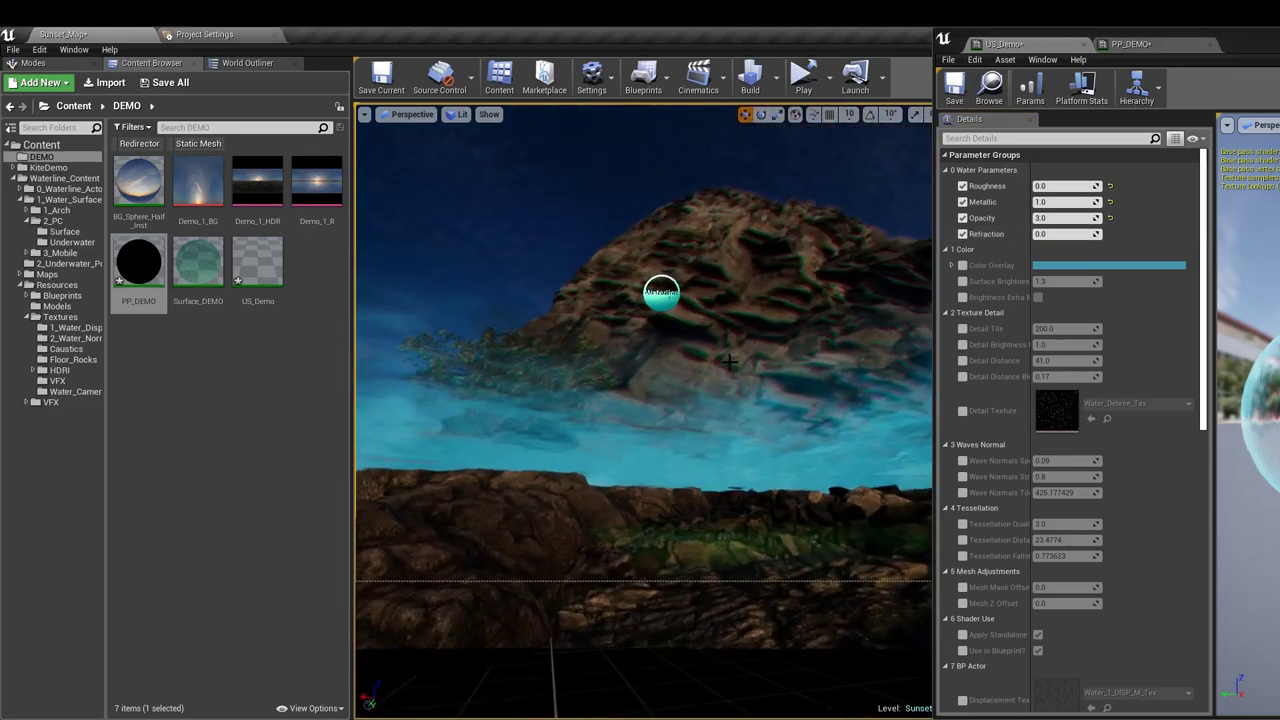
pyautogui.moveTo(1062, 236); pyautogui.dragTo(1046, 236)
pyautogui.click(1064, 236)
pyautogui.write('1')
pyautogui.press('Return')
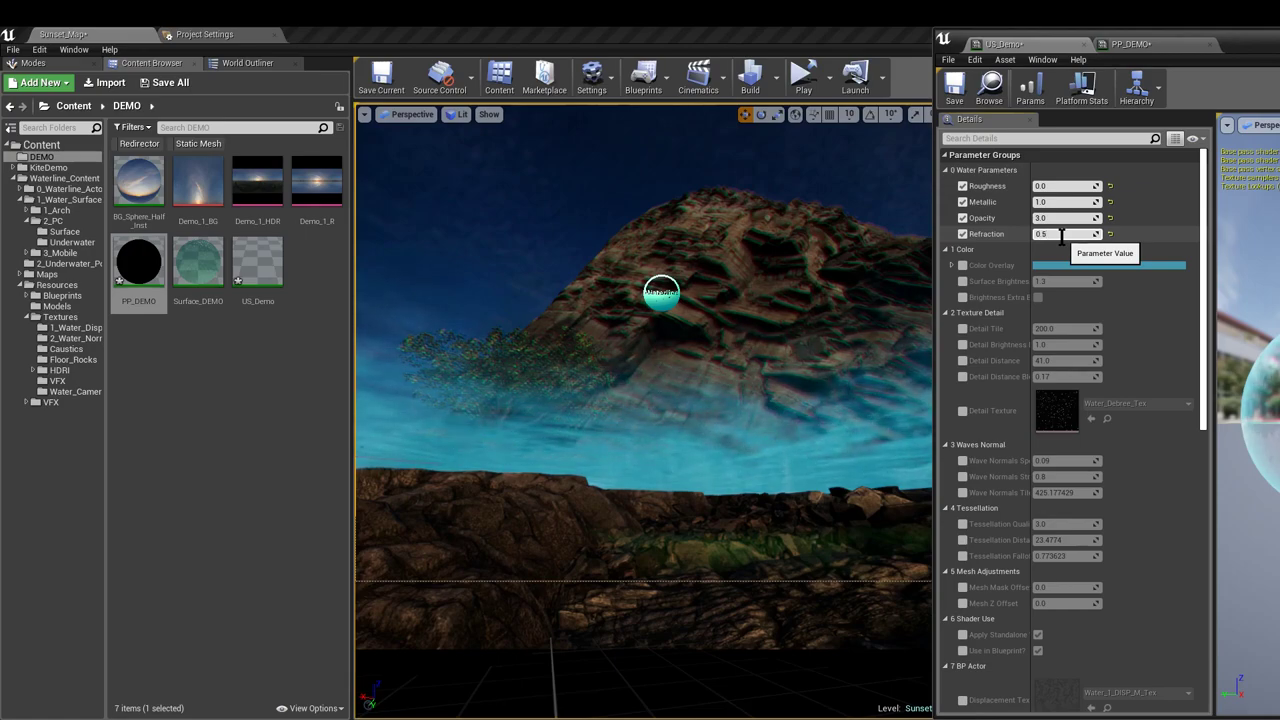
pyautogui.write('0.5')
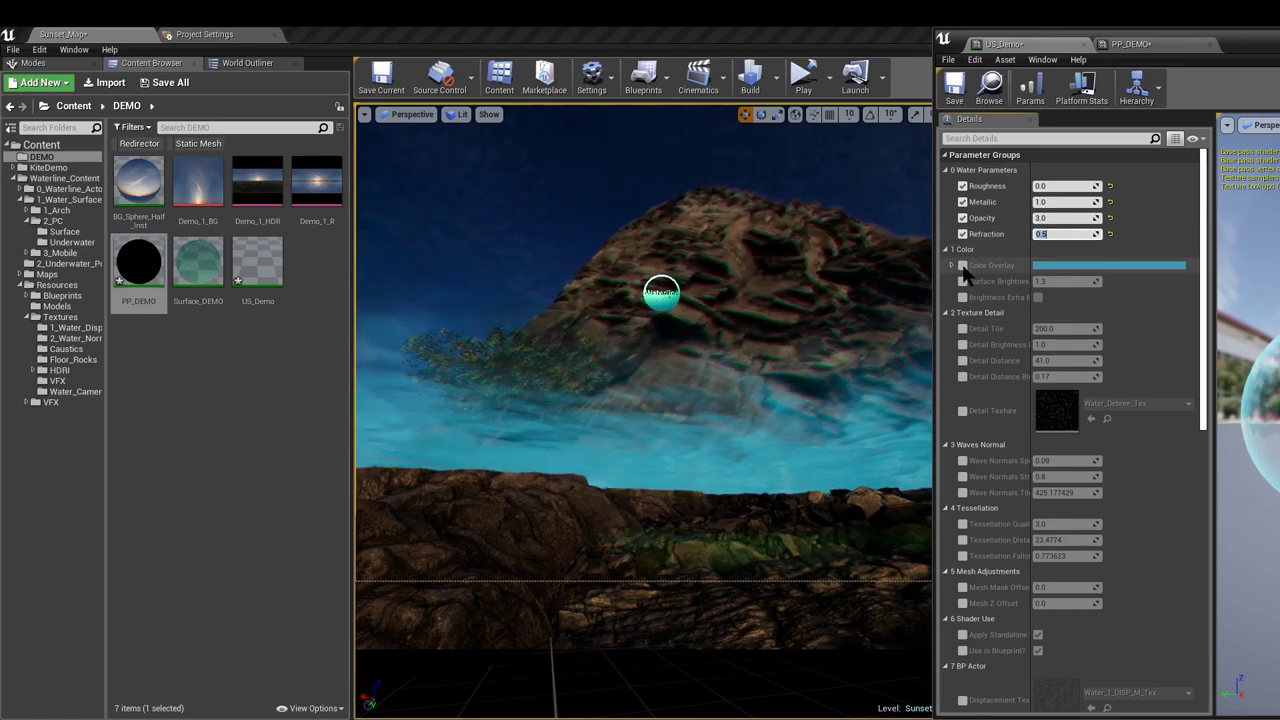
# Set the Color Overlay parameter to a dark muted grey-green, hex sRGB 4C5B54
pyautogui.click(1077, 266)
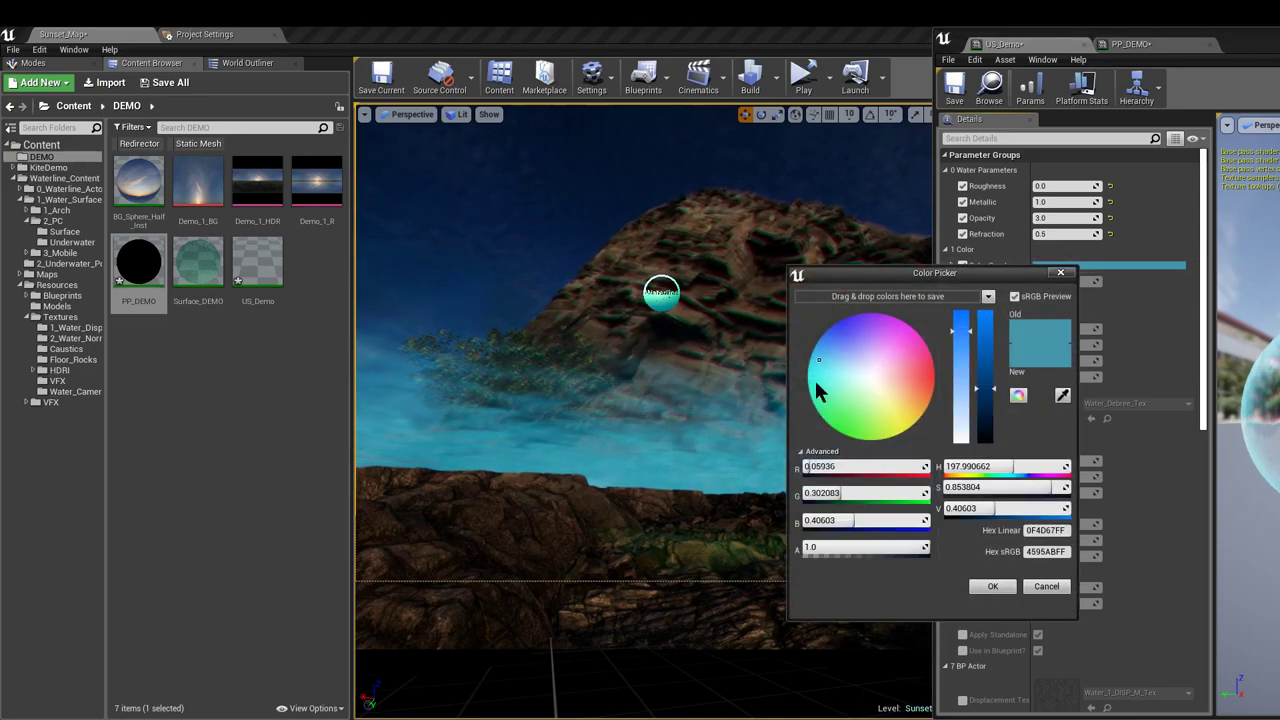
pyautogui.moveTo(816, 377); pyautogui.dragTo(847, 388)
pyautogui.moveTo(960, 405); pyautogui.dragTo(994, 426)
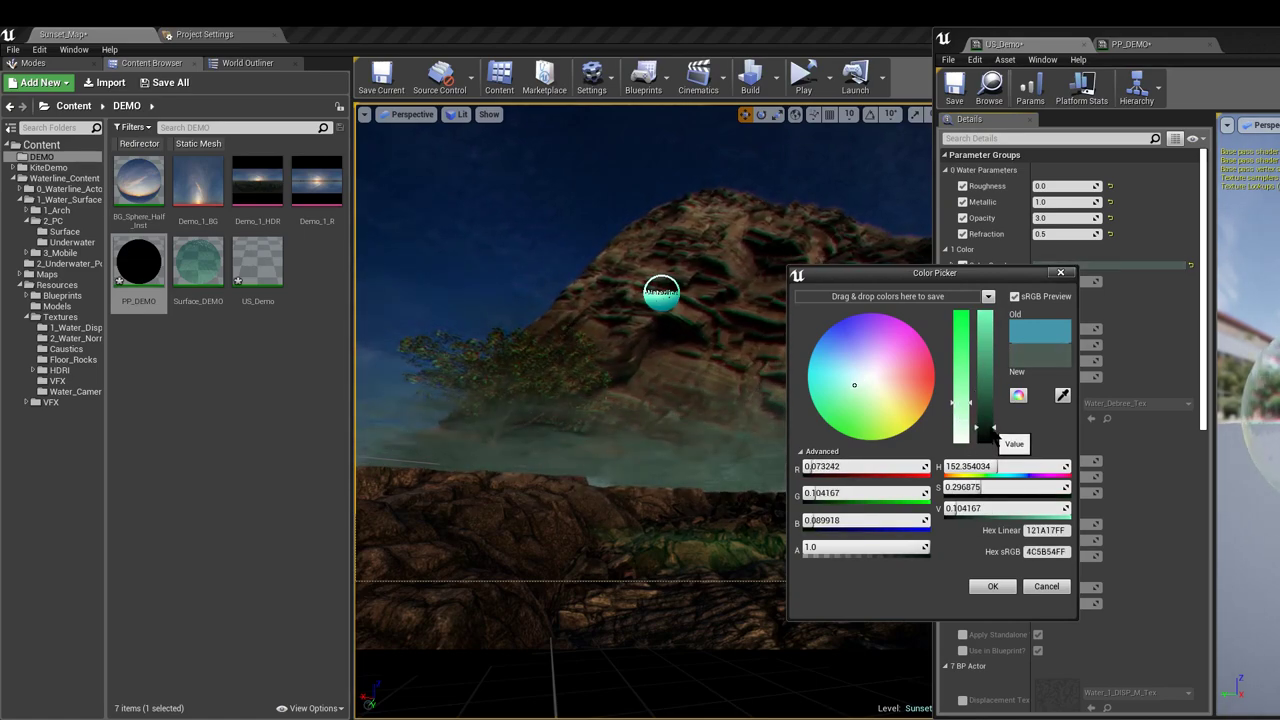
pyautogui.click(993, 587)
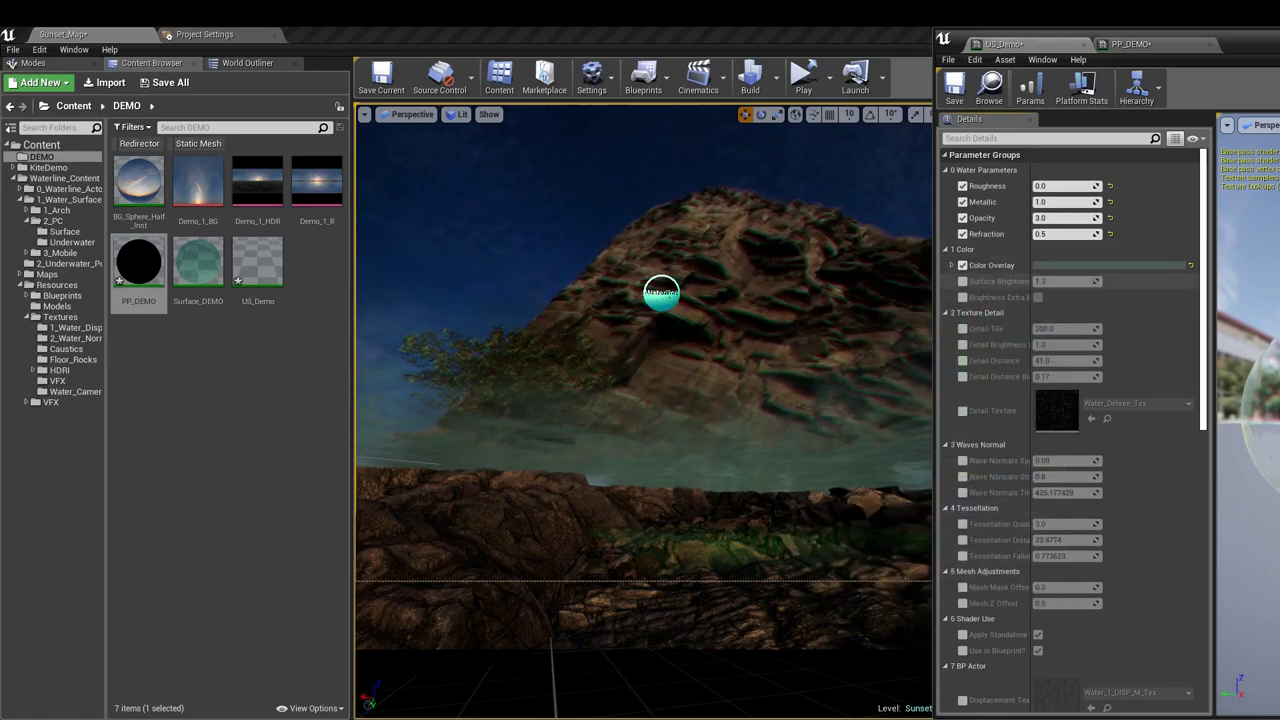
# Enable the Surface Brightness Boost parameter and raise it to about 5.45
pyautogui.click(962, 283)
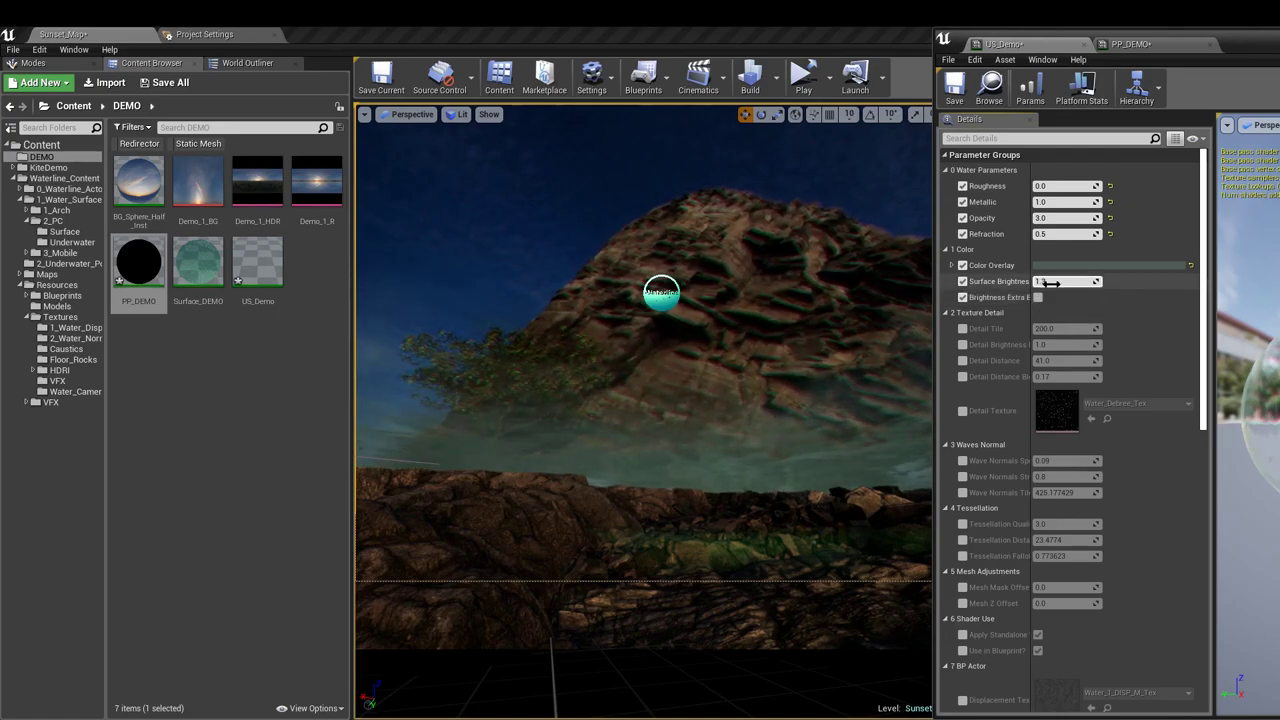
pyautogui.moveTo(1045, 281)
pyautogui.mouseDown()
pyautogui.moveTo(1063, 281)
pyautogui.moveTo(1050, 270)
pyautogui.mouseUp()
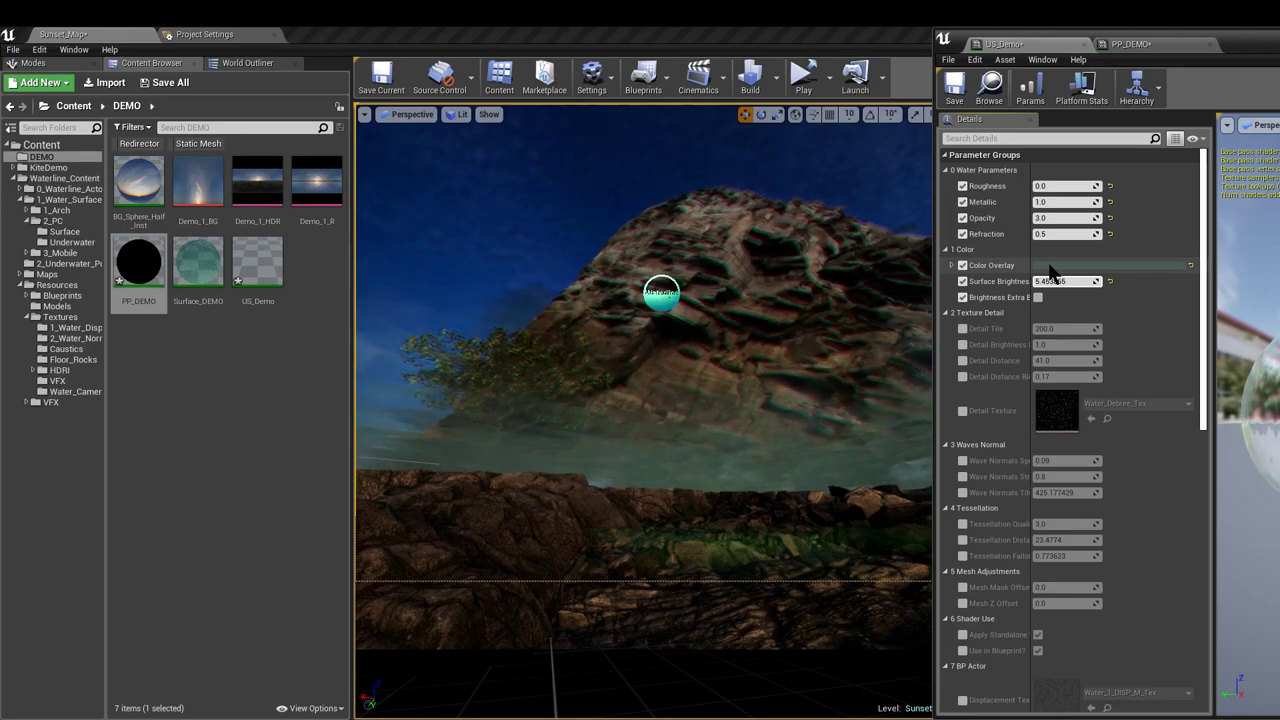
pyautogui.click(1040, 268)
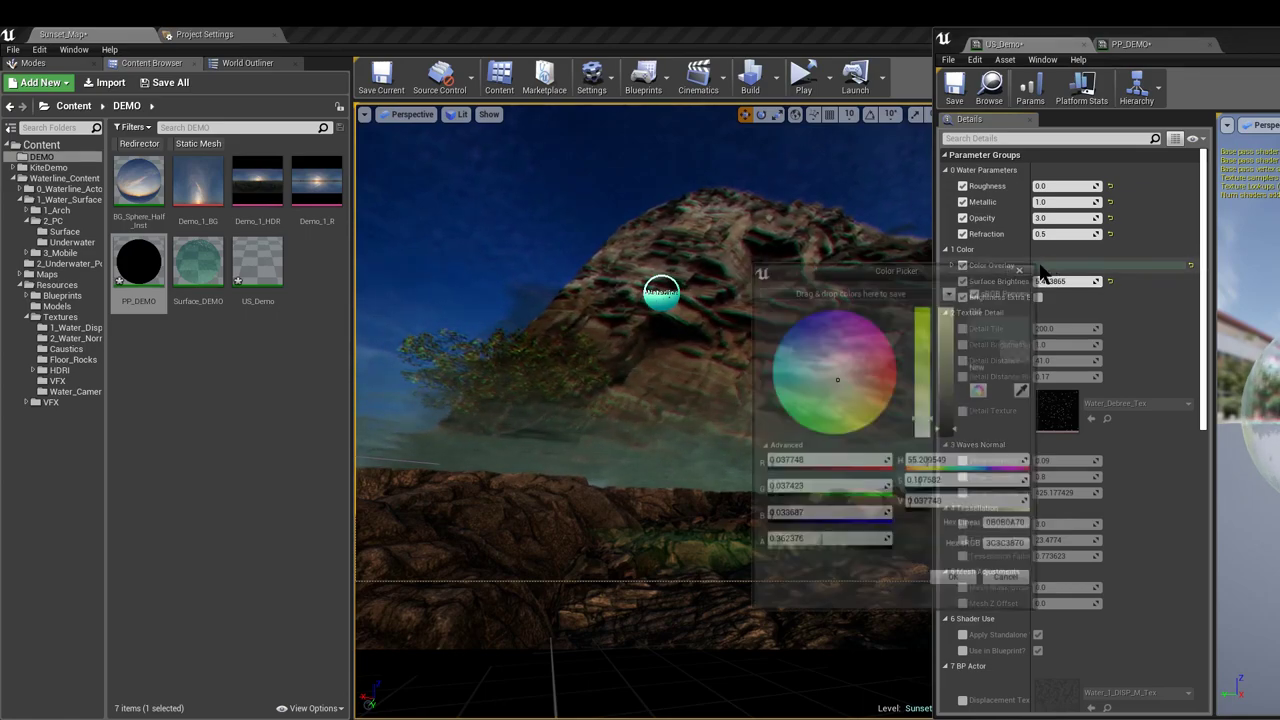
pyautogui.click(950, 437)
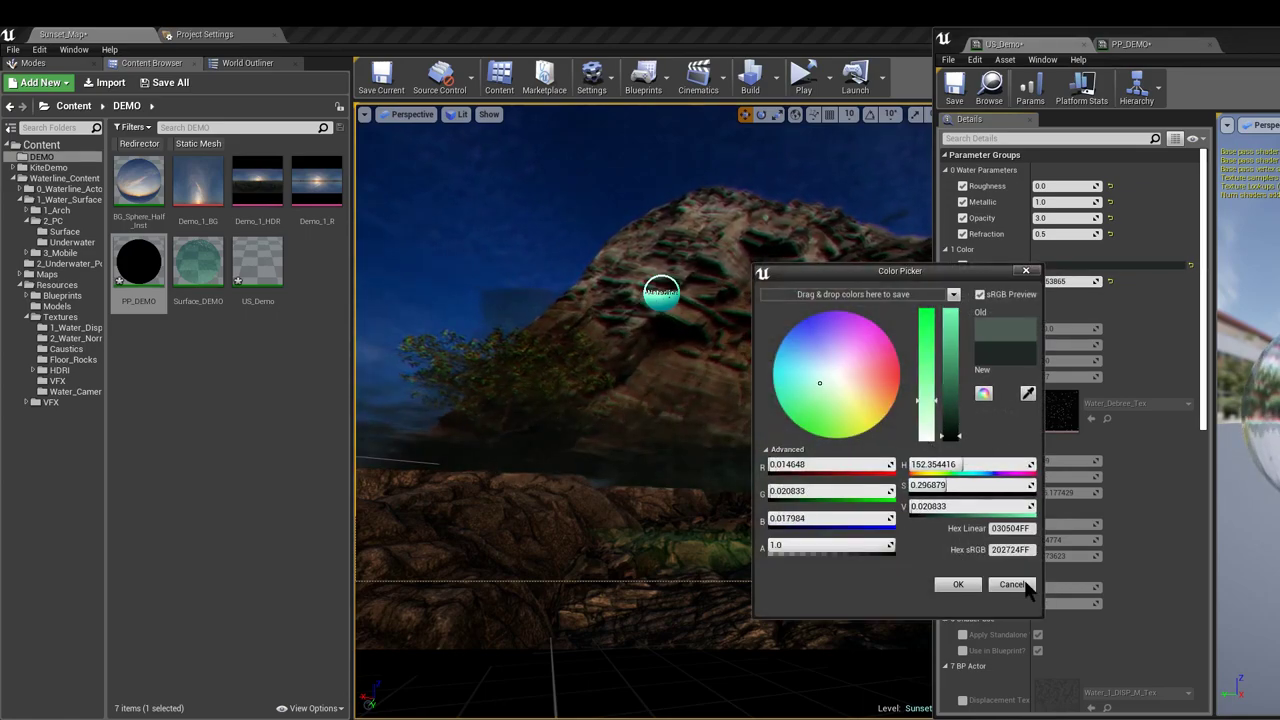
pyautogui.click(1012, 584)
# Turn on Brightness Extra Boost and set the Surface Brightness Boost to 2.0
pyautogui.click(1038, 298)
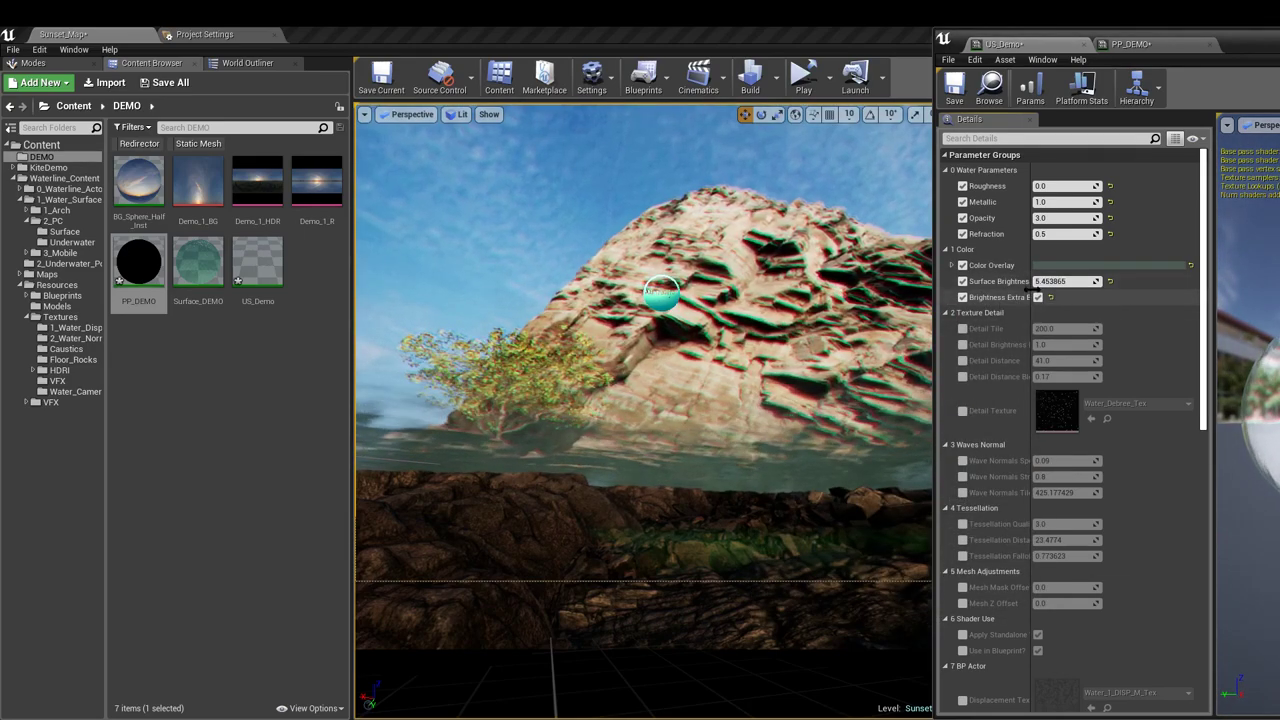
pyautogui.moveTo(1066, 281)
pyautogui.mouseDown()
pyautogui.moveTo(1046, 281)
pyautogui.moveTo(1063, 281)
pyautogui.mouseUp()
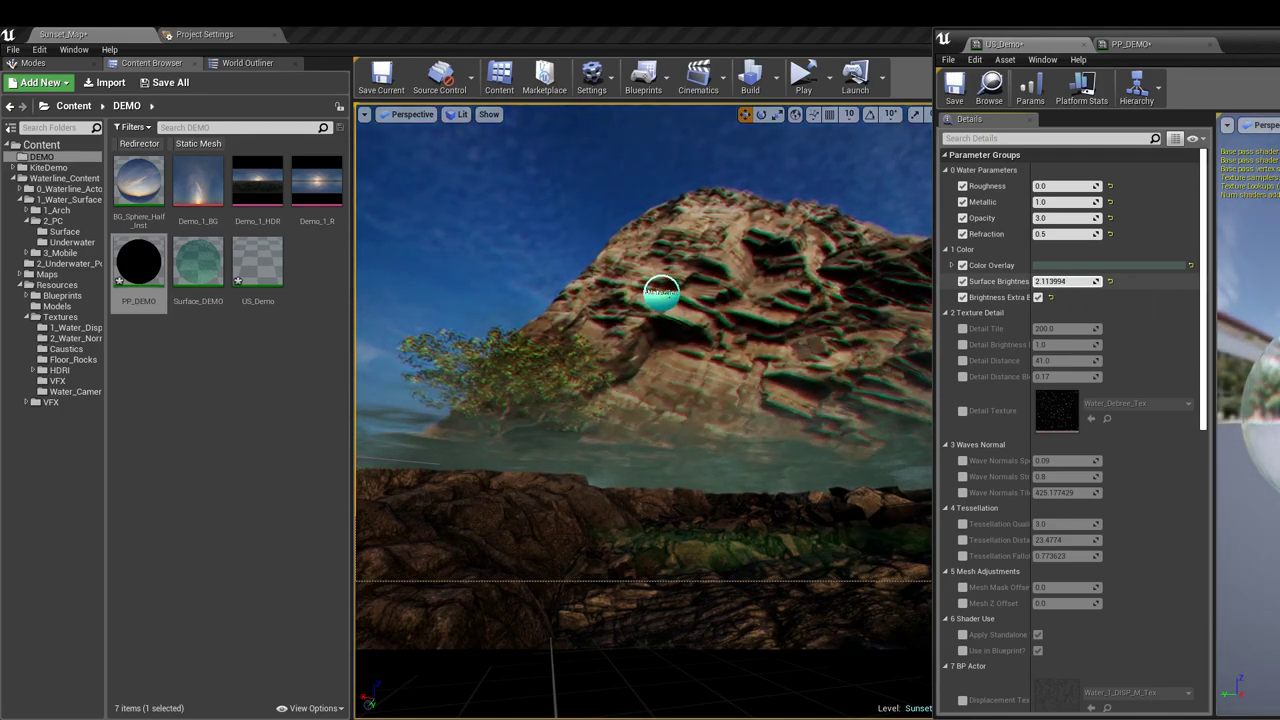
pyautogui.moveTo(1064, 281); pyautogui.dragTo(1064, 281)
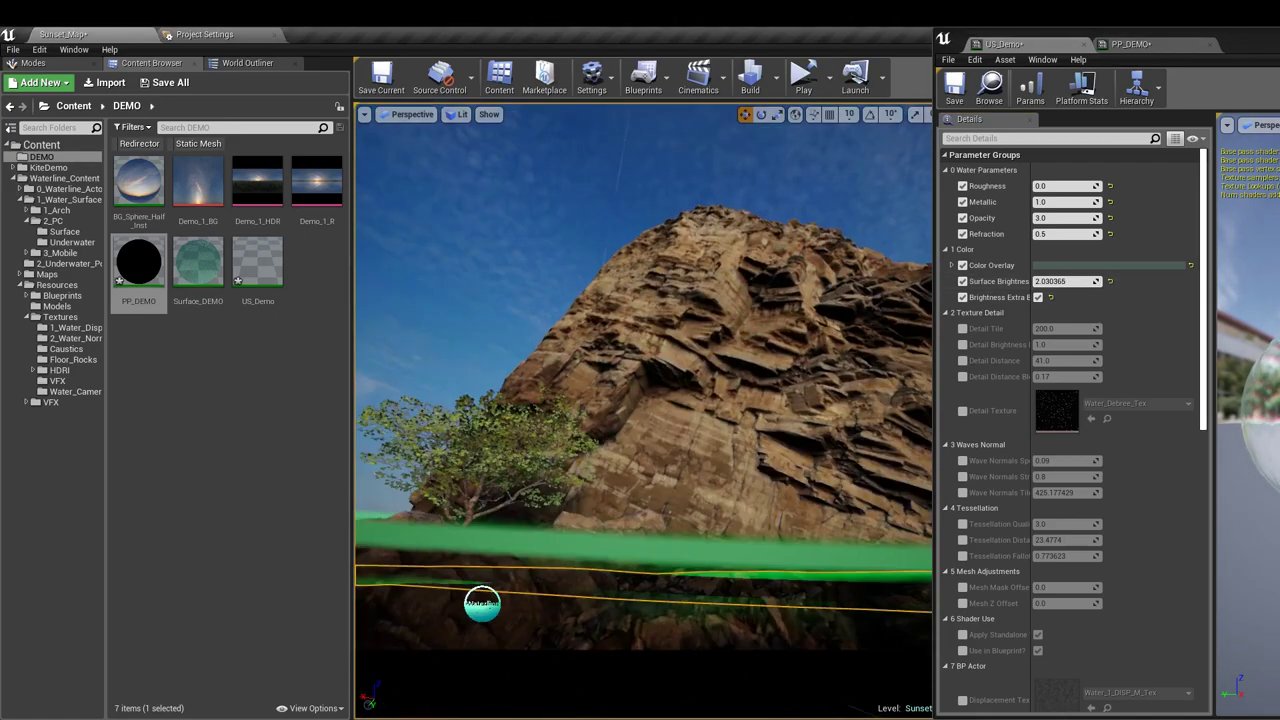
pyautogui.moveTo(900, 372); pyautogui.dragTo(900, 372, button='right')
pyautogui.click(1062, 281)
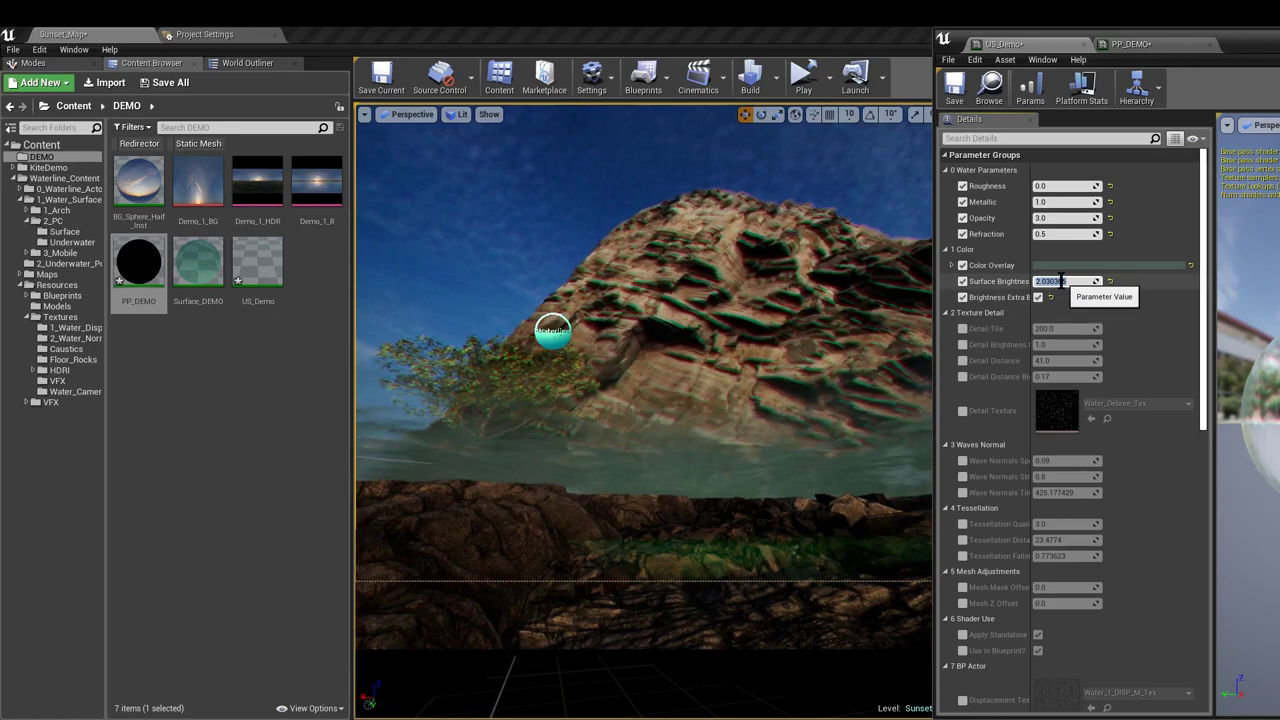
pyautogui.write('2')
pyautogui.press('Return')
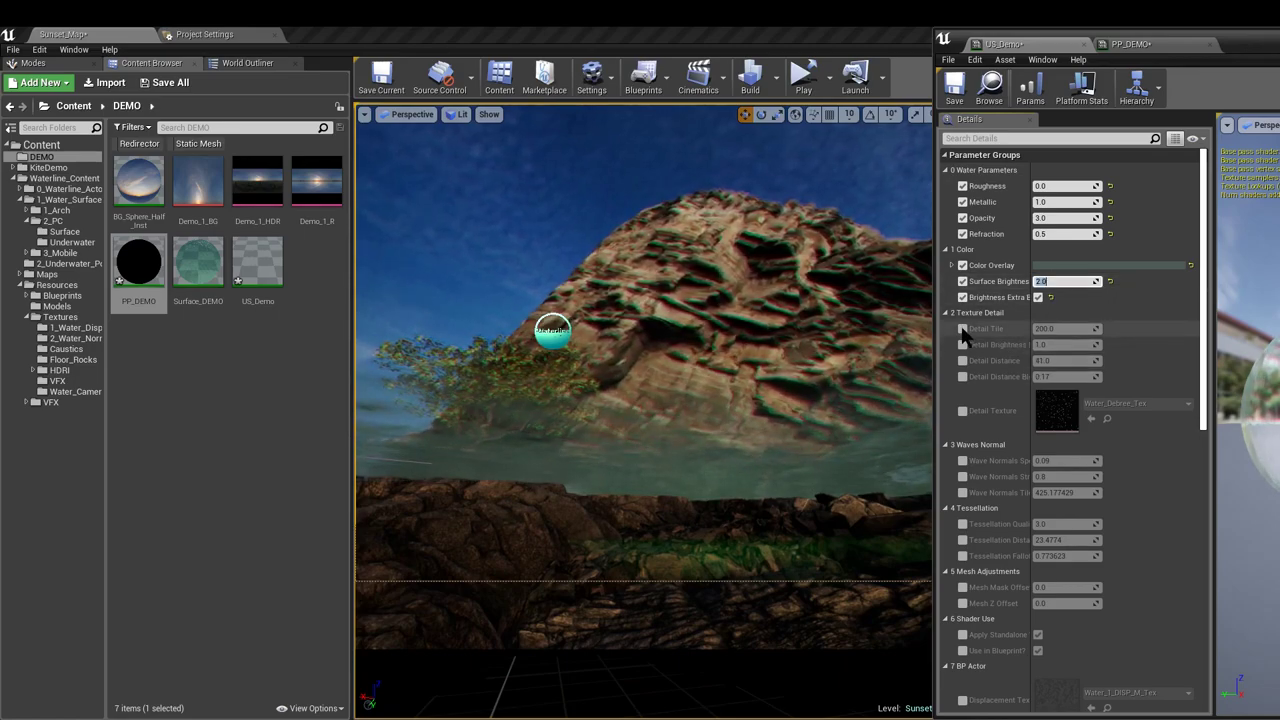
# Enable all Texture Detail parameters: Detail Tile, Brightness Boost, Distance, Distance Blend and Detail Texture
pyautogui.click(962, 328)
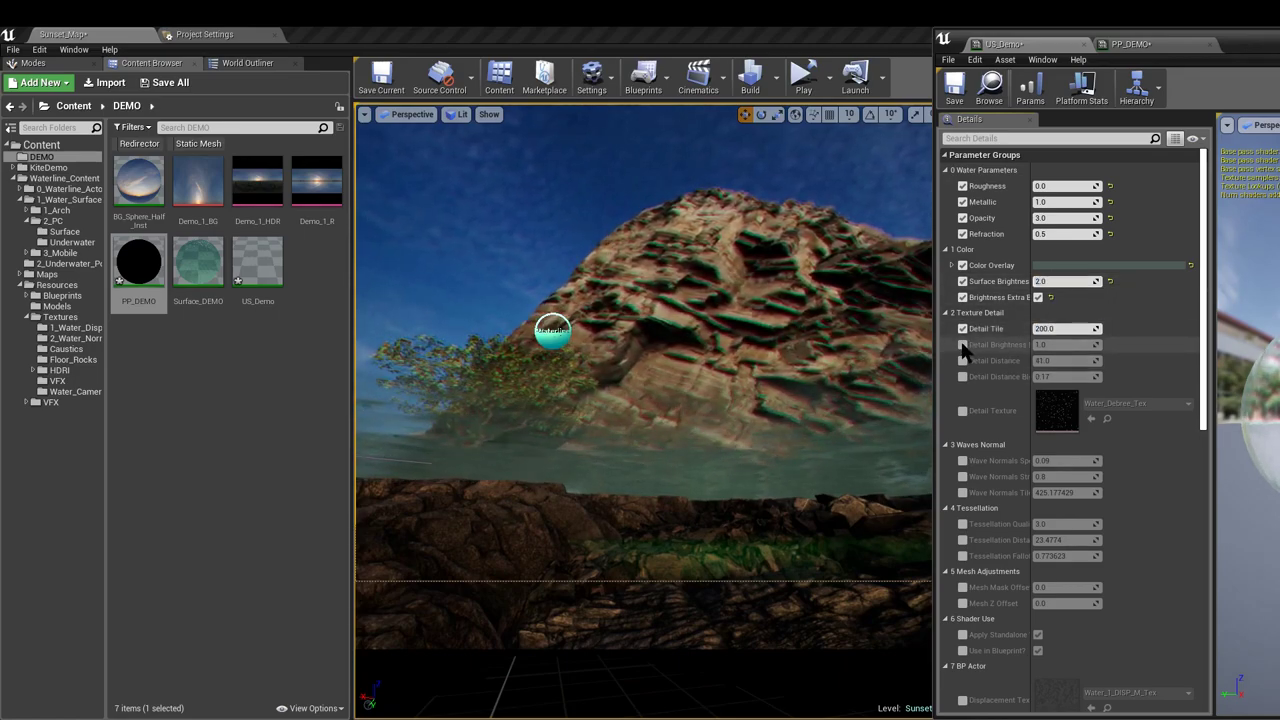
pyautogui.click(962, 344)
pyautogui.click(962, 360)
pyautogui.click(962, 376)
pyautogui.click(962, 410)
# Set the Detail Tile to 12 and the Detail Brightness Boost to 30, and inspect the water surface
pyautogui.moveTo(643, 411); pyautogui.dragTo(647, 370, button='right')
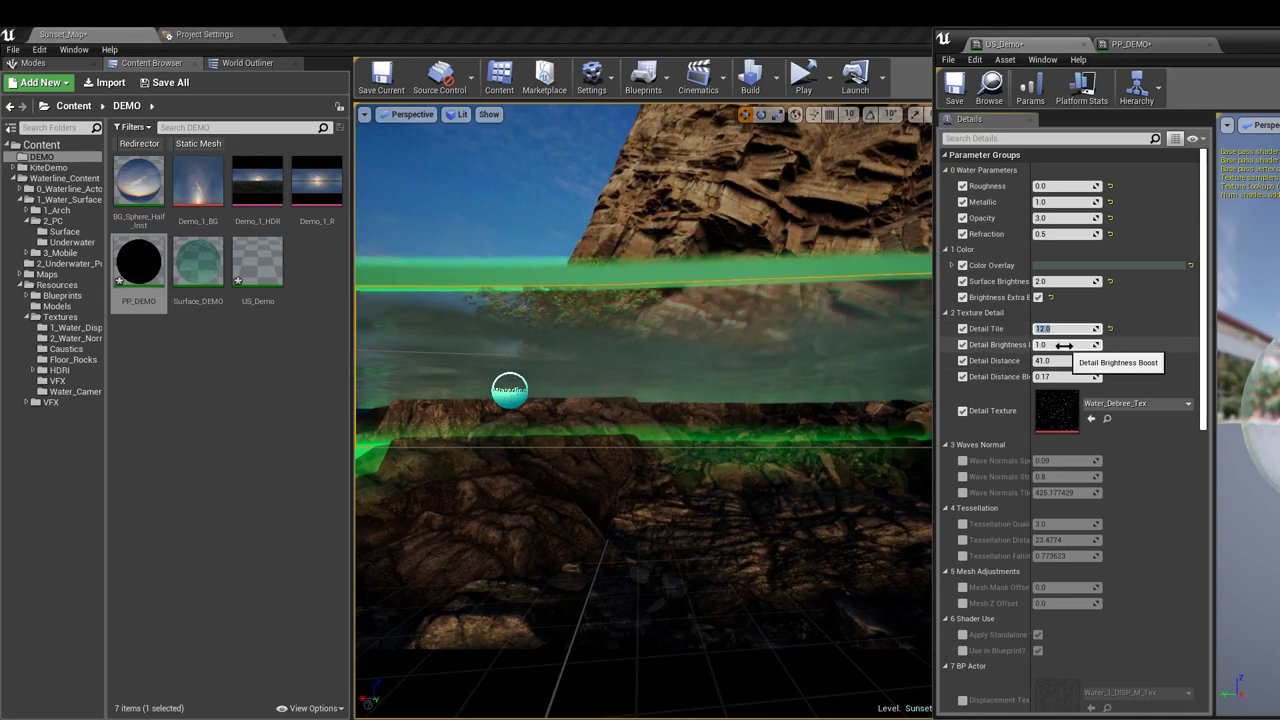
pyautogui.click(1064, 346)
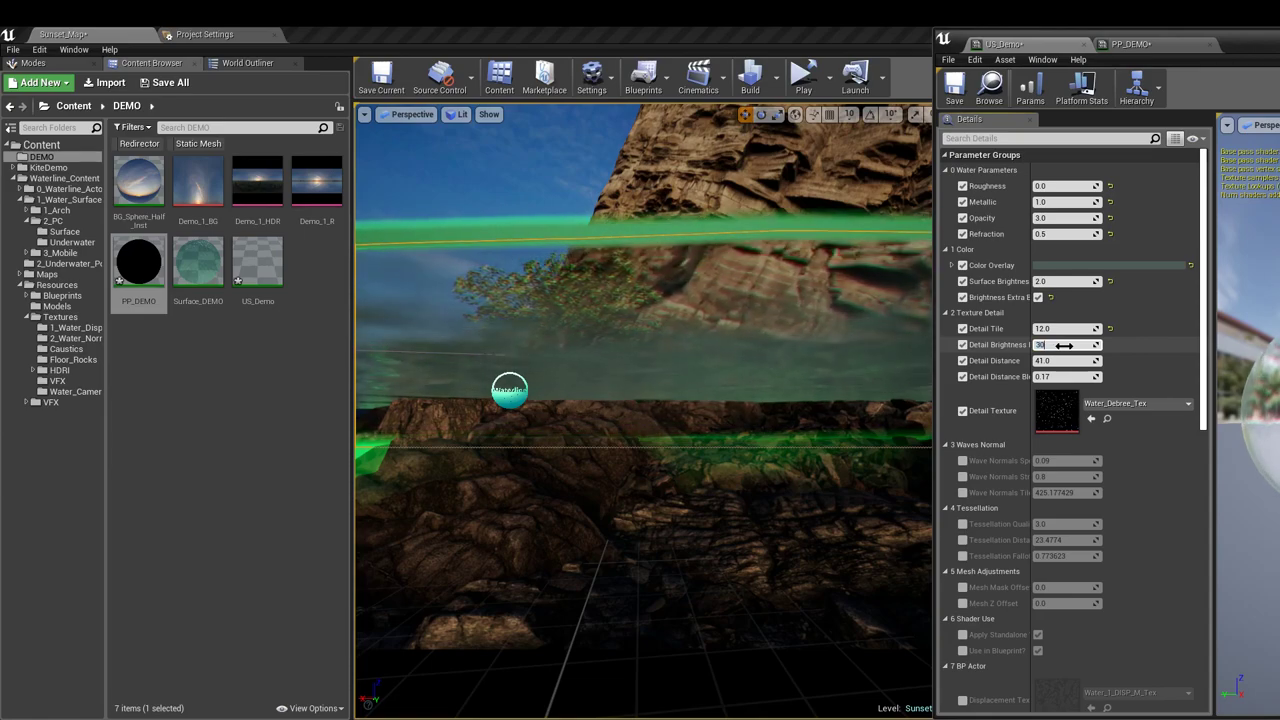
pyautogui.moveTo(811, 383); pyautogui.dragTo(836, 393, button='middle')
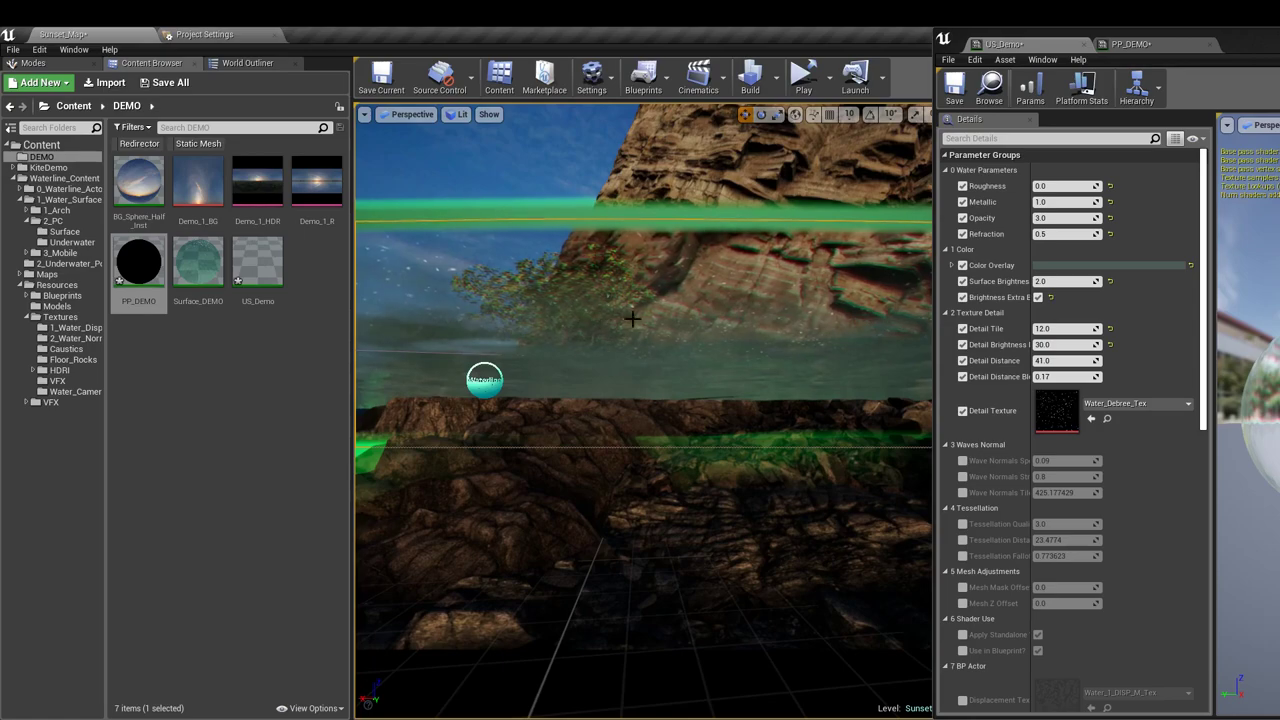
pyautogui.moveTo(707, 355); pyautogui.dragTo(713, 366, button='right')
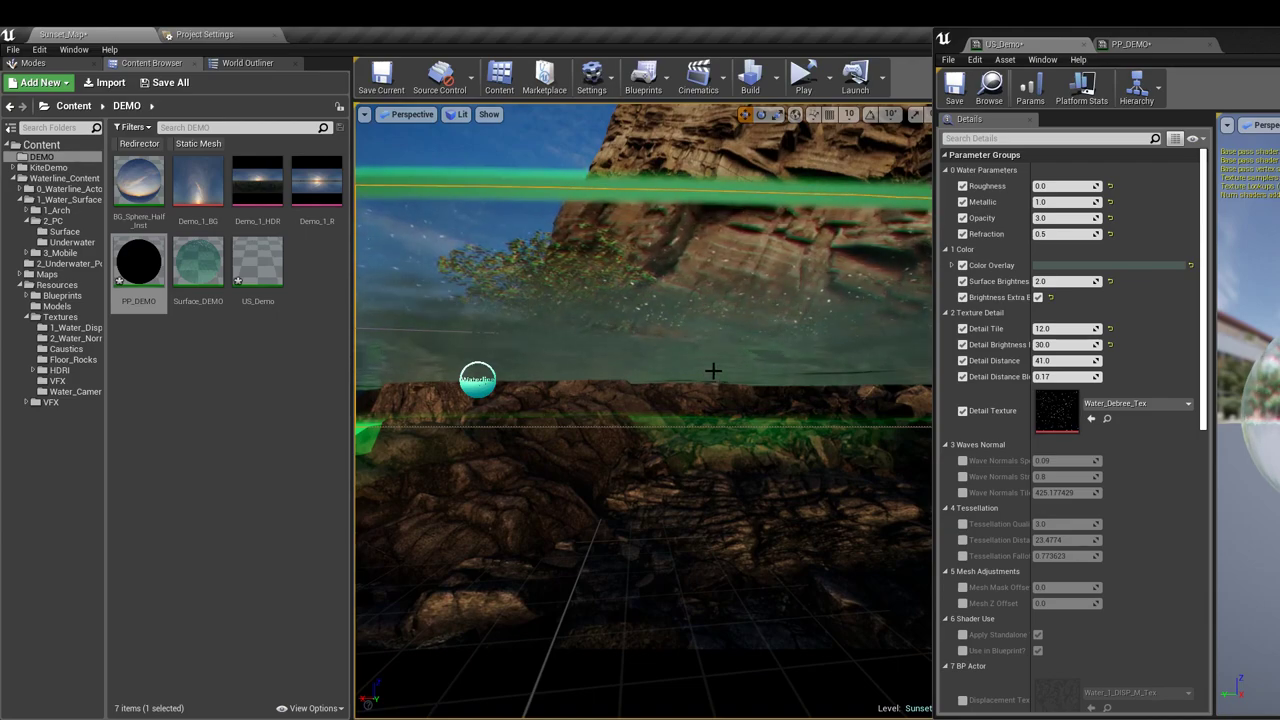
pyautogui.moveTo(713, 371); pyautogui.dragTo(713, 358, button='right')
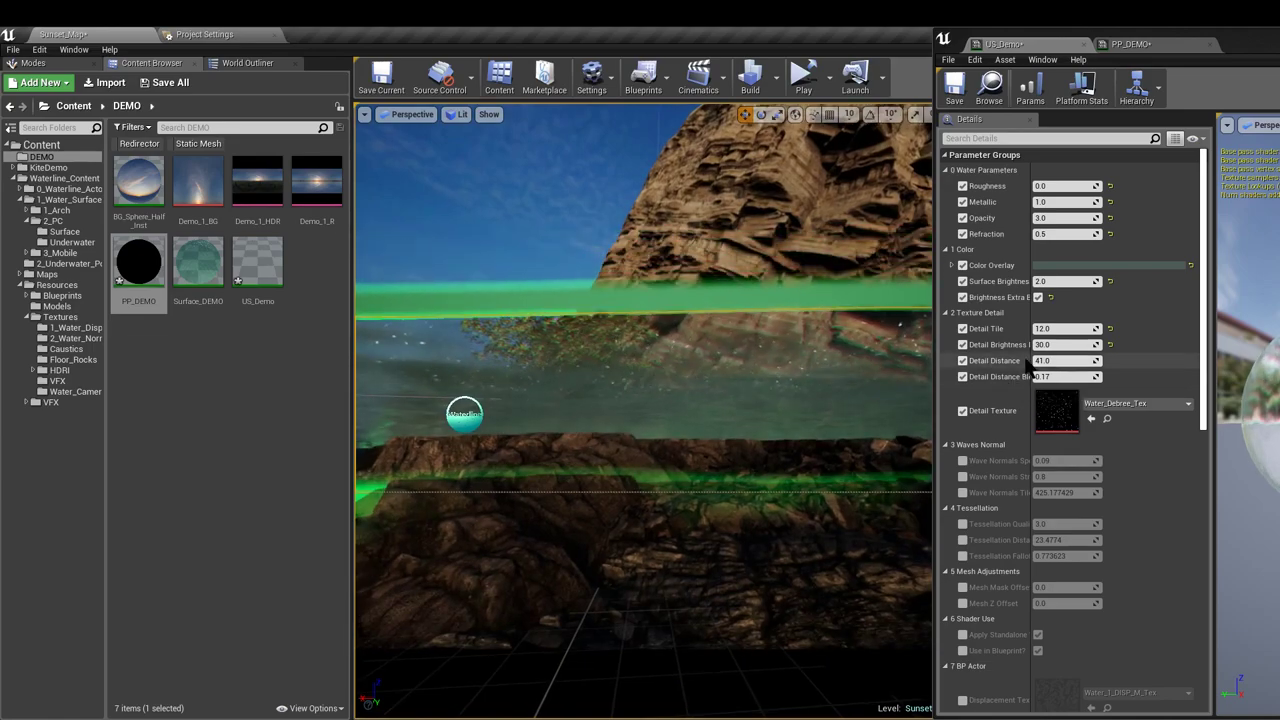
pyautogui.moveTo(709, 358); pyautogui.dragTo(709, 344, button='right')
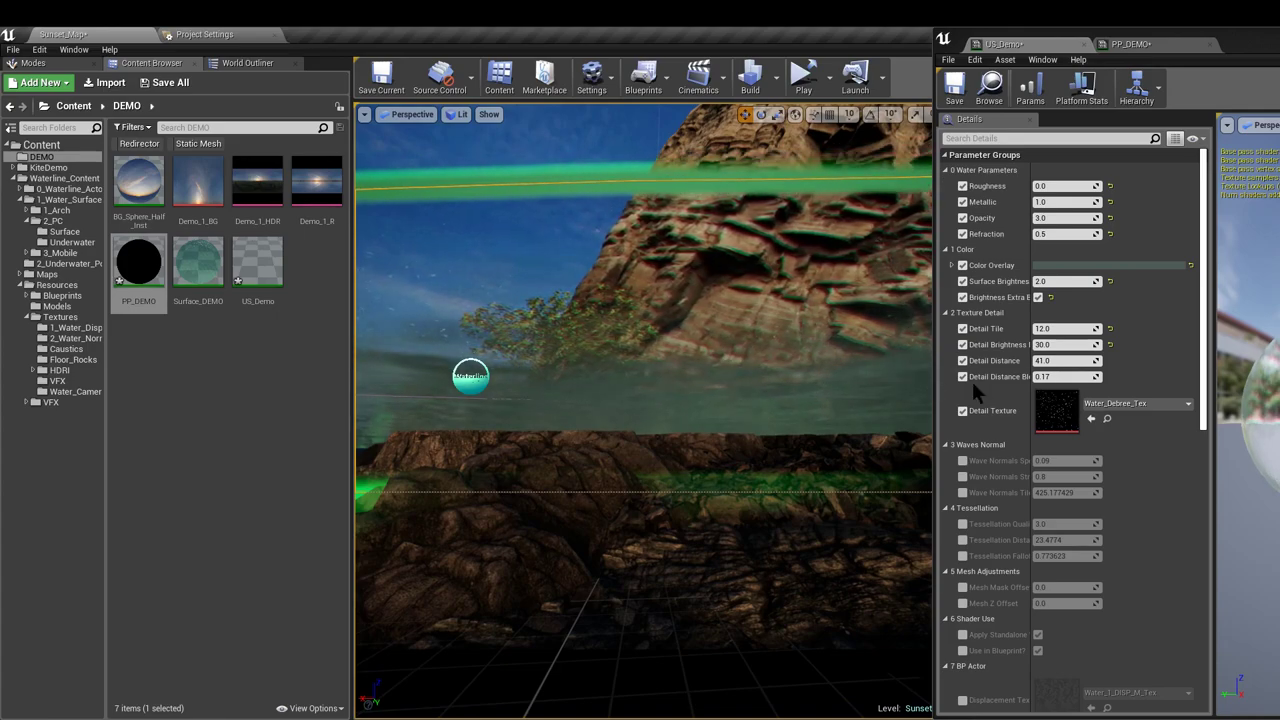
# Collapse the Texture Detail group and enable the Wave Normals Speed, Strength and Tile parameters
pyautogui.moveTo(1030, 390)
pyautogui.mouseDown()
pyautogui.moveTo(1058, 391)
pyautogui.moveTo(1047, 391)
pyautogui.mouseUp()
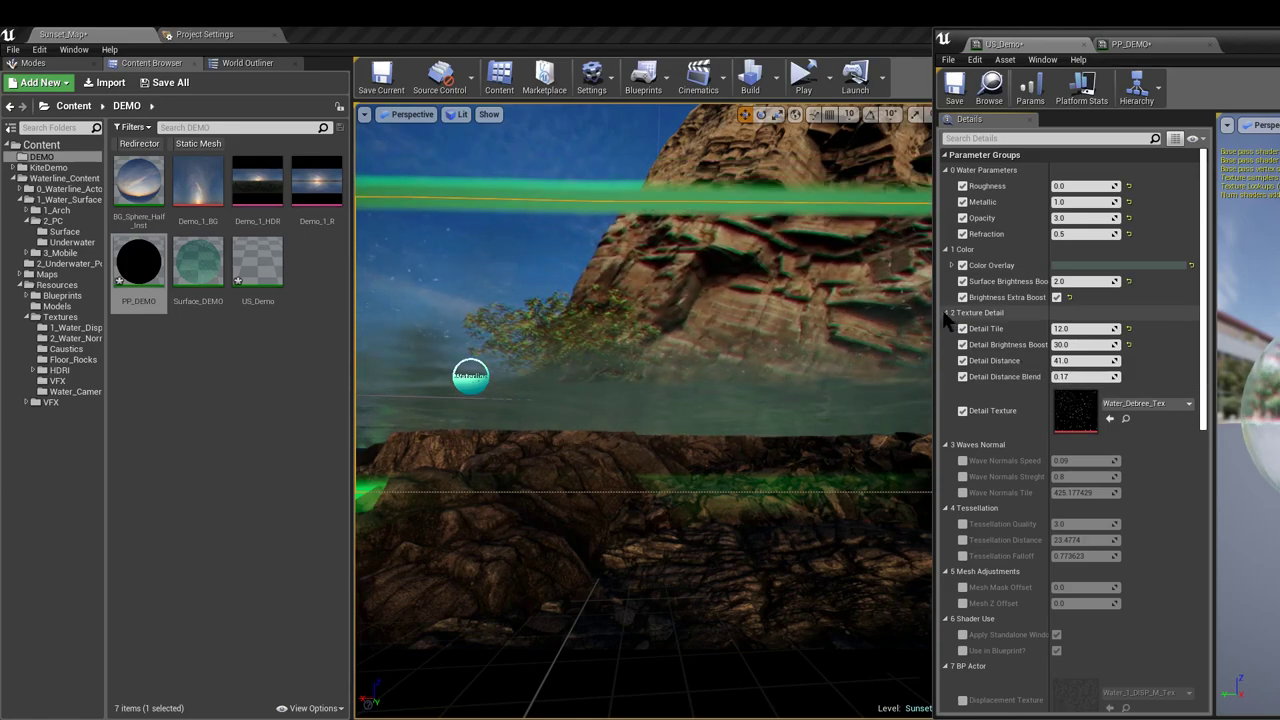
pyautogui.click(946, 313)
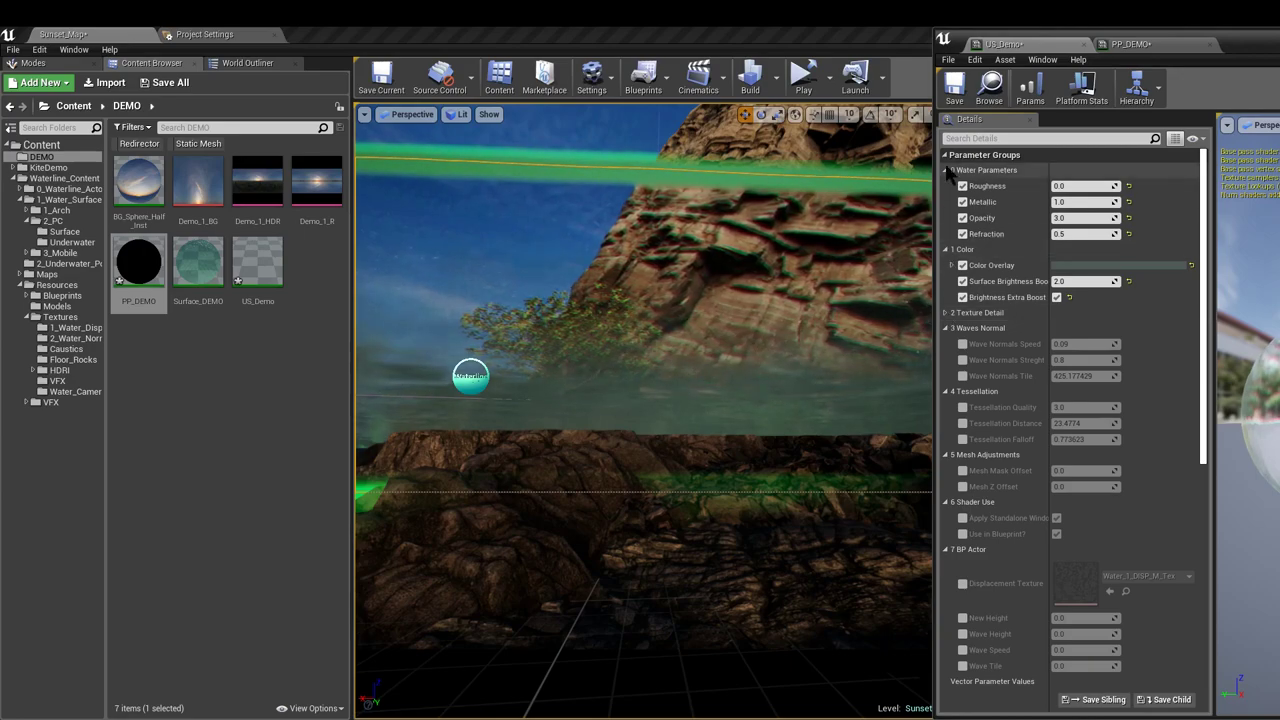
pyautogui.click(962, 344)
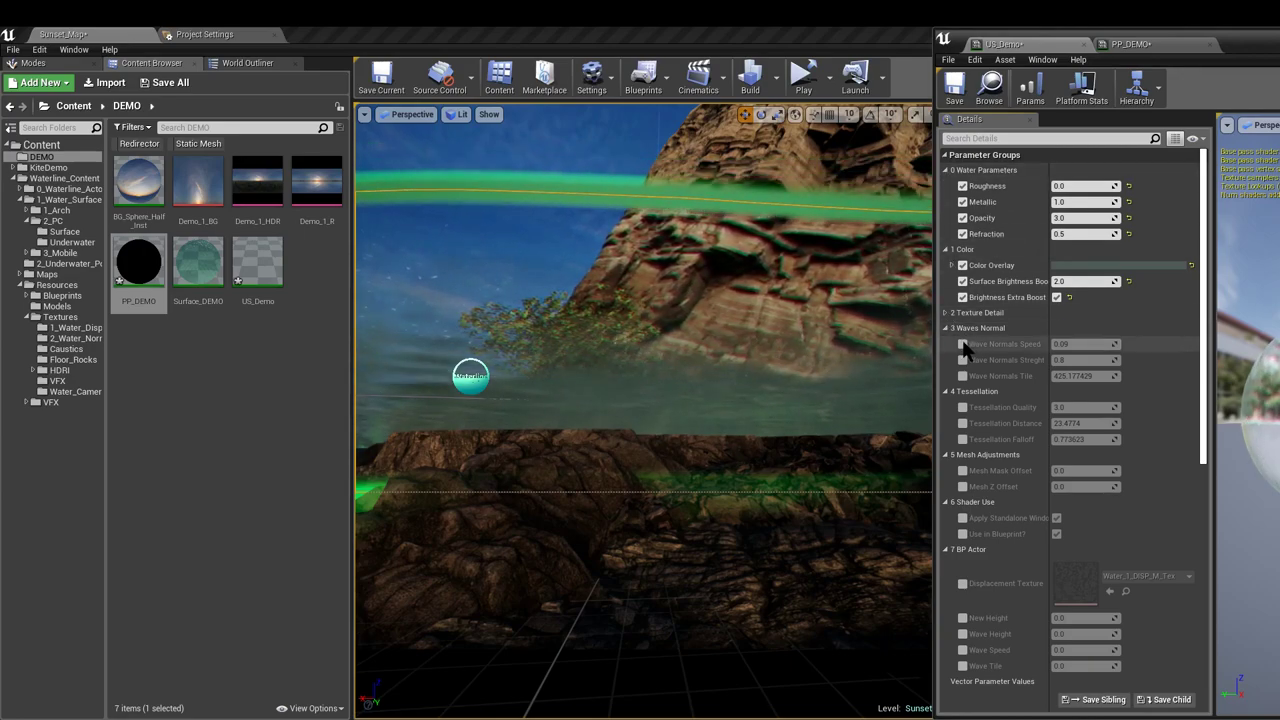
pyautogui.click(962, 360)
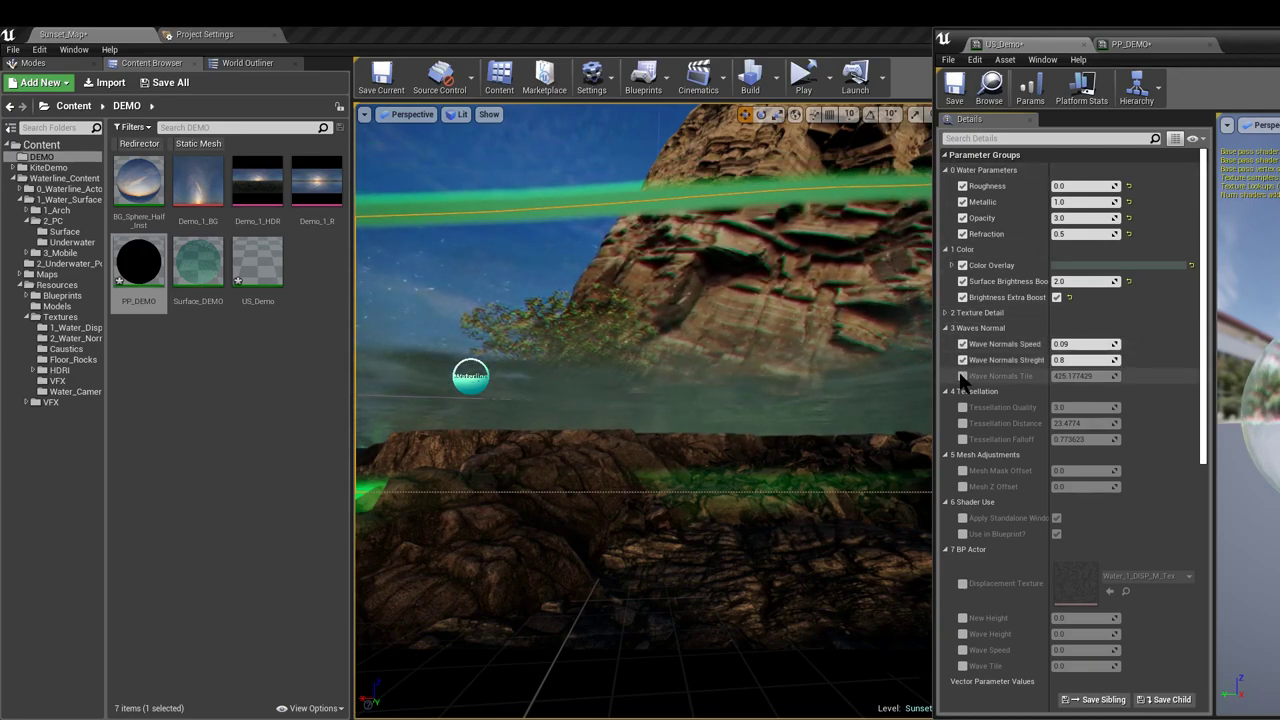
pyautogui.click(962, 376)
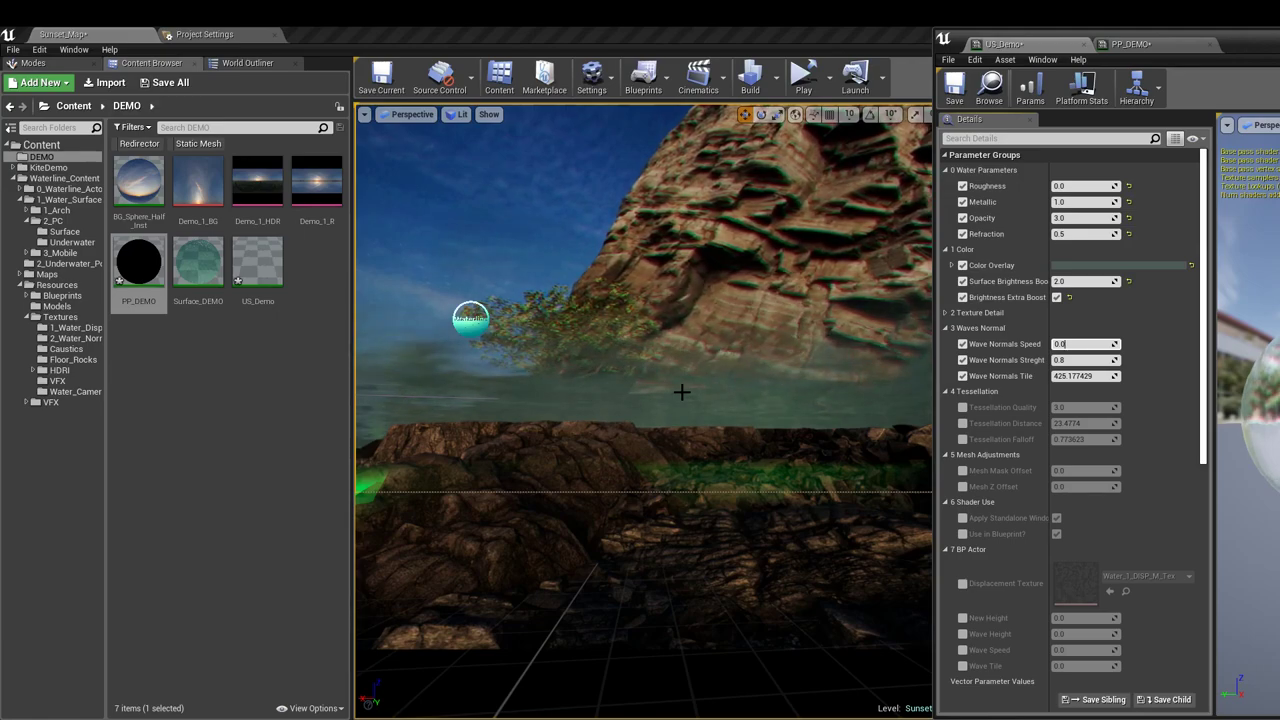
# Set the Wave Normals Speed to 0.07, the Strength to 0.9 and the Tile to 600
pyautogui.press('Return')
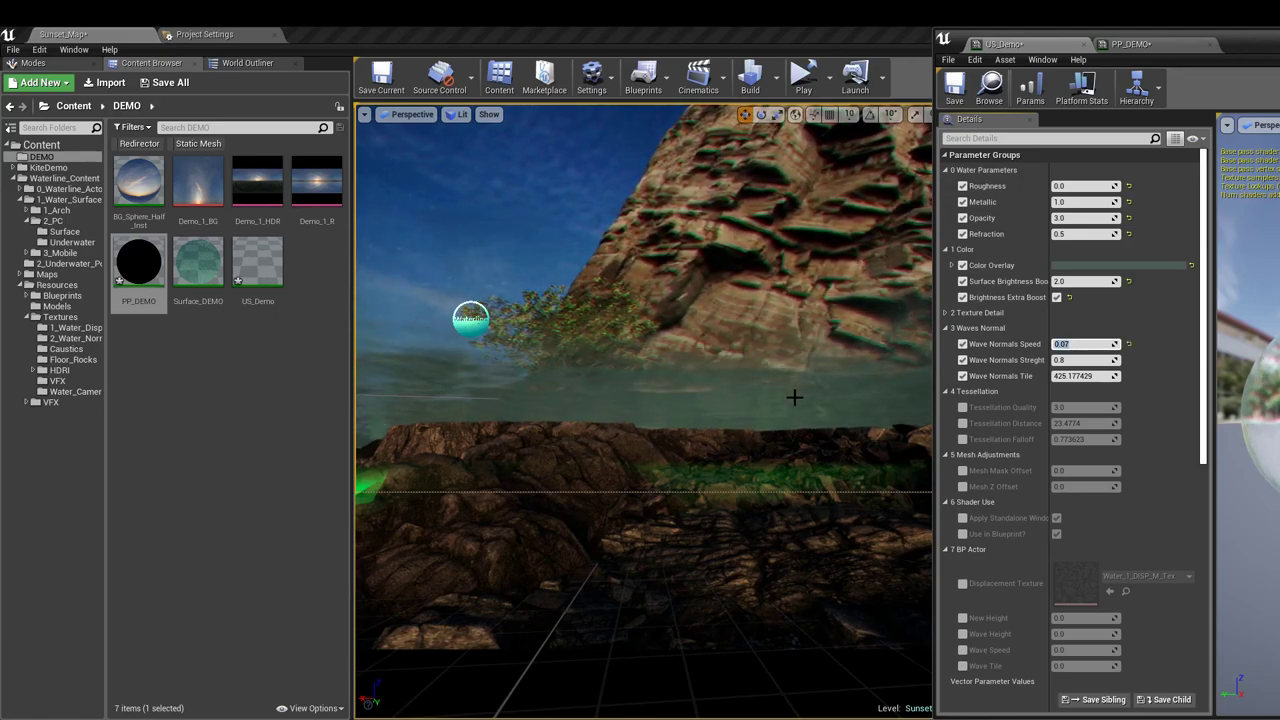
pyautogui.click(1085, 357)
pyautogui.moveTo(800, 360); pyautogui.dragTo(870, 298, button='middle')
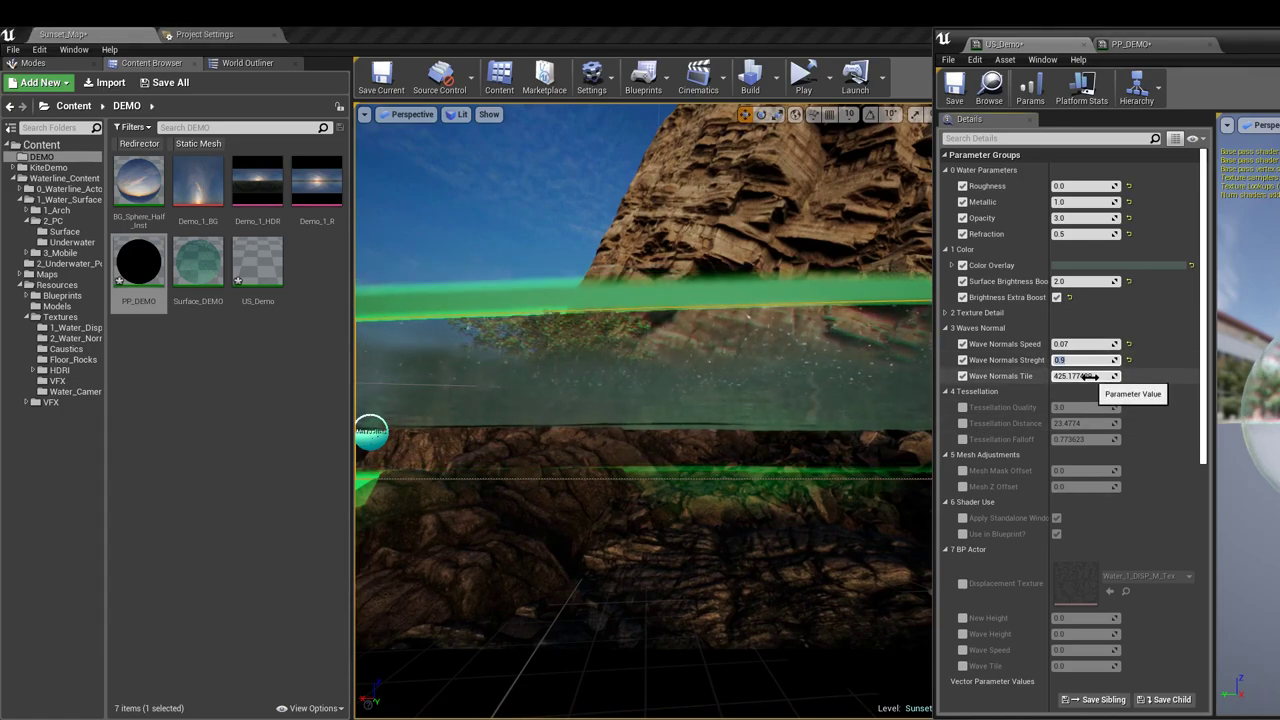
pyautogui.click(1086, 377)
pyautogui.write('600.0')
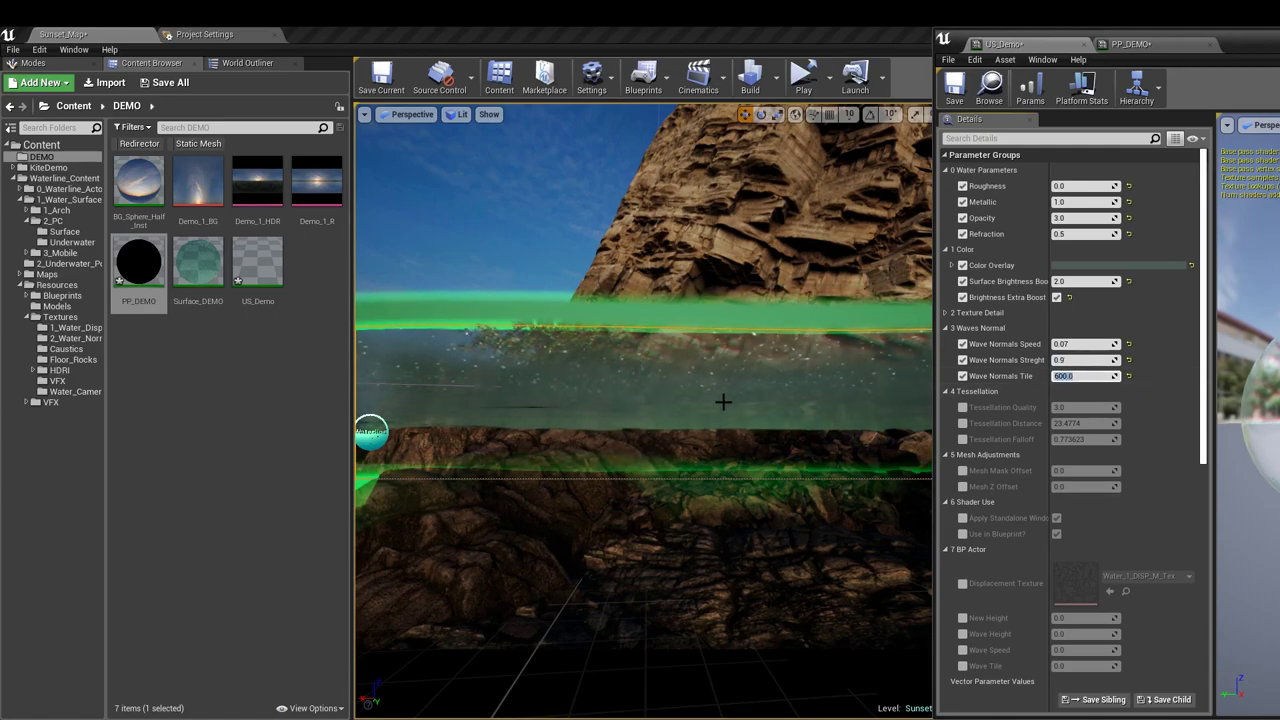
# Enable Mesh Mask Offset and Mesh Z Offset, and try raising both, with the mask offset at about 2.11
pyautogui.moveTo(723, 403); pyautogui.dragTo(704, 468, button='right')
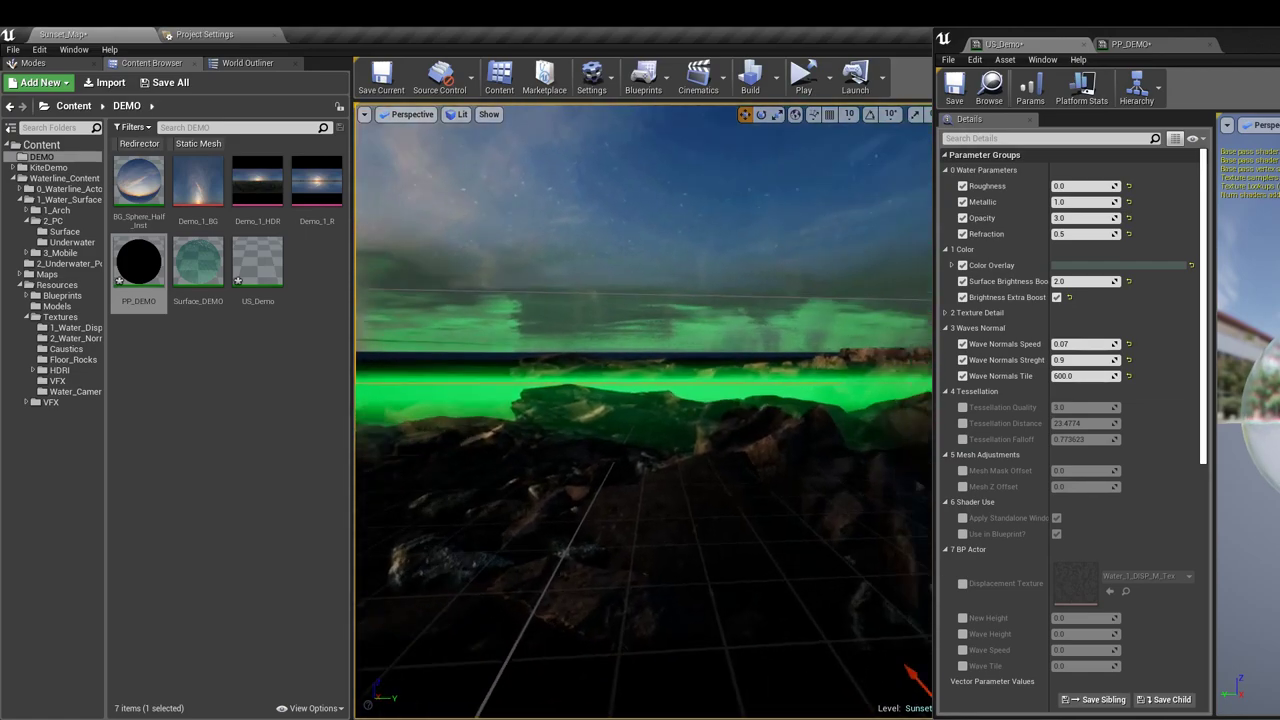
pyautogui.moveTo(643, 410); pyautogui.dragTo(808, 410, button='right')
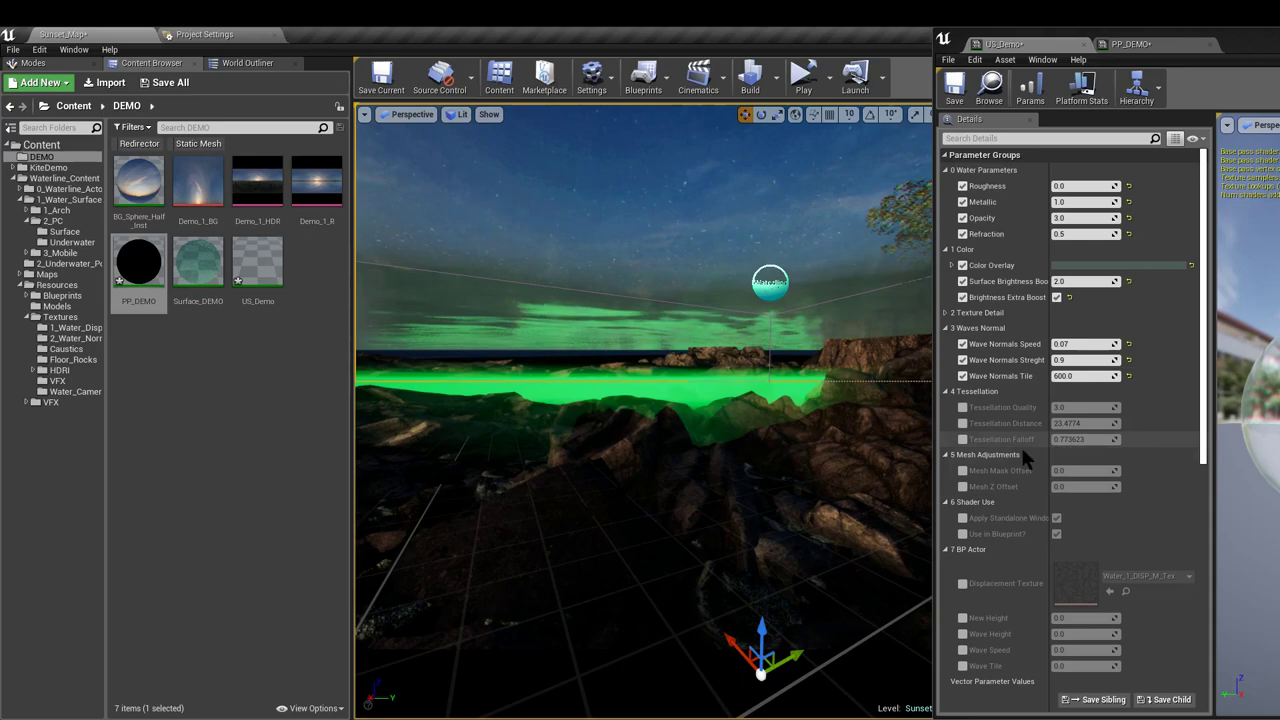
pyautogui.click(963, 471)
pyautogui.click(963, 487)
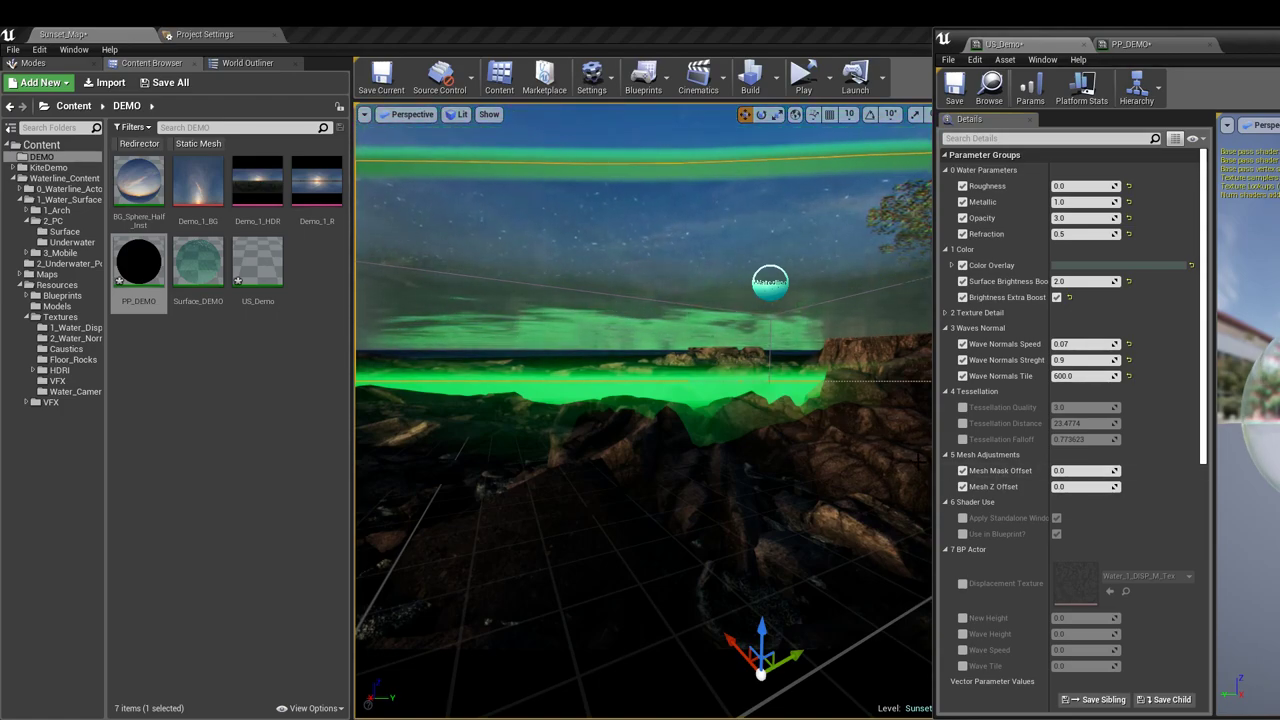
pyautogui.moveTo(918, 460); pyautogui.dragTo(912, 440, button='middle')
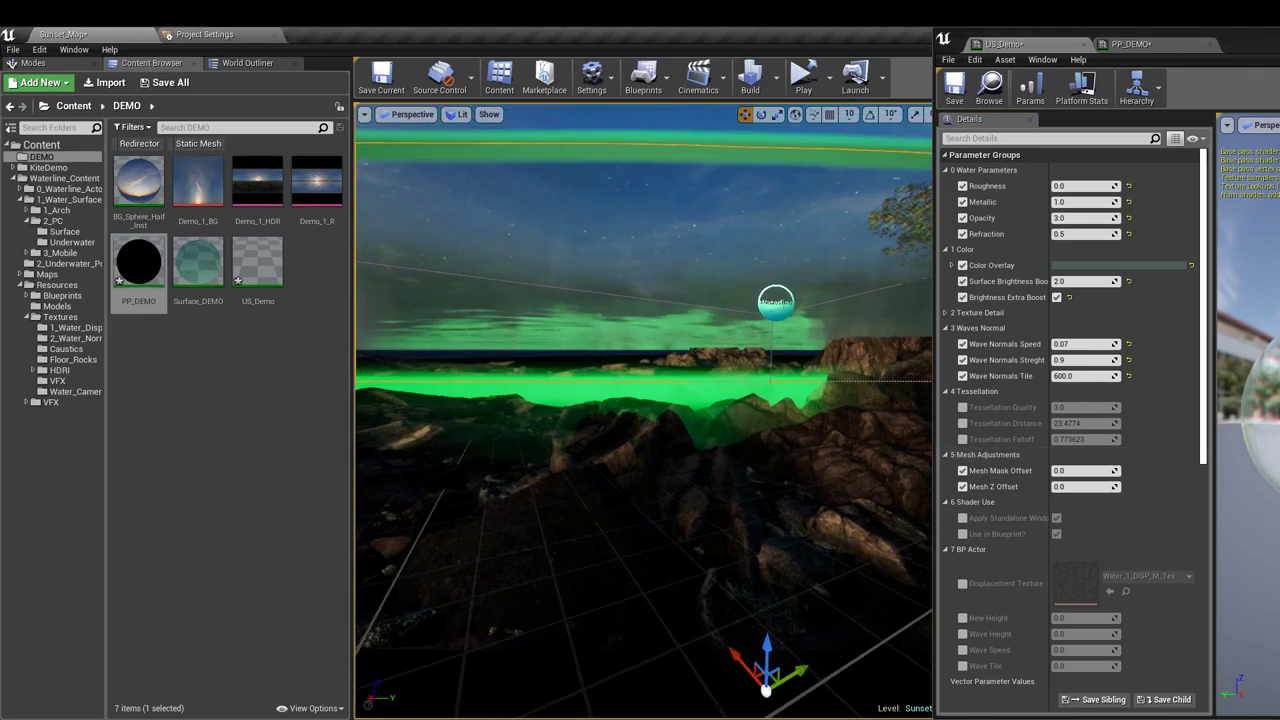
pyautogui.moveTo(1080, 474)
pyautogui.mouseDown()
pyautogui.moveTo(1091, 474)
pyautogui.moveTo(1072, 473)
pyautogui.moveTo(1072, 488)
pyautogui.moveTo(1095, 486)
pyautogui.moveTo(1080, 488)
pyautogui.mouseUp()
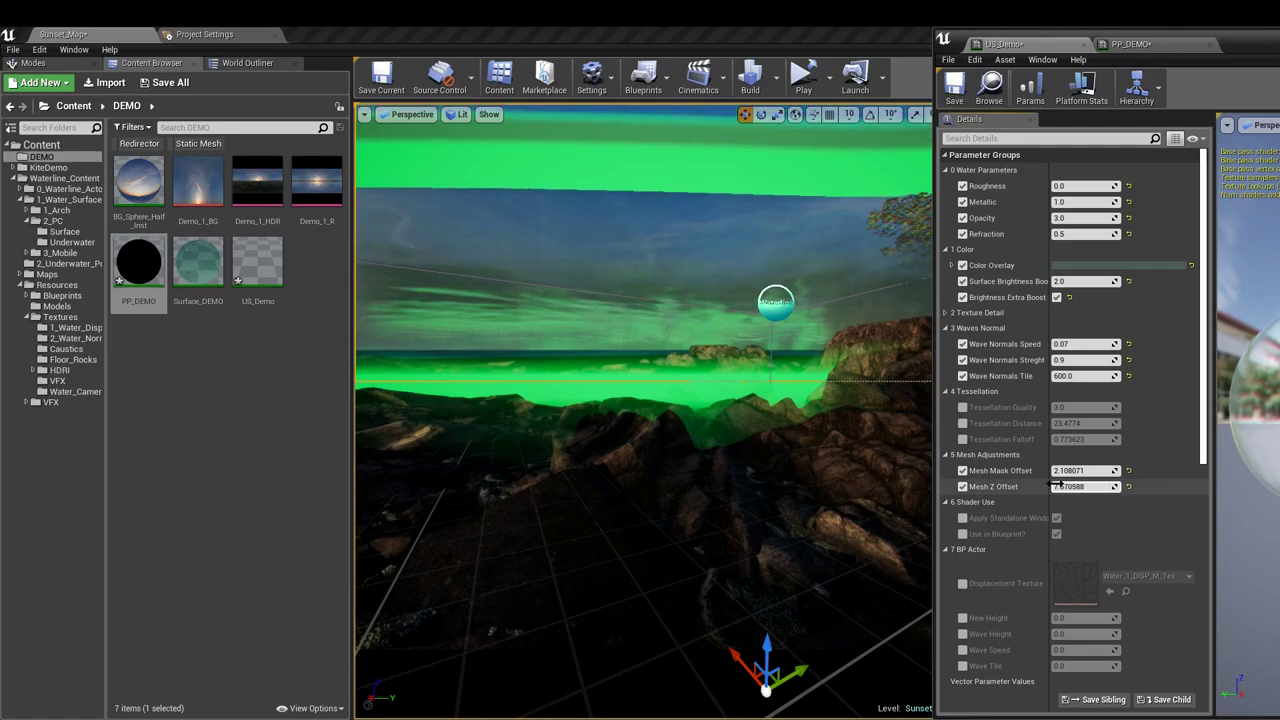
# Reset the Mesh Mask Offset and Mesh Z Offset to their defaults and disable both parameters
pyautogui.click(1129, 470)
pyautogui.click(1129, 486)
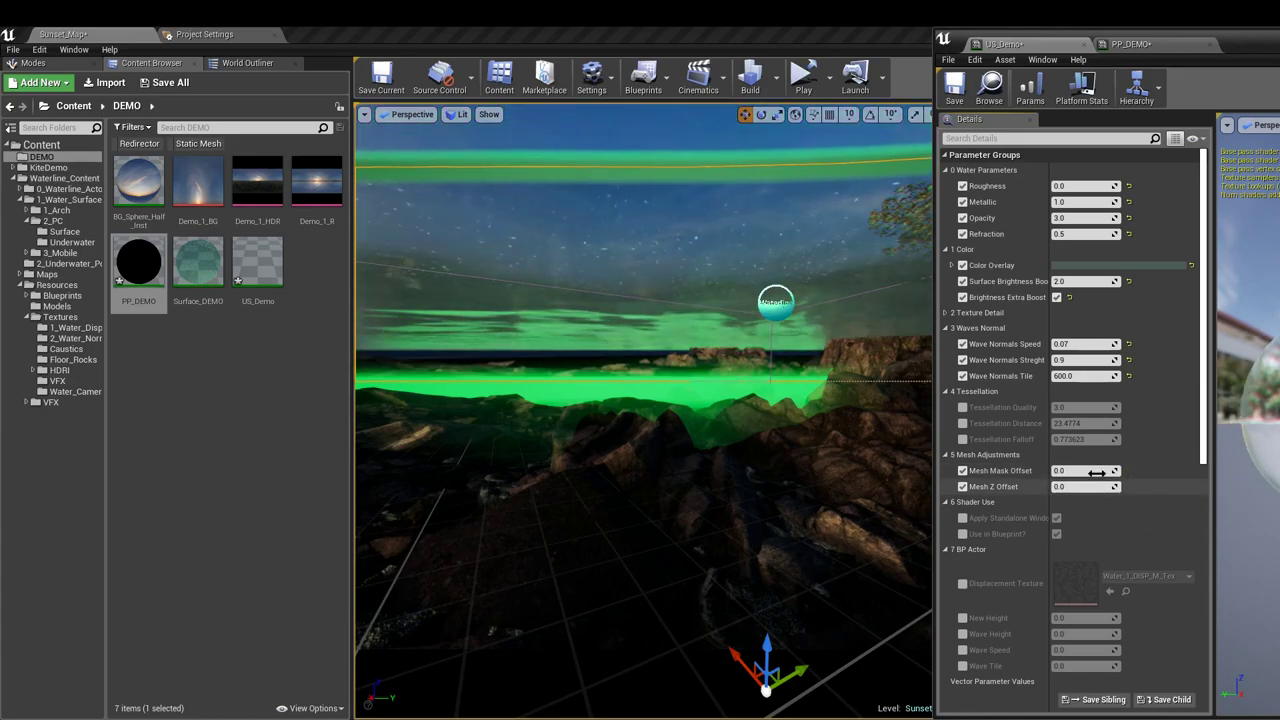
pyautogui.click(962, 470)
pyautogui.click(962, 486)
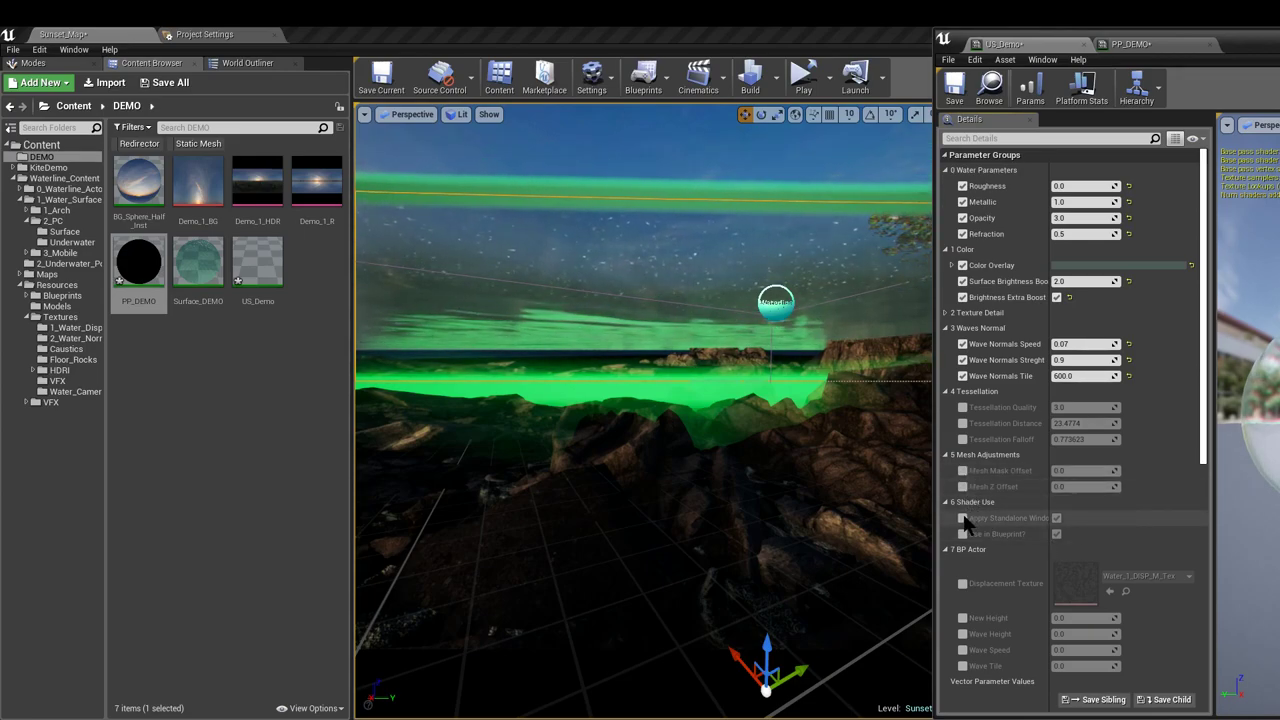
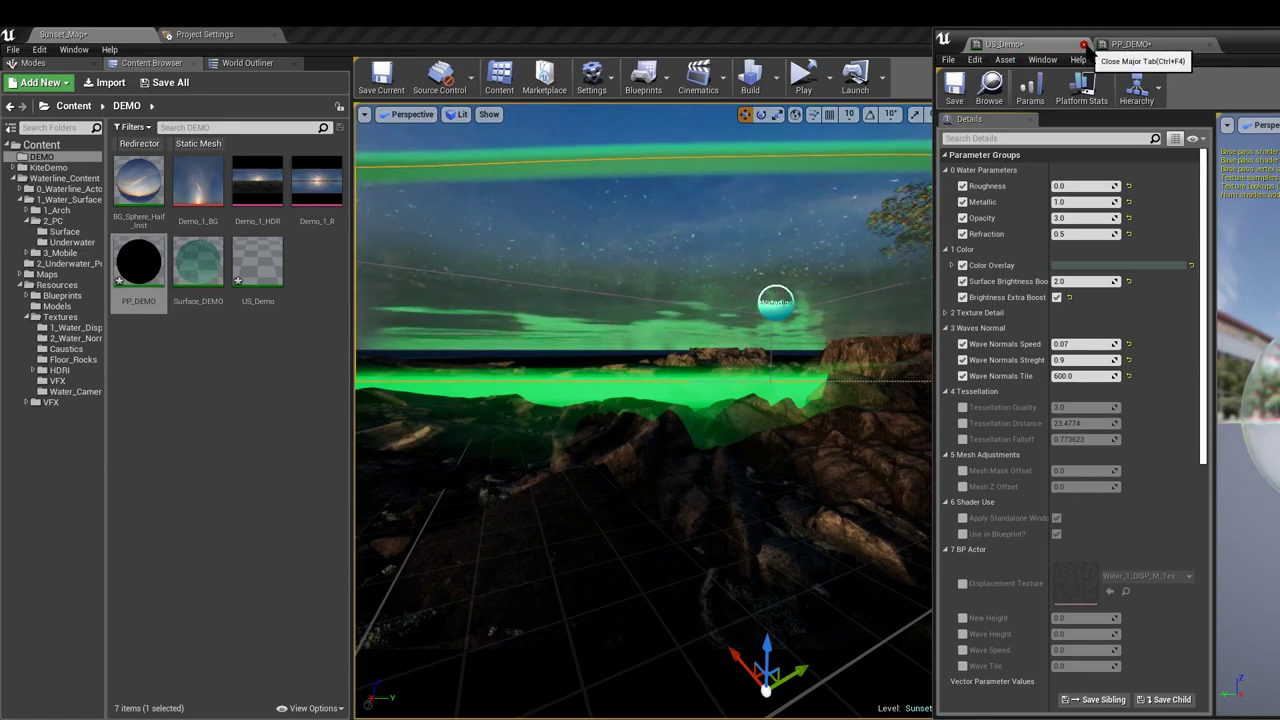
# Close the US_Demo instance and enable the Fog Range and Fog Transition parameters in PP_DEMO
pyautogui.click(1084, 46)
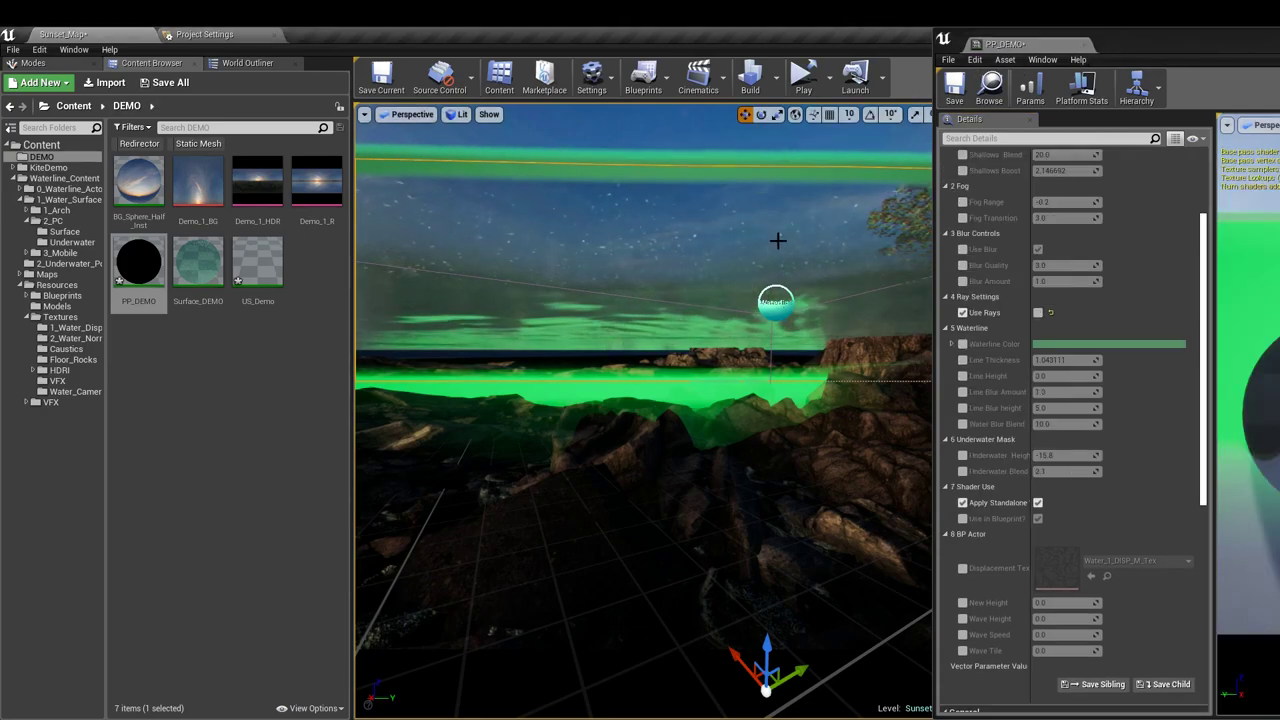
pyautogui.scroll(3, 1066, 323)
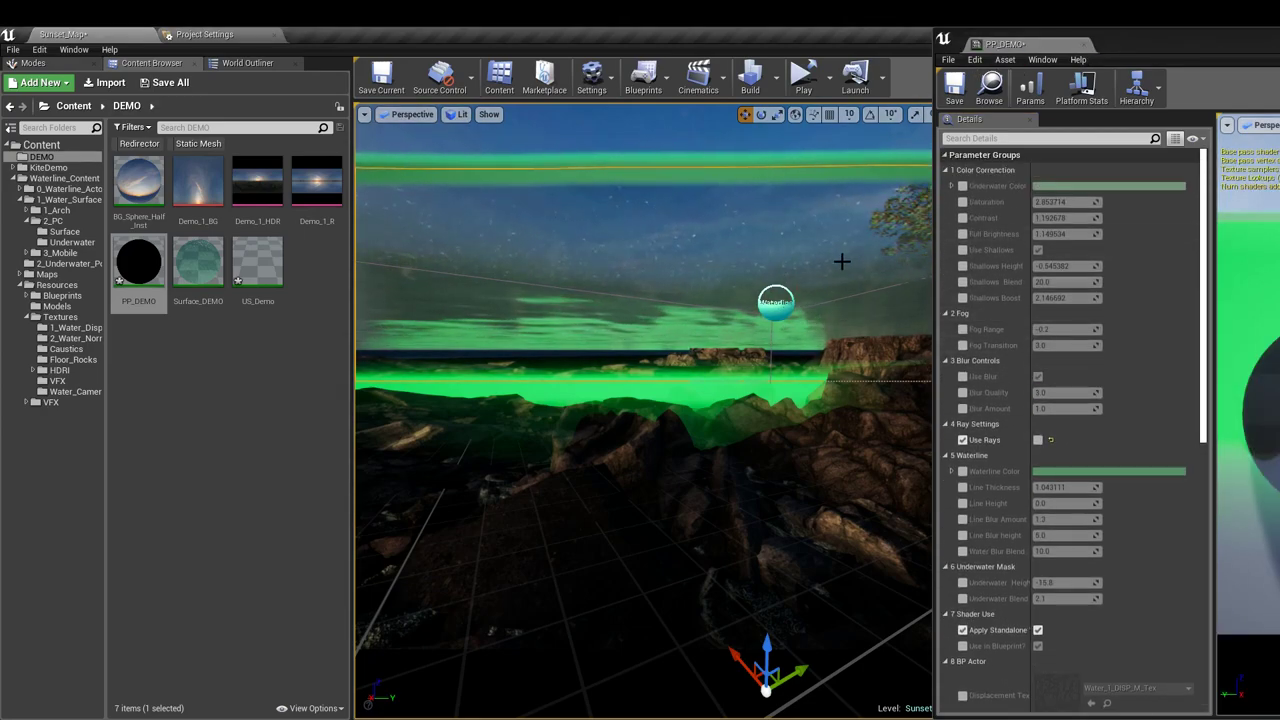
pyautogui.moveTo(744, 287); pyautogui.dragTo(570, 330, button='right')
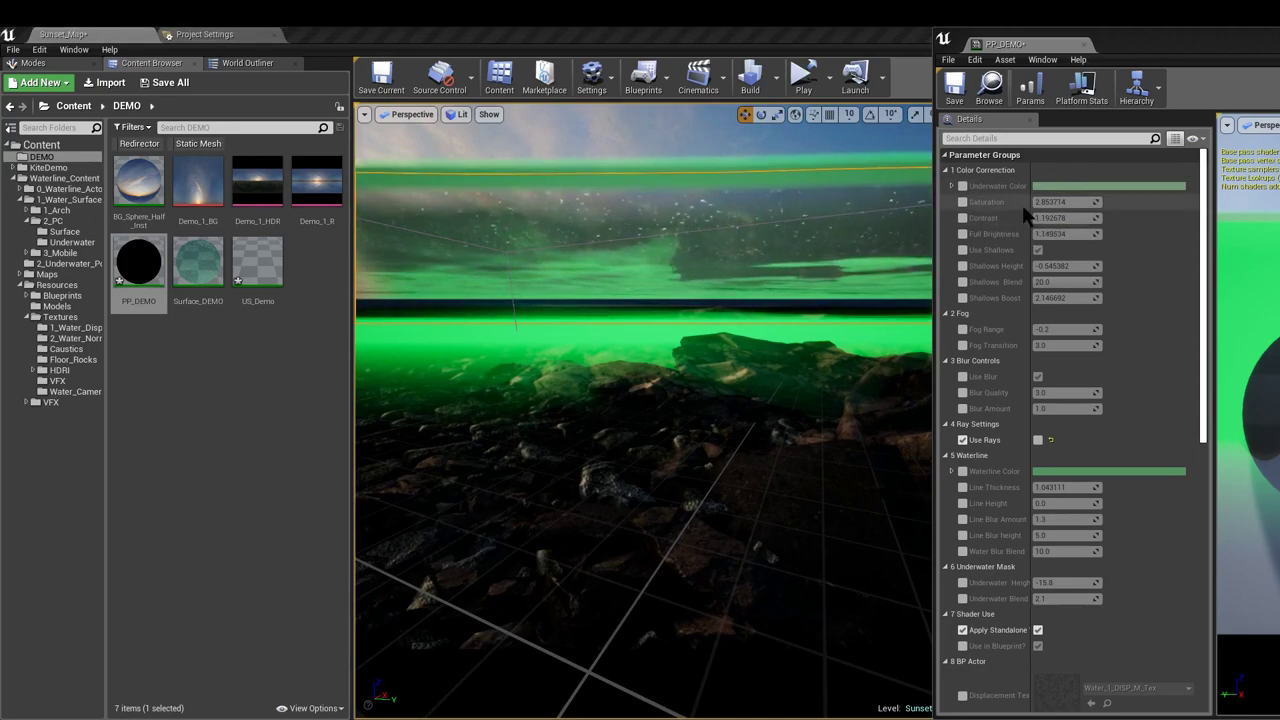
pyautogui.click(947, 171)
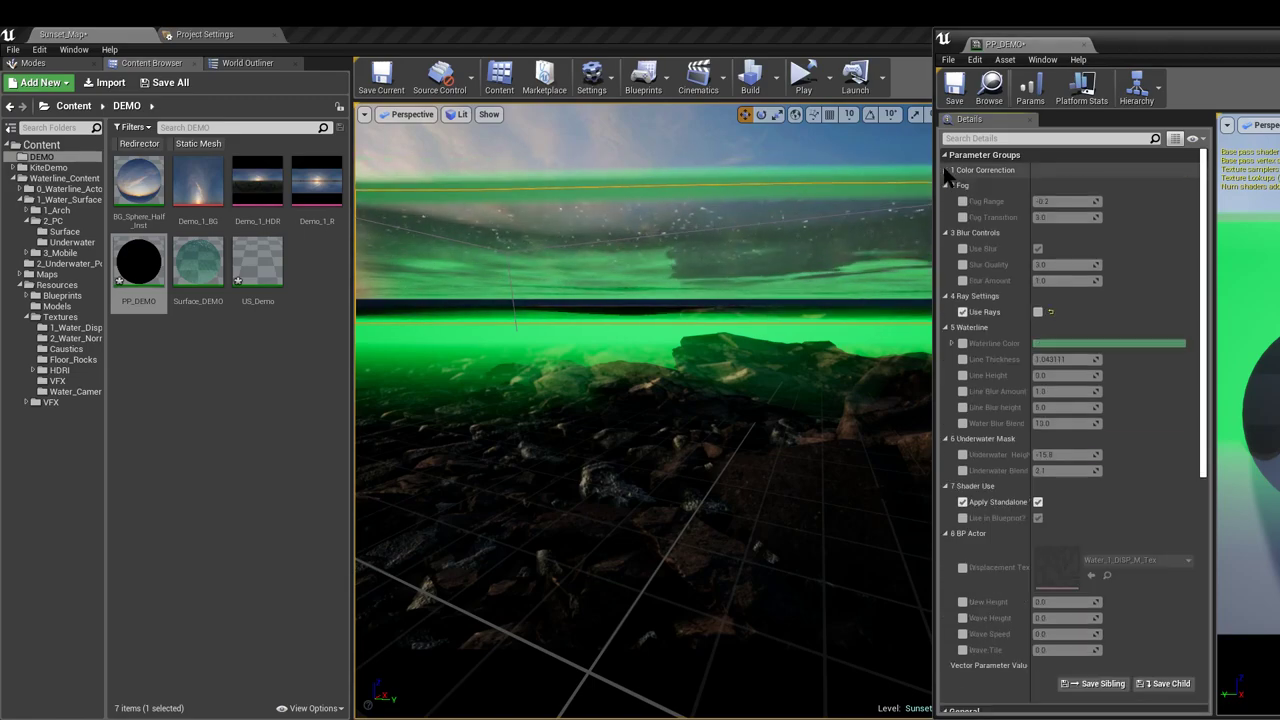
pyautogui.click(962, 201)
pyautogui.click(962, 217)
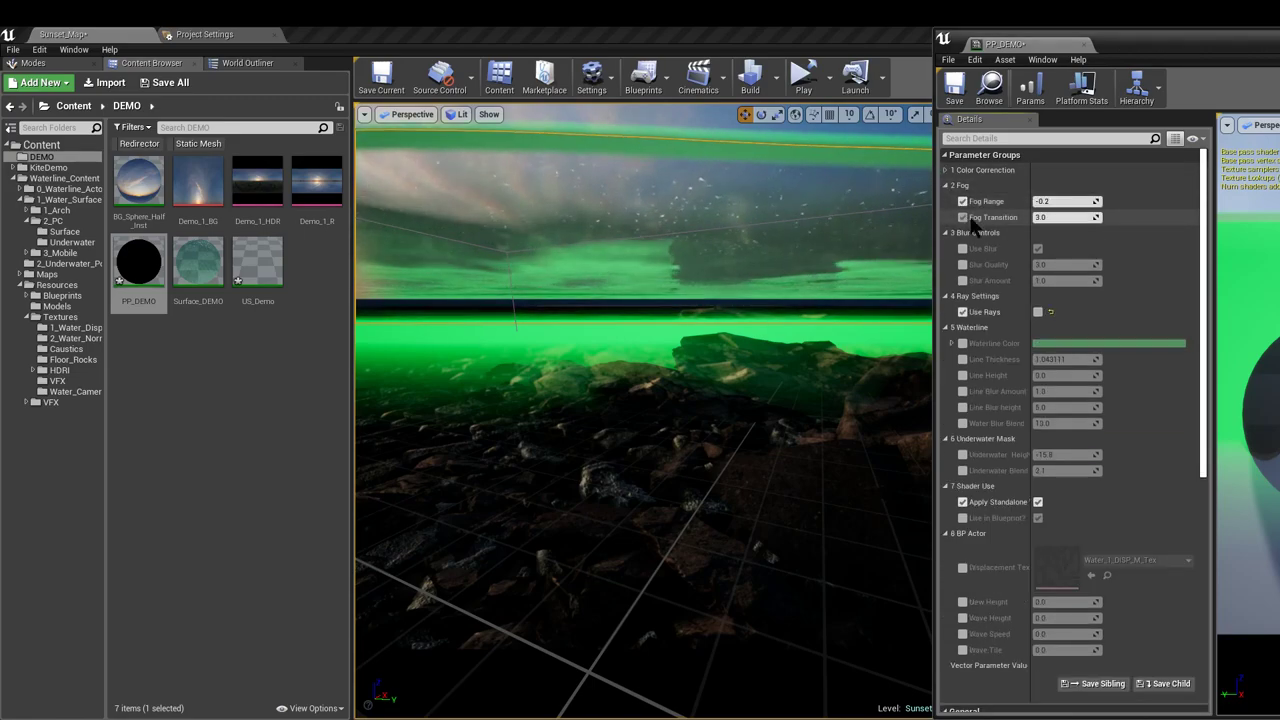
# Set the Fog Range to 0.4 and the Fog Transition to 3.5
pyautogui.click(1056, 201)
pyautogui.write('0.4')
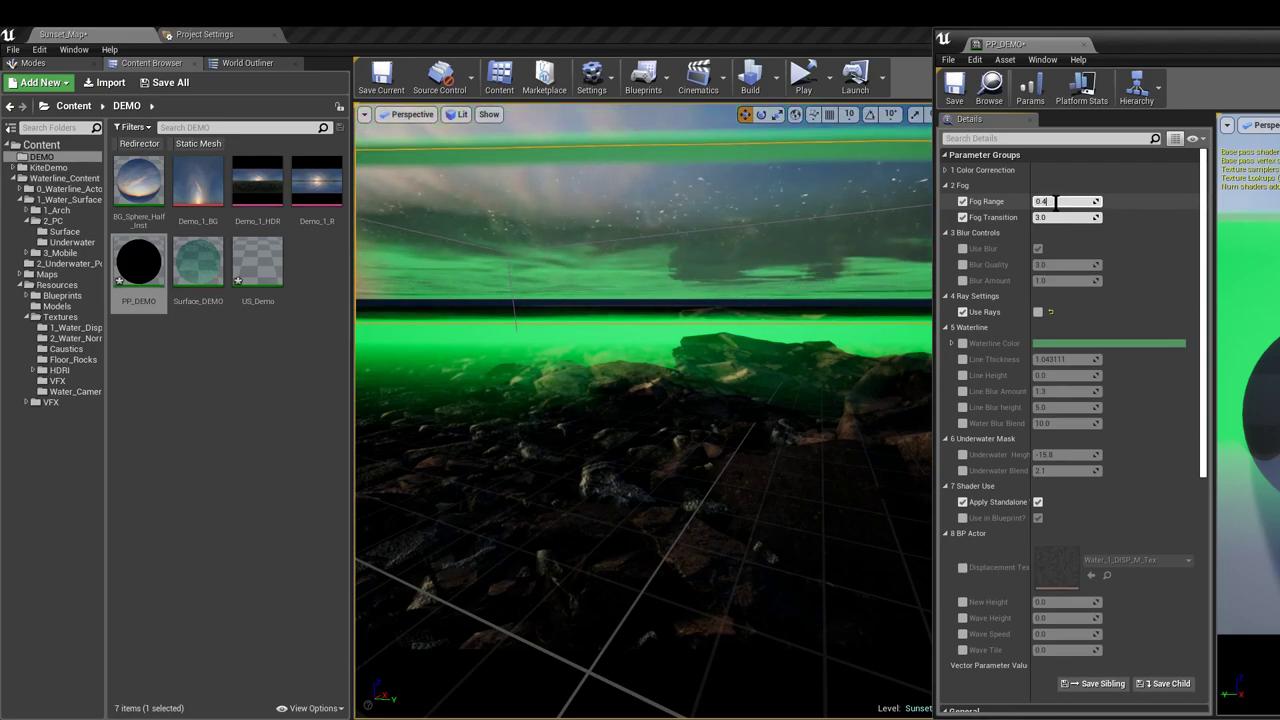
pyautogui.press('Return')
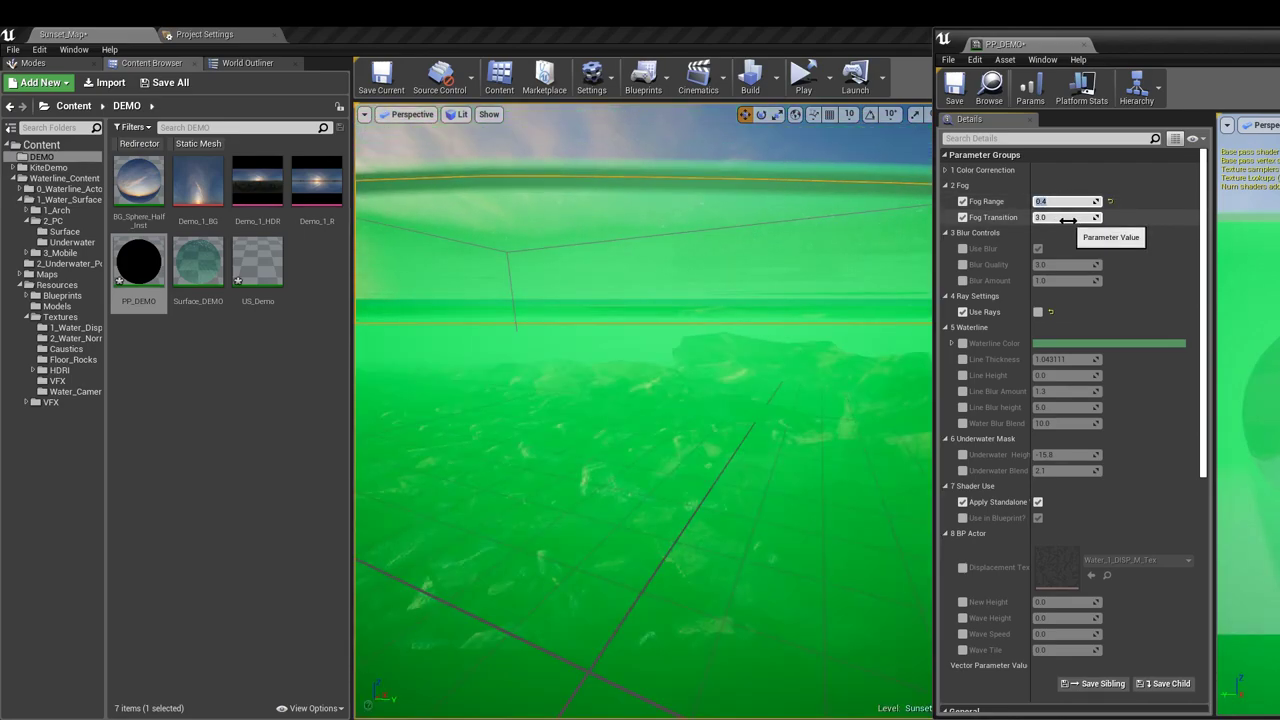
pyautogui.click(1067, 217)
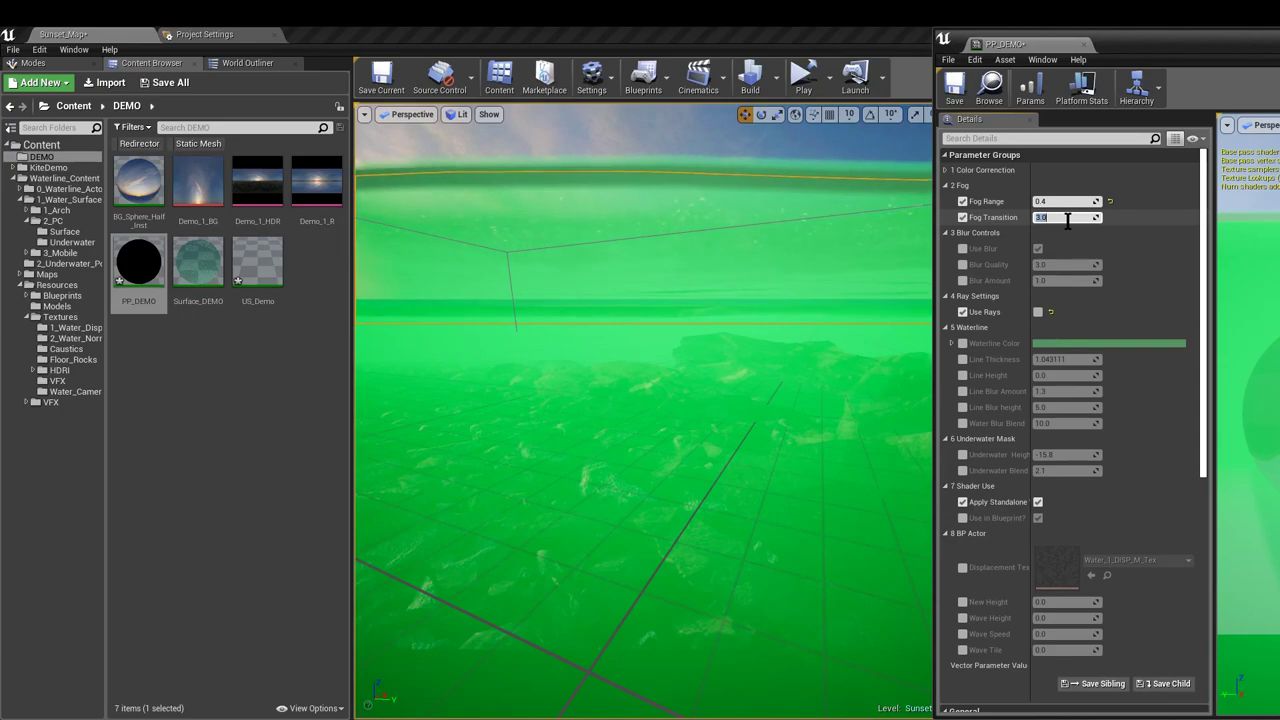
pyautogui.press('Return')
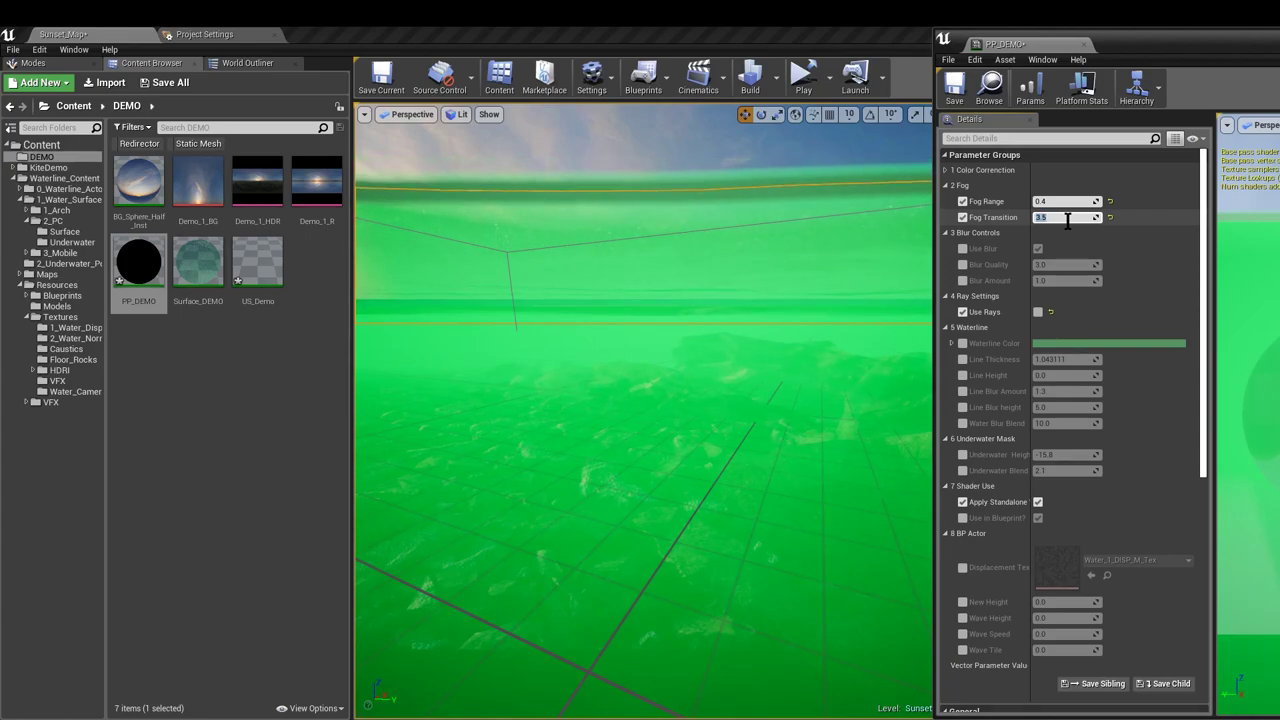
pyautogui.click(991, 285)
pyautogui.moveTo(1051, 216); pyautogui.dragTo(1052, 216)
pyautogui.click(1054, 217)
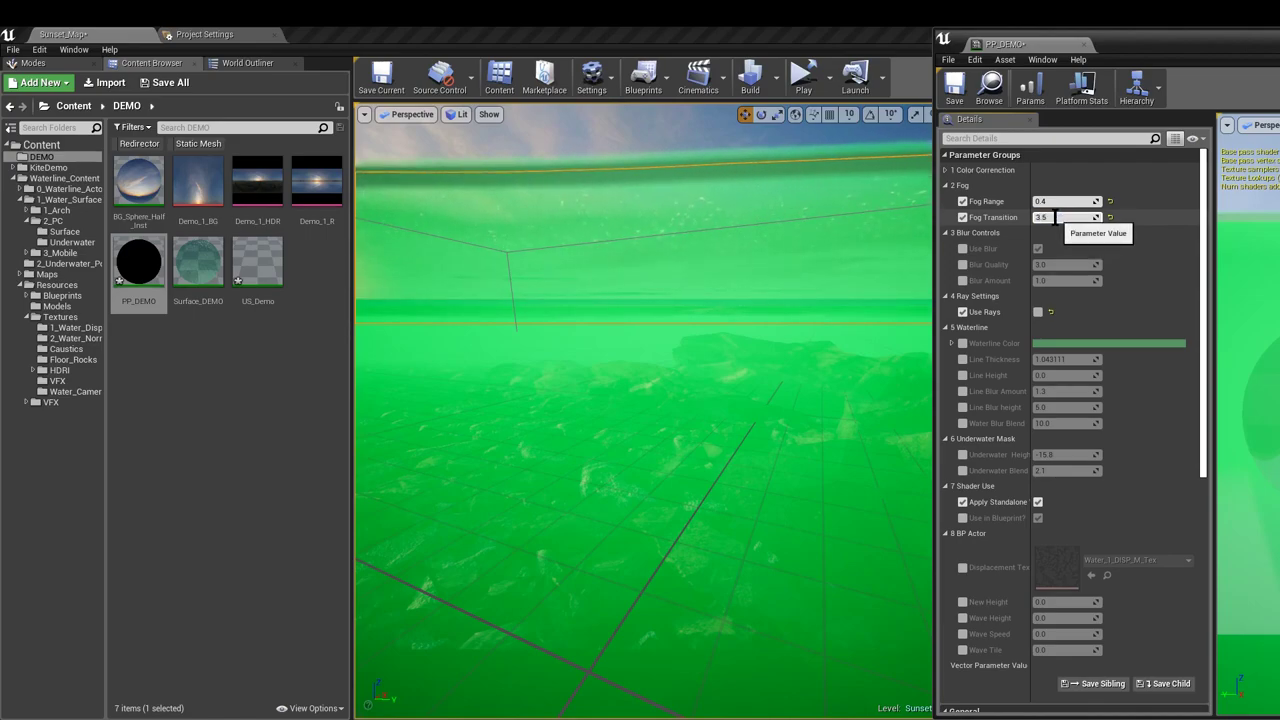
pyautogui.write('3.5')
pyautogui.press('Return')
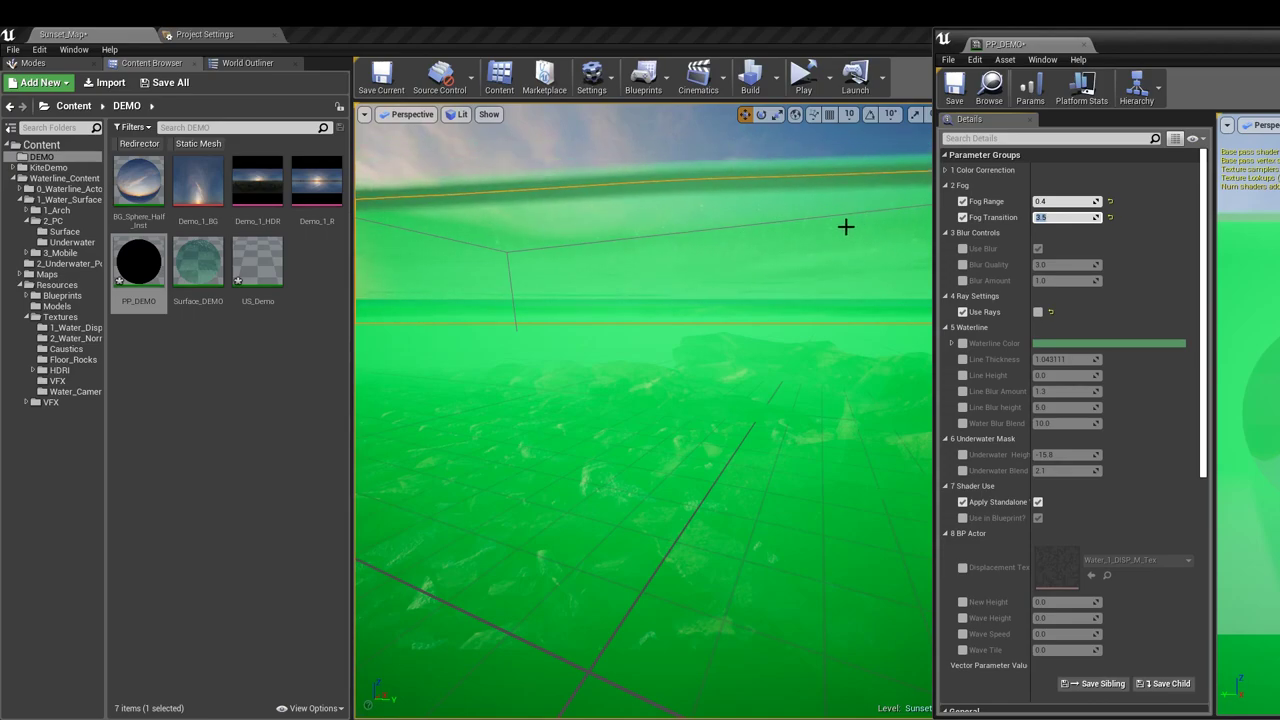
pyautogui.moveTo(749, 257); pyautogui.dragTo(738, 212, button='right')
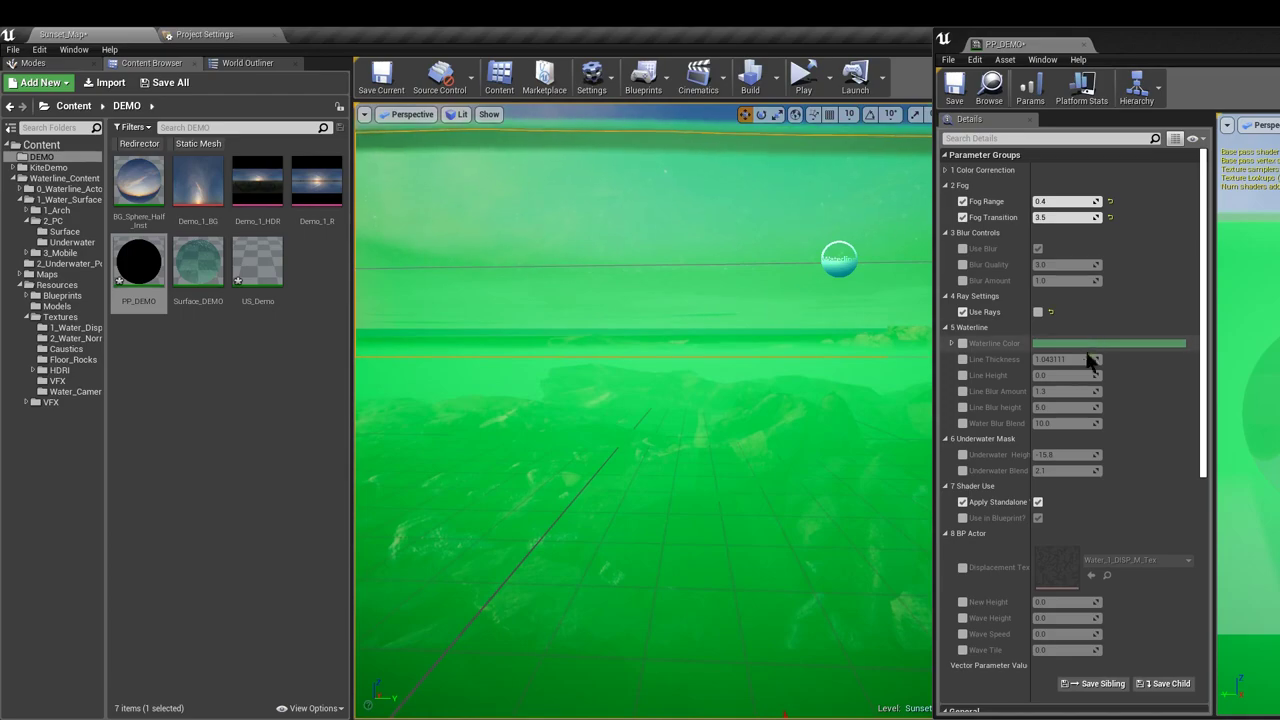
# Enable the Underwater Color under Color Correction and set it to a dark grey-green, hex sRGB 3B403AFF
pyautogui.click(983, 171)
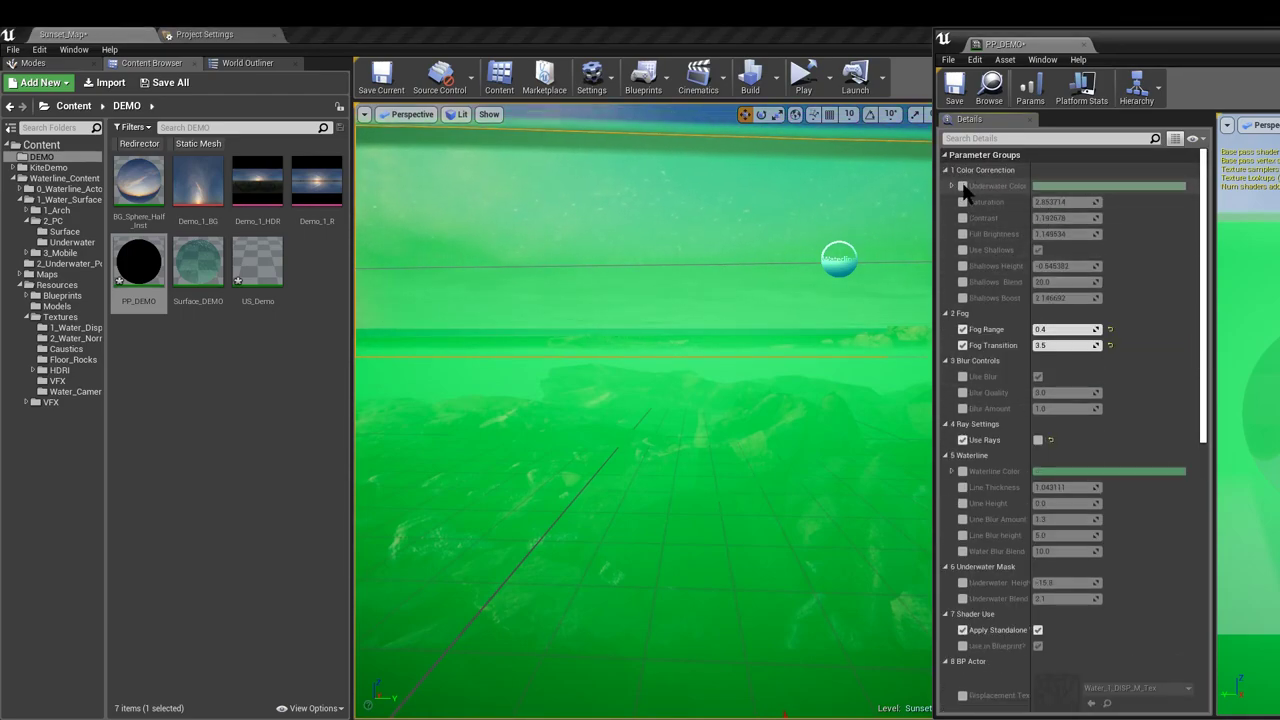
pyautogui.click(1062, 186)
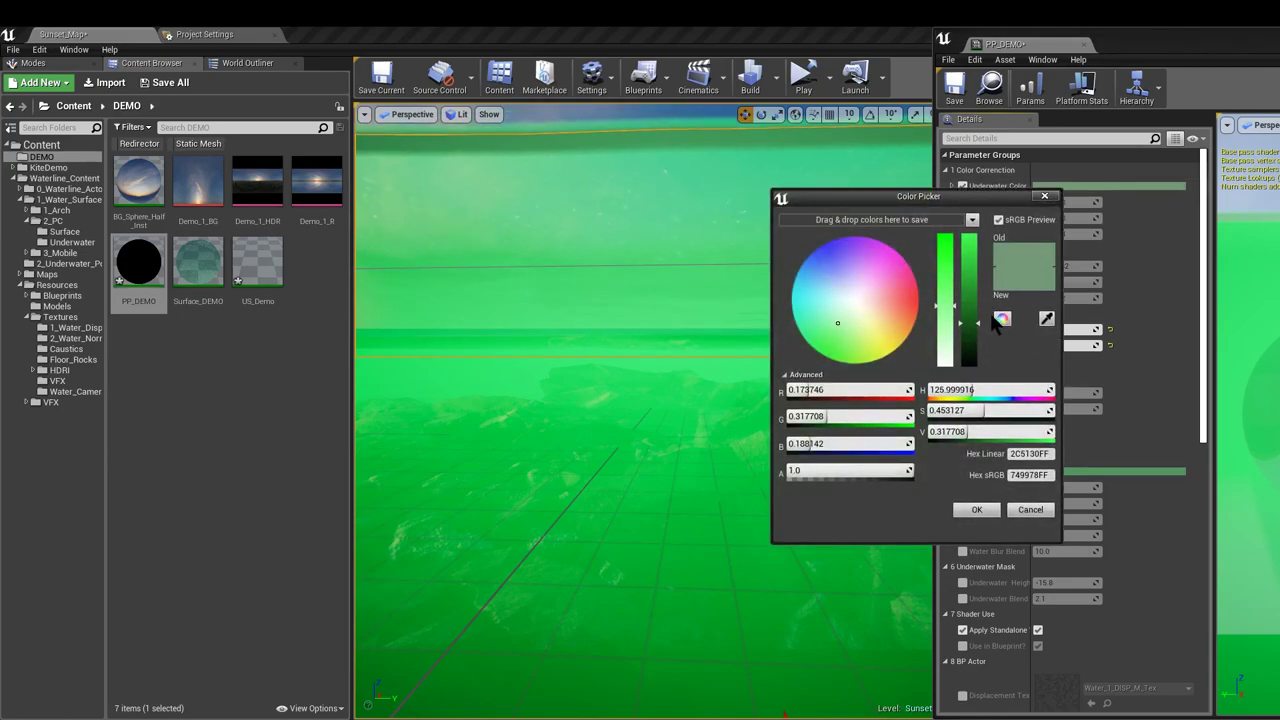
pyautogui.moveTo(833, 317); pyautogui.dragTo(842, 324)
pyautogui.click(968, 351)
pyautogui.moveTo(969, 352); pyautogui.dragTo(969, 358)
pyautogui.moveTo(944, 309); pyautogui.dragTo(944, 343)
pyautogui.moveTo(562, 410); pyautogui.dragTo(440, 420, button='right')
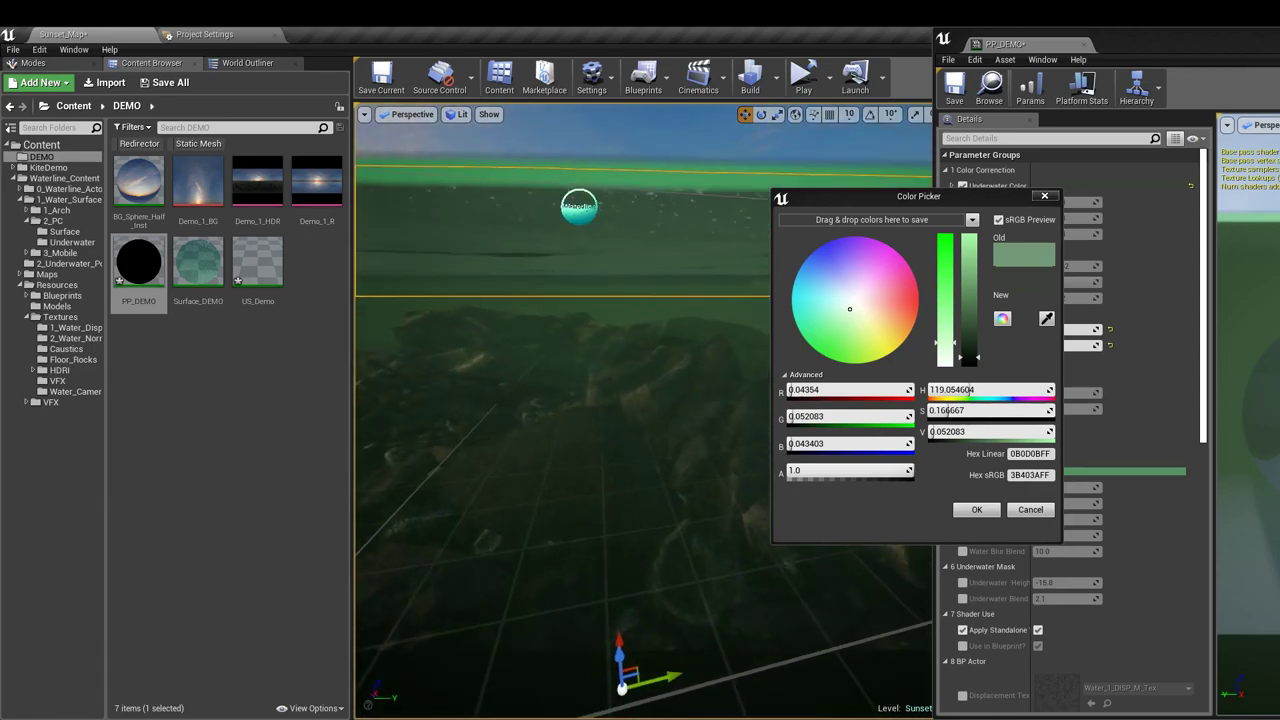
pyautogui.click(975, 510)
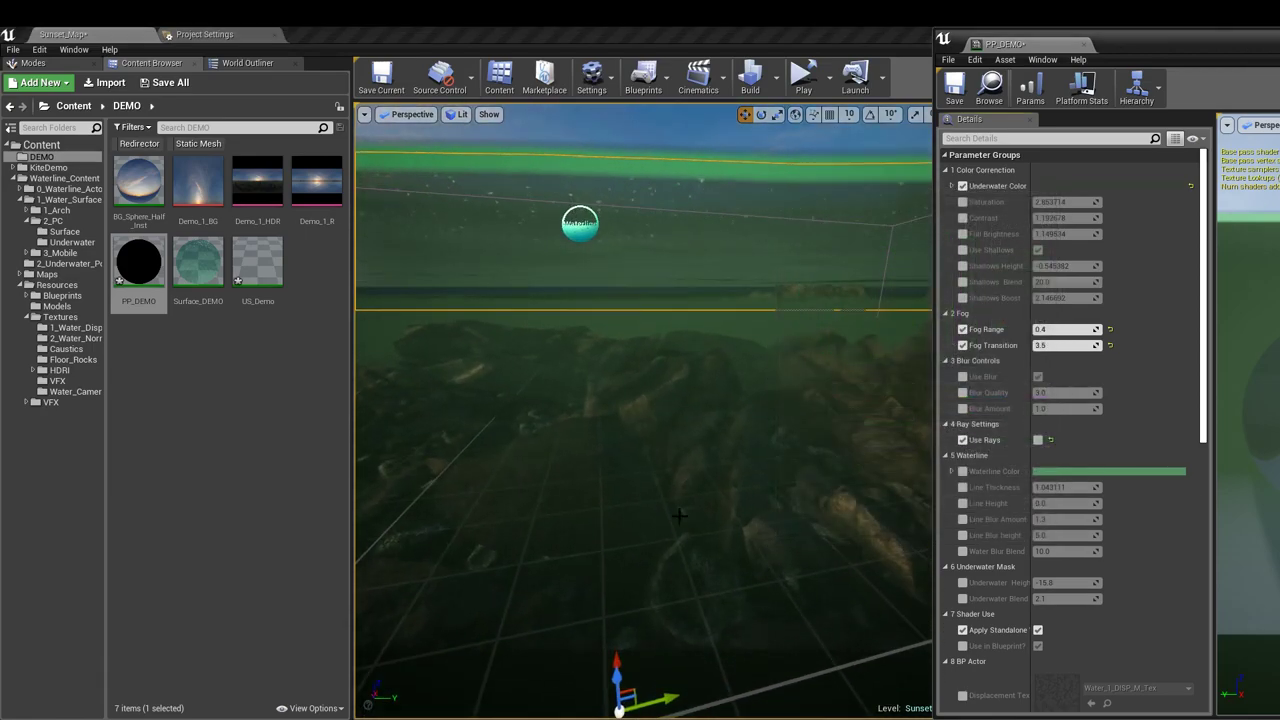
# Inspect the underwater view from several angles, including full screen, and turn off the Apply Standalone option under Shader Use
pyautogui.moveTo(679, 518); pyautogui.dragTo(723, 697, button='right')
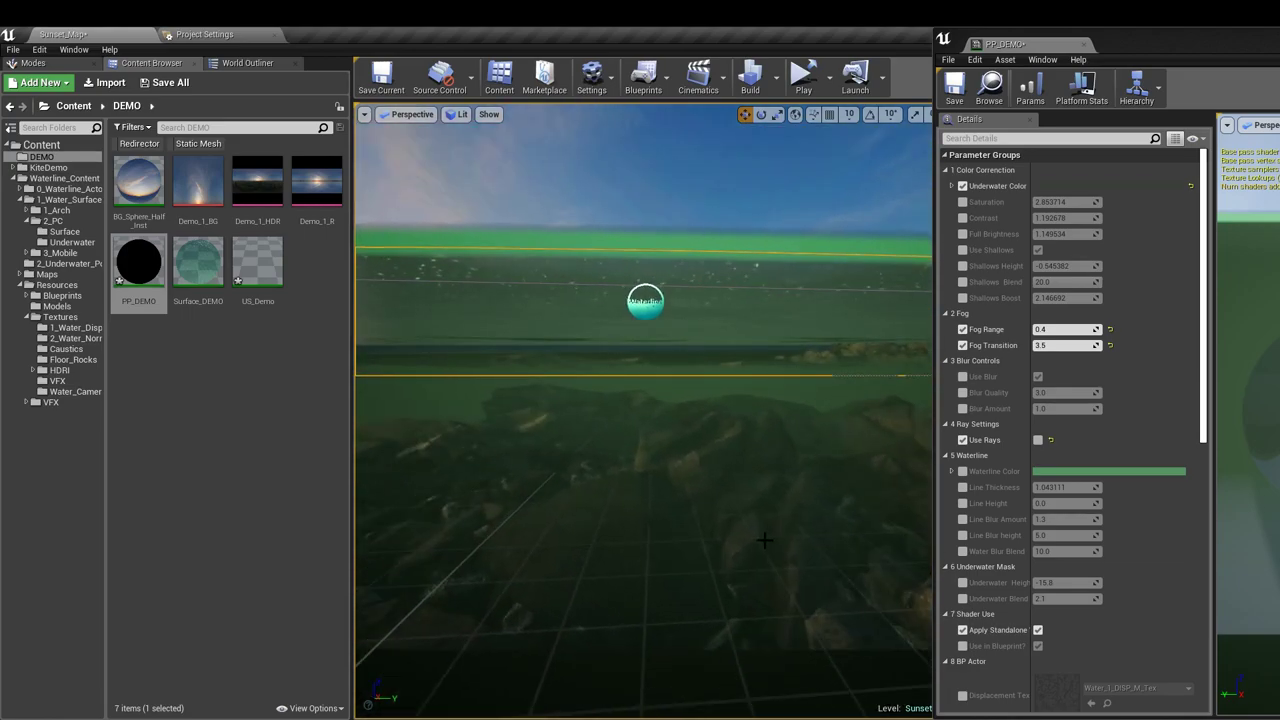
pyautogui.press('F11')
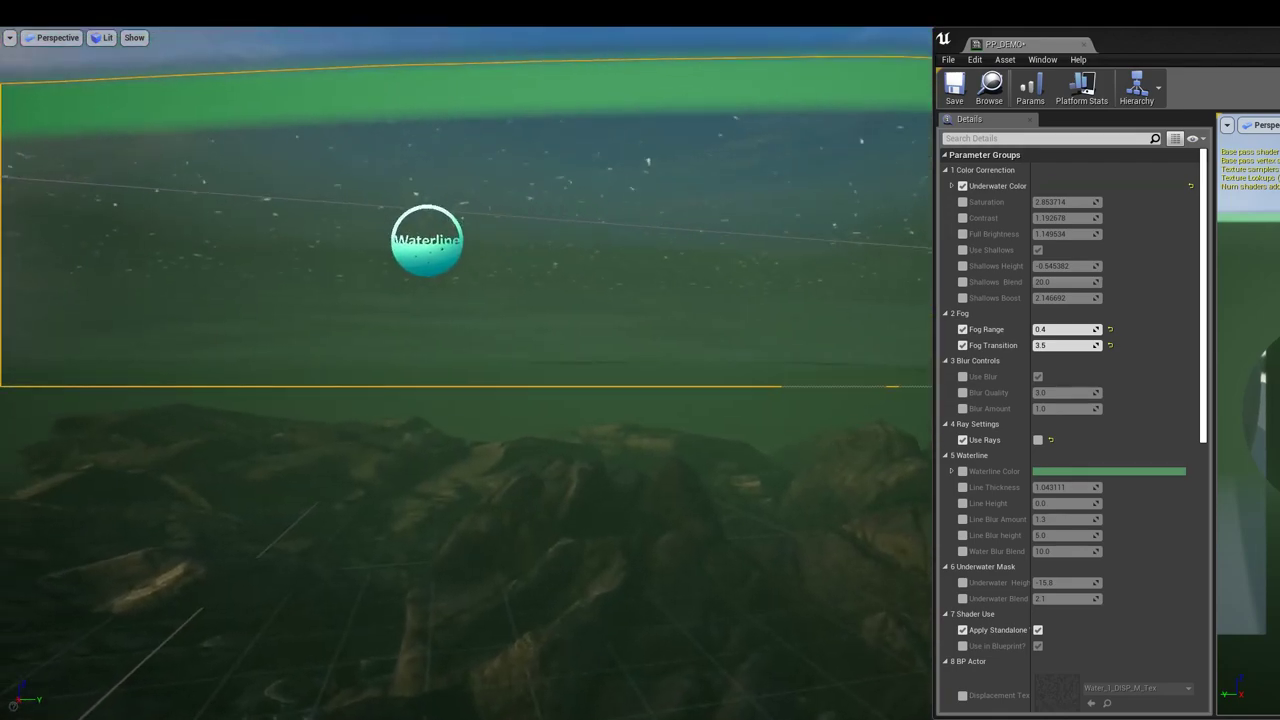
pyautogui.moveTo(743, 506); pyautogui.dragTo(737, 440, button='right')
pyautogui.press('F11')
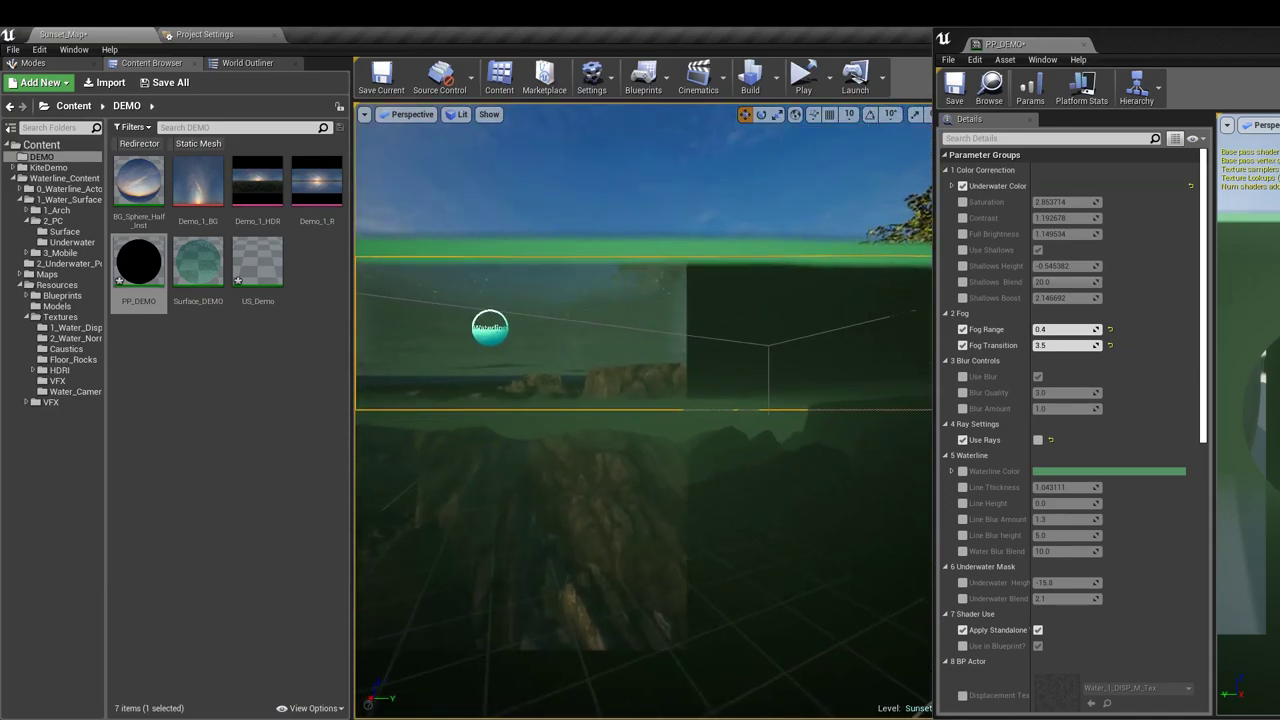
pyautogui.click(1038, 630)
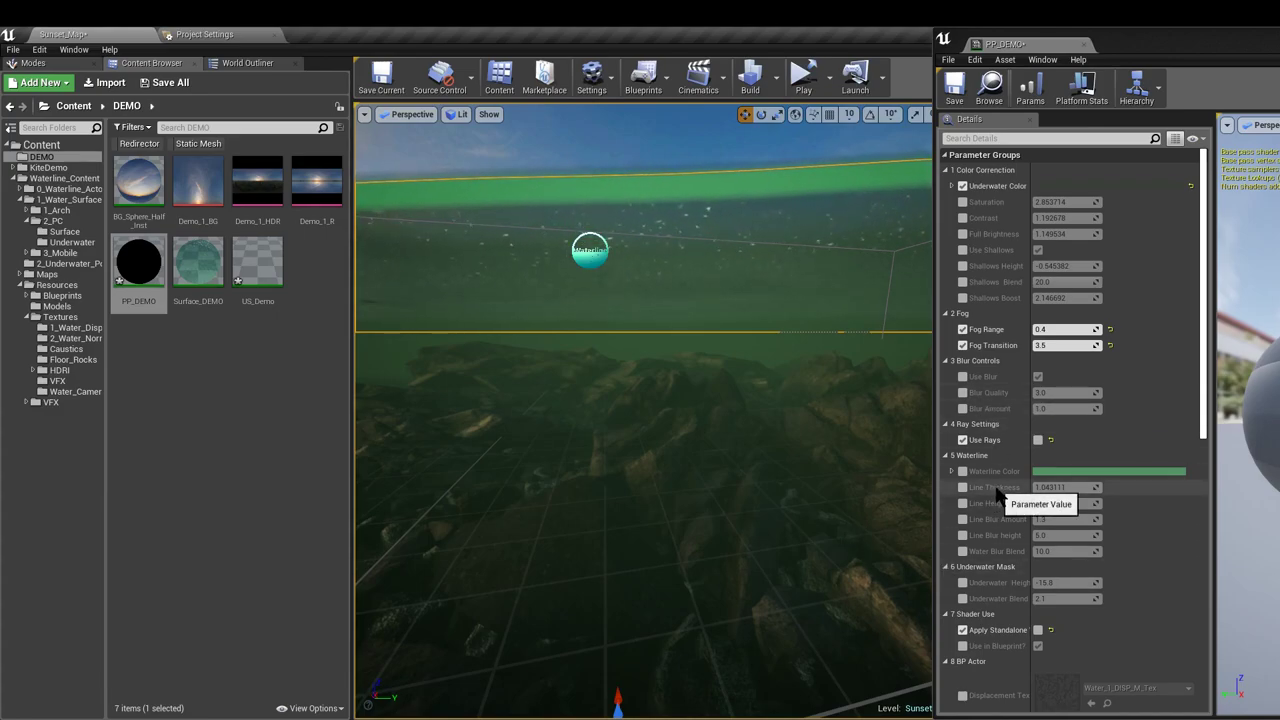
# Enable Saturation and Contrast, setting the Saturation to 1.3 and lowering the Contrast to about 0.95
pyautogui.click(962, 202)
pyautogui.moveTo(1060, 202)
pyautogui.mouseDown()
pyautogui.moveTo(1090, 202)
pyautogui.moveTo(1055, 201)
pyautogui.mouseUp()
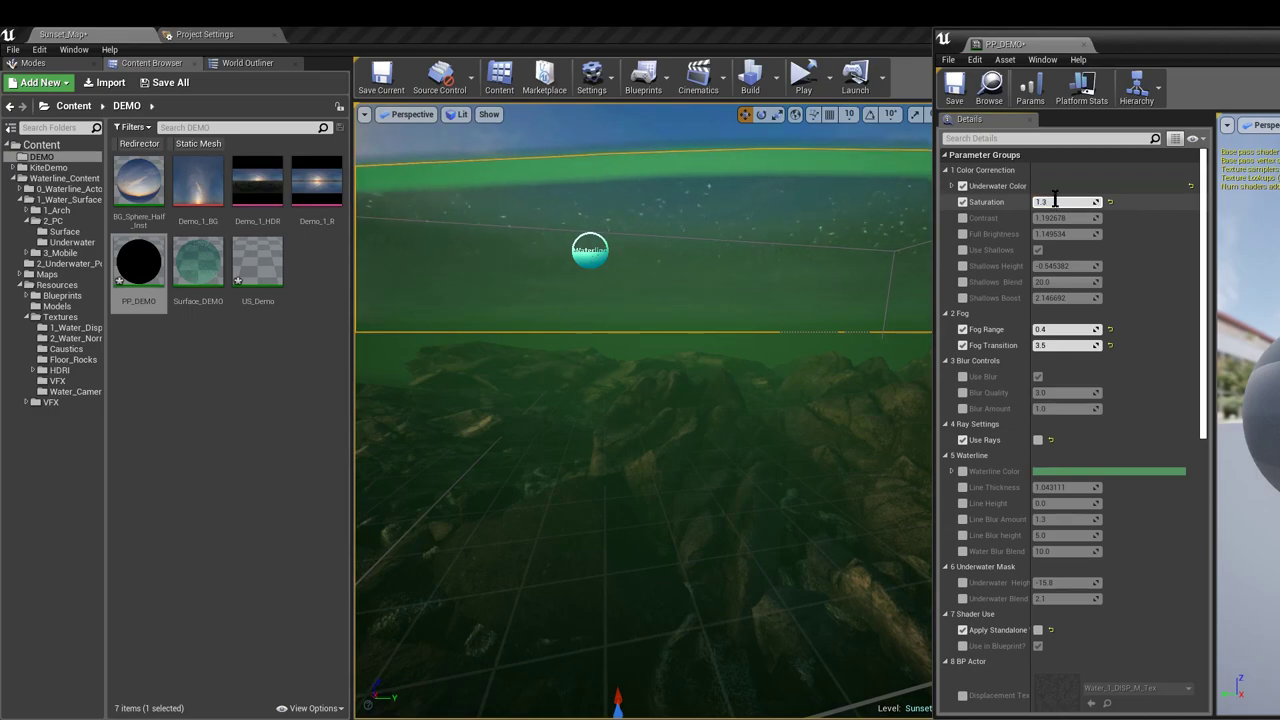
pyautogui.press('Return')
pyautogui.moveTo(809, 274); pyautogui.dragTo(700, 285, button='right')
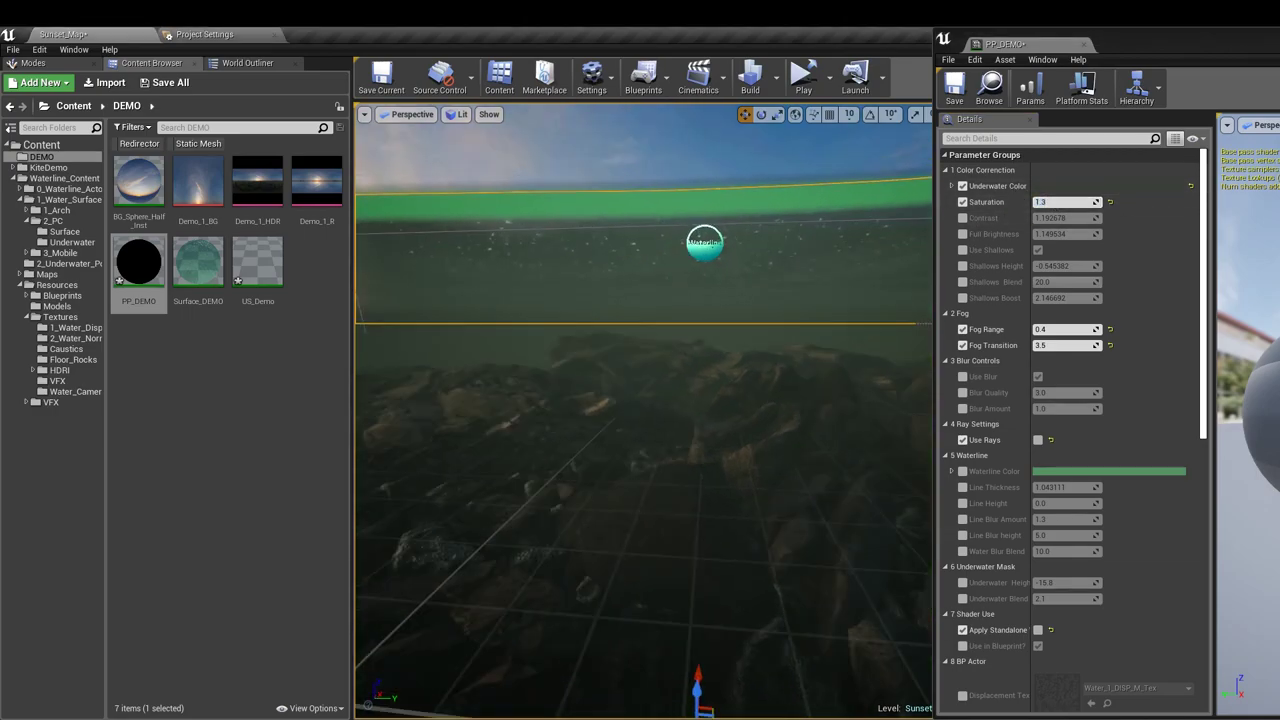
pyautogui.click(962, 218)
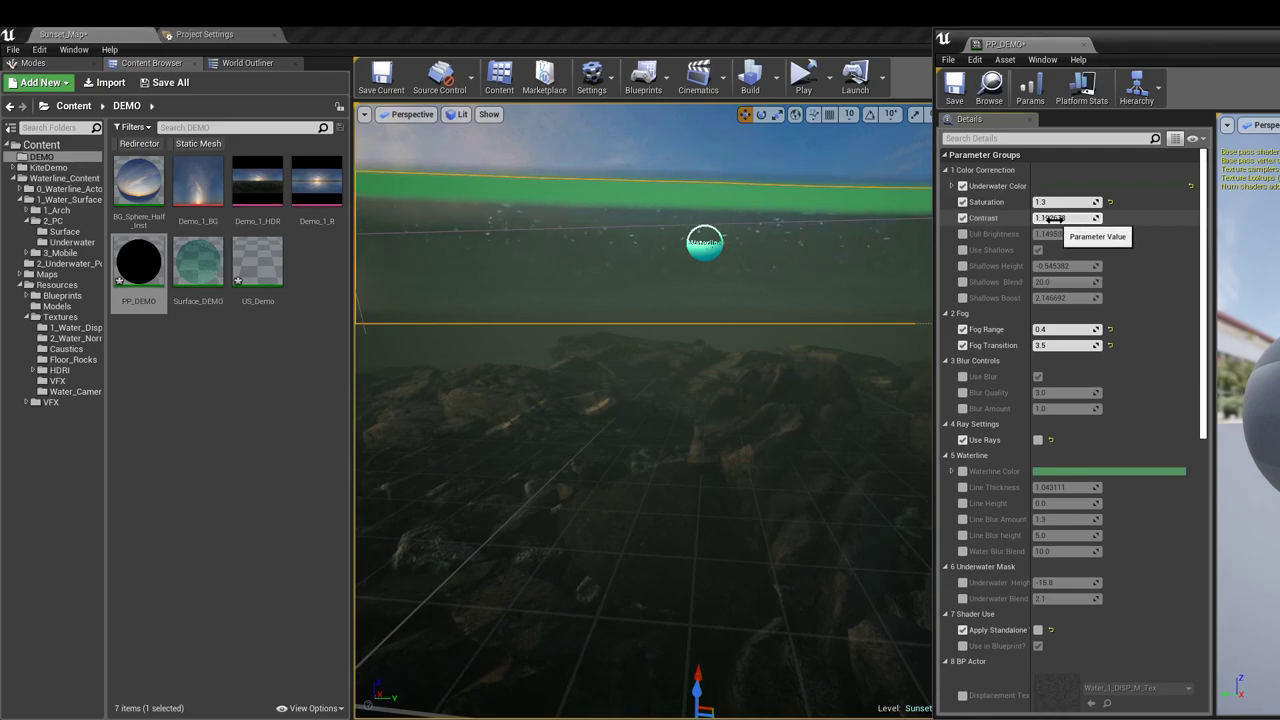
pyautogui.moveTo(1052, 218); pyautogui.dragTo(1055, 218)
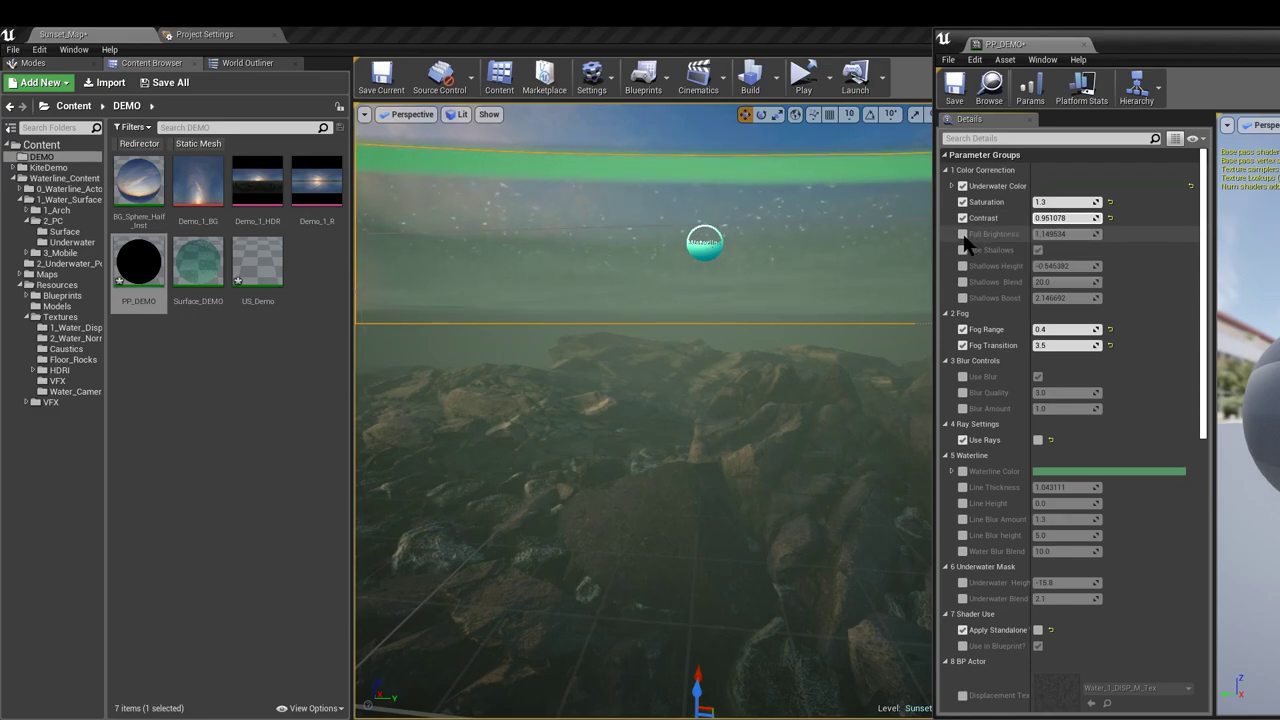
# Enable Full Brightness and set it to 0.25
pyautogui.click(963, 234)
pyautogui.moveTo(1060, 234); pyautogui.dragTo(1045, 234)
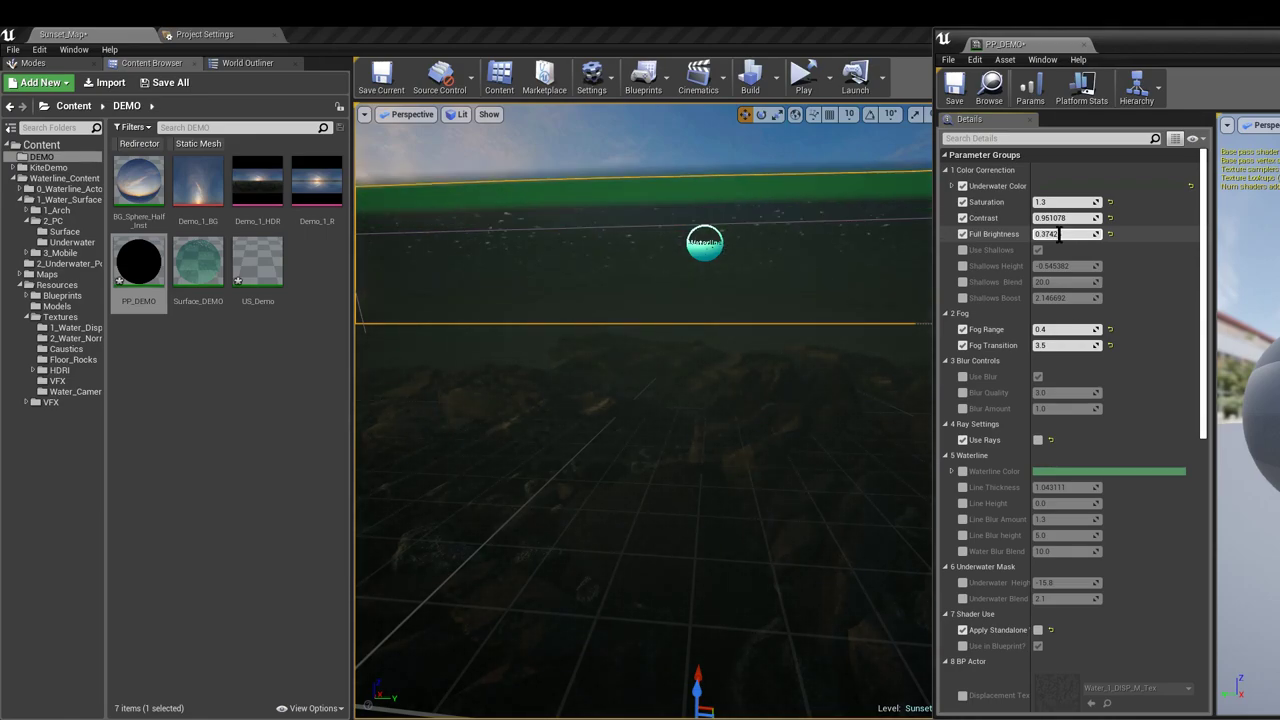
pyautogui.press('Return')
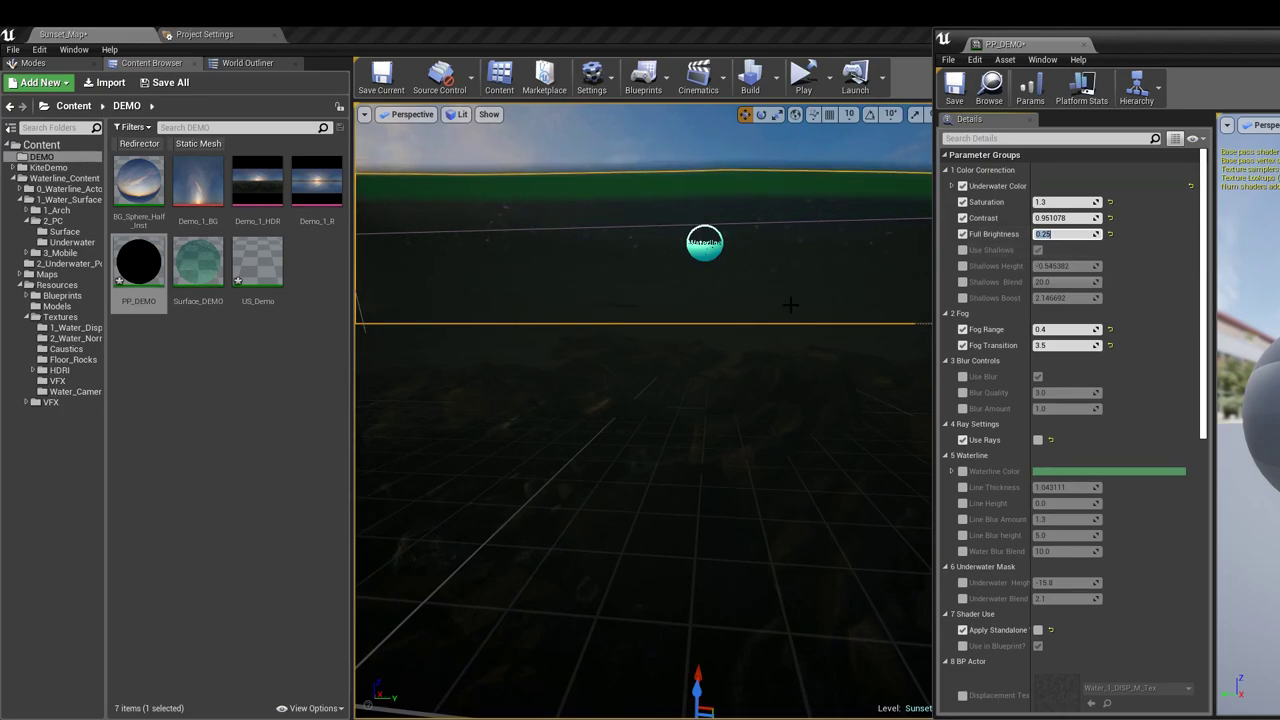
pyautogui.moveTo(744, 308); pyautogui.dragTo(792, 308, button='right')
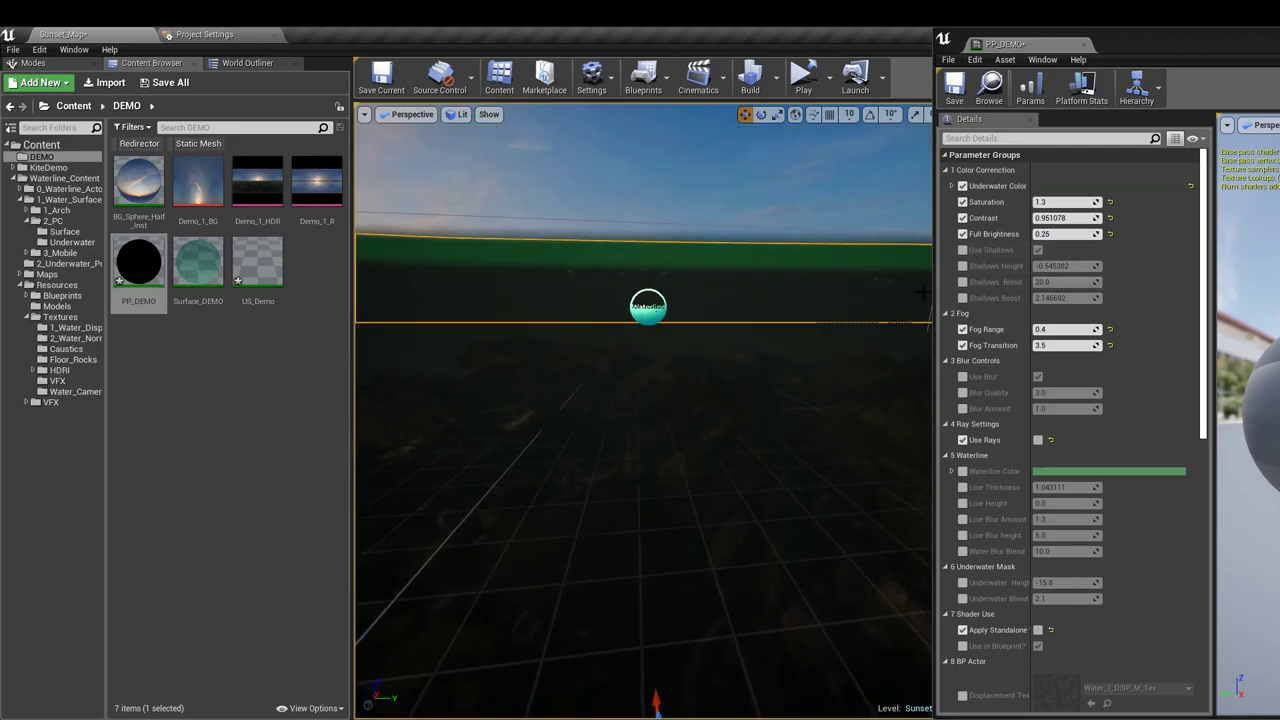
# Enable the Use Shallows parameter and switch its value off to compare the underwater look
pyautogui.click(962, 250)
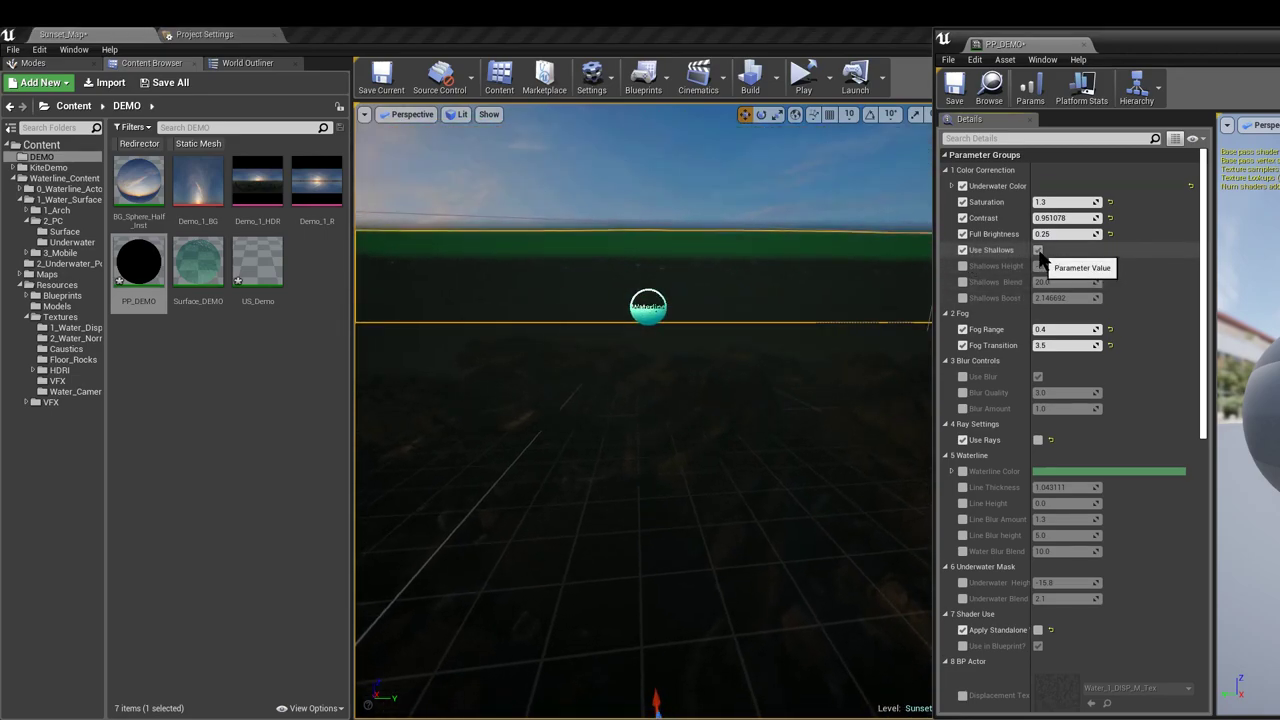
pyautogui.click(1039, 251)
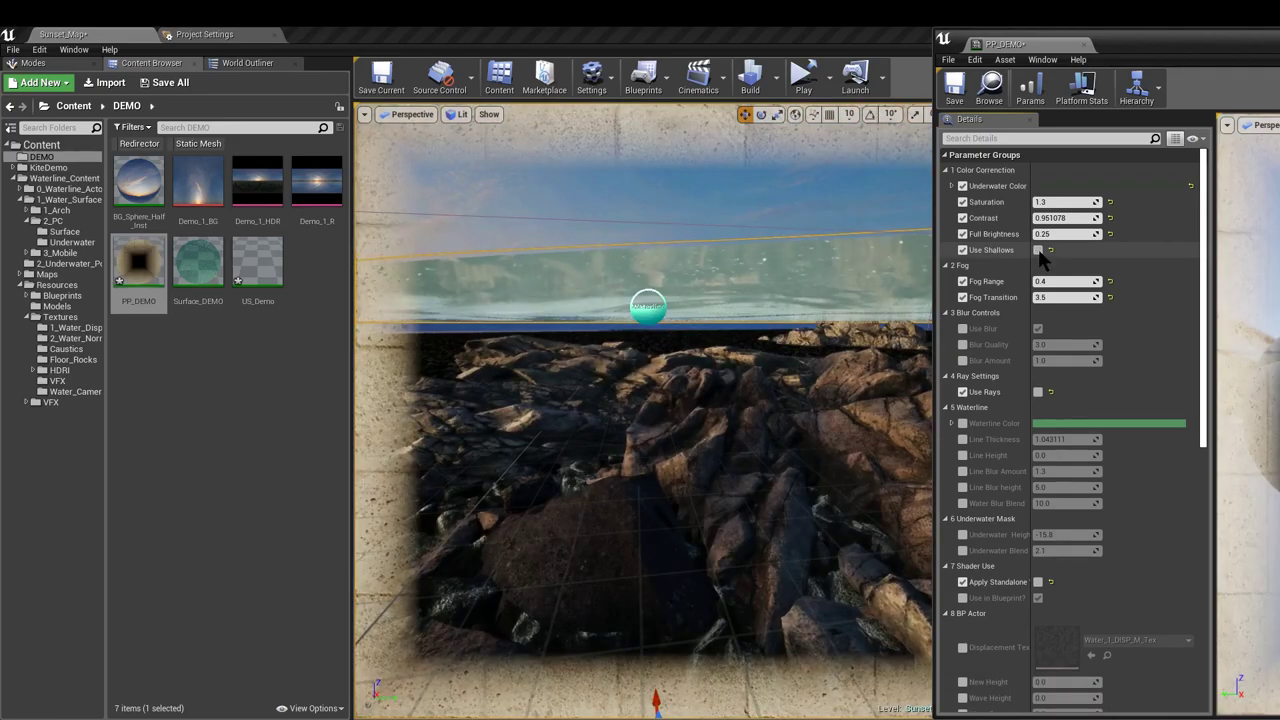
pyautogui.click(1039, 250)
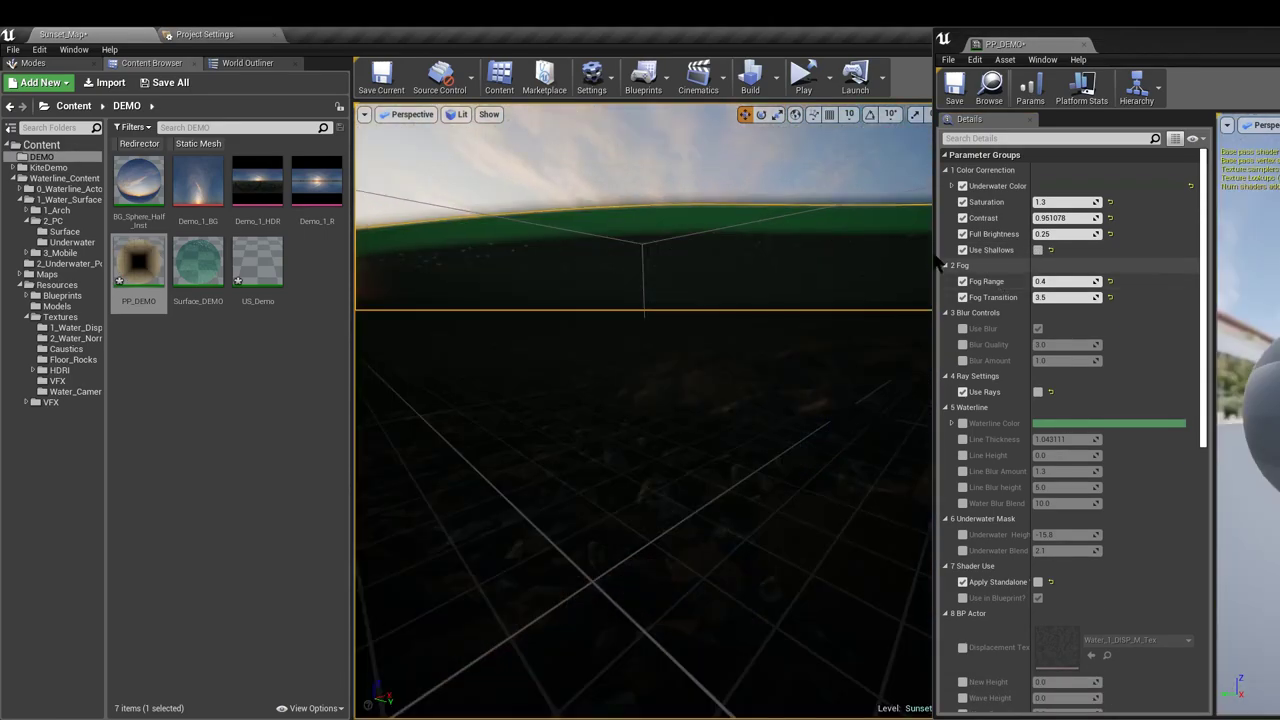
pyautogui.moveTo(729, 208); pyautogui.dragTo(900, 191, button='right')
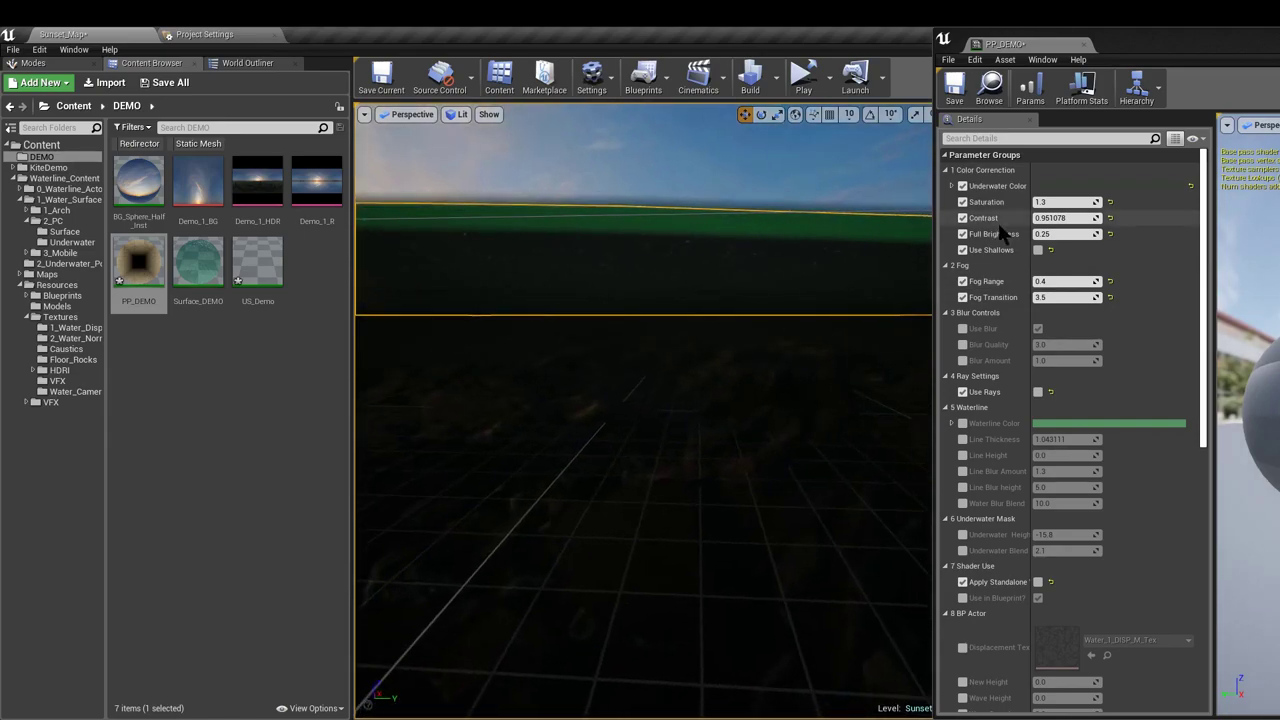
# Brighten the Underwater Color to a lighter grey-green by raising its colour value
pyautogui.click(1058, 190)
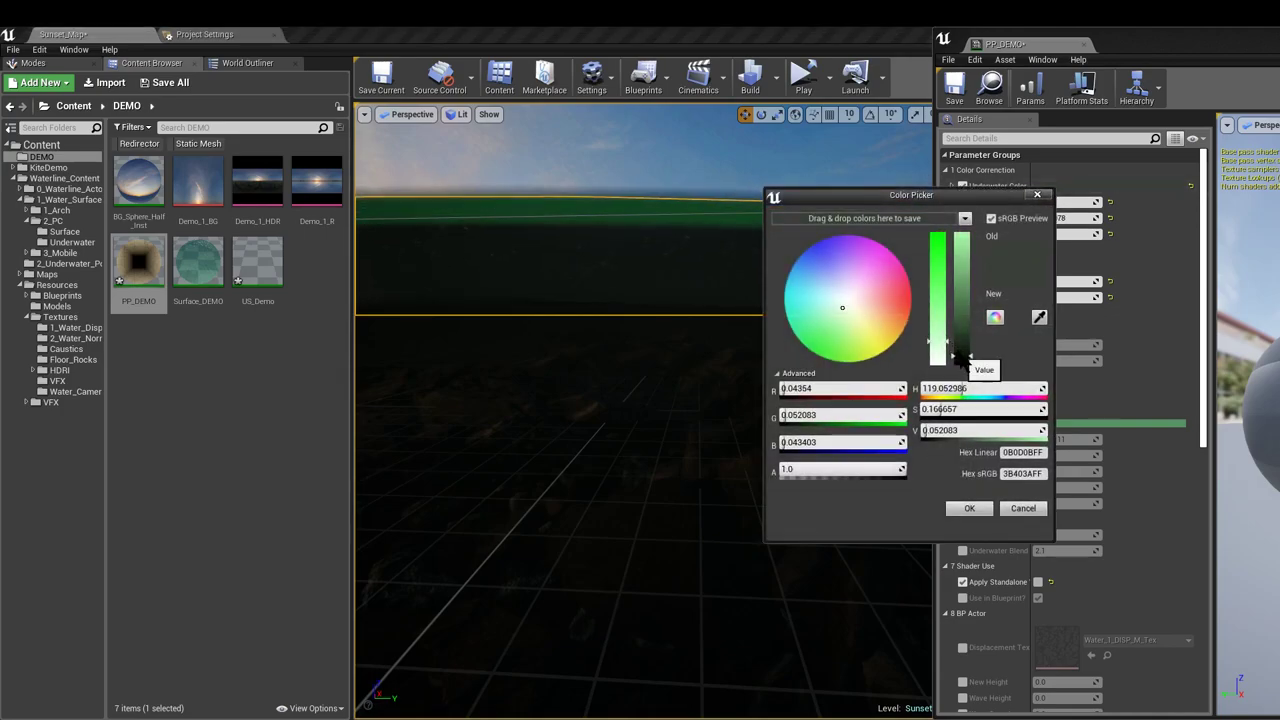
pyautogui.moveTo(959, 356); pyautogui.dragTo(969, 337)
pyautogui.click(970, 508)
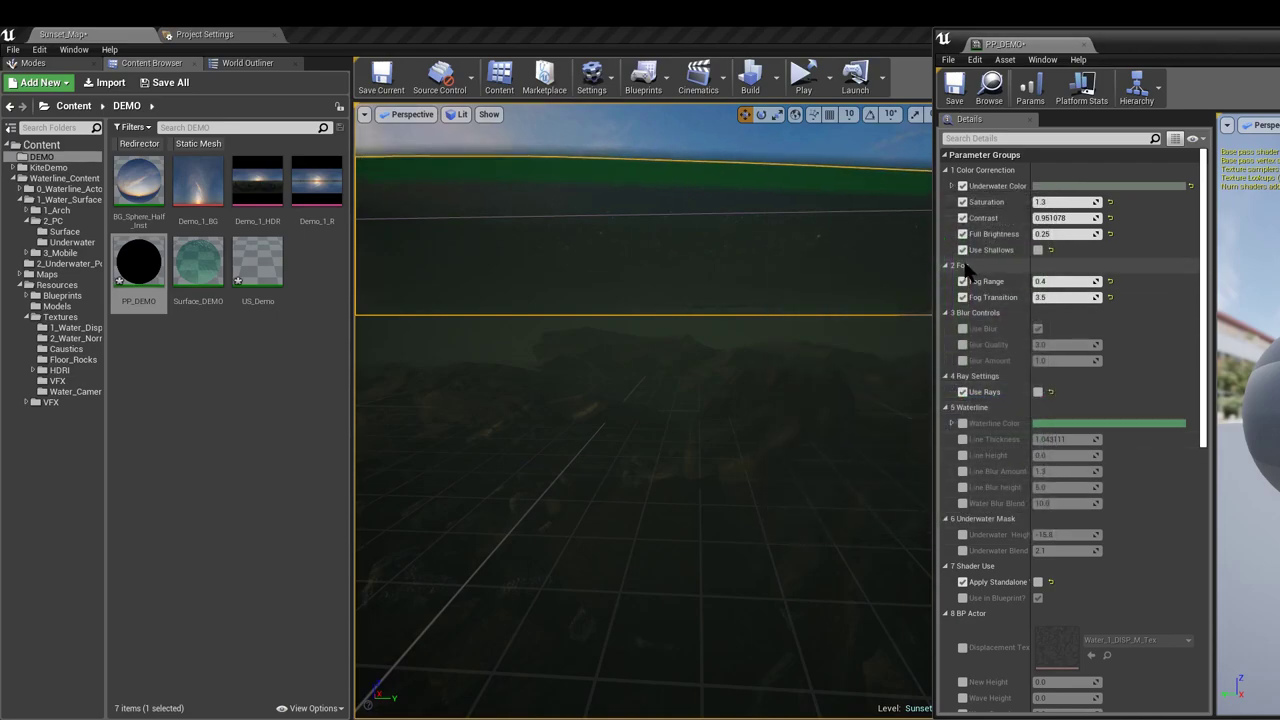
# Switch Use Shallows back on and enable the Shallows Height, Shallows Blend and Shallows Boost parameters
pyautogui.click(1038, 250)
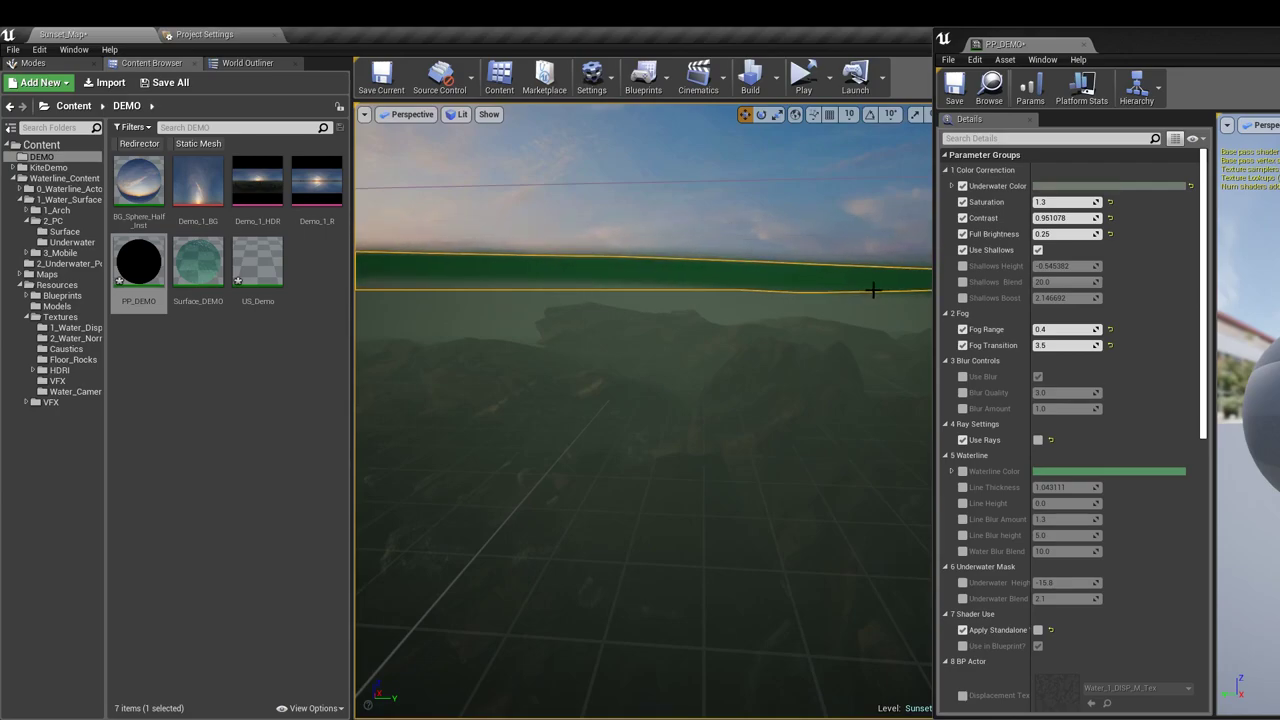
pyautogui.click(962, 266)
pyautogui.click(962, 282)
pyautogui.click(962, 298)
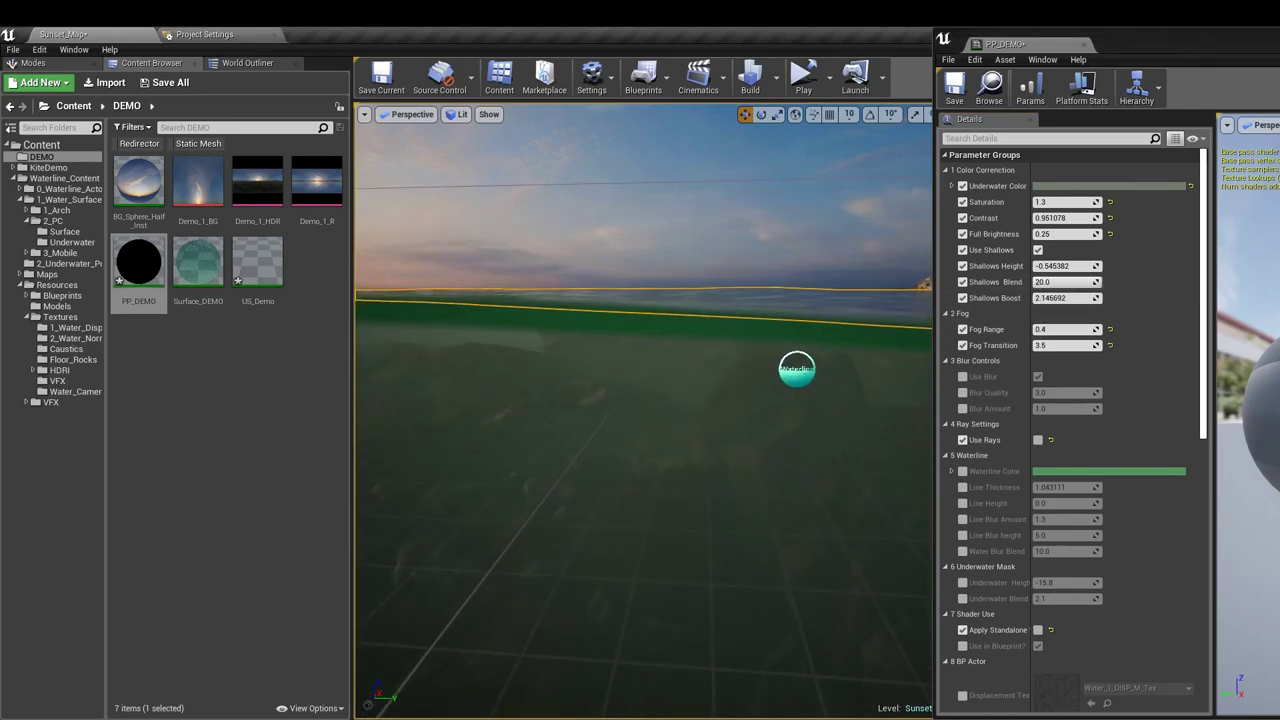
# Lower the Shallows Height to about -1.3 and set the Shallows Blend to 20
pyautogui.moveTo(640, 400); pyautogui.dragTo(680, 470, button='middle')
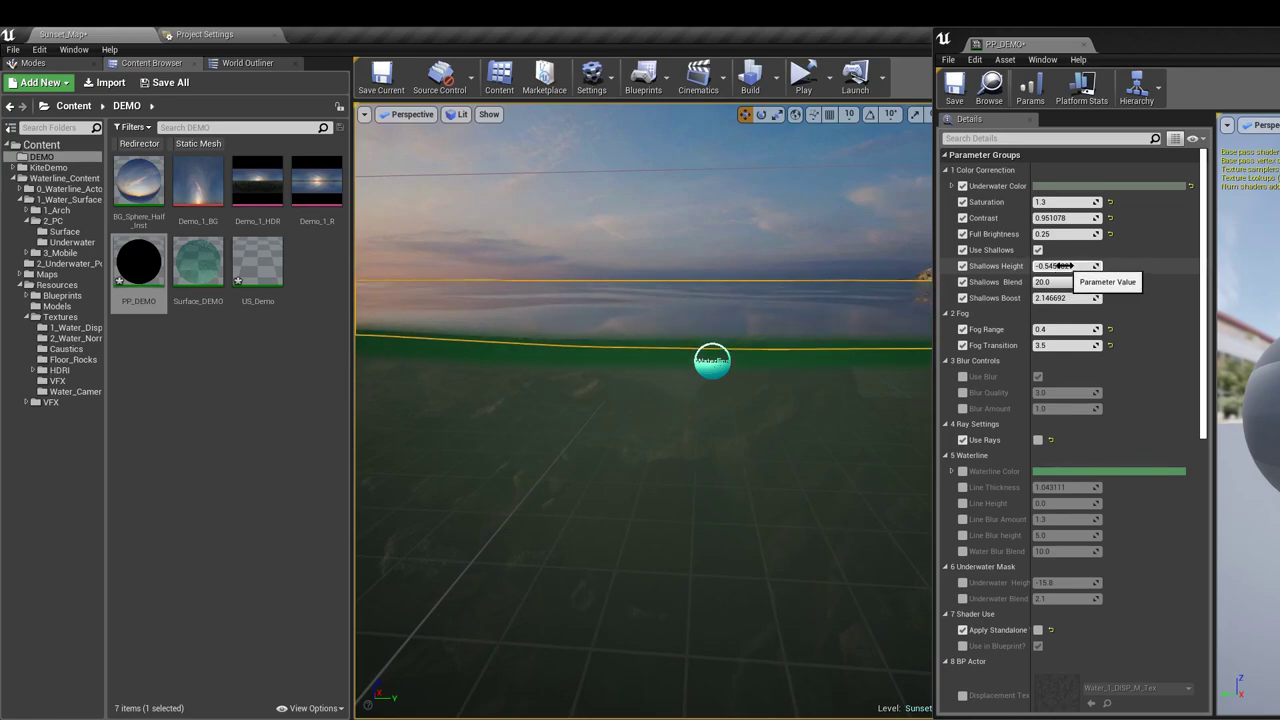
pyautogui.moveTo(1072, 267); pyautogui.dragTo(1062, 266)
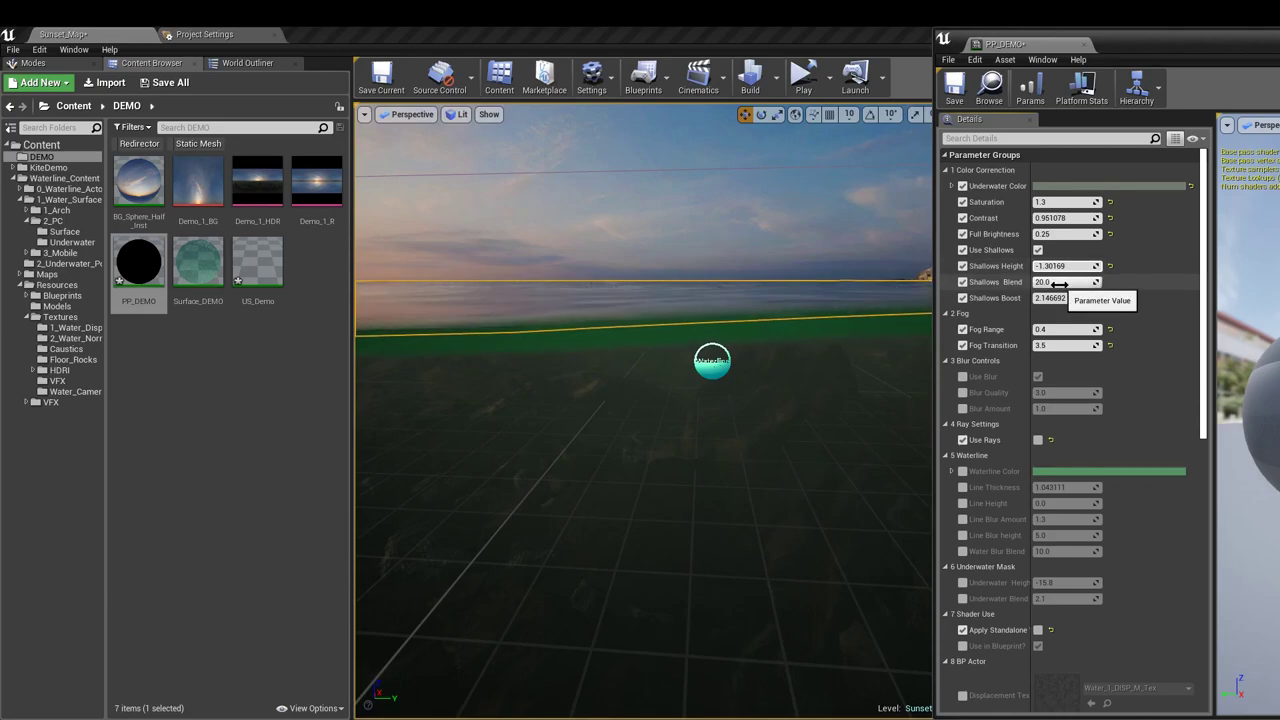
pyautogui.moveTo(1061, 283); pyautogui.dragTo(1045, 283)
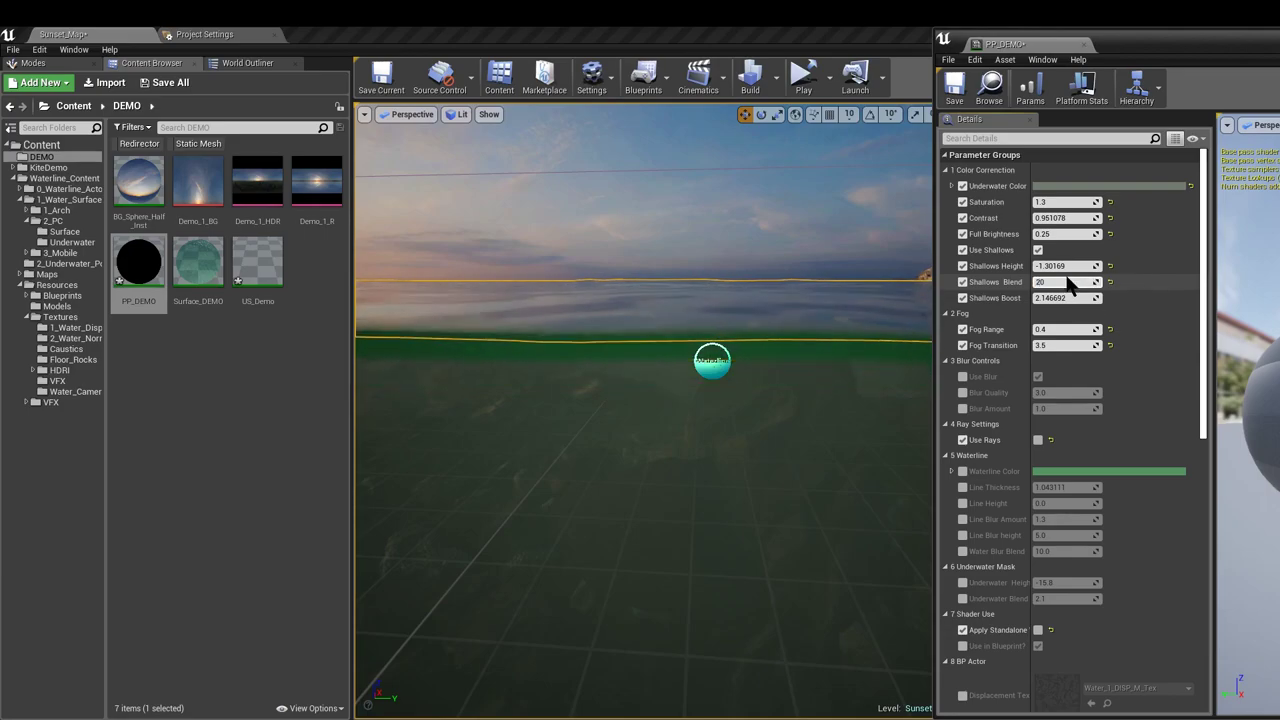
pyautogui.press('Return')
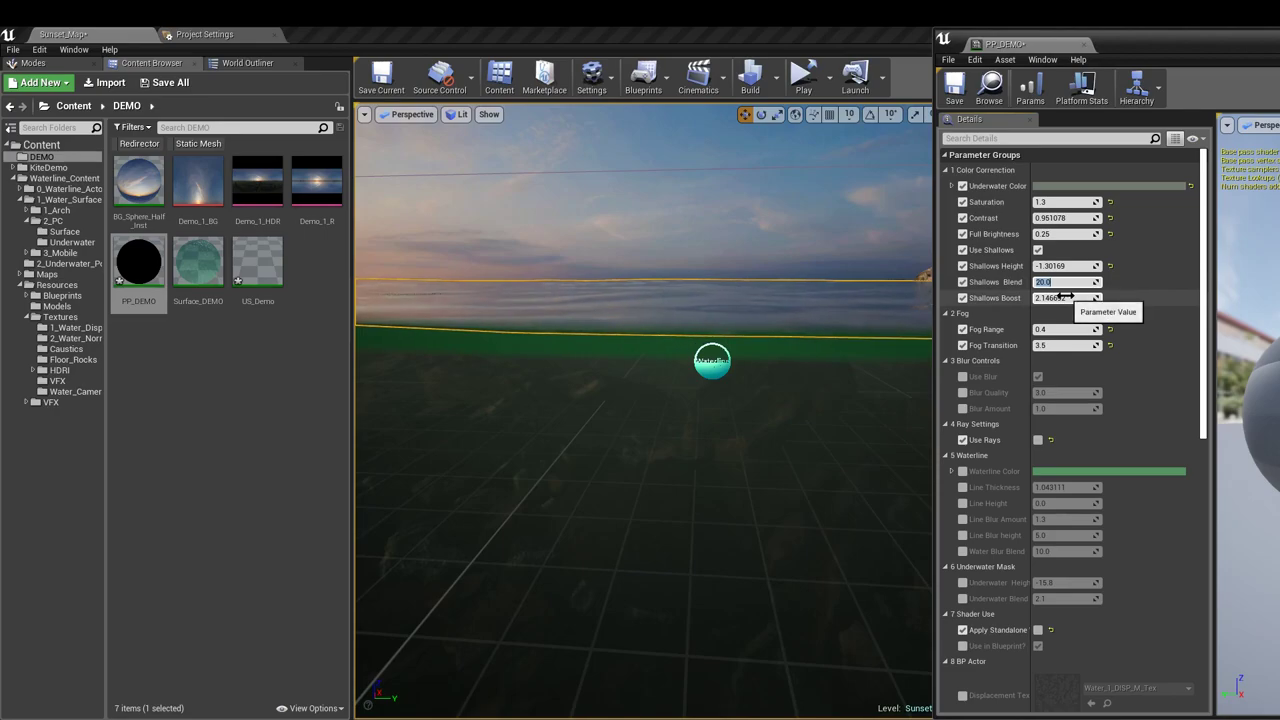
# Try a stronger Shallows Boost, settle on a value of 2, and check it below the waterline
pyautogui.moveTo(885, 322)
pyautogui.mouseDown(button='right')
pyautogui.moveTo(894, 309)
pyautogui.moveTo(871, 317)
pyautogui.mouseUp(button='right')
pyautogui.moveTo(1057, 298); pyautogui.dragTo(1090, 298)
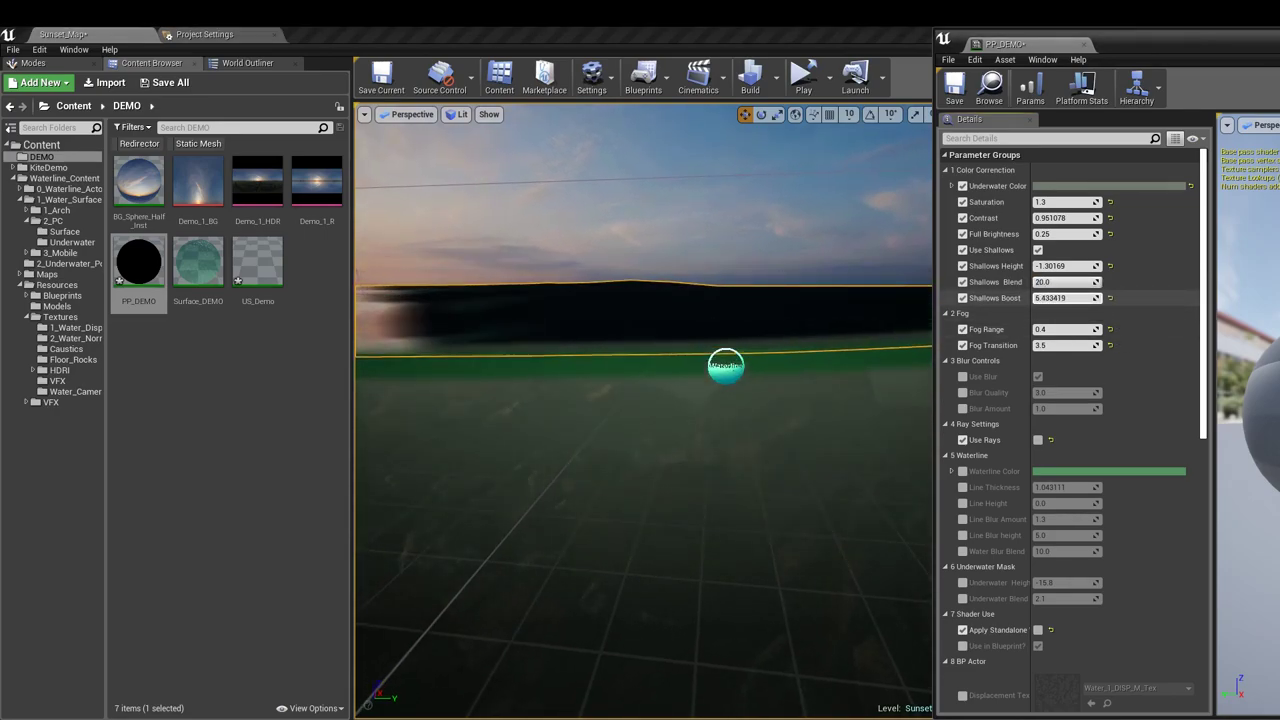
pyautogui.moveTo(736, 284); pyautogui.dragTo(666, 240, button='right')
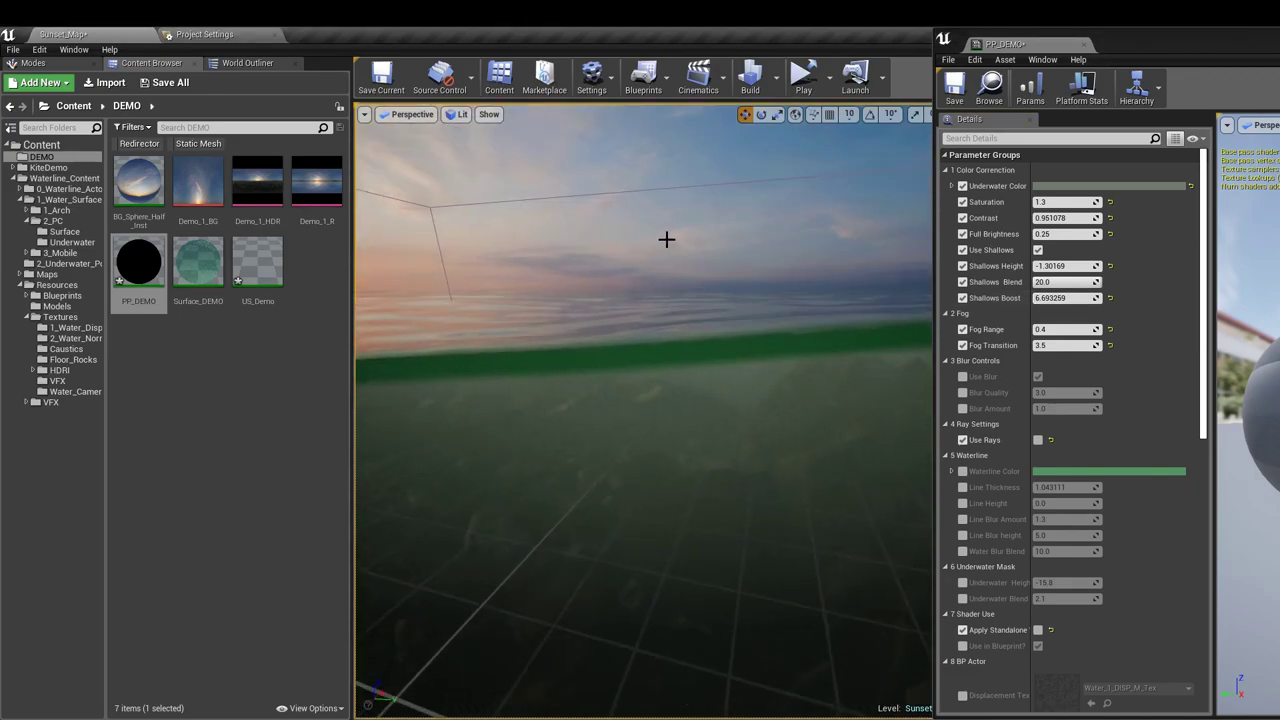
pyautogui.click(1066, 297)
pyautogui.write('2')
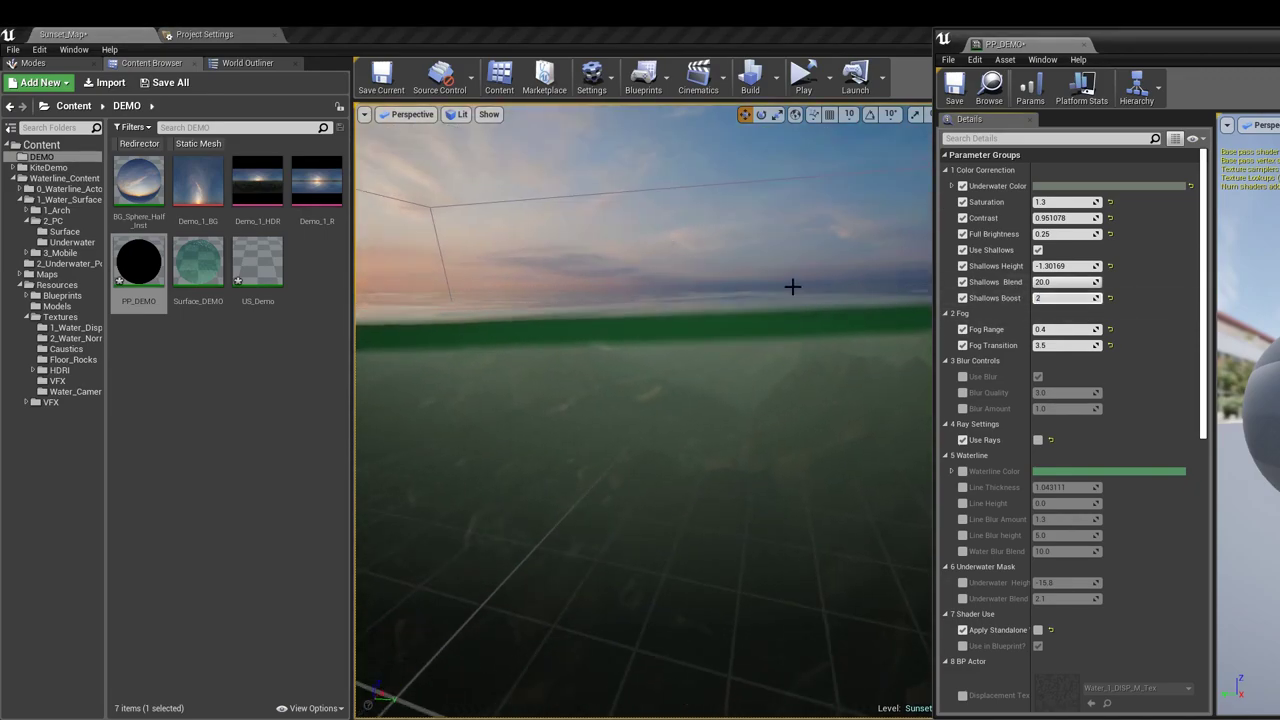
pyautogui.press('Return')
pyautogui.moveTo(791, 286); pyautogui.dragTo(770, 340, button='right')
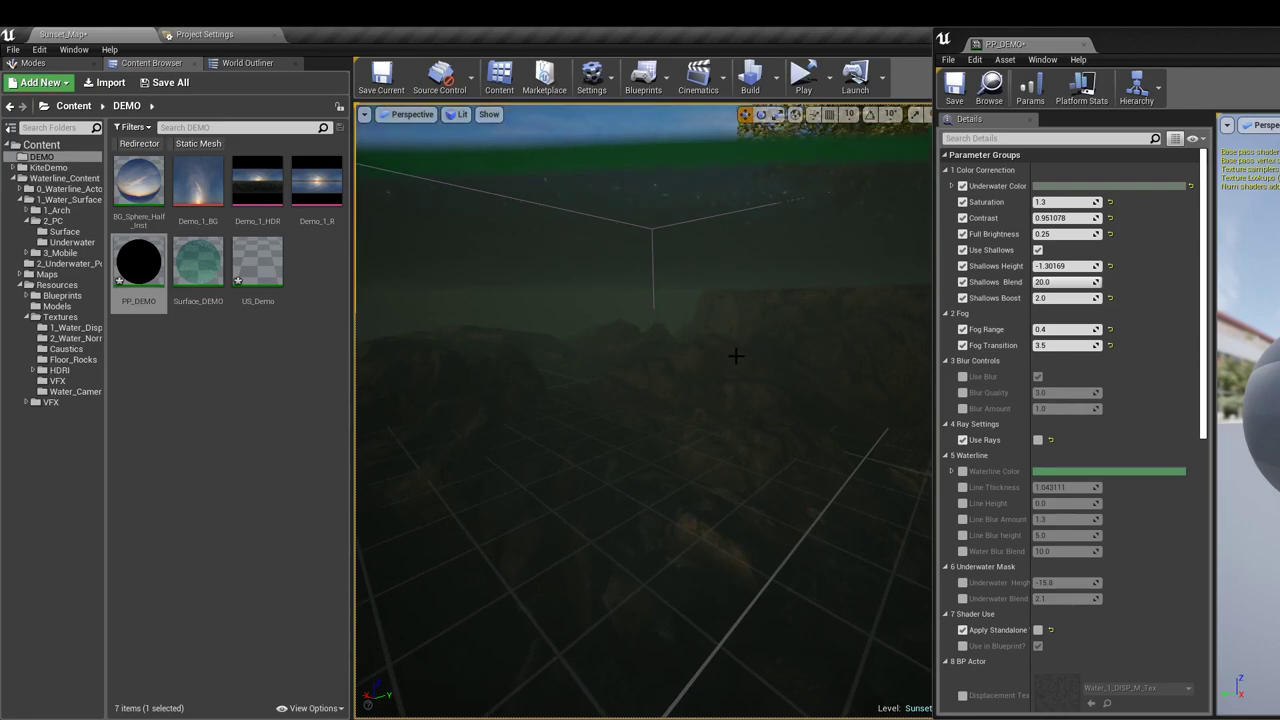
# Maximise the viewport, enable Blur Quality and Blur Amount, and set the Blur Amount to 2.5
pyautogui.press('F11')
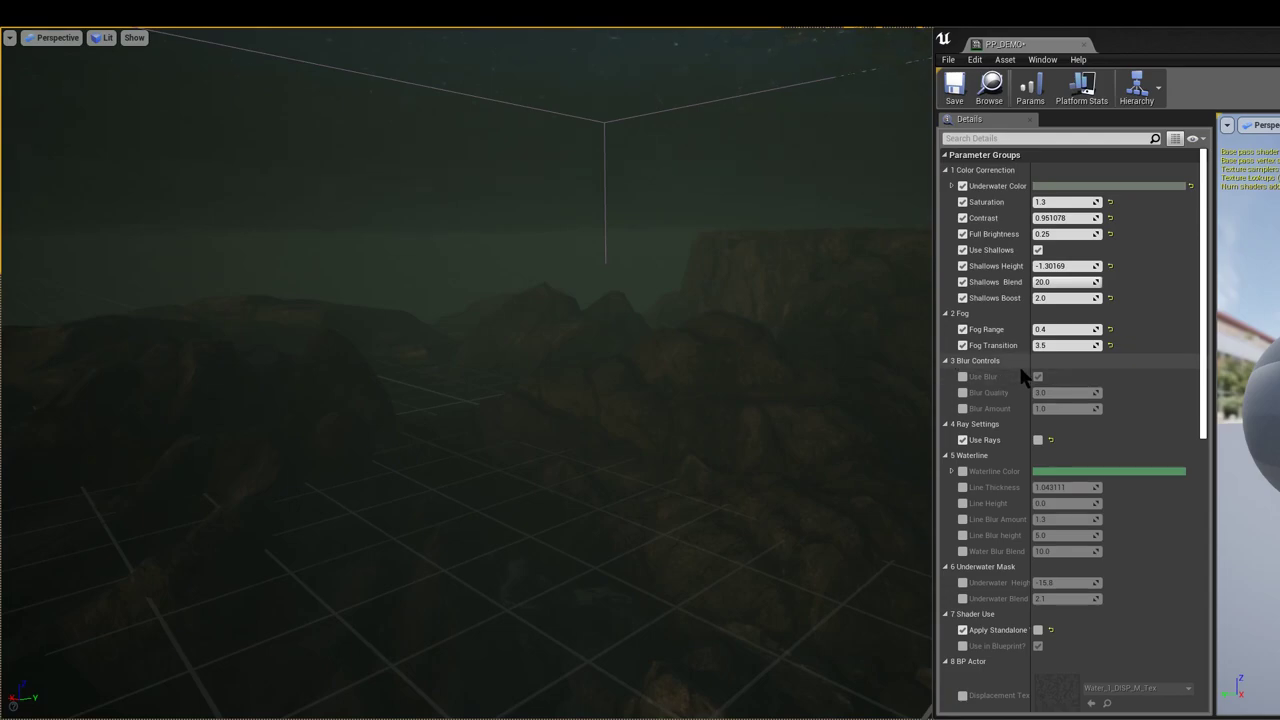
pyautogui.click(964, 393)
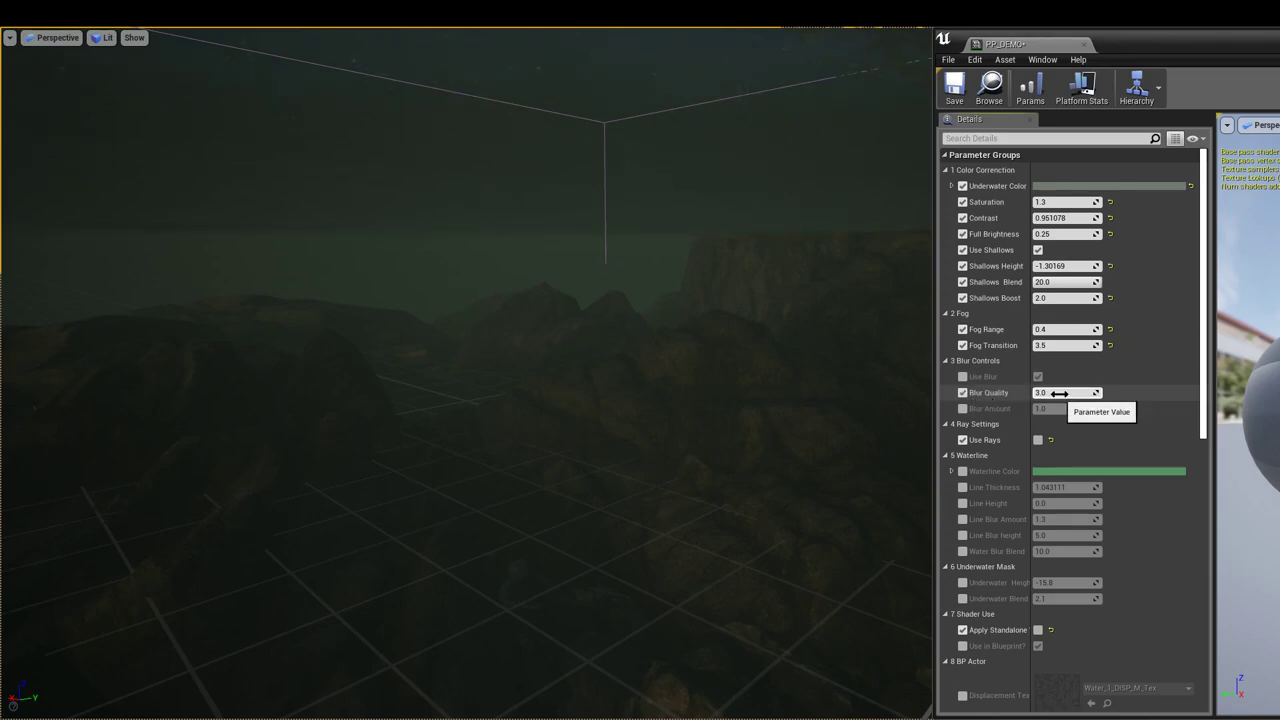
pyautogui.press('Return')
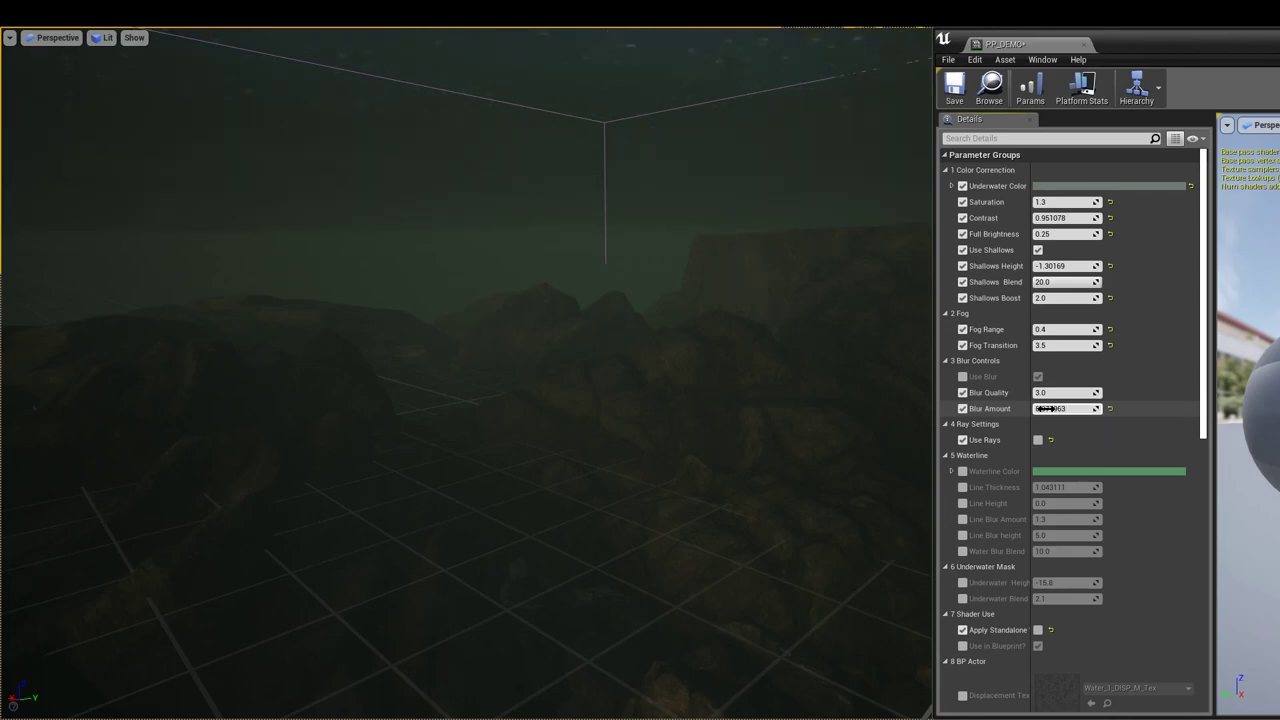
pyautogui.moveTo(849, 408); pyautogui.dragTo(1020, 395, button='right')
pyautogui.press('w')
pyautogui.moveTo(776, 410); pyautogui.dragTo(776, 410, button='right')
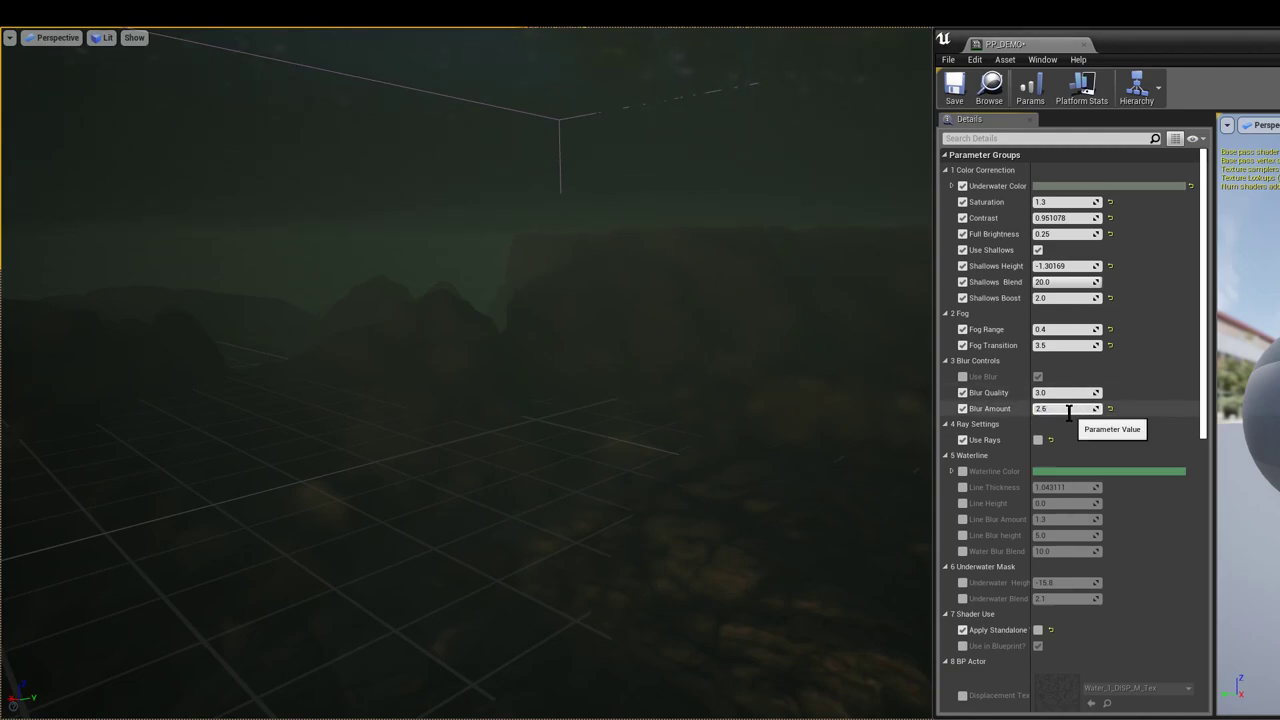
pyautogui.moveTo(680, 378); pyautogui.dragTo(680, 378, button='right')
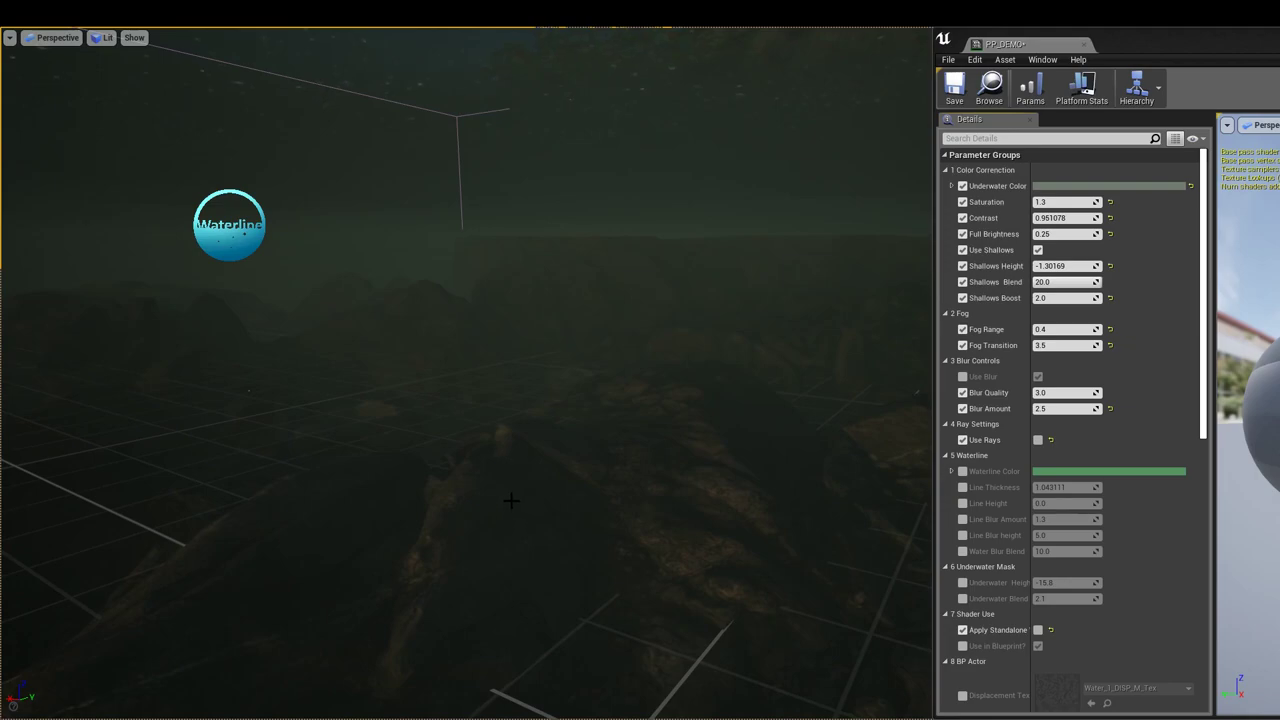
pyautogui.moveTo(517, 556); pyautogui.dragTo(514, 574, button='right')
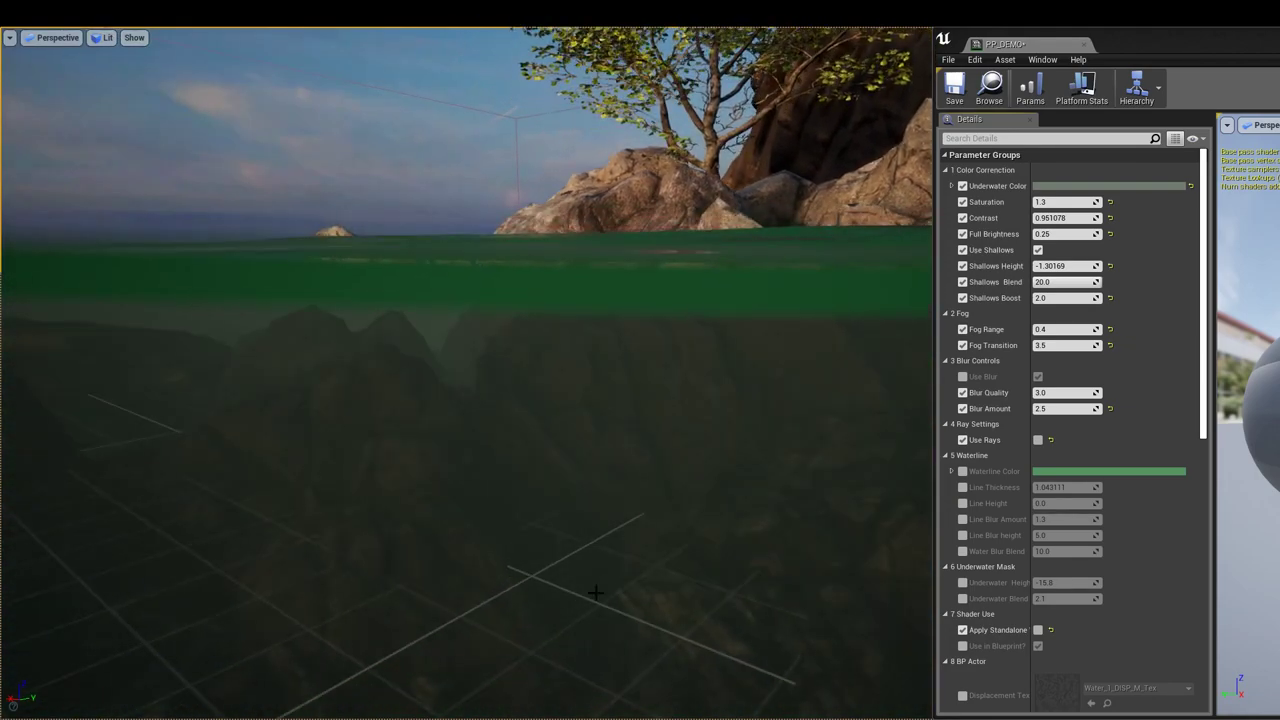
# Switch Use Rays on to check the underwater light rays, and switch it back off
pyautogui.click(1039, 442)
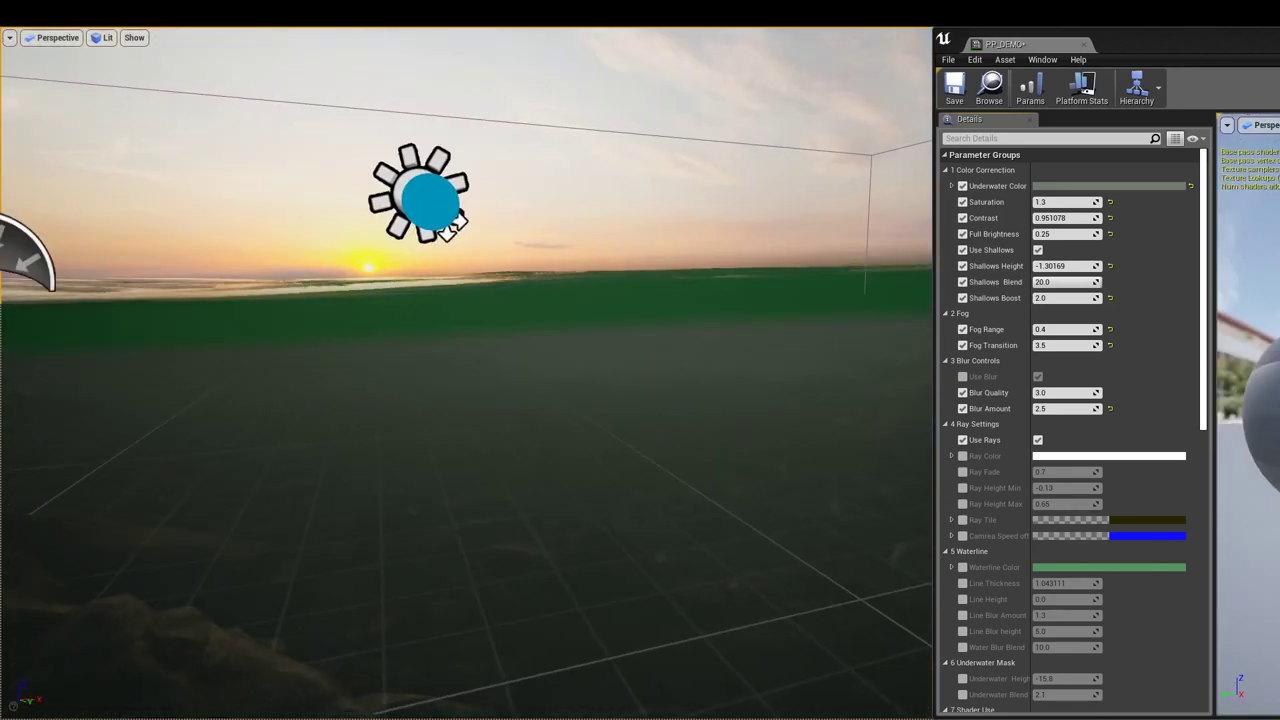
pyautogui.moveTo(701, 404); pyautogui.dragTo(701, 404, button='right')
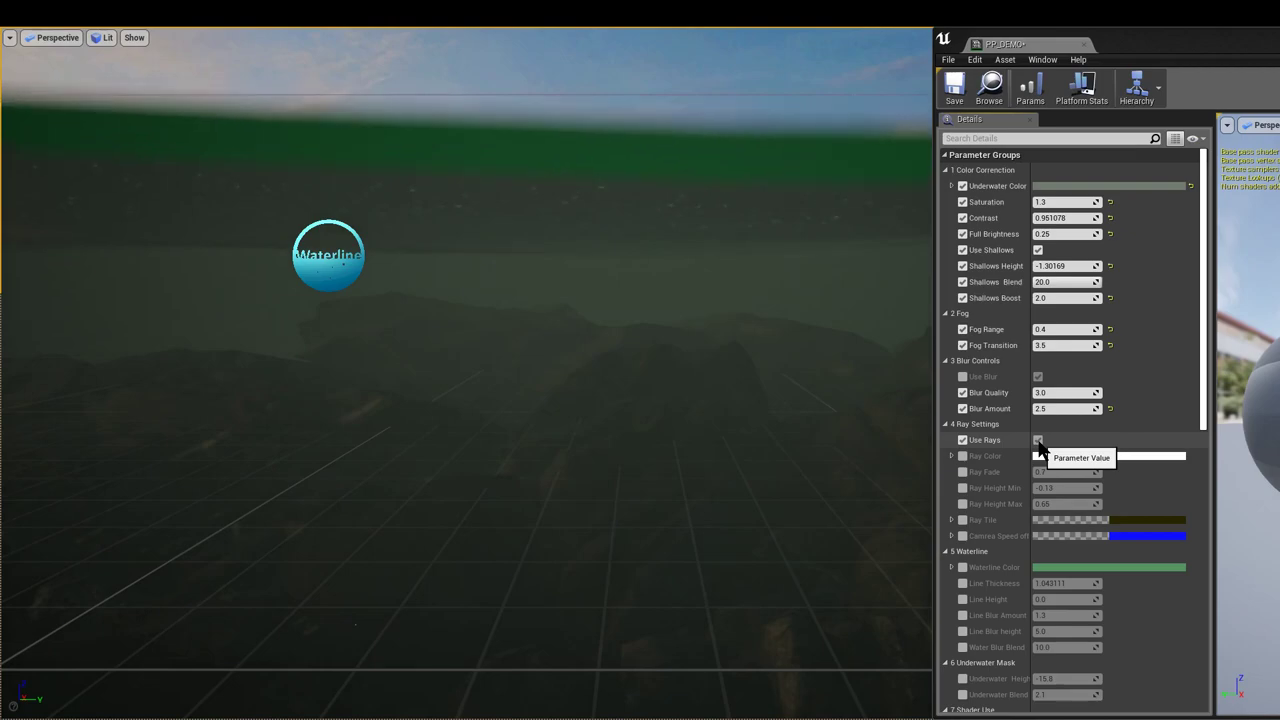
pyautogui.click(1038, 440)
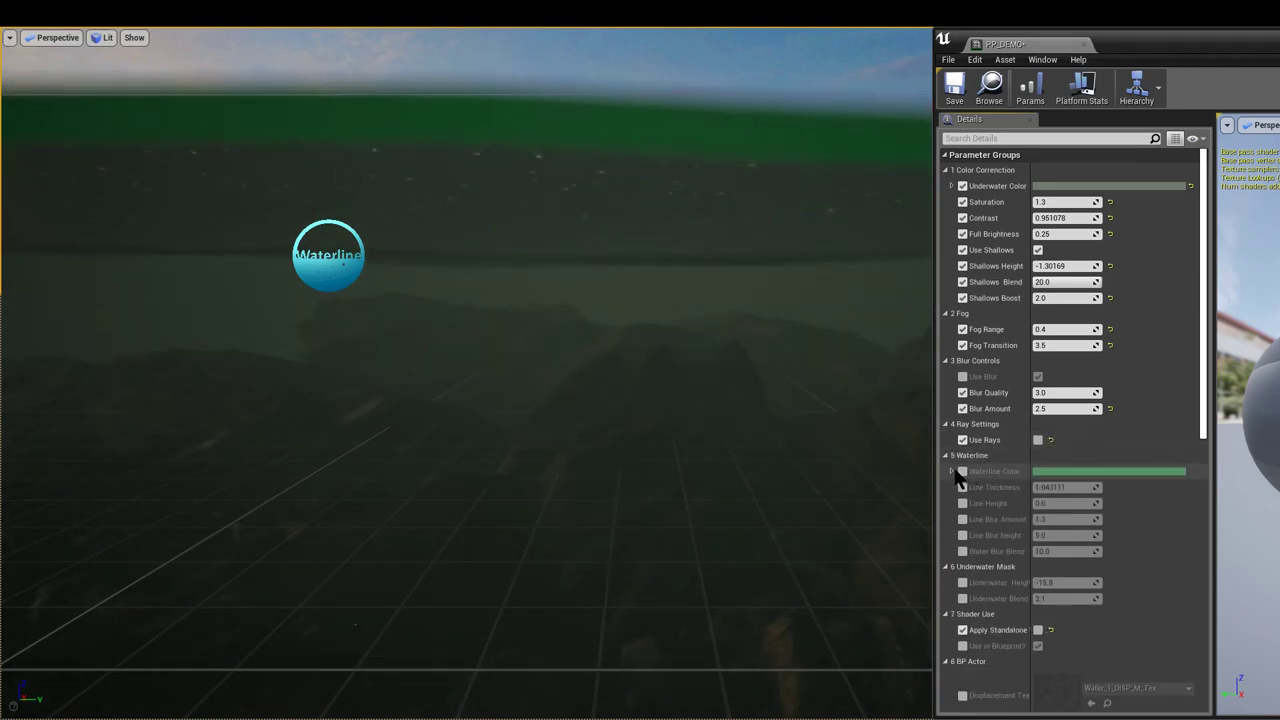
# Change the Waterline Color to a darker, less saturated green
pyautogui.moveTo(680, 440); pyautogui.dragTo(643, 375, button='middle')
pyautogui.moveTo(771, 482); pyautogui.dragTo(771, 471, button='middle')
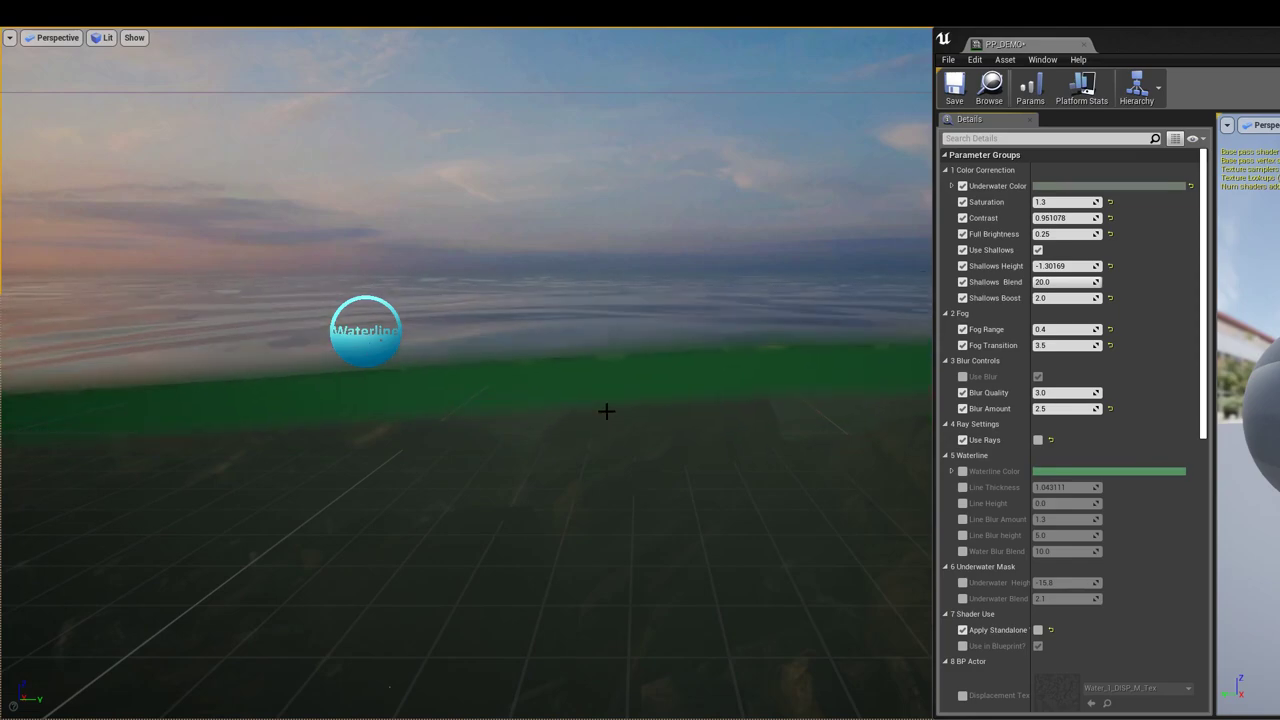
pyautogui.moveTo(601, 412); pyautogui.dragTo(603, 411, button='right')
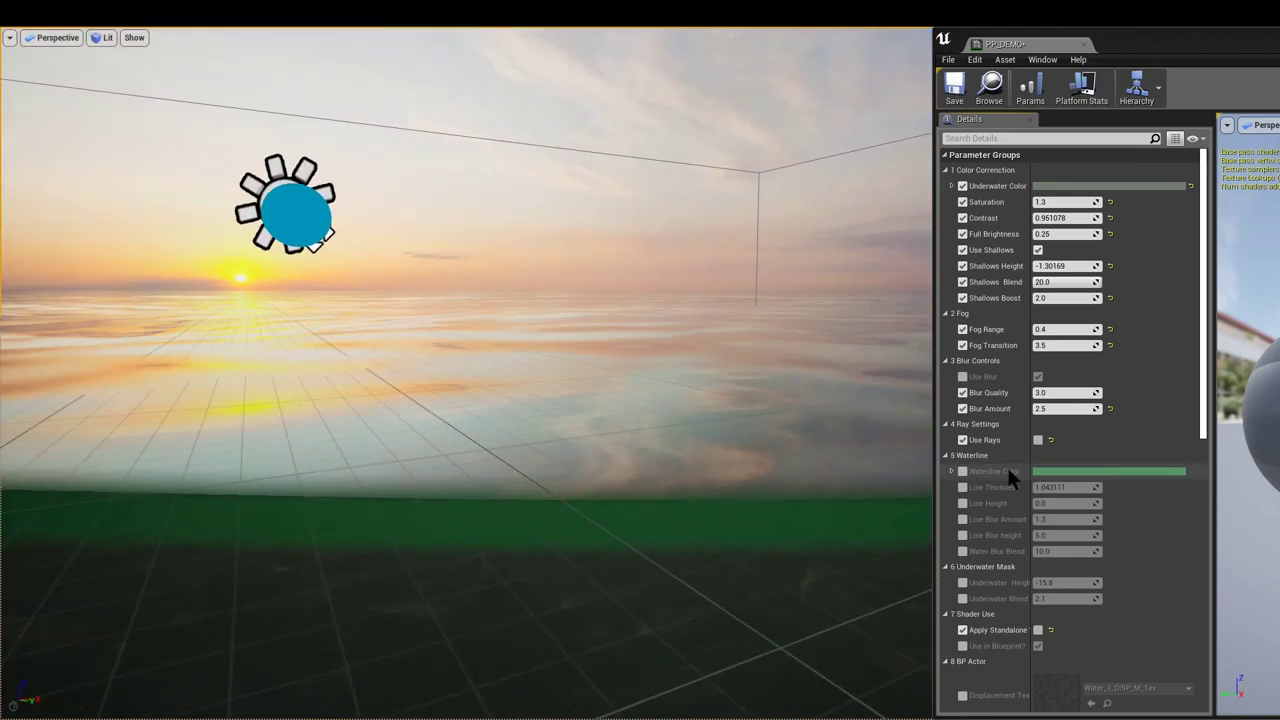
pyautogui.click(1066, 471)
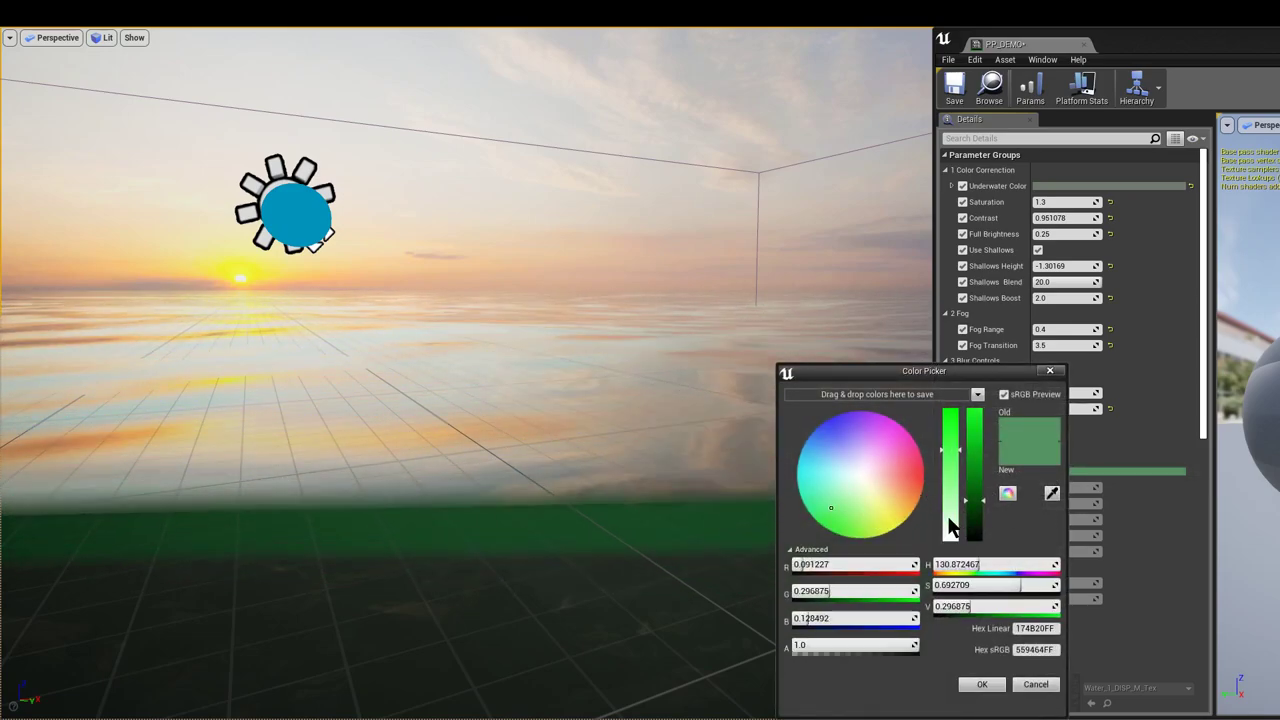
pyautogui.moveTo(826, 512); pyautogui.dragTo(828, 516)
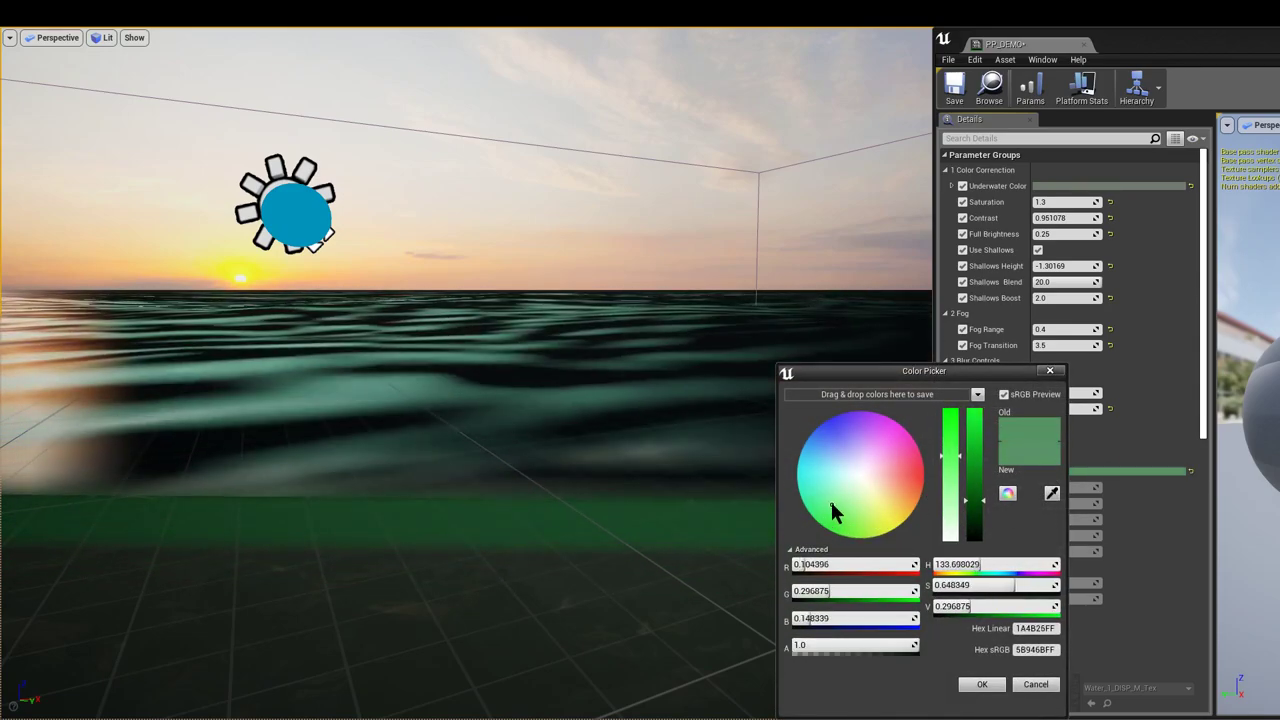
pyautogui.moveTo(950, 464)
pyautogui.mouseDown()
pyautogui.moveTo(950, 522)
pyautogui.moveTo(974, 515)
pyautogui.moveTo(974, 527)
pyautogui.moveTo(951, 509)
pyautogui.mouseUp()
pyautogui.moveTo(642, 445); pyautogui.dragTo(765, 445, button='right')
pyautogui.click(982, 686)
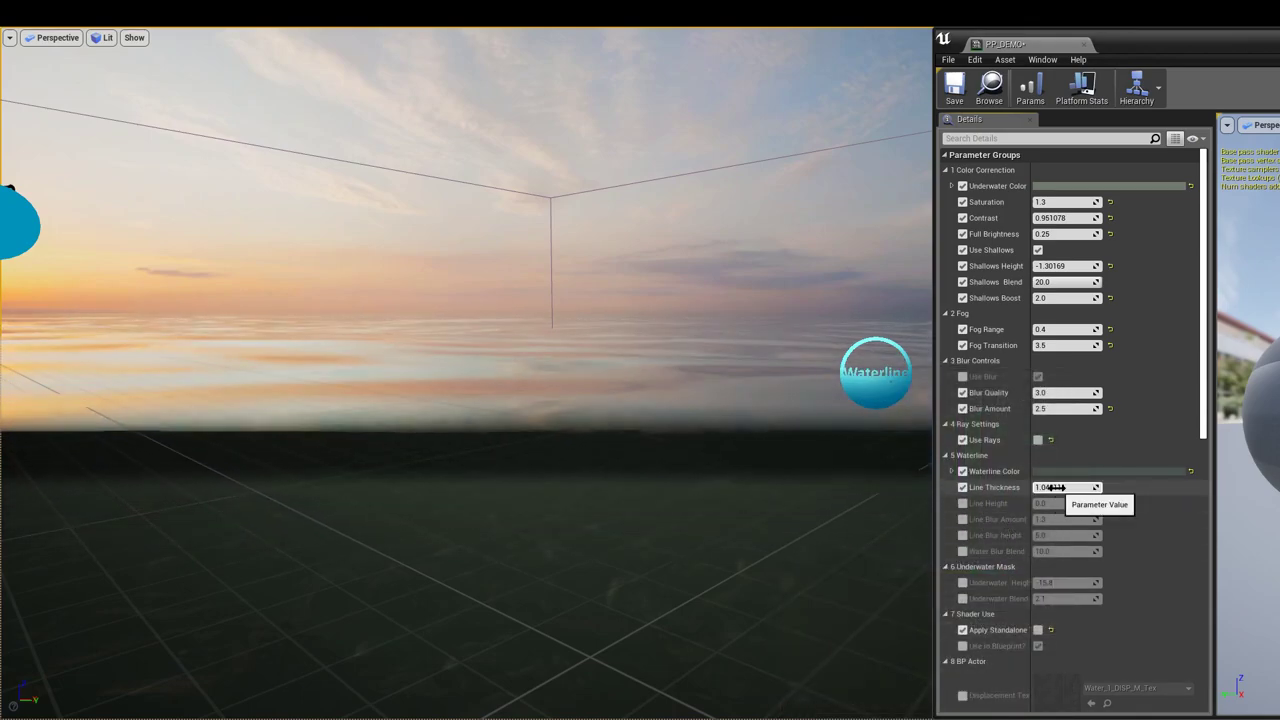
# Set the waterline's Line Thickness to 2.3, and enable Line Height and lower it to about -2.29
pyautogui.moveTo(1055, 487); pyautogui.dragTo(1000, 487)
pyautogui.write('2.3')
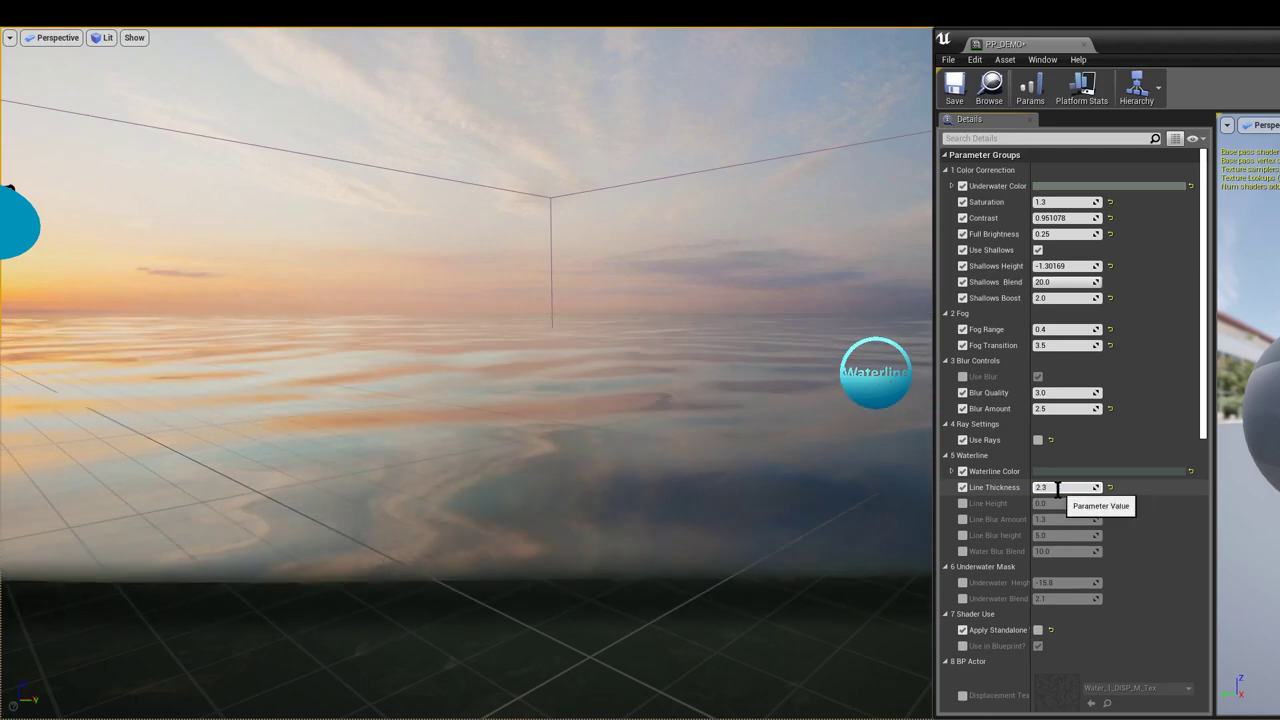
pyautogui.press('Return')
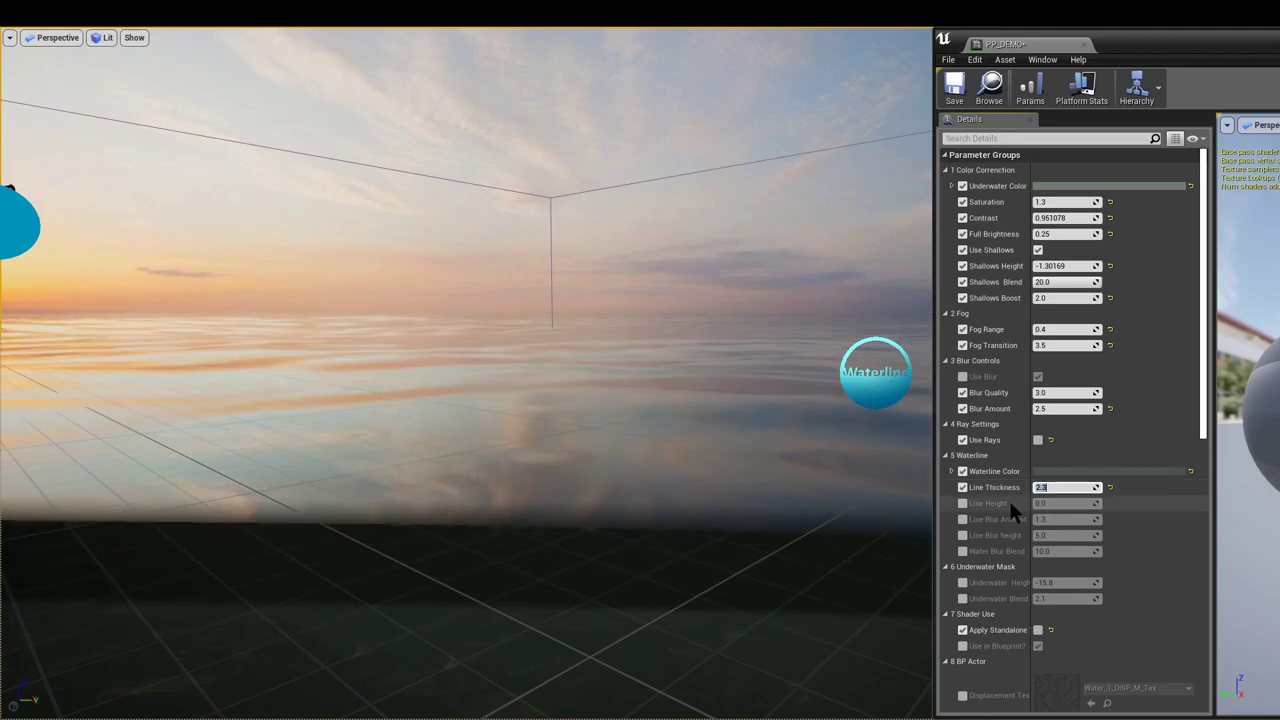
pyautogui.click(962, 503)
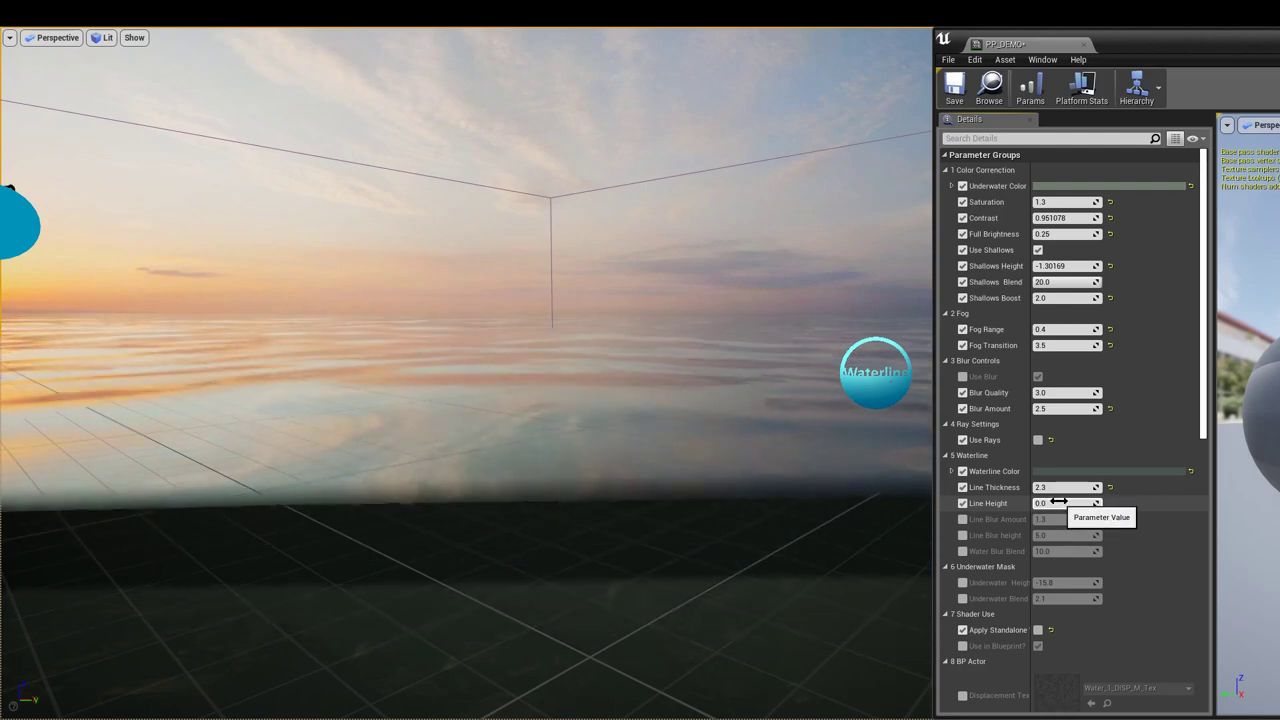
pyautogui.moveTo(1058, 503); pyautogui.dragTo(1031, 503)
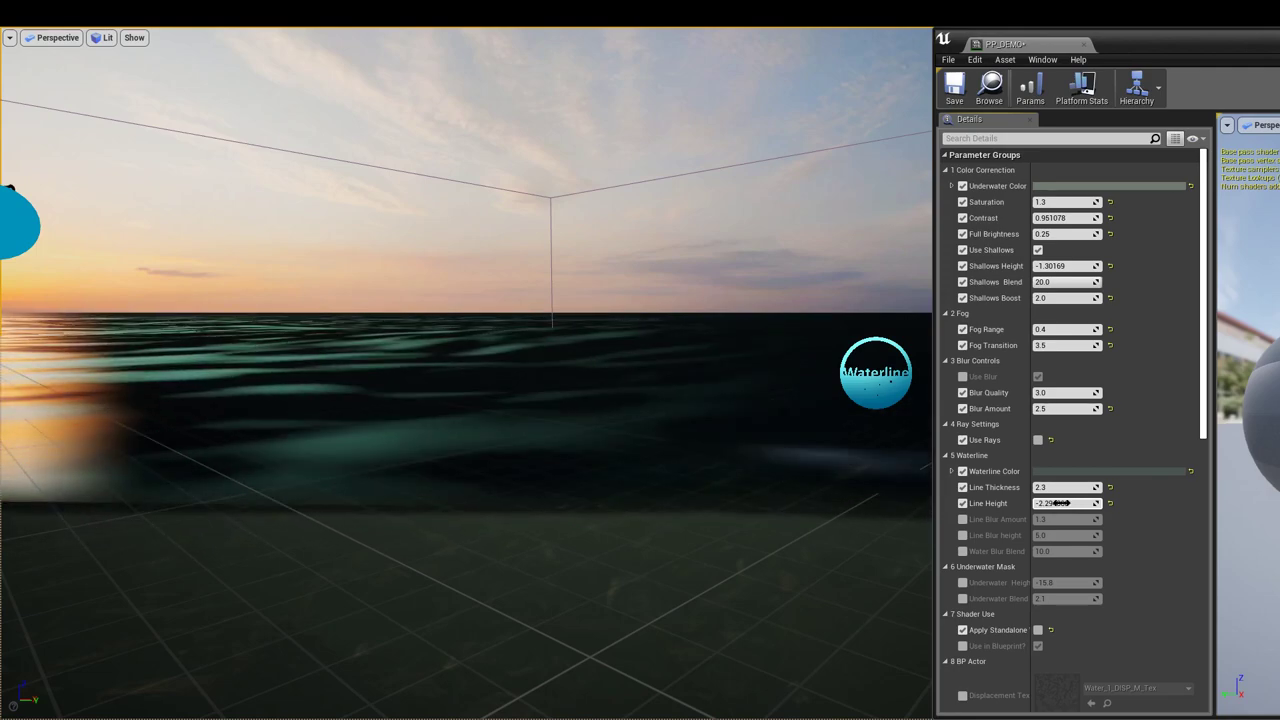
pyautogui.moveTo(666, 467); pyautogui.dragTo(589, 443, button='right')
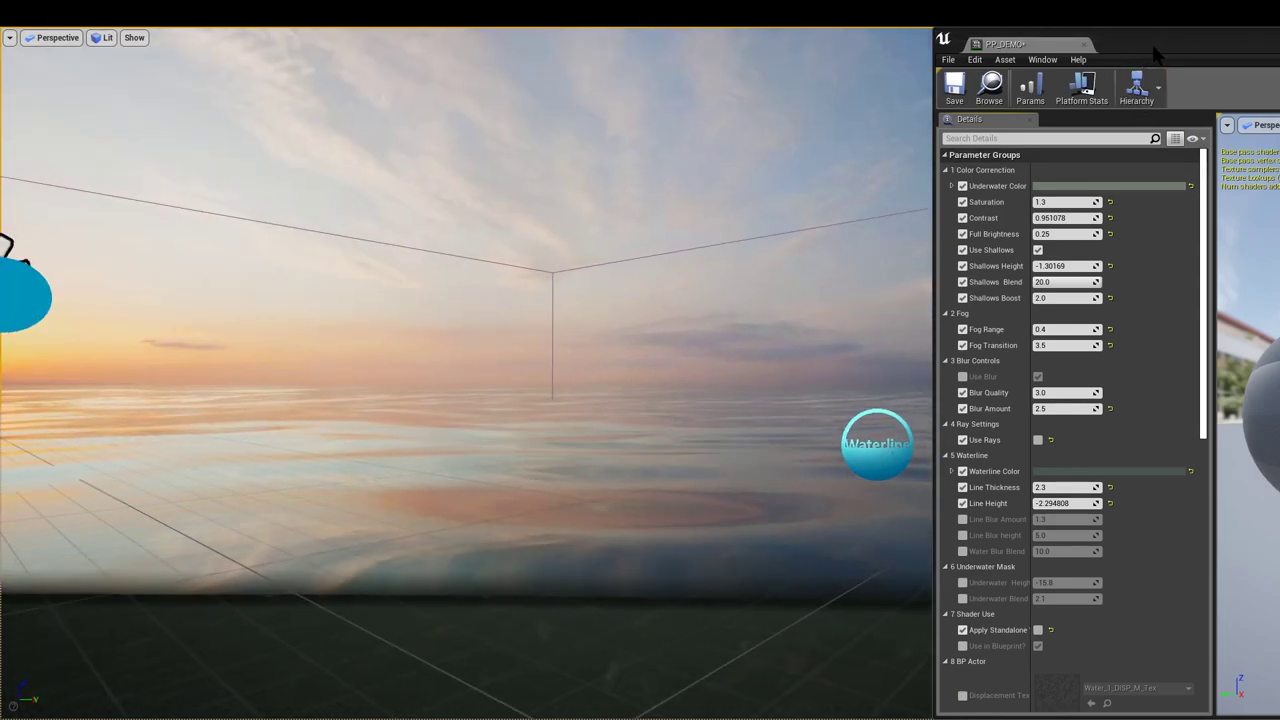
# Restore the full editor layout, uncover the water actor's details, and set its Wave Speed to 0.0
pyautogui.moveTo(1160, 51); pyautogui.dragTo(709, 585)
pyautogui.moveTo(737, 437); pyautogui.dragTo(733, 431, button='right')
pyautogui.press('F11')
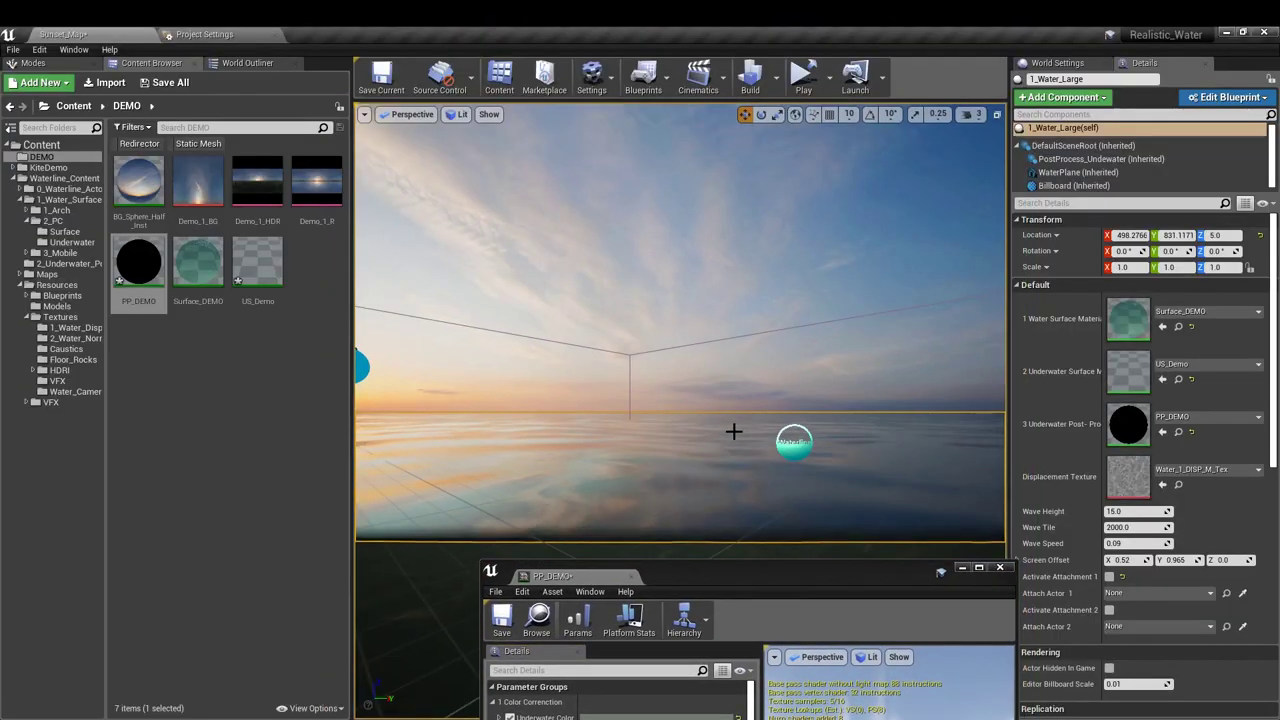
pyautogui.click(1143, 543)
pyautogui.write('0.0')
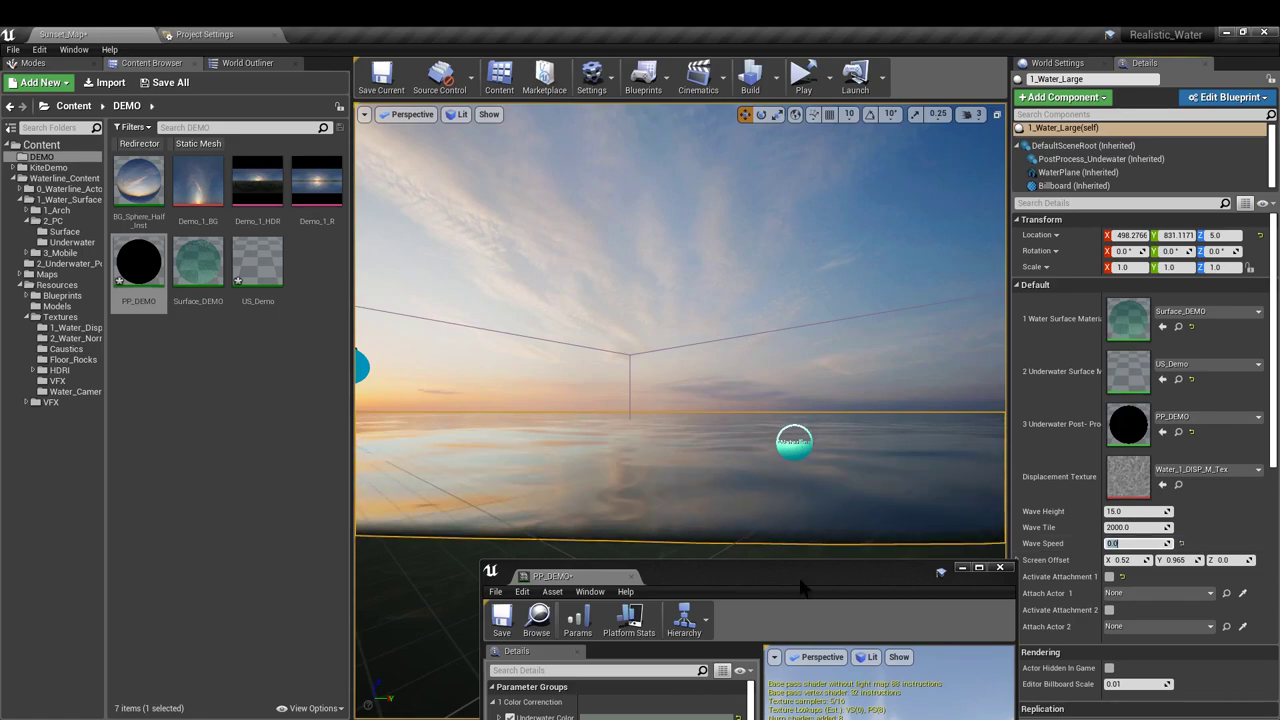
# Place the PP_DEMO editor back beside the scene, maximise the viewport, and hide the editor icons with game view
pyautogui.moveTo(803, 588); pyautogui.dragTo(1215, 219)
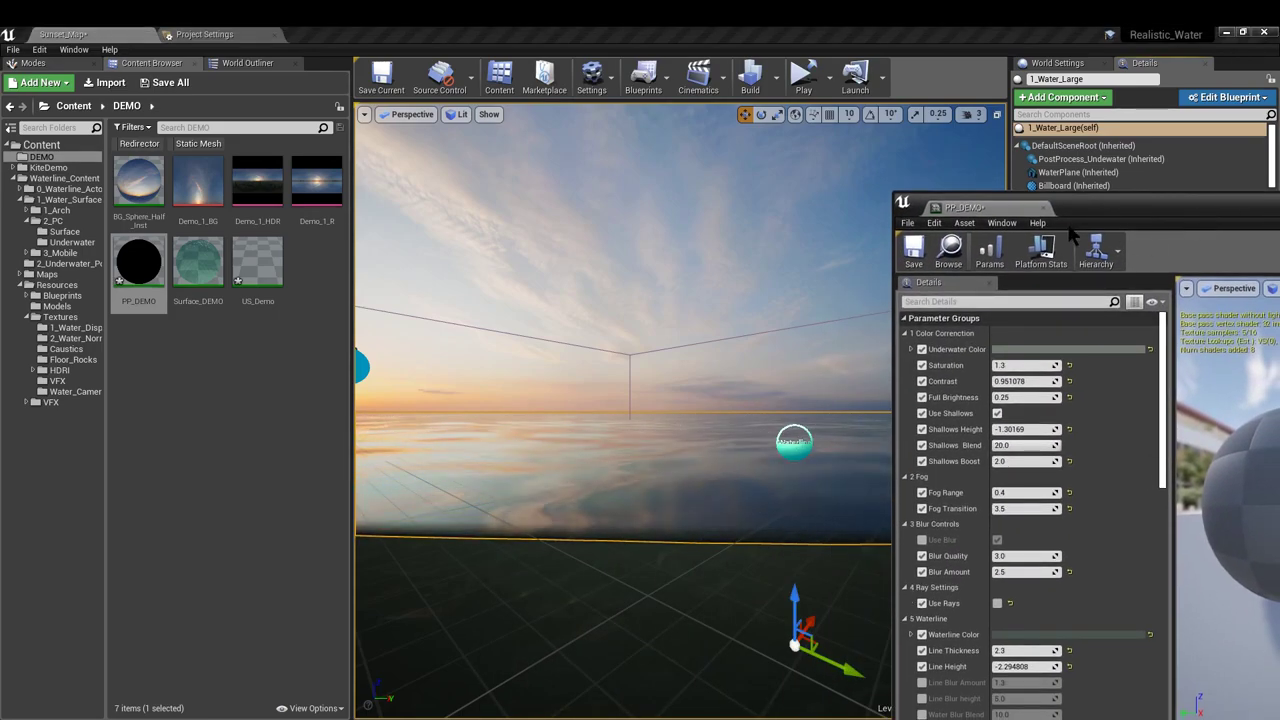
pyautogui.moveTo(1075, 194); pyautogui.dragTo(1075, 28)
pyautogui.moveTo(729, 339); pyautogui.dragTo(754, 341, button='right')
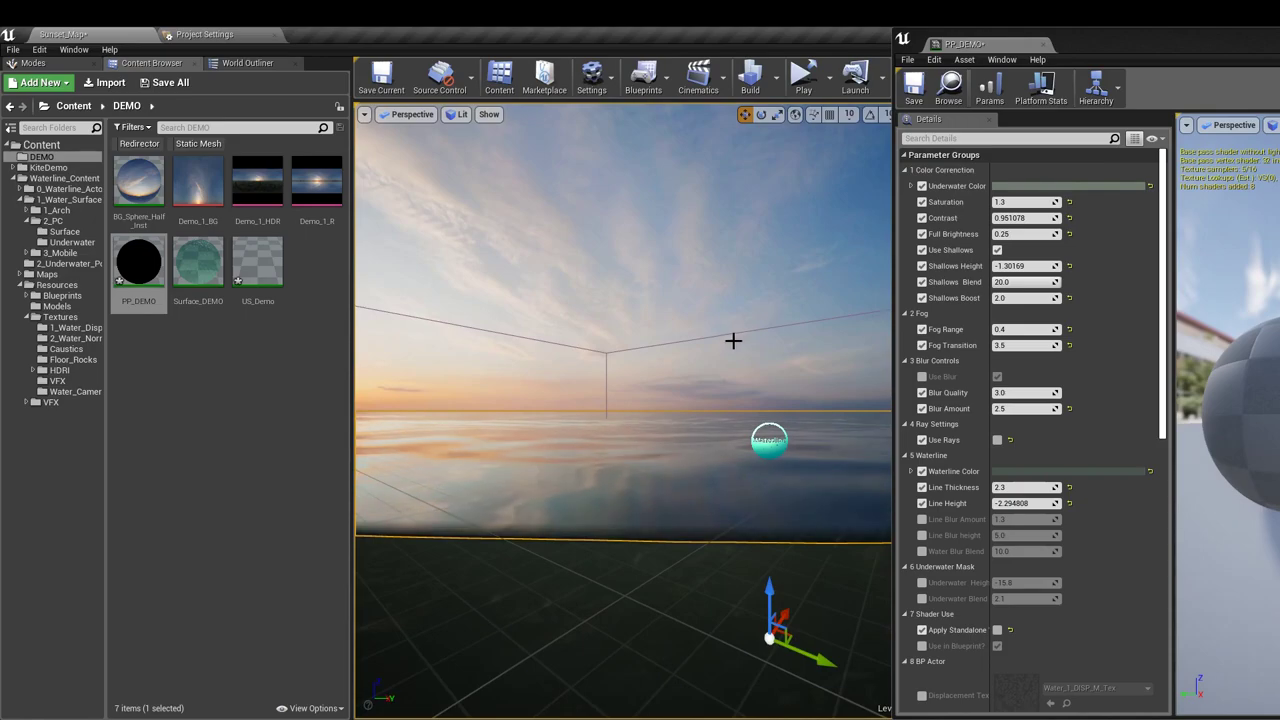
pyautogui.moveTo(729, 339); pyautogui.dragTo(720, 334)
pyautogui.press('F11')
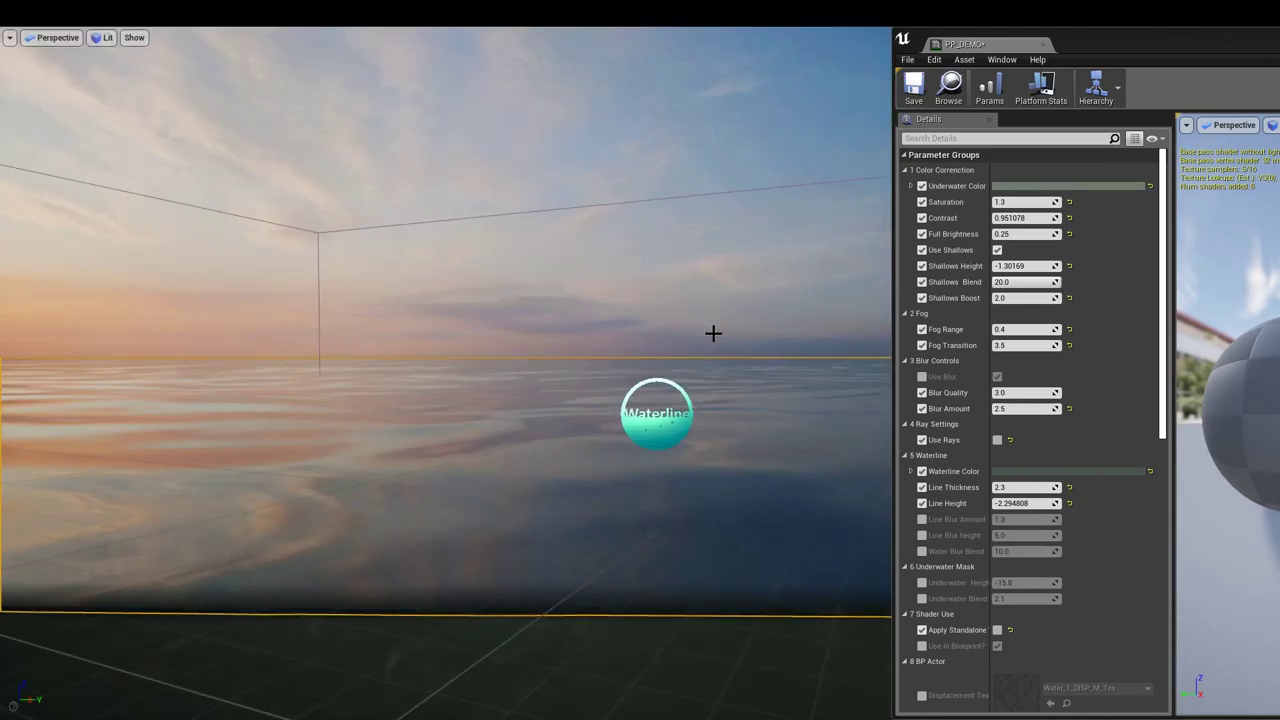
pyautogui.press('g')
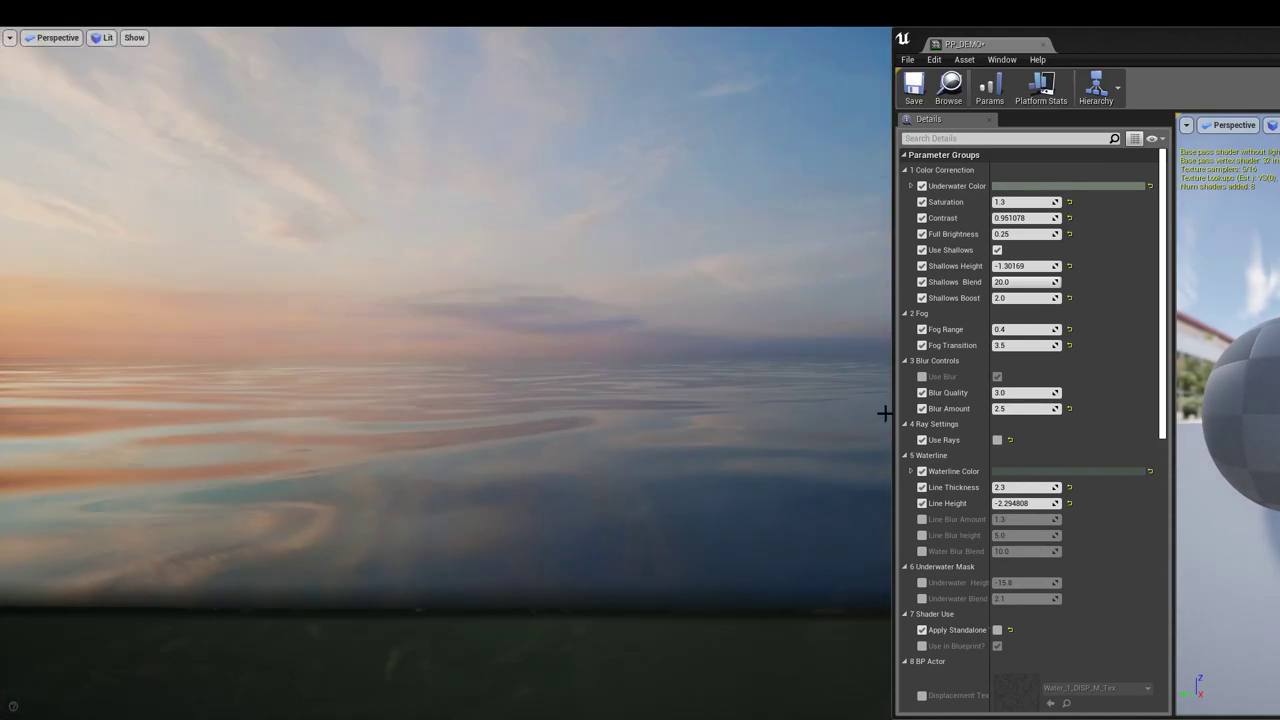
# Enable Line Blur Amount, Line Blur Height and Water Blur Blend, and lower Line Blur Height to about -16.74
pyautogui.click(922, 519)
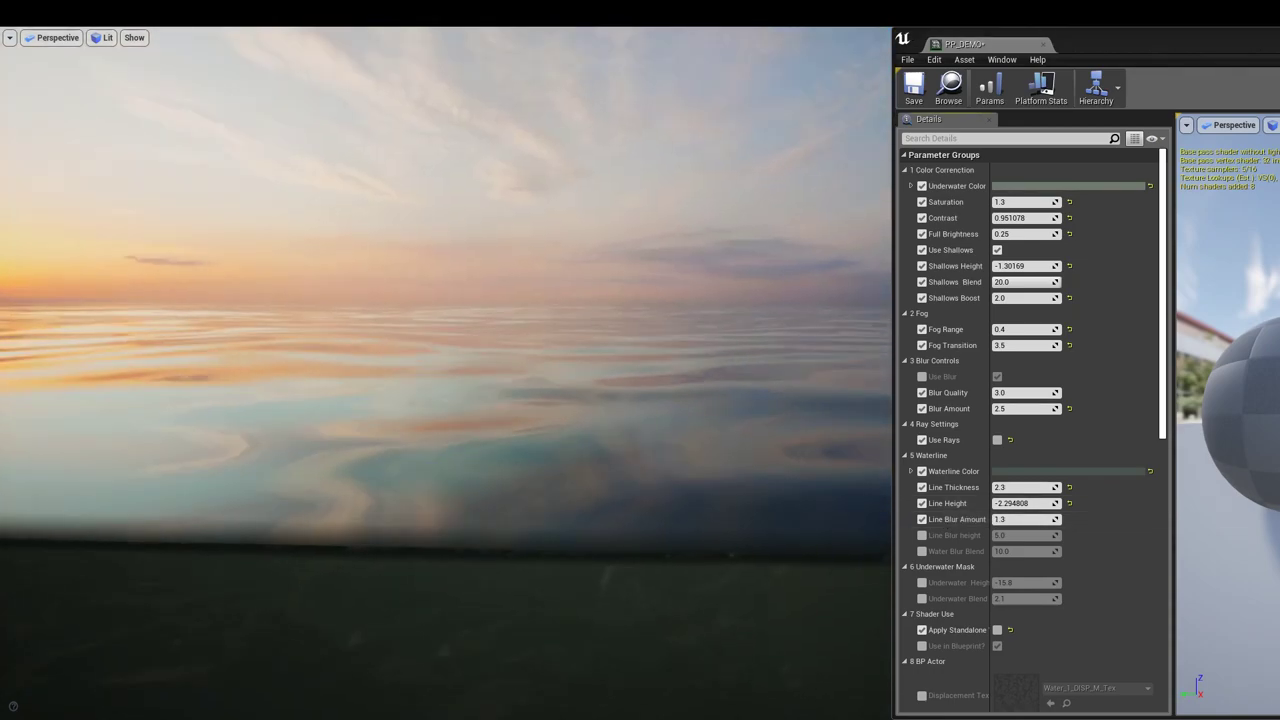
pyautogui.click(922, 535)
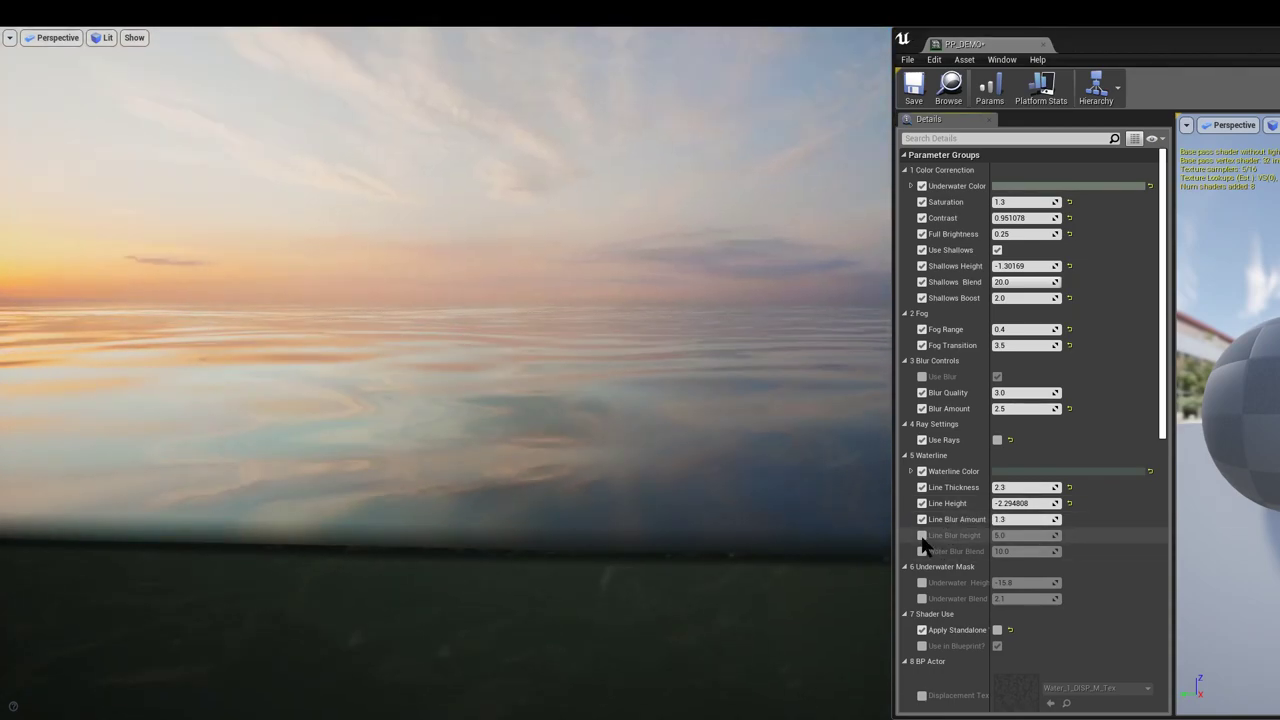
pyautogui.click(922, 551)
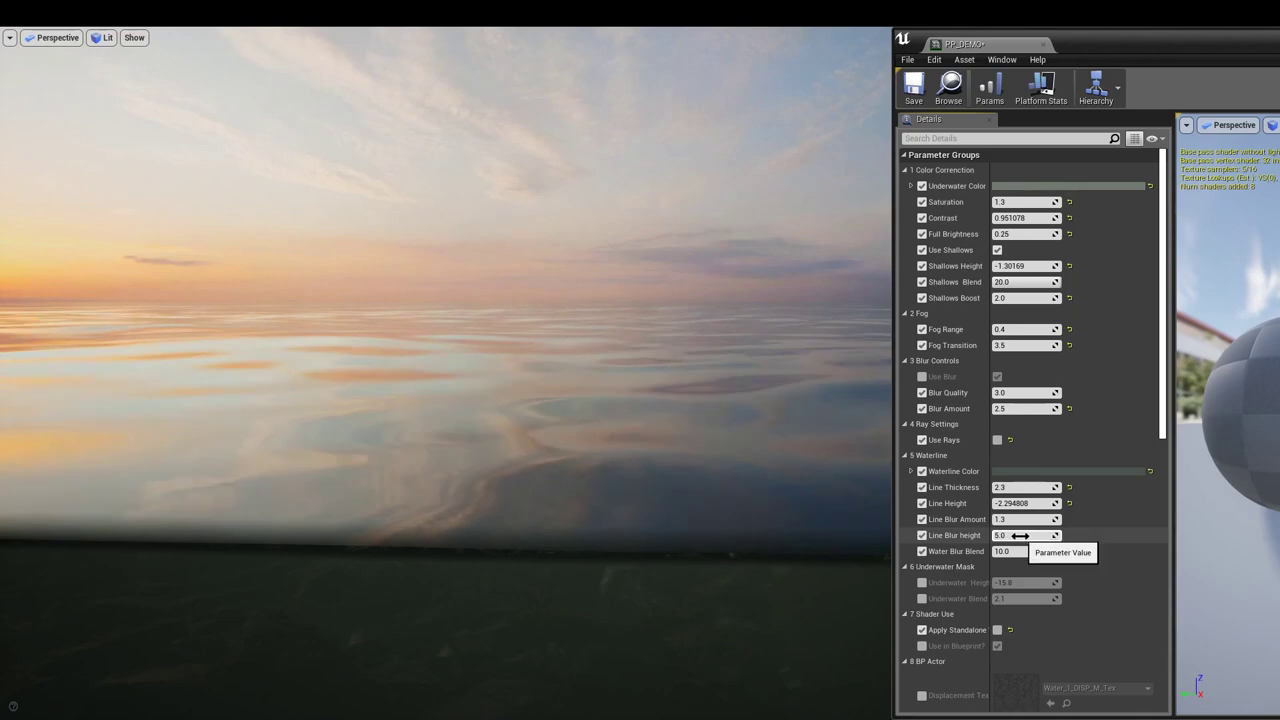
pyautogui.moveTo(1005, 536); pyautogui.dragTo(1060, 535)
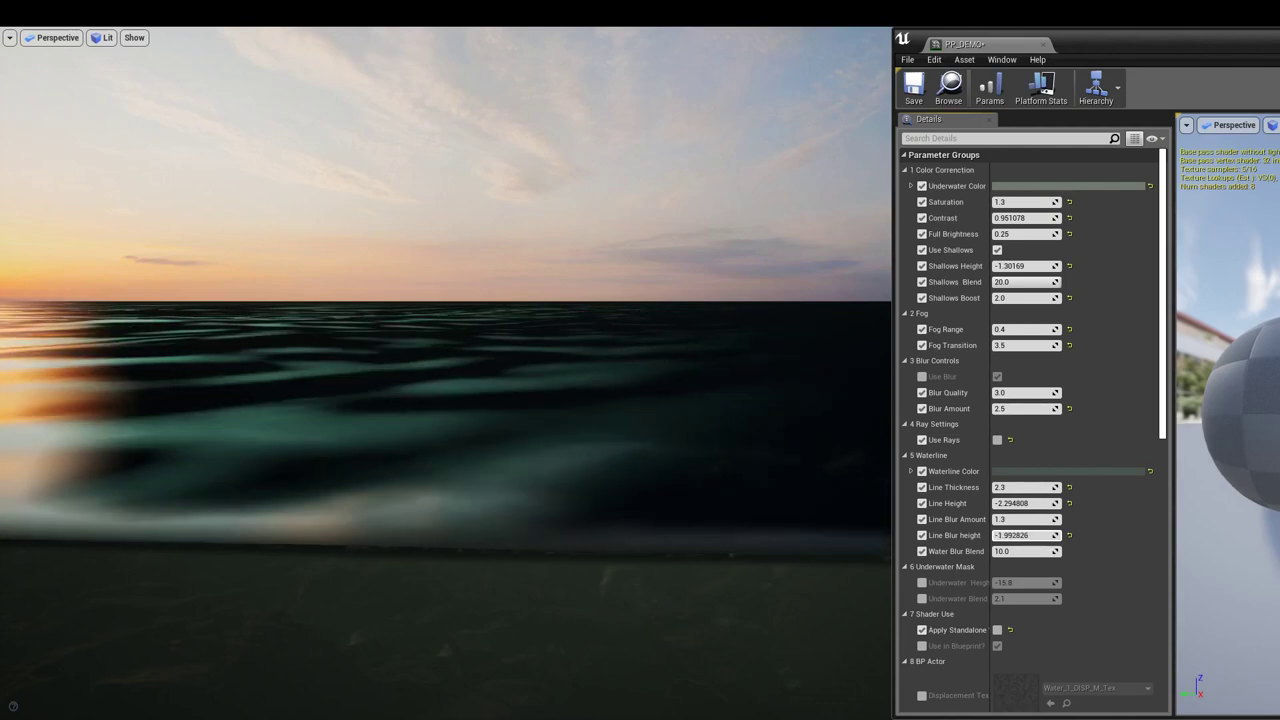
pyautogui.moveTo(1025, 535); pyautogui.dragTo(1010, 535)
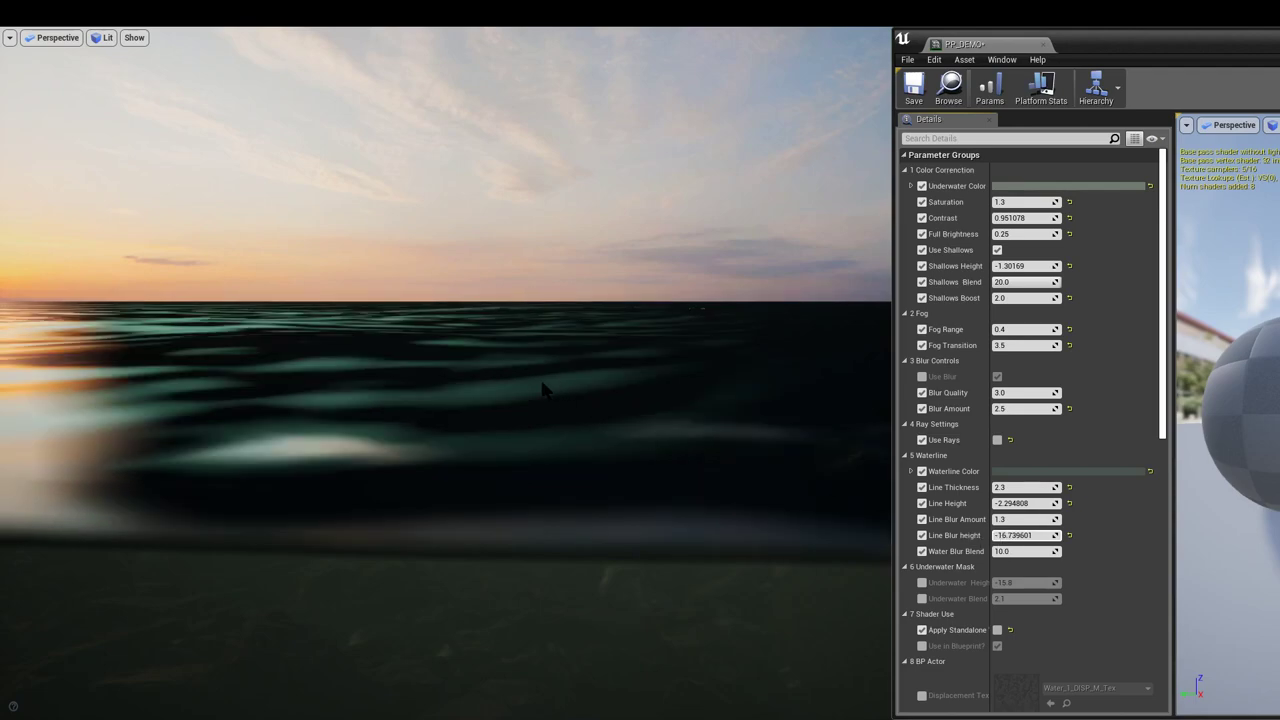
# Check the blurred waterline against the open sea and the shore, and set Line Blur Height to about -16.3
pyautogui.rightClick(612, 392)
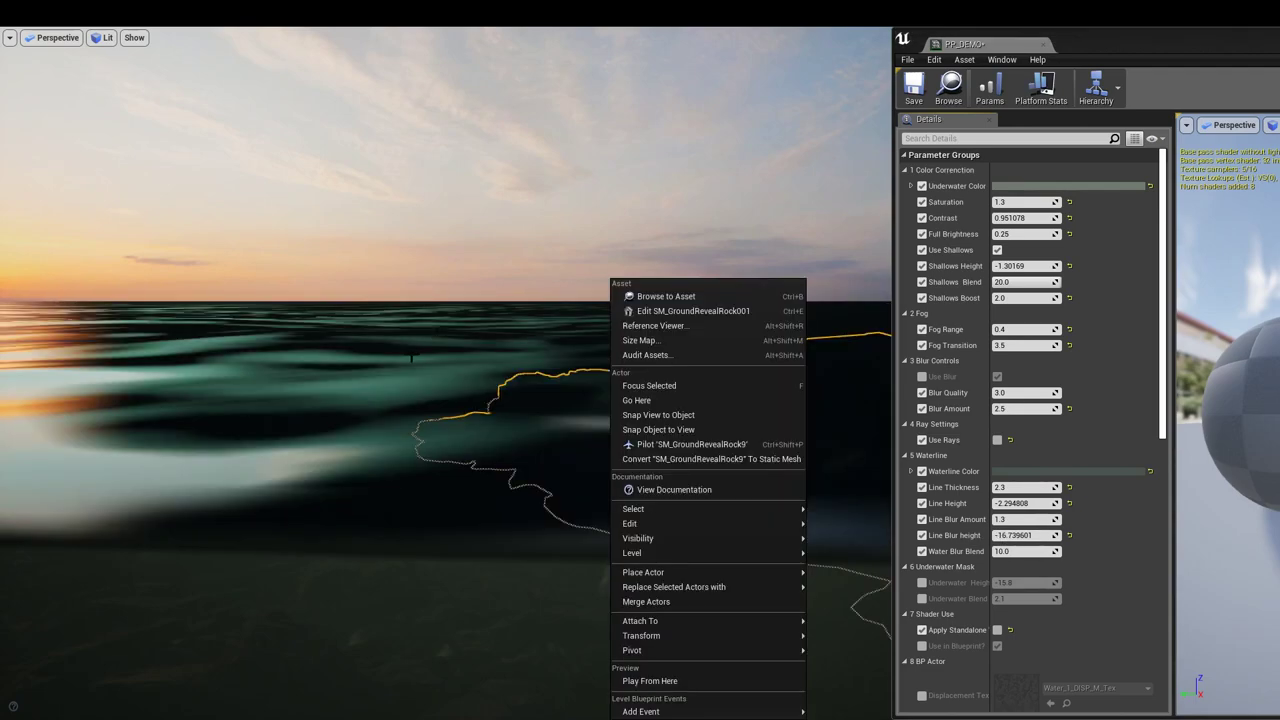
pyautogui.click(405, 363)
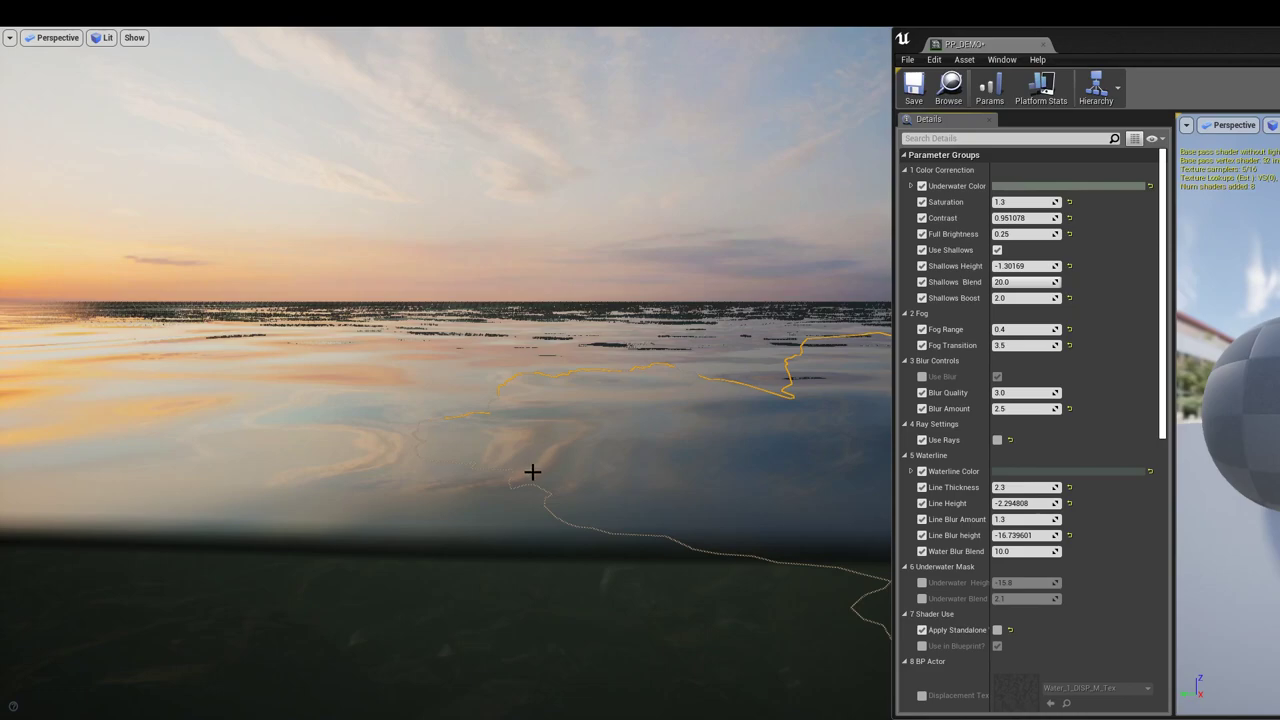
pyautogui.moveTo(534, 471)
pyautogui.mouseDown(button='right')
pyautogui.moveTo(518, 471)
pyautogui.moveTo(583, 481)
pyautogui.moveTo(540, 482)
pyautogui.mouseUp(button='right')
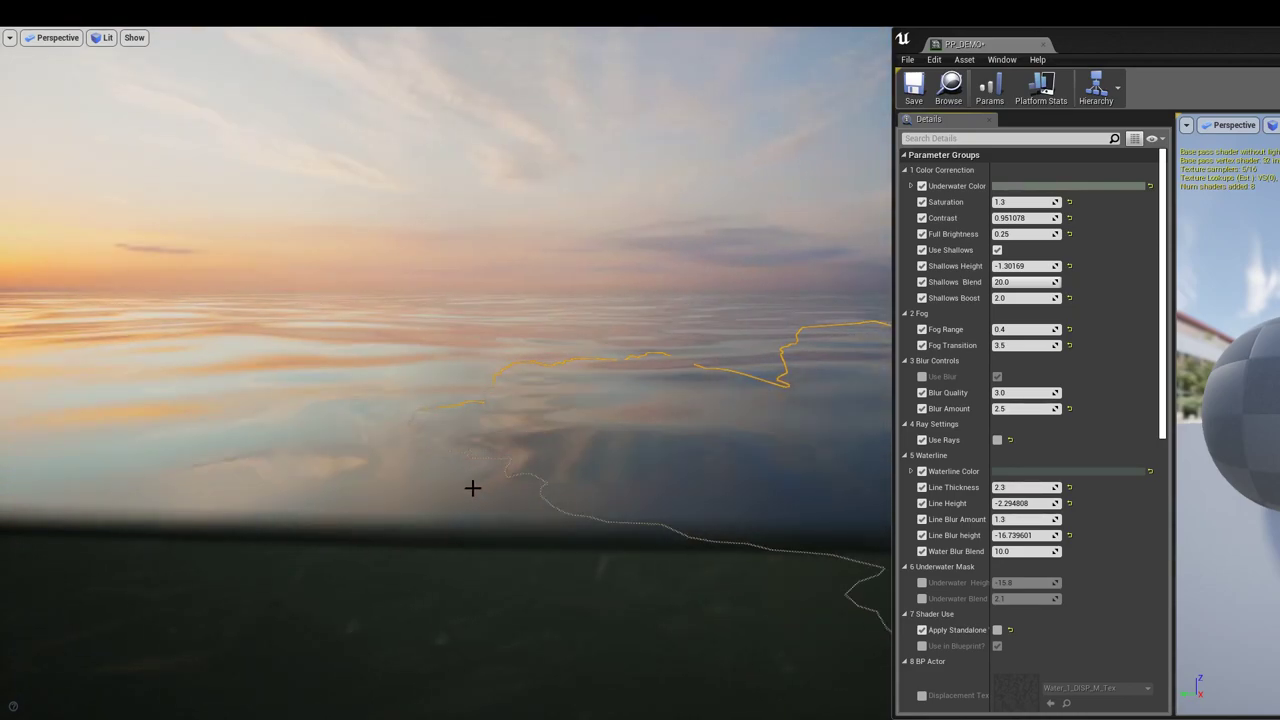
pyautogui.moveTo(507, 494); pyautogui.dragTo(850, 496, button='right')
pyautogui.moveTo(640, 512); pyautogui.dragTo(556, 474, button='right')
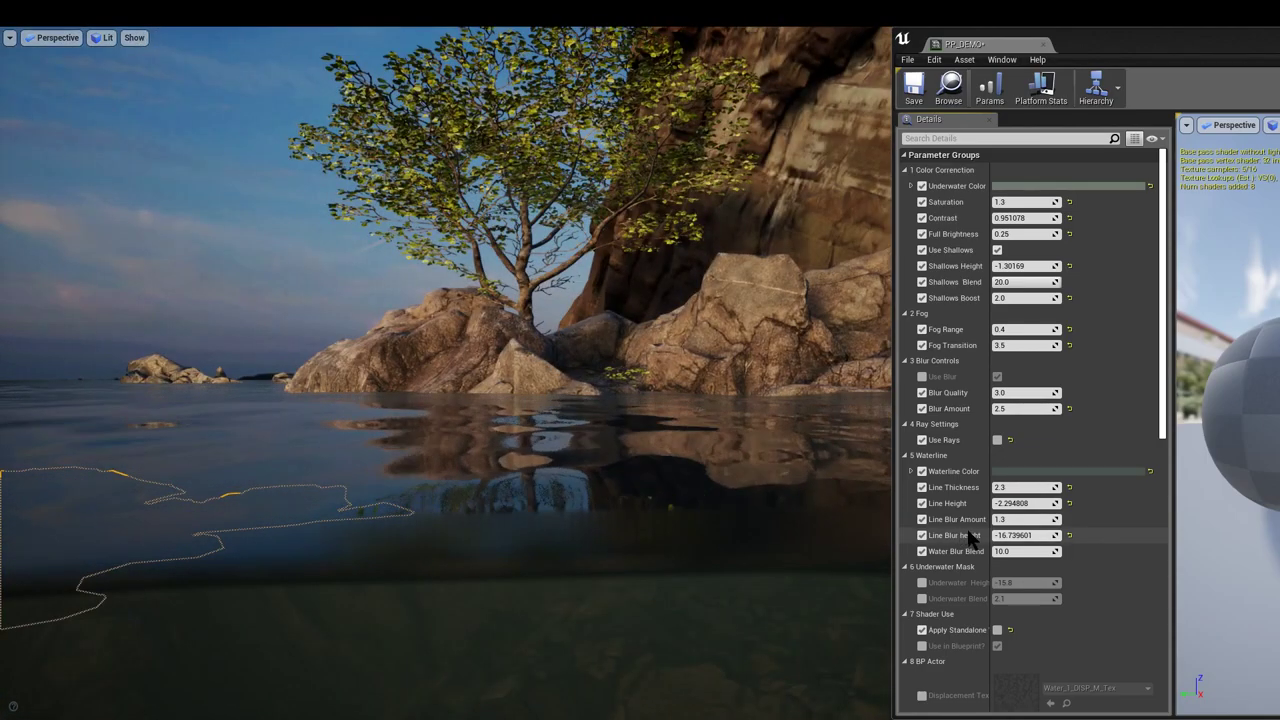
pyautogui.click(1040, 535)
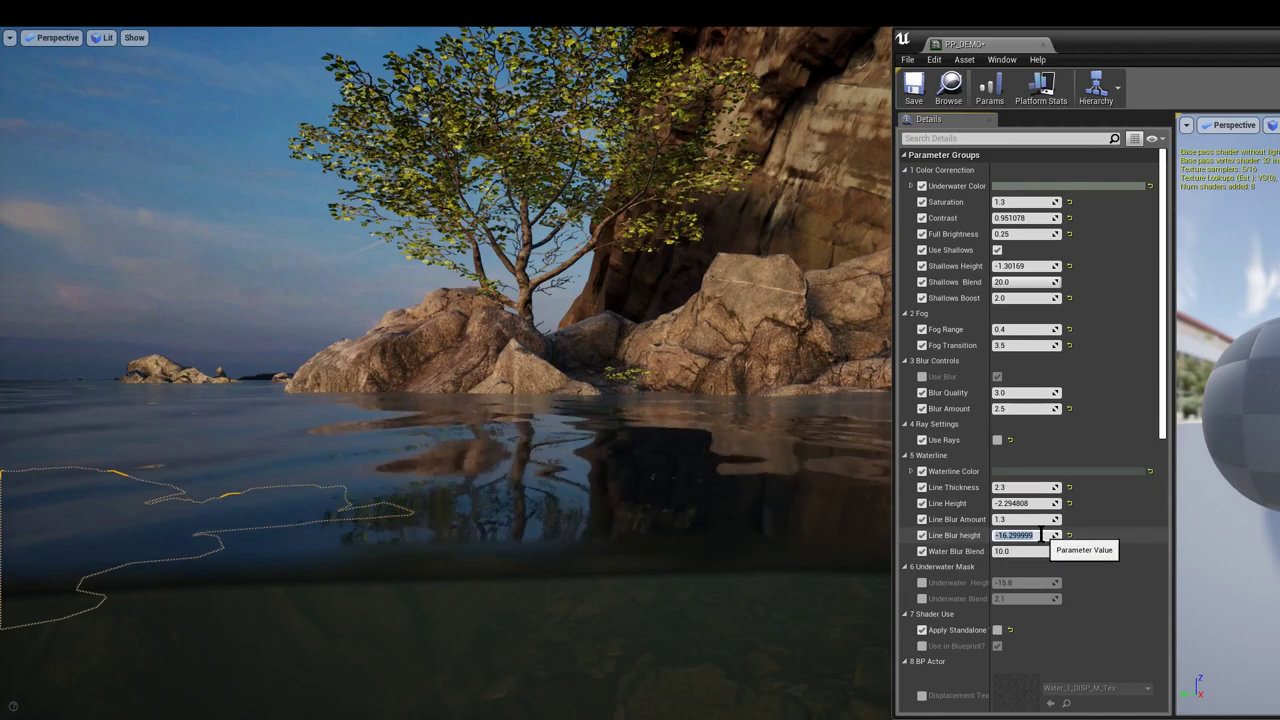
pyautogui.moveTo(604, 475)
pyautogui.mouseDown(button='right')
pyautogui.moveTo(330, 475)
pyautogui.moveTo(604, 475)
pyautogui.mouseUp(button='right')
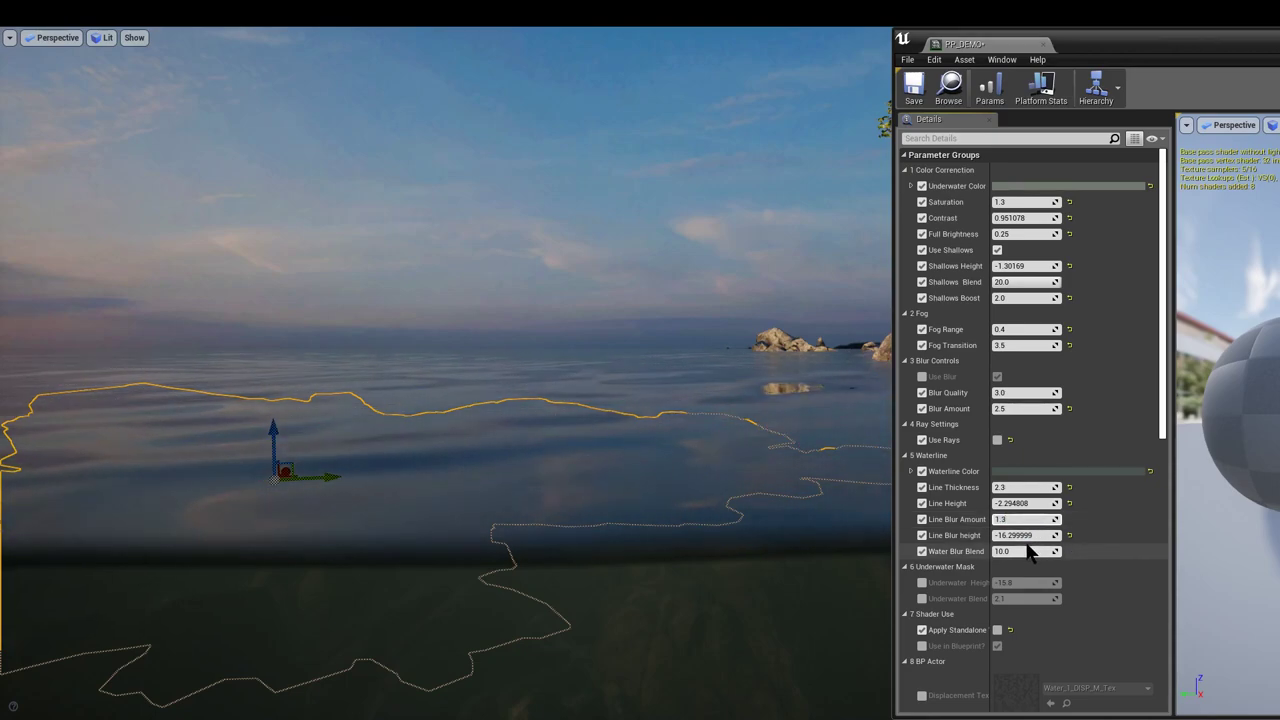
# Set Water Blur Blend to 19.0, and view the softened waterline with the editor overlays hidden by game view
pyautogui.click(1021, 551)
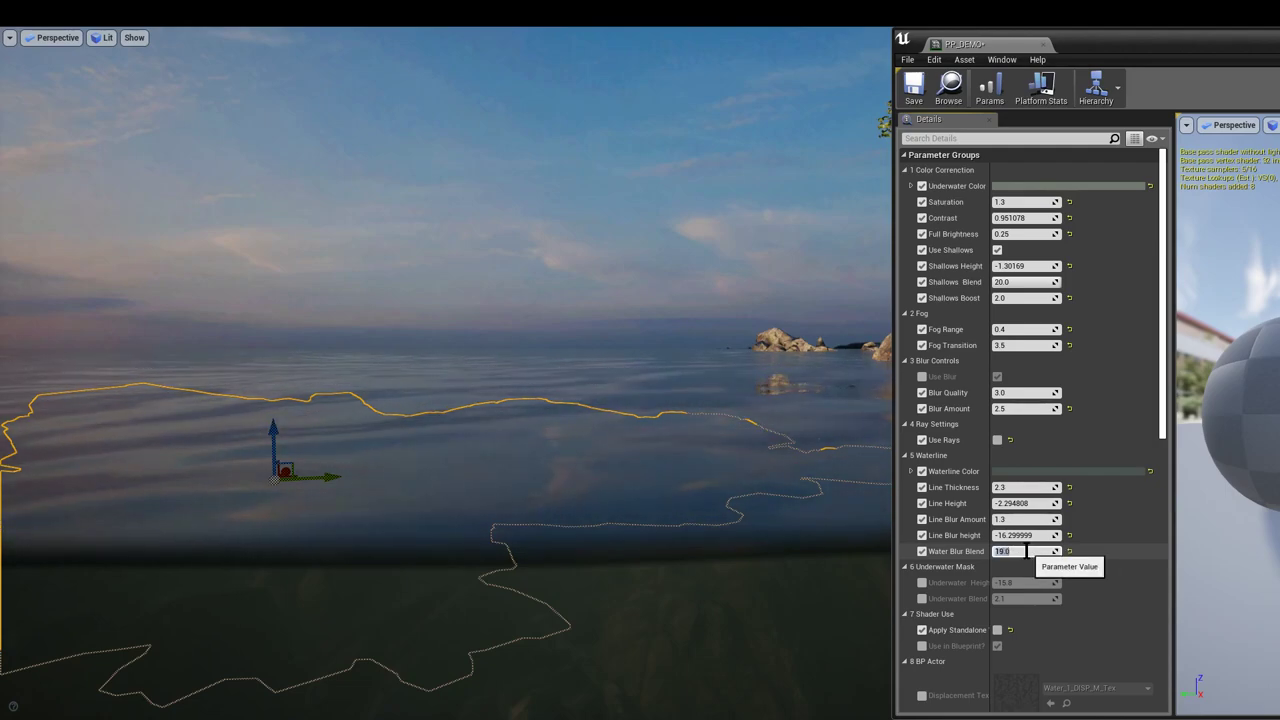
pyautogui.moveTo(329, 433); pyautogui.dragTo(85, 459, button='right')
pyautogui.moveTo(406, 417); pyautogui.dragTo(571, 417, button='right')
pyautogui.press('g')
pyautogui.press('g')
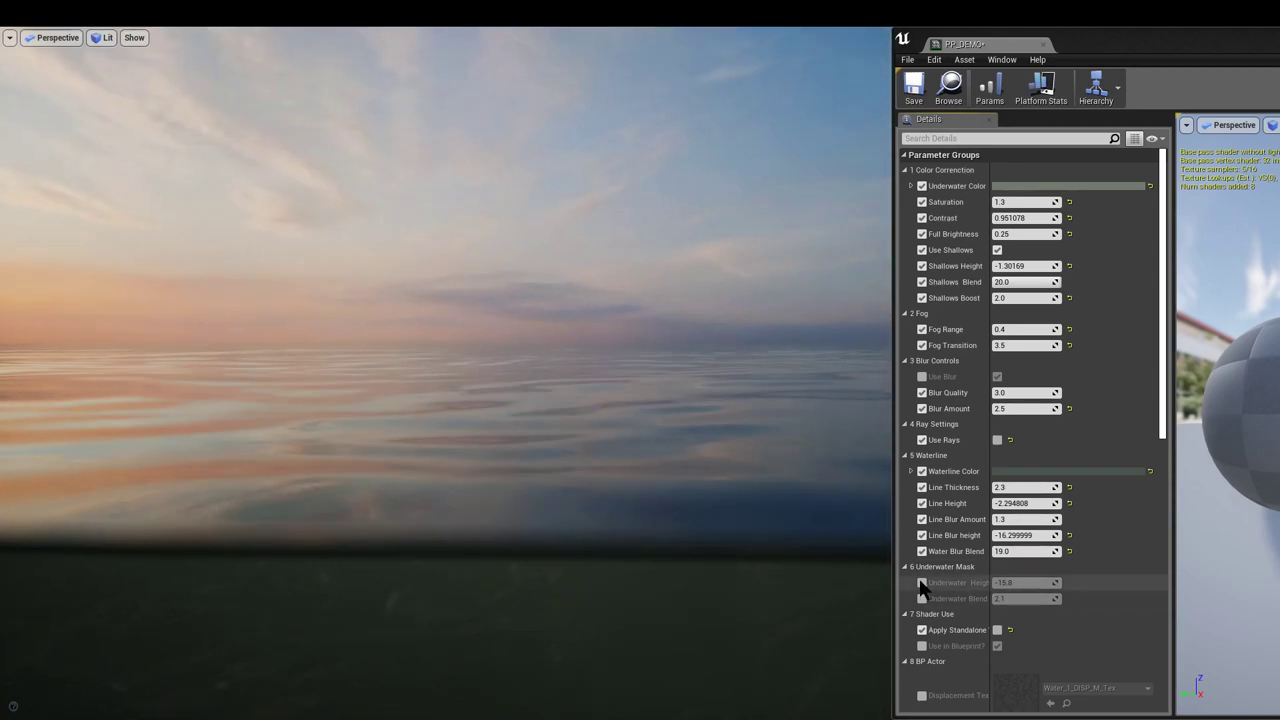
# Widen the parameter name column, enable the Underwater Mask overrides, and set Underwater Height to -16
pyautogui.moveTo(990, 567); pyautogui.dragTo(1011, 569)
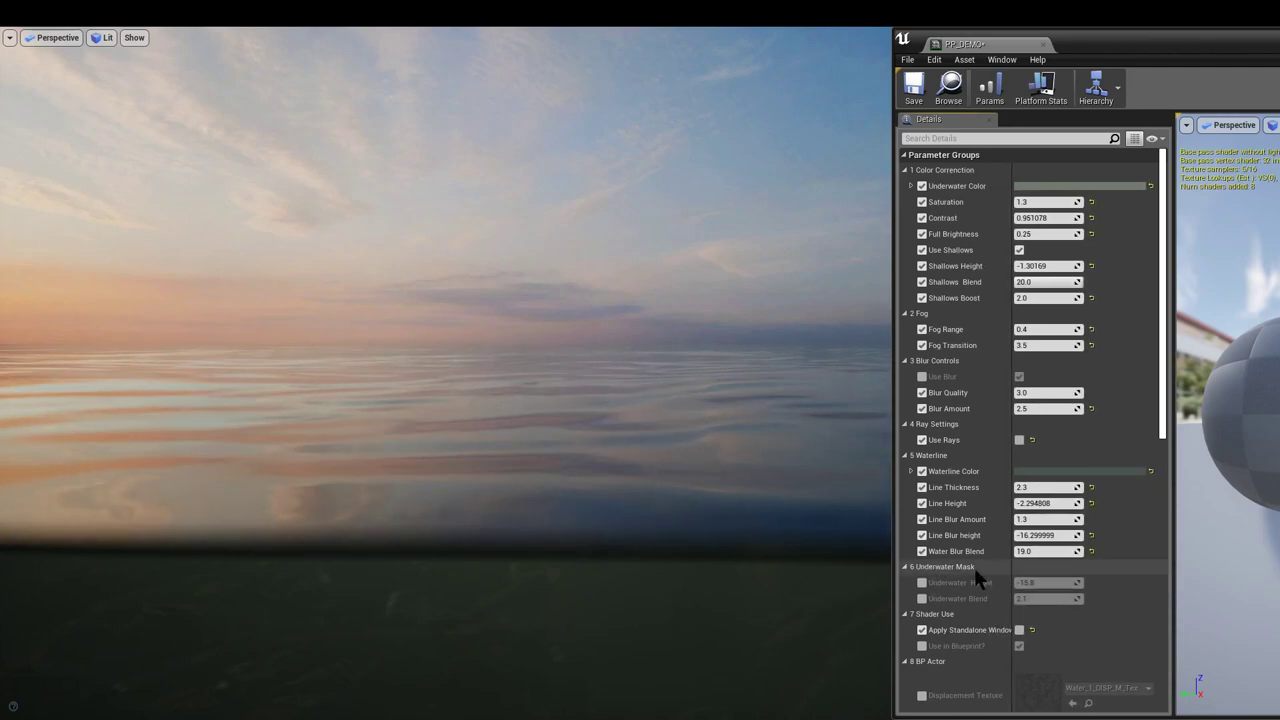
pyautogui.click(922, 583)
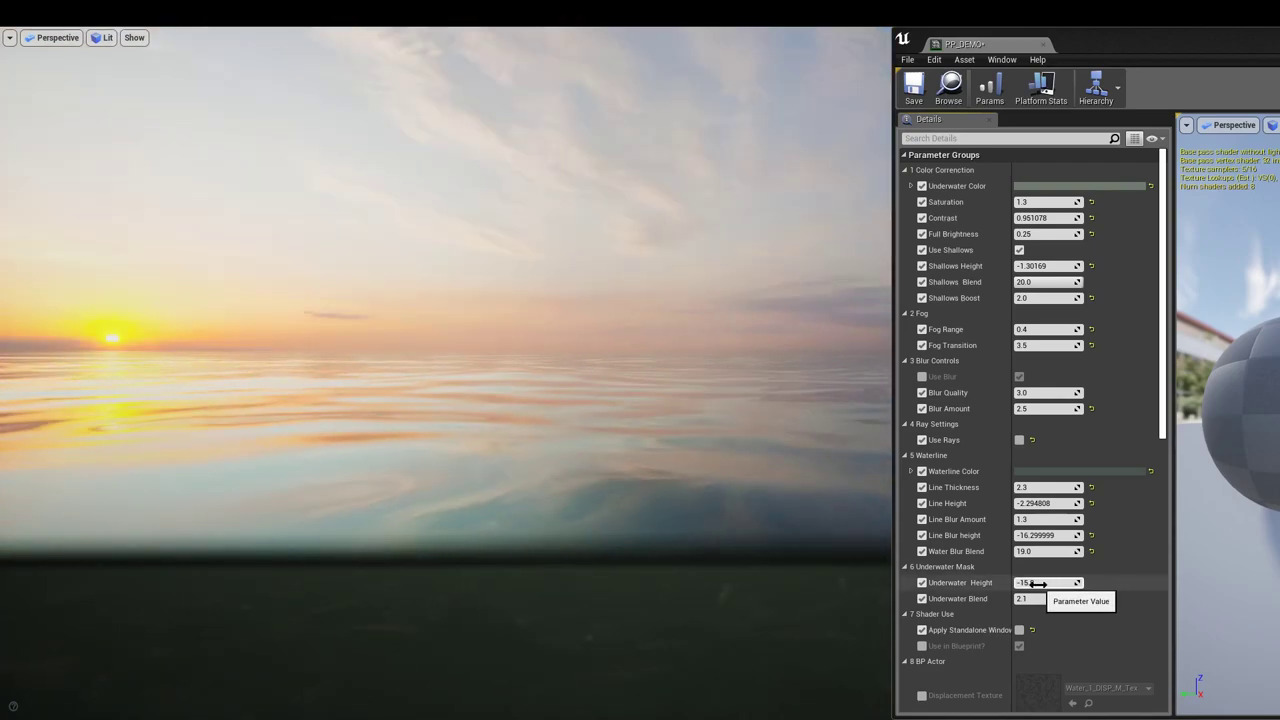
pyautogui.moveTo(1034, 581)
pyautogui.mouseDown()
pyautogui.moveTo(1076, 581)
pyautogui.moveTo(1044, 582)
pyautogui.mouseUp()
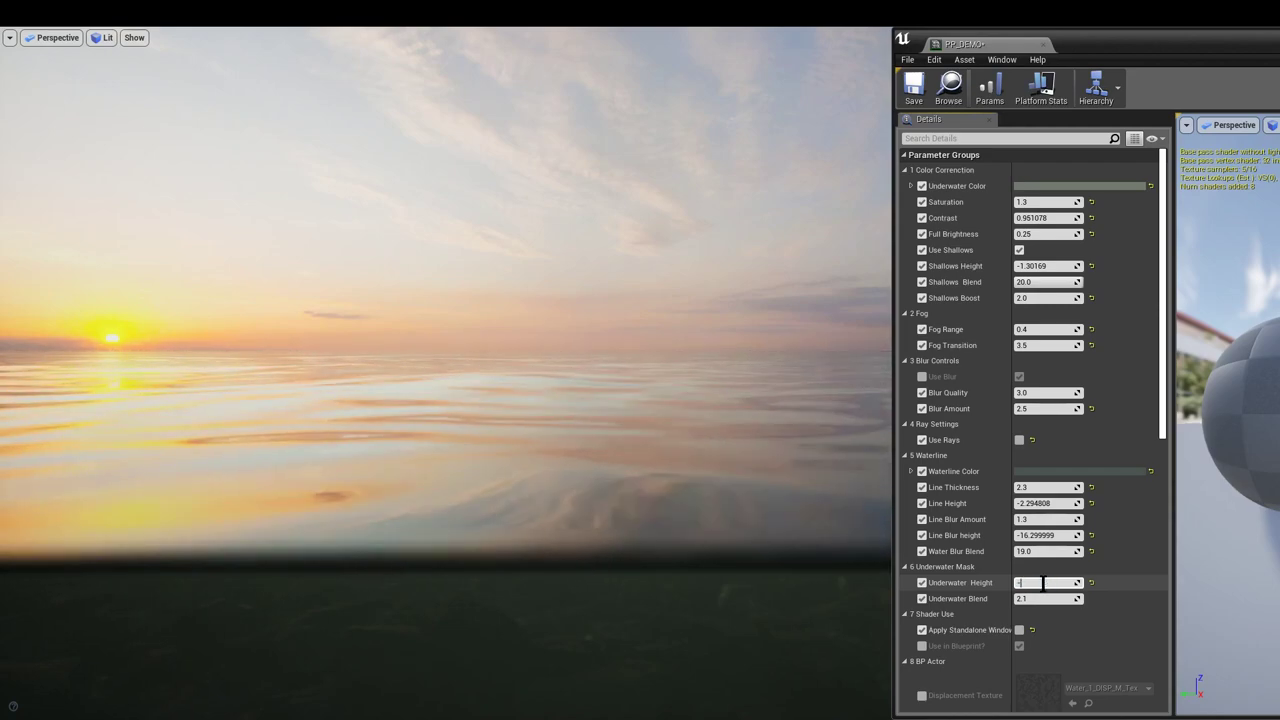
pyautogui.write('16')
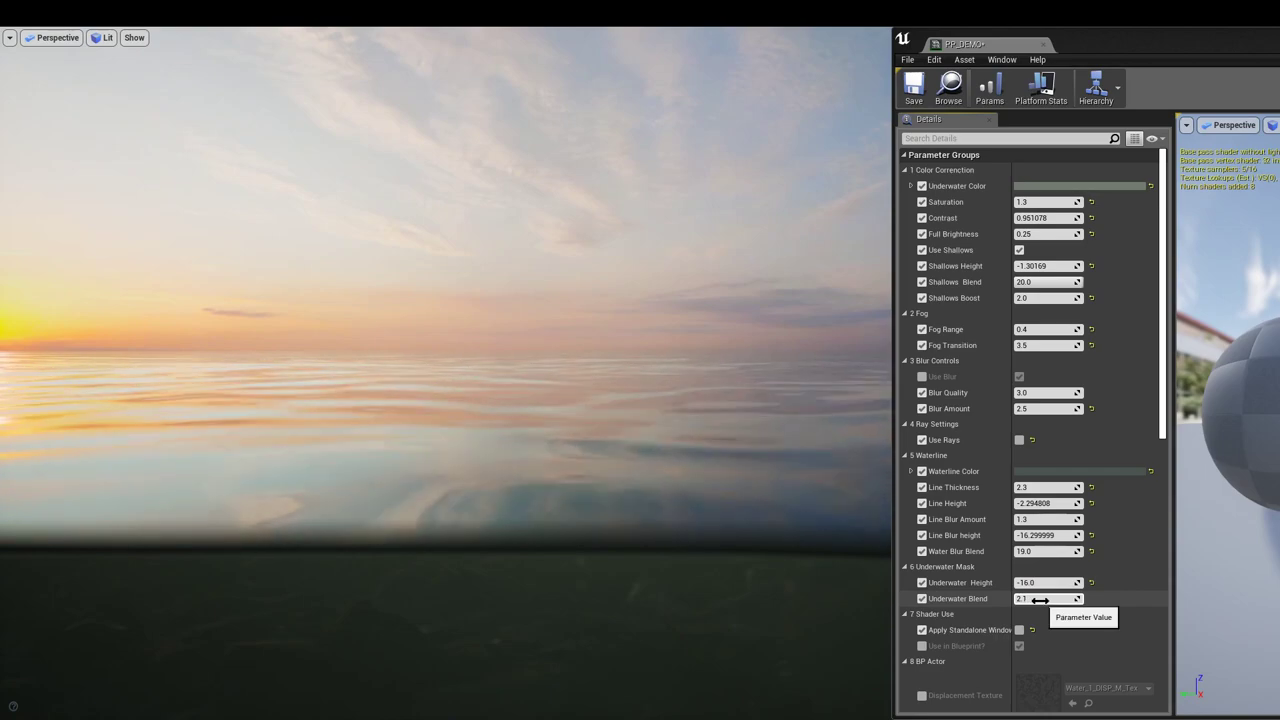
# Try raising Underwater Blend to about 11.13, and reset it
pyautogui.moveTo(1040, 599); pyautogui.dragTo(1060, 599)
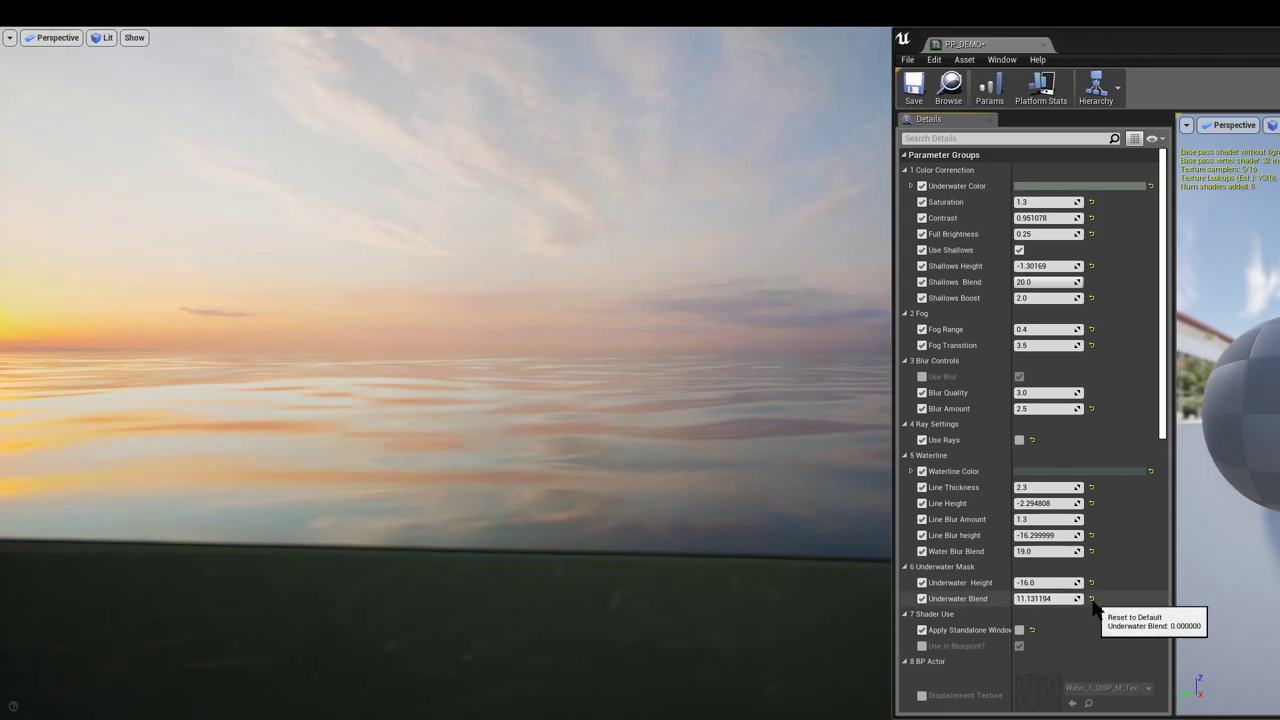
pyautogui.moveTo(580, 480); pyautogui.dragTo(580, 480, button='right')
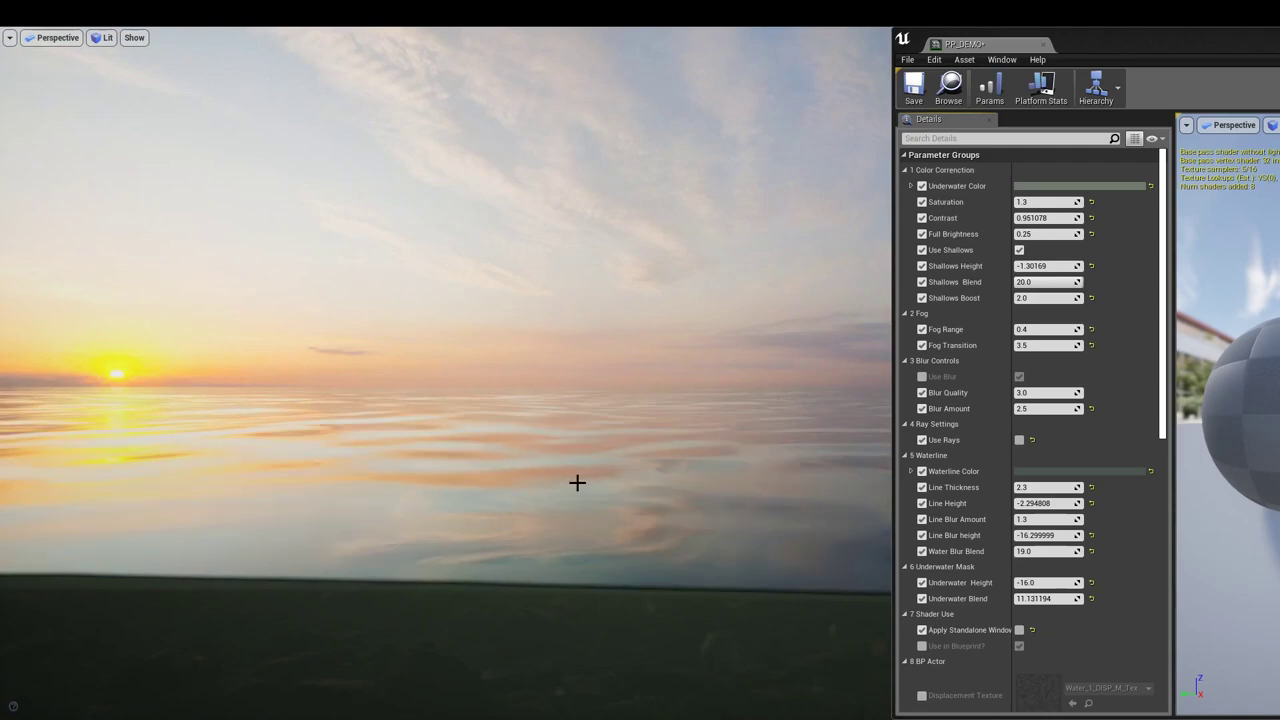
pyautogui.click(1090, 598)
# Examine the waterline's blur and the underwater transition from several camera heights, facing the sun, the open sea and the rocky shore
pyautogui.moveTo(666, 480); pyautogui.dragTo(860, 560, button='right')
pyautogui.press('q')
pyautogui.press('e')
pyautogui.moveTo(604, 470); pyautogui.dragTo(720, 503, button='right')
pyautogui.moveTo(553, 511); pyautogui.dragTo(553, 511, button='right')
pyautogui.moveTo(706, 514)
pyautogui.mouseDown(button='right')
pyautogui.moveTo(720, 511)
pyautogui.moveTo(717, 492)
pyautogui.mouseUp(button='right')
pyautogui.moveTo(720, 321); pyautogui.dragTo(720, 321, button='right')
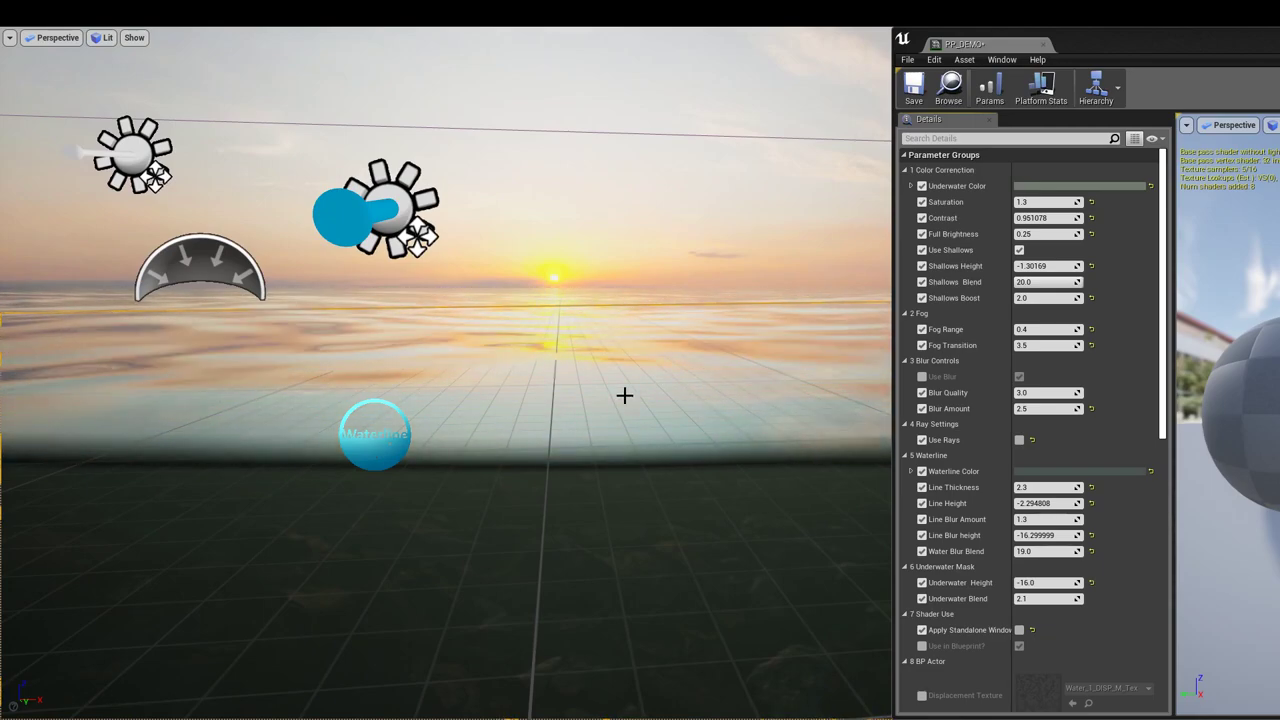
pyautogui.moveTo(624, 402); pyautogui.dragTo(580, 386, button='right')
pyautogui.press('d')
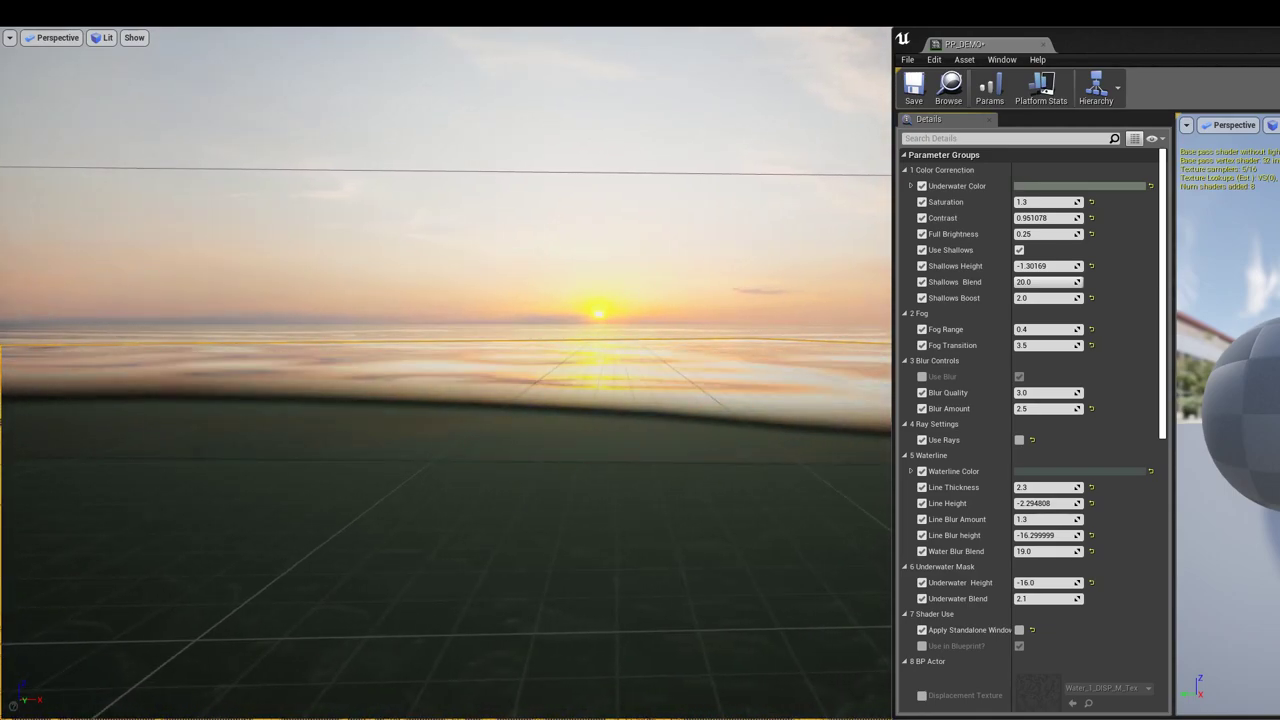
pyautogui.press('d')
pyautogui.press('w')
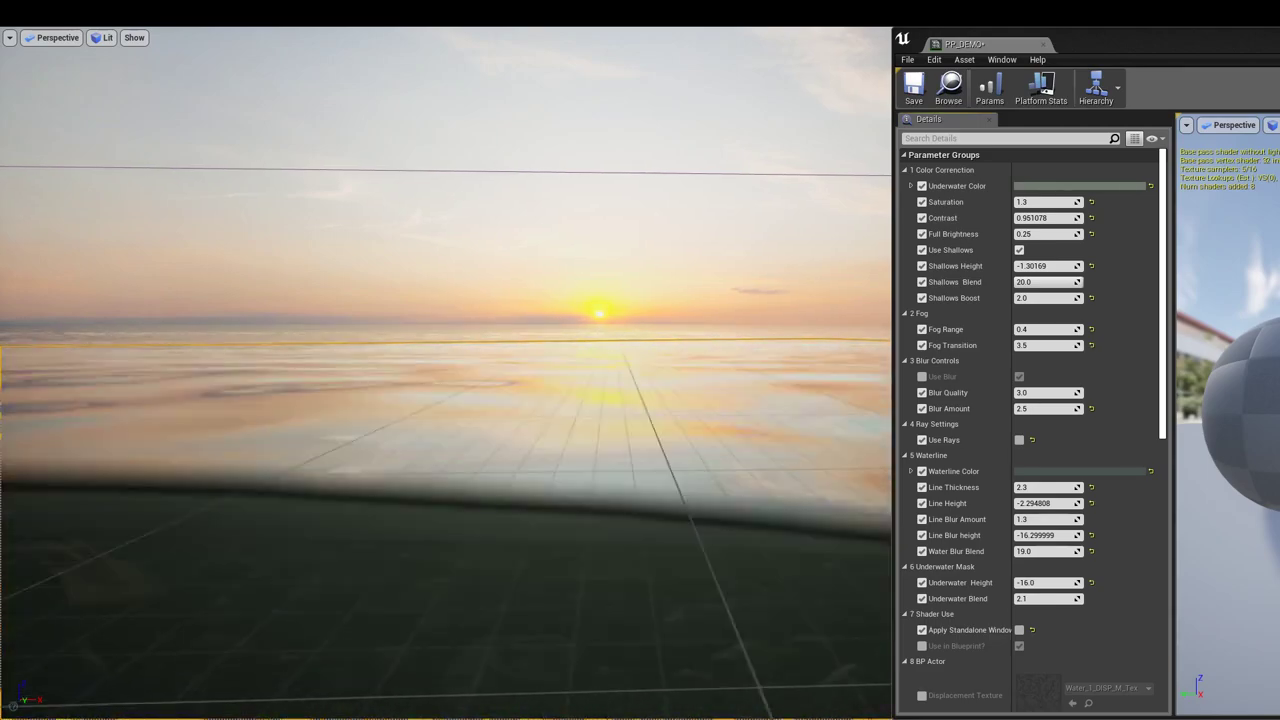
pyautogui.moveTo(598, 388); pyautogui.dragTo(598, 388, button='right')
pyautogui.moveTo(687, 443); pyautogui.dragTo(686, 442, button='right')
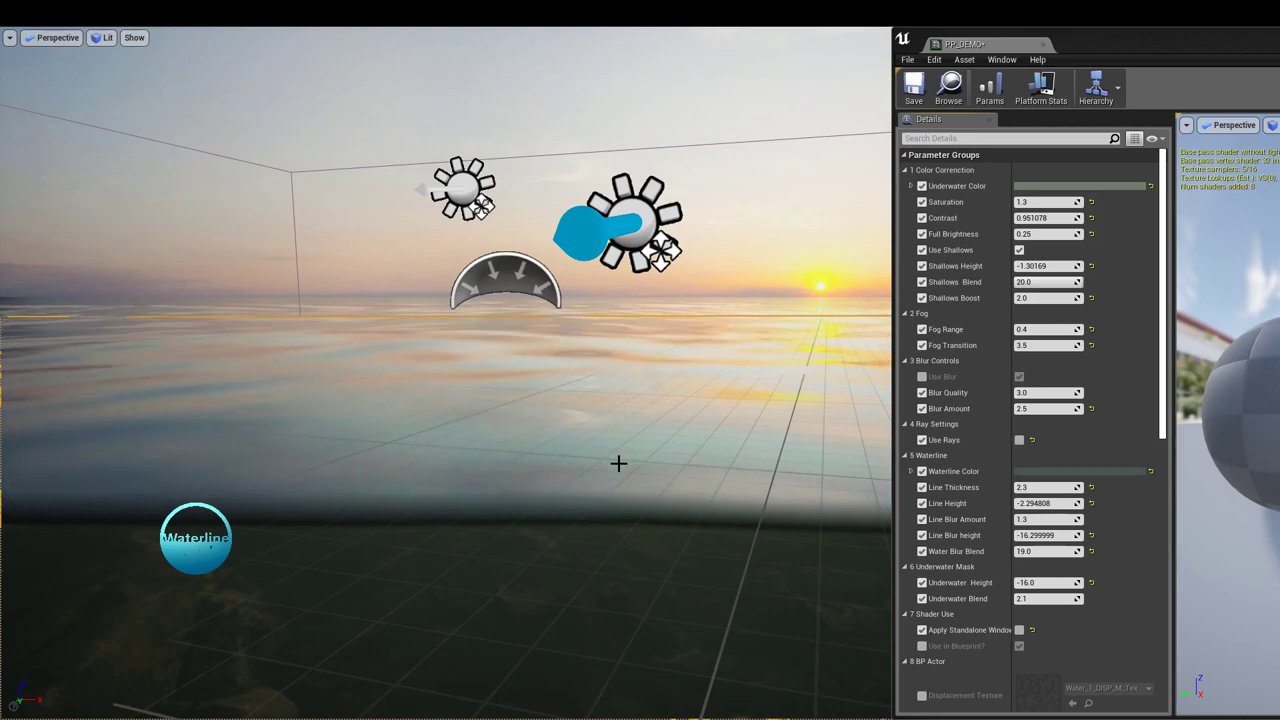
pyautogui.moveTo(686, 442); pyautogui.dragTo(686, 442, button='right')
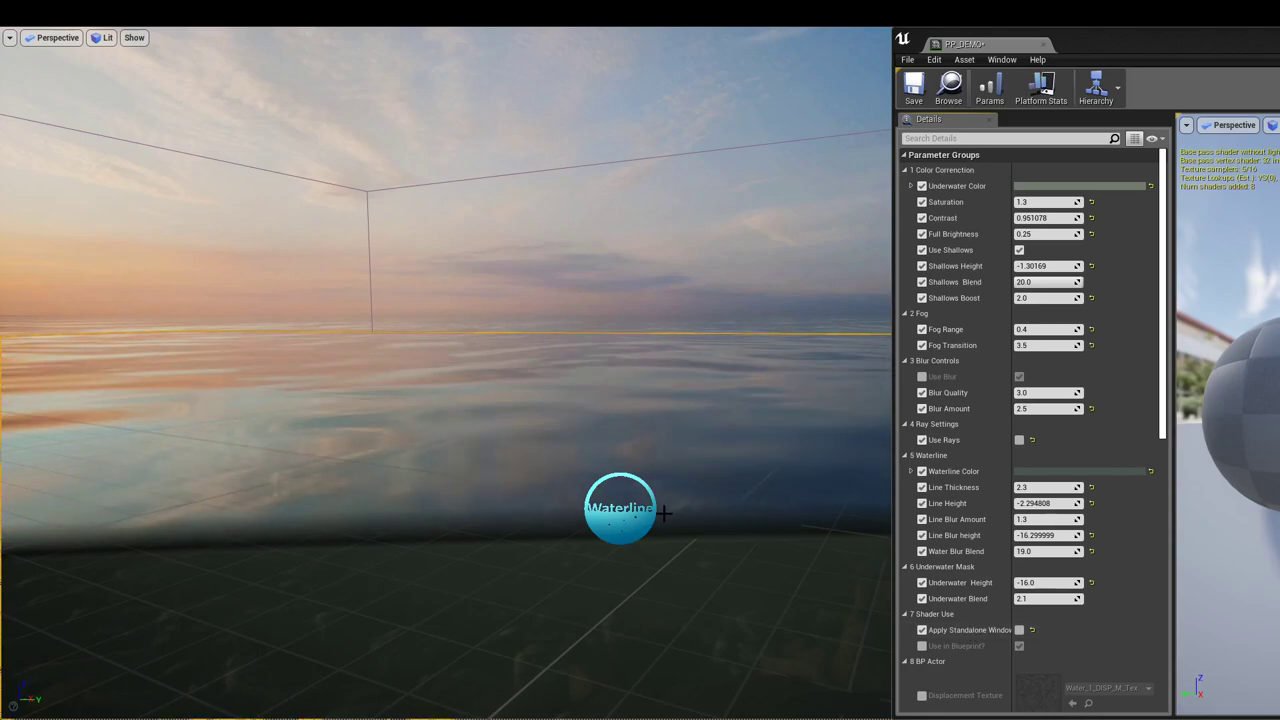
pyautogui.moveTo(666, 513); pyautogui.dragTo(666, 513, button='right')
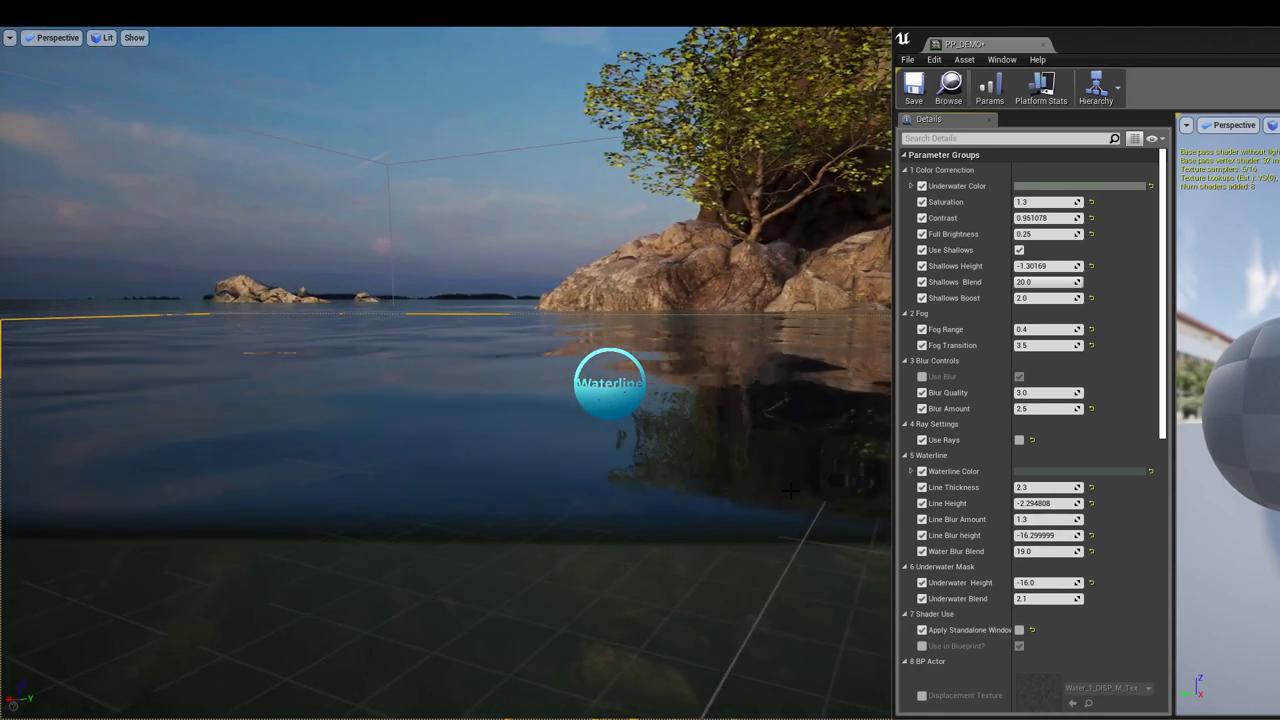
# Save the PP_DEMO material instance, and duplicate the selected directional light about 25 units along X
pyautogui.click(916, 90)
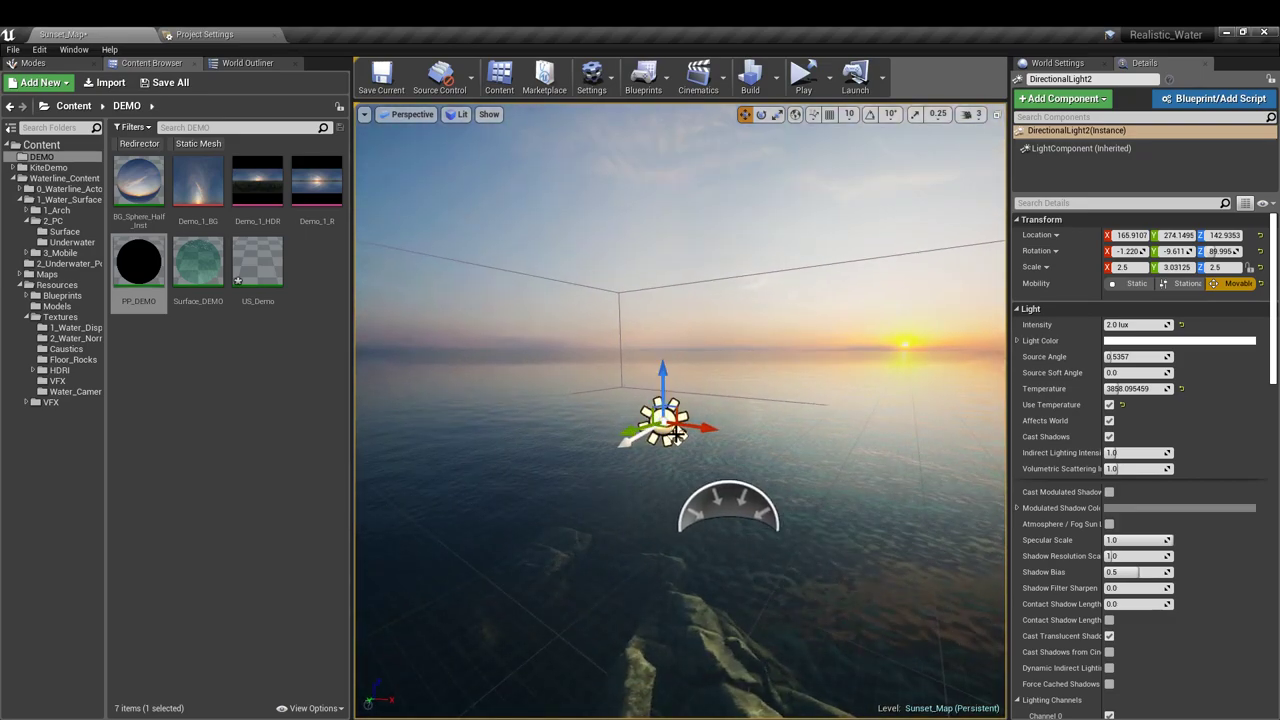
pyautogui.keyDown('alt'); pyautogui.moveTo(678, 433); pyautogui.dragTo(693, 427); pyautogui.keyUp('alt')
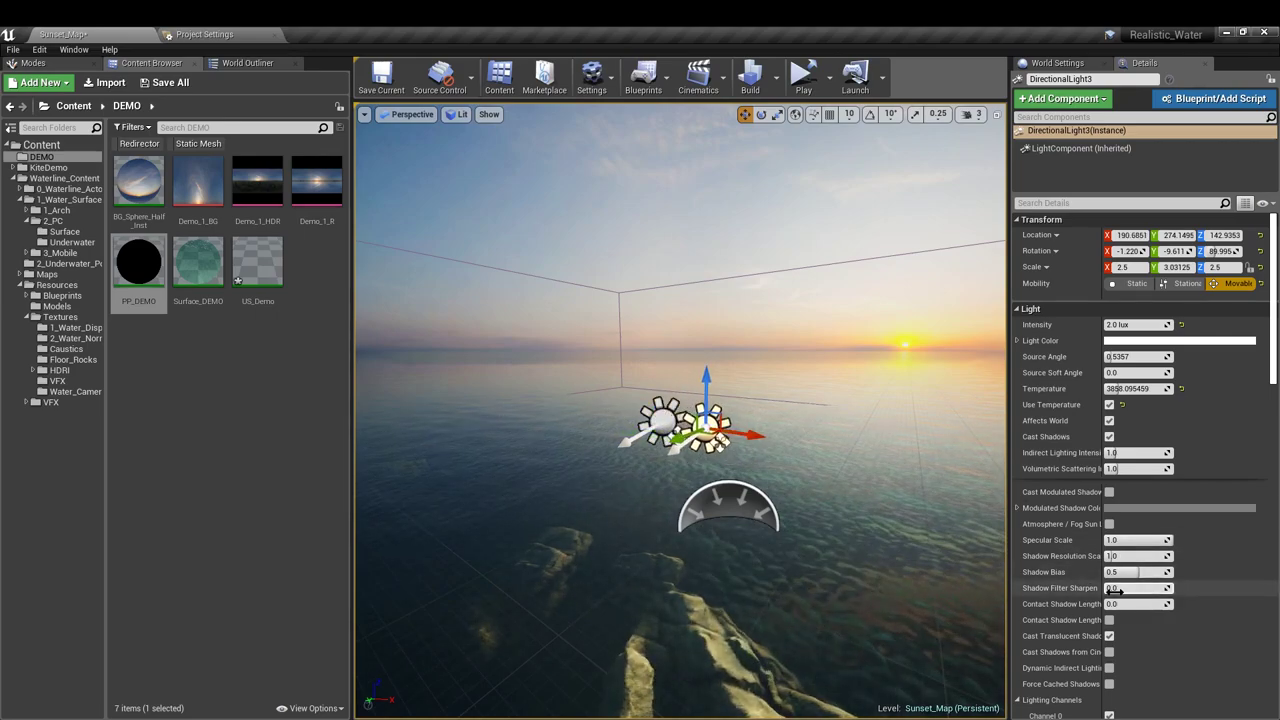
pyautogui.scroll(-5, 1111, 579)
pyautogui.scroll(-6, 1111, 580)
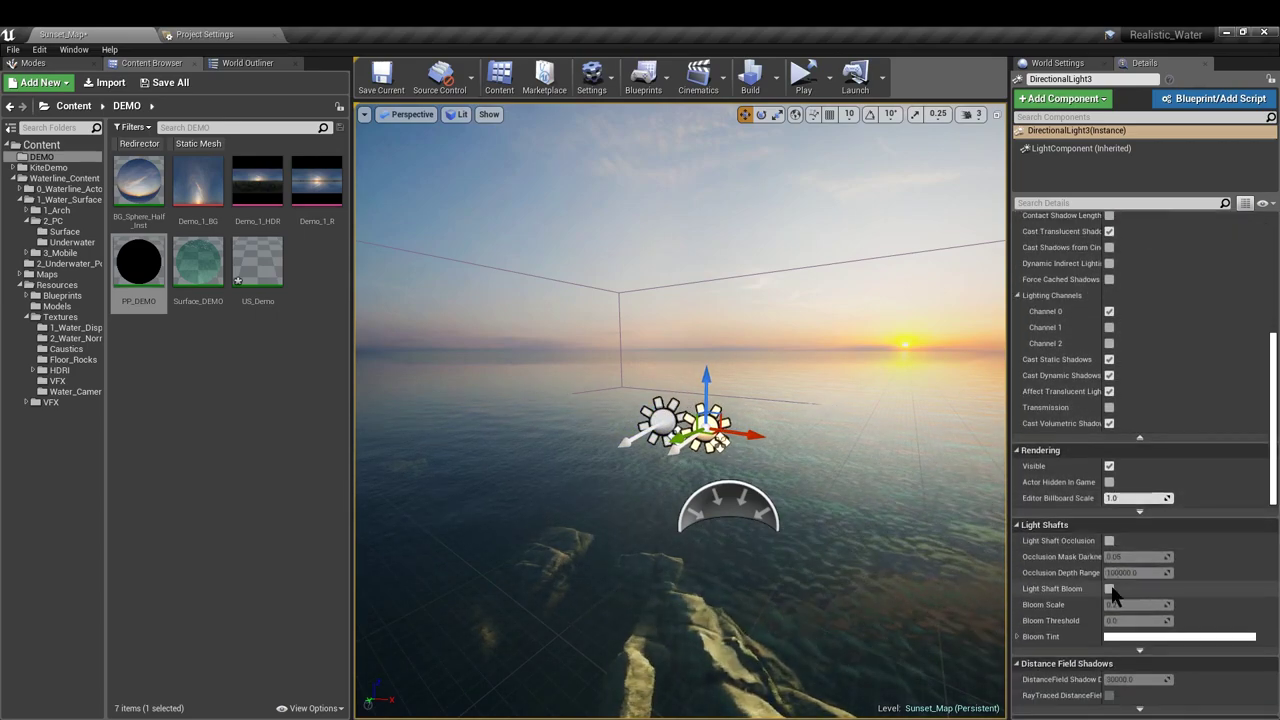
pyautogui.scroll(-5, 1111, 582)
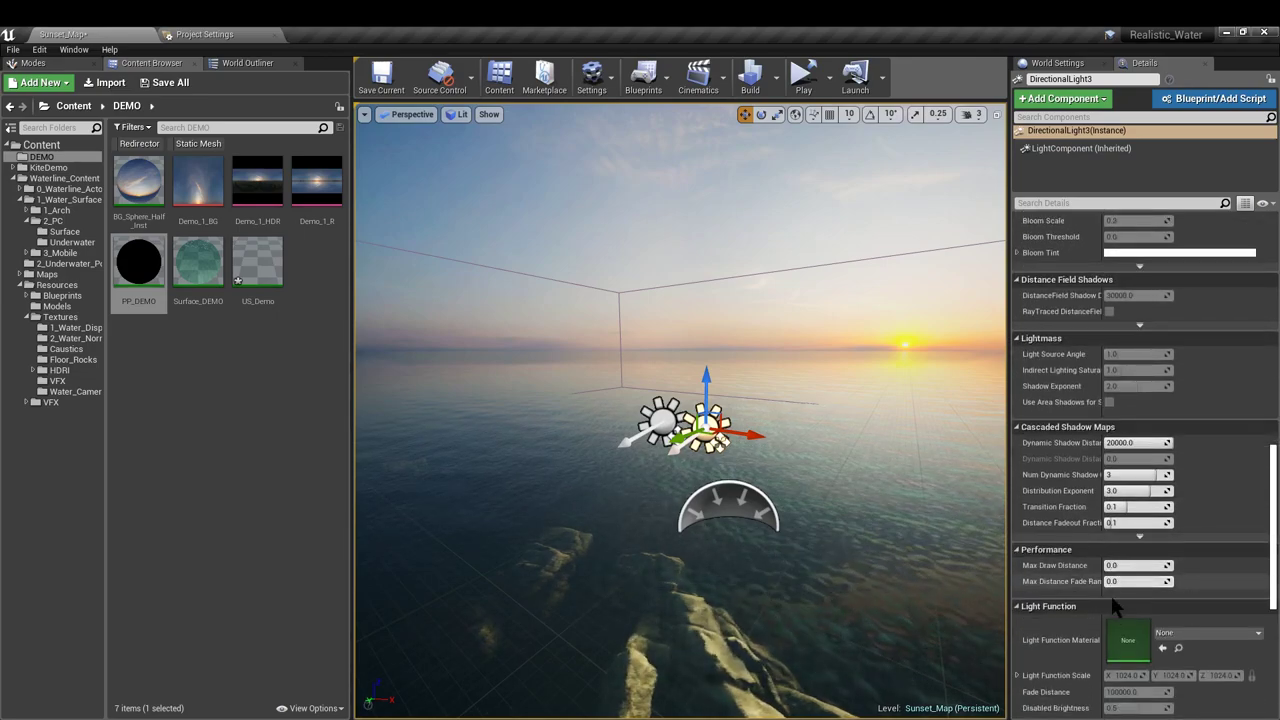
# In Waterline_Content/Resources/VFX/3_Caustics_Light, create a material instance of the second caustics light function named DEMO_C_Light
pyautogui.click(48, 147)
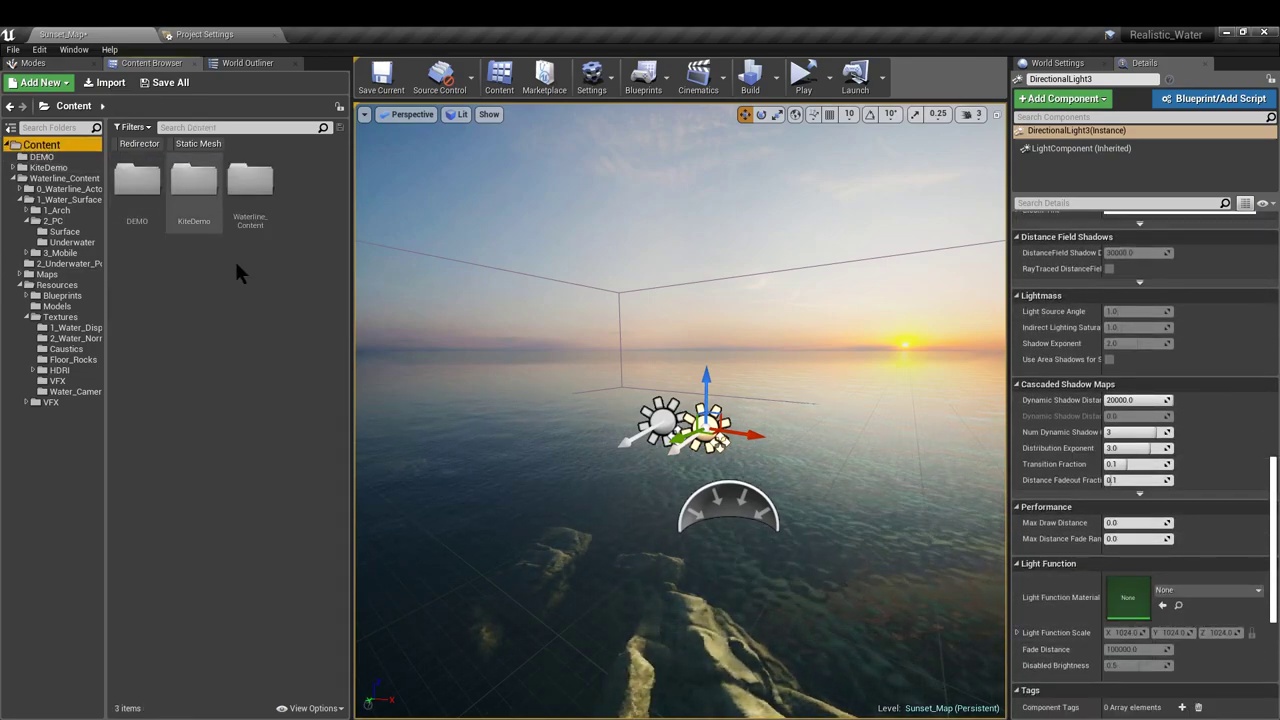
pyautogui.doubleClick(256, 182)
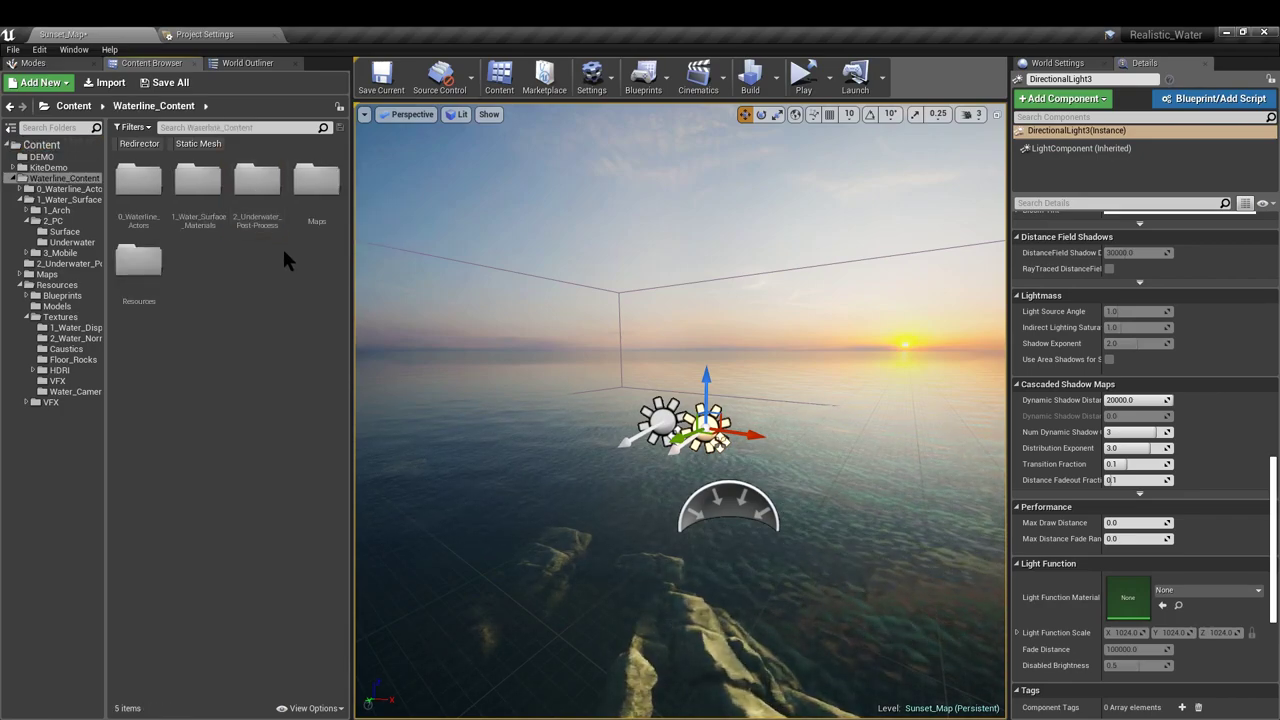
pyautogui.doubleClick(138, 263)
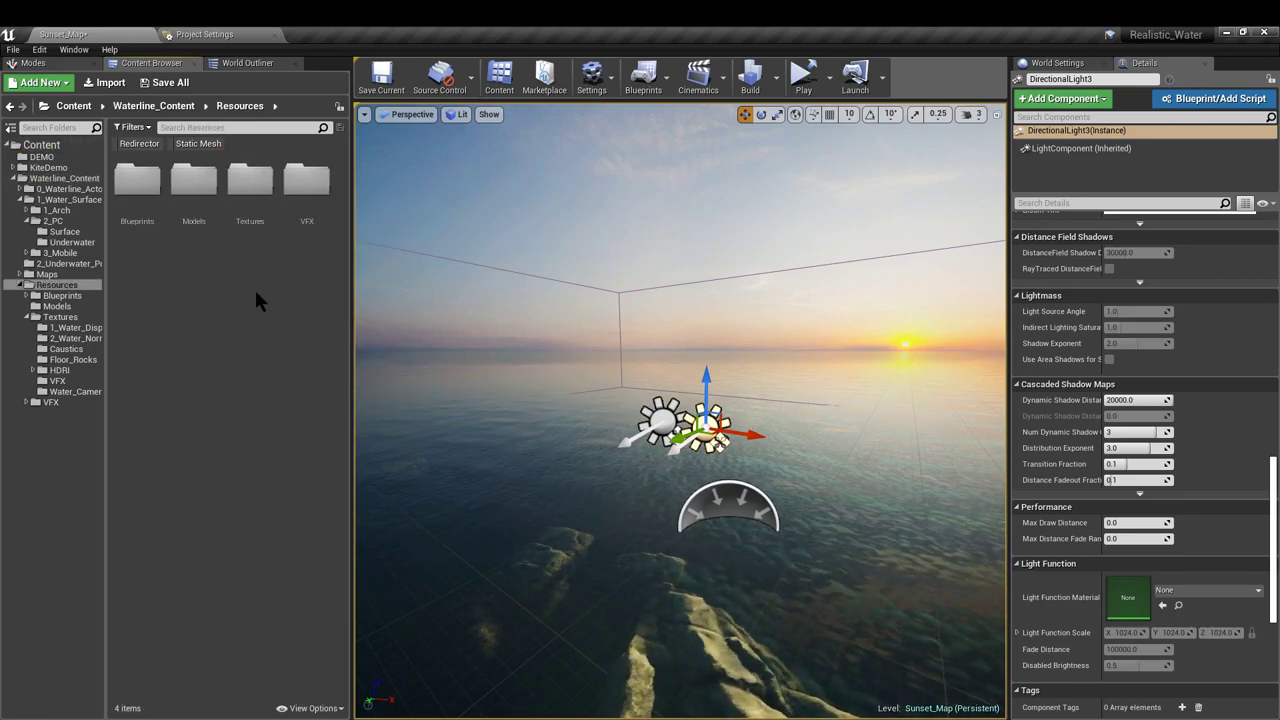
pyautogui.doubleClick(308, 182)
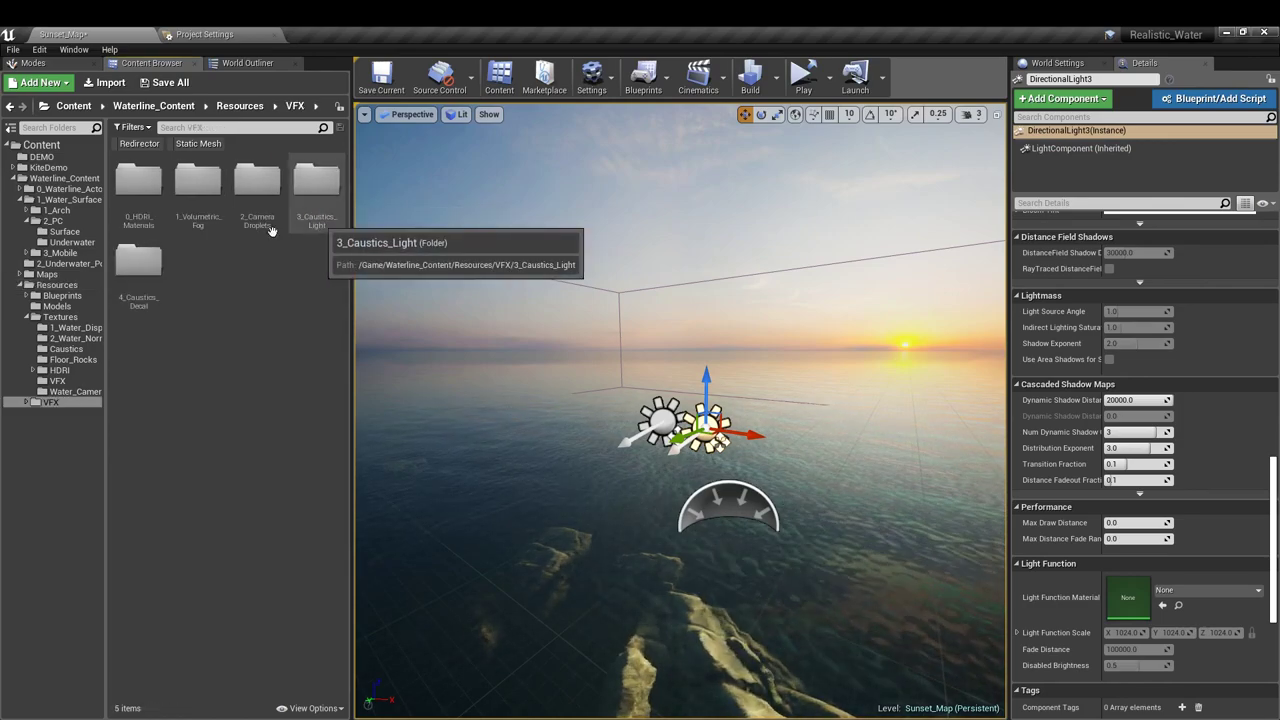
pyautogui.doubleClick(318, 195)
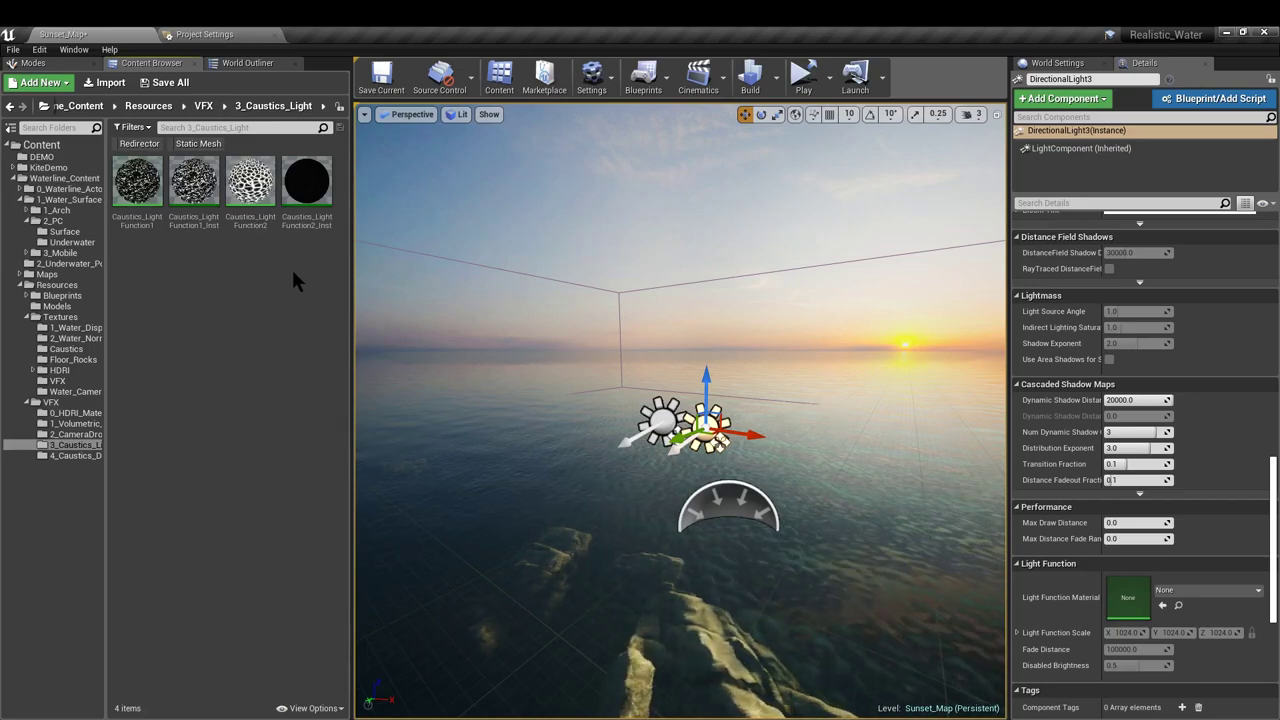
pyautogui.rightClick(258, 207)
pyautogui.click(337, 215)
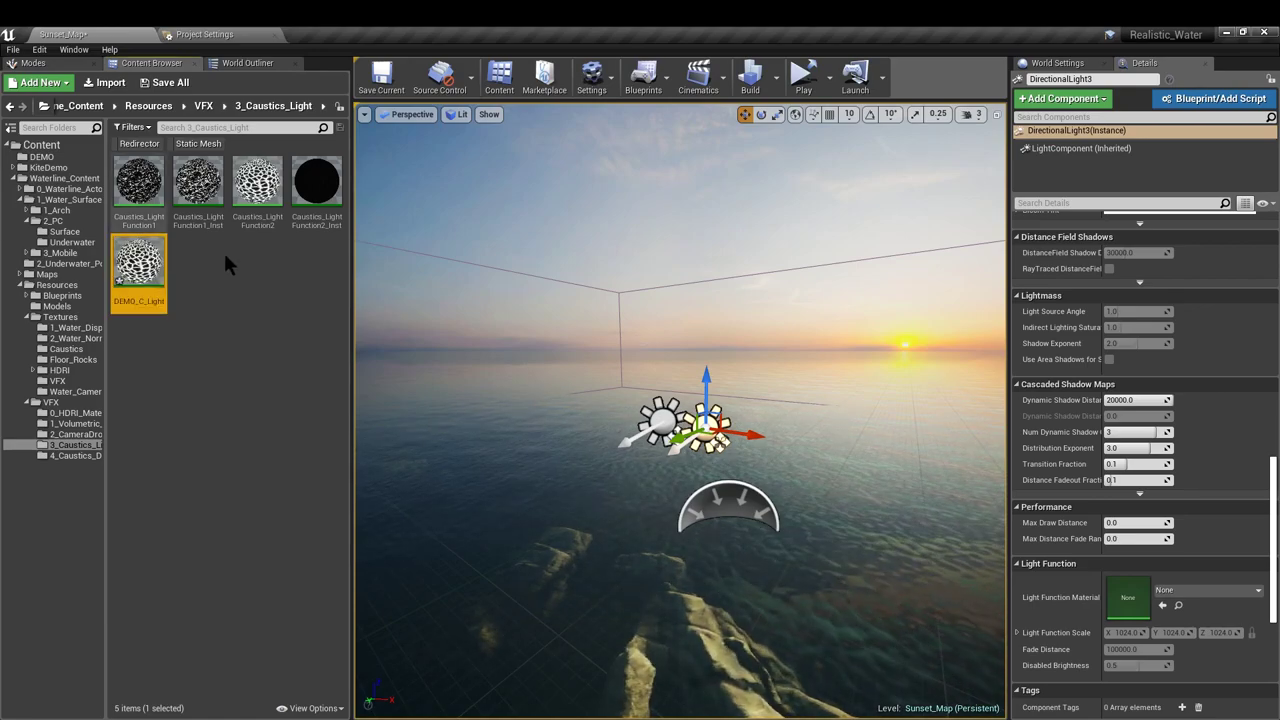
# Move the DEMO_C_Light material instance into the DEMO folder and show that folder's contents
pyautogui.moveTo(139, 268); pyautogui.dragTo(65, 158)
pyautogui.click(106, 191)
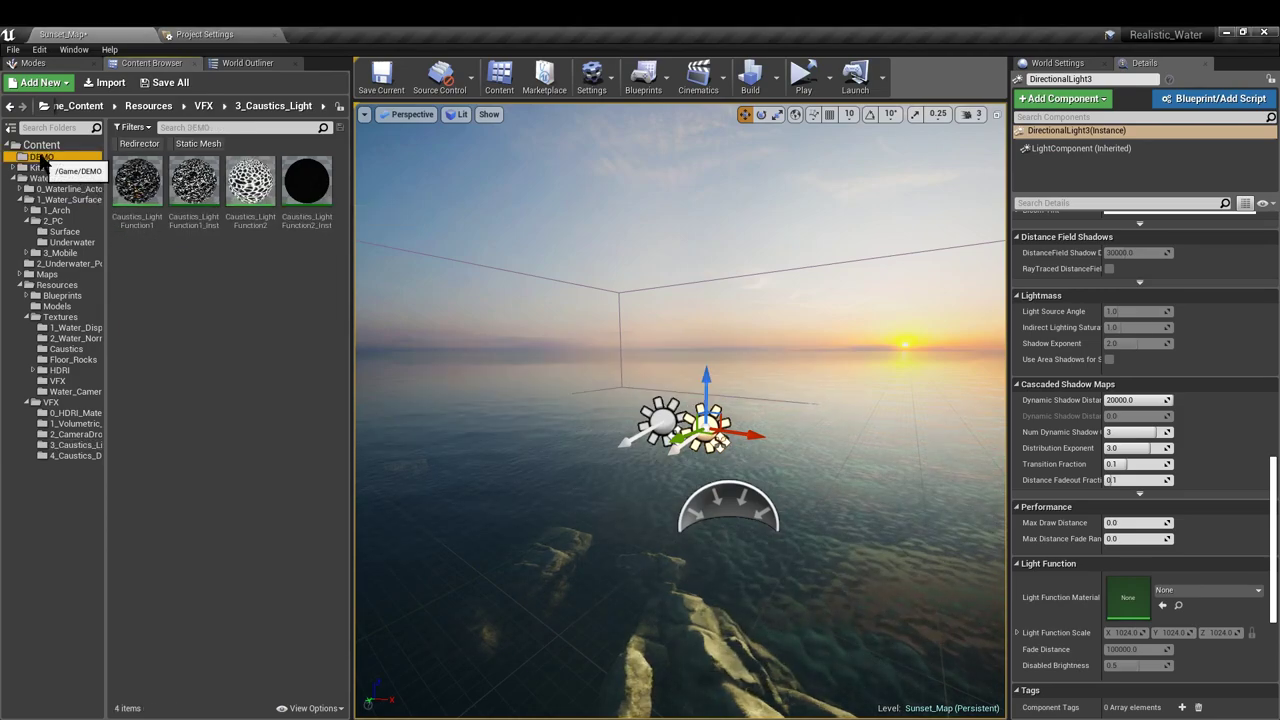
pyautogui.click(40, 157)
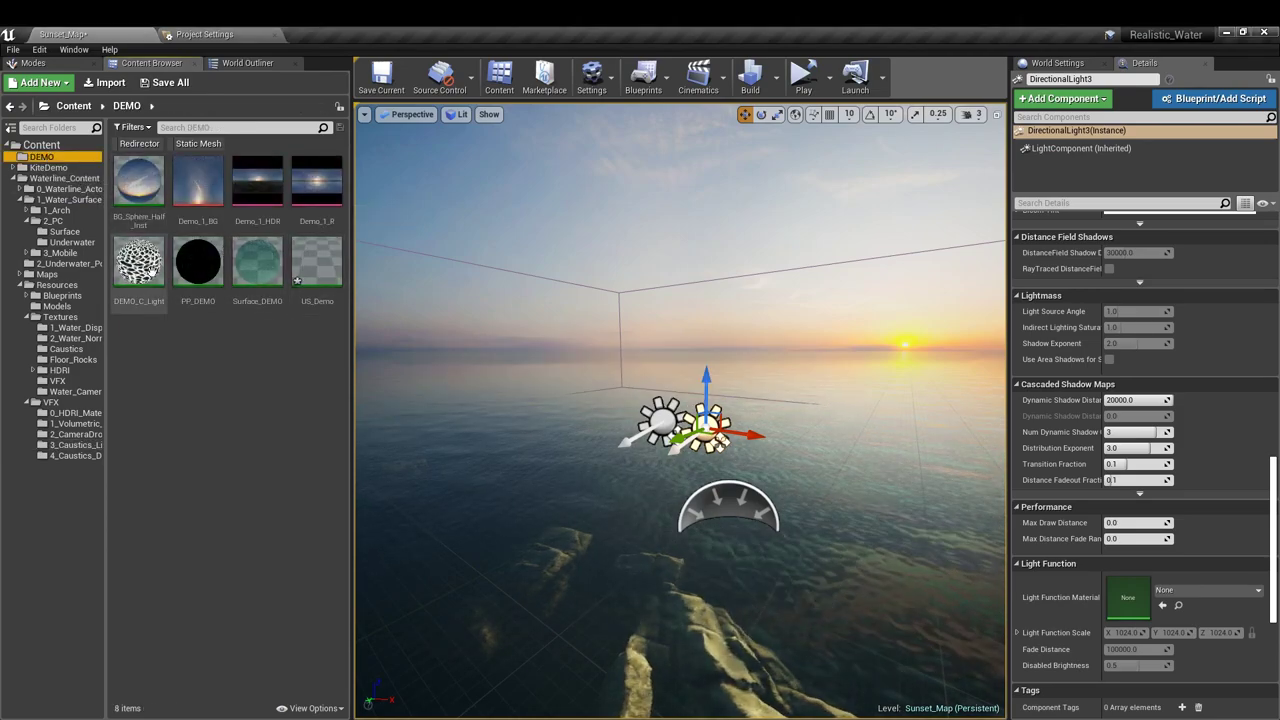
# Assign DEMO_C_Light as the light function material of DirectionalLight3, and check the caustics on the rocky shore
pyautogui.moveTo(139, 262); pyautogui.dragTo(835, 541)
pyautogui.moveTo(1106, 598); pyautogui.dragTo(1106, 598)
pyautogui.moveTo(788, 377); pyautogui.dragTo(600, 450, button='right')
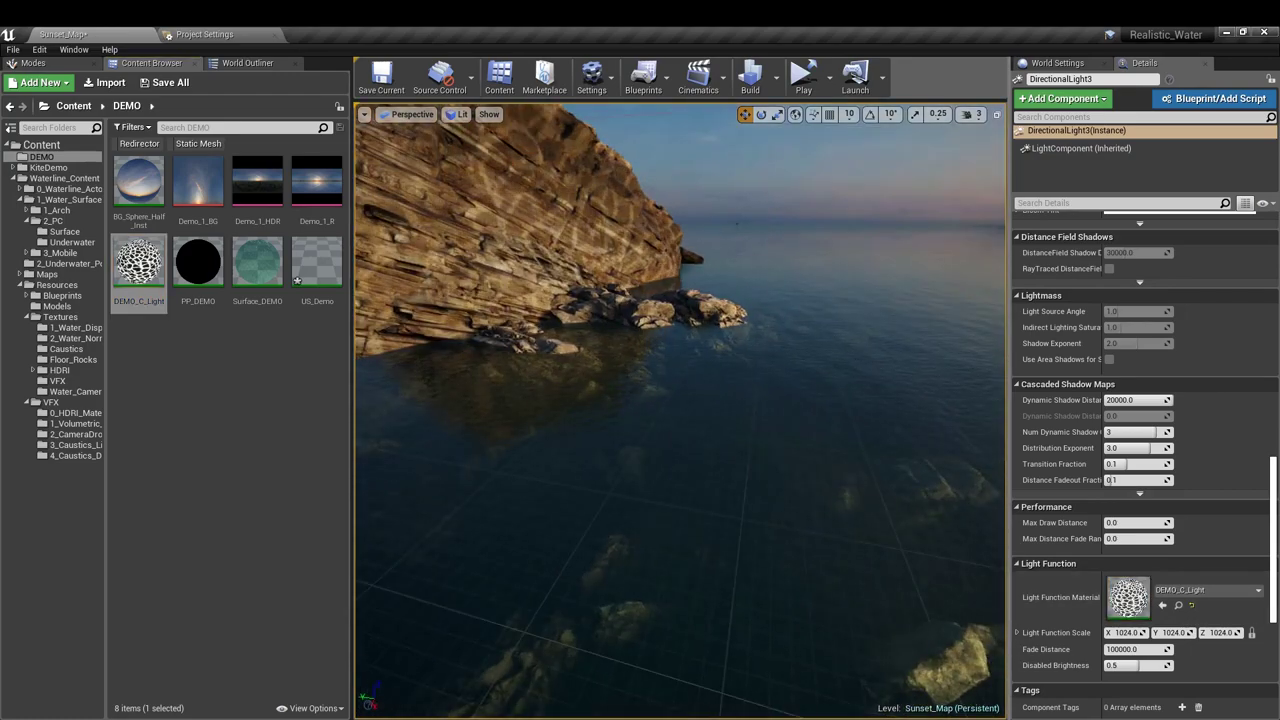
pyautogui.moveTo(788, 377); pyautogui.dragTo(690, 330, button='right')
pyautogui.moveTo(788, 377); pyautogui.dragTo(700, 385, button='right')
# Open the DEMO_C_Light instance beside a full-screen viewport, and set its Caustics Tile to 8
pyautogui.doubleClick(142, 285)
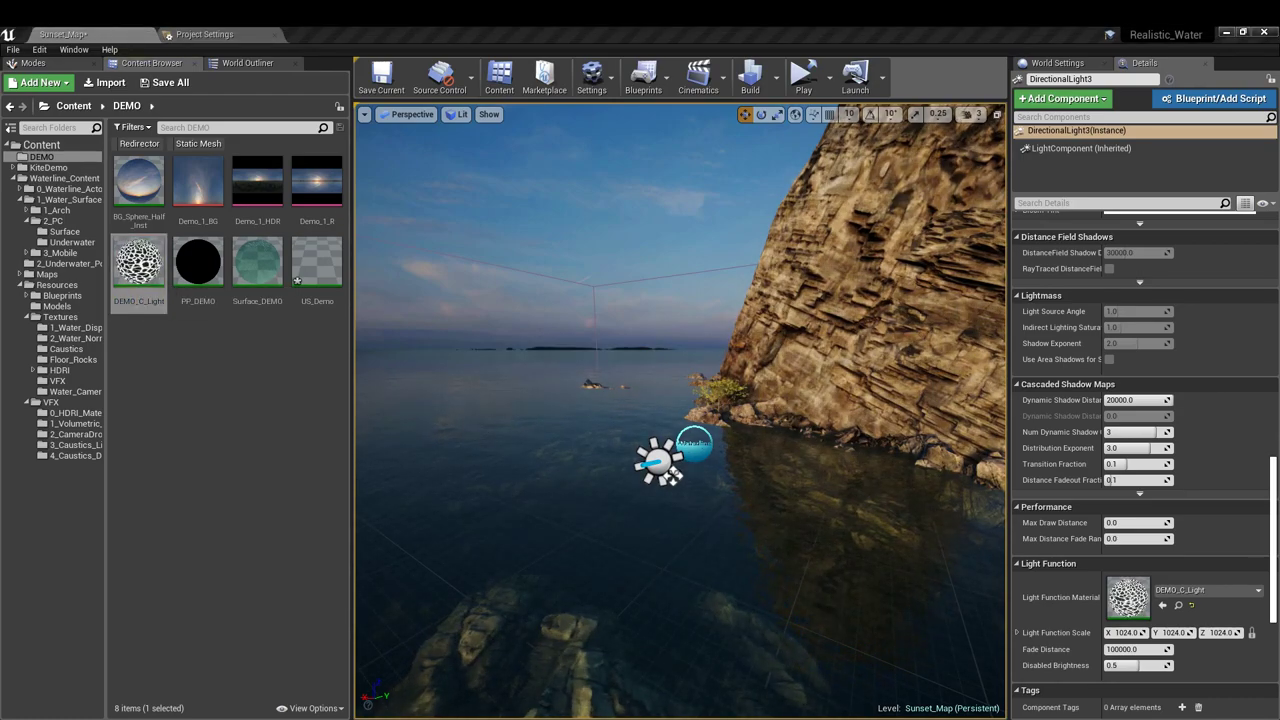
pyautogui.moveTo(1110, 168); pyautogui.dragTo(1145, 29)
pyautogui.press('F11')
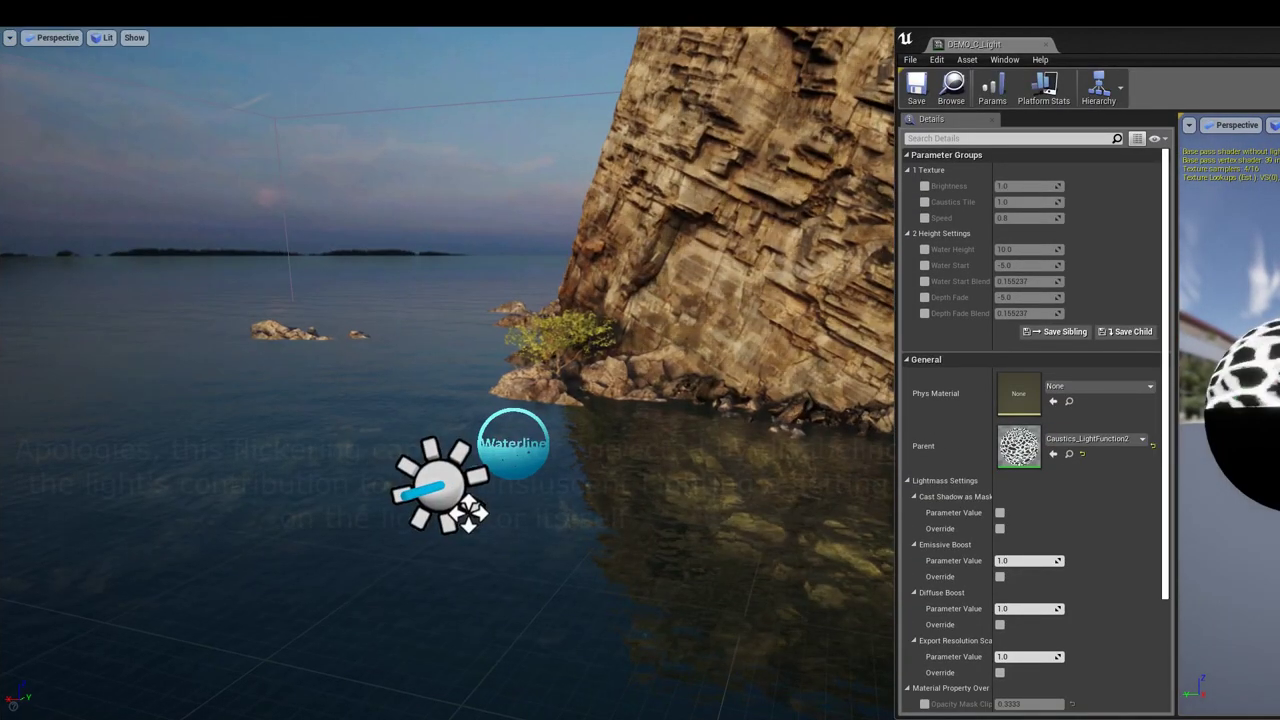
pyautogui.moveTo(782, 268); pyautogui.dragTo(688, 271, button='right')
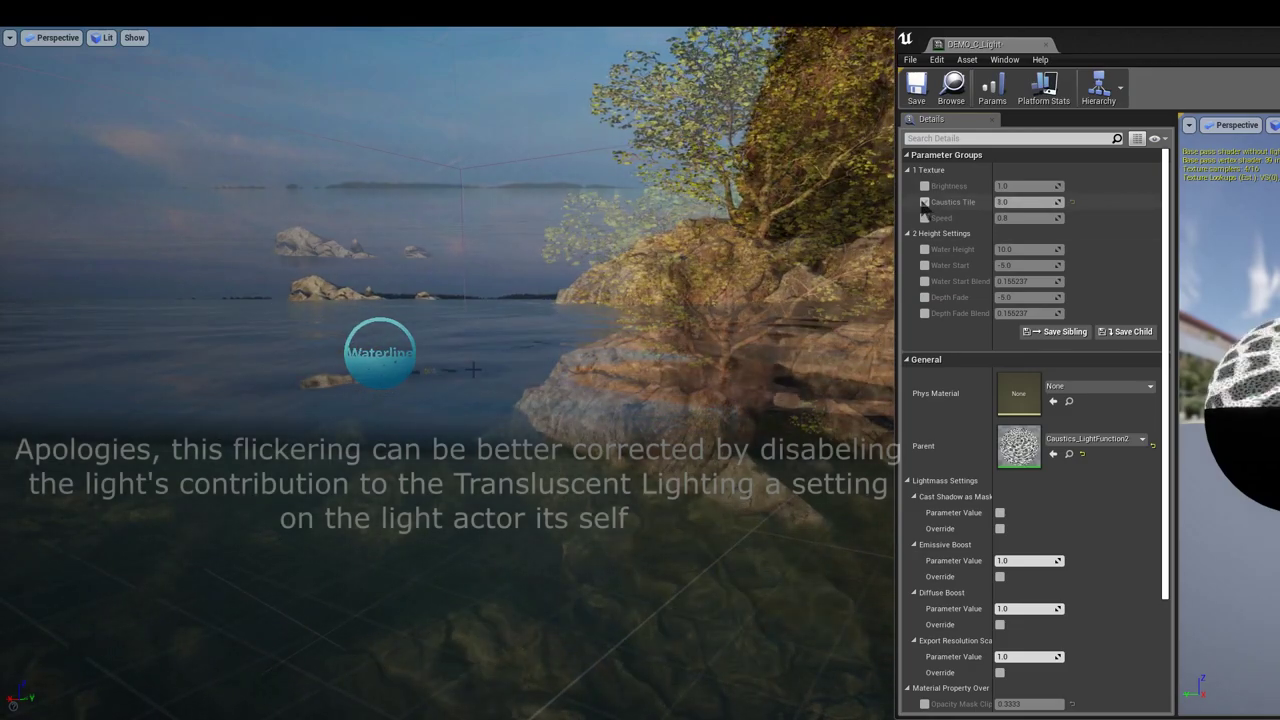
pyautogui.moveTo(867, 228); pyautogui.dragTo(955, 172, button='right')
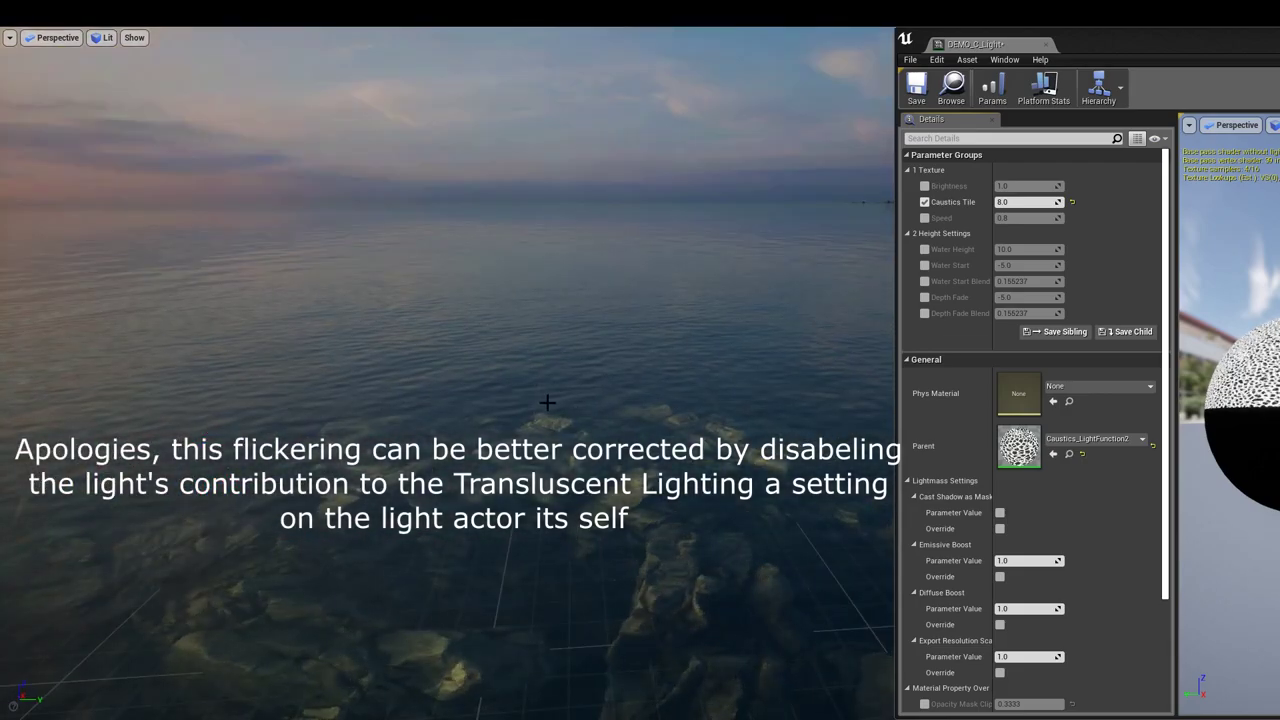
# Enable DEMO_C_Light's Water Height and Water Start, setting them to 100 and 1.8
pyautogui.moveTo(547, 402); pyautogui.dragTo(480, 385, button='right')
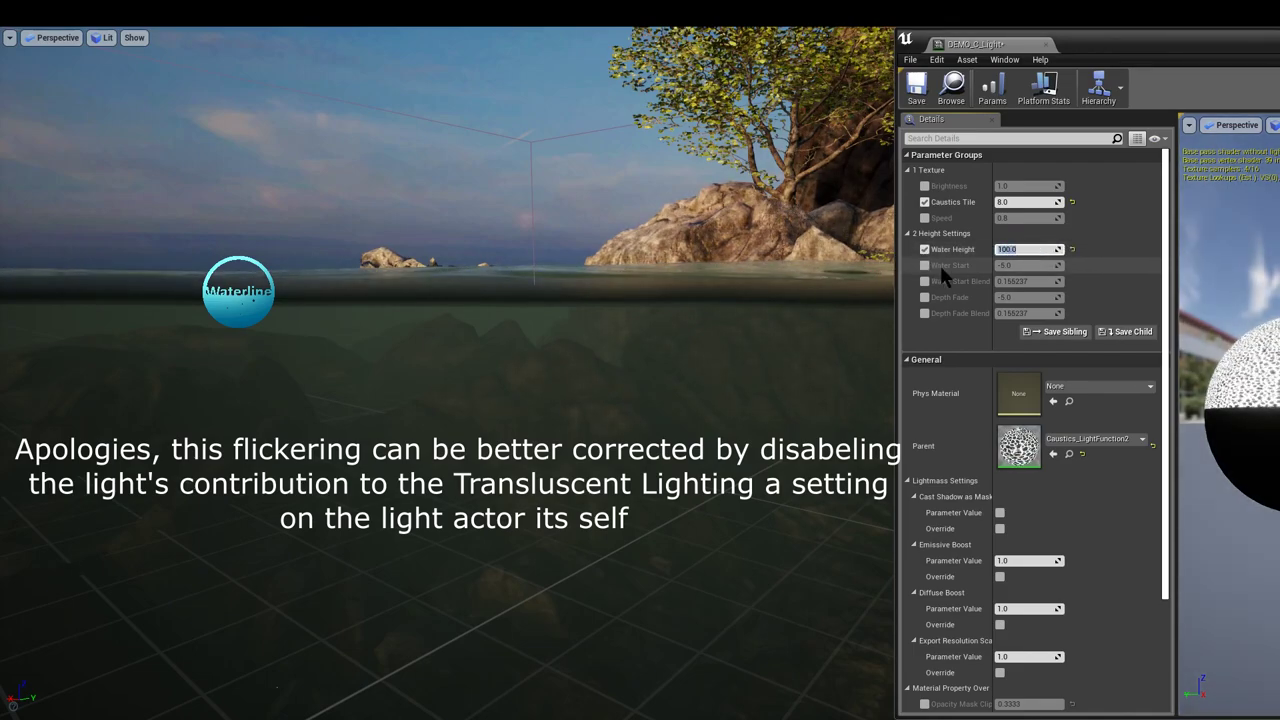
pyautogui.press('Return')
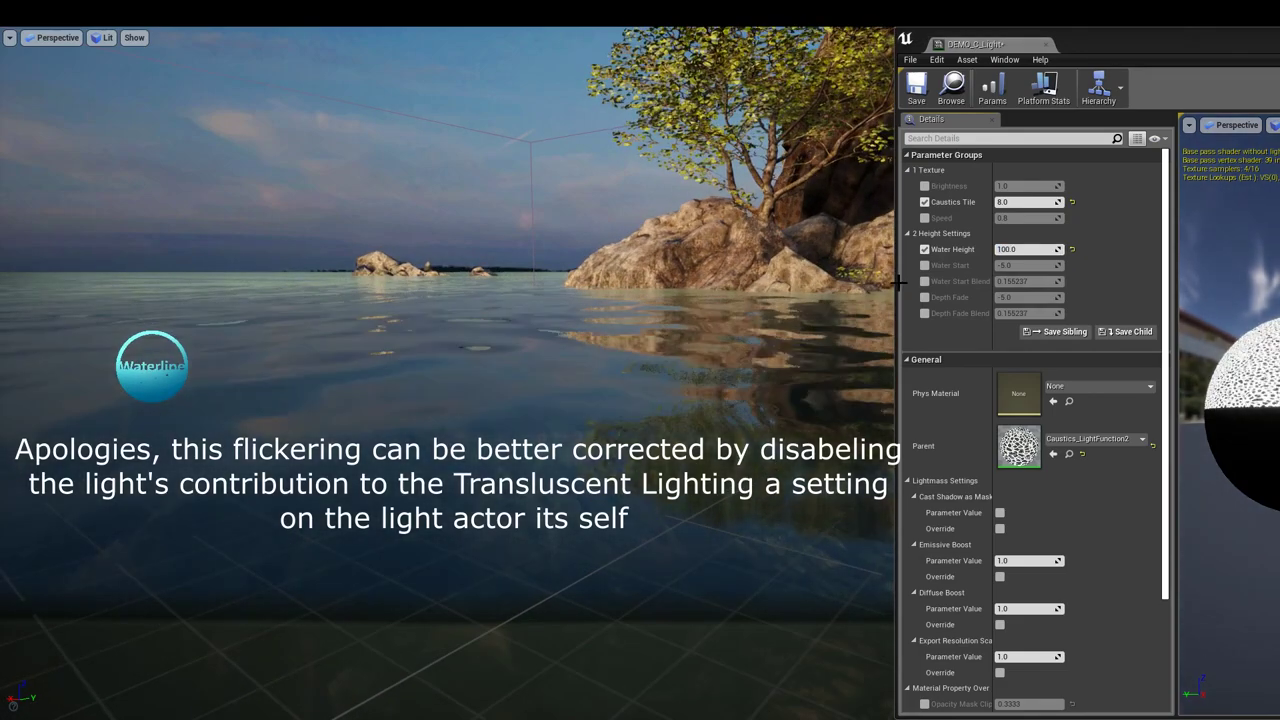
pyautogui.click(925, 266)
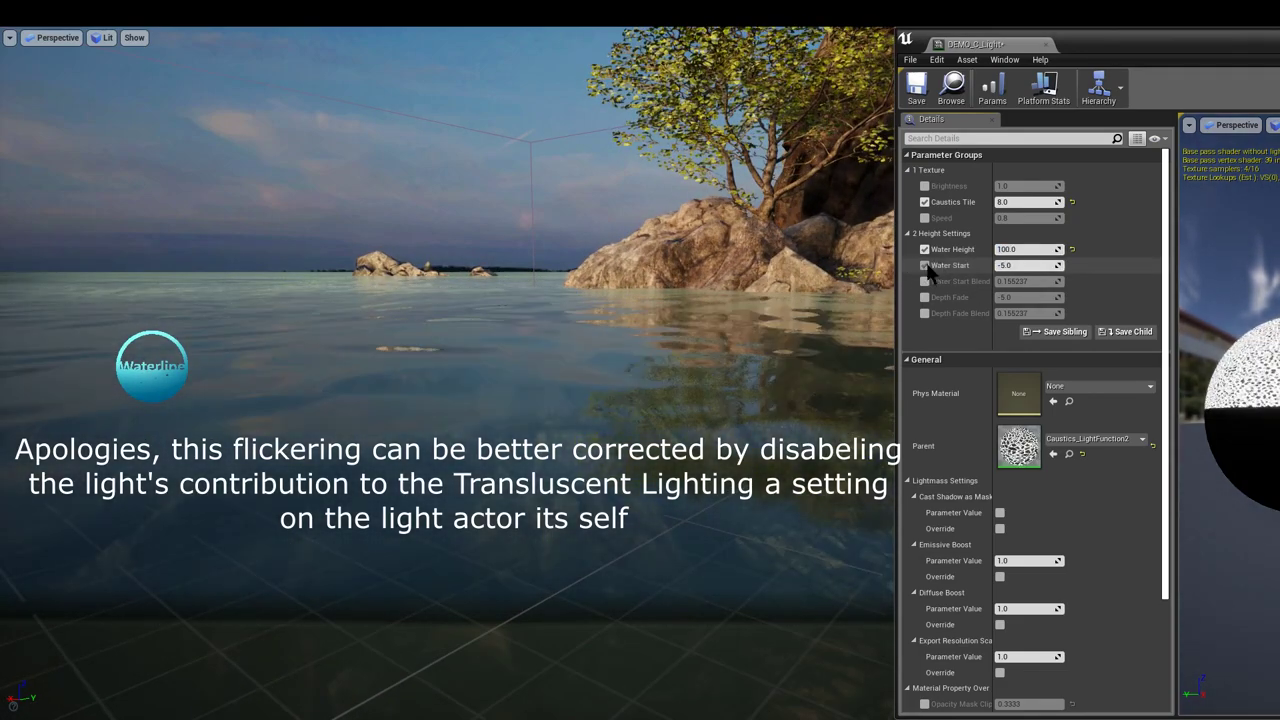
pyautogui.click(1016, 265)
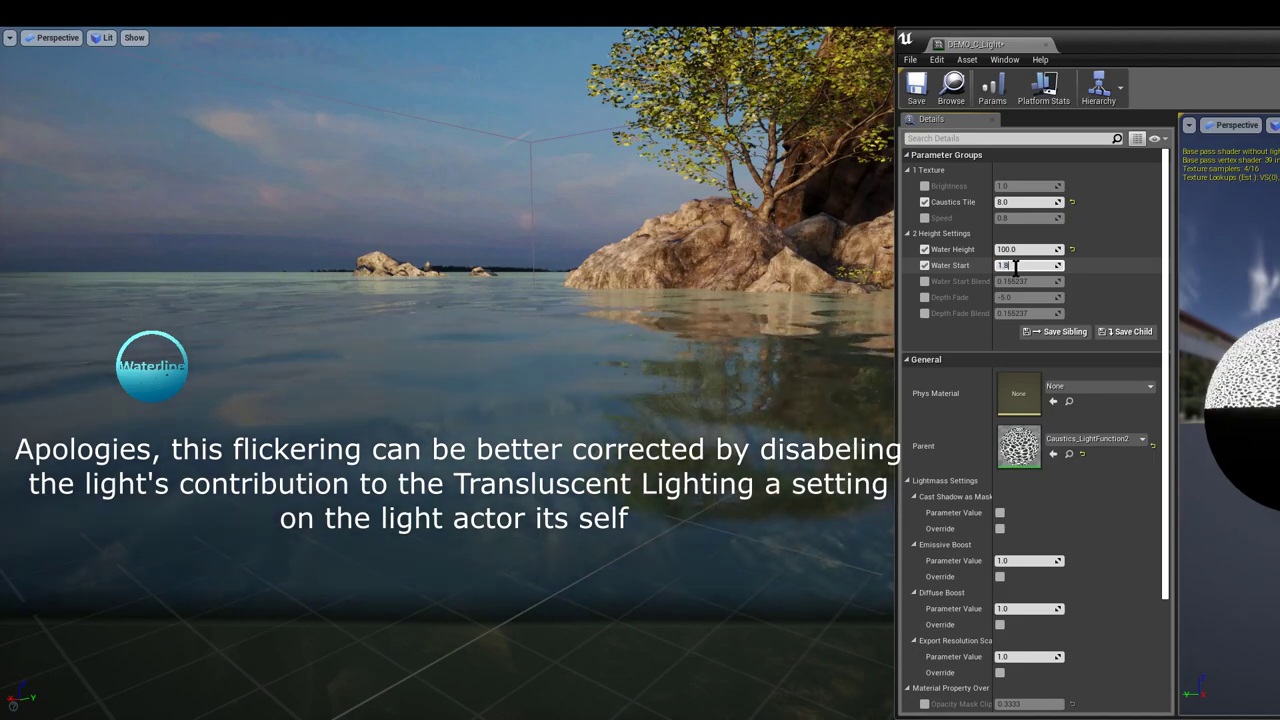
pyautogui.write('1.8')
pyautogui.press('Return')
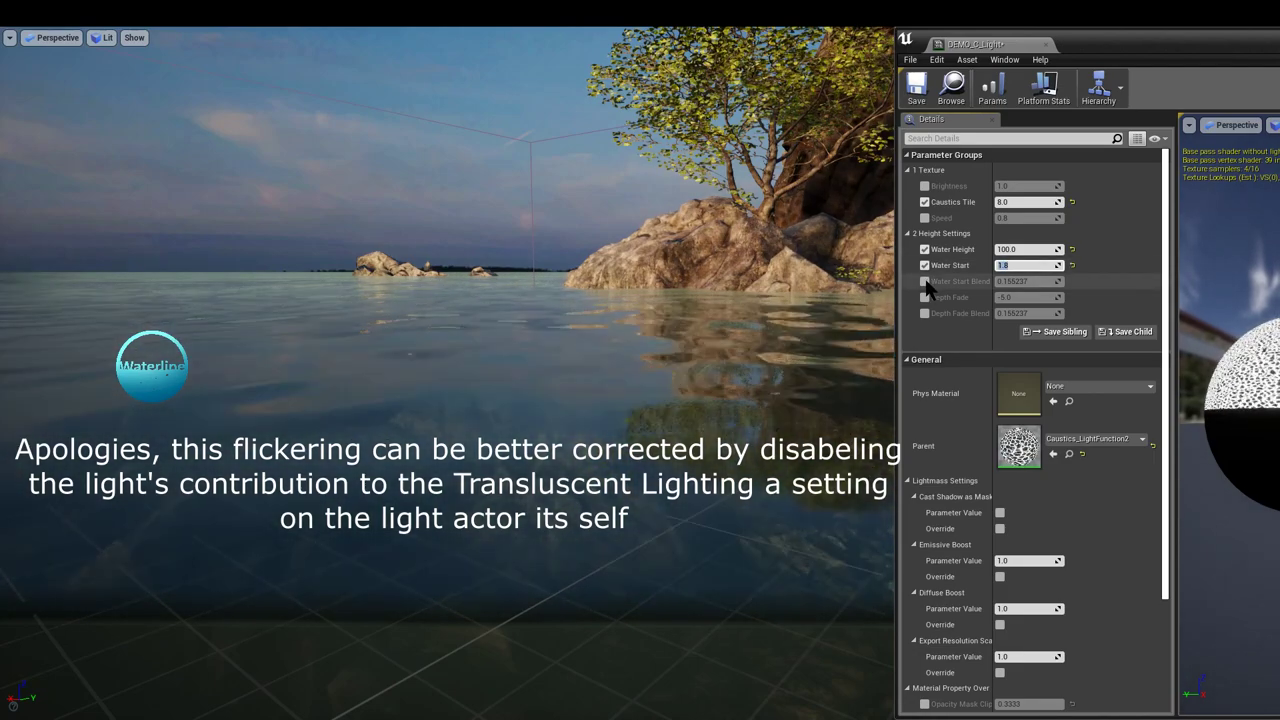
# Set the Water Start Blend to -50 and the Depth Fade to 80, and enable Depth Fade Blend
pyautogui.click(925, 281)
pyautogui.click(1016, 281)
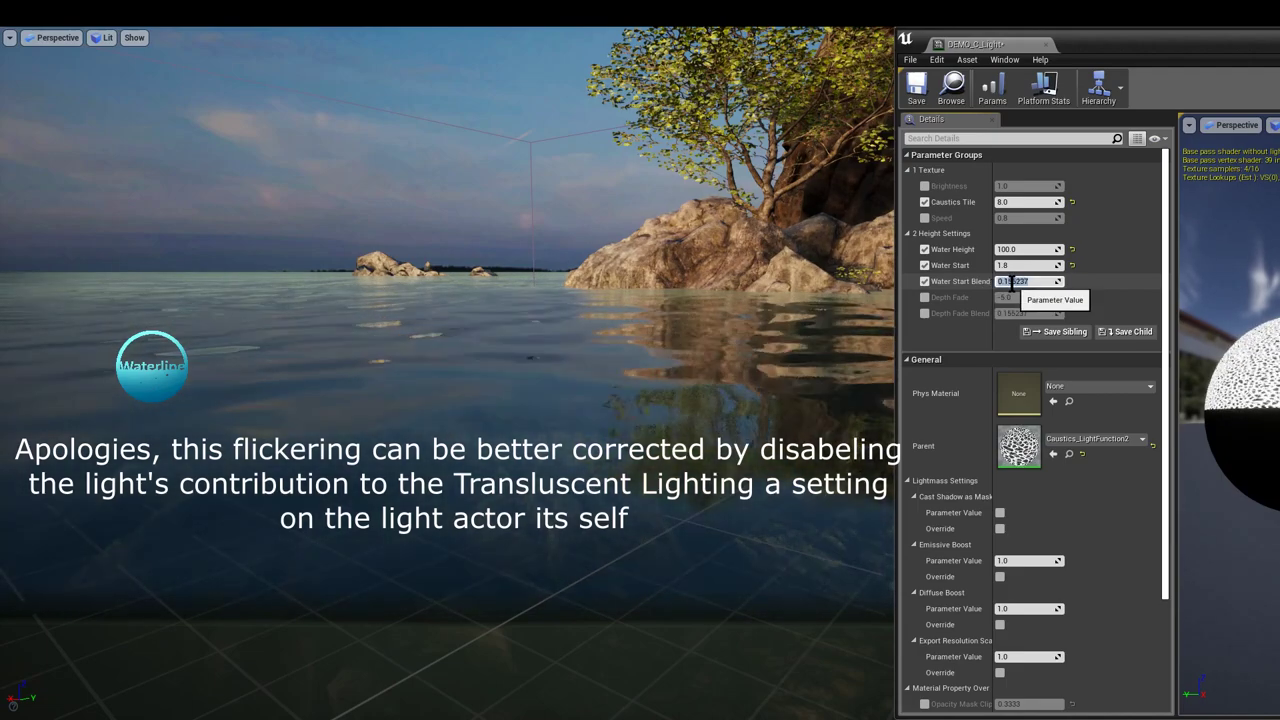
pyautogui.write('-50')
pyautogui.press('Return')
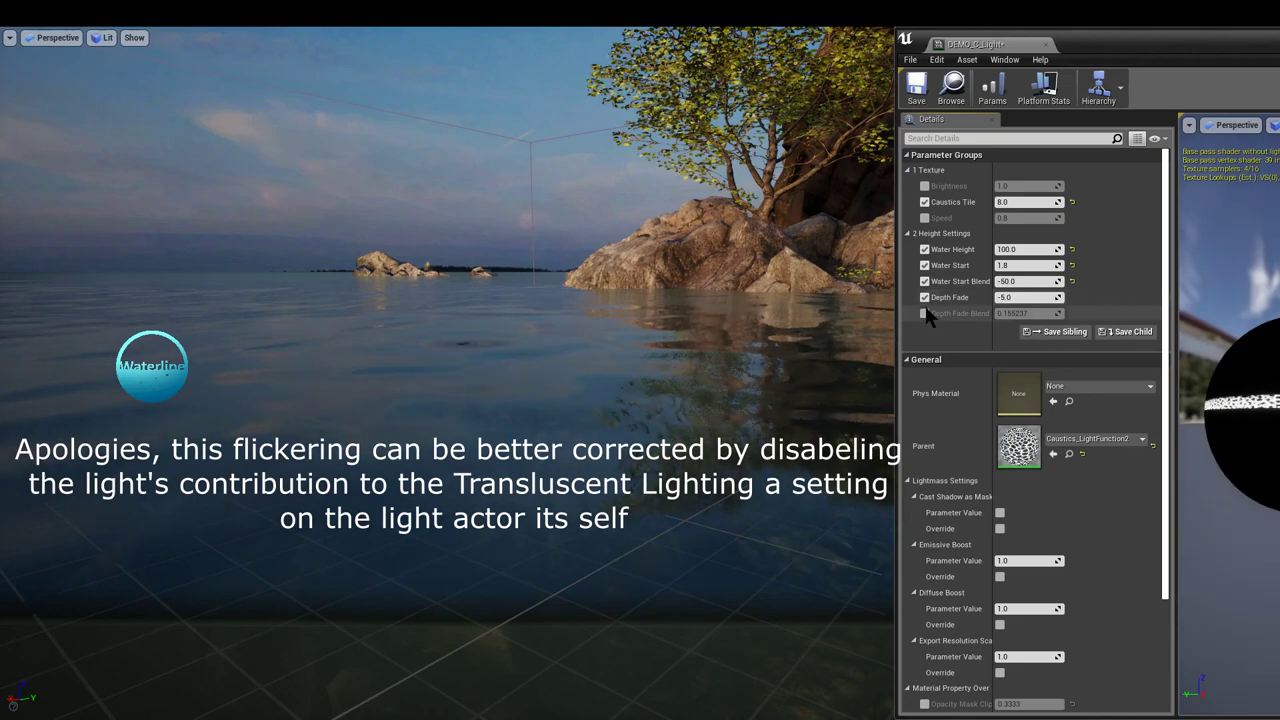
pyautogui.click(1024, 298)
pyautogui.write('80')
pyautogui.press('Return')
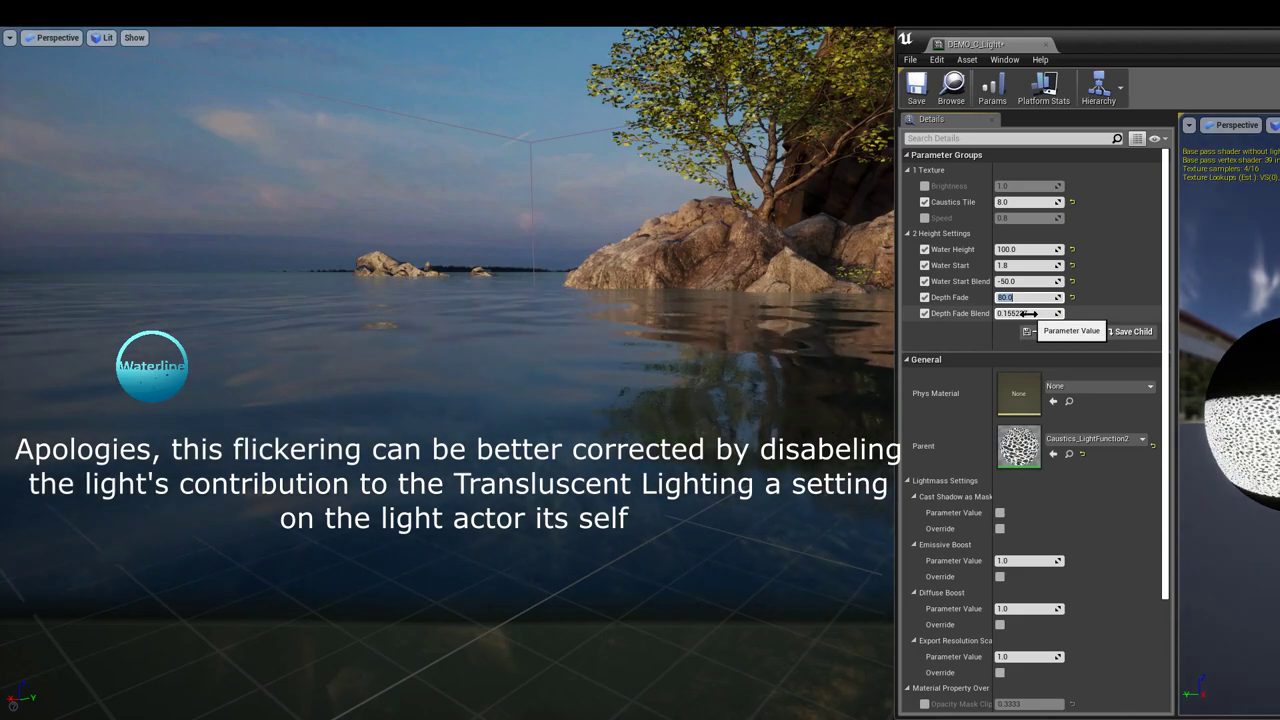
# Enable the caustics Brightness, set it to 0.01, and check the effect around the waterline
pyautogui.moveTo(640, 340); pyautogui.dragTo(862, 350, button='right')
pyautogui.press('e')
pyautogui.press('q')
pyautogui.press('e')
pyautogui.press('q')
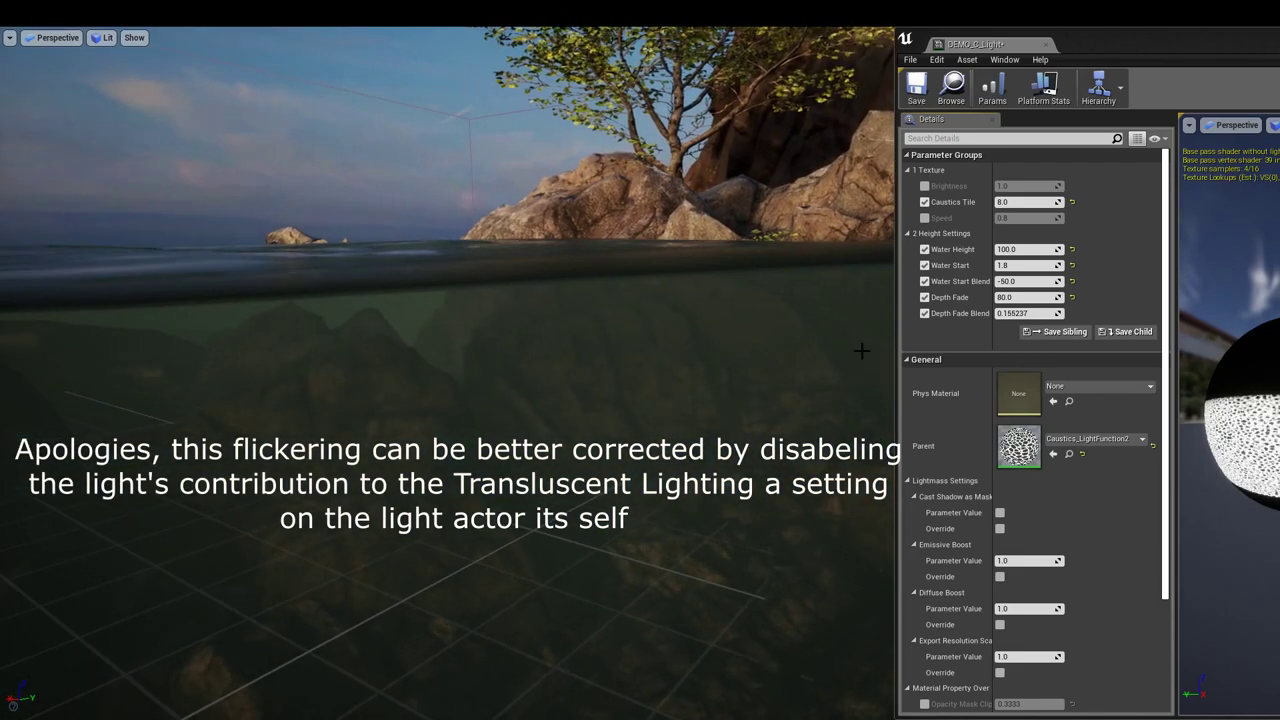
pyautogui.click(923, 187)
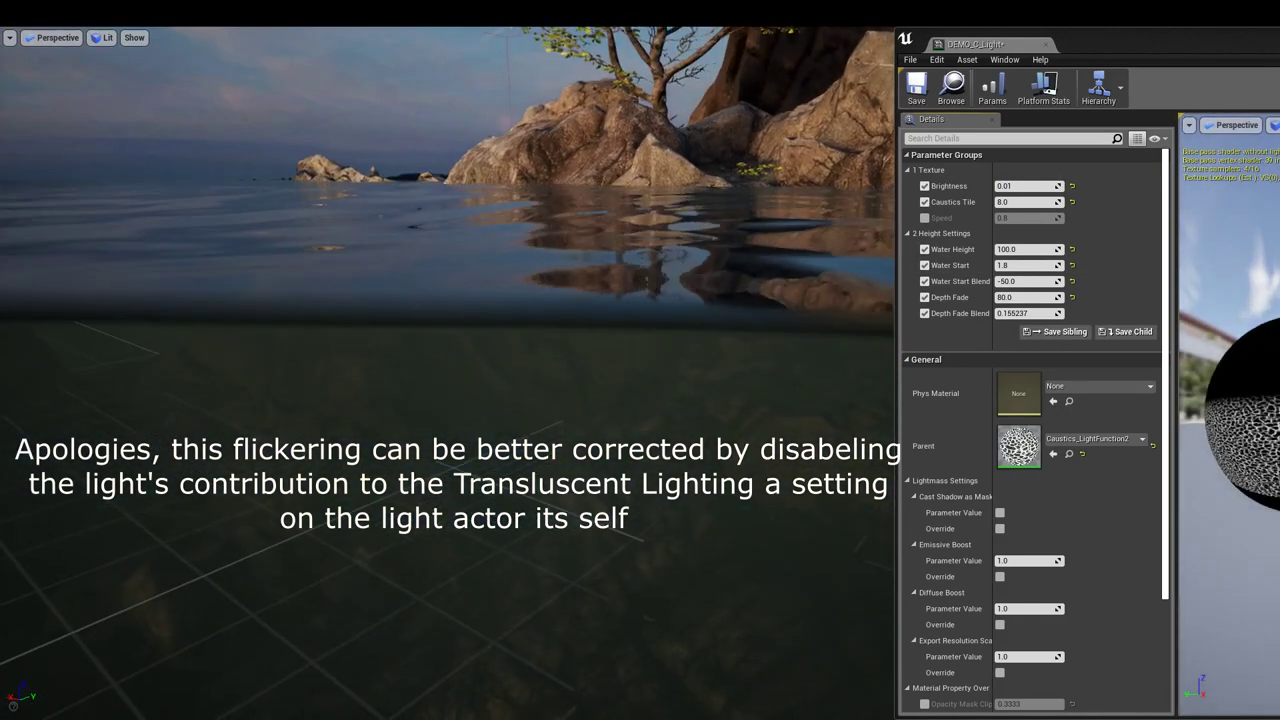
pyautogui.moveTo(644, 374); pyautogui.dragTo(830, 374, button='right')
pyautogui.press('g')
# Restore the full editor layout and move the DEMO_C_Light window out of the way of the light's properties
pyautogui.moveTo(1141, 50); pyautogui.dragTo(1140, 230)
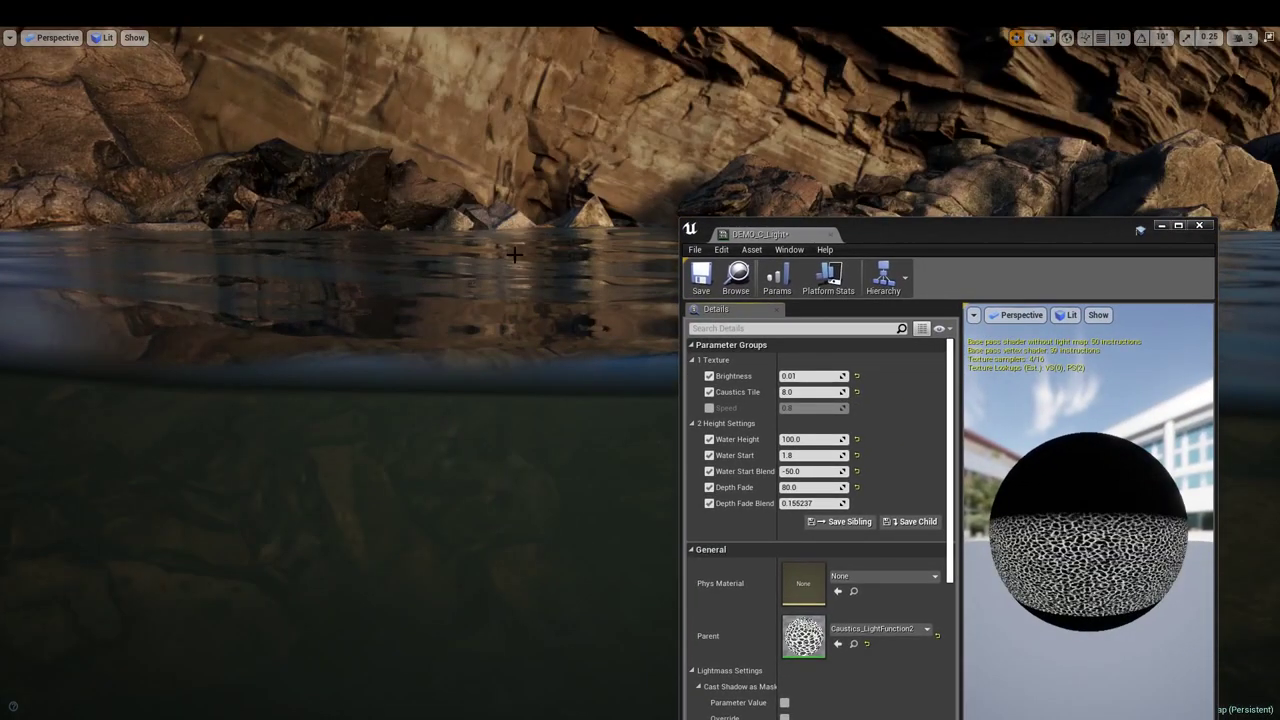
pyautogui.press('F11')
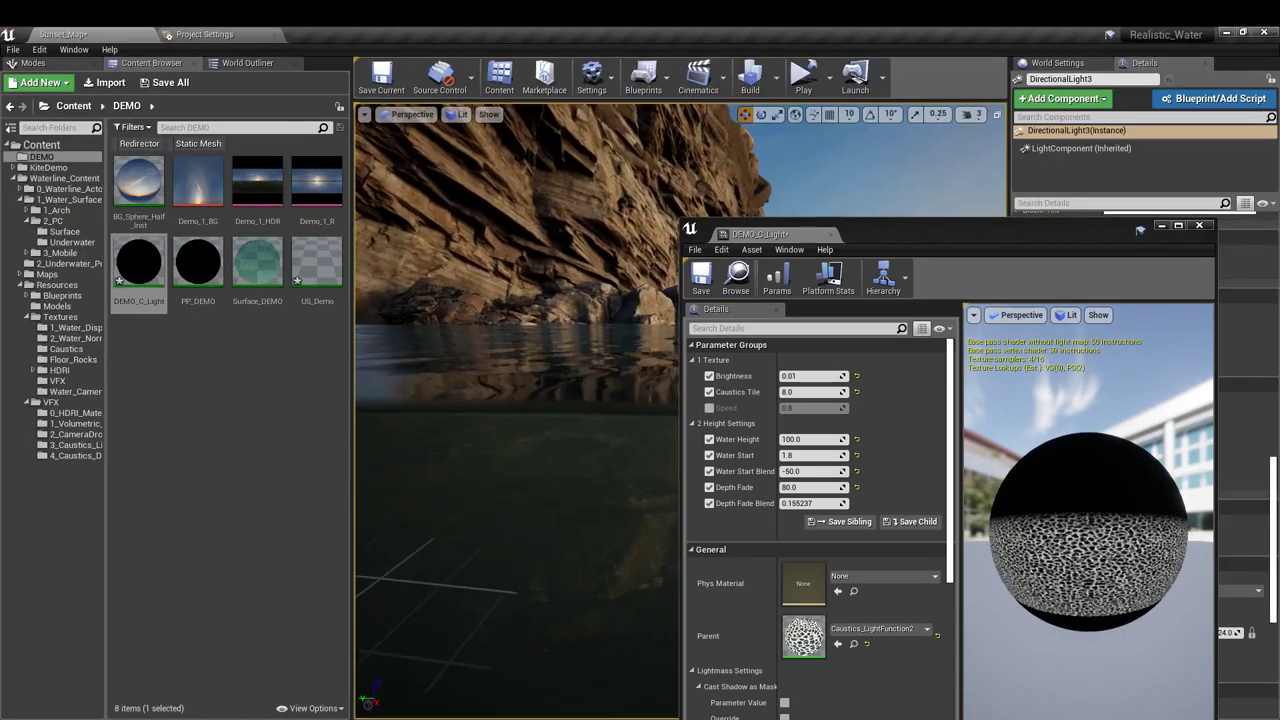
pyautogui.moveTo(716, 214); pyautogui.dragTo(890, 214, button='right')
pyautogui.moveTo(909, 238); pyautogui.dragTo(1080, 446)
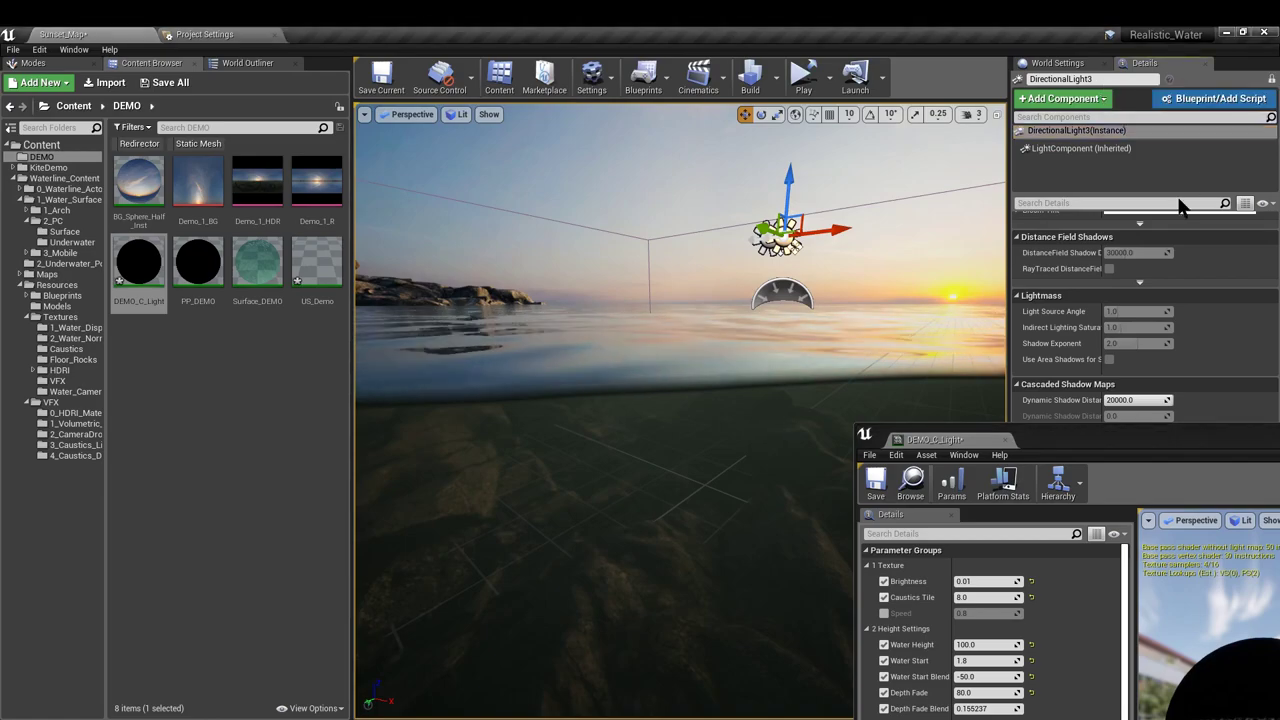
pyautogui.moveTo(1098, 450); pyautogui.dragTo(1279, 450)
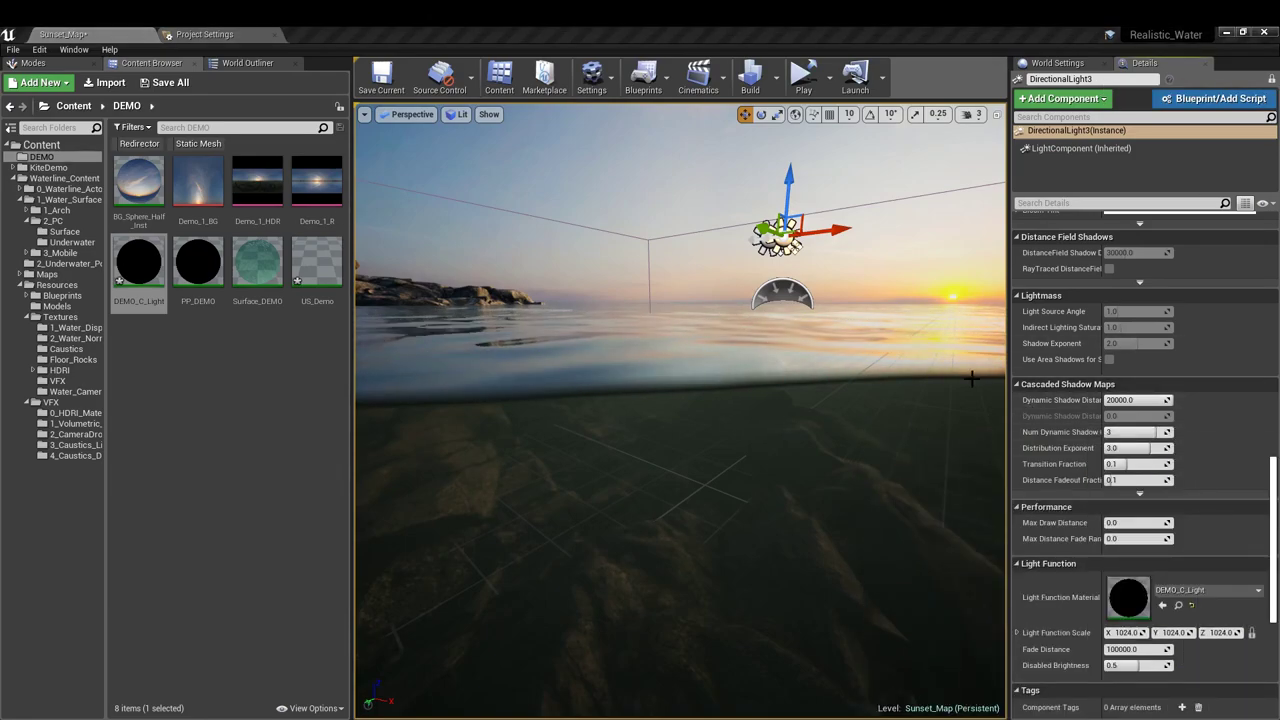
# Set the intensity of DirectionalLight3 to 10 lux
pyautogui.scroll(12, 1110, 370)
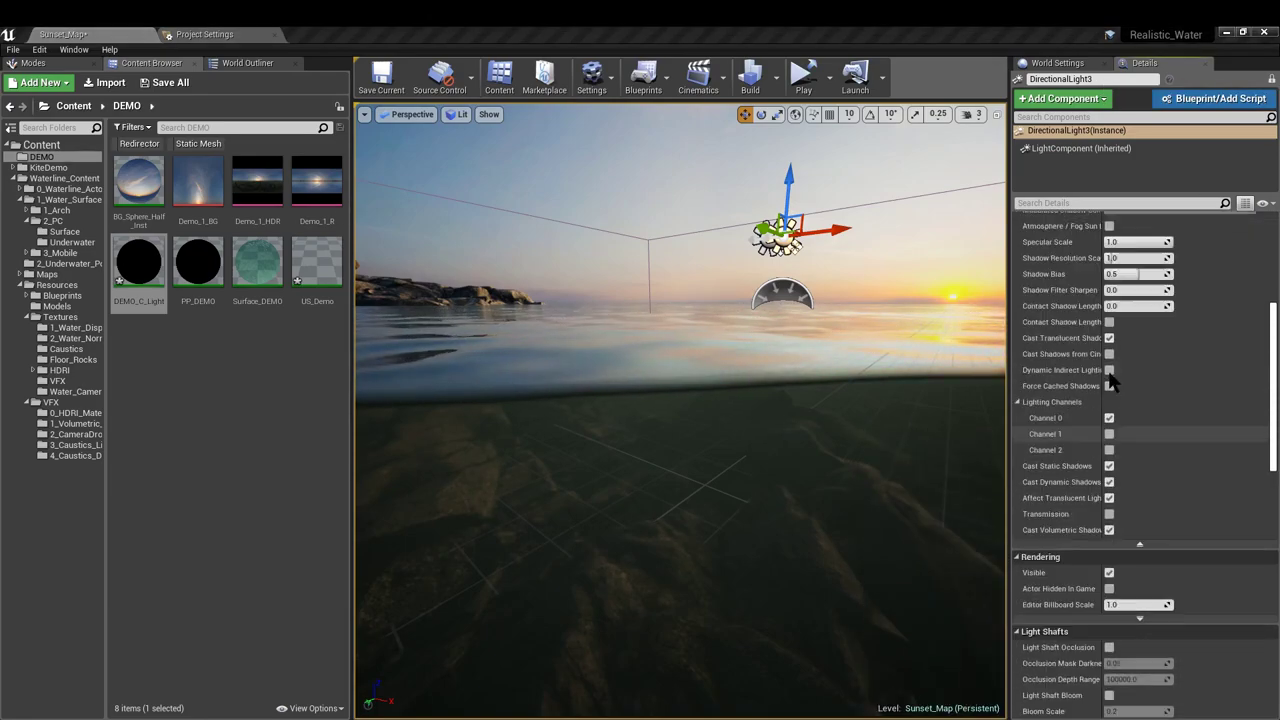
pyautogui.scroll(3, 1110, 378)
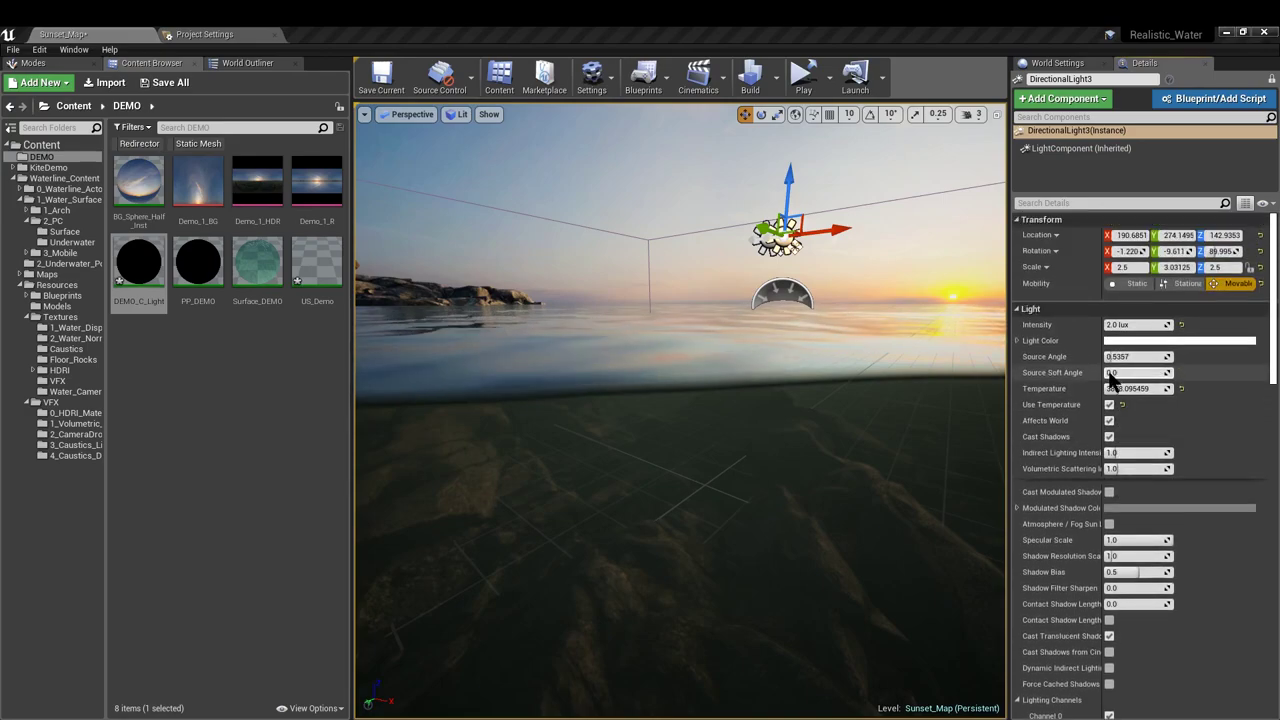
pyautogui.moveTo(1129, 324); pyautogui.dragTo(1166, 324)
pyautogui.click(1131, 325)
pyautogui.write('2')
pyautogui.press('Return')
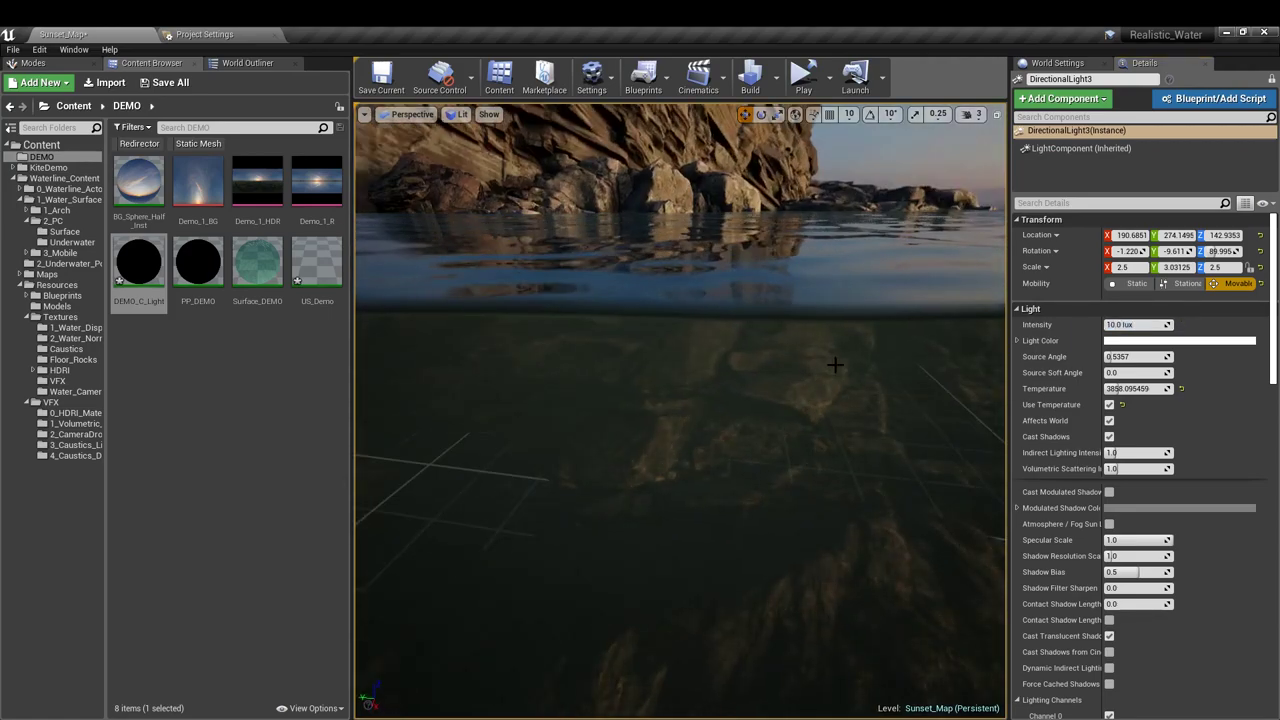
# Examine the caustics lighting in a full-screen viewport from above the water and beneath the surface near the rocky shore
pyautogui.moveTo(835, 364); pyautogui.dragTo(960, 370, button='right')
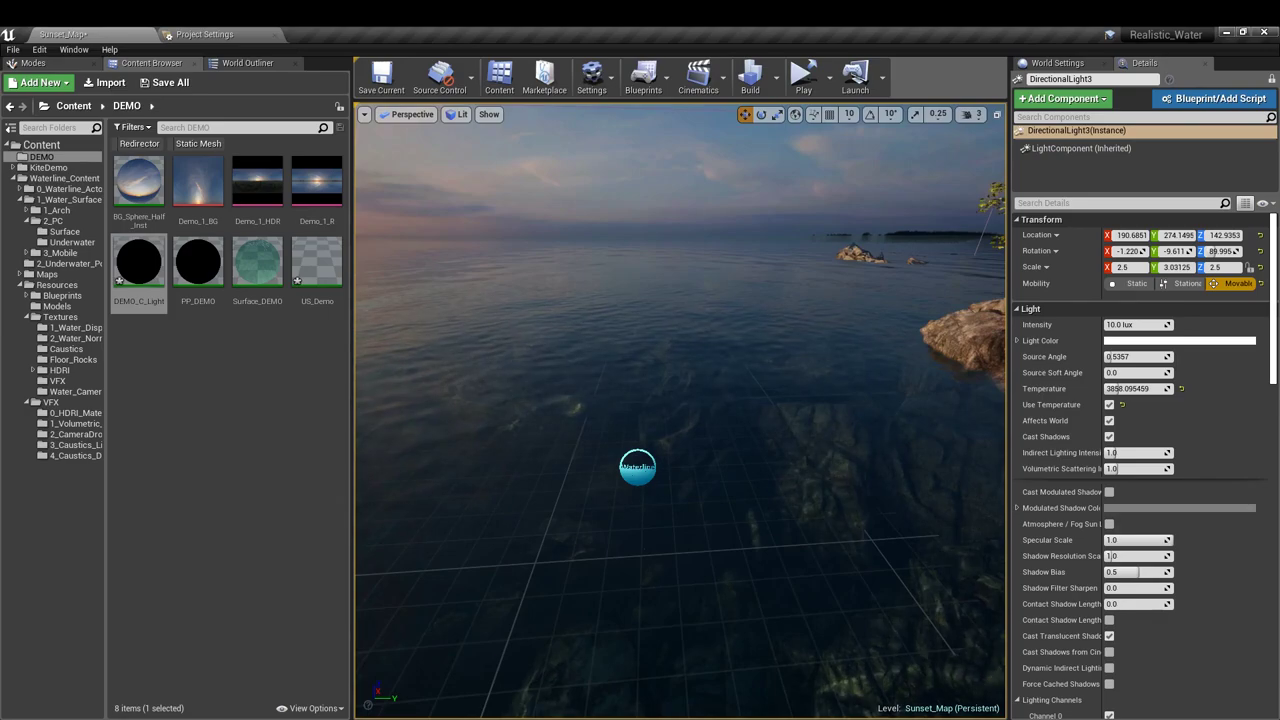
pyautogui.press('F11')
pyautogui.moveTo(812, 370); pyautogui.dragTo(812, 300, button='right')
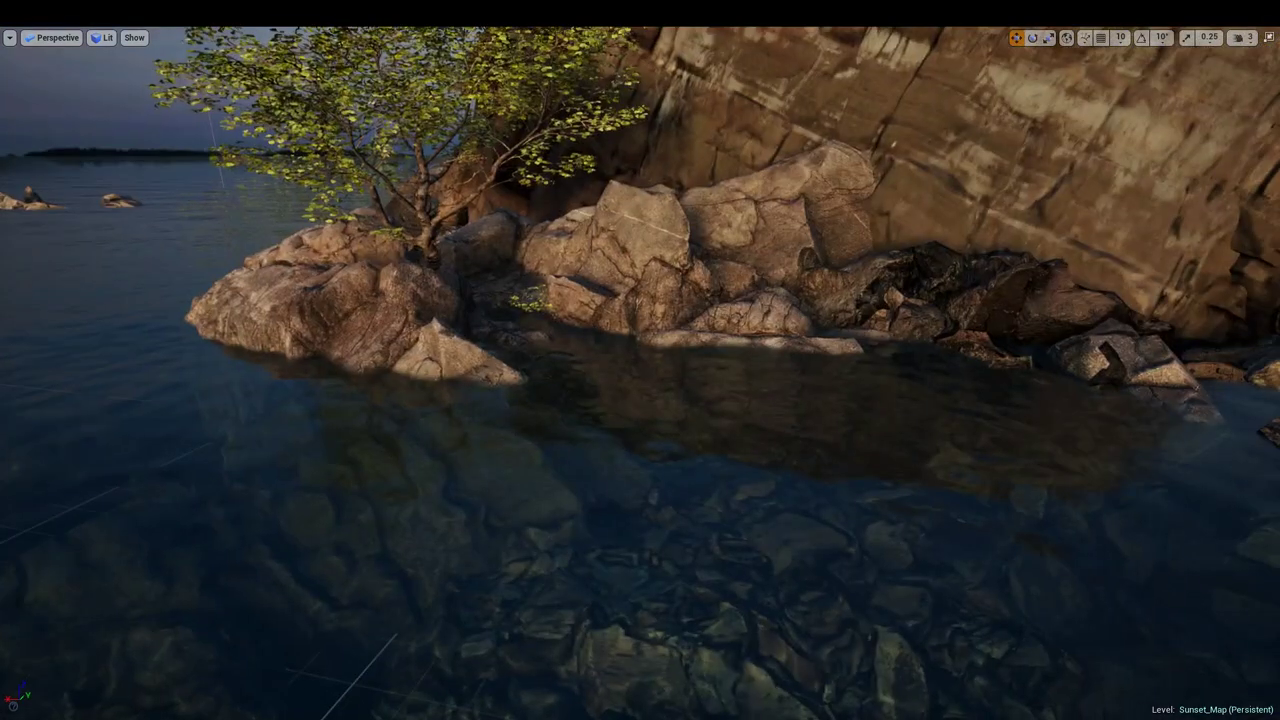
pyautogui.press('q')
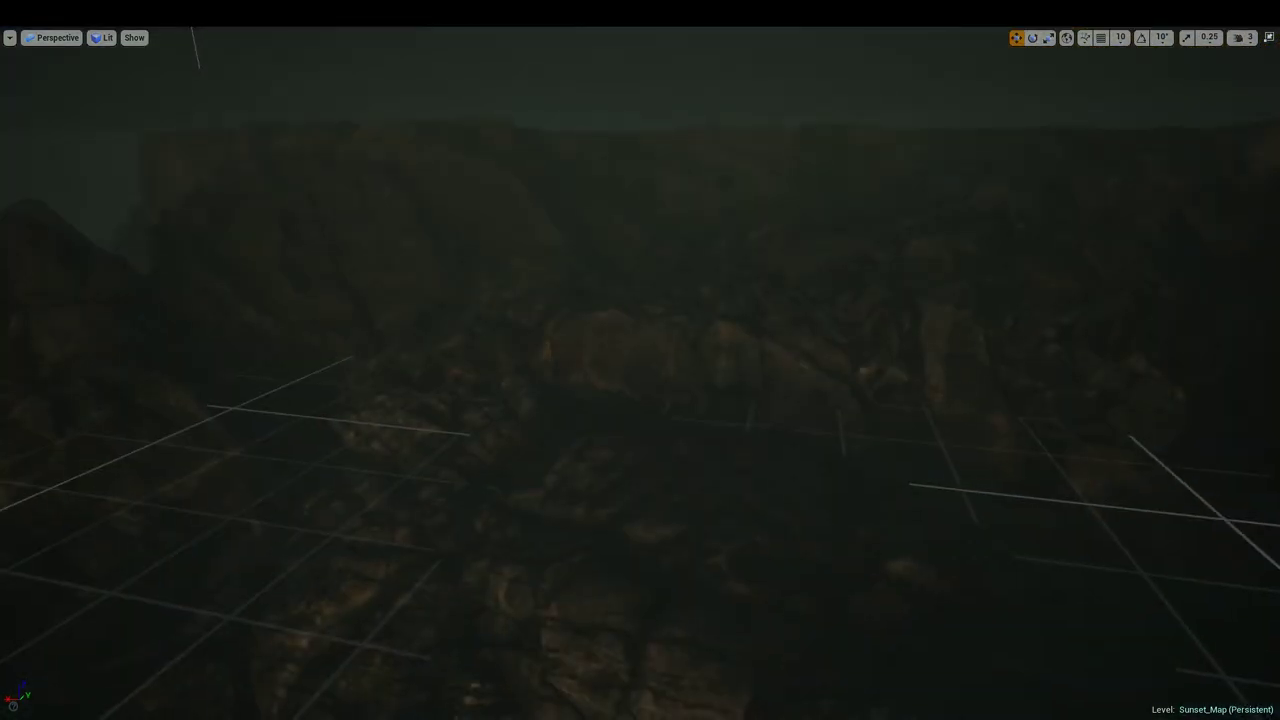
pyautogui.press('e')
pyautogui.moveTo(809, 371); pyautogui.dragTo(630, 371, button='right')
pyautogui.press('g')
pyautogui.moveTo(809, 371); pyautogui.dragTo(1110, 371, button='right')
pyautogui.moveTo(640, 371); pyautogui.dragTo(352, 311, button='right')
pyautogui.press('q')
pyautogui.press('e')
# Examine the waterline by the tree and the caustics on the submerged rocks, looking down through the surface from several angles
pyautogui.moveTo(789, 380); pyautogui.dragTo(600, 378, button='right')
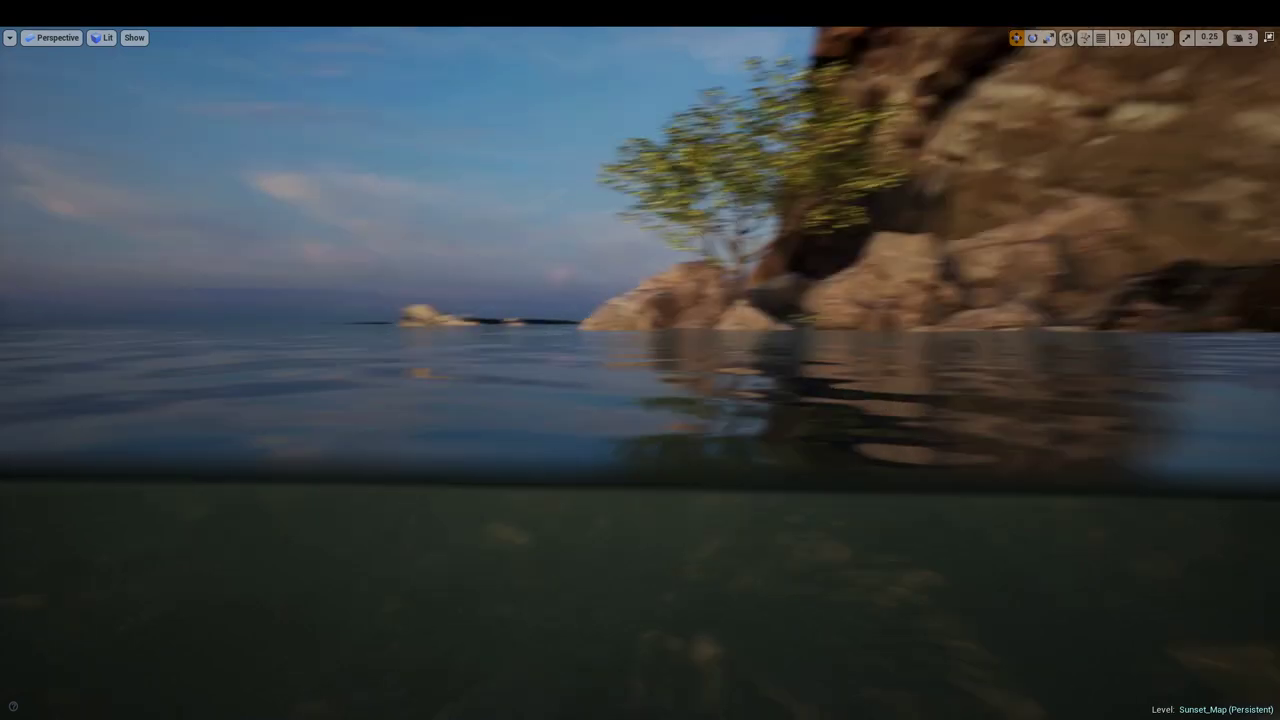
pyautogui.moveTo(778, 411); pyautogui.dragTo(888, 369, button='right')
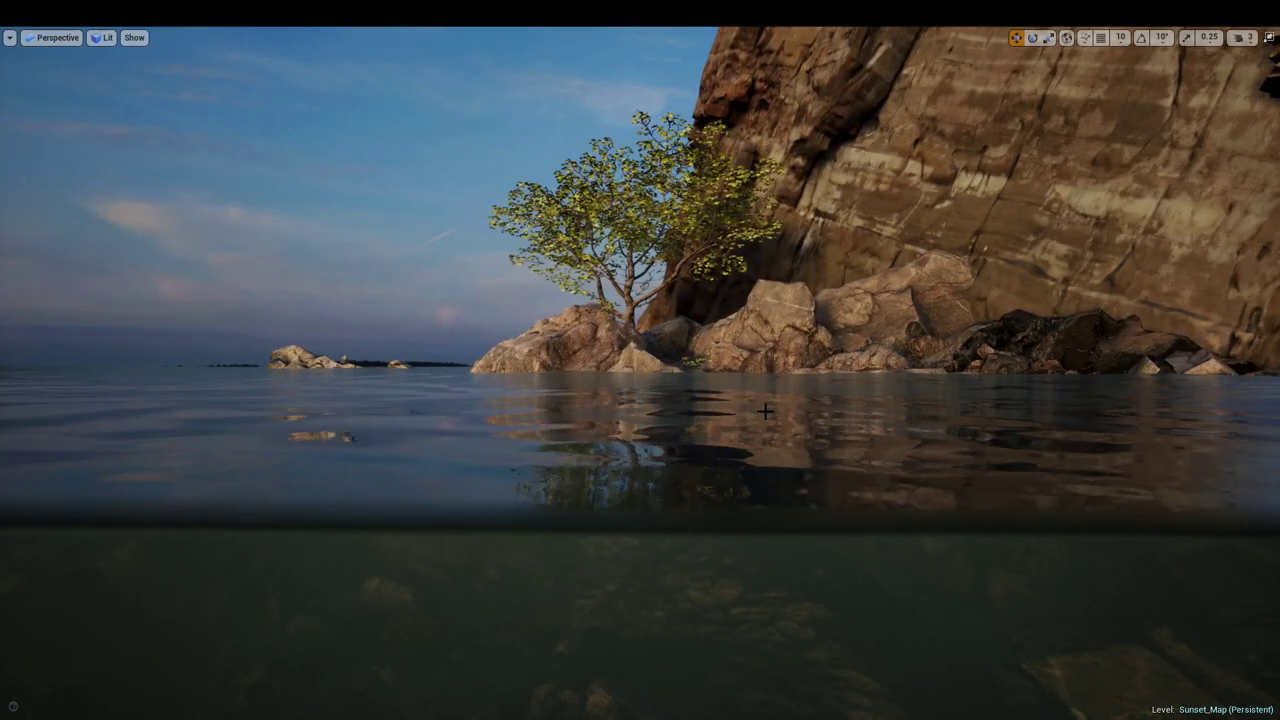
pyautogui.press('e')
pyautogui.moveTo(765, 411); pyautogui.dragTo(964, 414, button='right')
pyautogui.moveTo(852, 400); pyautogui.dragTo(880, 415, button='right')
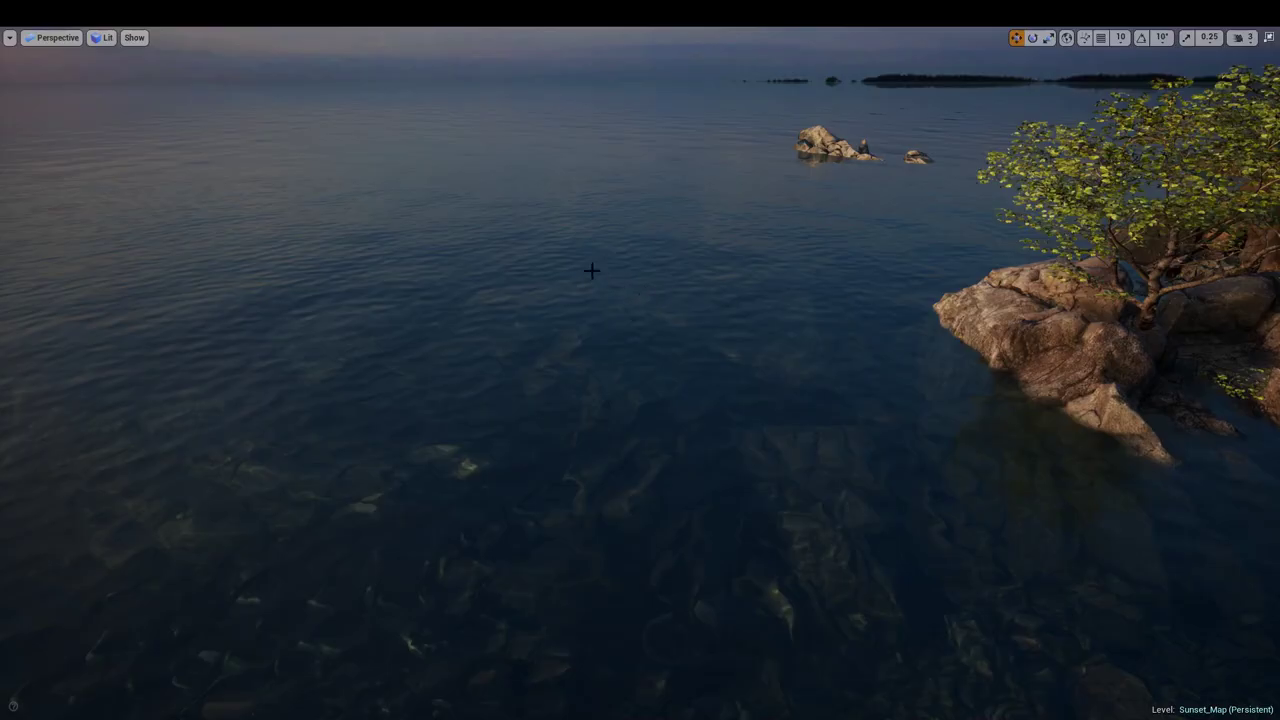
pyautogui.moveTo(606, 272); pyautogui.dragTo(606, 300, button='right')
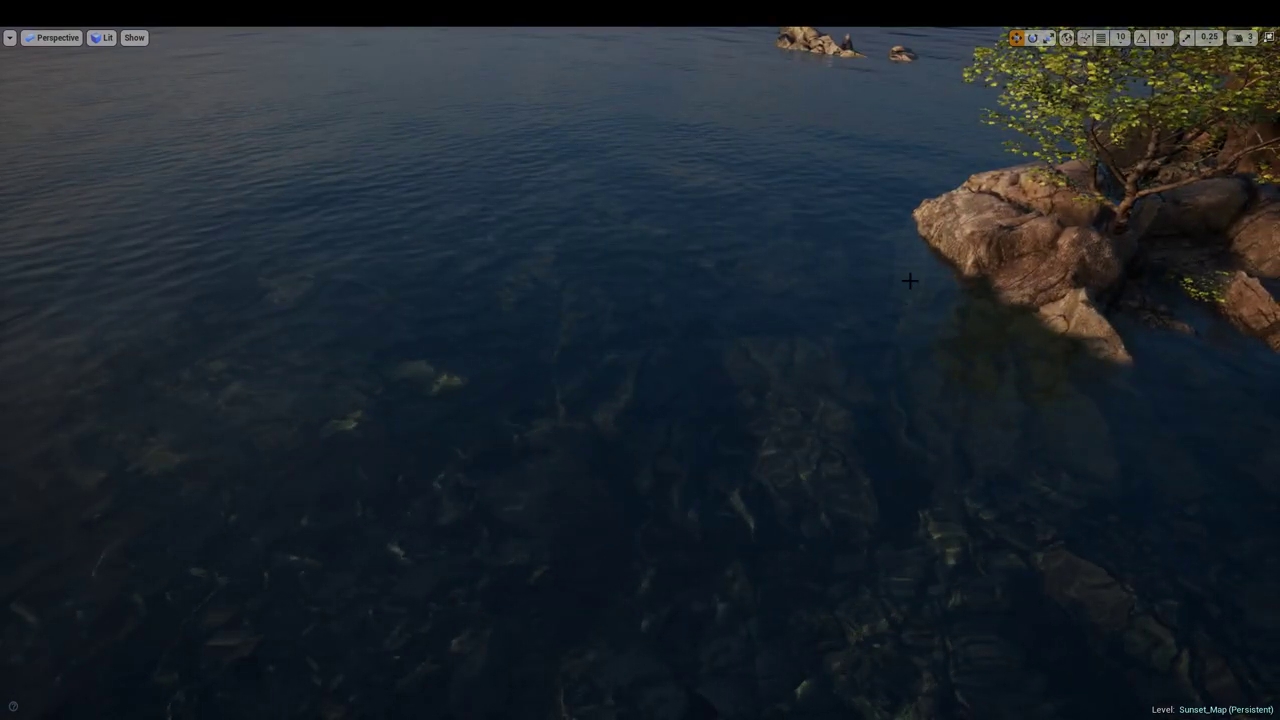
pyautogui.moveTo(911, 279)
pyautogui.mouseDown(button='right')
pyautogui.moveTo(1040, 250)
pyautogui.moveTo(921, 281)
pyautogui.mouseUp(button='right')
pyautogui.moveTo(649, 293); pyautogui.dragTo(582, 325, button='right')
pyautogui.moveTo(579, 395); pyautogui.dragTo(579, 335, button='right')
pyautogui.moveTo(583, 456); pyautogui.dragTo(583, 490, button='right')
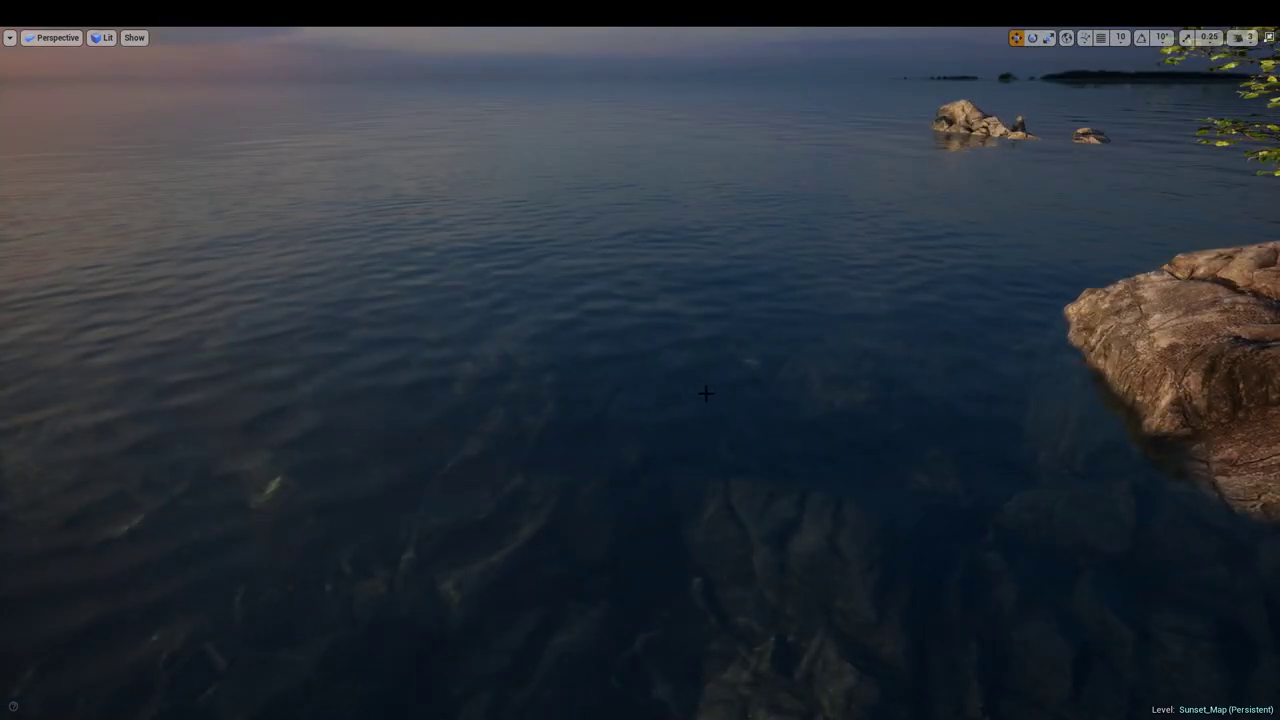
pyautogui.moveTo(792, 502); pyautogui.dragTo(460, 335, button='right')
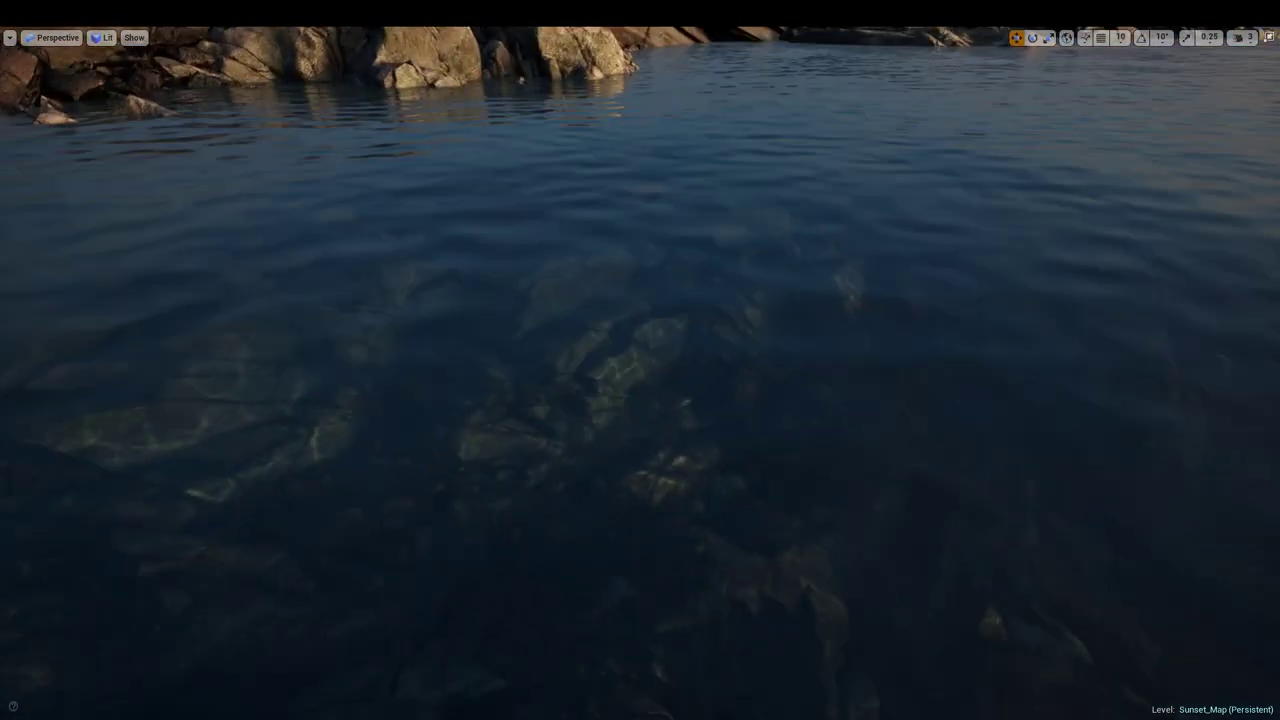
pyautogui.moveTo(742, 426); pyautogui.dragTo(715, 420, button='right')
# Restore the full editor layout and check the project's rendering settings for global clip plane support for Planar Reflections
pyautogui.press('F11')
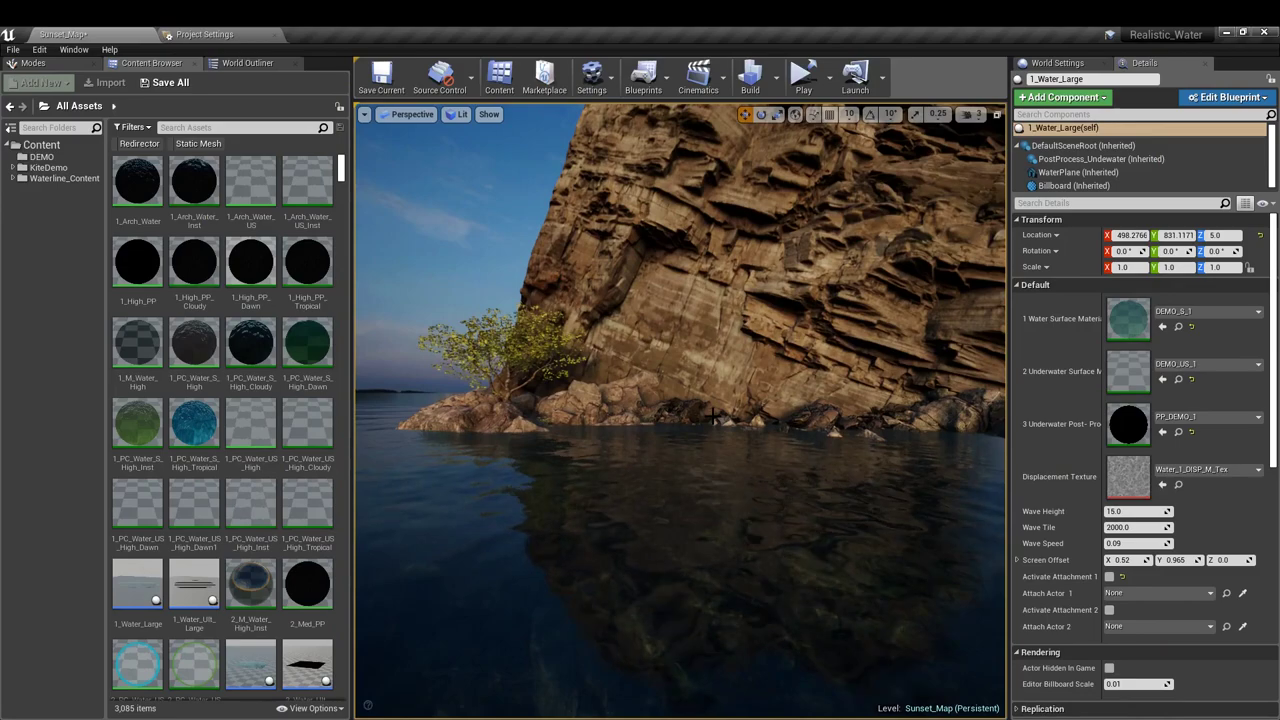
pyautogui.click(38, 145)
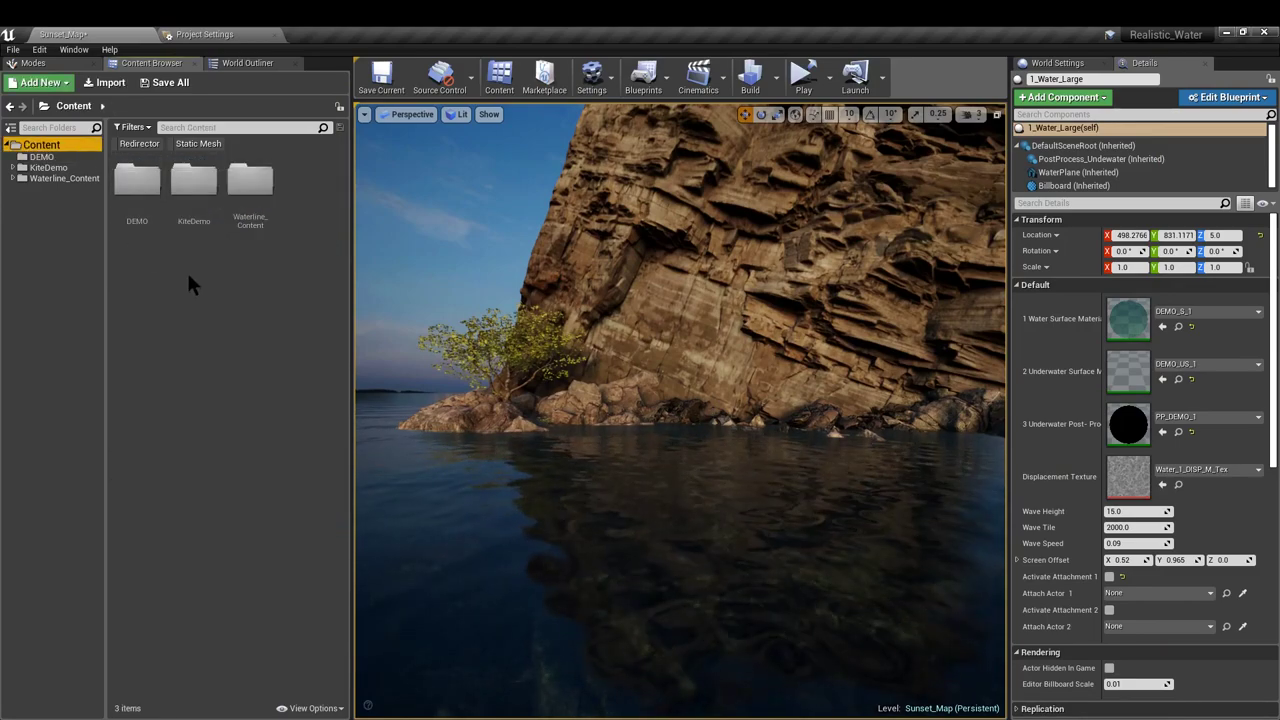
pyautogui.click(214, 40)
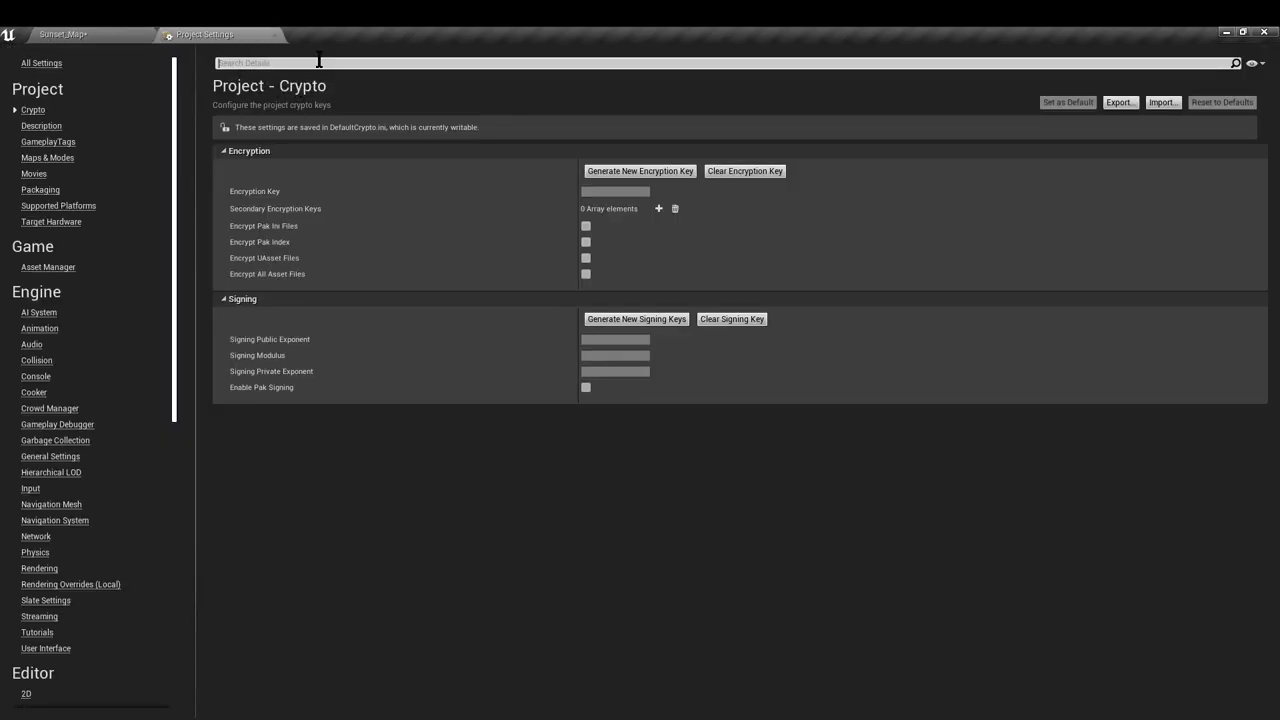
pyautogui.write('plana')
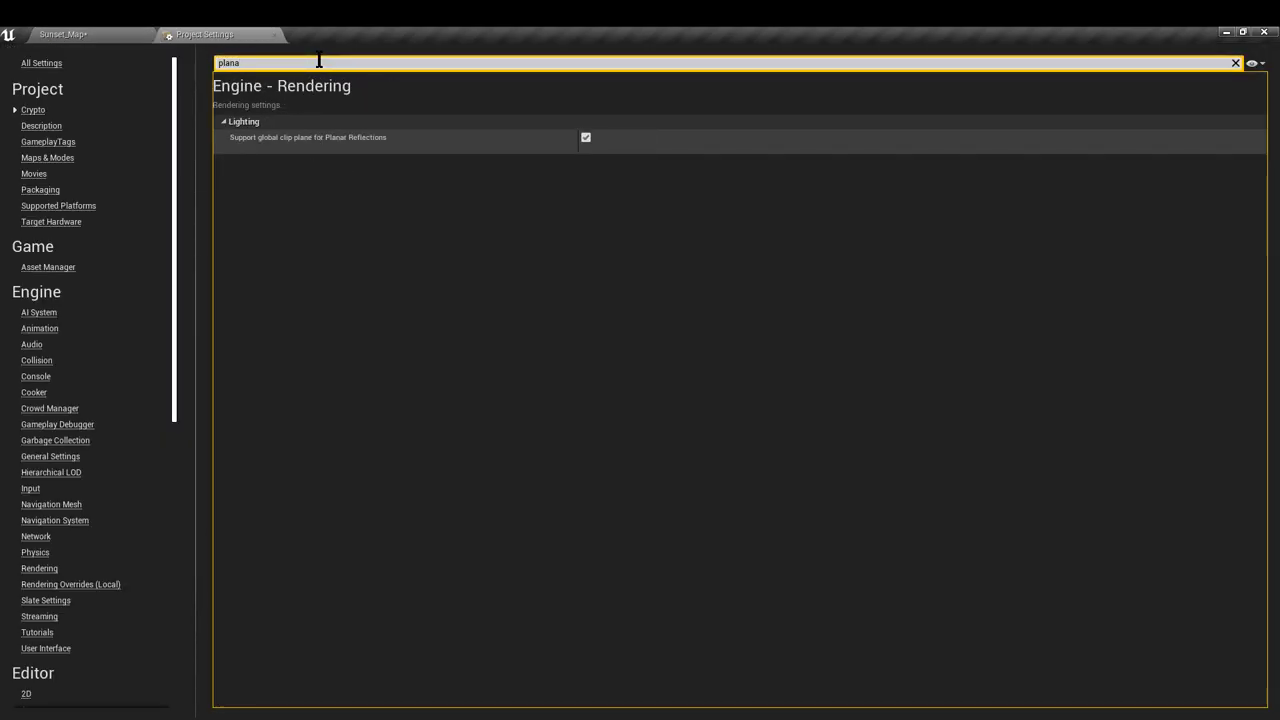
pyautogui.moveTo(243, 143)
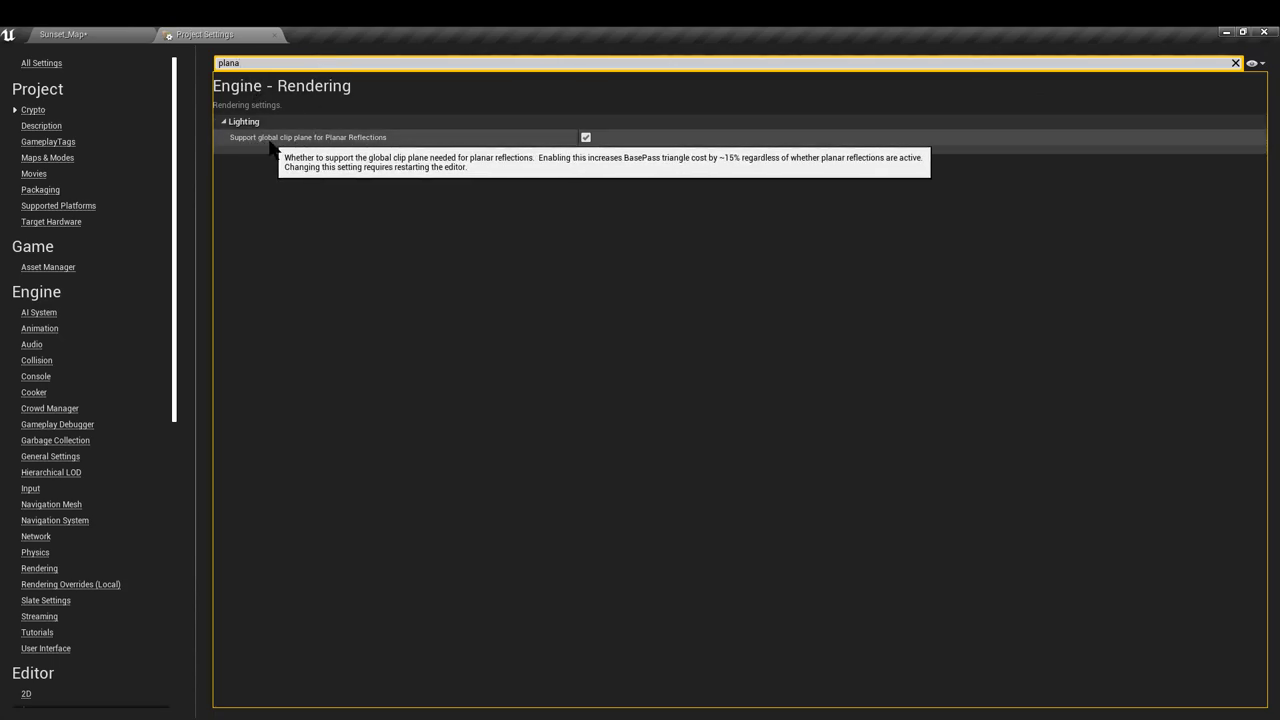
pyautogui.moveTo(340, 145)
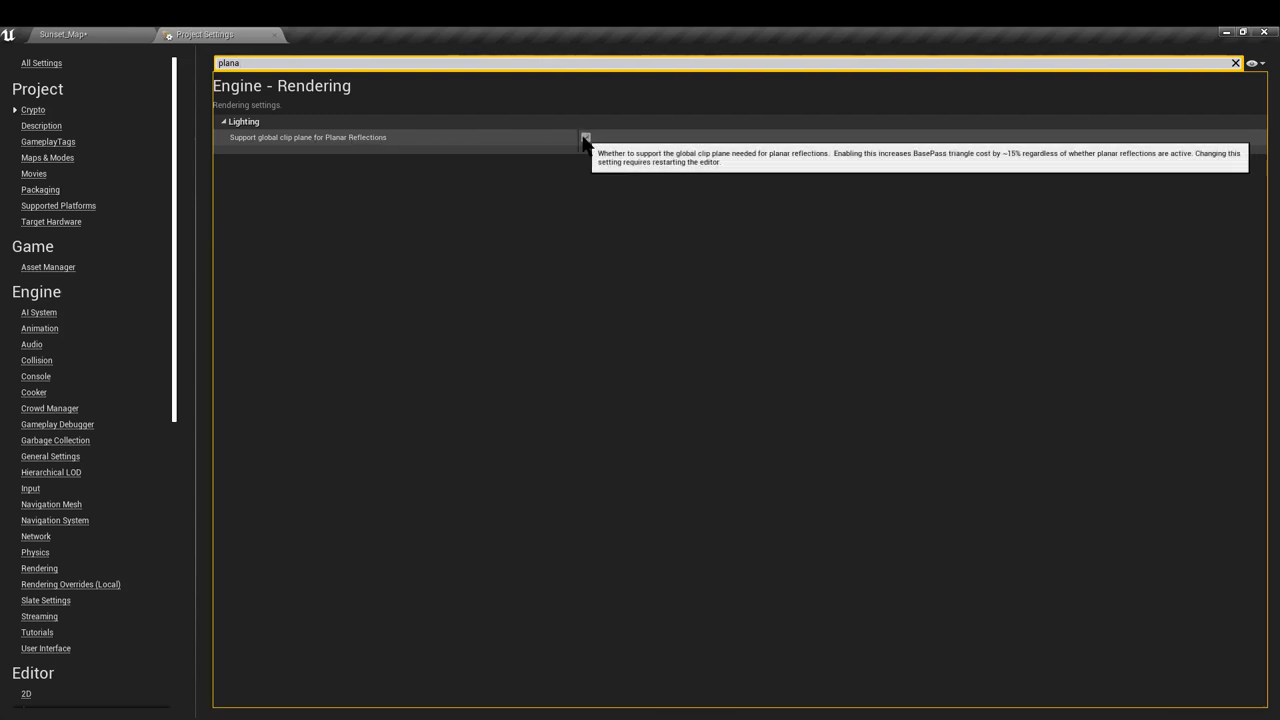
pyautogui.click(118, 35)
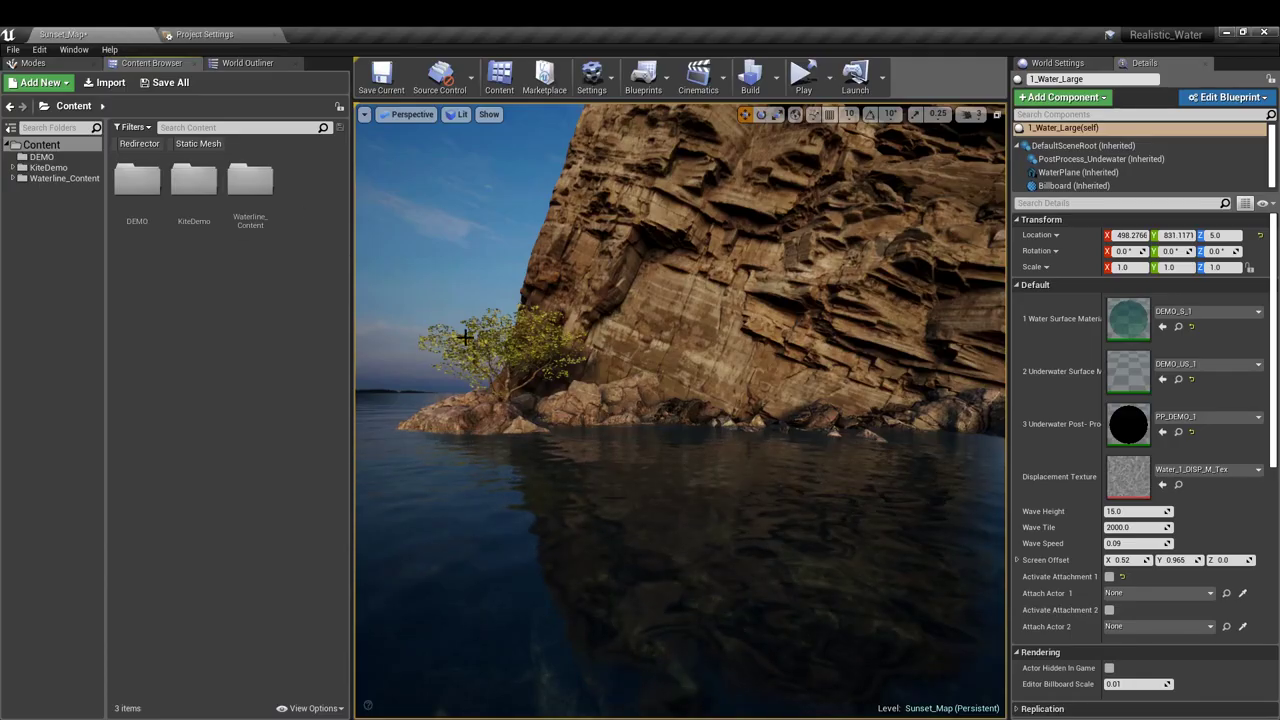
# Find the Planar Reflection actor and place it in the water in front of the cliff
pyautogui.moveTo(593, 437)
pyautogui.mouseDown(button='right')
pyautogui.moveTo(593, 460)
pyautogui.moveTo(593, 437)
pyautogui.mouseUp(button='right')
pyautogui.click(244, 64)
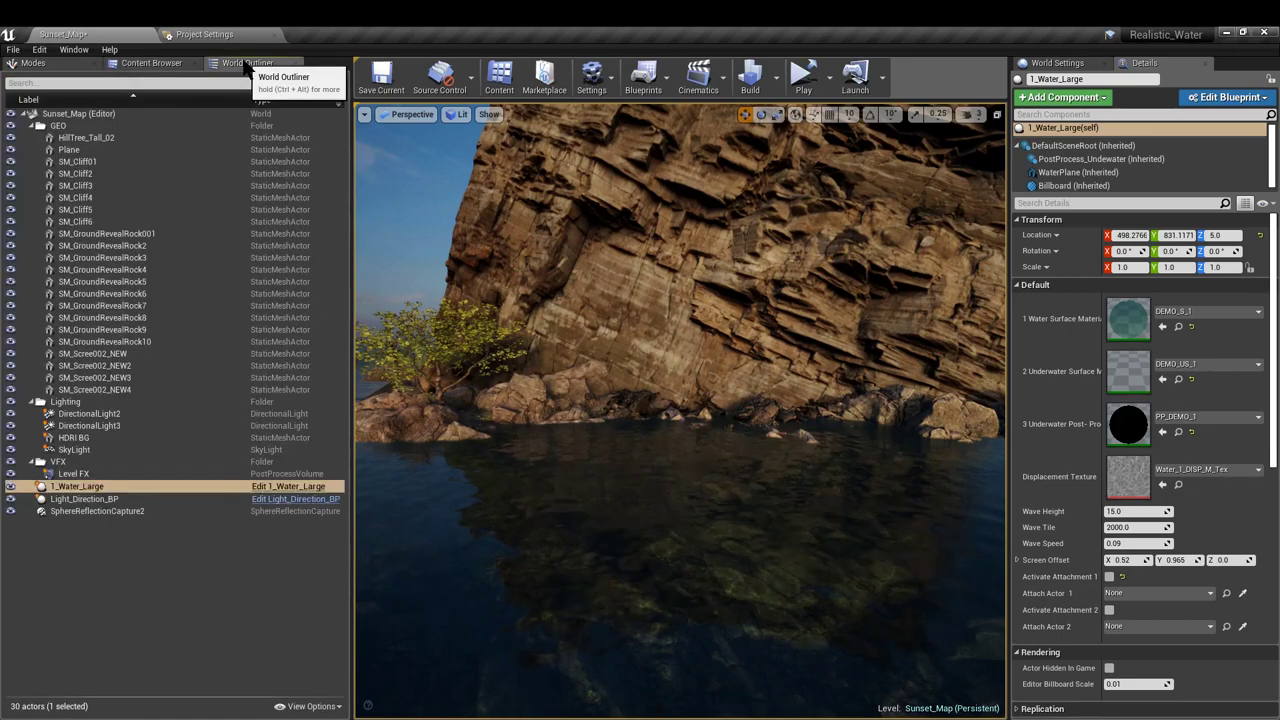
pyautogui.click(131, 64)
pyautogui.click(33, 63)
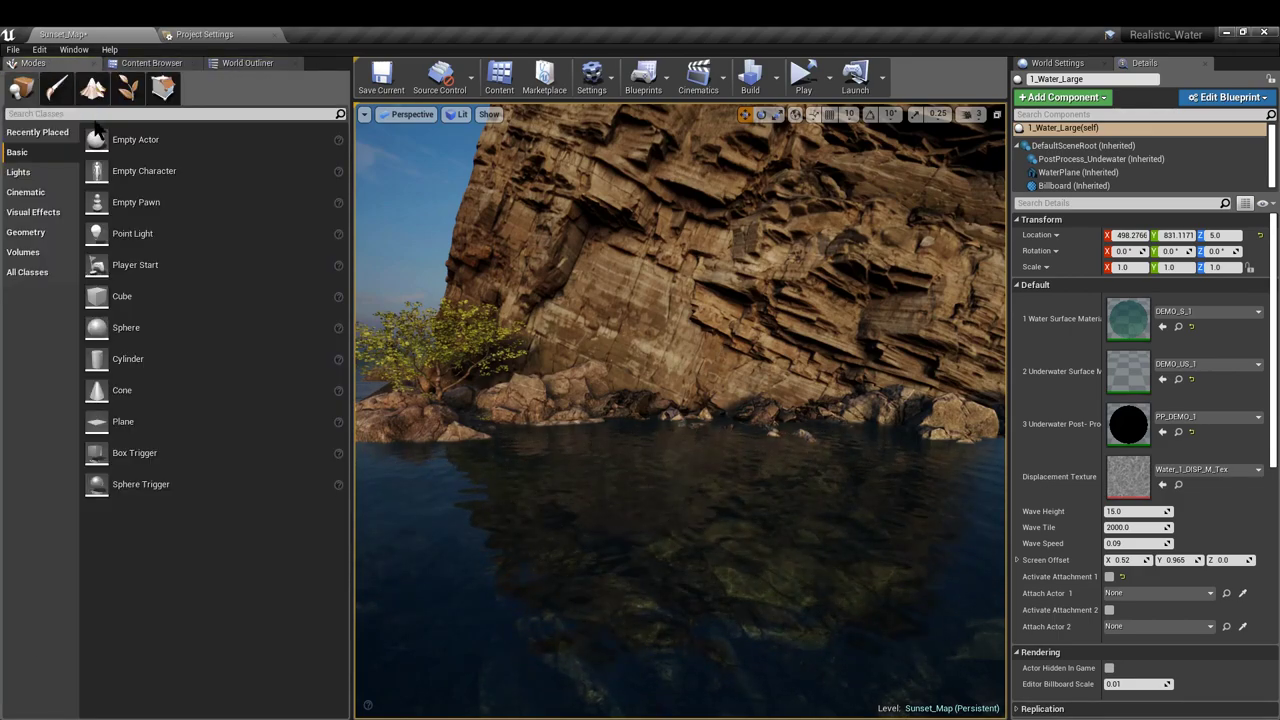
pyautogui.write('pla')
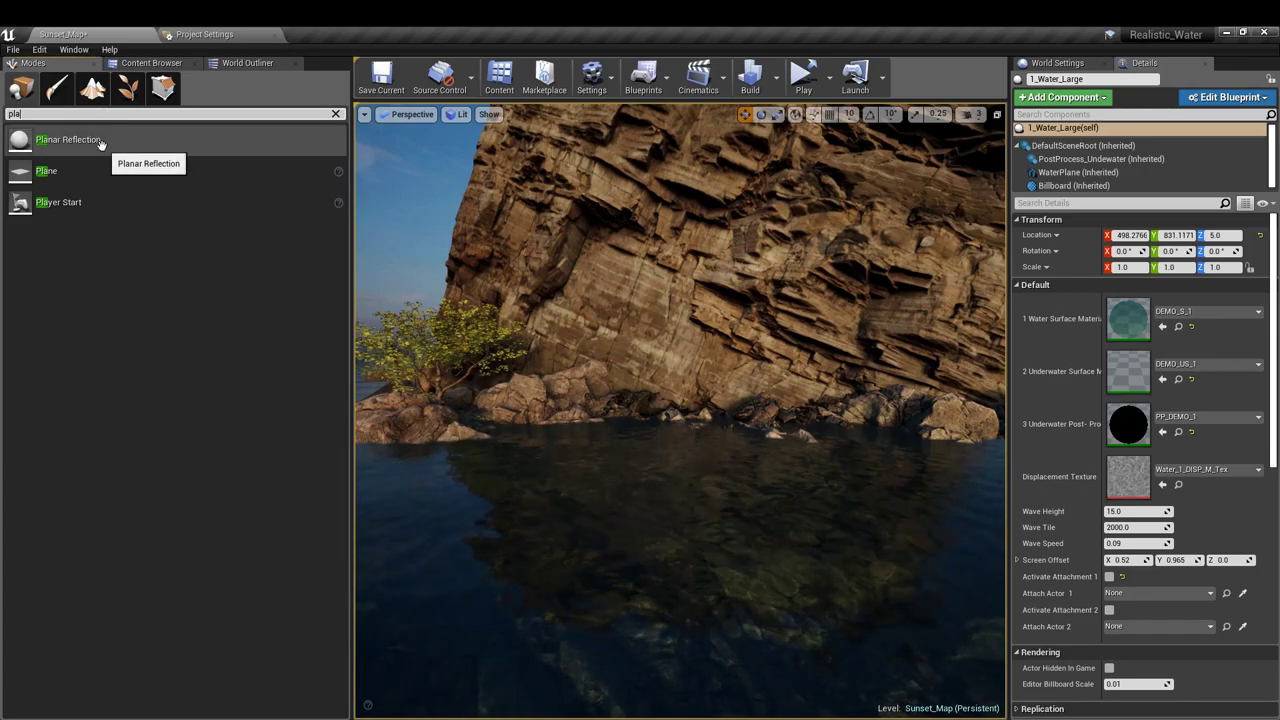
pyautogui.moveTo(100, 145); pyautogui.dragTo(646, 420)
pyautogui.moveTo(520, 363); pyautogui.dragTo(655, 478, button='right')
pyautogui.press('F11')
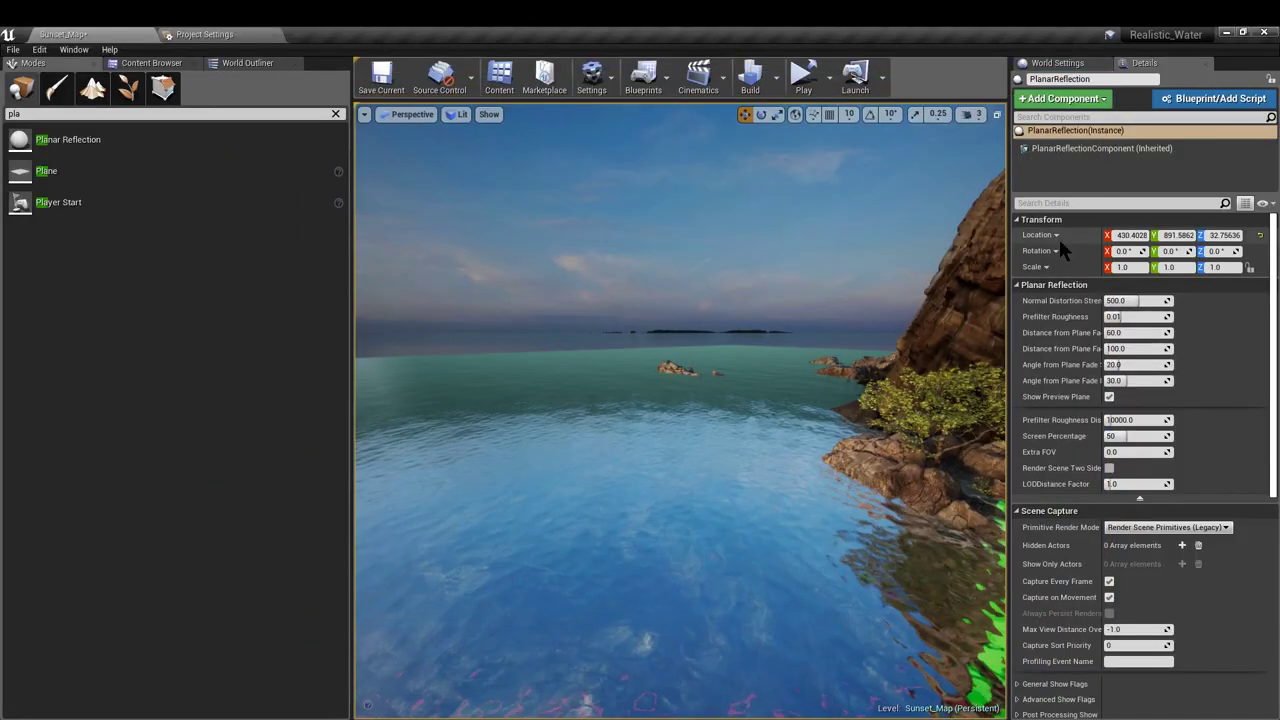
# Scale the planar reflection to 10 in X and Y and inspect its coverage toward the cliff
pyautogui.write('10')
pyautogui.press('Tab')
pyautogui.write('1')
pyautogui.moveTo(703, 333); pyautogui.dragTo(680, 355, button='right')
pyautogui.moveTo(706, 404); pyautogui.dragTo(790, 398, button='right')
pyautogui.moveTo(740, 300); pyautogui.dragTo(832, 292, button='right')
pyautogui.moveTo(900, 430); pyautogui.dragTo(740, 405, button='right')
pyautogui.press('w')
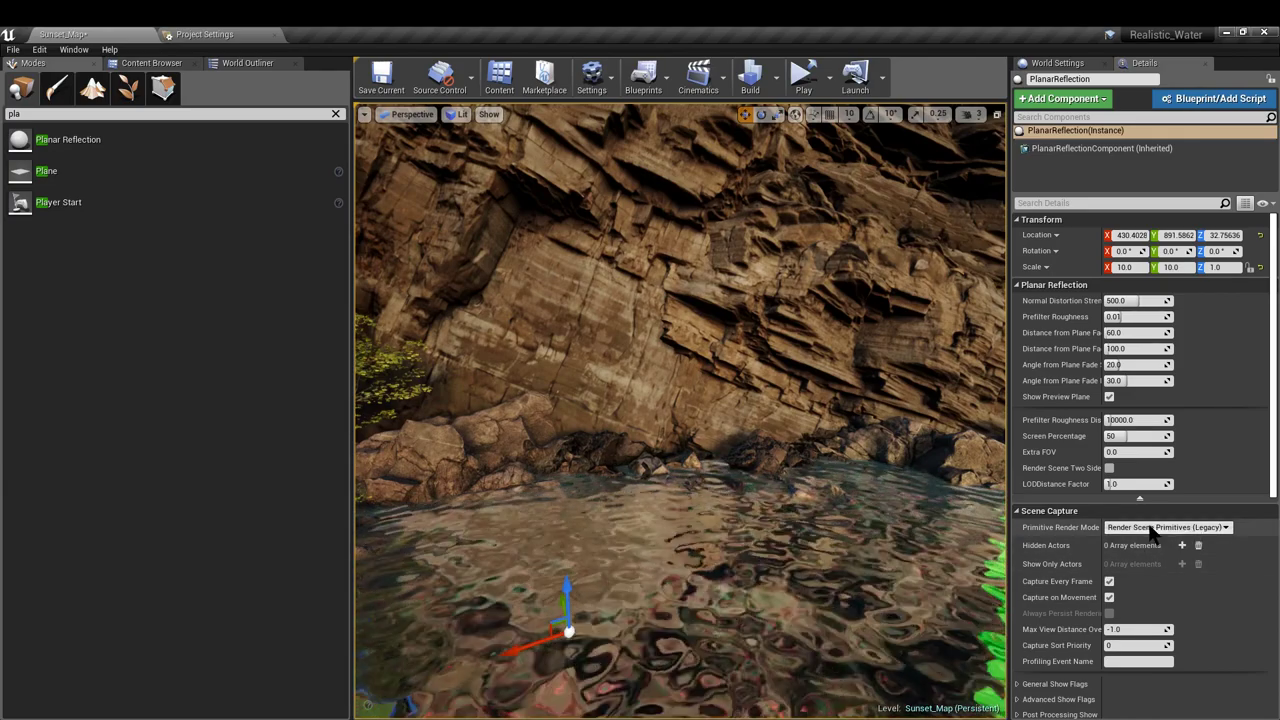
# Try restricting the planar reflection capture to a ShowOnly list containing SM_Cliff01
pyautogui.click(1150, 528)
pyautogui.click(1143, 557)
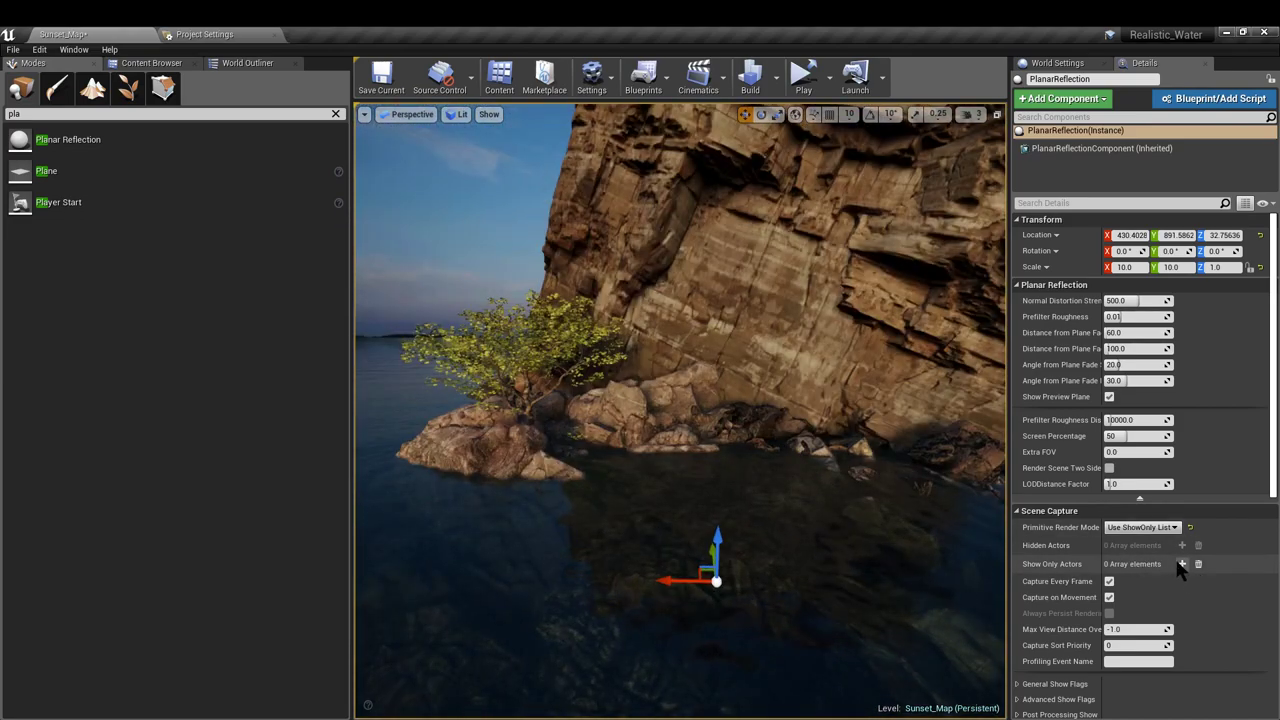
pyautogui.click(1181, 564)
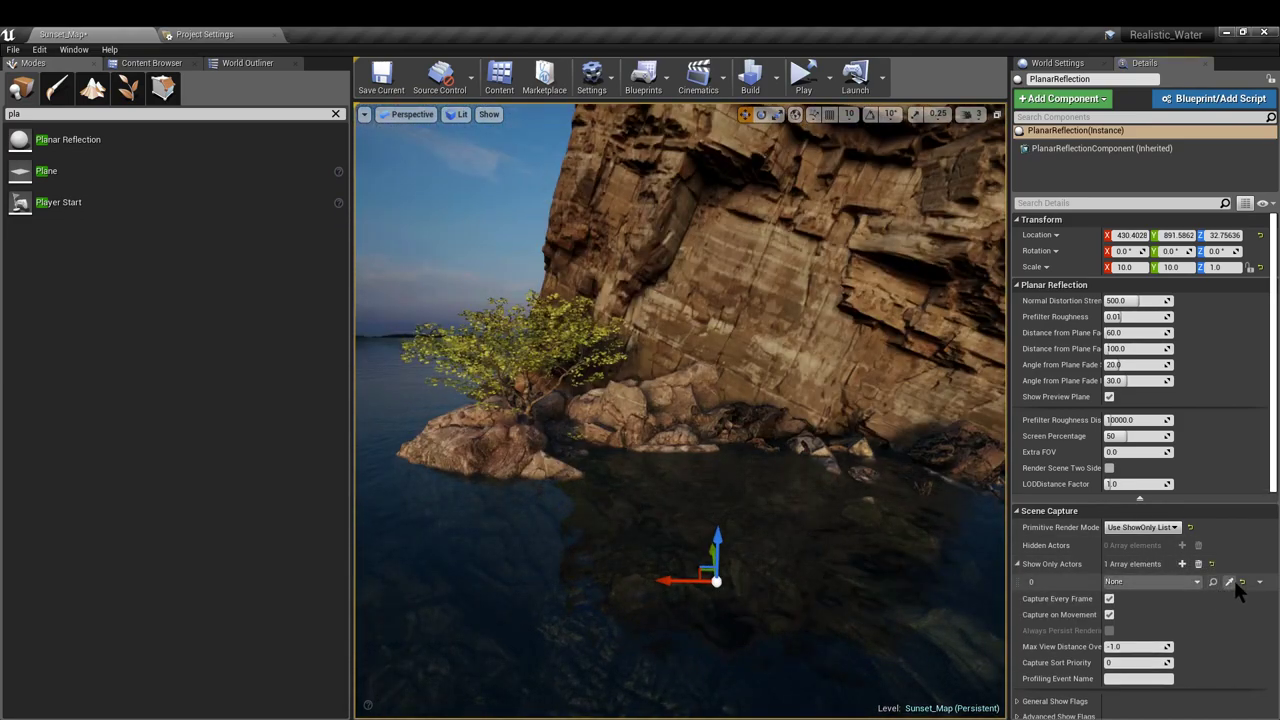
pyautogui.click(1230, 582)
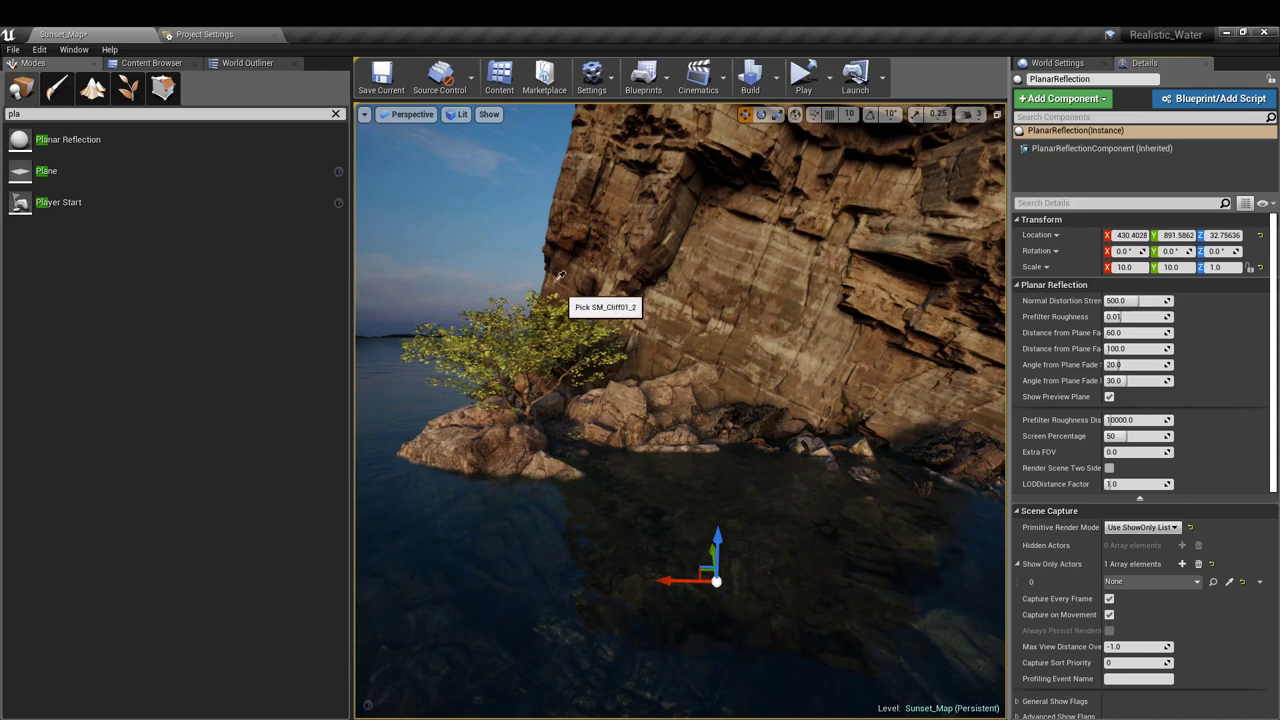
pyautogui.click(491, 192)
pyautogui.moveTo(740, 369); pyautogui.dragTo(580, 369, button='right')
pyautogui.click(1181, 564)
pyautogui.click(1229, 598)
pyautogui.moveTo(800, 400); pyautogui.dragTo(800, 400, button='right')
pyautogui.click(686, 361)
pyautogui.moveTo(686, 361); pyautogui.dragTo(686, 361, button='right')
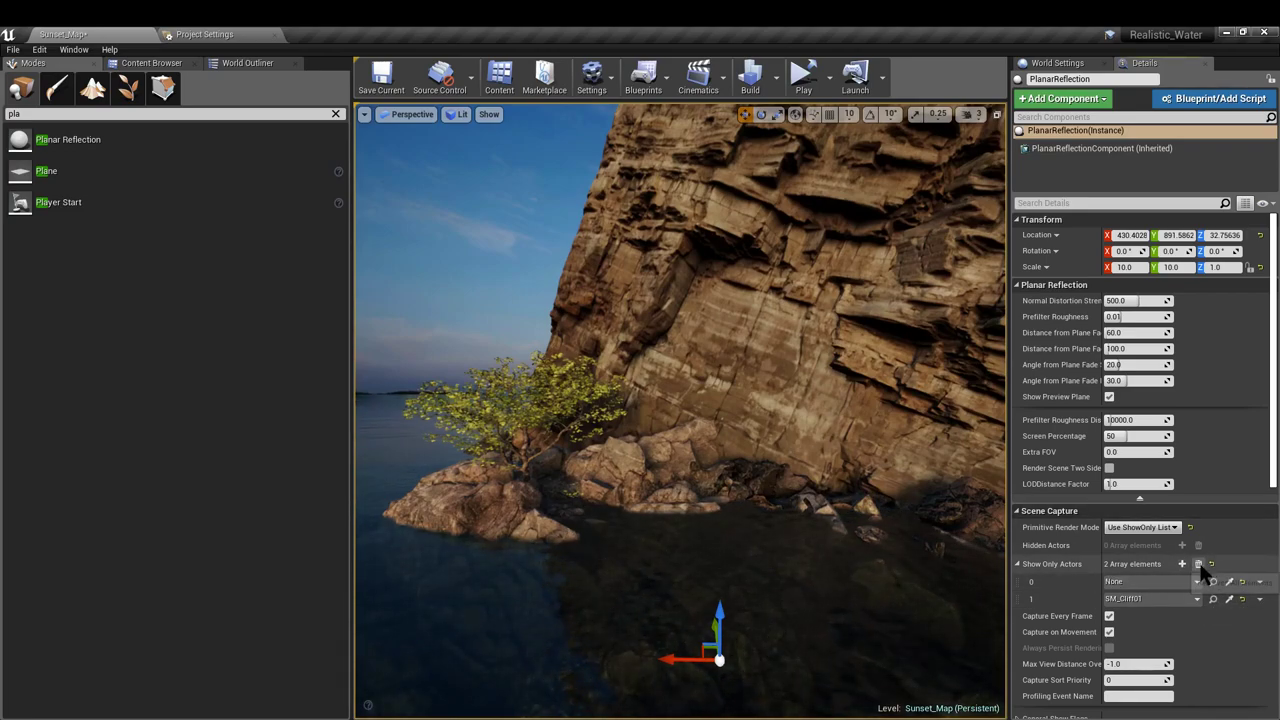
# Clear the Show Only Actors list and set the primitive render mode back to Render Scene Primitives (Legacy)
pyautogui.click(1199, 564)
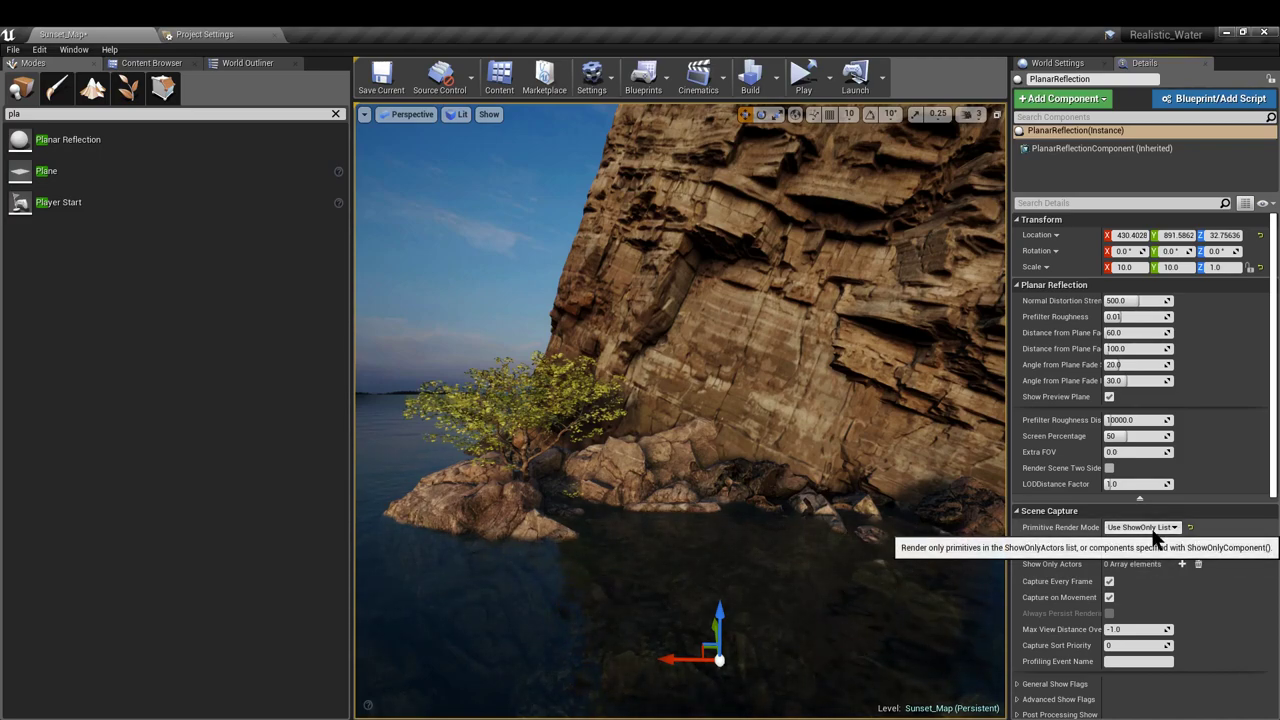
pyautogui.click(1154, 530)
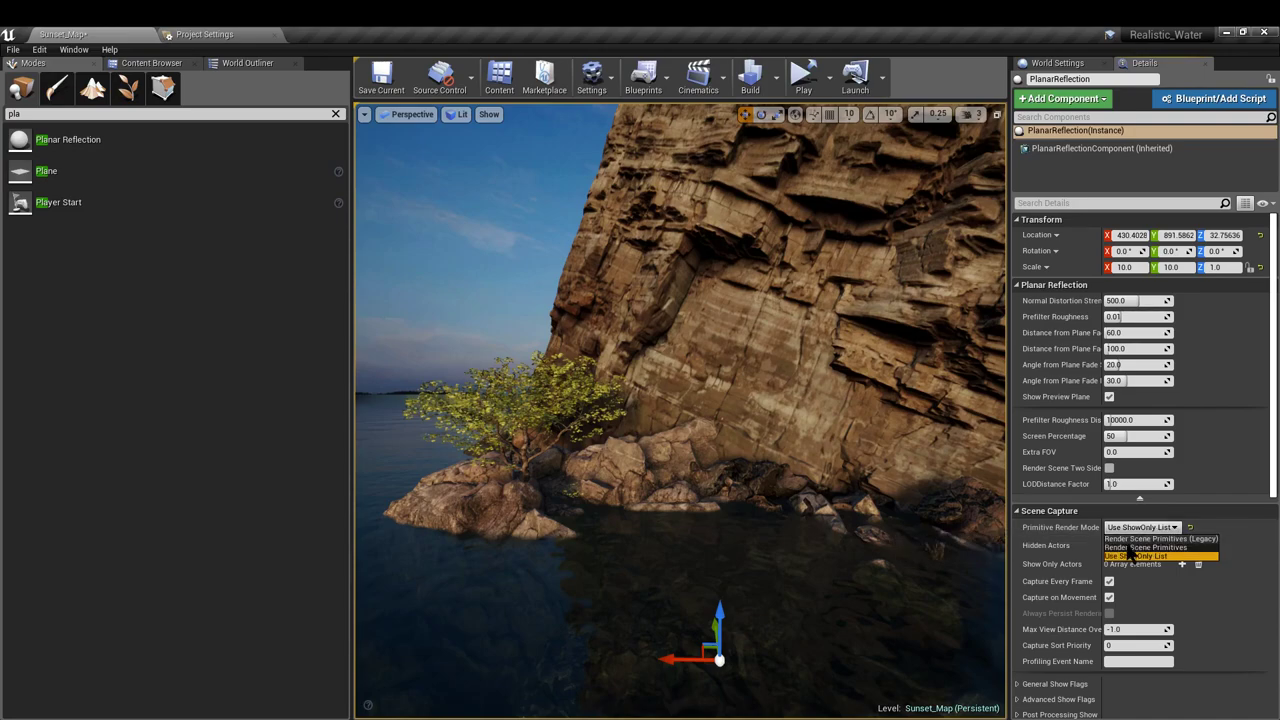
pyautogui.click(1155, 539)
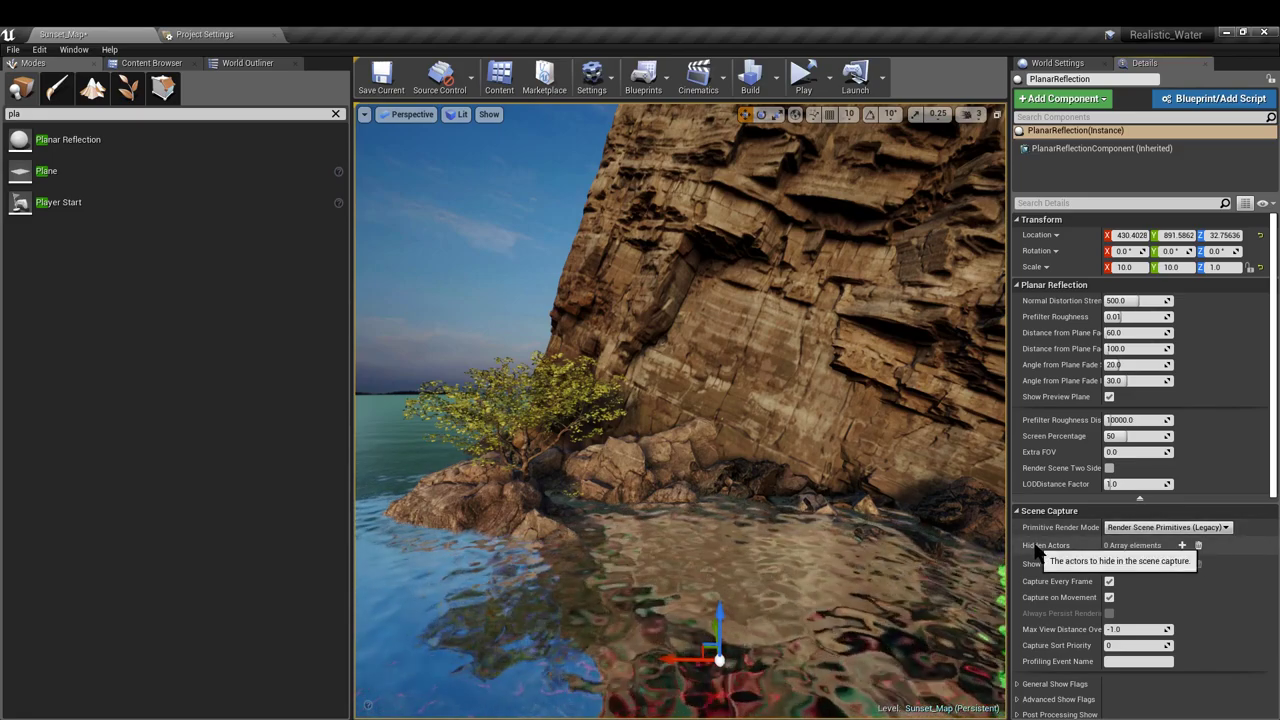
# Add 1_Water_Large to the planar reflection's Hidden Actors so the water surface is excluded from the capture
pyautogui.click(1182, 545)
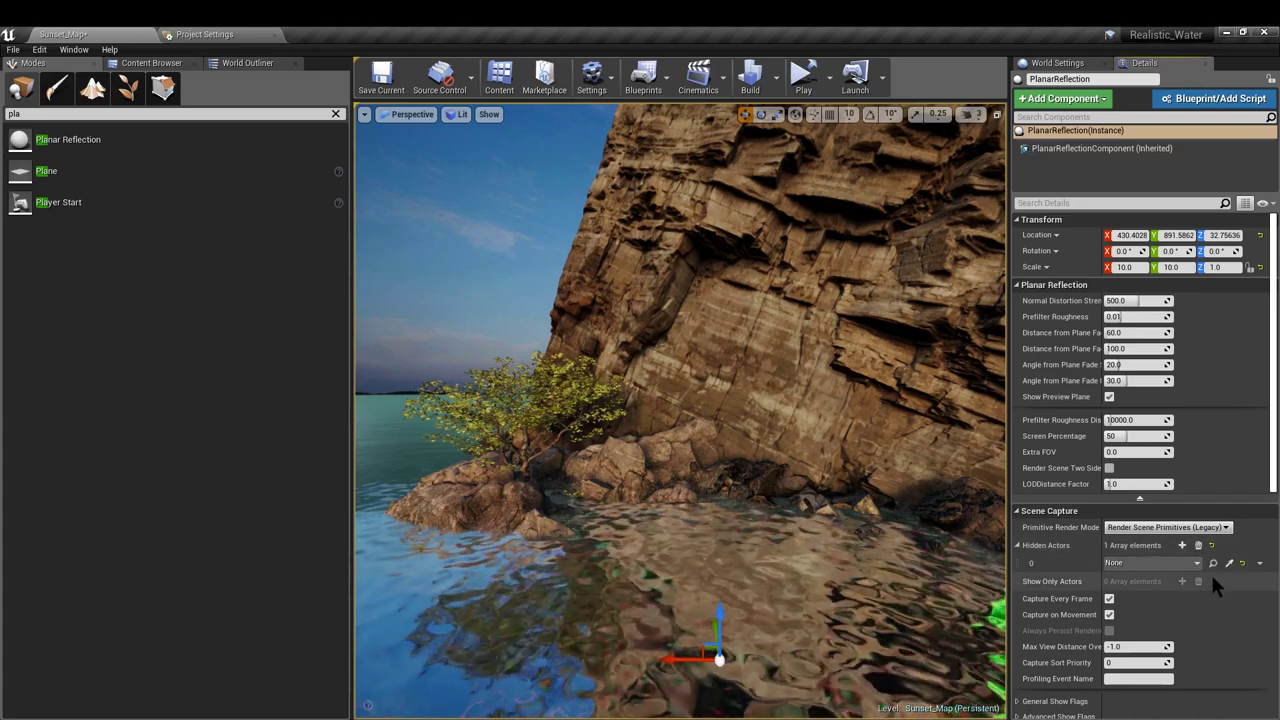
pyautogui.moveTo(680, 410); pyautogui.dragTo(500, 465, button='right')
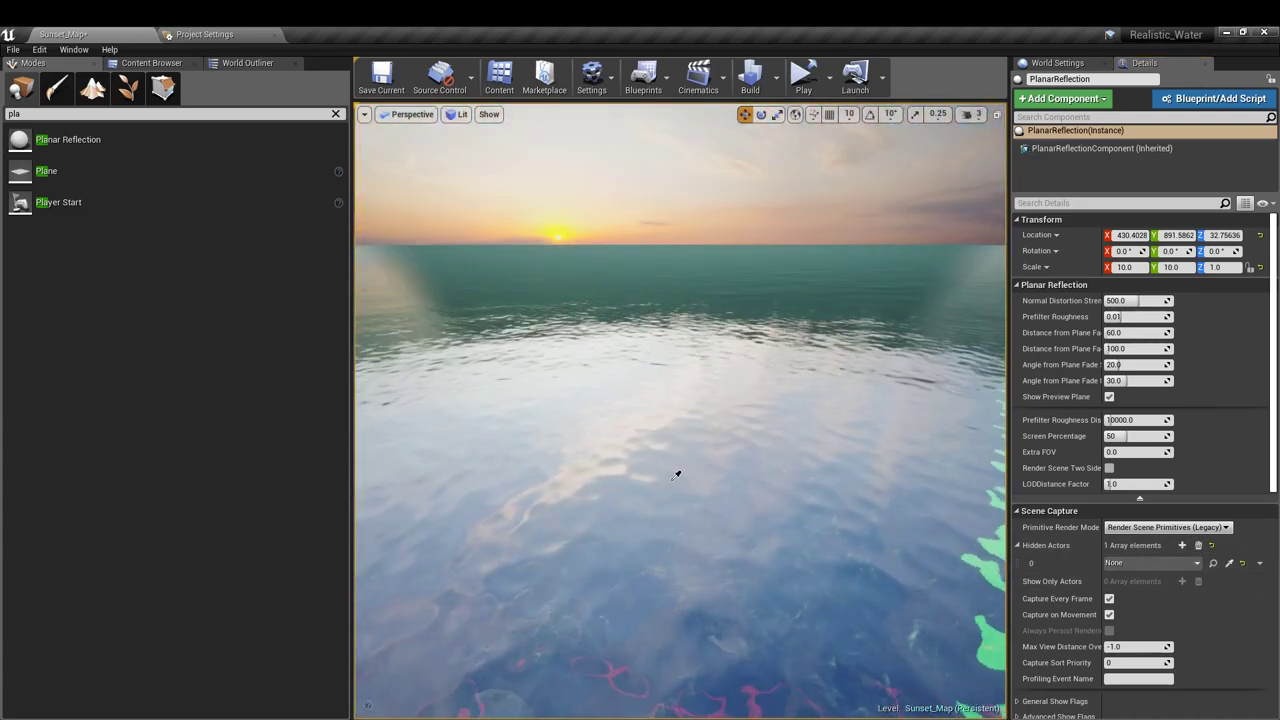
pyautogui.press('g')
pyautogui.moveTo(676, 475); pyautogui.dragTo(630, 456, button='right')
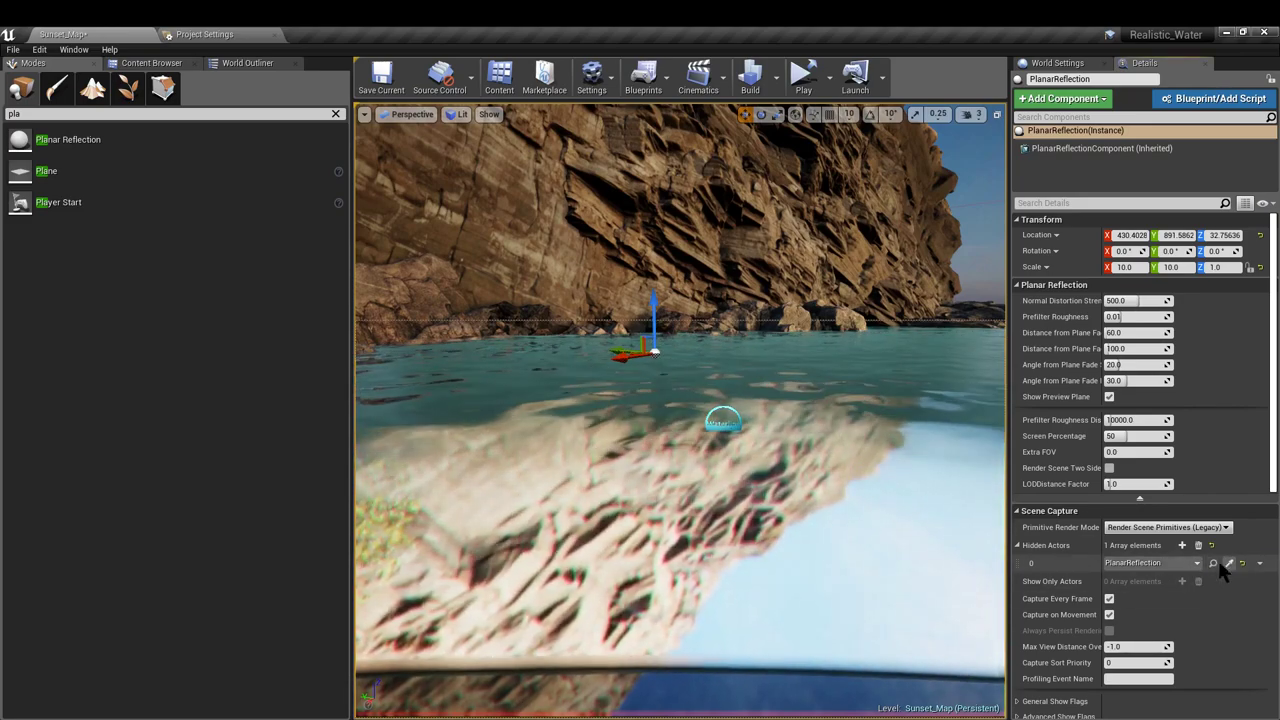
pyautogui.click(1228, 563)
pyautogui.click(880, 400)
pyautogui.moveTo(880, 400); pyautogui.dragTo(590, 480, button='right')
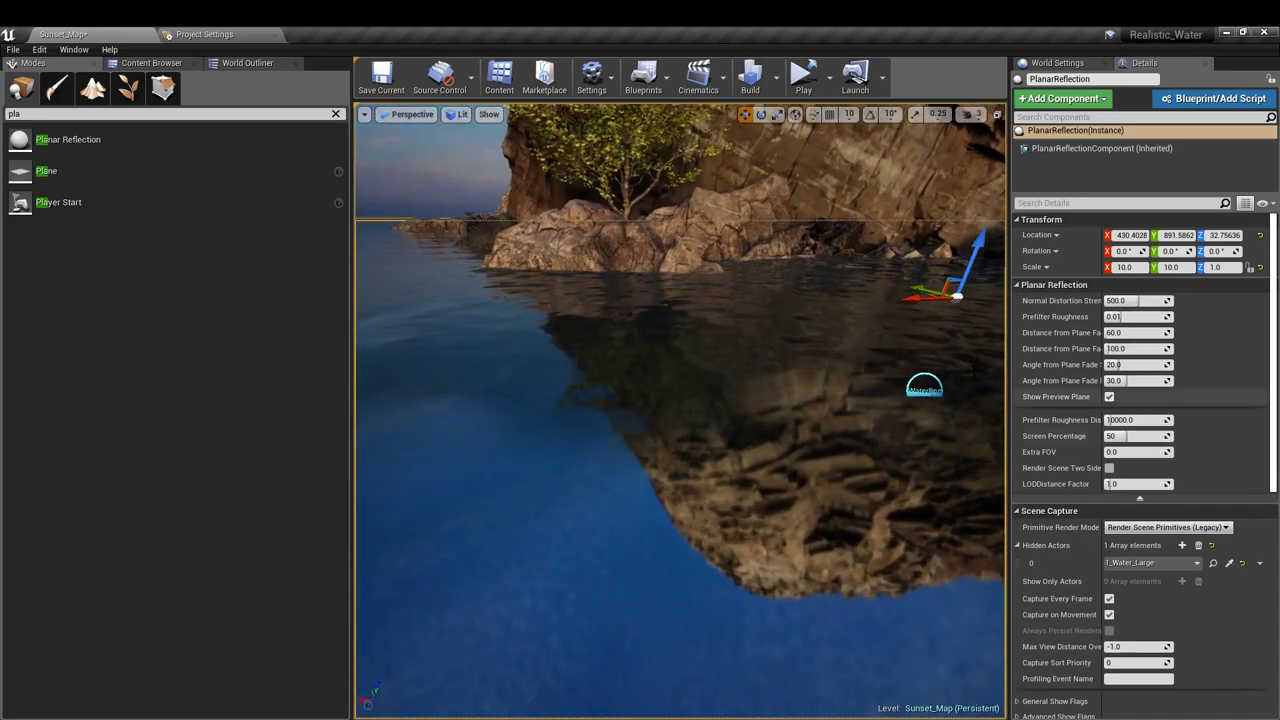
# Turn off the planar reflection's preview plane and inspect the reflections on the water near the tree
pyautogui.moveTo(610, 425); pyautogui.dragTo(560, 428, button='right')
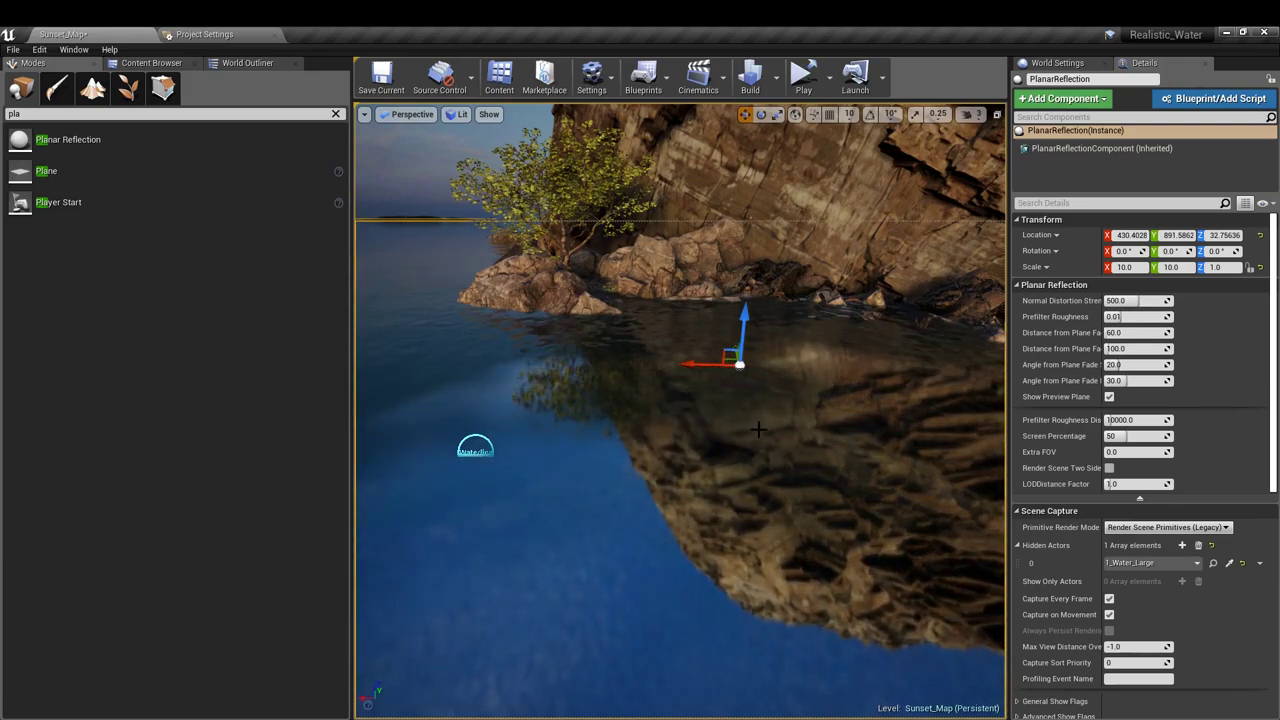
pyautogui.moveTo(756, 429); pyautogui.dragTo(752, 429, button='right')
pyautogui.moveTo(605, 467); pyautogui.dragTo(644, 471, button='right')
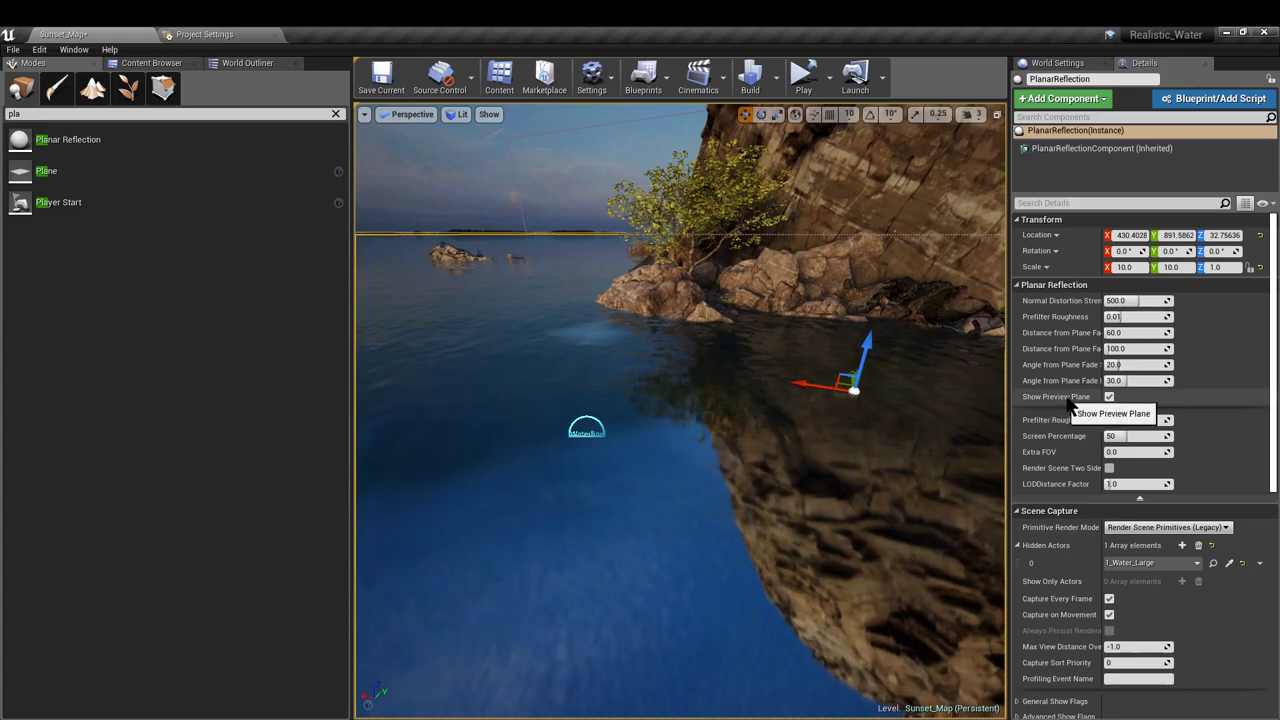
pyautogui.click(1109, 397)
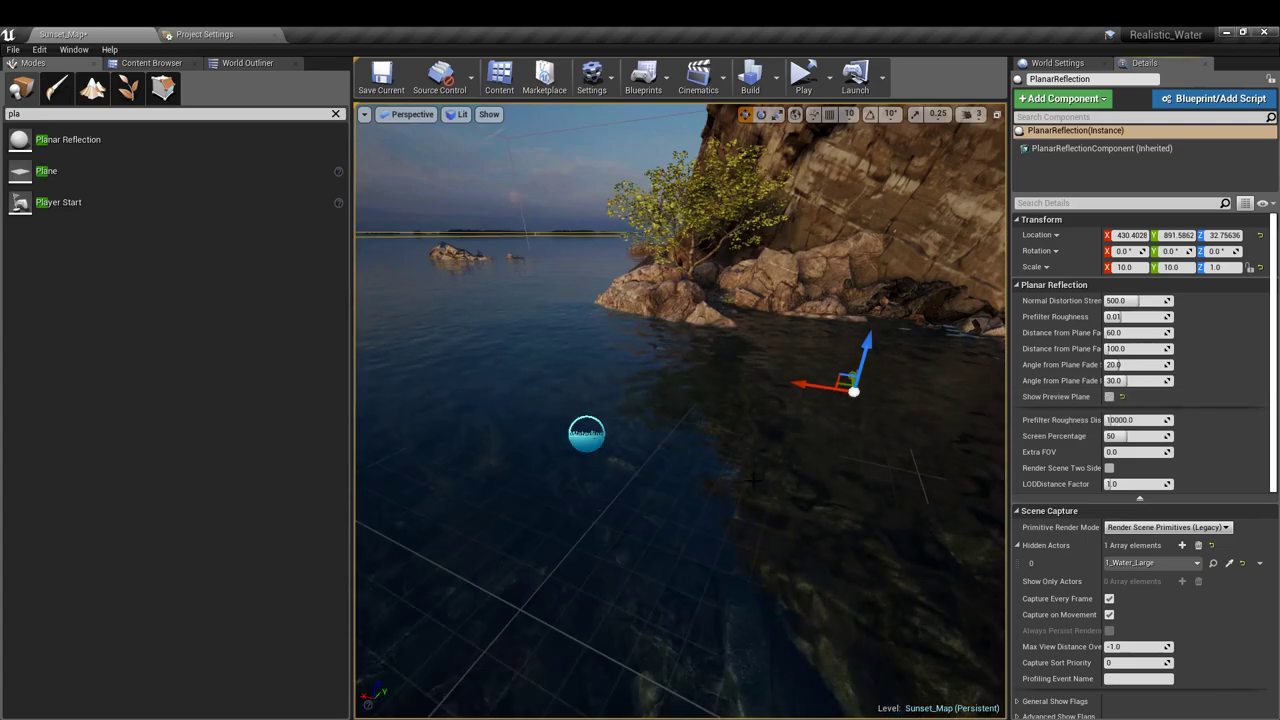
pyautogui.moveTo(680, 420); pyautogui.dragTo(740, 360, button='right')
pyautogui.moveTo(840, 420); pyautogui.dragTo(930, 425, button='right')
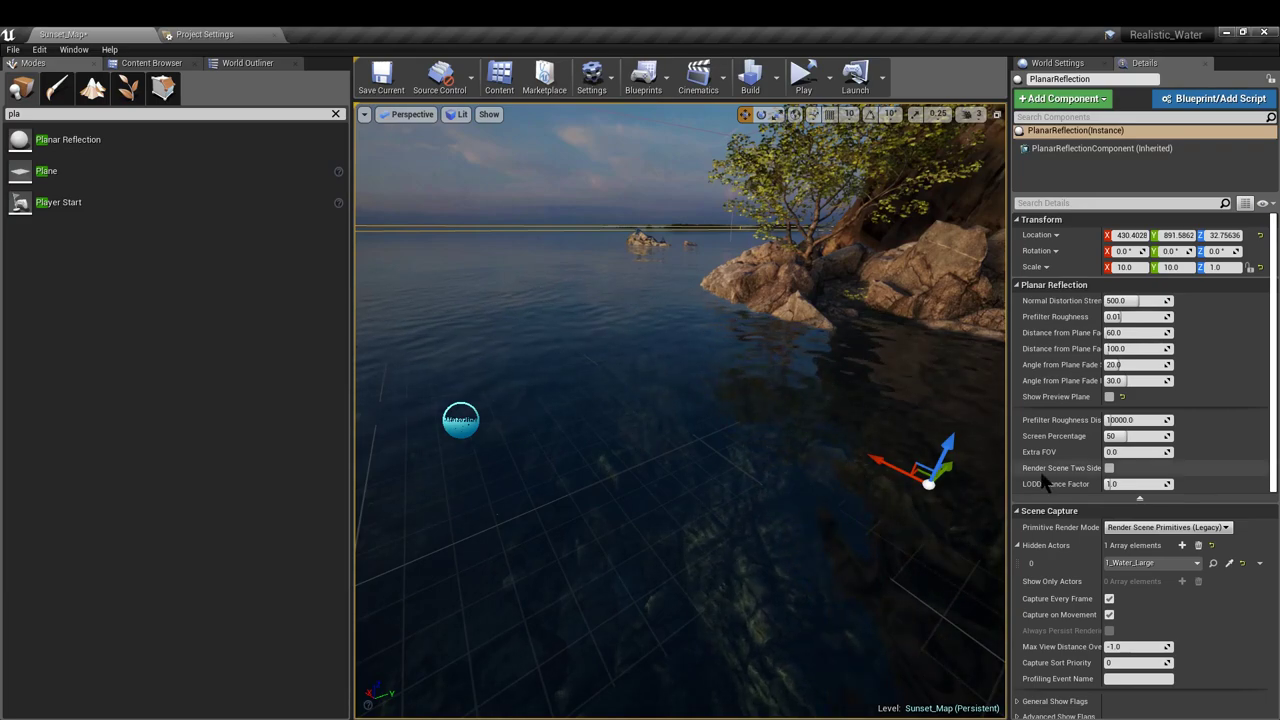
# Try a screen percentage of 100 on the planar reflection, inspect the result, and reset it to the default
pyautogui.moveTo(836, 430); pyautogui.dragTo(897, 422, button='right')
pyautogui.click(1136, 436)
pyautogui.write('100')
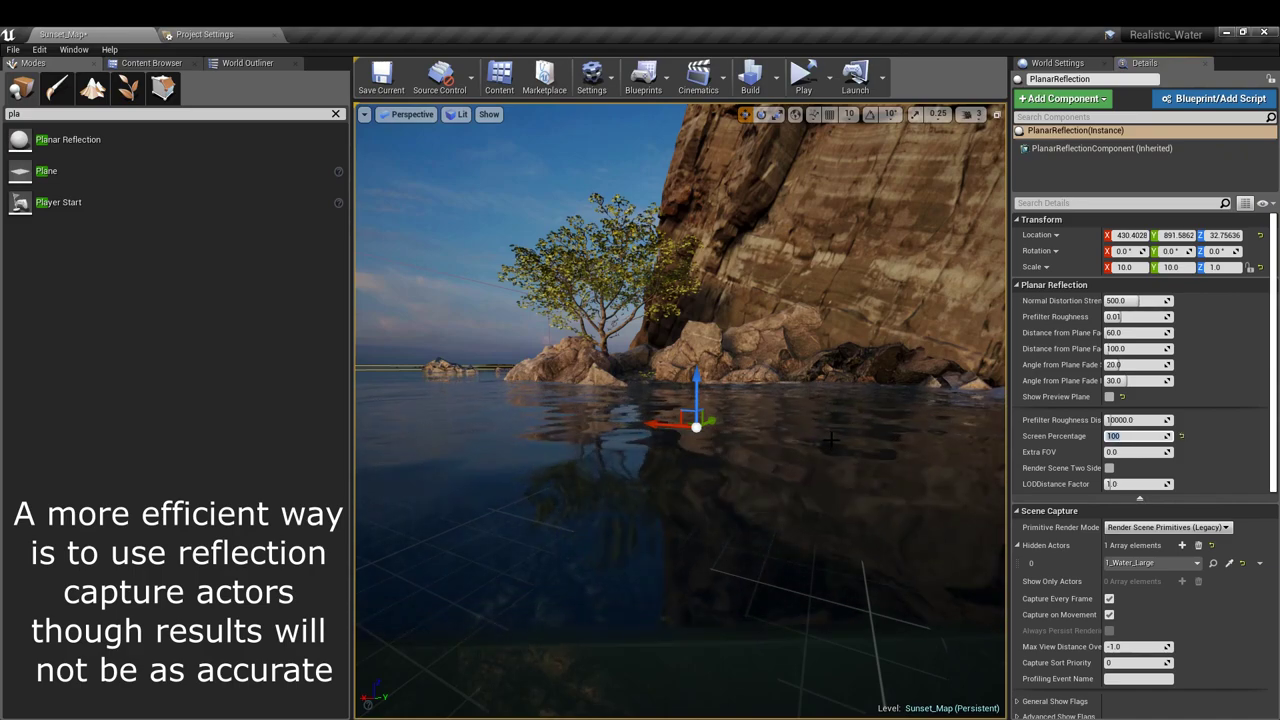
pyautogui.moveTo(848, 437); pyautogui.dragTo(848, 437, button='right')
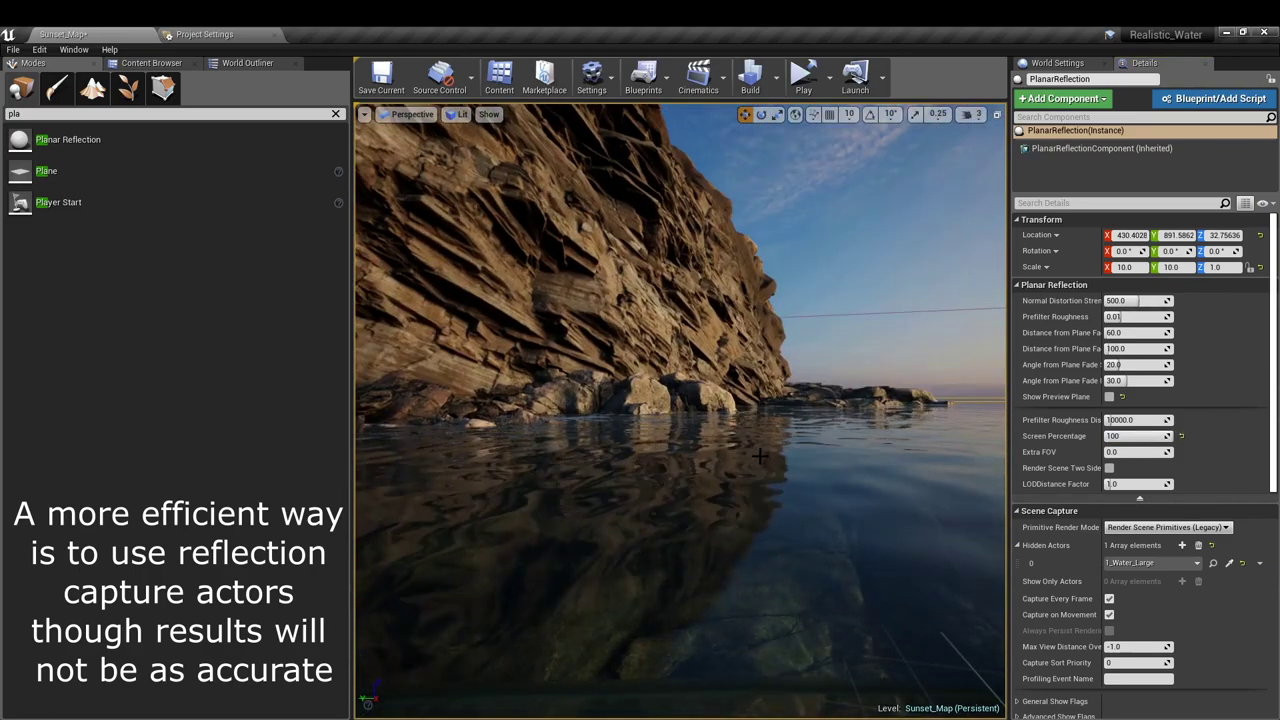
pyautogui.click(1181, 436)
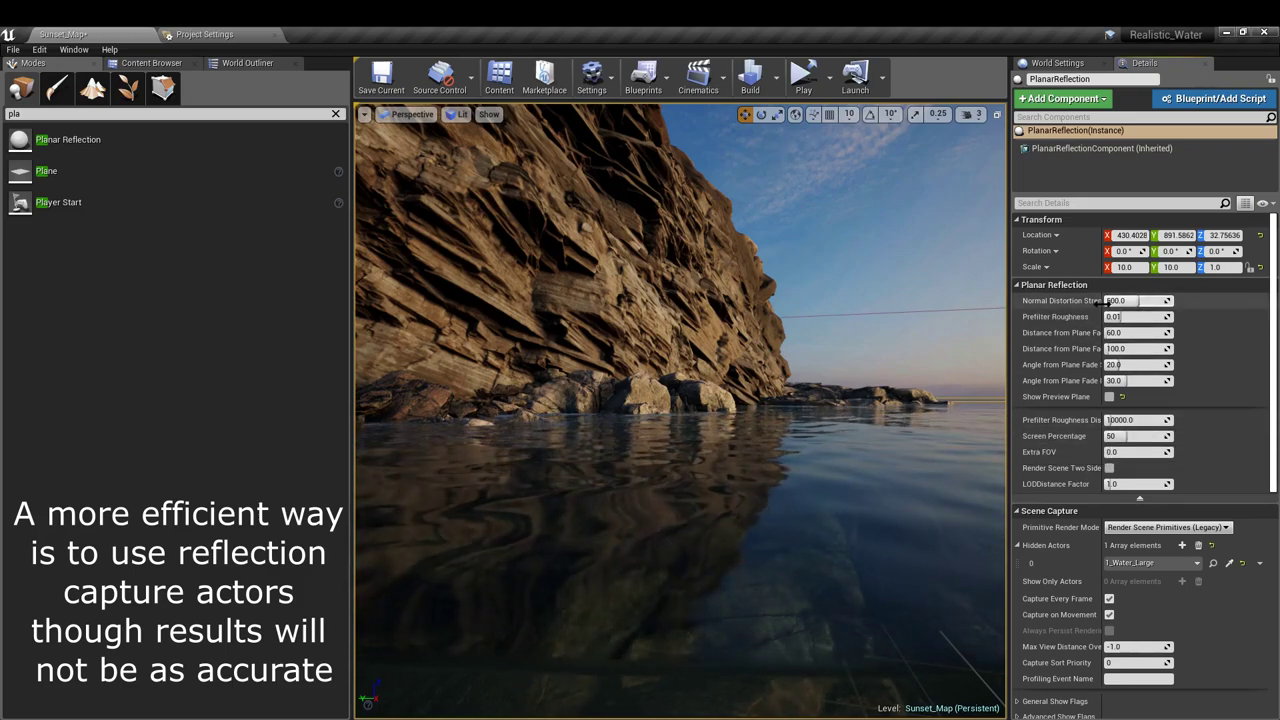
# Compare the planar reflection at Normal Distortion Strength 0 and 1000, and reset the strength to its default
pyautogui.moveTo(880, 438); pyautogui.dragTo(829, 451, button='right')
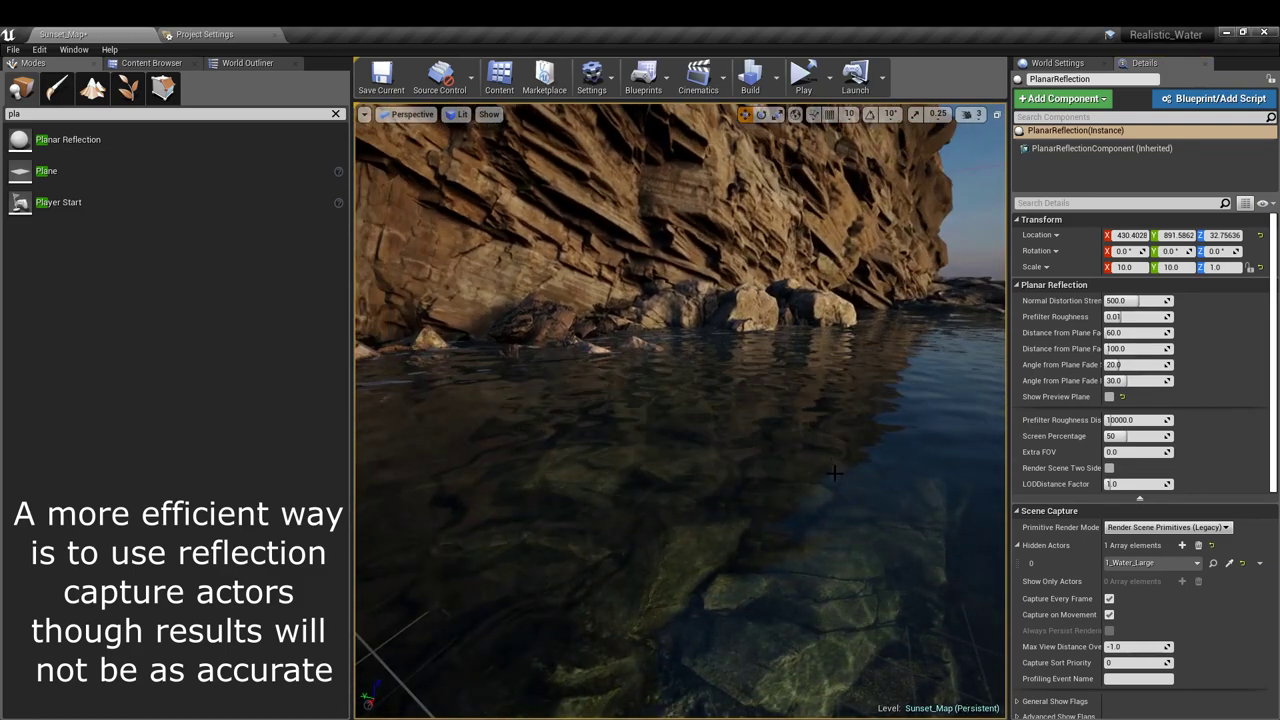
pyautogui.click(1131, 301)
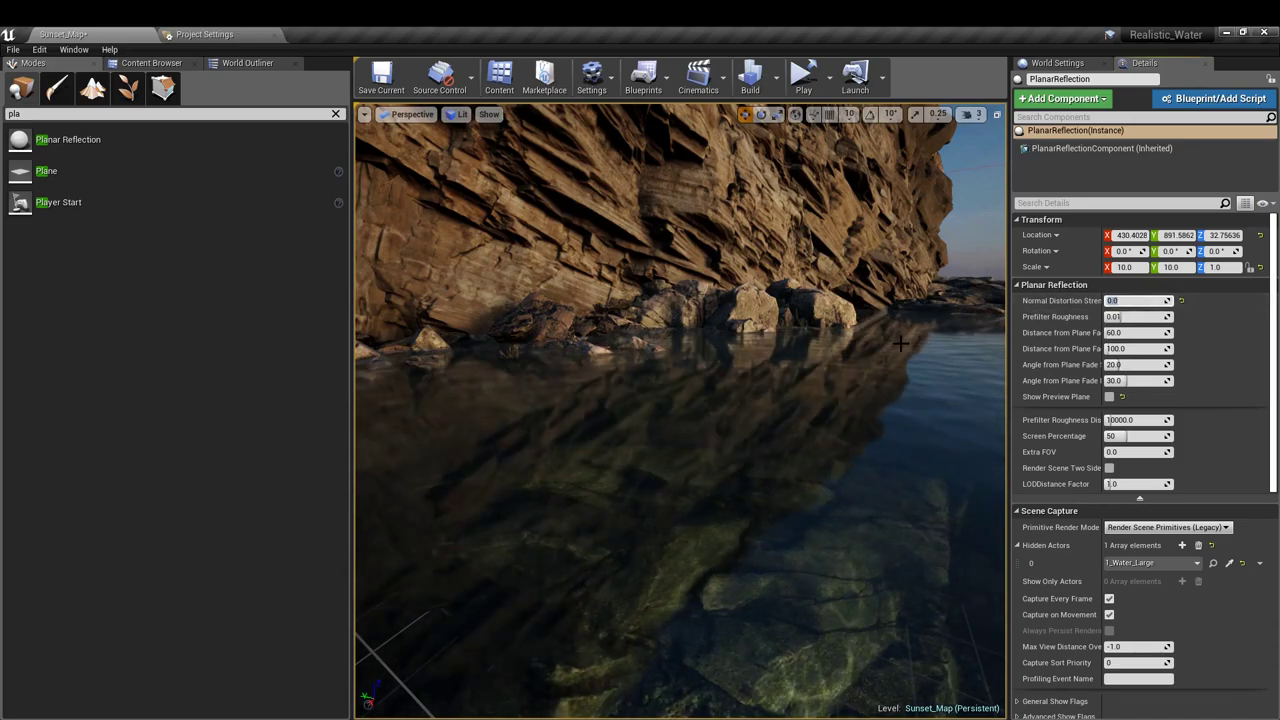
pyautogui.moveTo(804, 350)
pyautogui.mouseDown(button='right')
pyautogui.moveTo(900, 350)
pyautogui.moveTo(530, 350)
pyautogui.moveTo(825, 355)
pyautogui.mouseUp(button='right')
pyautogui.moveTo(1137, 301); pyautogui.dragTo(1173, 301)
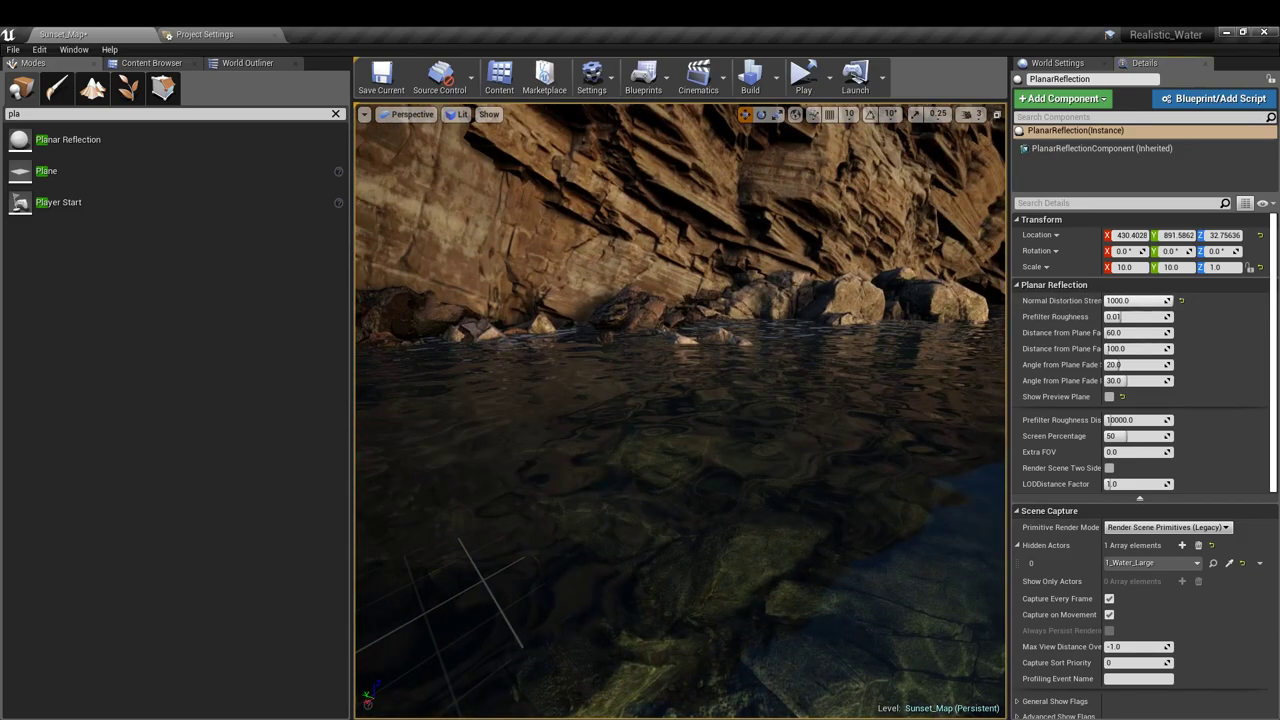
pyautogui.moveTo(663, 346); pyautogui.dragTo(663, 346, button='right')
pyautogui.moveTo(386, 366); pyautogui.dragTo(386, 366, button='right')
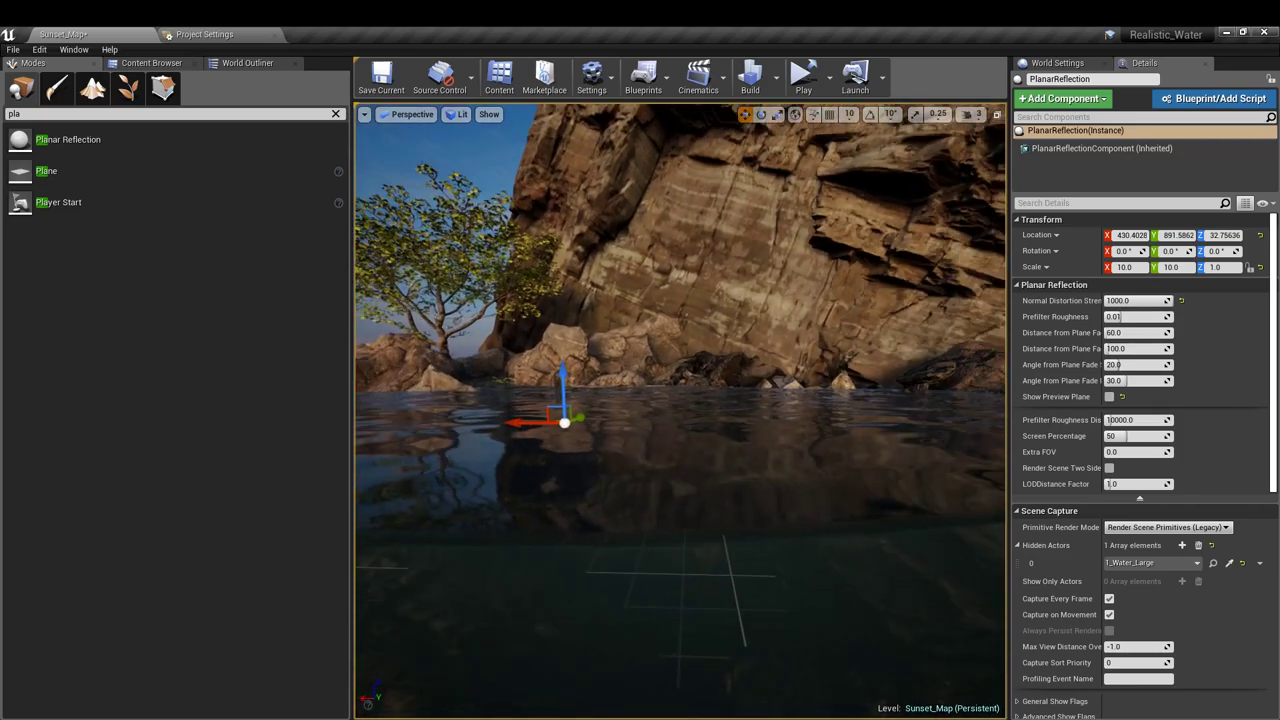
pyautogui.click(1181, 300)
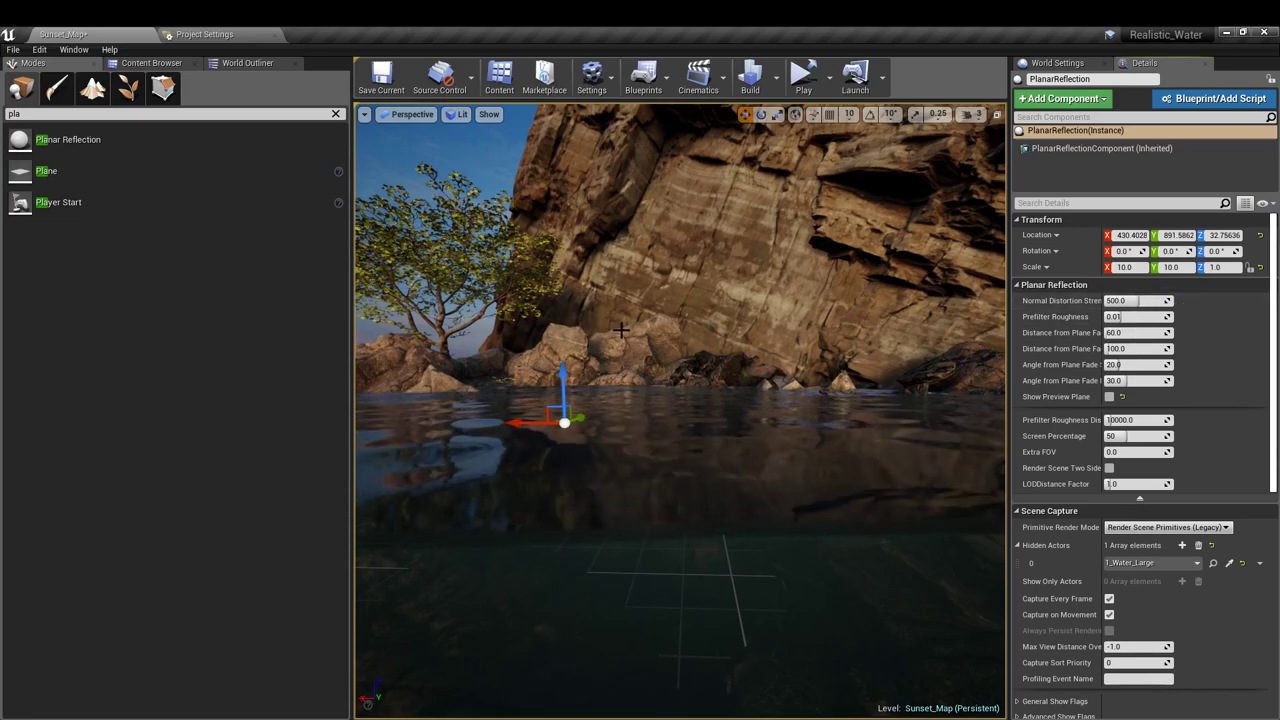
# Raise the planar reflection slightly to a Z location of about 37.4 and check the water's reflections near the rocks
pyautogui.moveTo(790, 369); pyautogui.dragTo(790, 369, button='right')
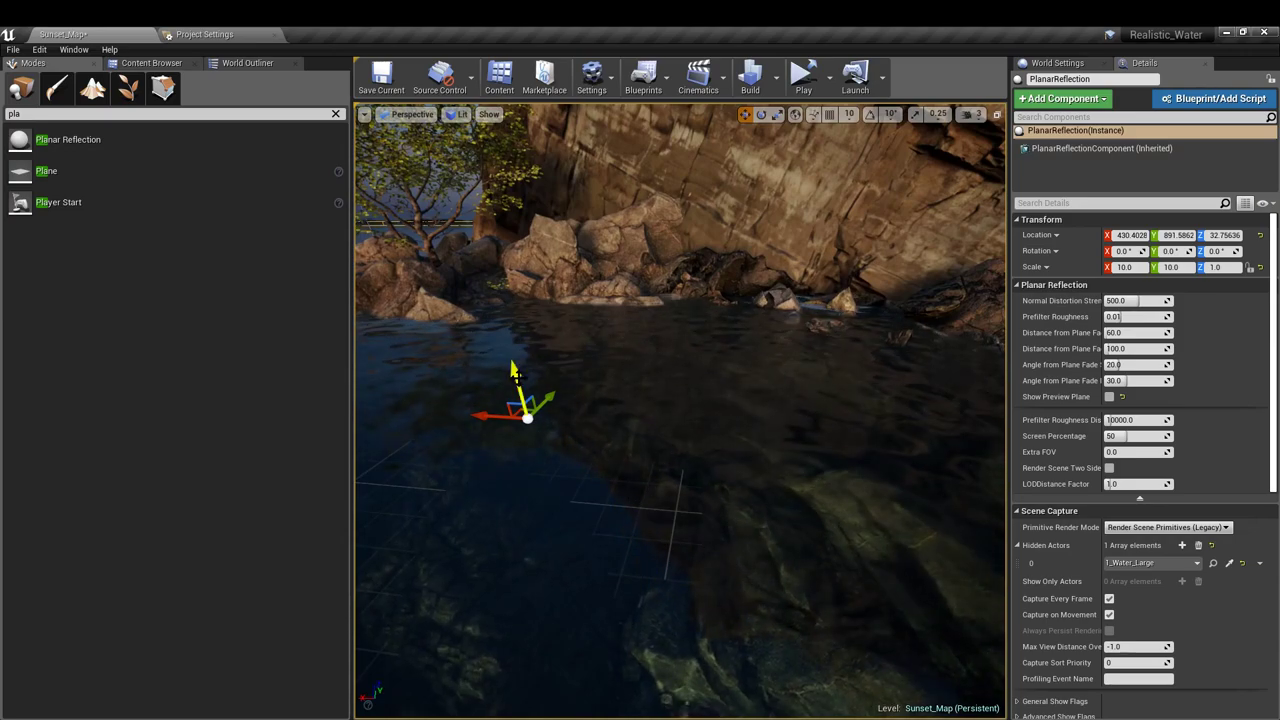
pyautogui.moveTo(626, 375); pyautogui.dragTo(657, 375, button='right')
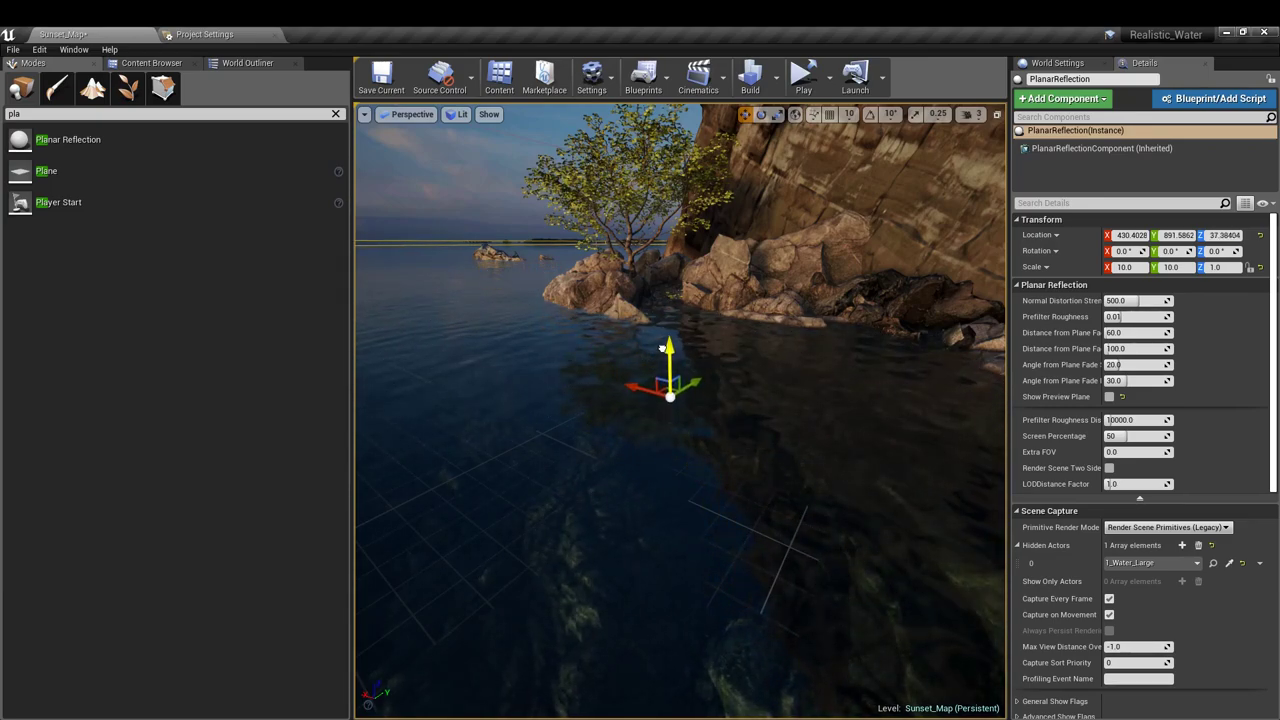
pyautogui.moveTo(662, 358); pyautogui.dragTo(560, 380, button='right')
# Inspect the sunset water surface and the waterline from several angles in a full-screen viewport with the transform gizmo hidden
pyautogui.press('F11')
pyautogui.press('q')
pyautogui.moveTo(737, 389); pyautogui.dragTo(680, 387, button='right')
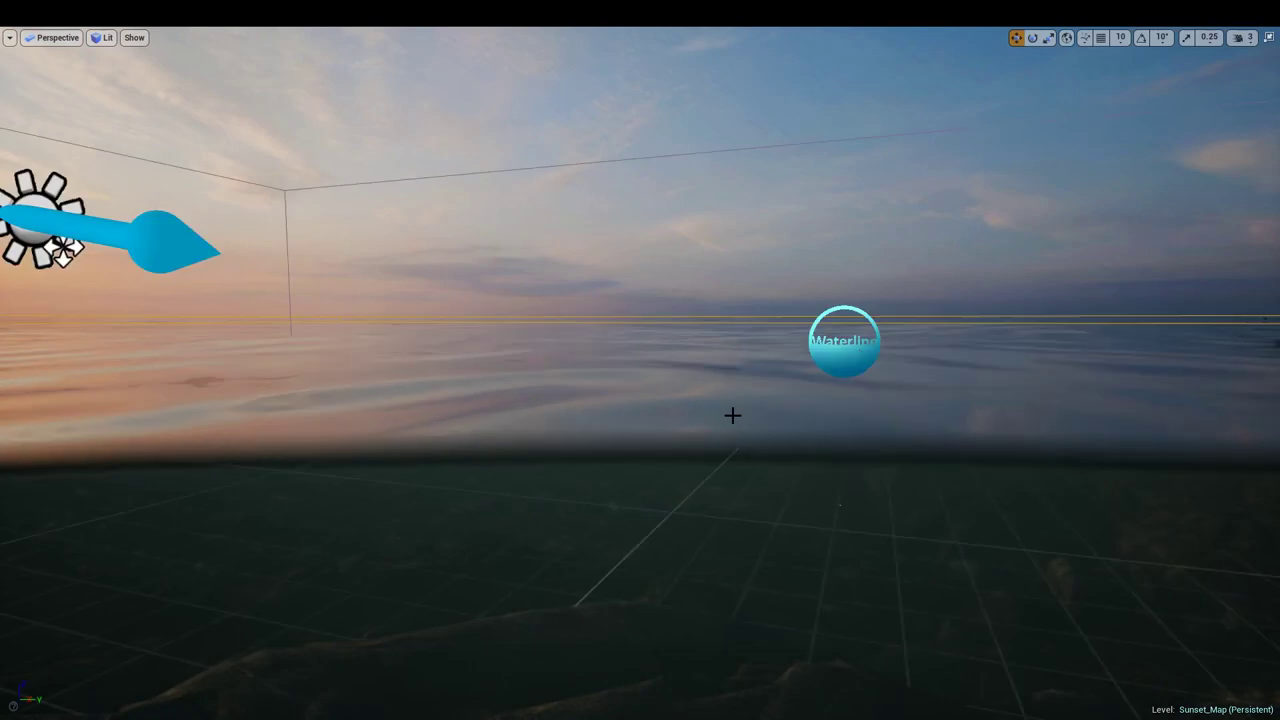
pyautogui.moveTo(897, 363); pyautogui.dragTo(998, 405, button='right')
pyautogui.moveTo(540, 210); pyautogui.dragTo(554, 317, button='right')
# Select the 1_Water_Large actor, restore the normal editor layout, and frame the actor in the viewport
pyautogui.click(560, 313)
pyautogui.moveTo(694, 387); pyautogui.dragTo(835, 345, button='right')
pyautogui.press('F11')
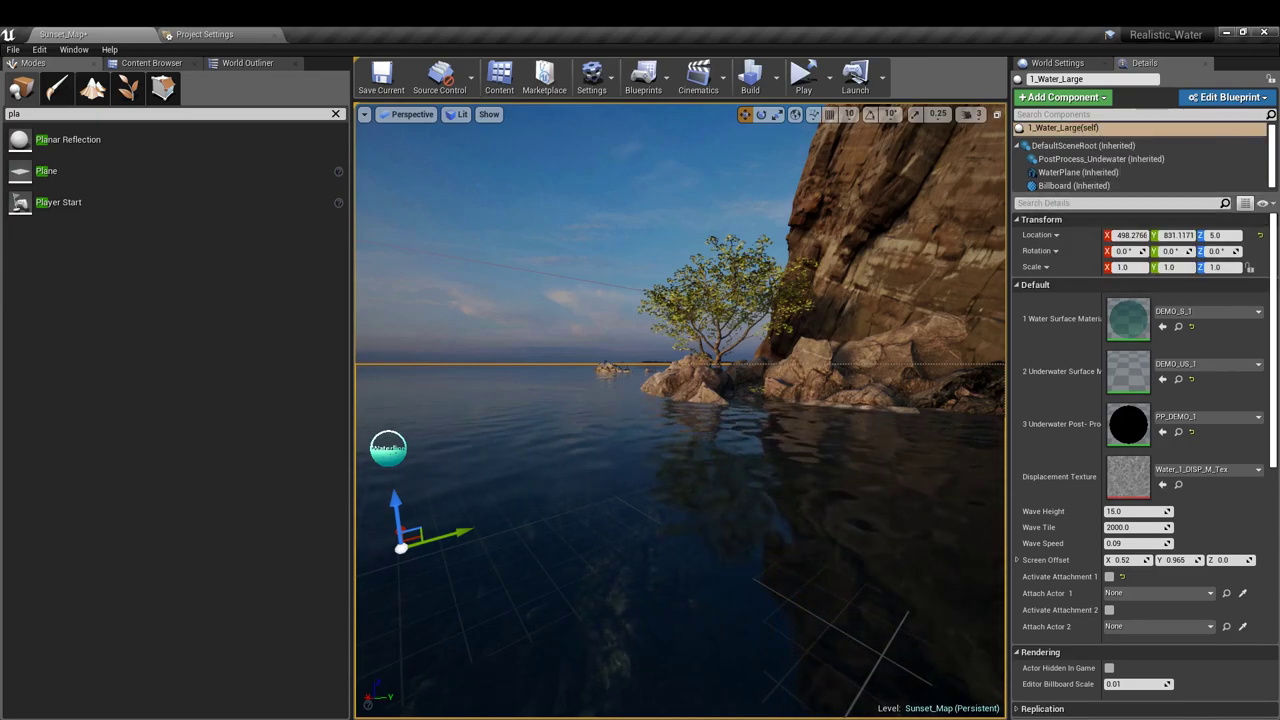
pyautogui.press('f')
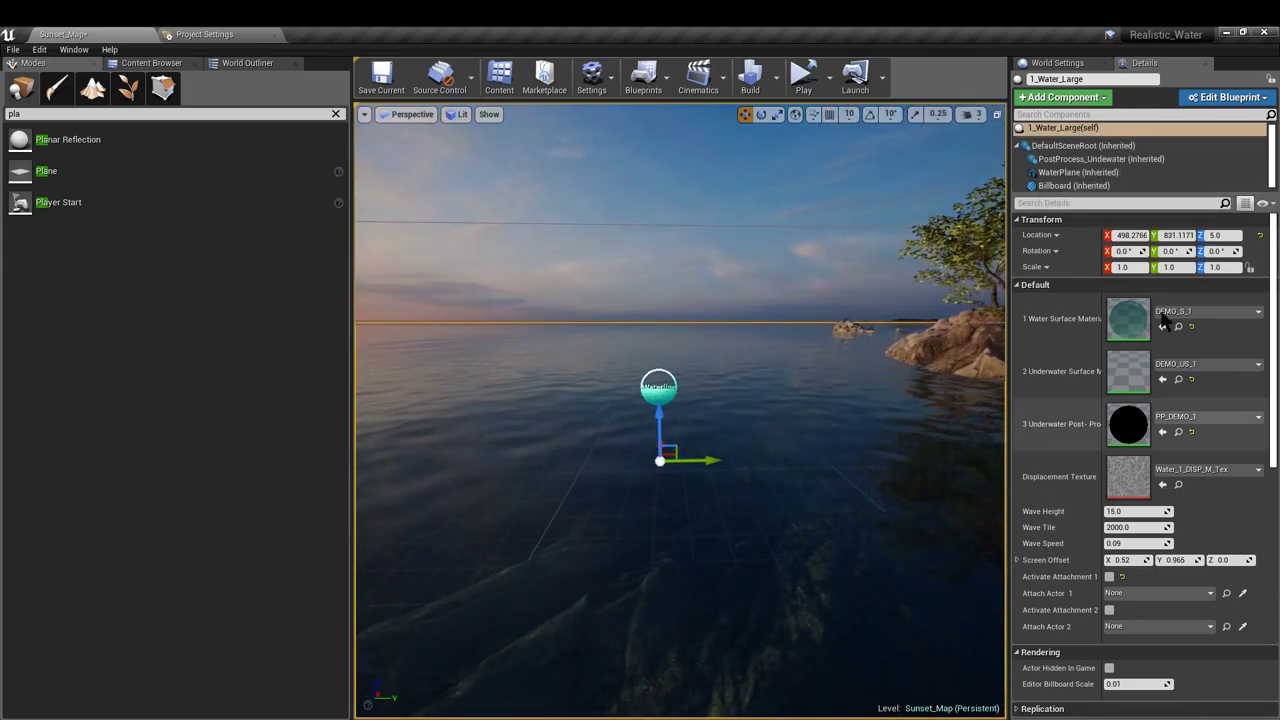
# Locate the world's GameMode Override asset in the Blueprints folder, clear the override, and reassign Base_GameMode_BP to it
pyautogui.click(75, 49)
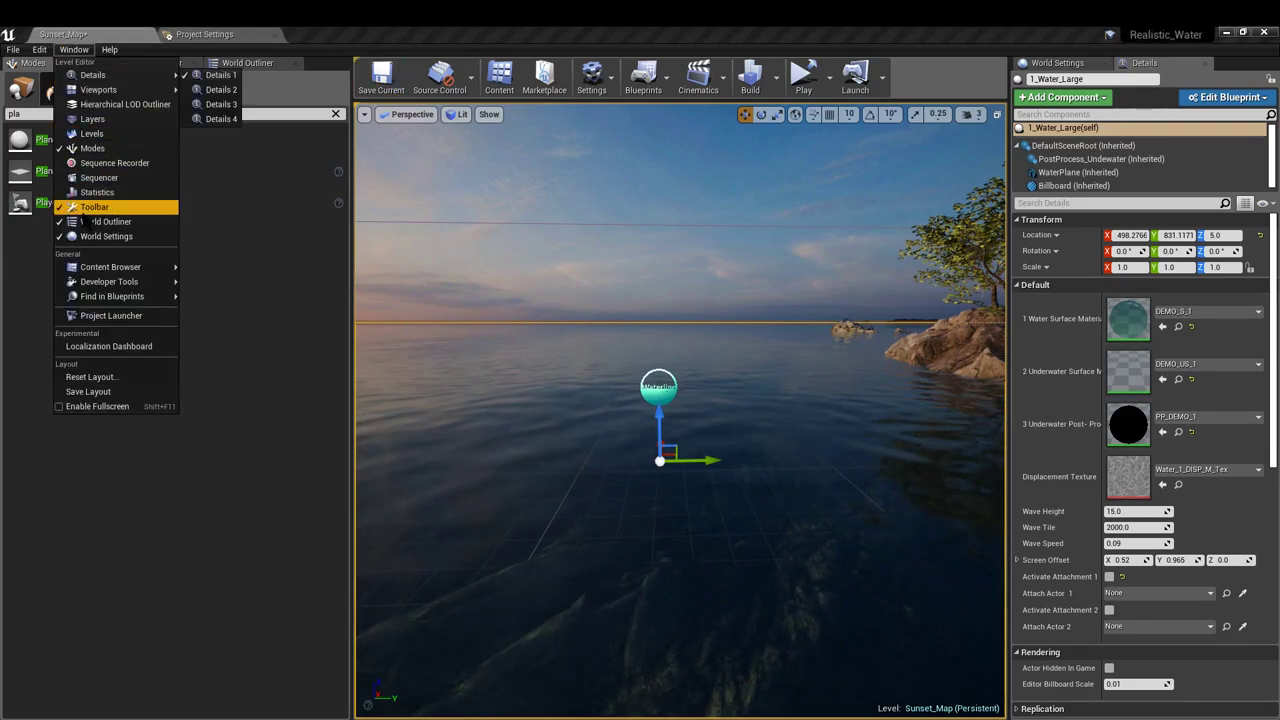
pyautogui.click(1037, 62)
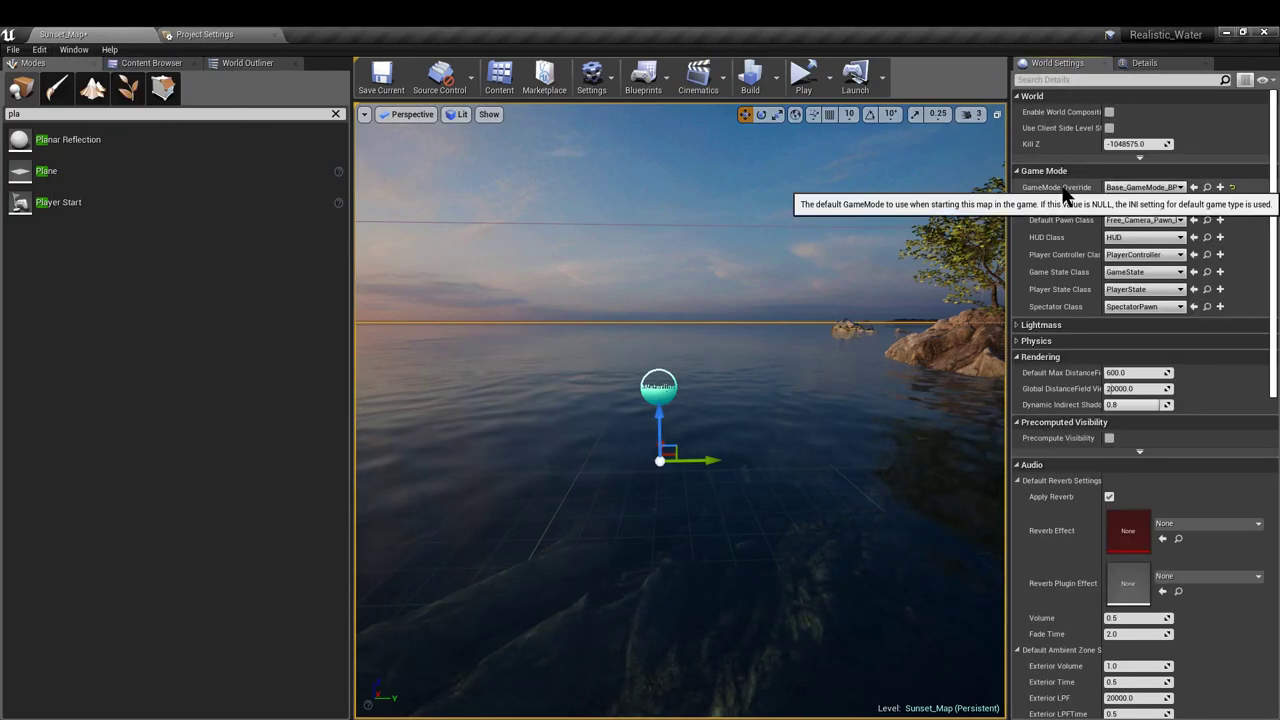
pyautogui.click(1209, 188)
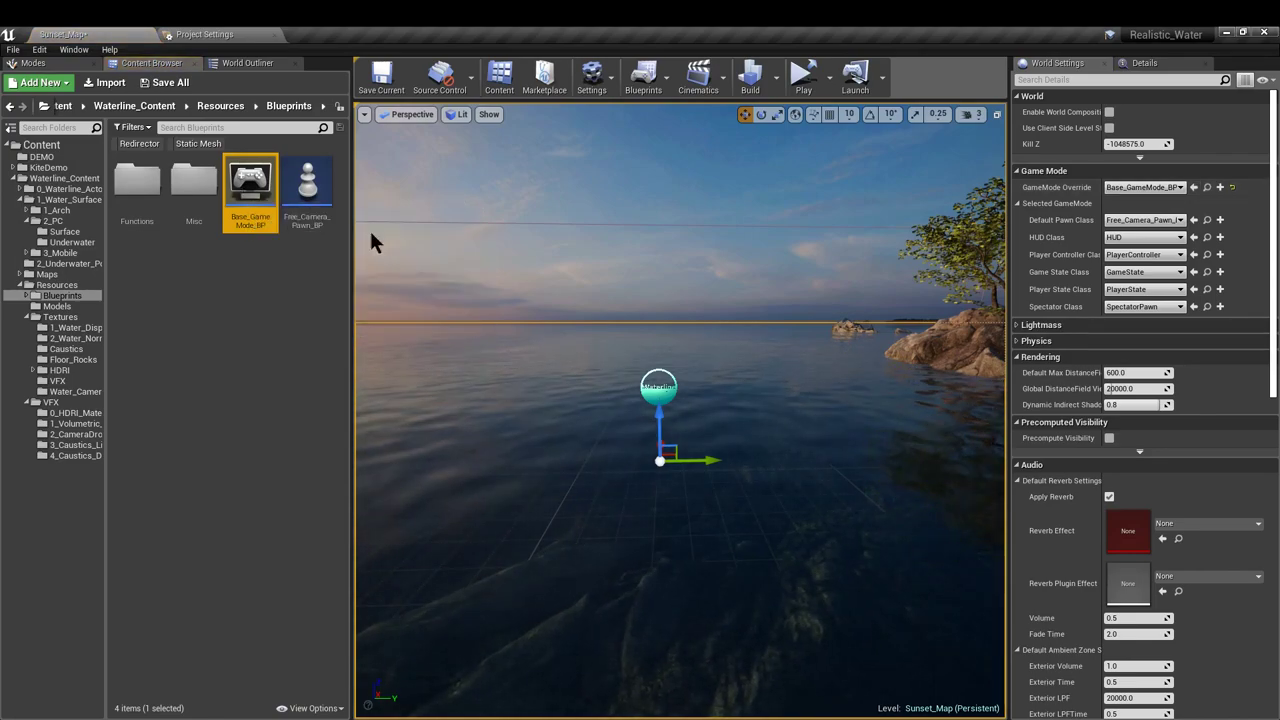
pyautogui.click(1233, 187)
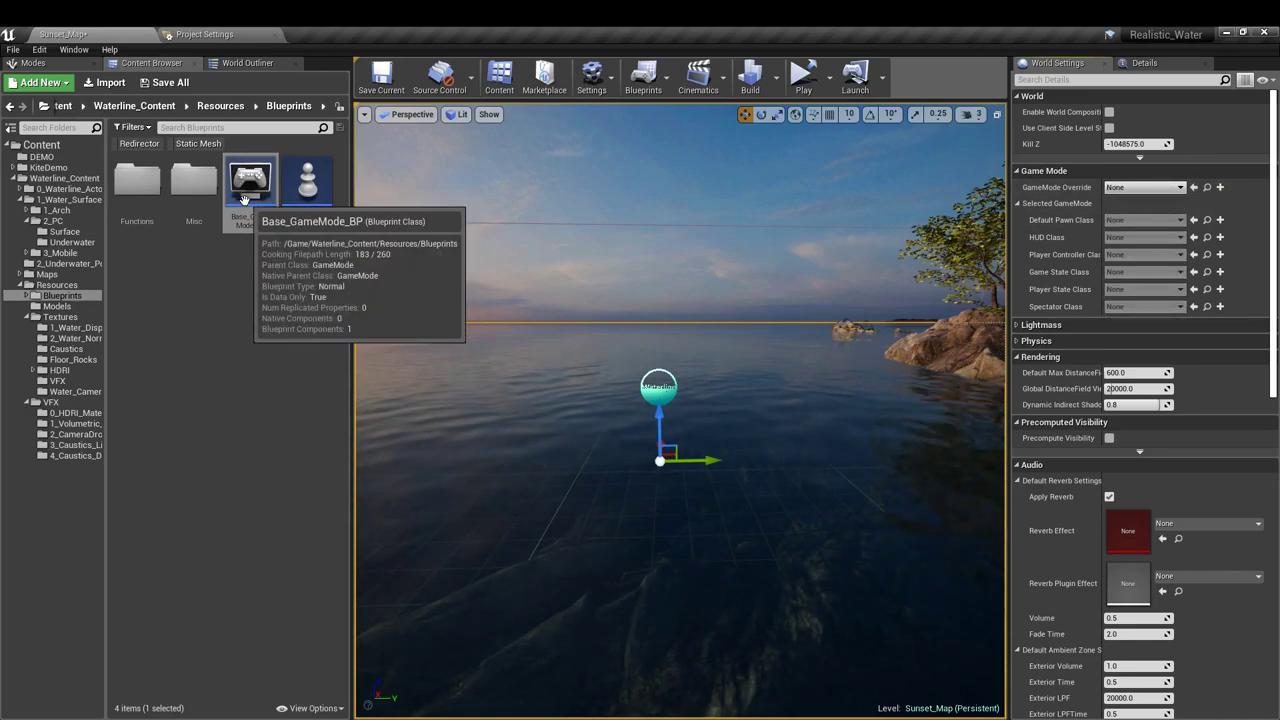
pyautogui.moveTo(244, 199); pyautogui.dragTo(1138, 188)
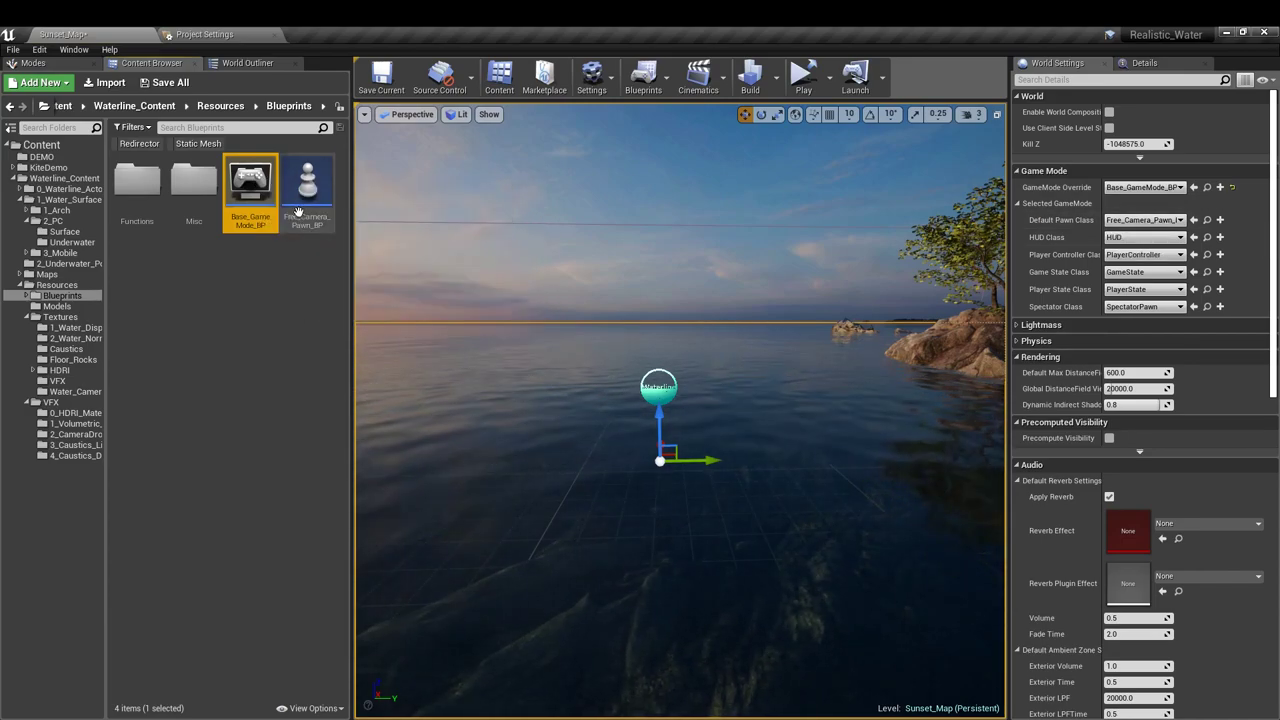
pyautogui.moveTo(591, 260)
pyautogui.mouseDown(button='right')
pyautogui.moveTo(390, 285)
pyautogui.moveTo(595, 260)
pyautogui.mouseUp(button='right')
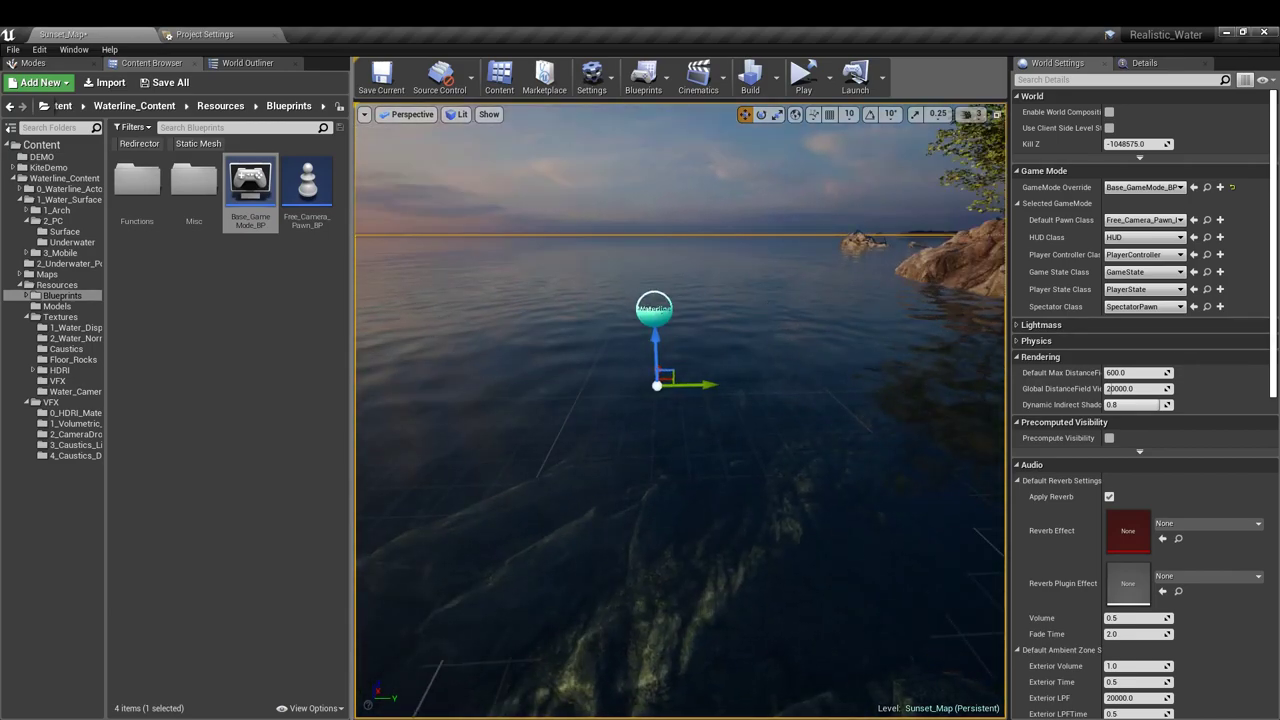
pyautogui.scroll(4, 767, 311)
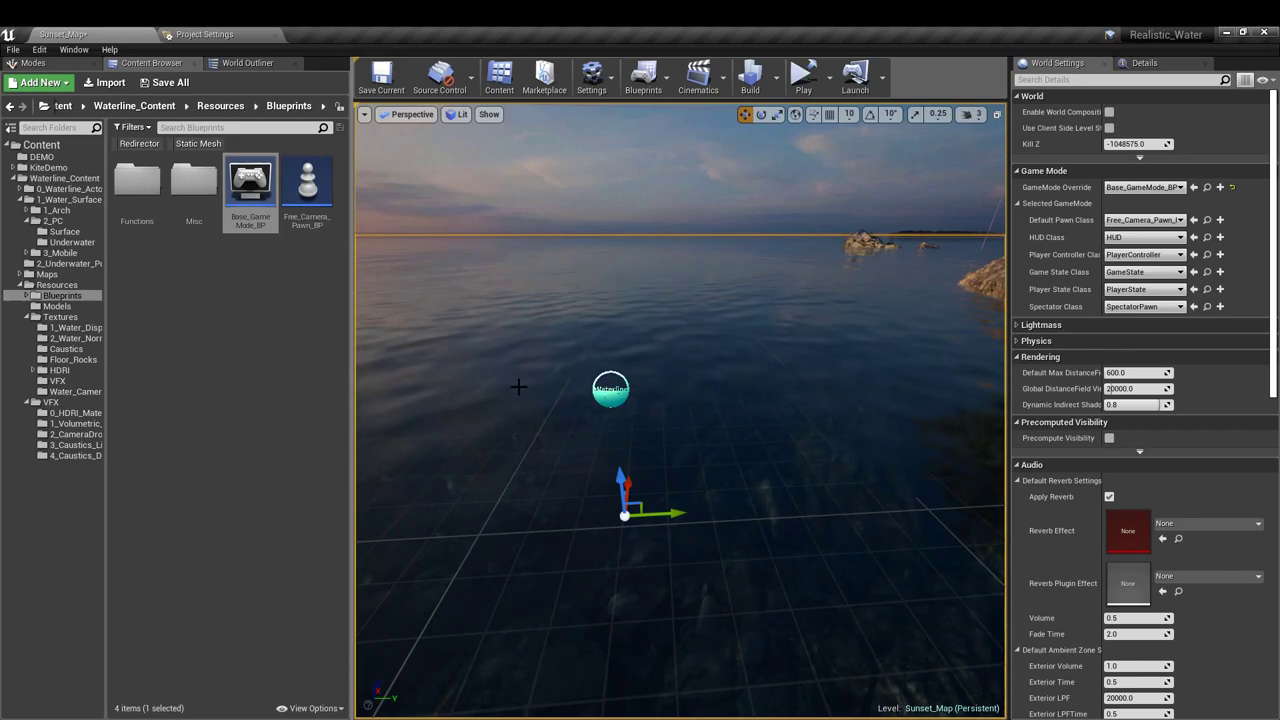
pyautogui.moveTo(574, 346); pyautogui.dragTo(560, 270)
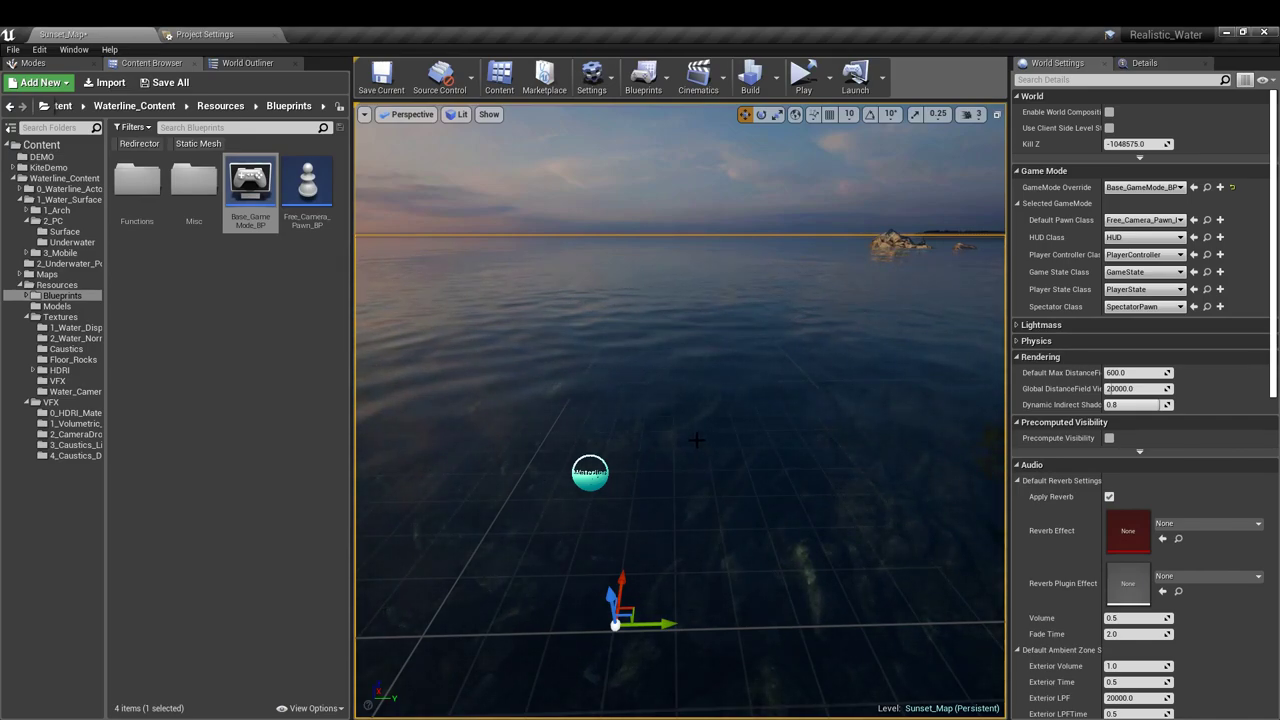
# Return to the details of 1_Water_Large and enable Apply Standalone Windowed in its underwater post-process material PP_DEMO_1
pyautogui.click(1146, 63)
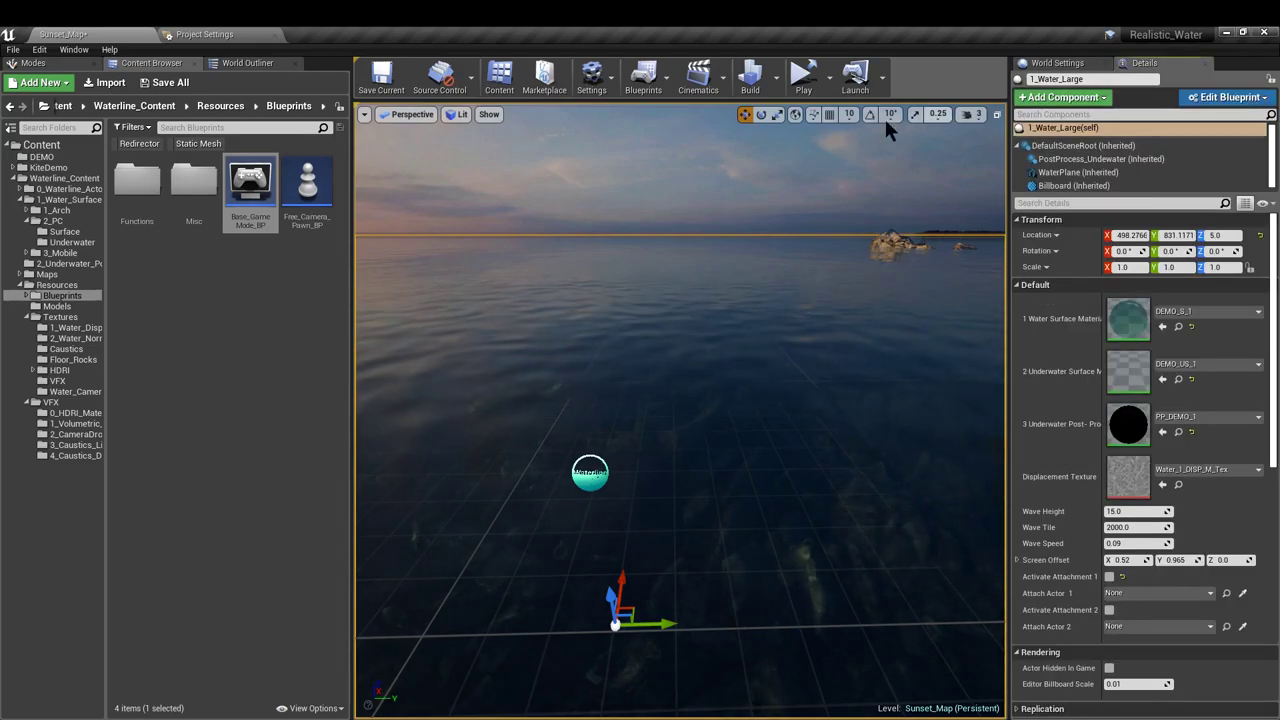
pyautogui.moveTo(680, 400); pyautogui.dragTo(800, 440, button='right')
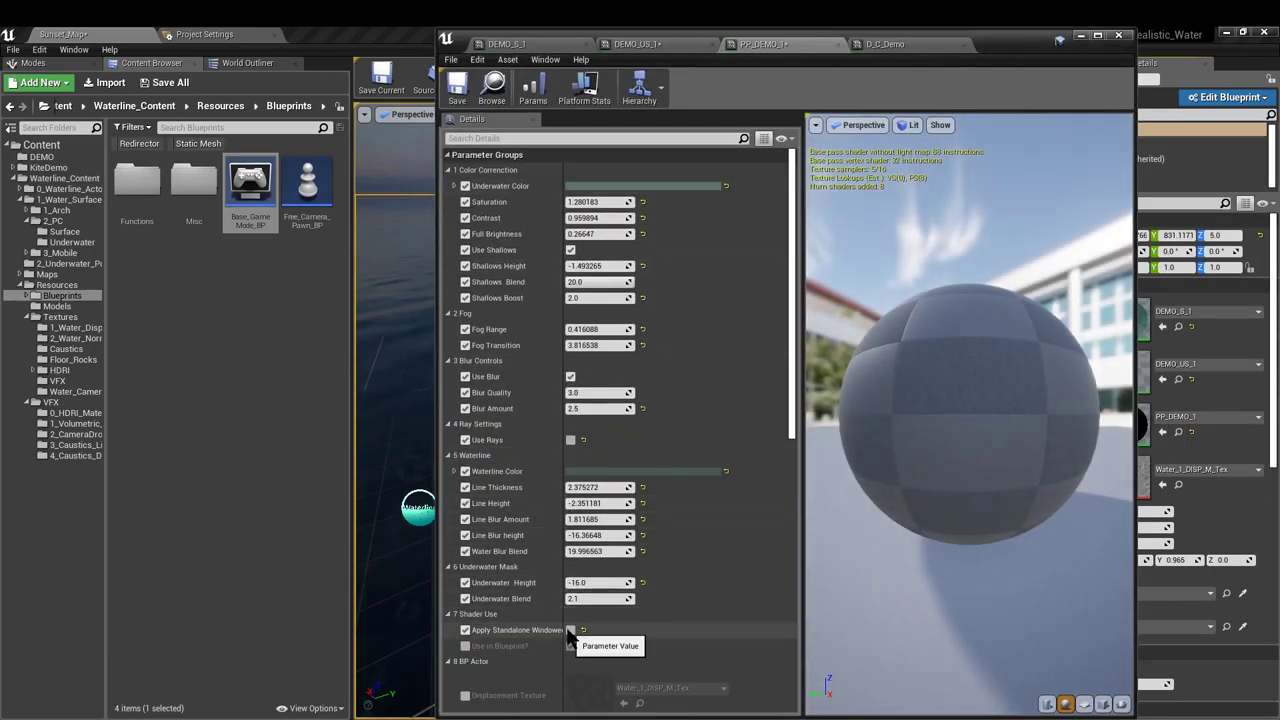
pyautogui.click(570, 631)
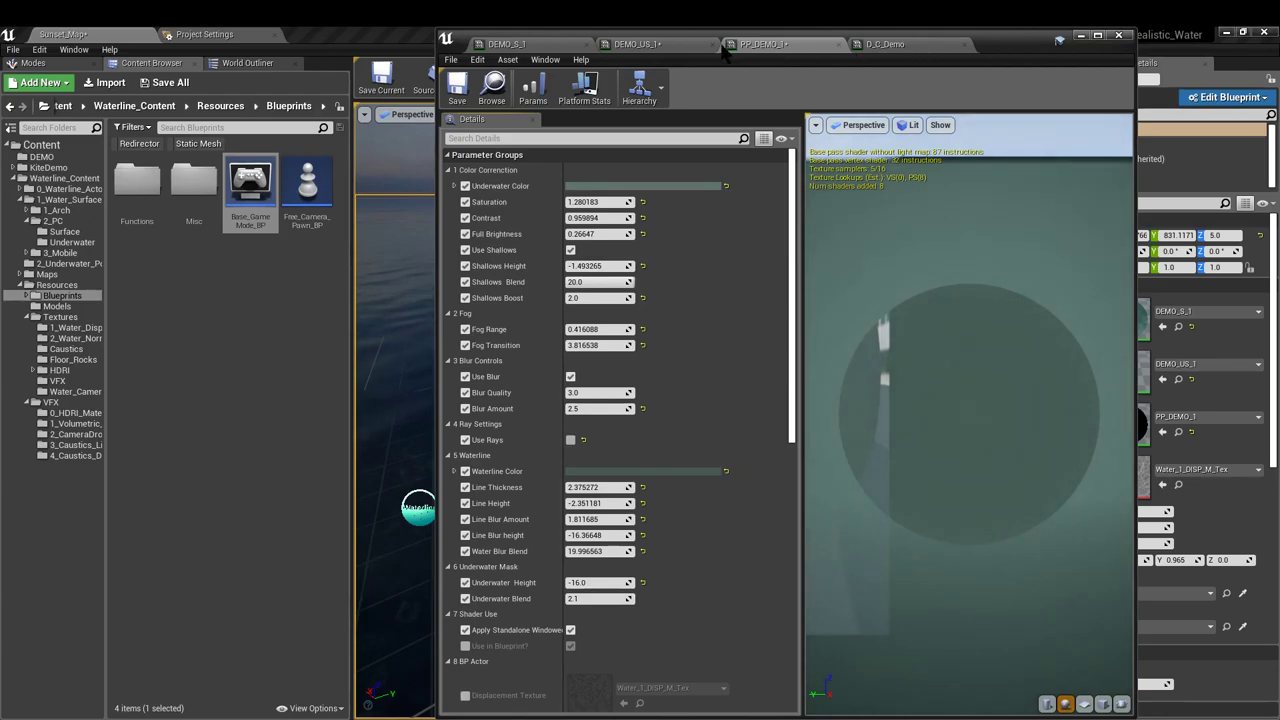
# Enable Apply Standalone Windowed in the underwater surface material DEMO_US_1 and save that material
pyautogui.click(641, 44)
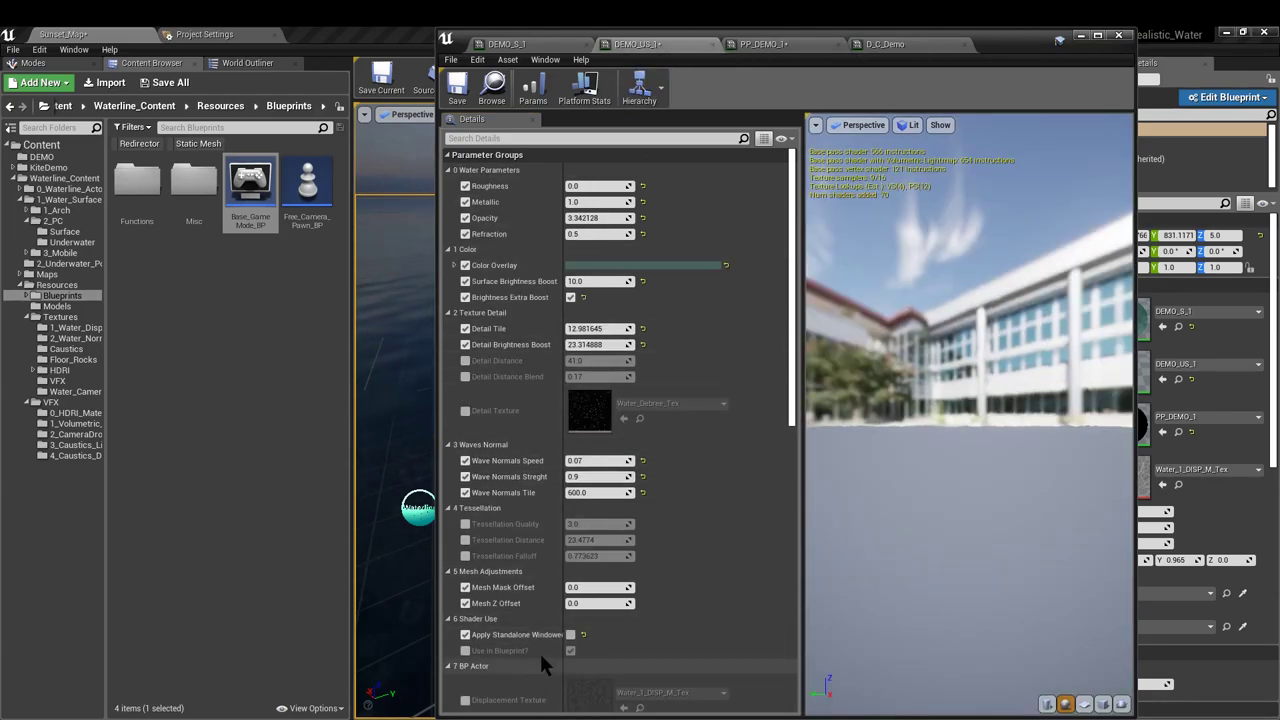
pyautogui.click(570, 636)
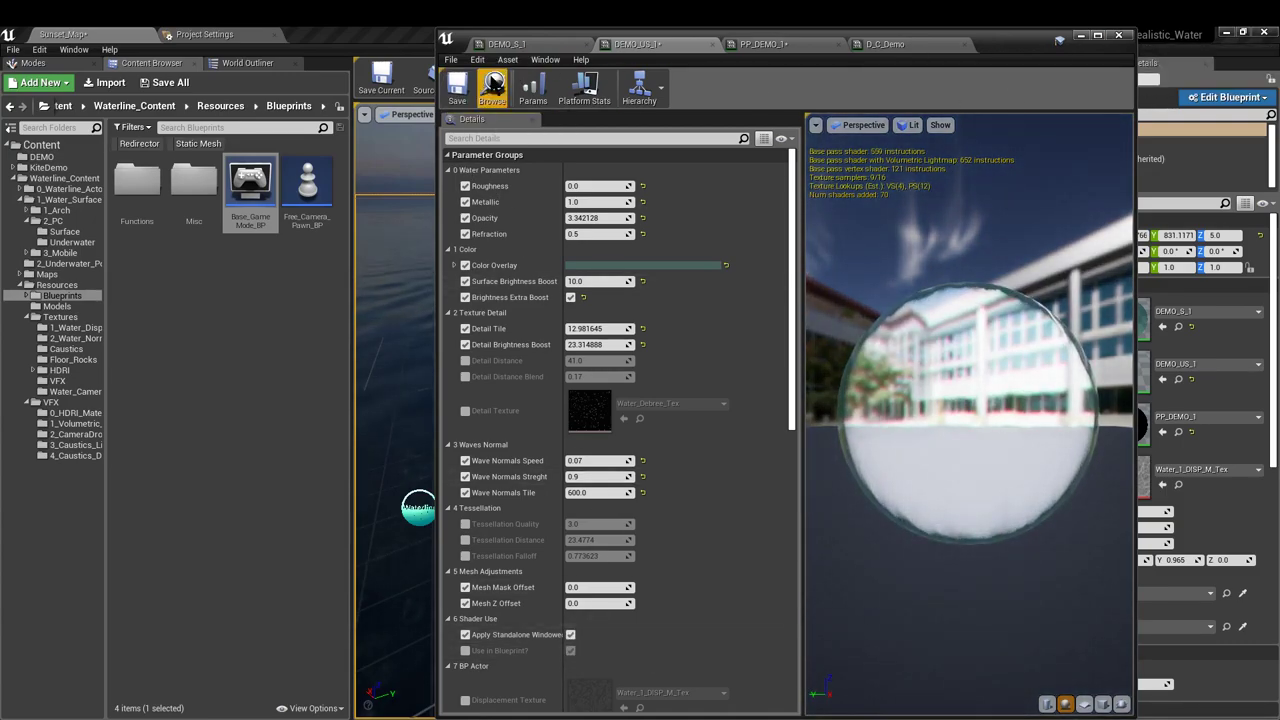
pyautogui.click(457, 88)
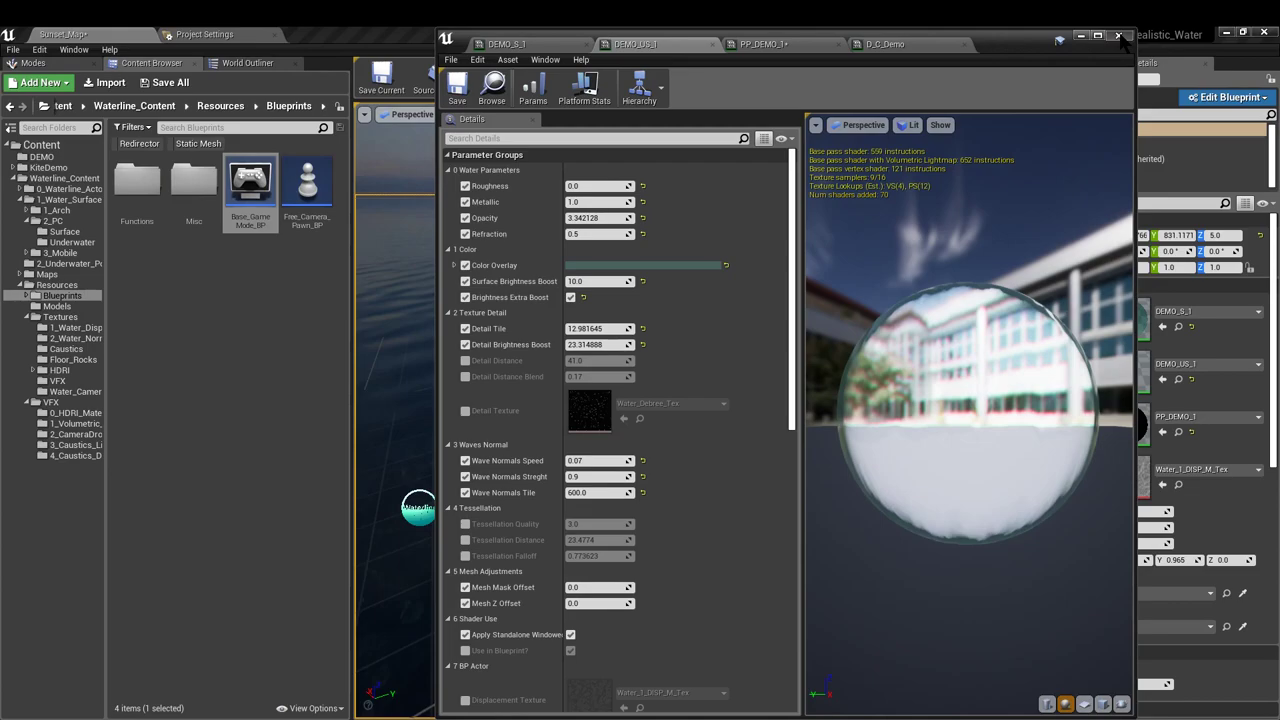
# Close the material editor and save the Sunset_Map level together with all remaining modified assets
pyautogui.click(1118, 35)
pyautogui.click(381, 78)
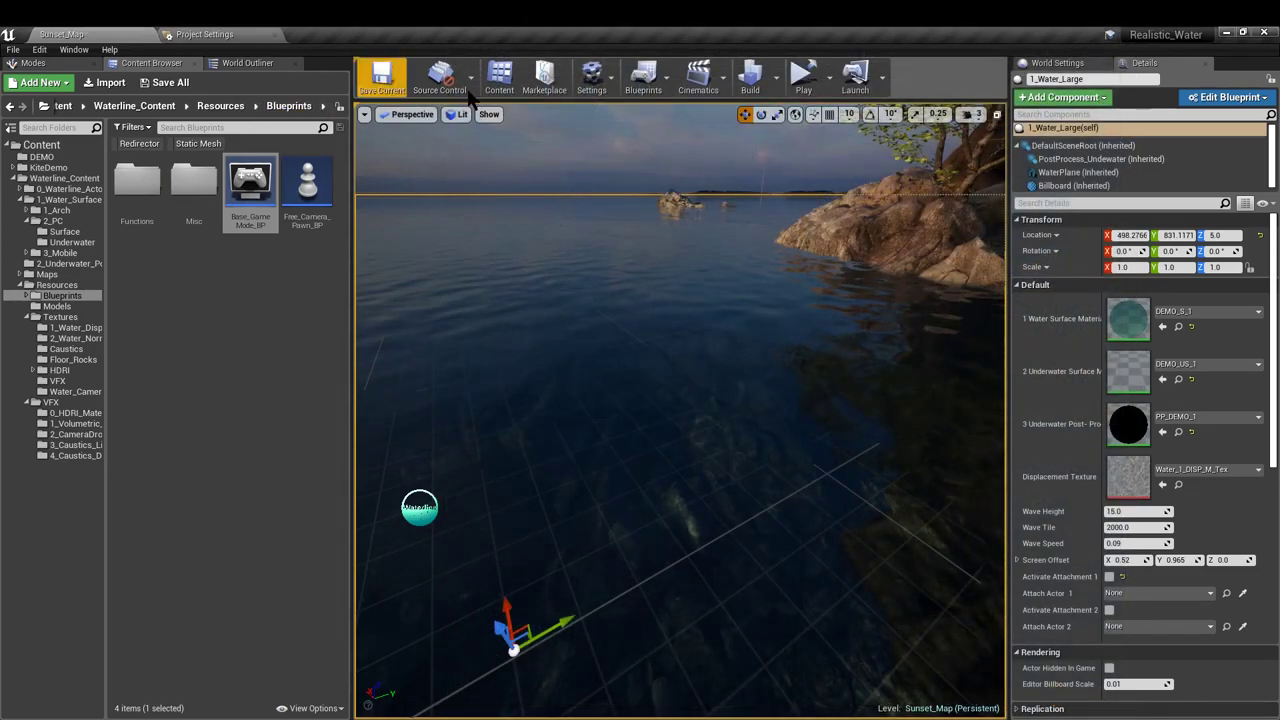
pyautogui.click(165, 82)
pyautogui.click(758, 502)
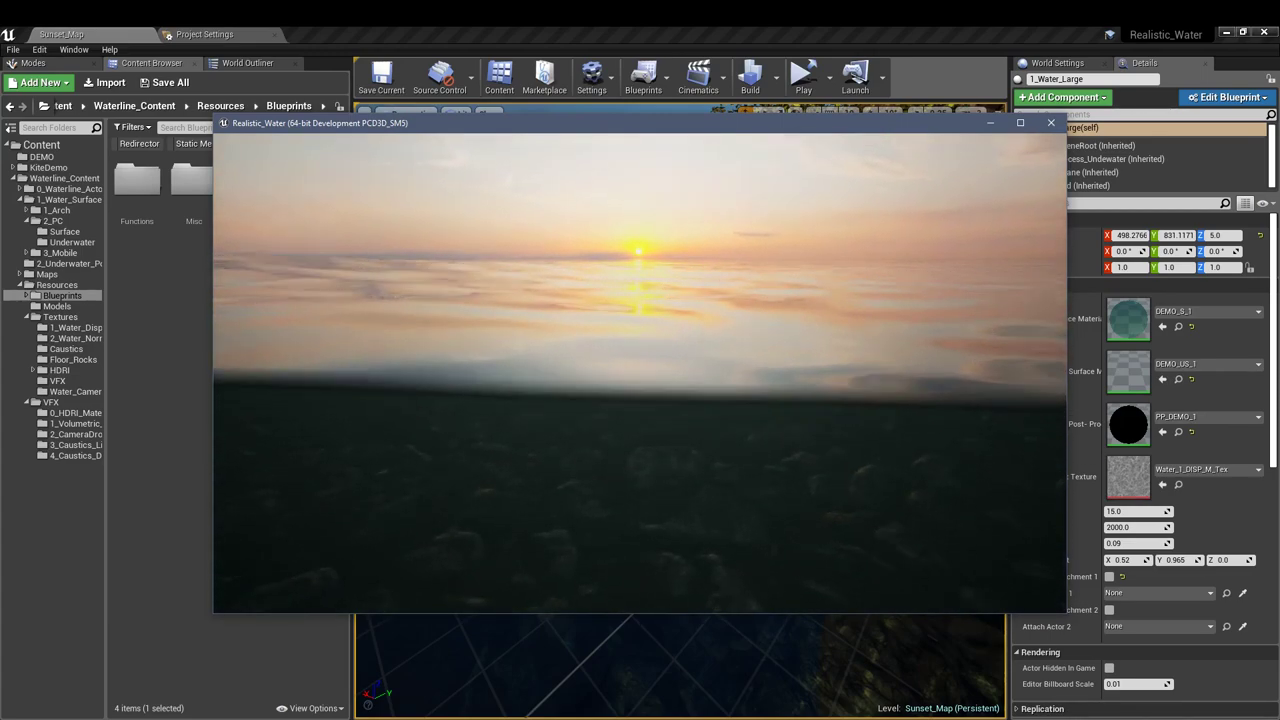
# Run the level as a standalone game and snap its window to the upper-left quarter of the screen to check the waterline
pyautogui.press('super+Left')
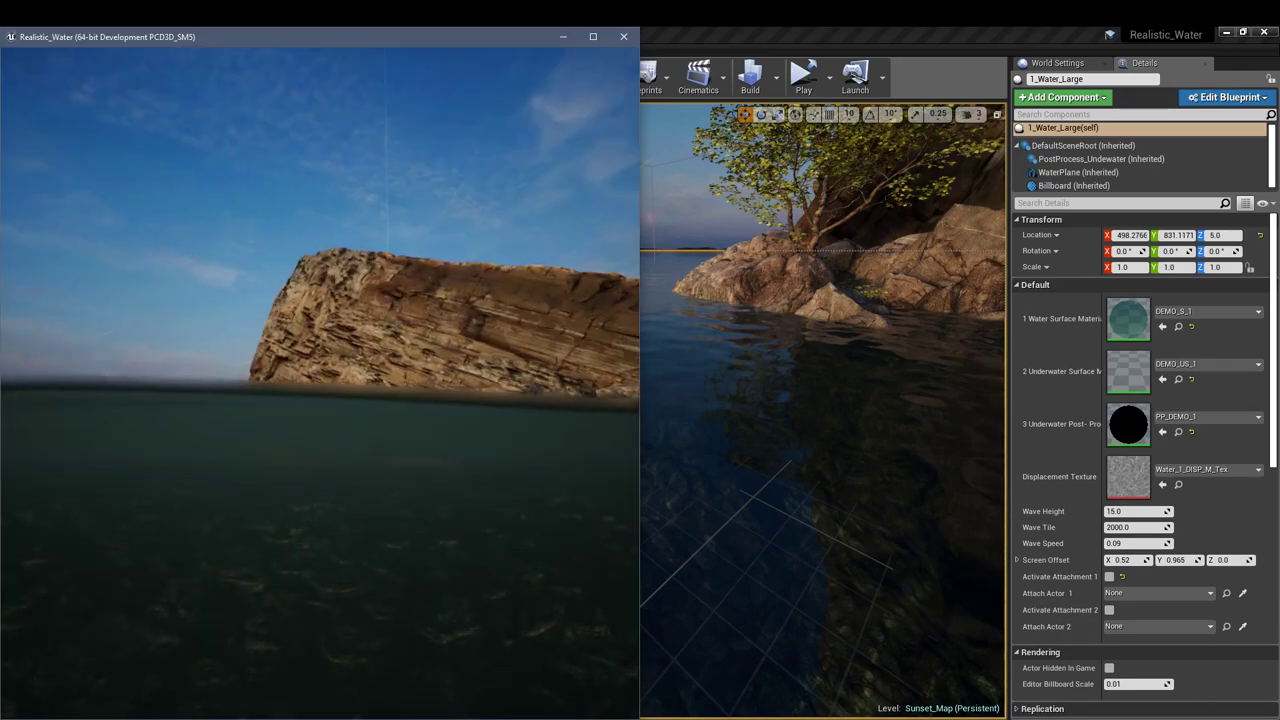
pyautogui.press('super+Up')
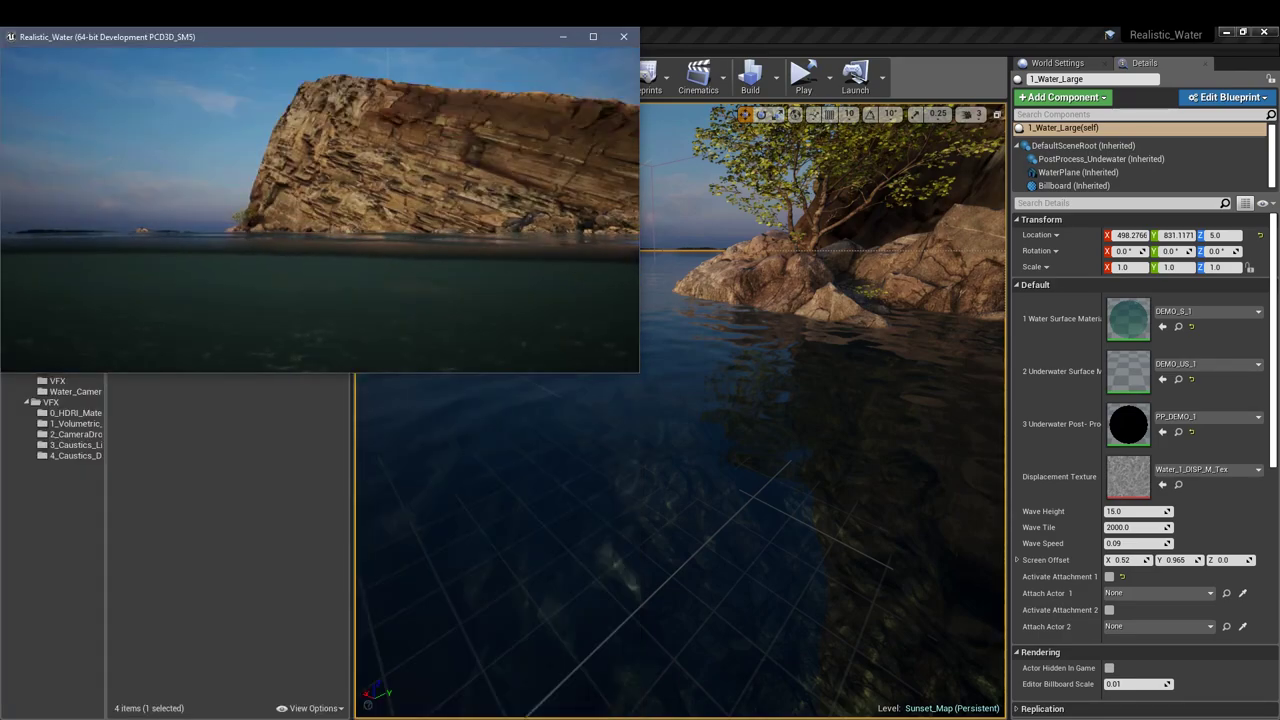